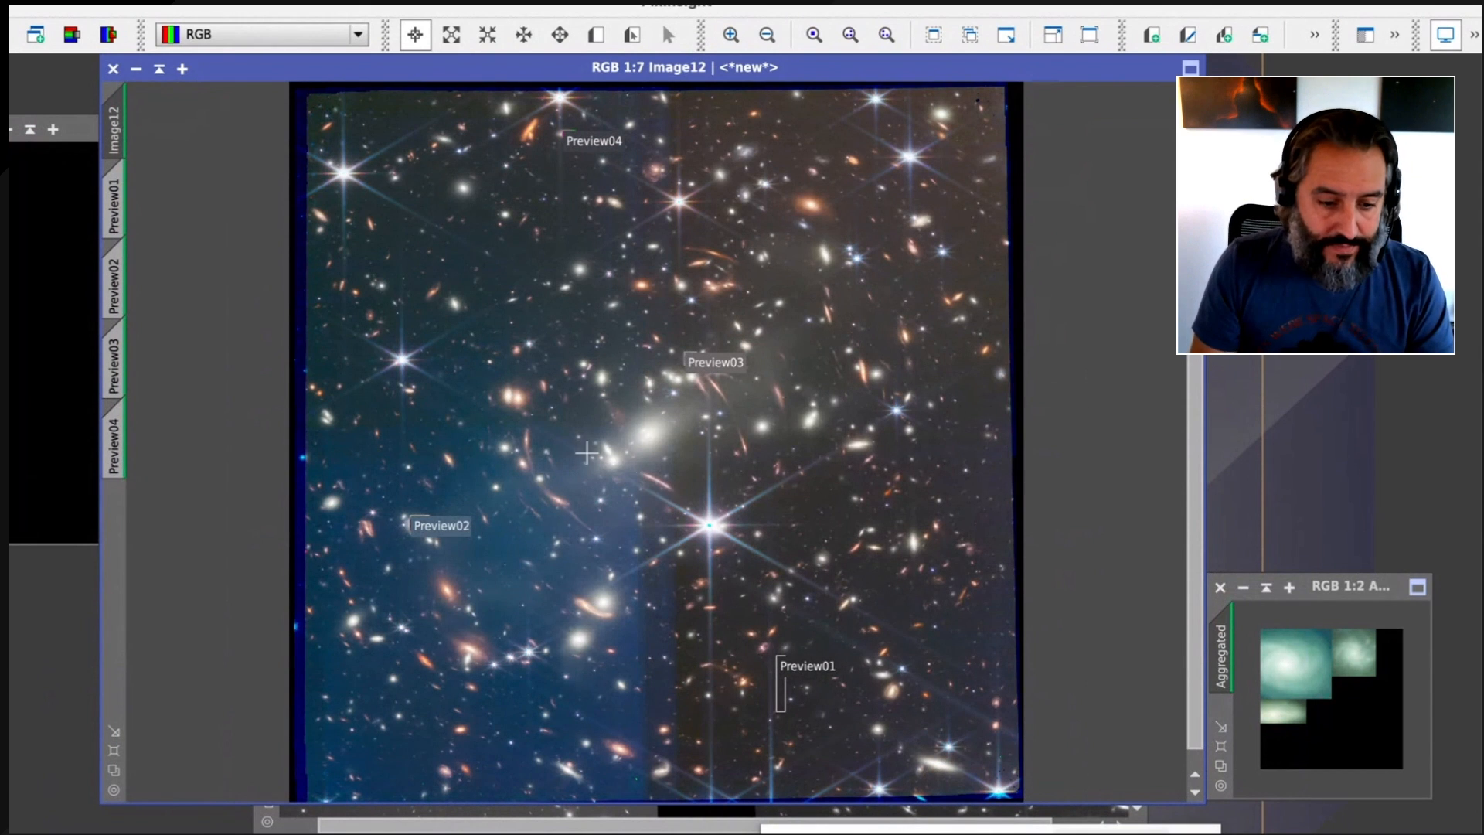
click(662, 21)
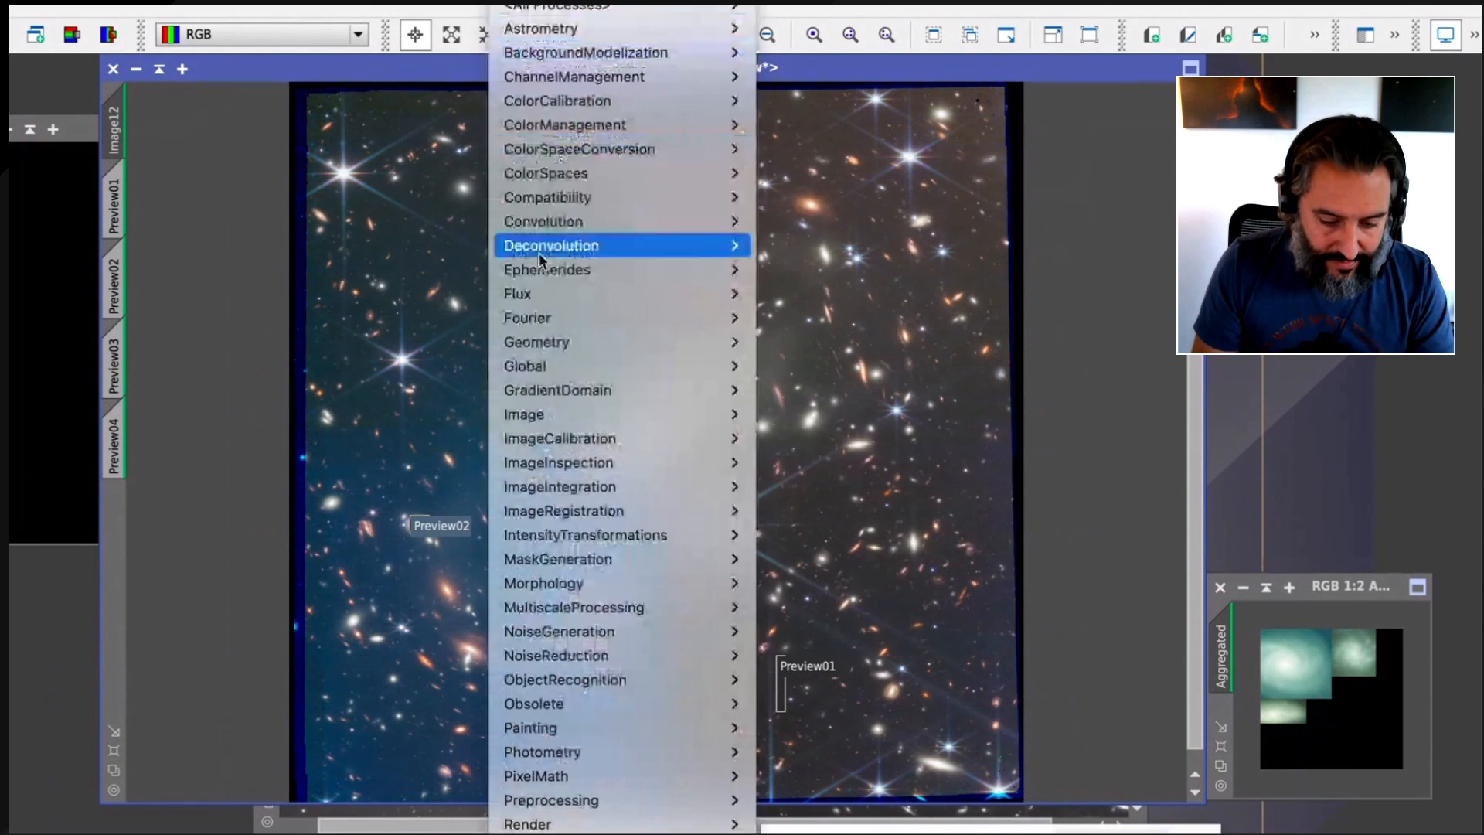
mouse_move(541, 530)
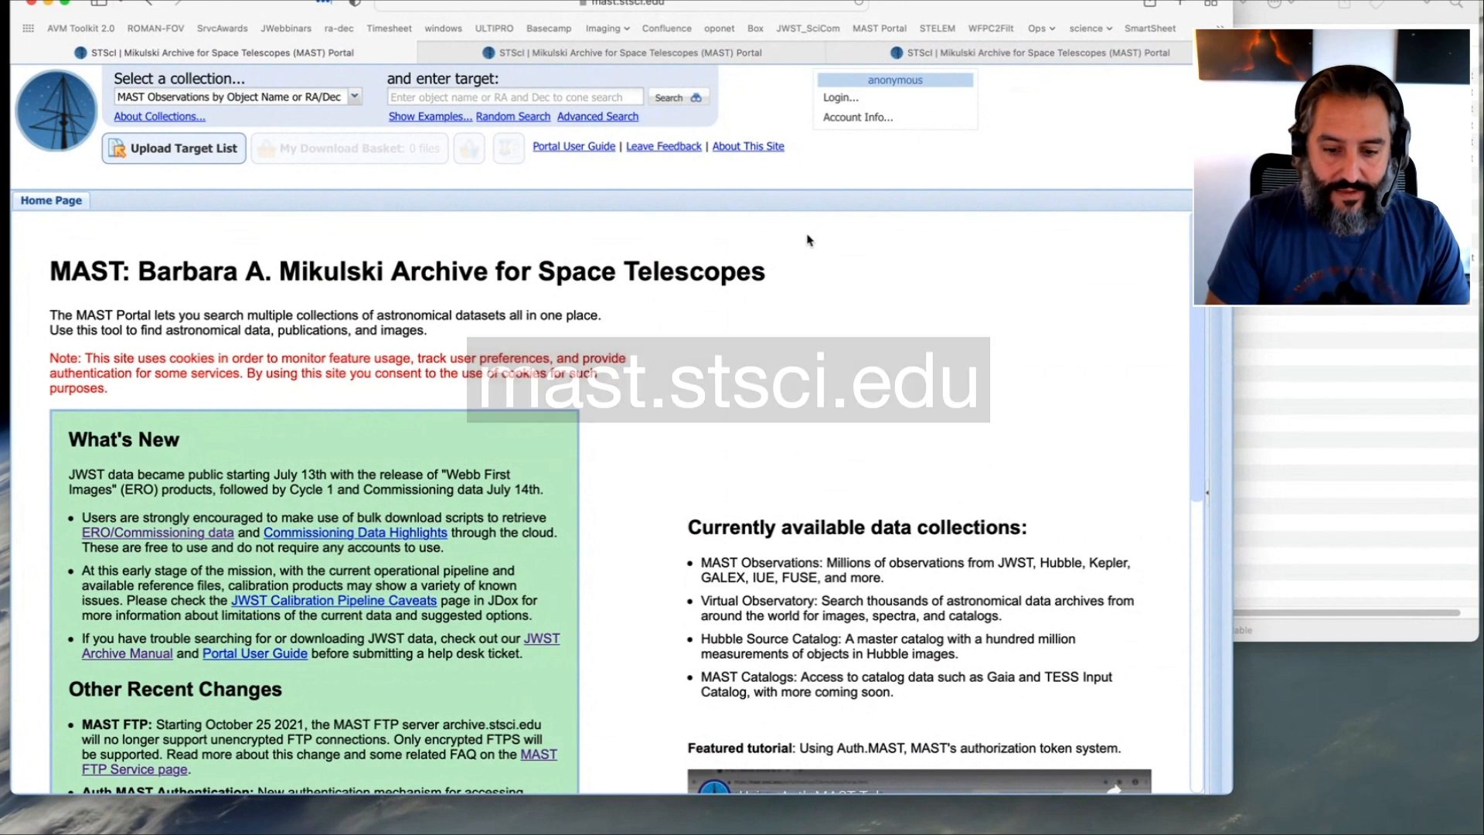
In the MAST portal in the browser, examine the advanced search filters for object SMACS 0723, mission JWST and instrument NIRCAM
drag(965, 0, 971, 17)
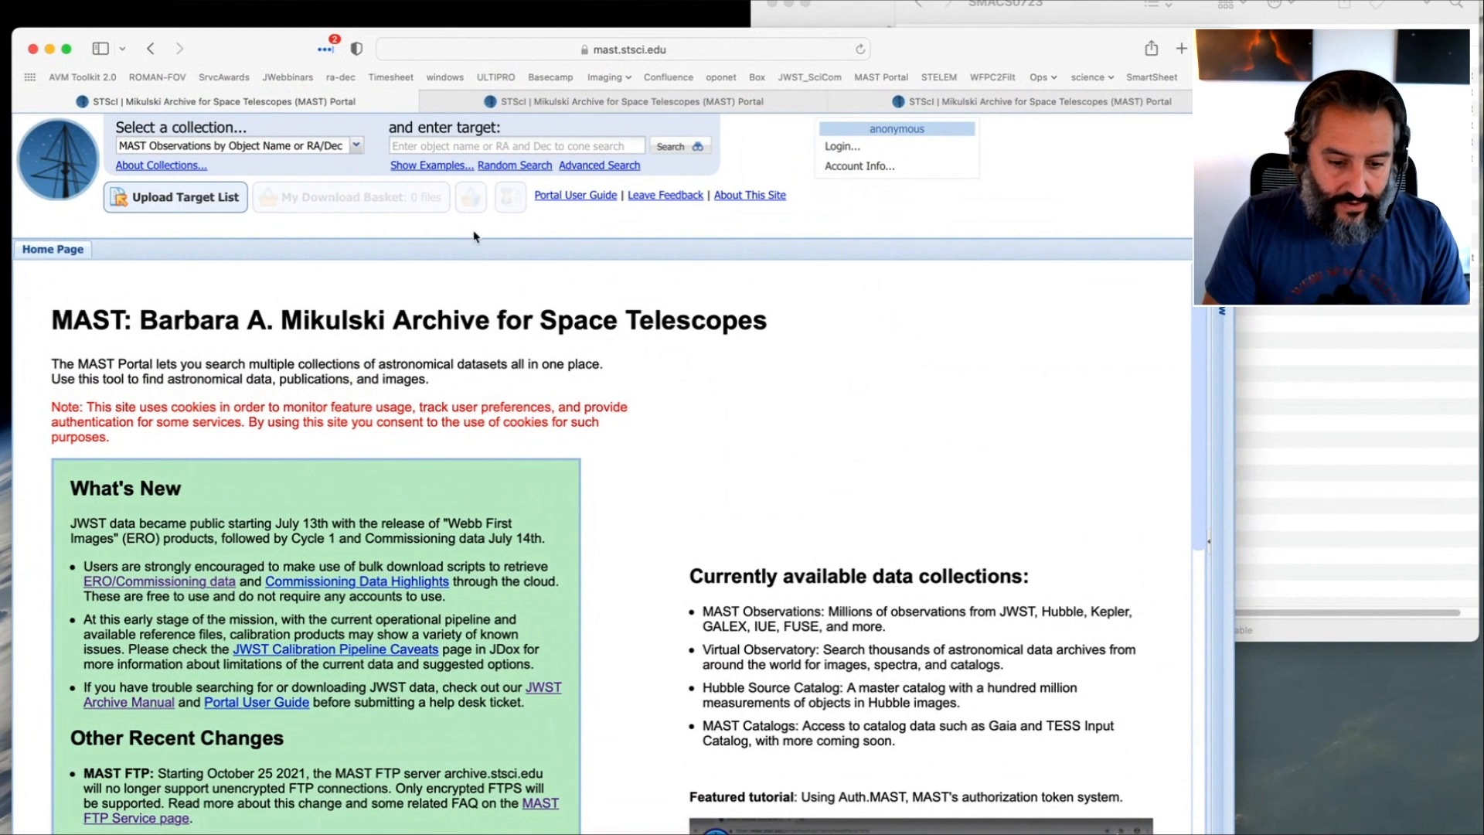
click(564, 104)
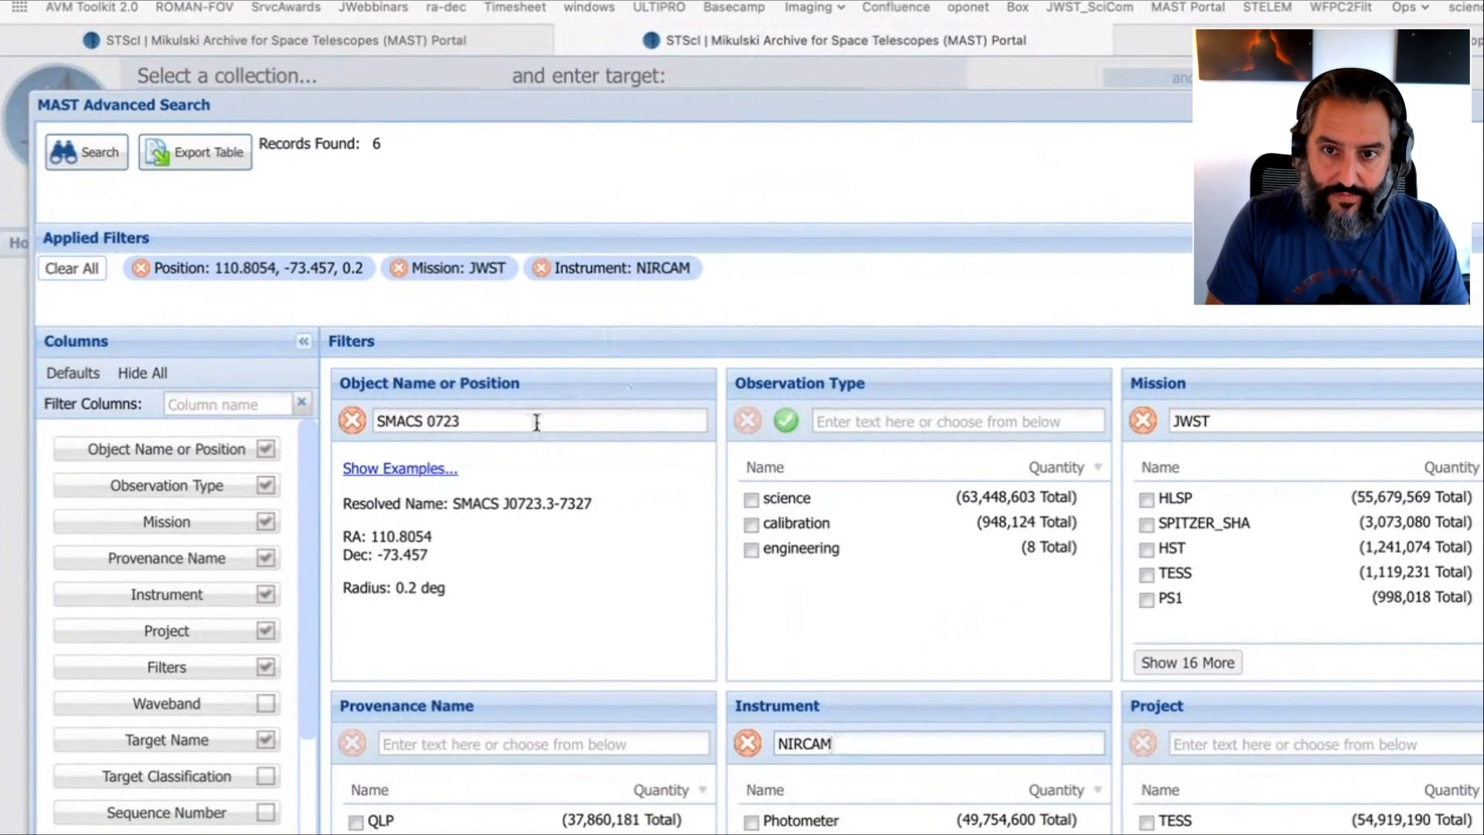
drag(536, 422, 378, 421)
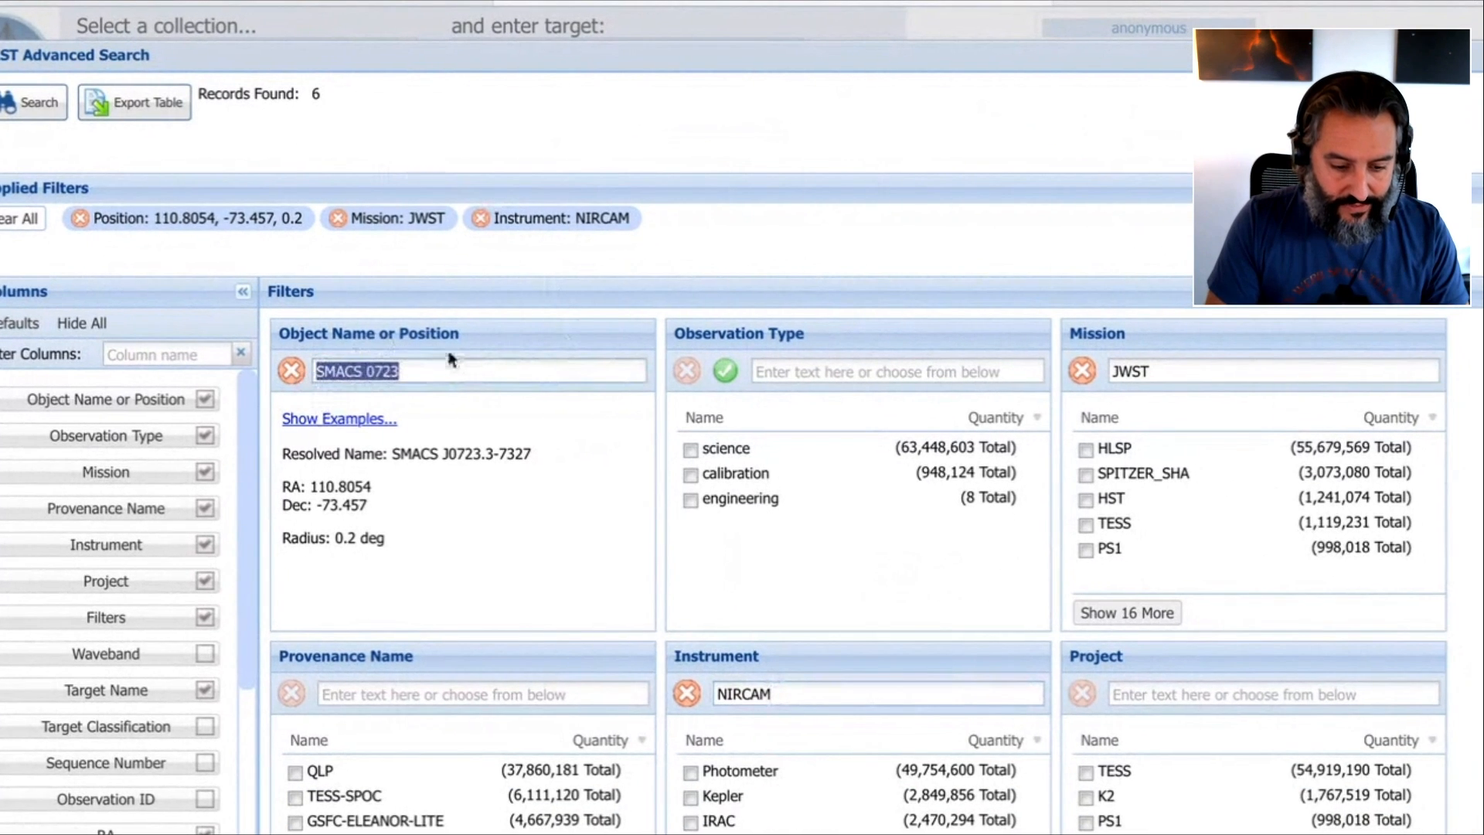
click(498, 415)
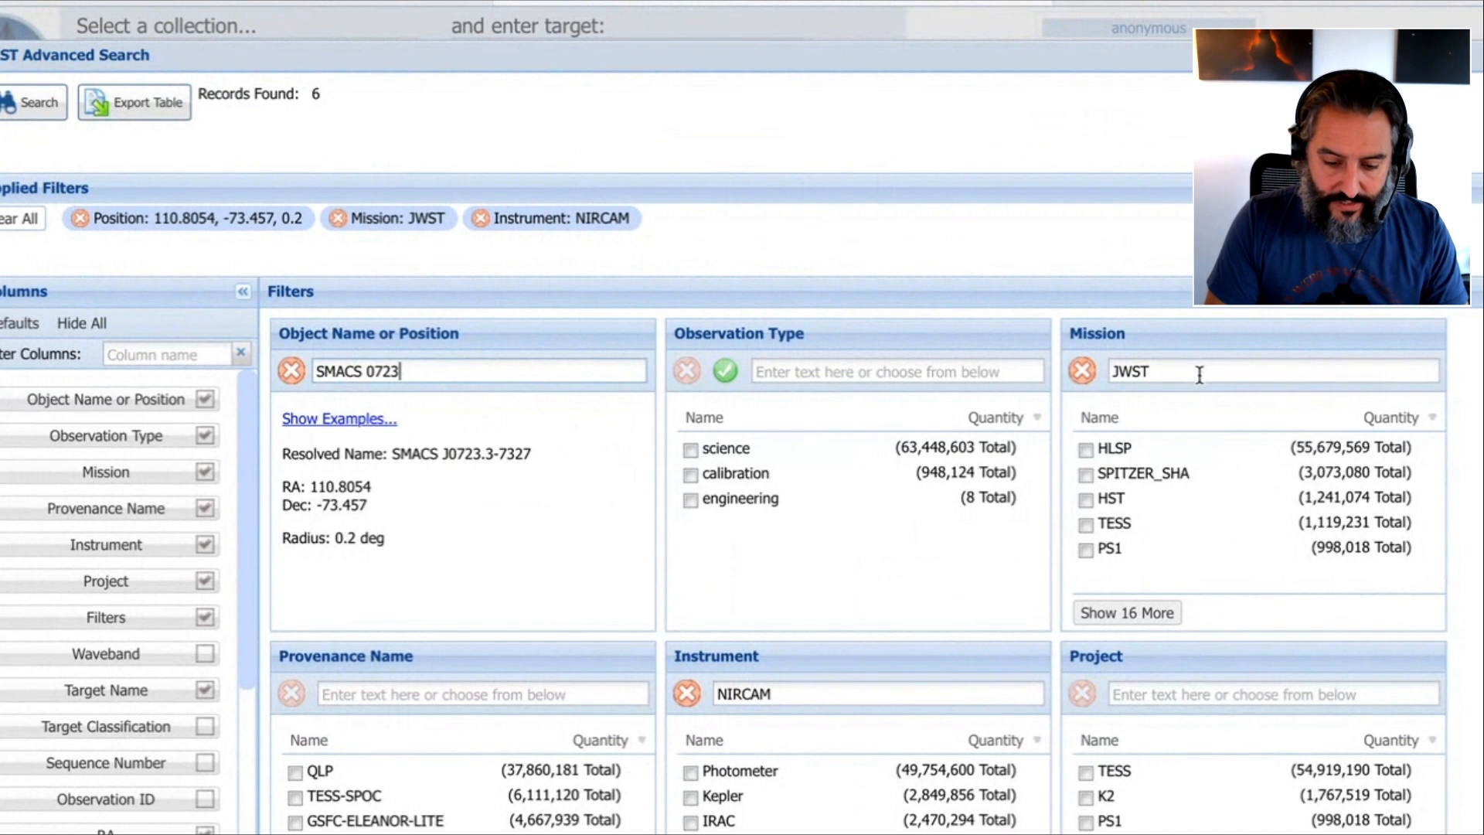
double_click(1173, 371)
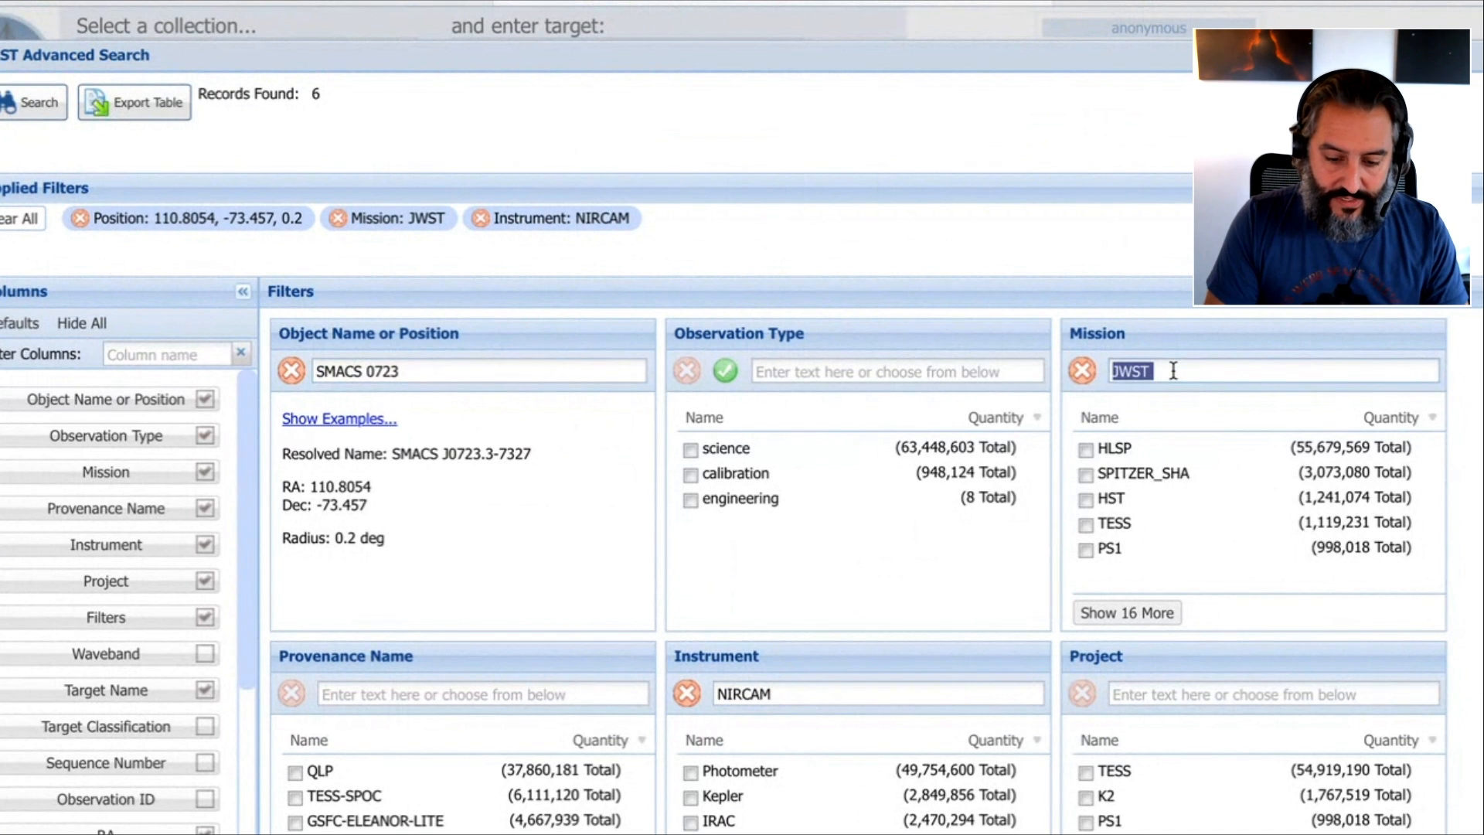
click(464, 451)
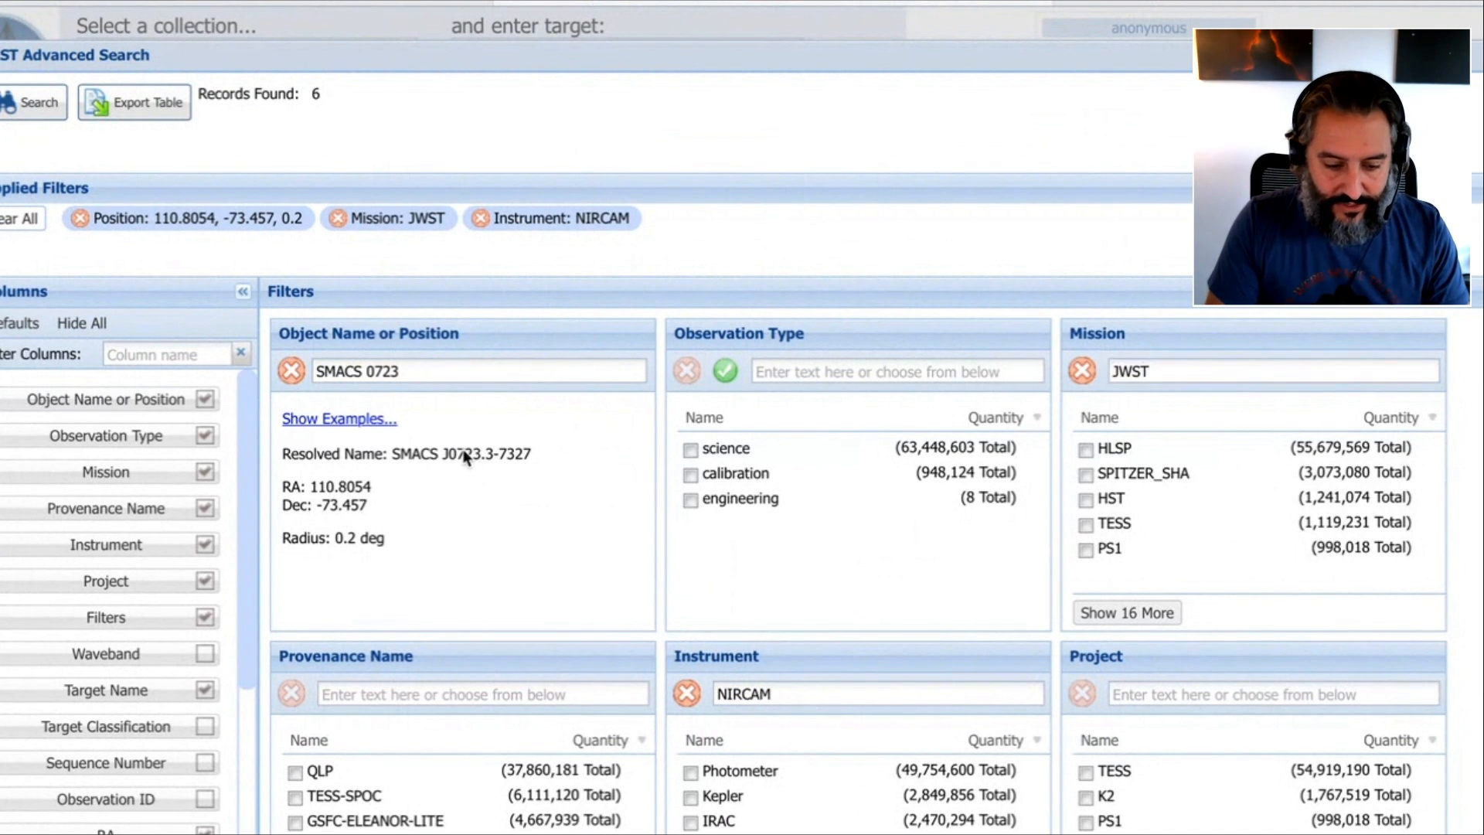
triple_click(430, 372)
click(435, 377)
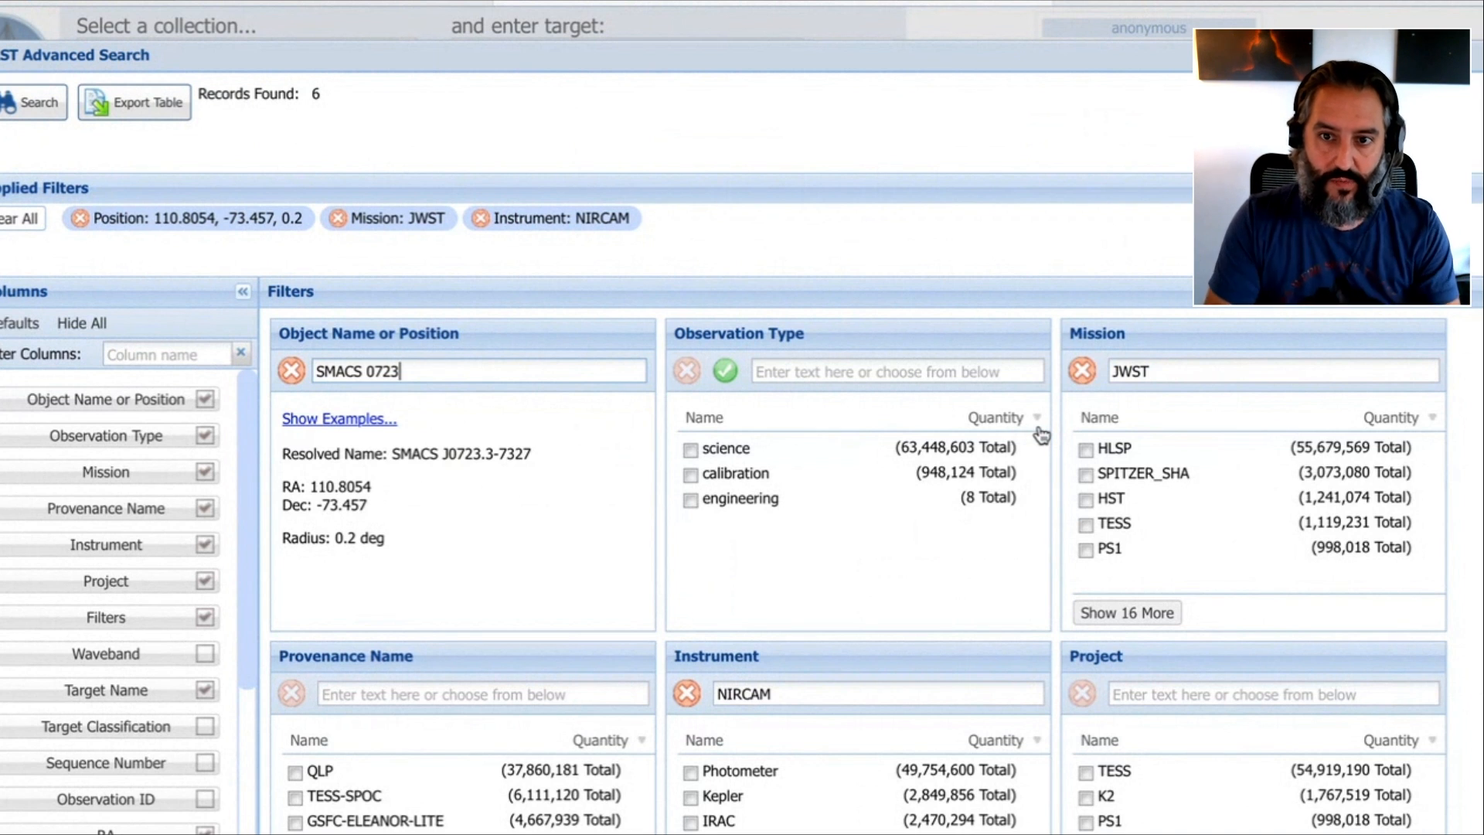
click(1200, 370)
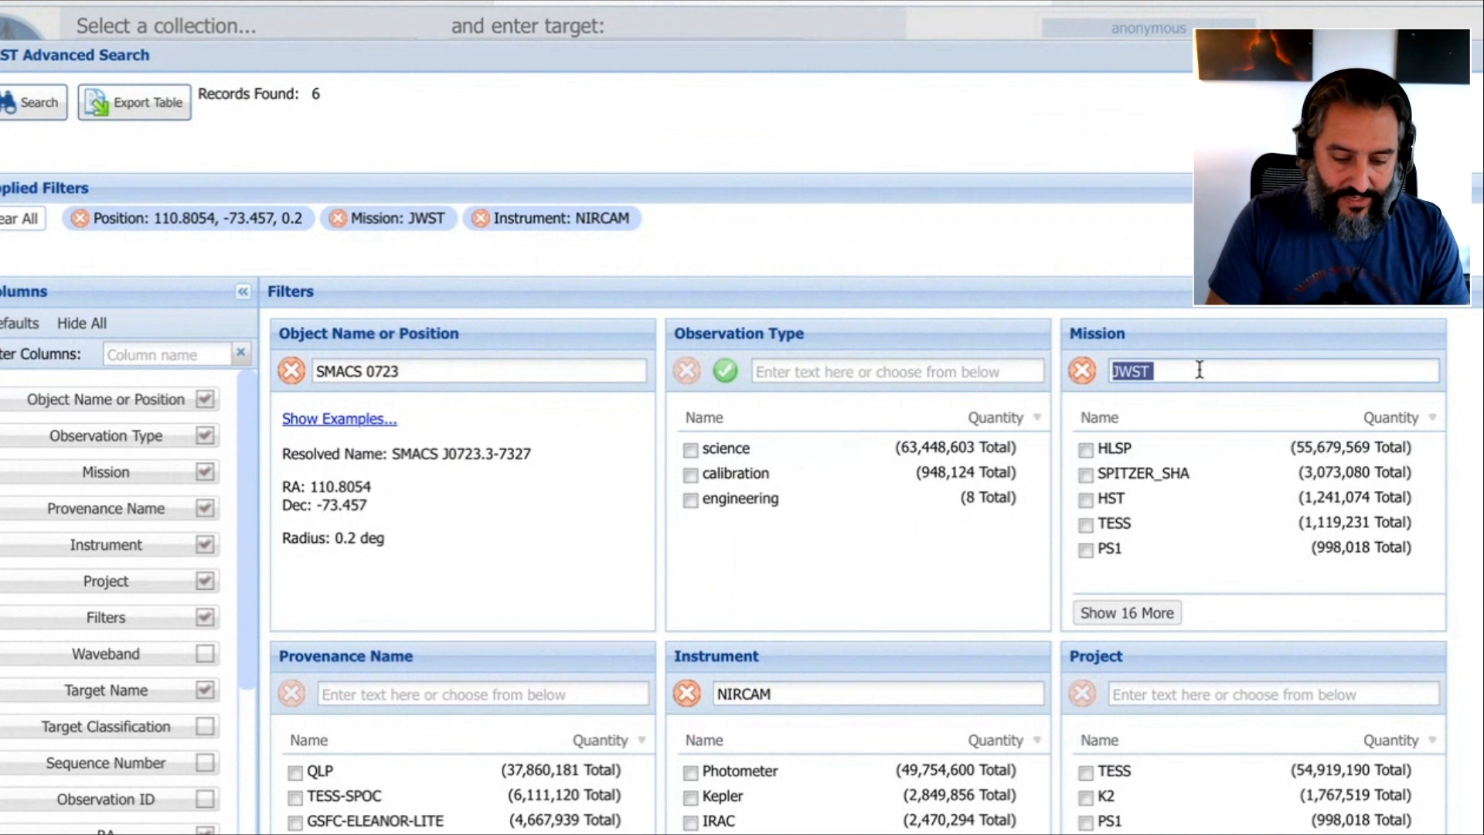
scroll(1200, 373, down, 1)
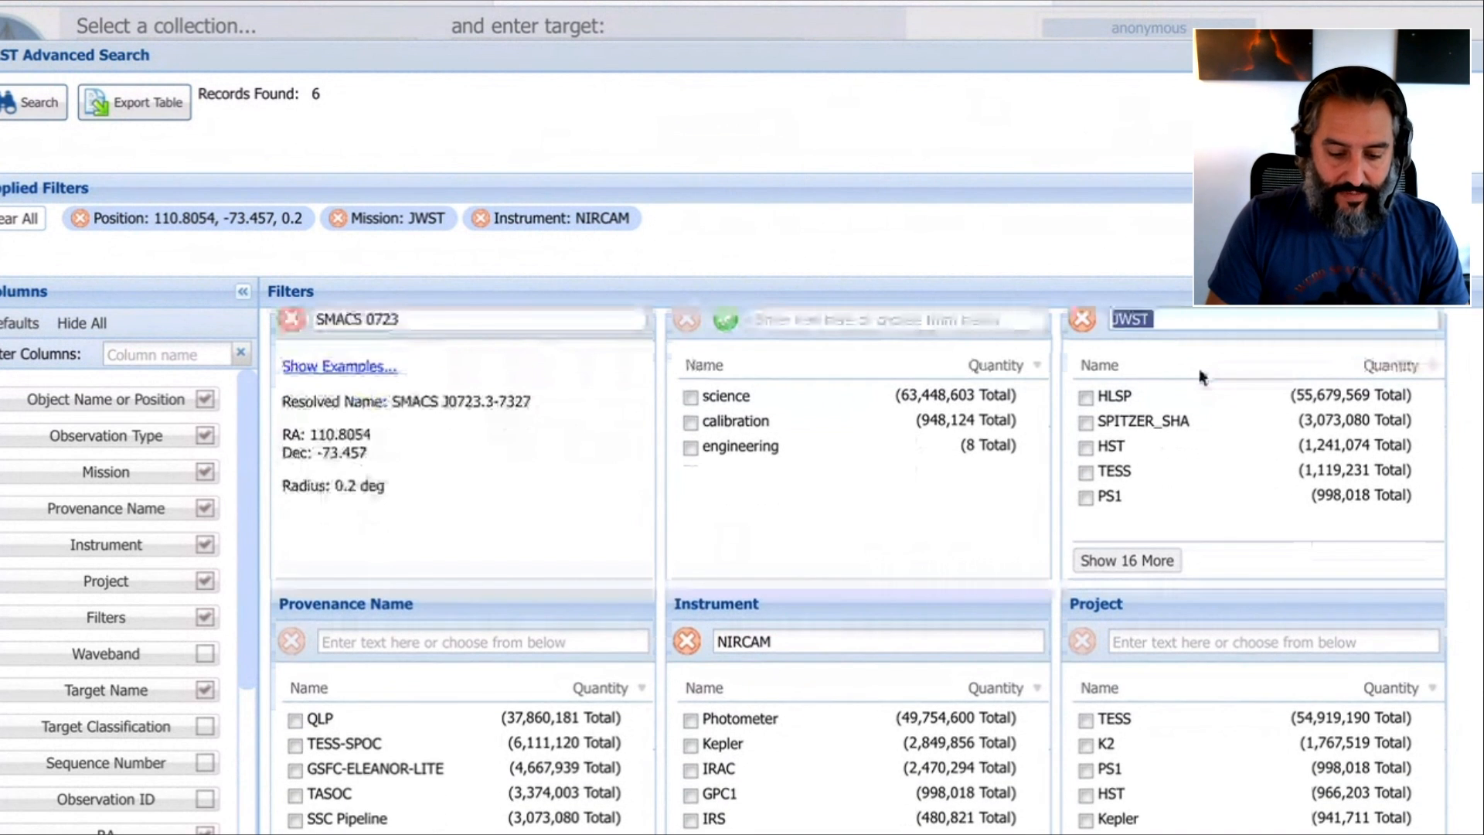
scroll(1199, 377, down, 1)
double_click(832, 568)
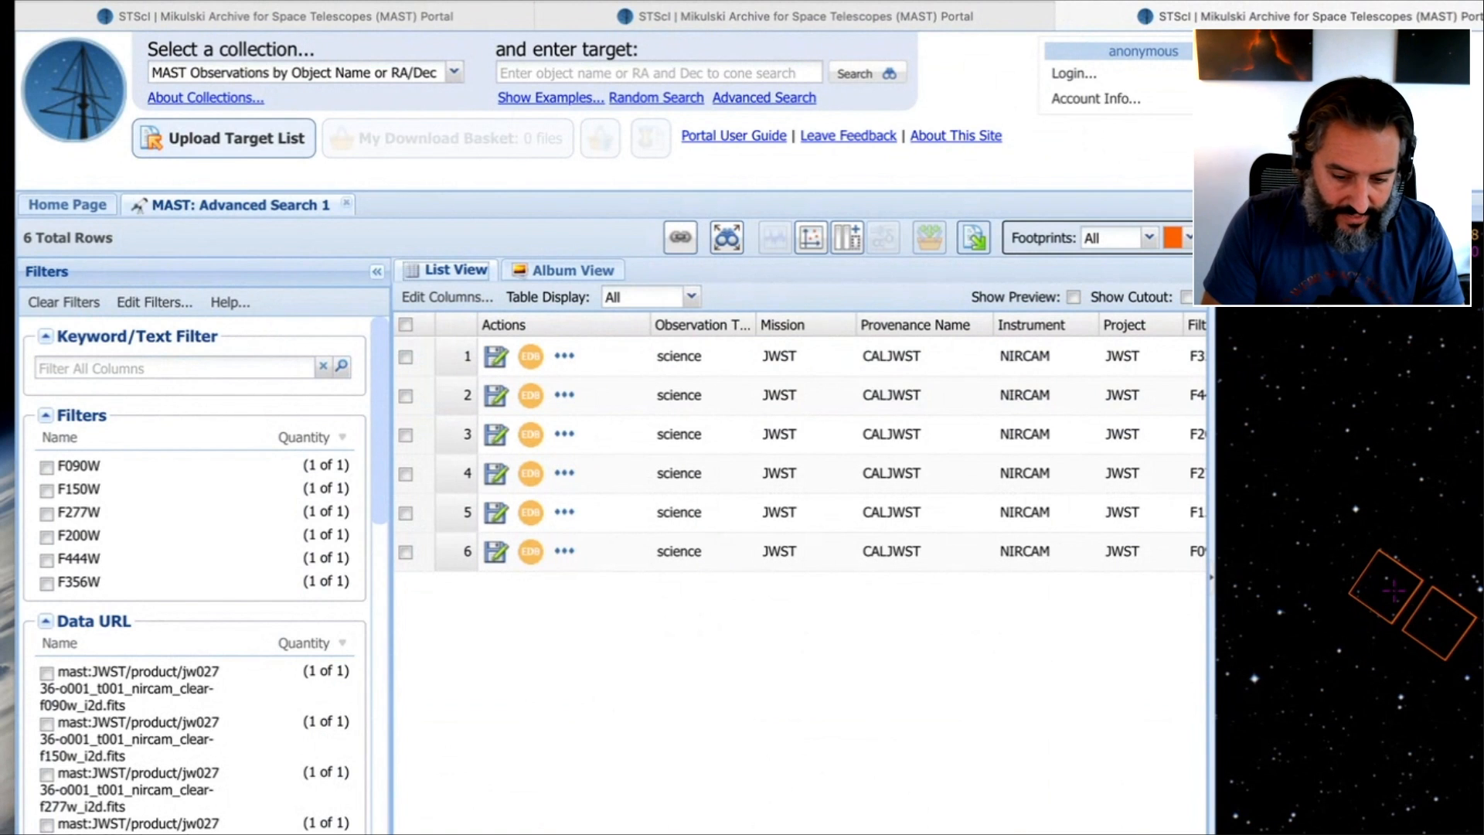
Review the SMACS 0723 search results by their filter column and by their album preview images
scroll(800, 448, right, 5)
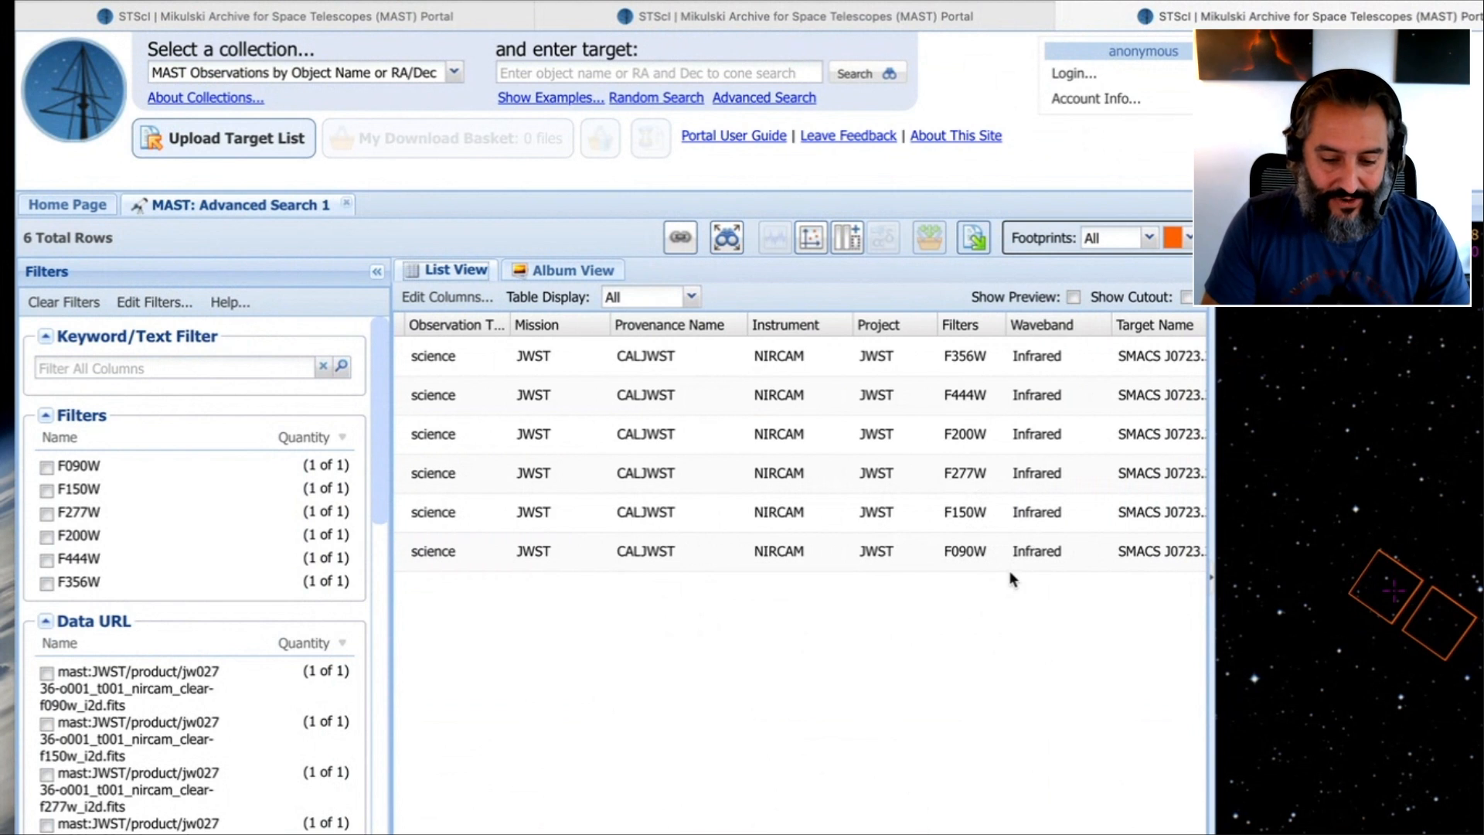
click(567, 275)
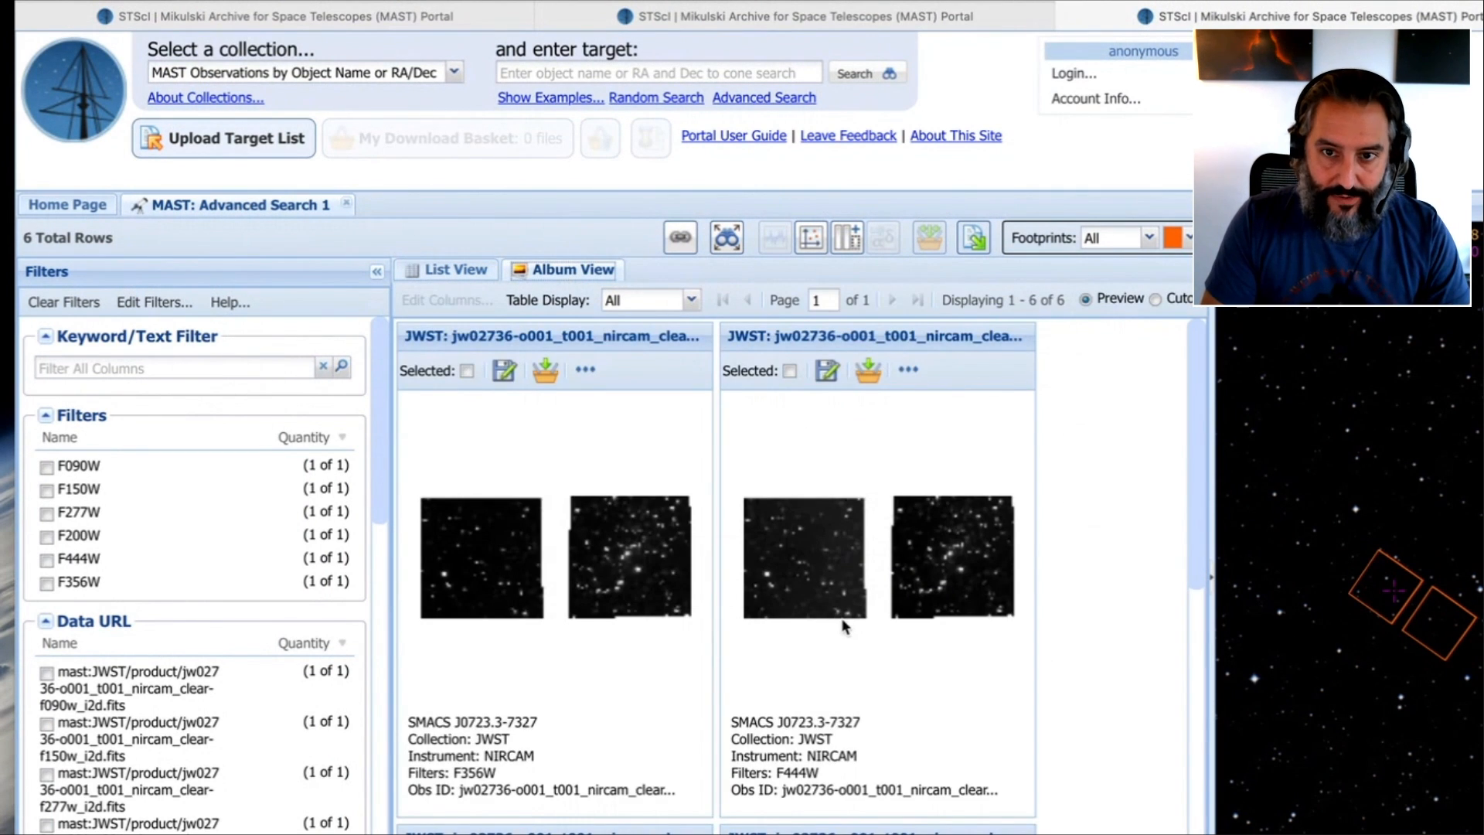
scroll(845, 625, down, 10)
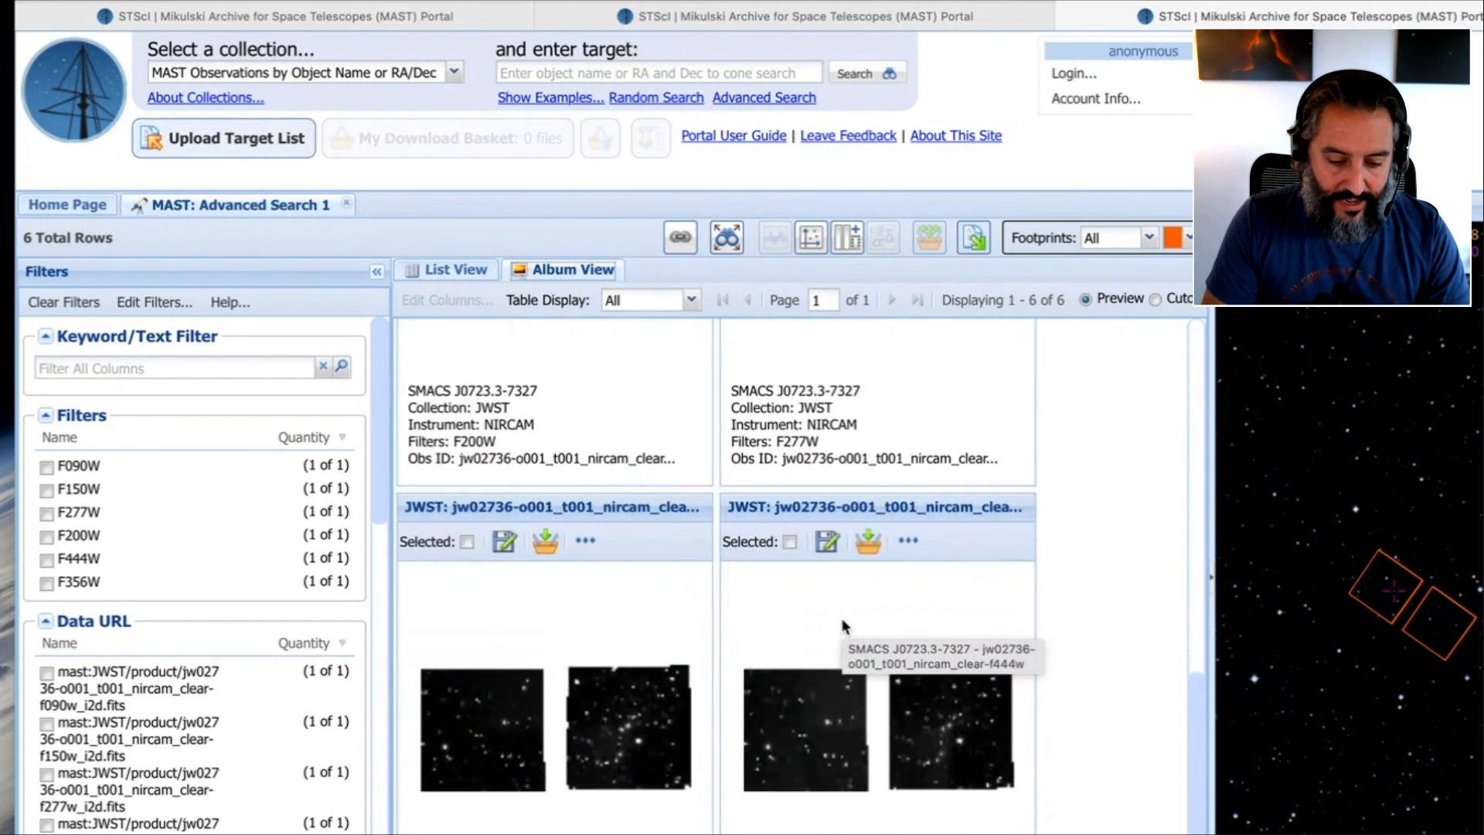
scroll(864, 785, down, 5)
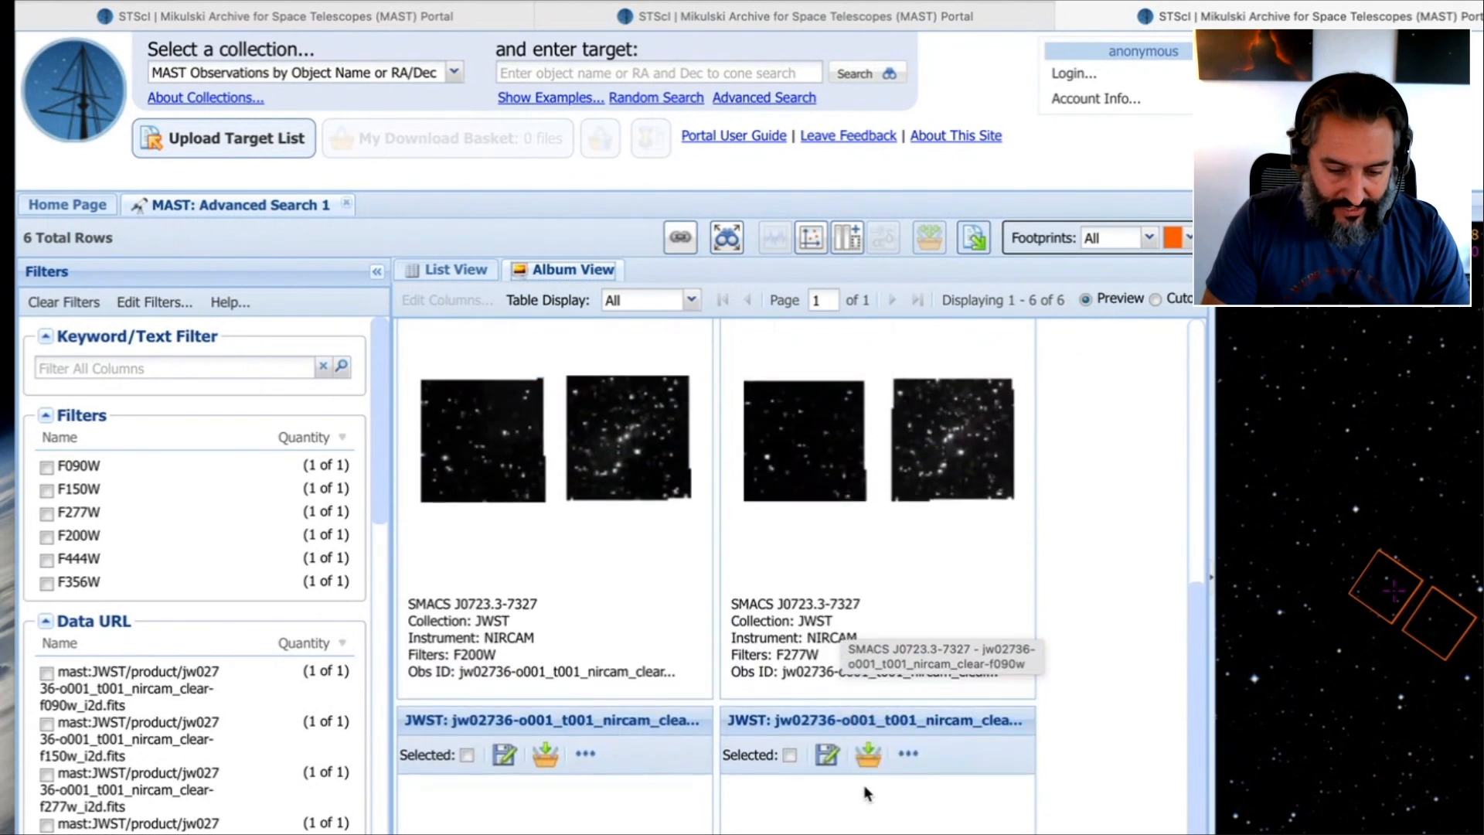
scroll(864, 792, down, 3)
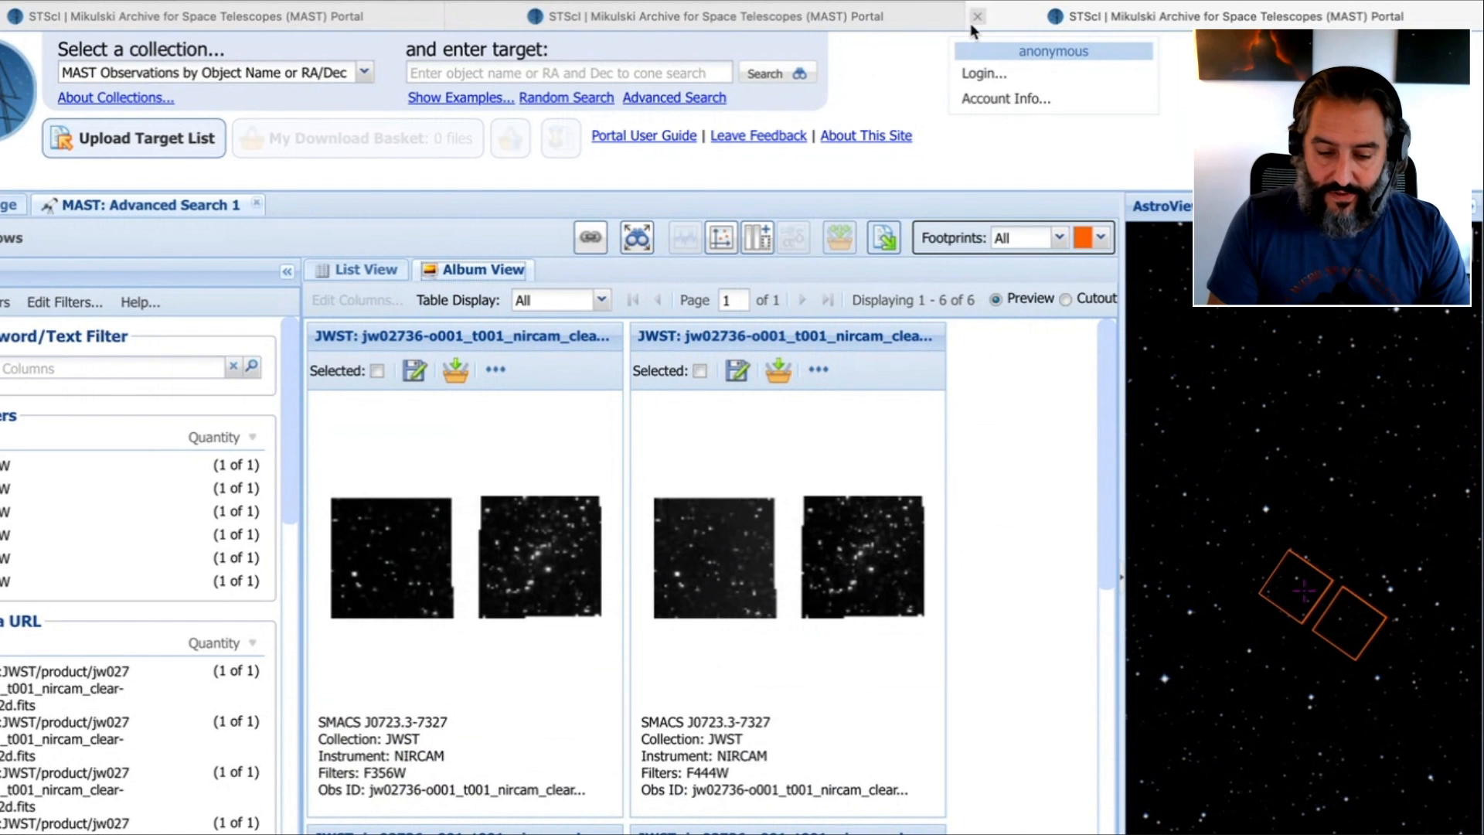
Bring the SMACS0723 Finder window forward and inspect the contents of the FITS_with_cal_images folder
drag(1048, 1, 529, 1)
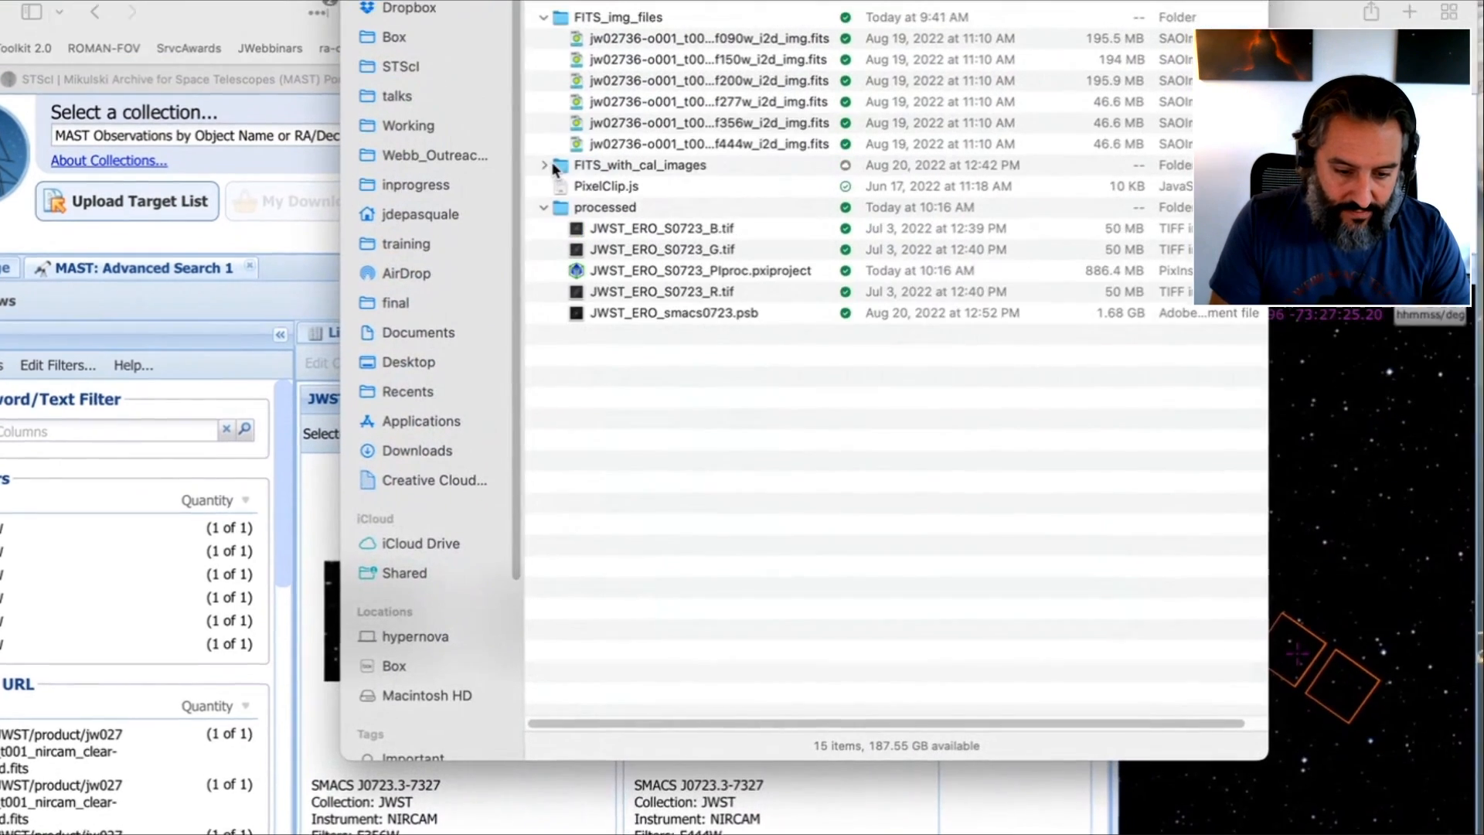
click(564, 102)
click(551, 102)
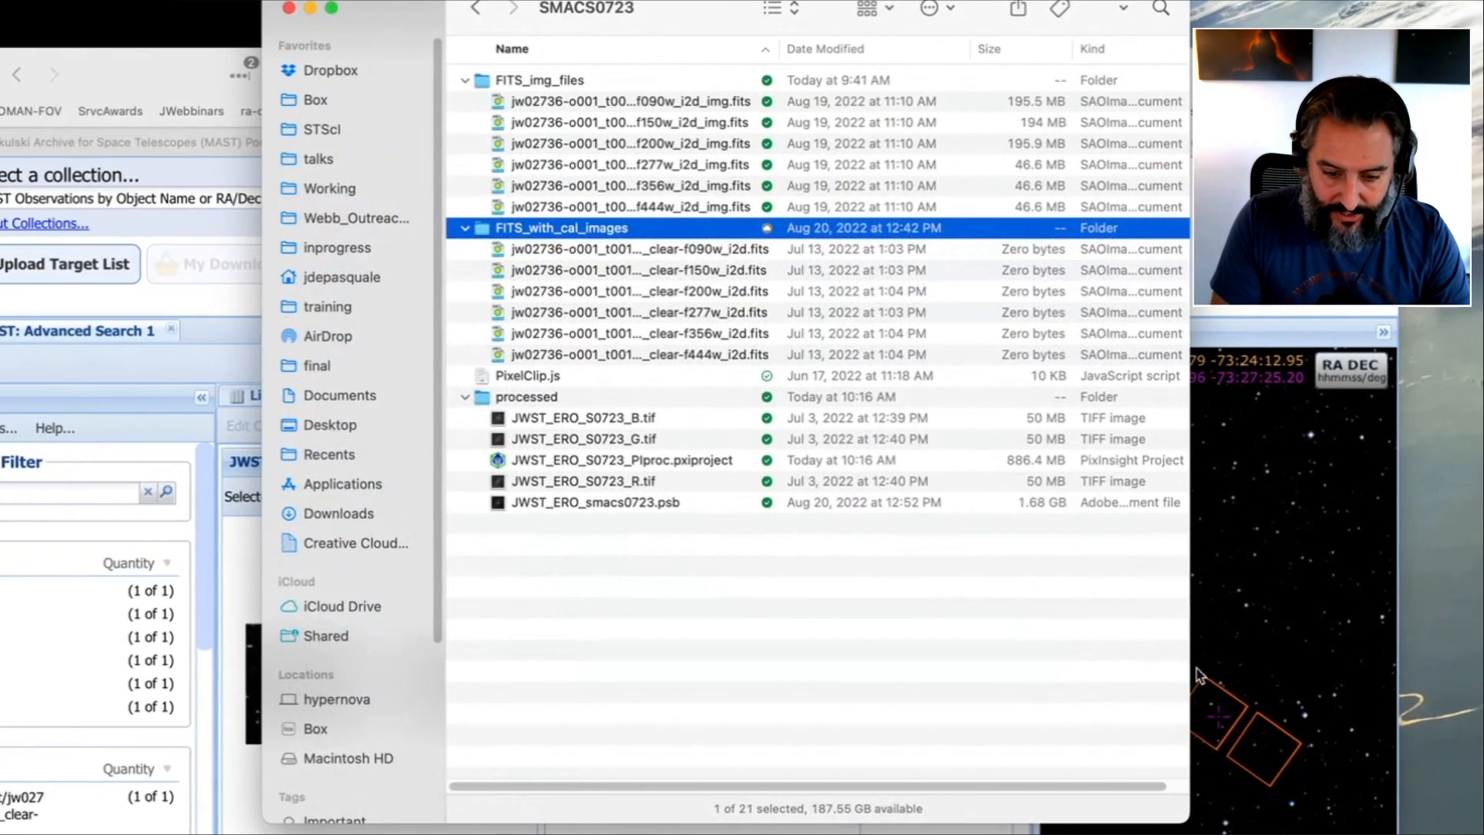
click(1143, 581)
click(467, 228)
Go through the f090w, f150w, f200w and f277w image files in the FITS_img_files folder
click(592, 100)
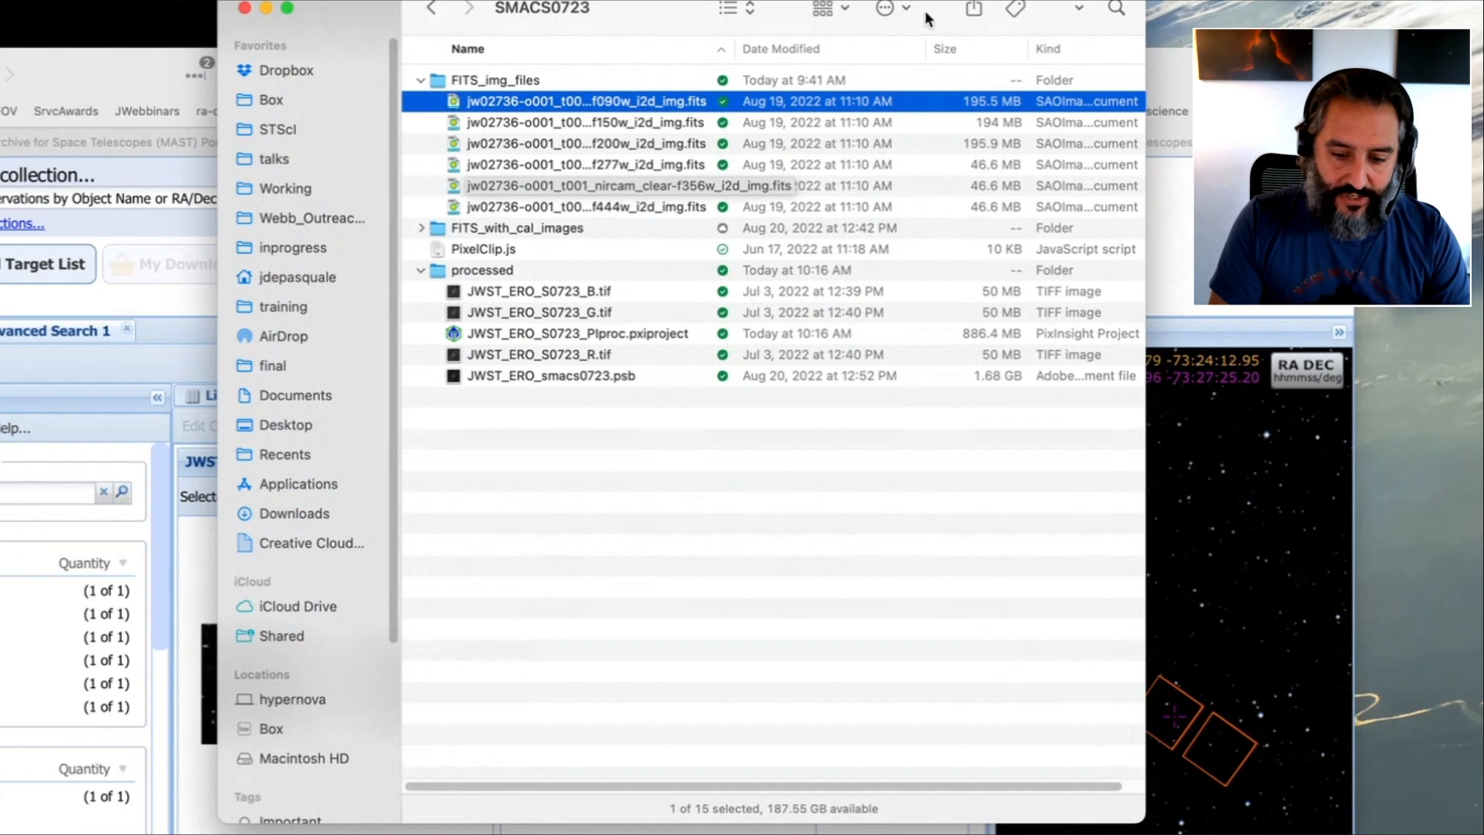
click(616, 126)
click(617, 149)
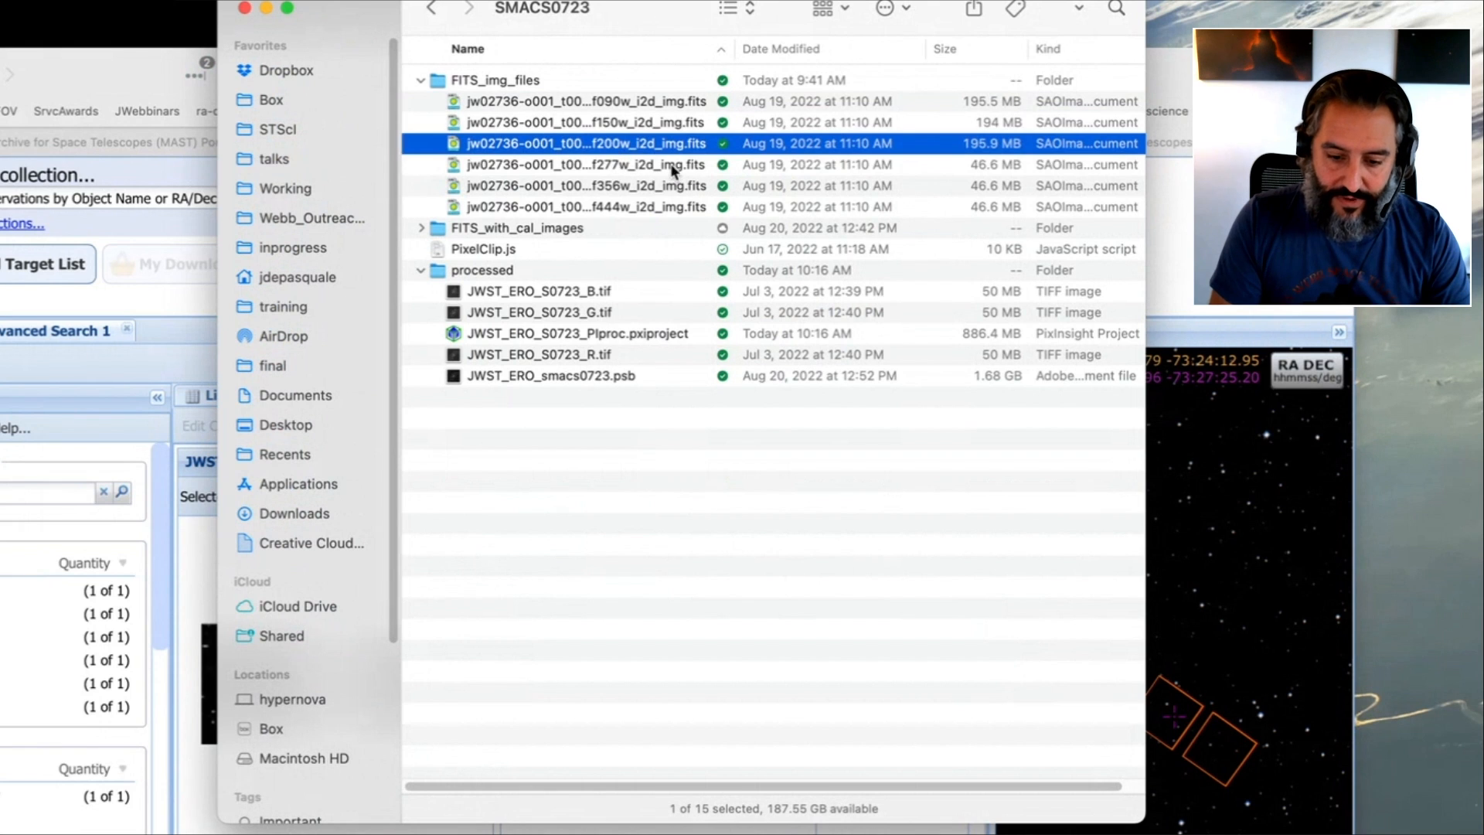
click(672, 168)
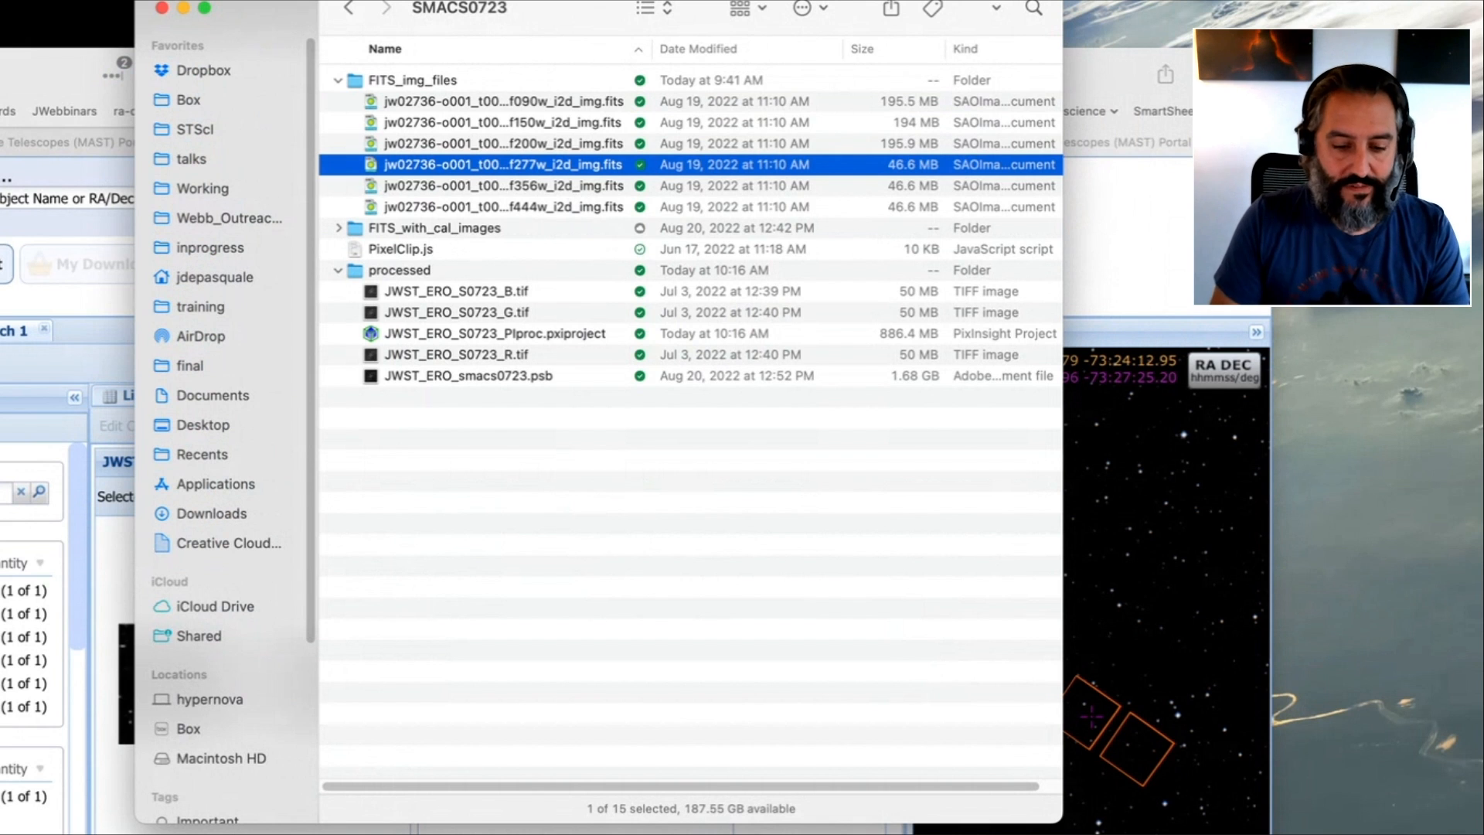
Launch PixInsight and open the f444w FITS file from the FITS_with_cal_images folder in it
key(super+space)
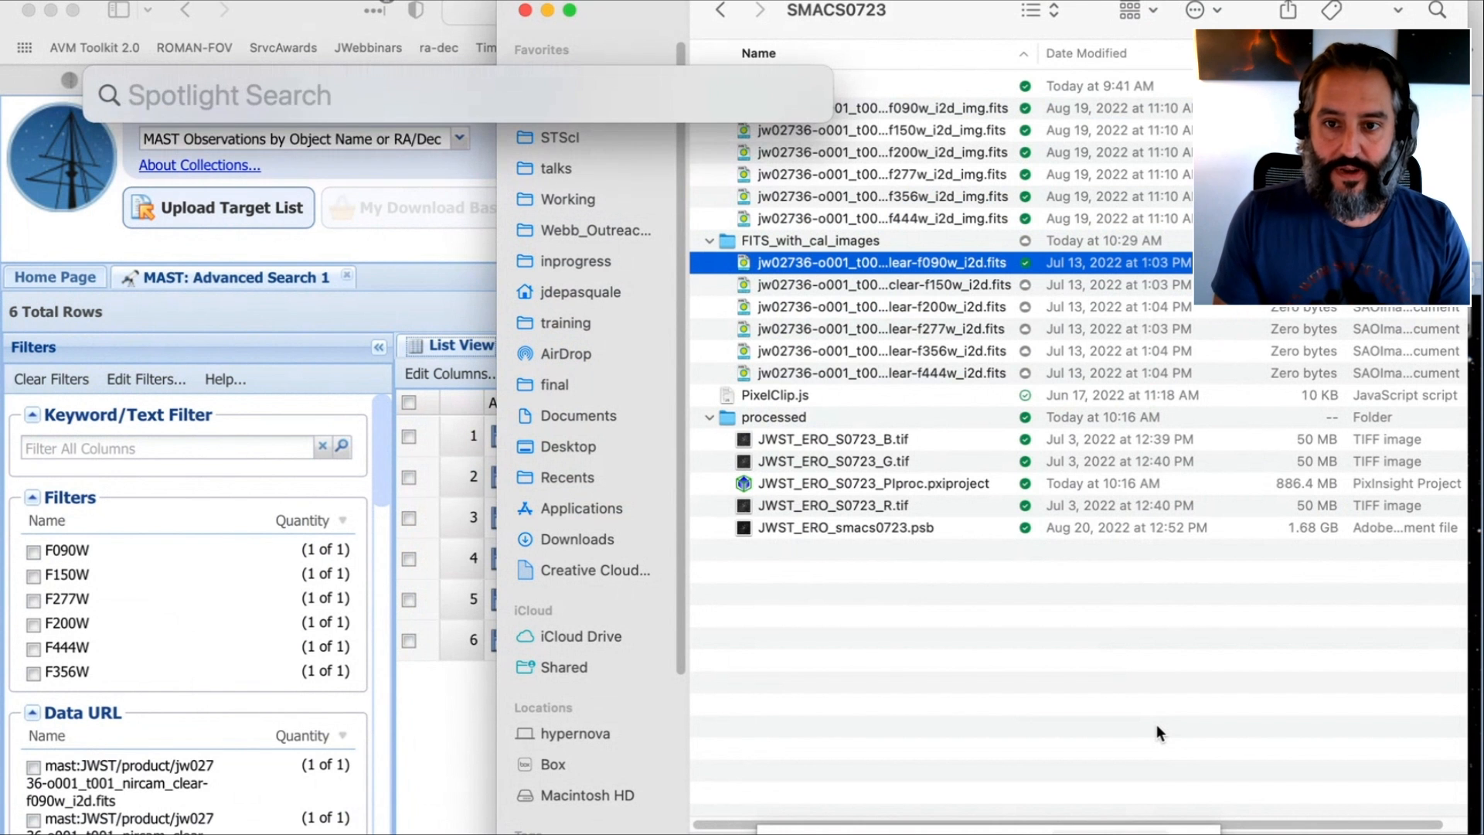
text(pix)
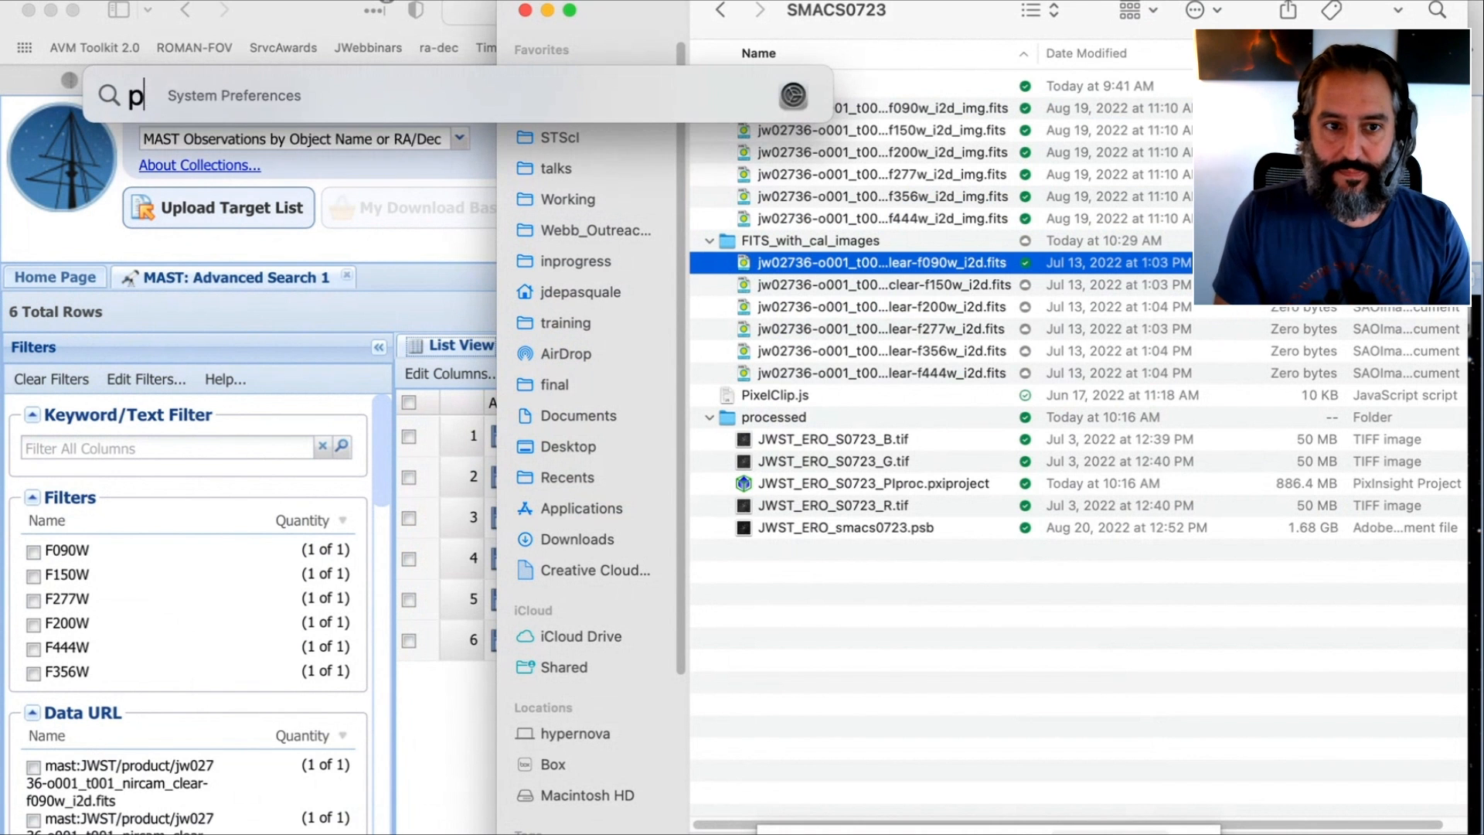
text(ins)
key(Return)
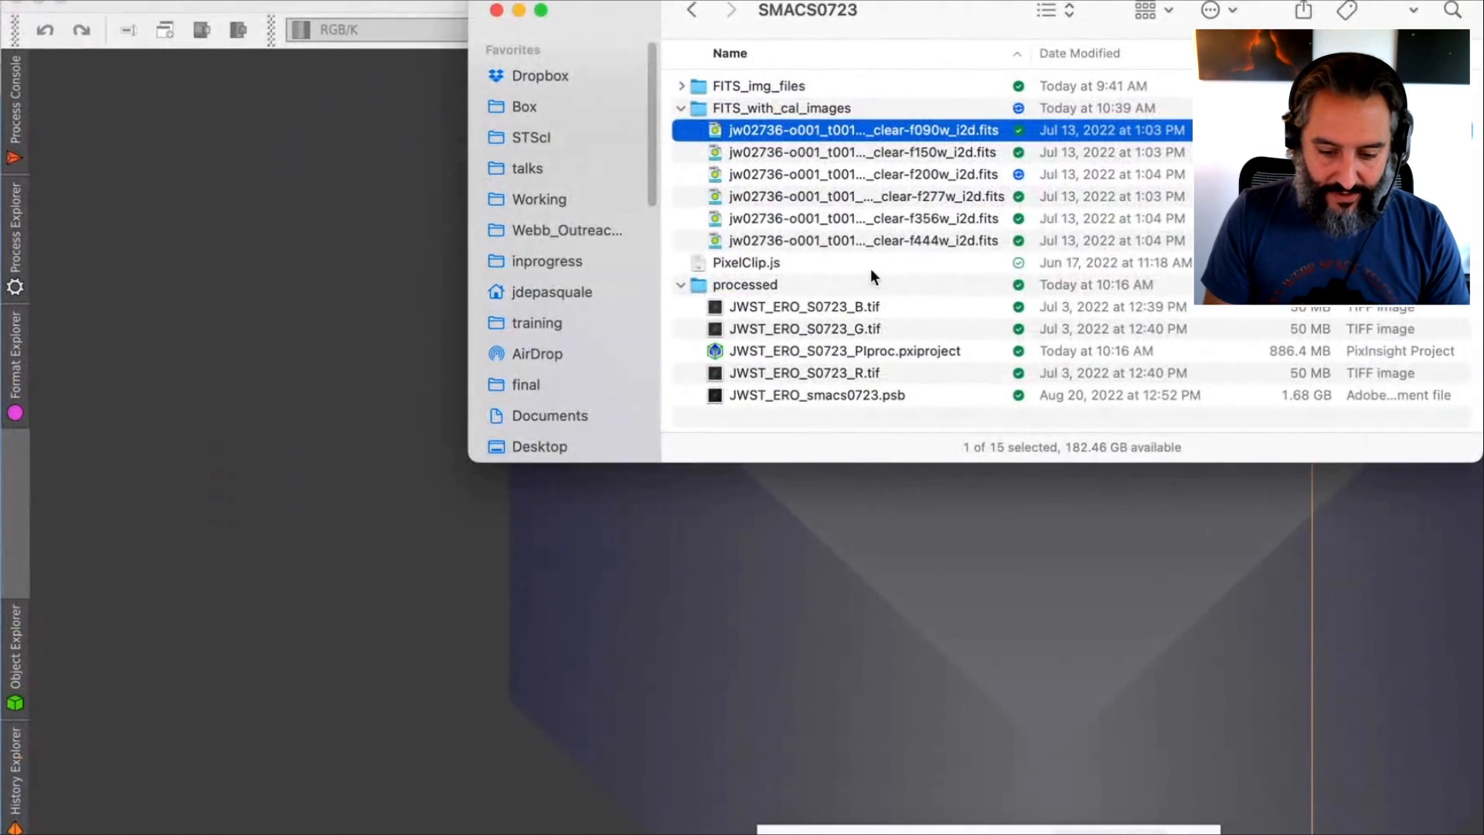
click(835, 241)
drag(834, 241, 314, 242)
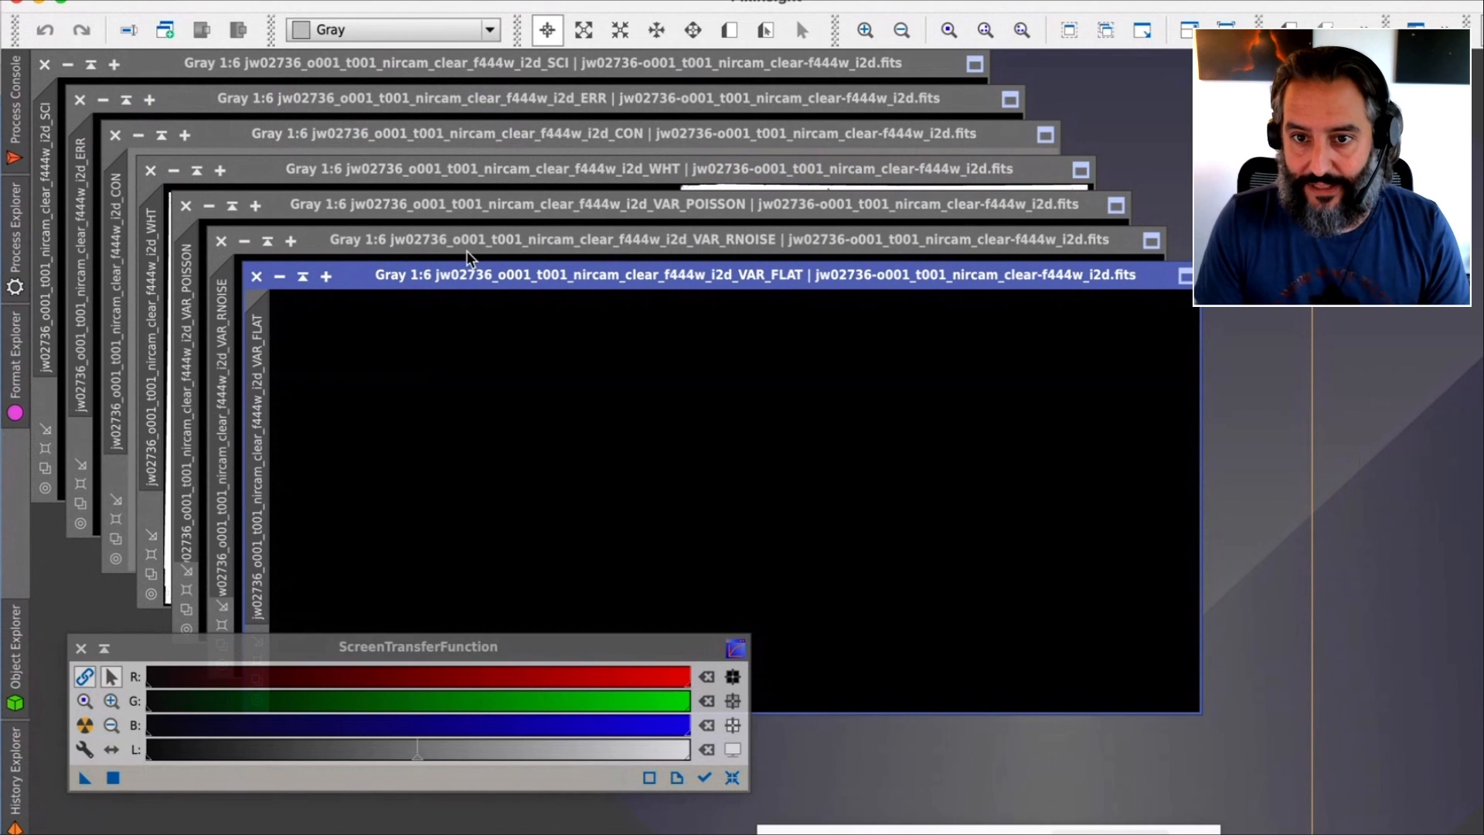
Close the f444w variance images, the VAR_FLAT one directly and the others with the console command close *VAR*
click(257, 277)
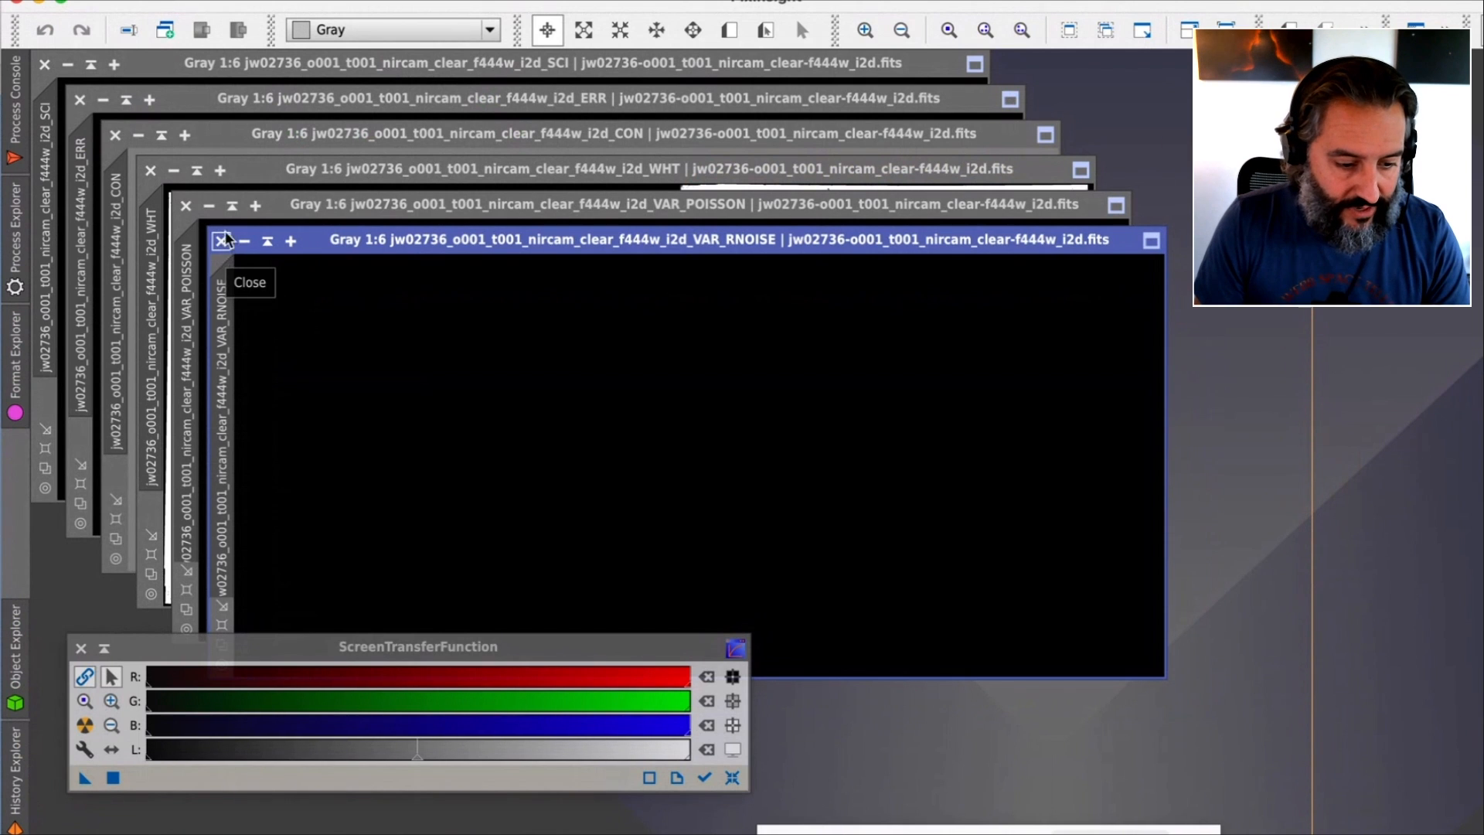
click(14, 112)
text(close *)
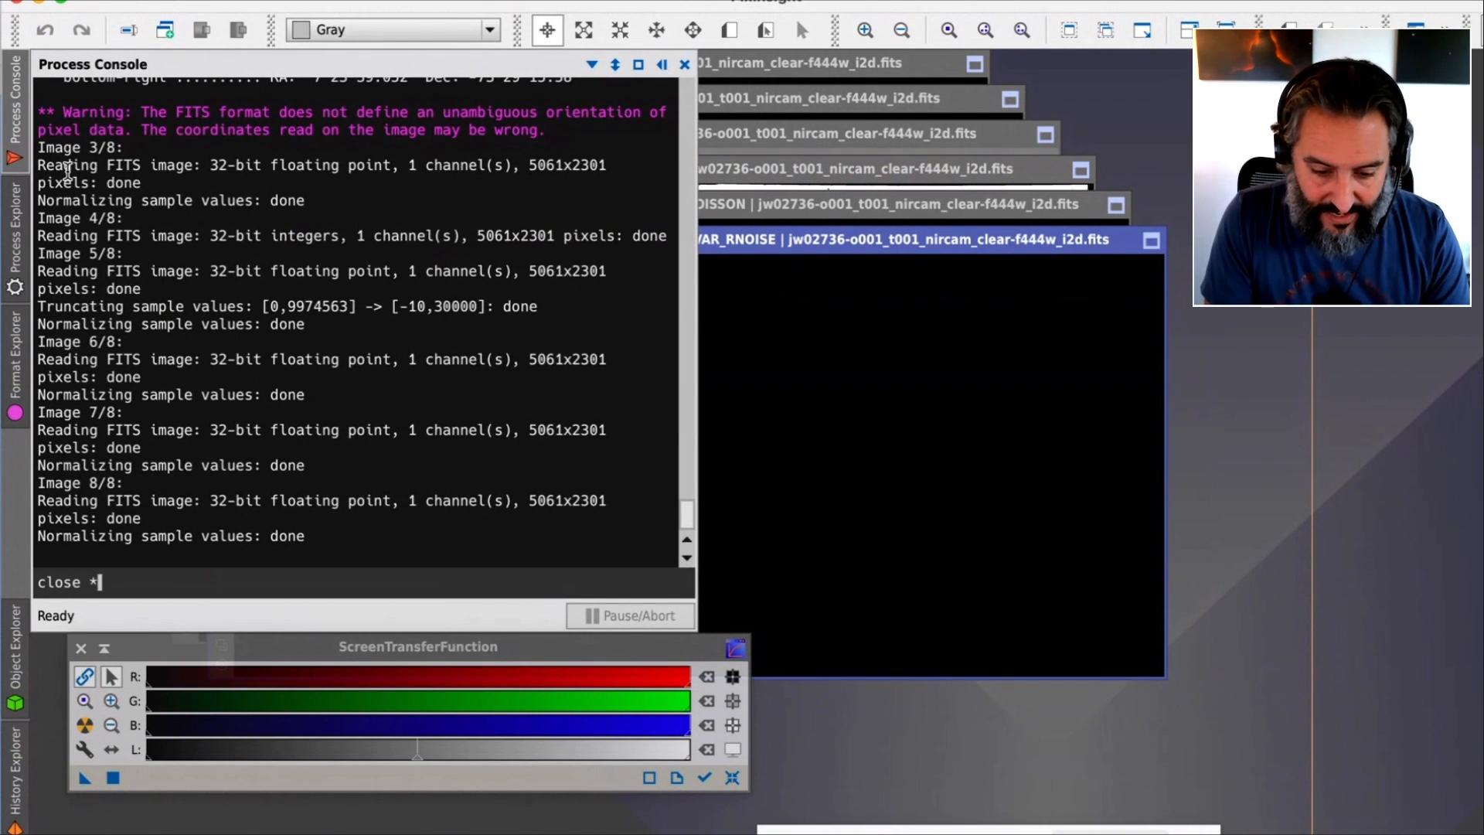
text(VAR*)
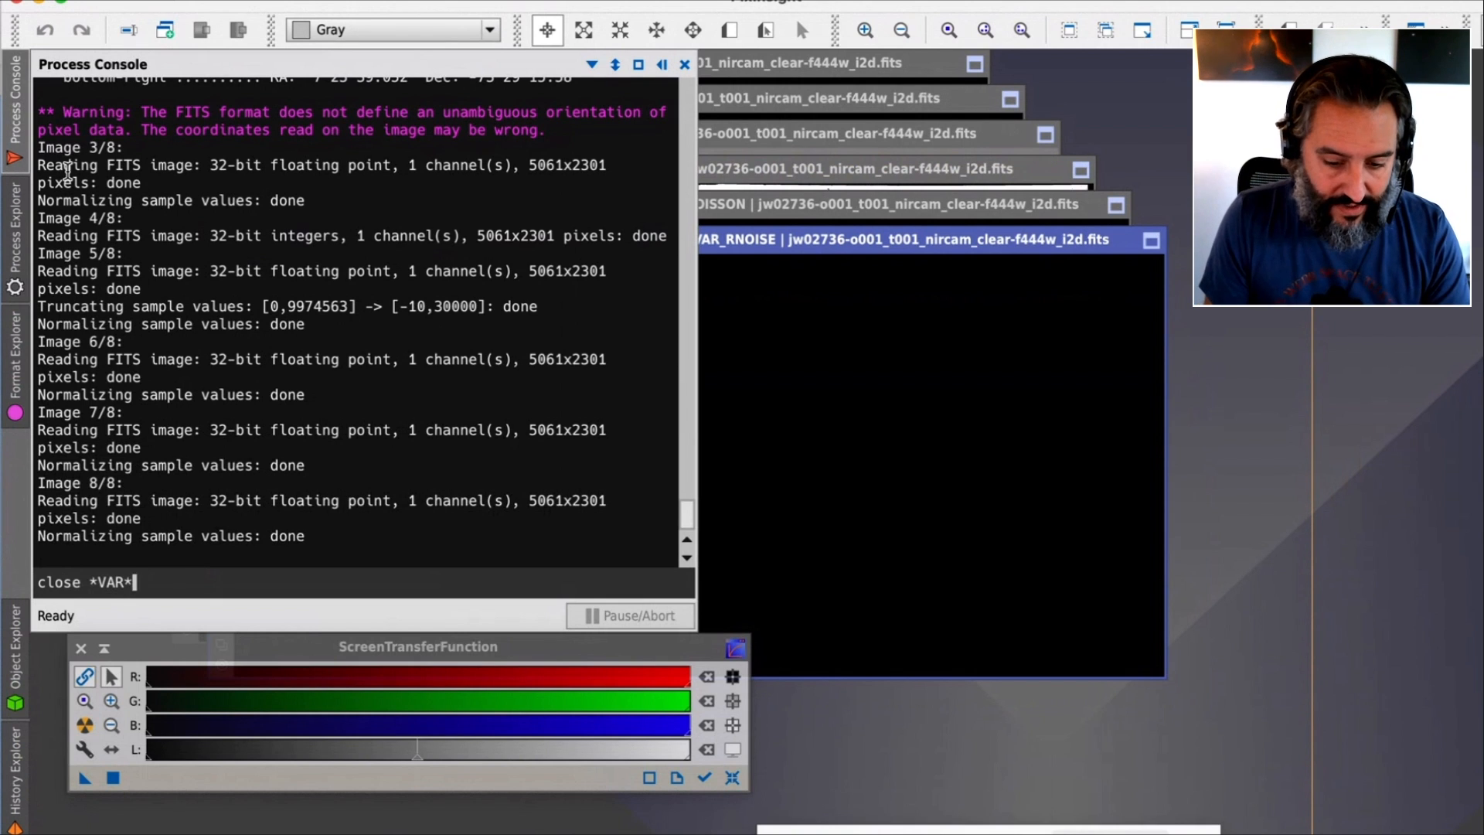
key(Return)
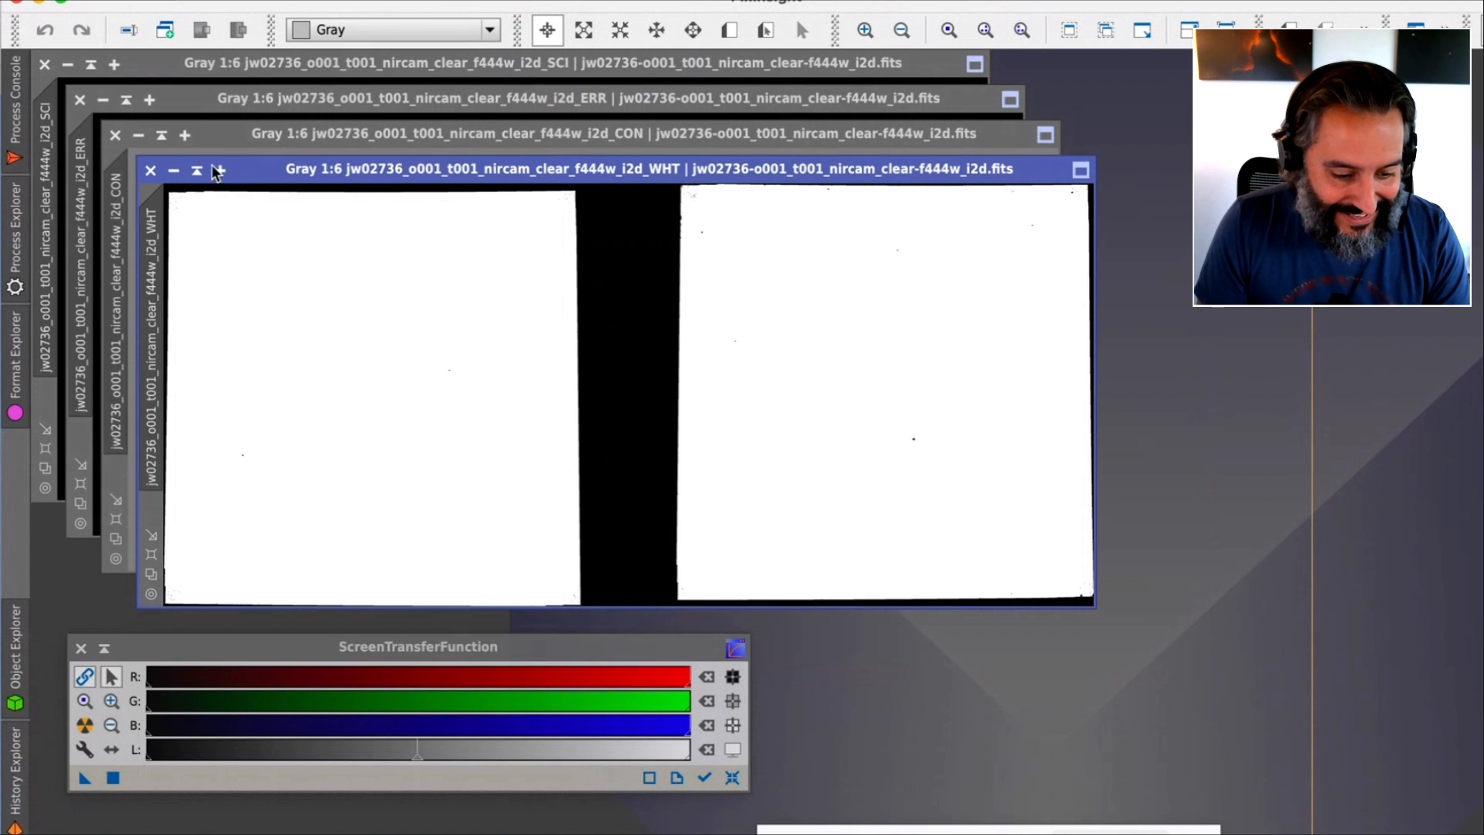
Close the remaining WHT, CON, ERR and SCI images of the f444w file
click(151, 170)
click(115, 136)
click(80, 100)
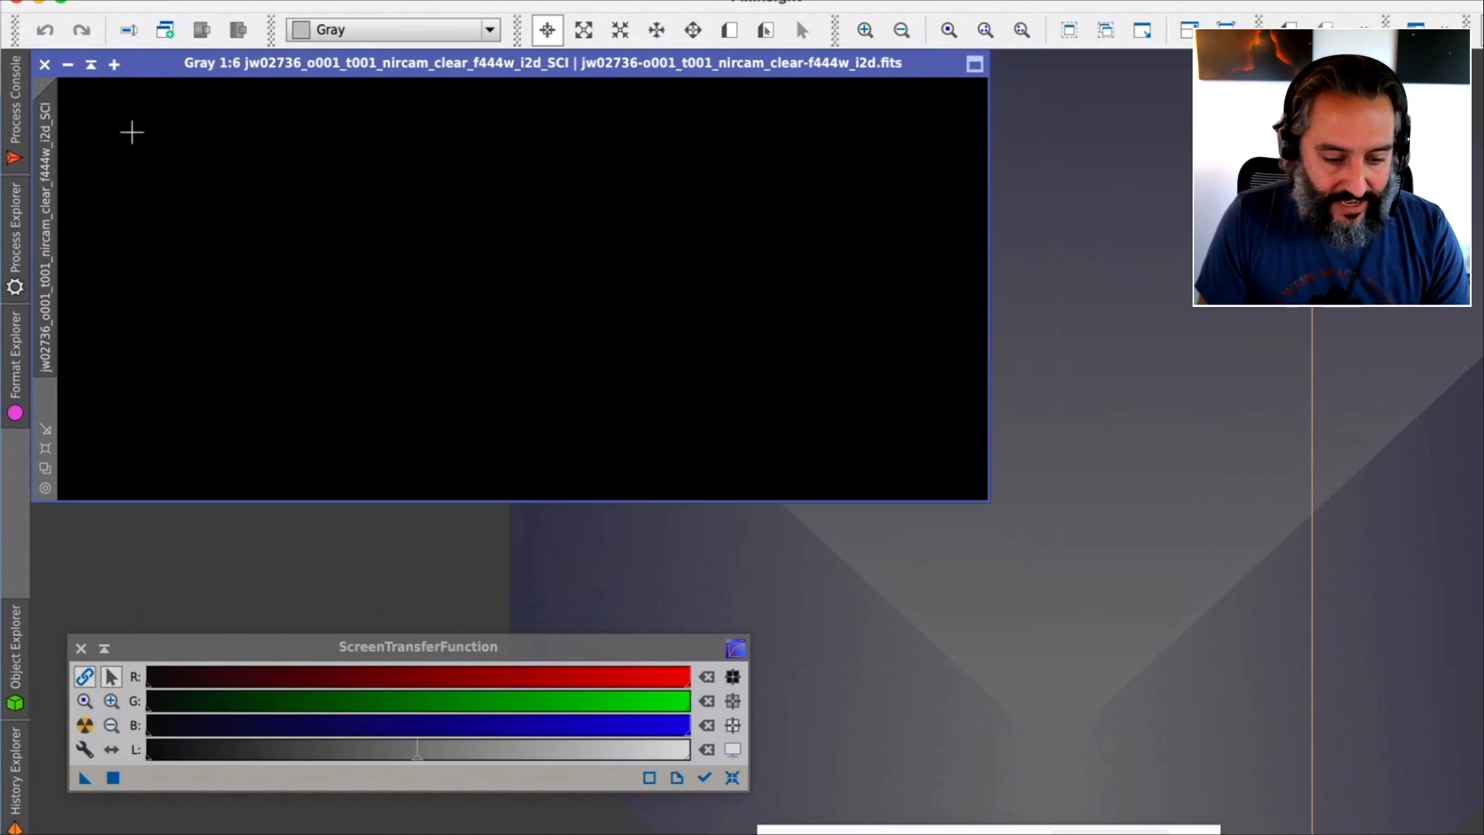
drag(735, 66, 750, 66)
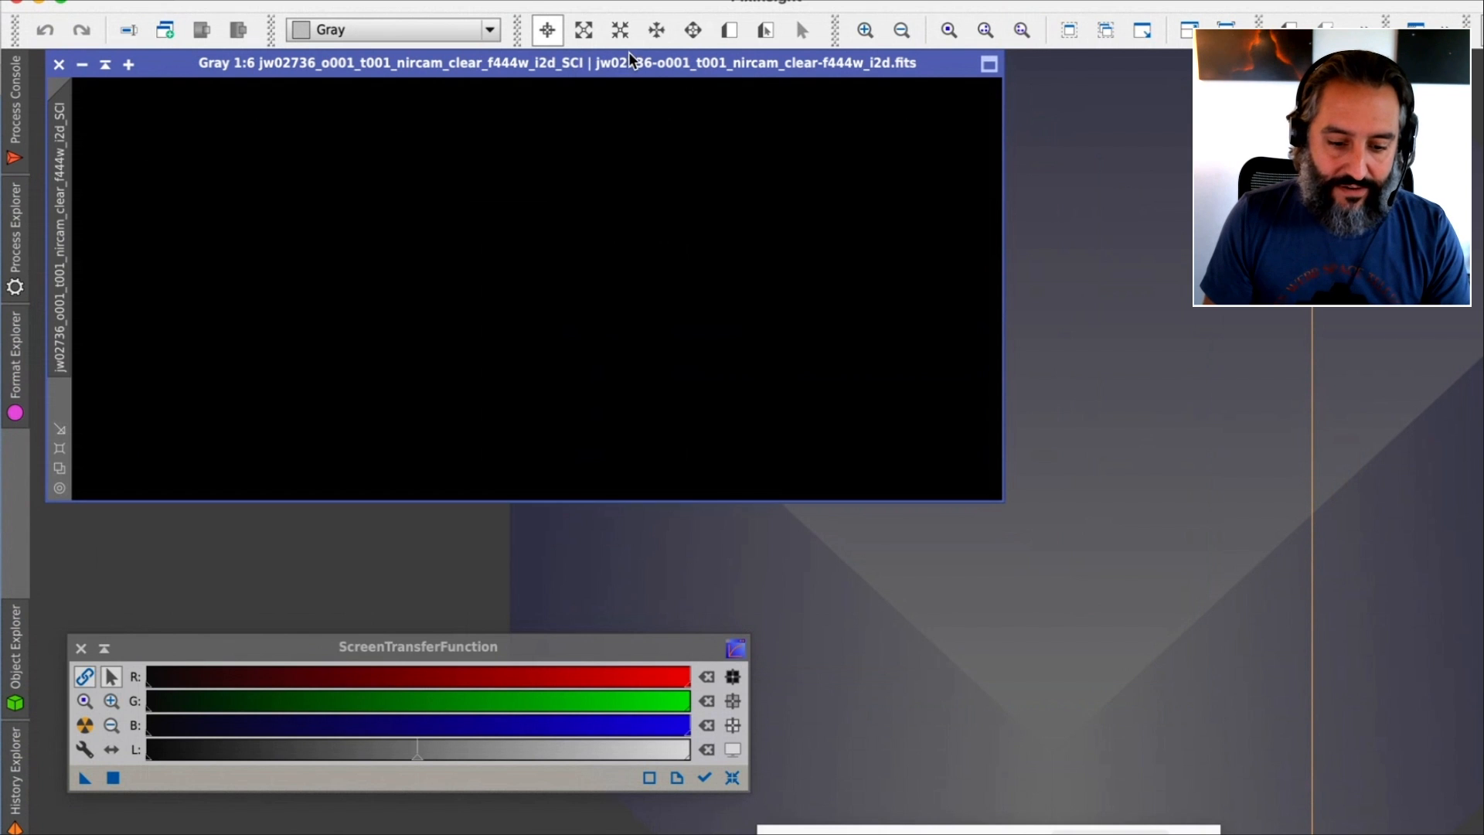
drag(629, 61, 632, 83)
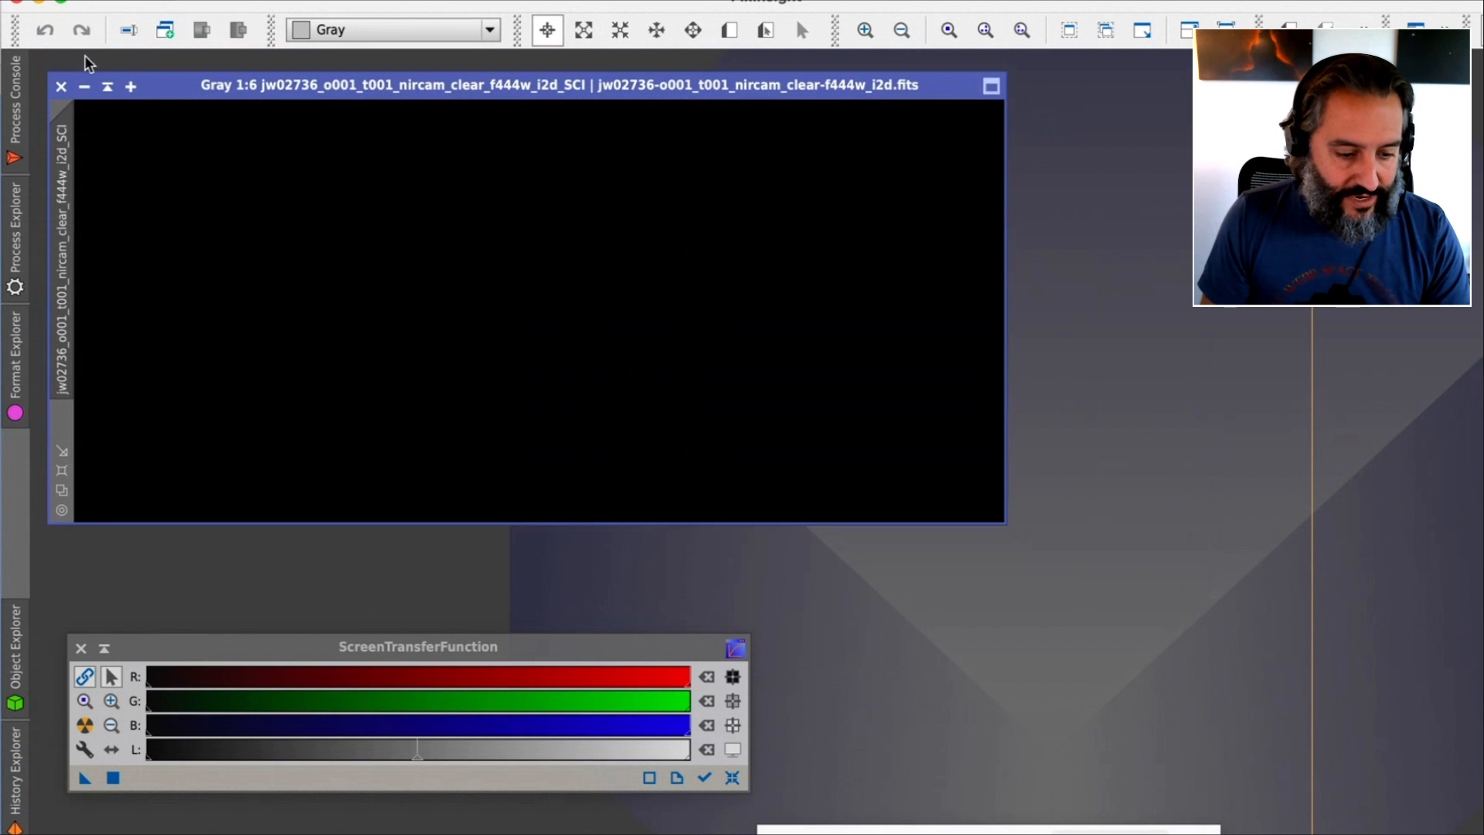
click(61, 87)
Open all six filter images, f090w through f444w, from the FITS_img_files folder in PixInsight
key(ctrl+Up)
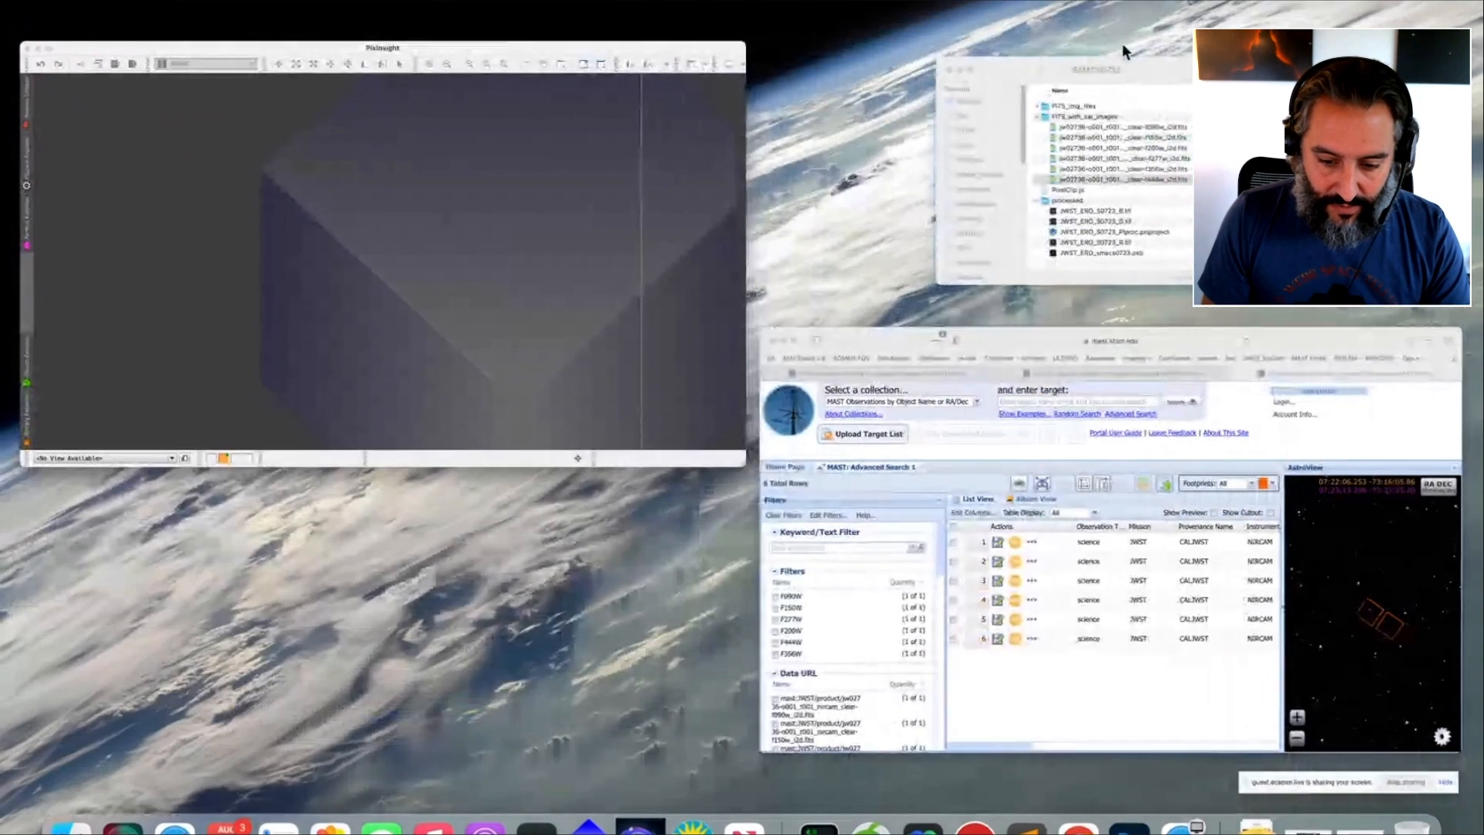
click(1136, 99)
click(680, 85)
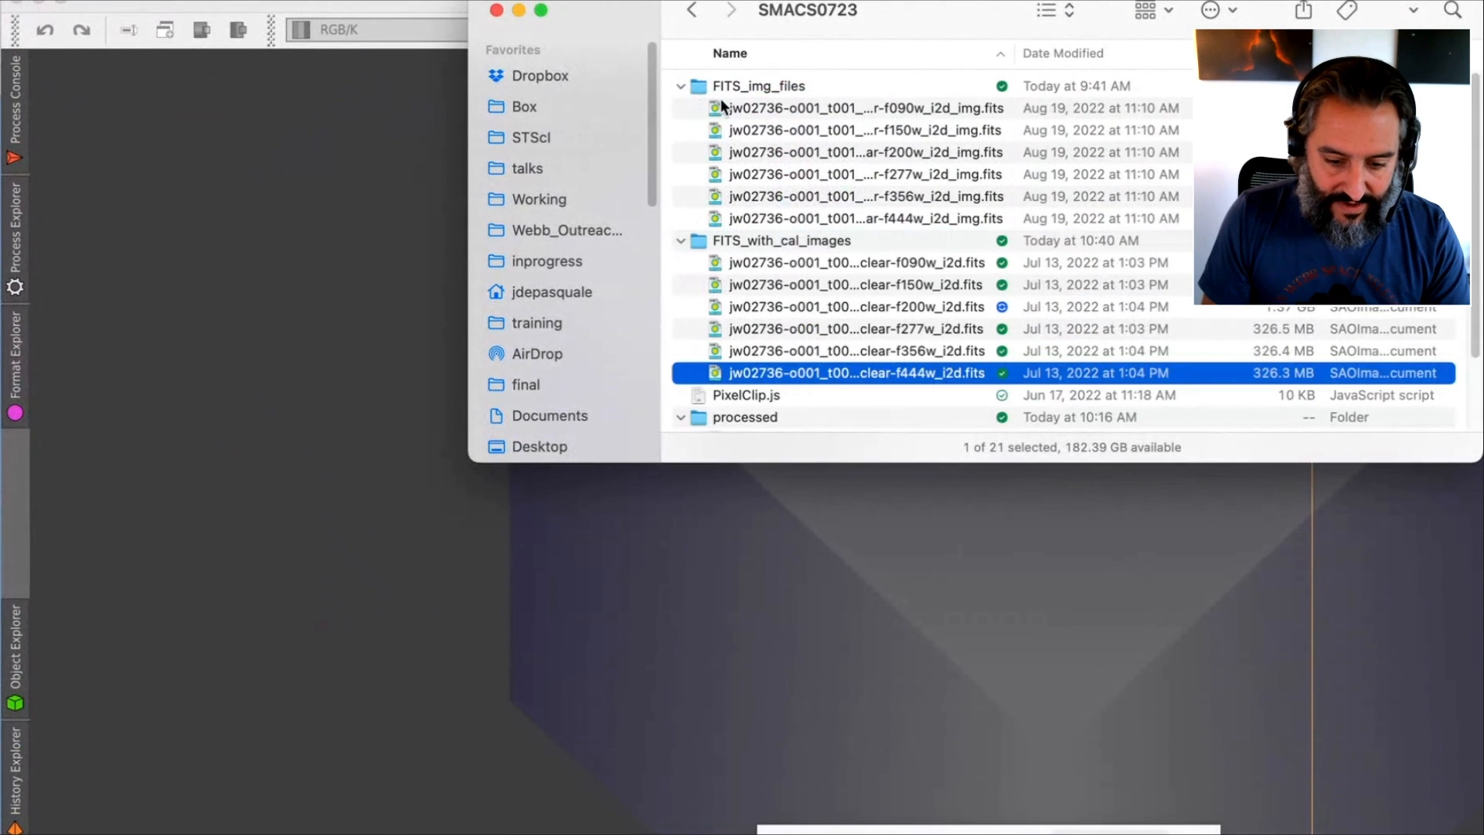
click(800, 112)
shift+click(782, 202)
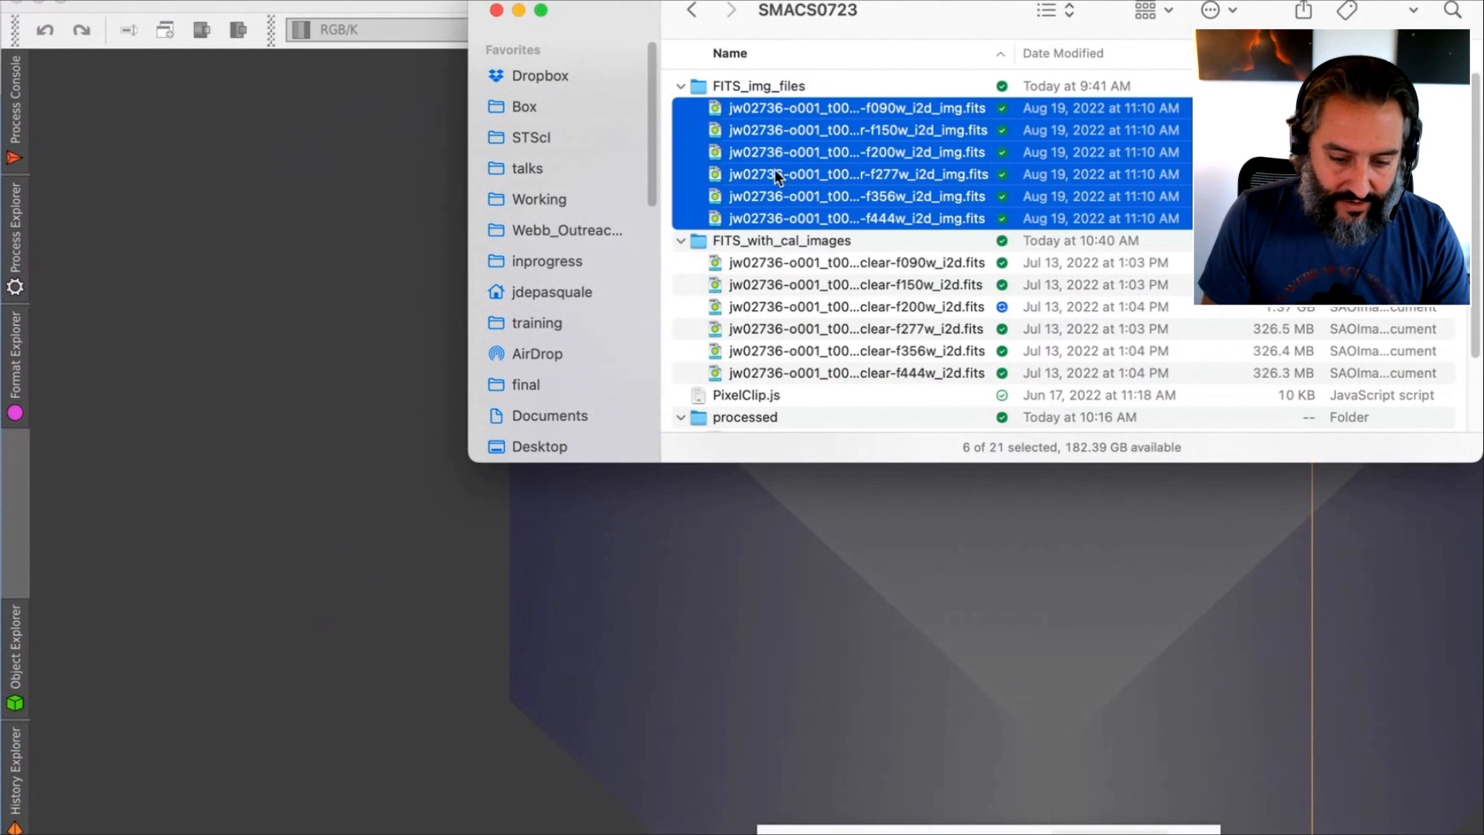
click(721, 129)
key(space)
key(space)
click(748, 107)
shift+click(749, 220)
drag(745, 165, 189, 314)
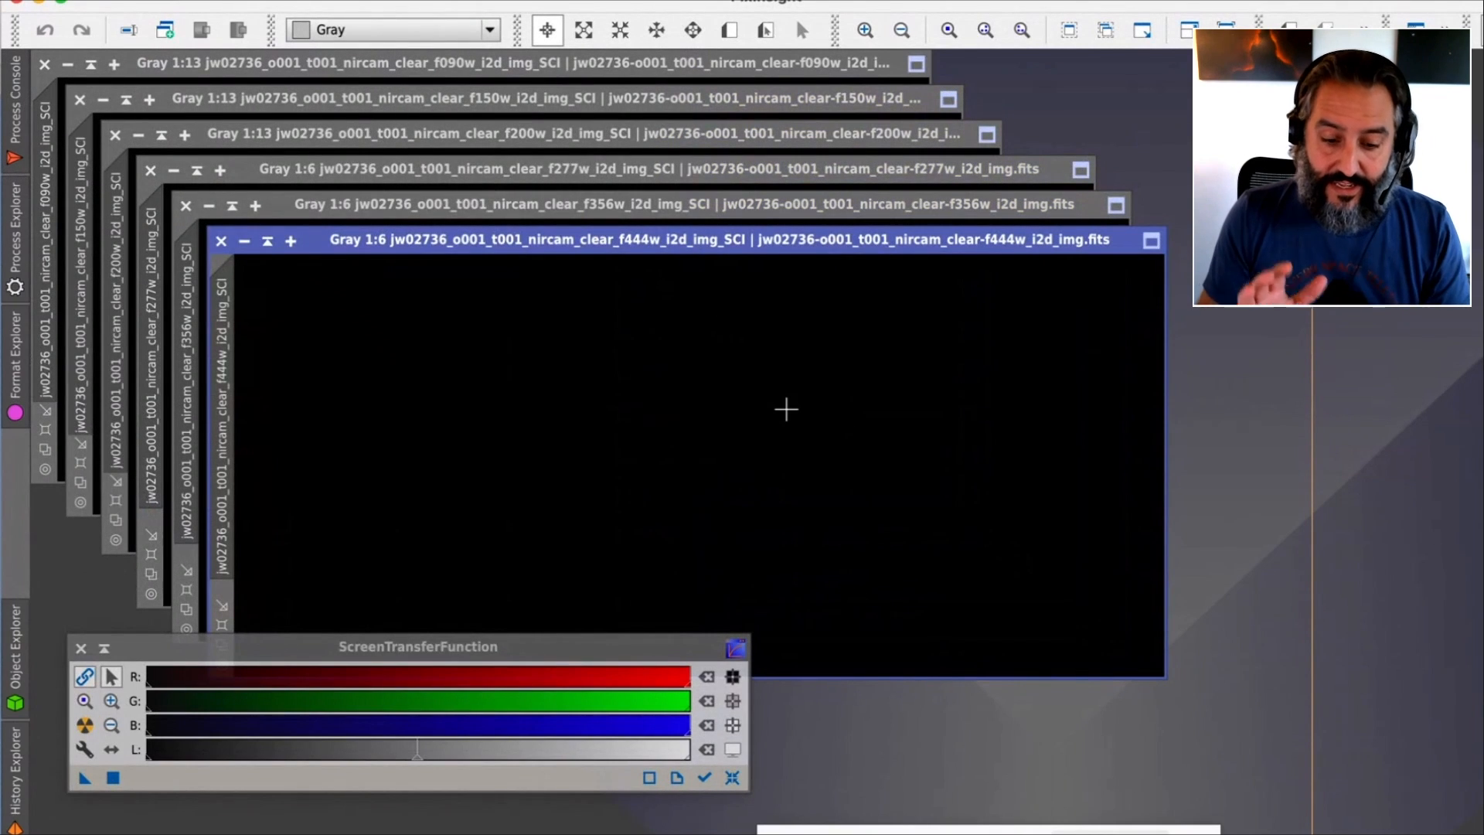
scroll(745, 262, up, 1)
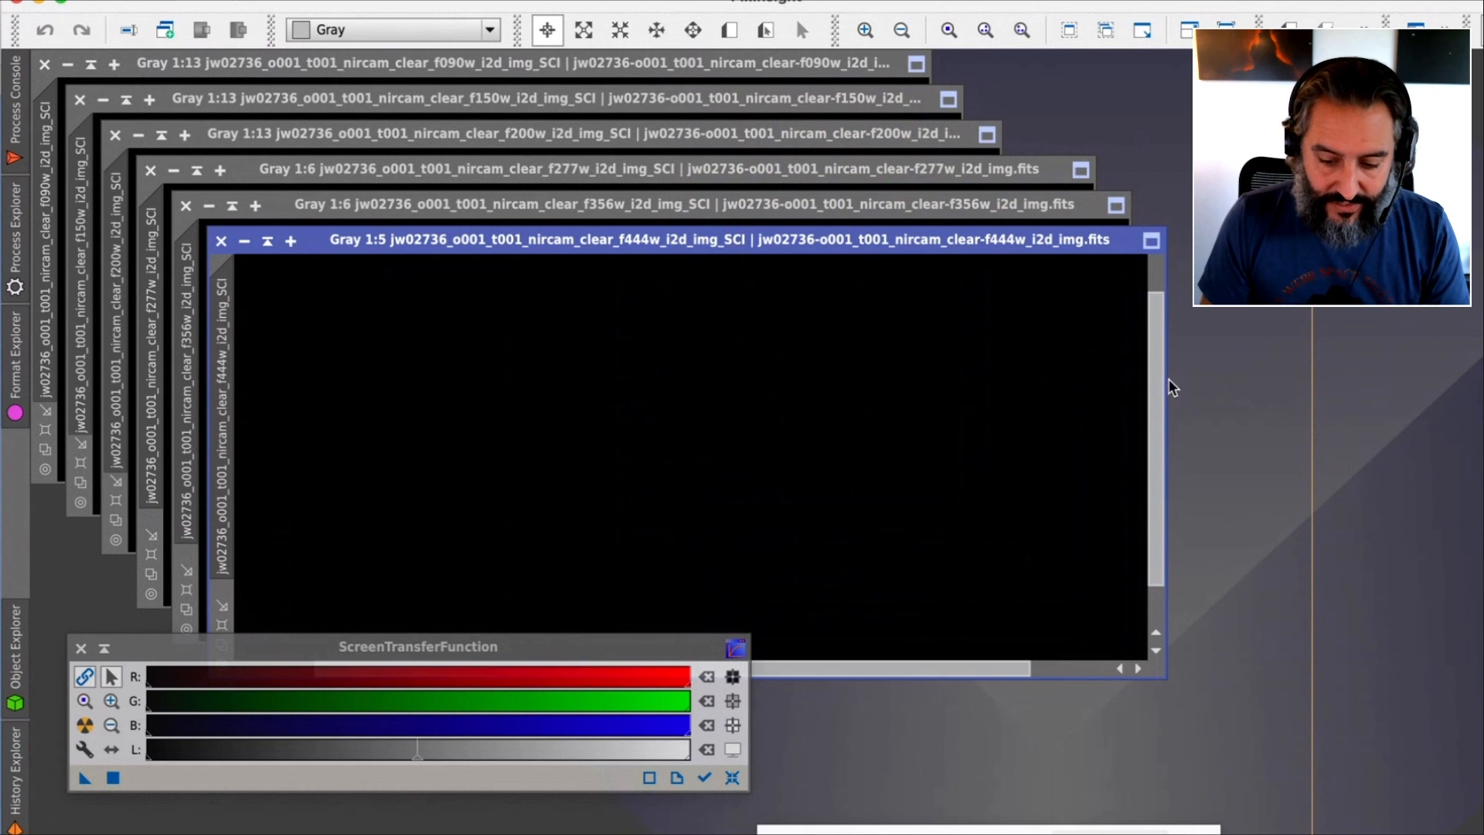
drag(1161, 390, 1166, 360)
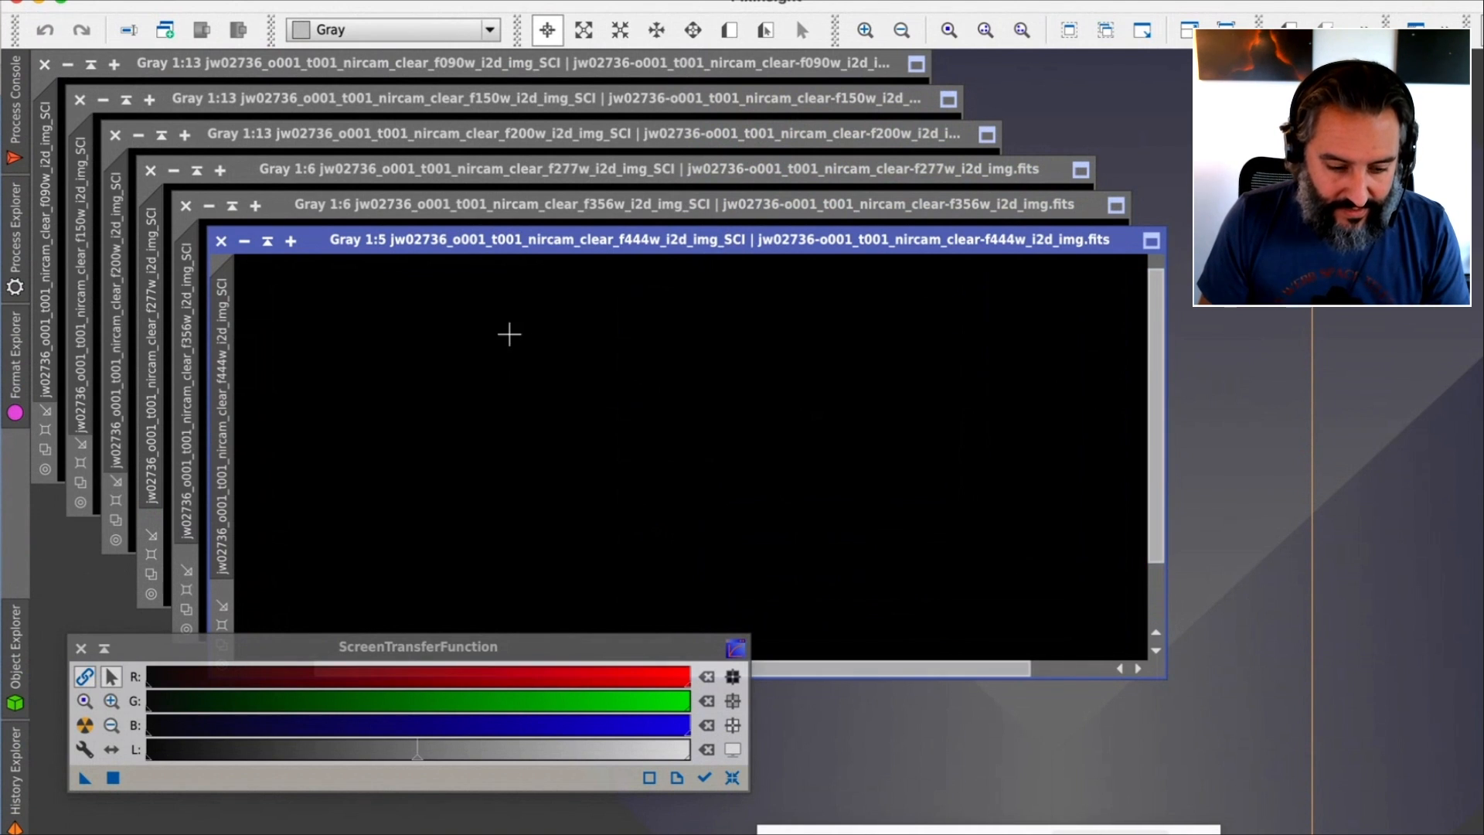
scroll(297, 272, up, 1)
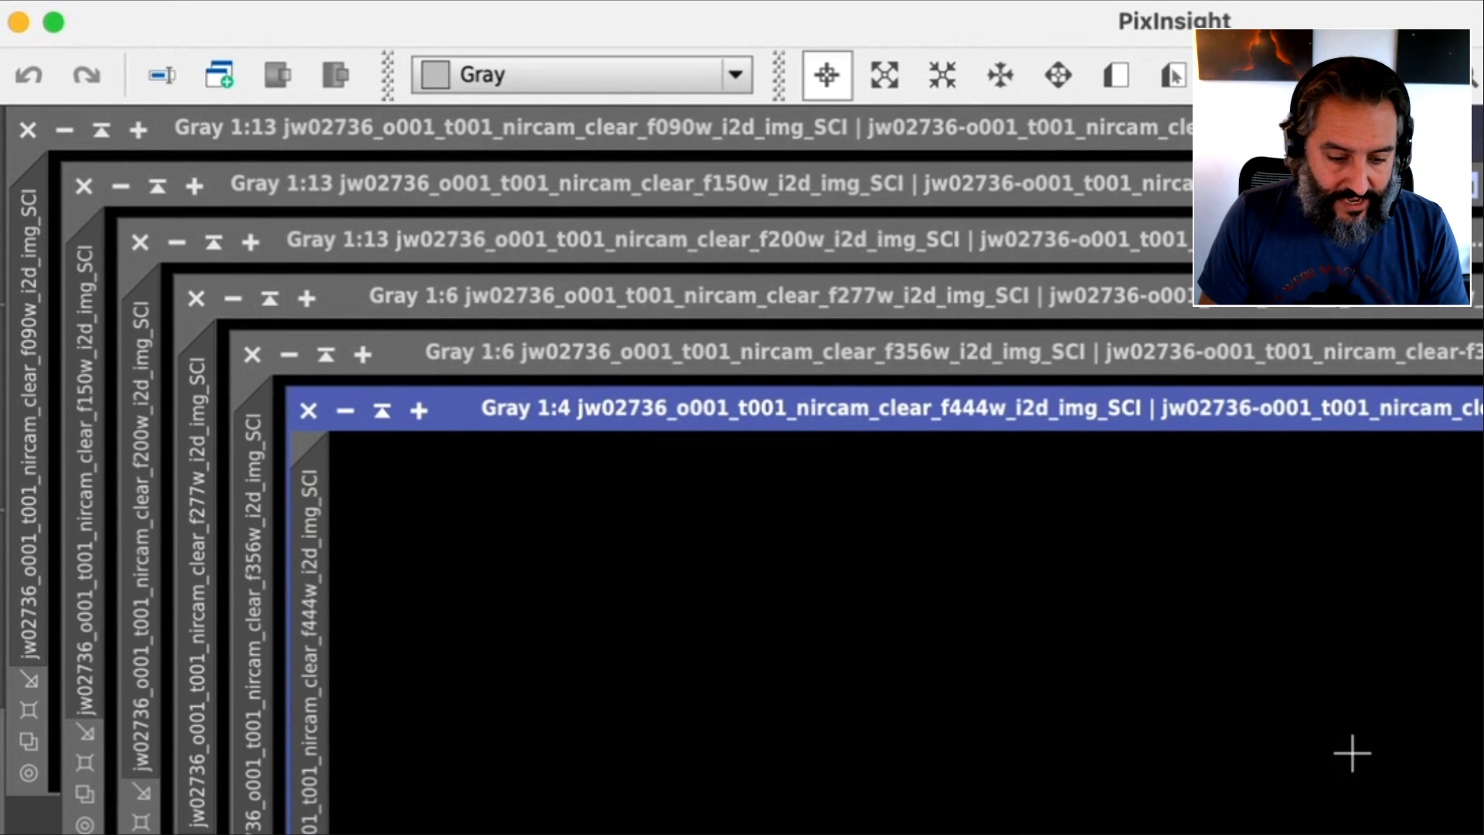
scroll(1351, 754, down, 1)
scroll(1352, 754, down, 1)
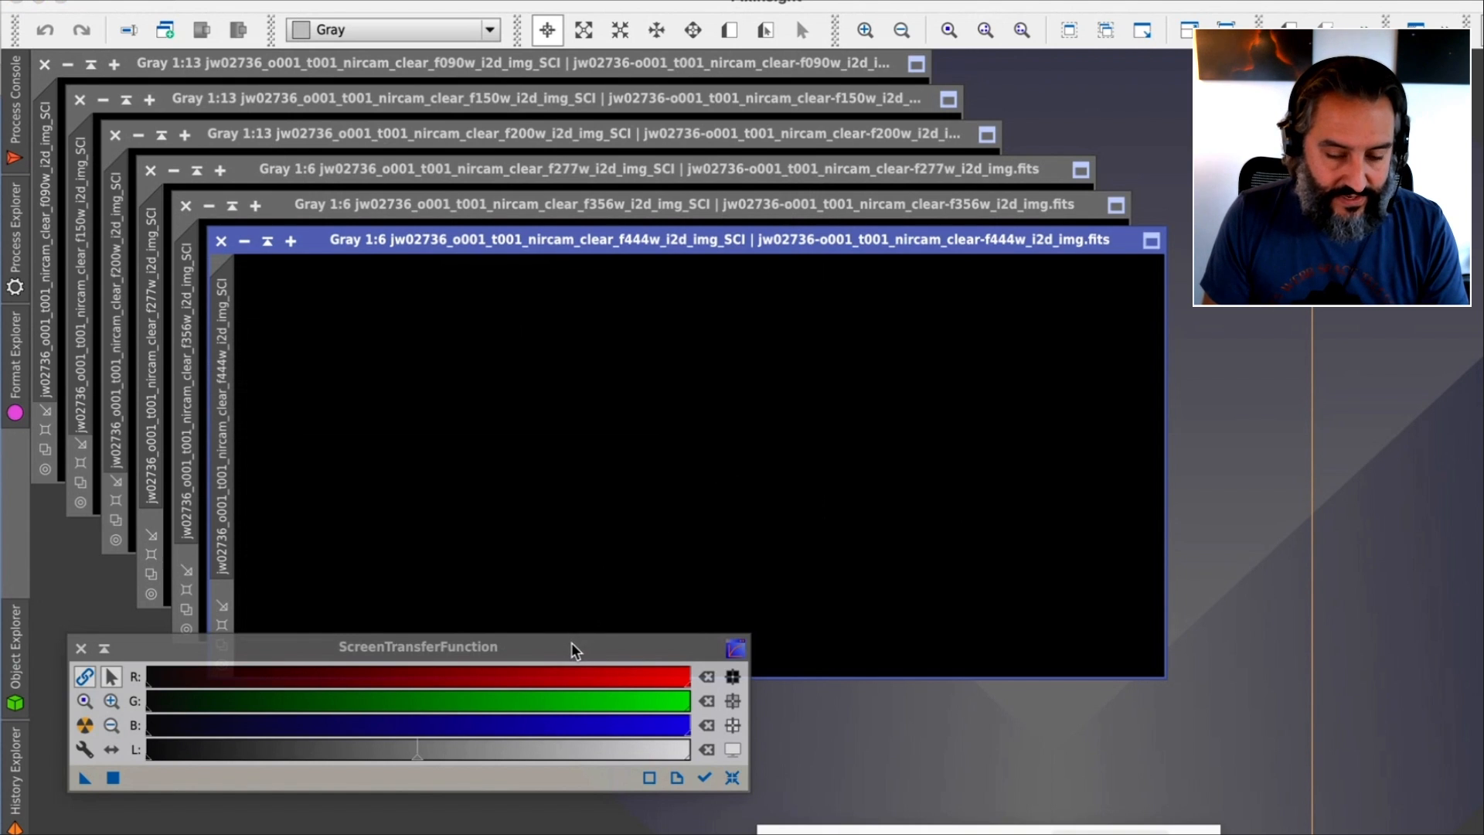
Apply an automatic screen stretch to the f444w image
drag(576, 651, 599, 647)
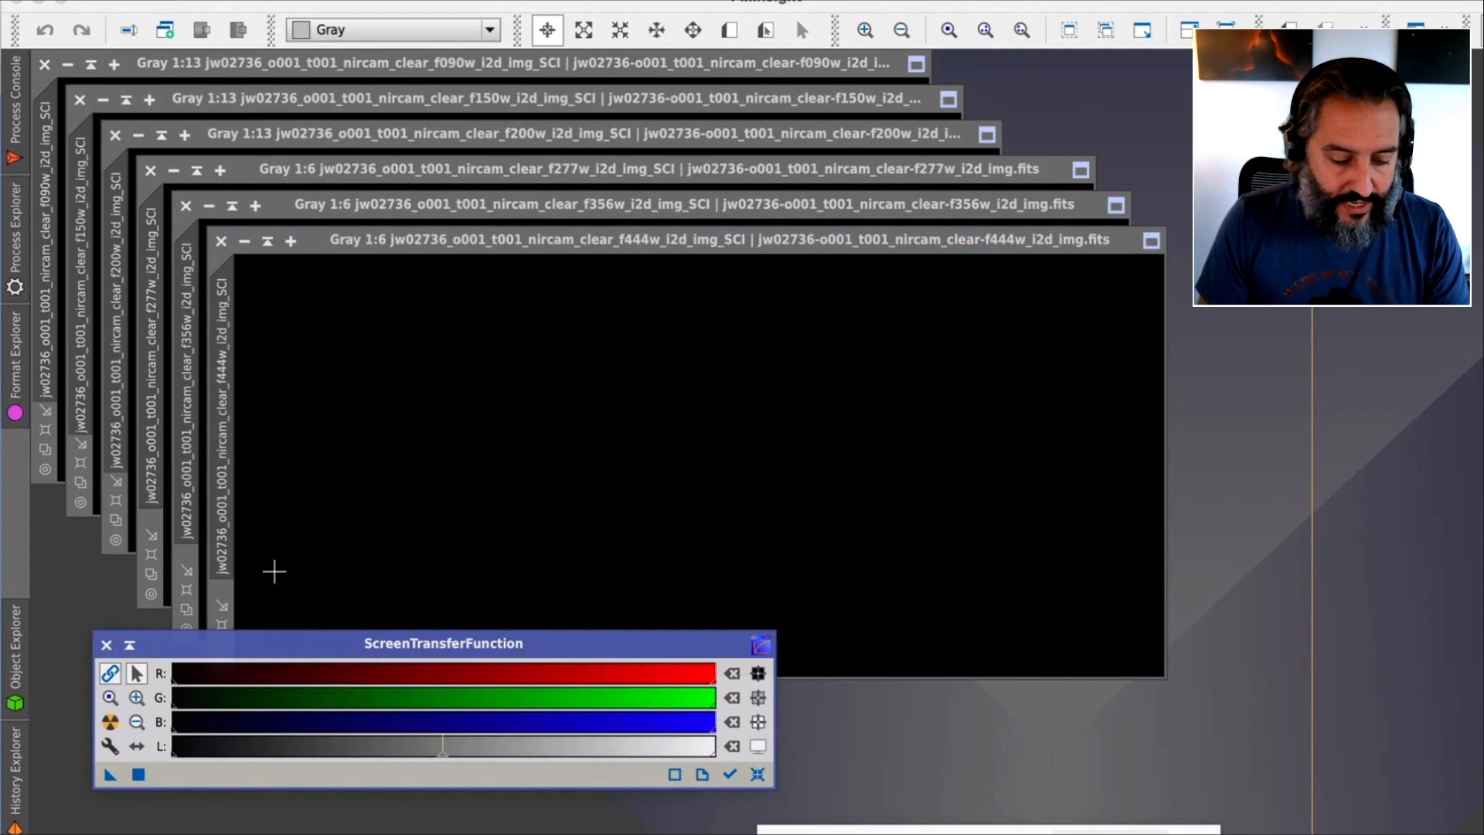
mouse_move(378, 648)
mouse_down()
mouse_move(401, 639)
mouse_move(381, 646)
mouse_up()
click(464, 321)
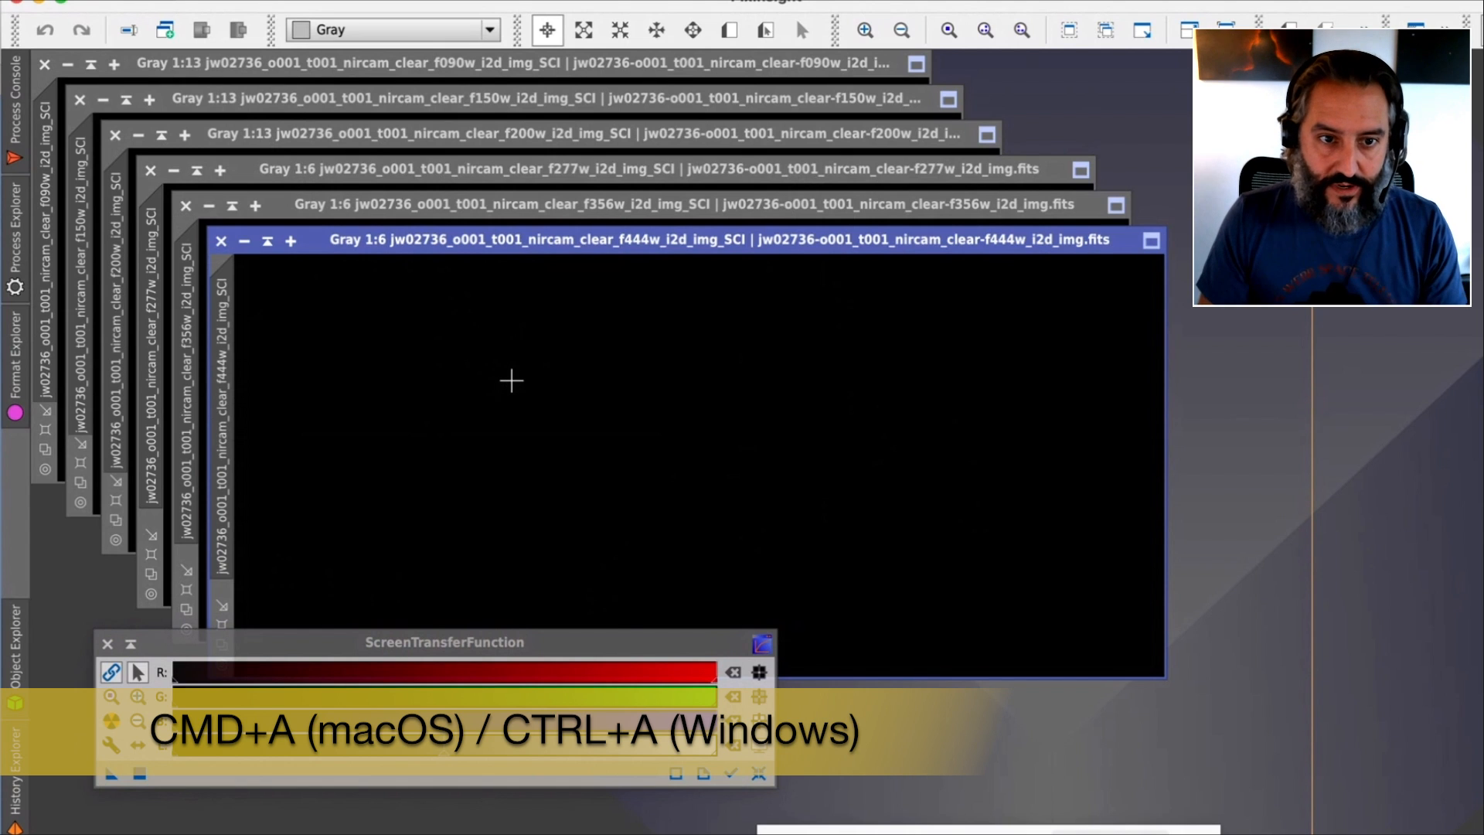
key(super+a)
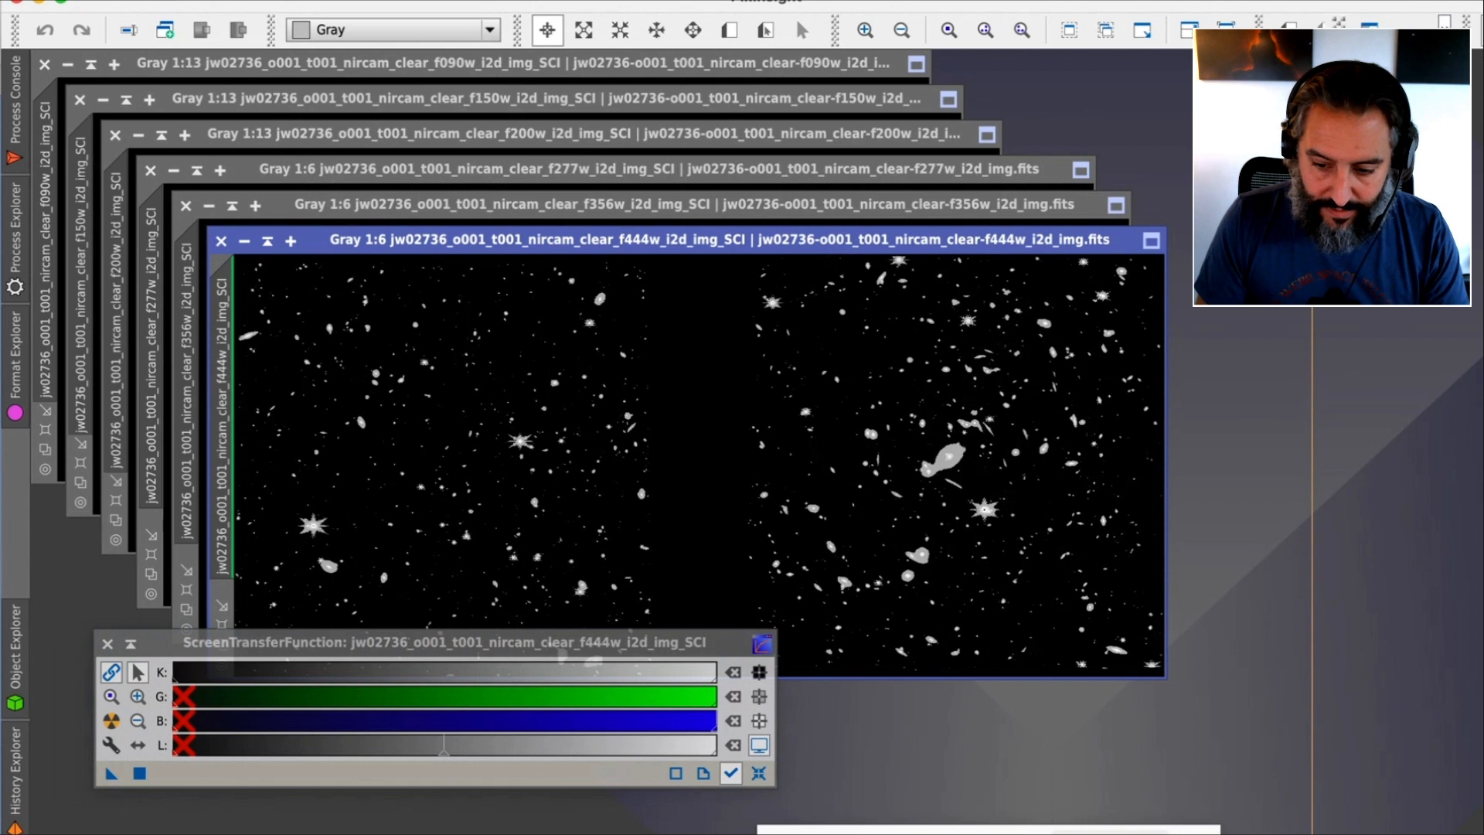
Enable 24-bit lookup tables for the screen transfer functions on the stretched f444w image
drag(795, 16, 688, 16)
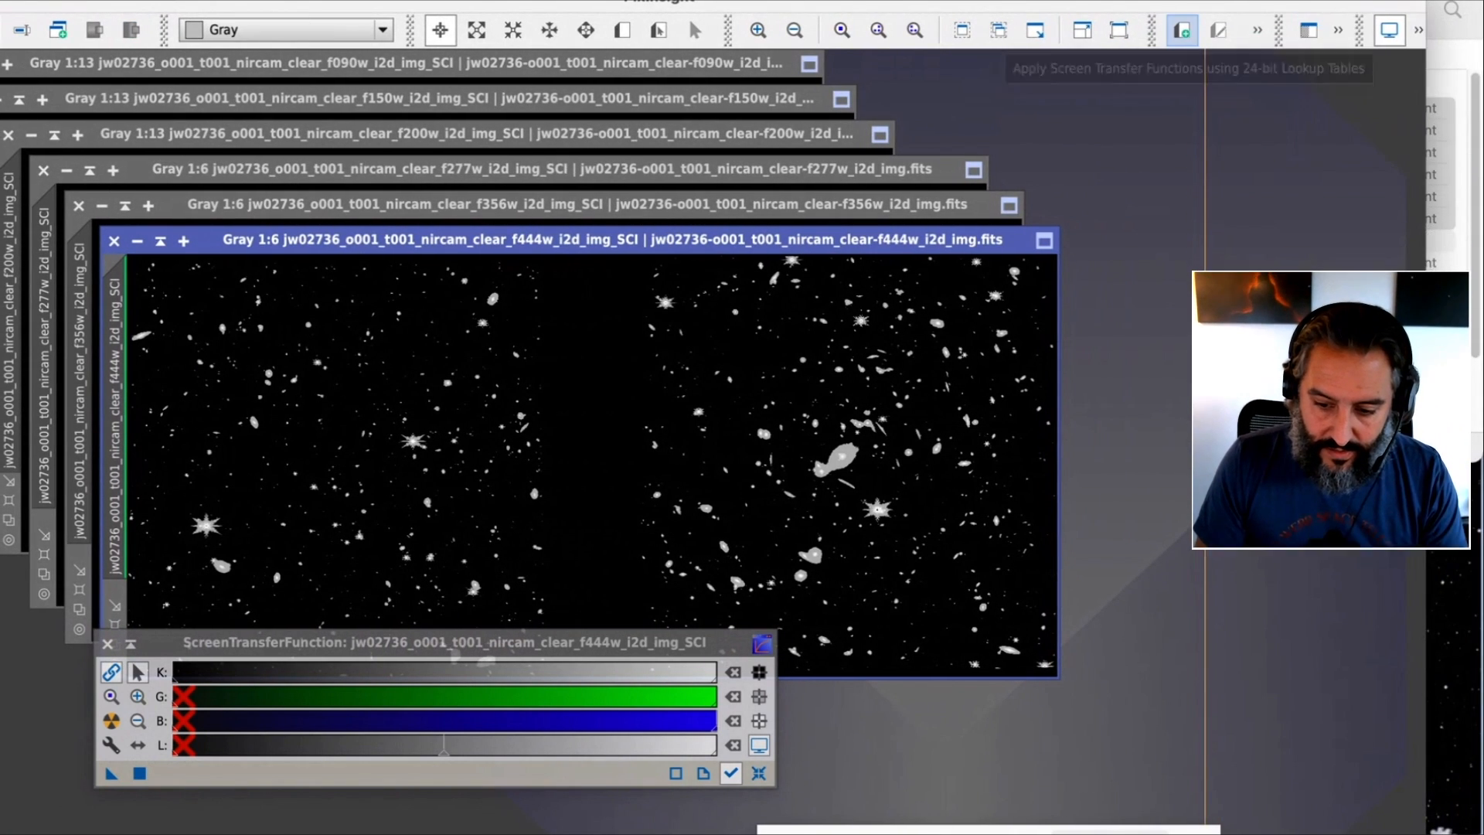
click(1420, 29)
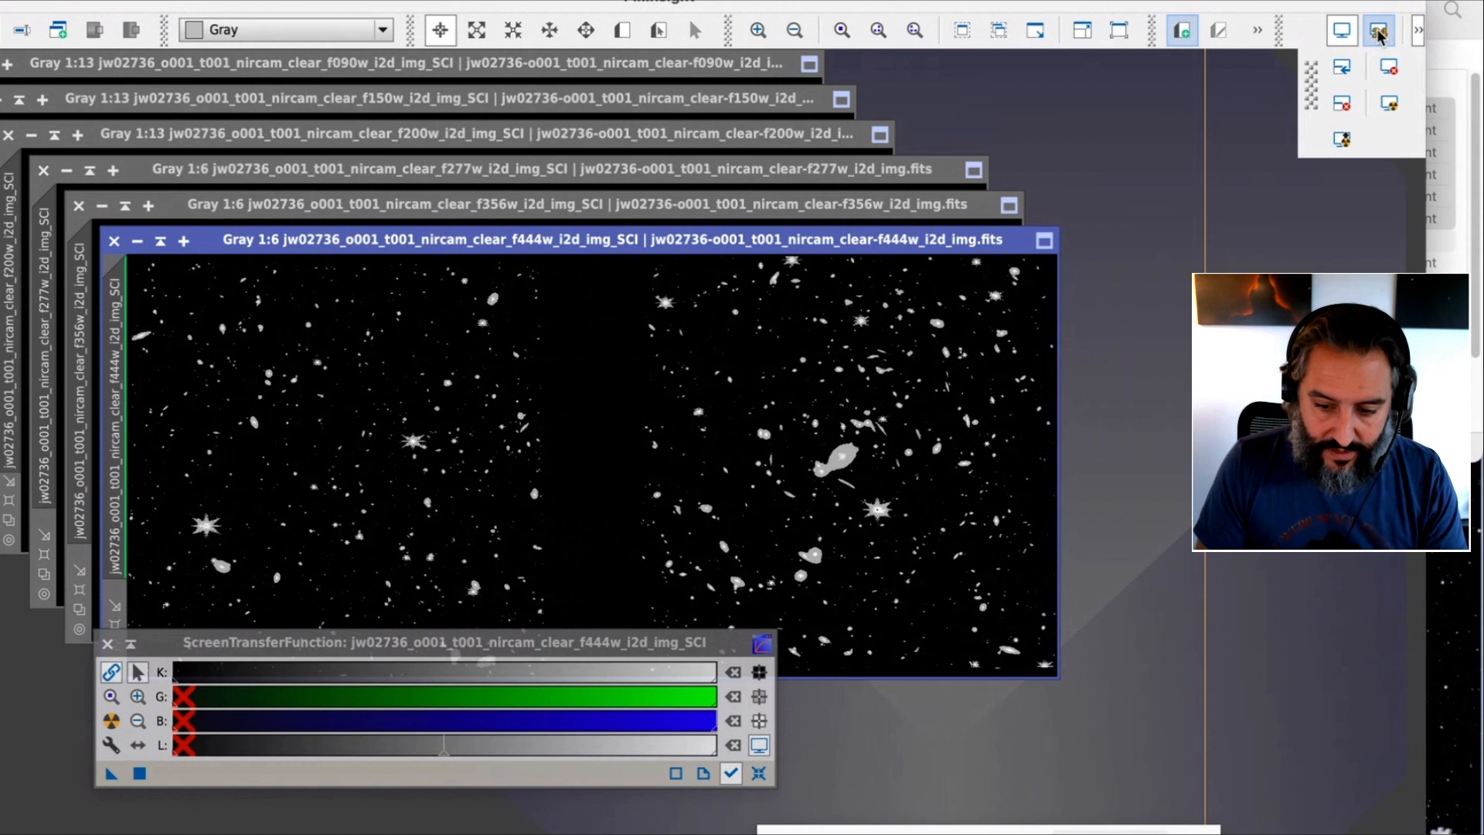
click(1341, 28)
drag(1221, 2, 1280, 2)
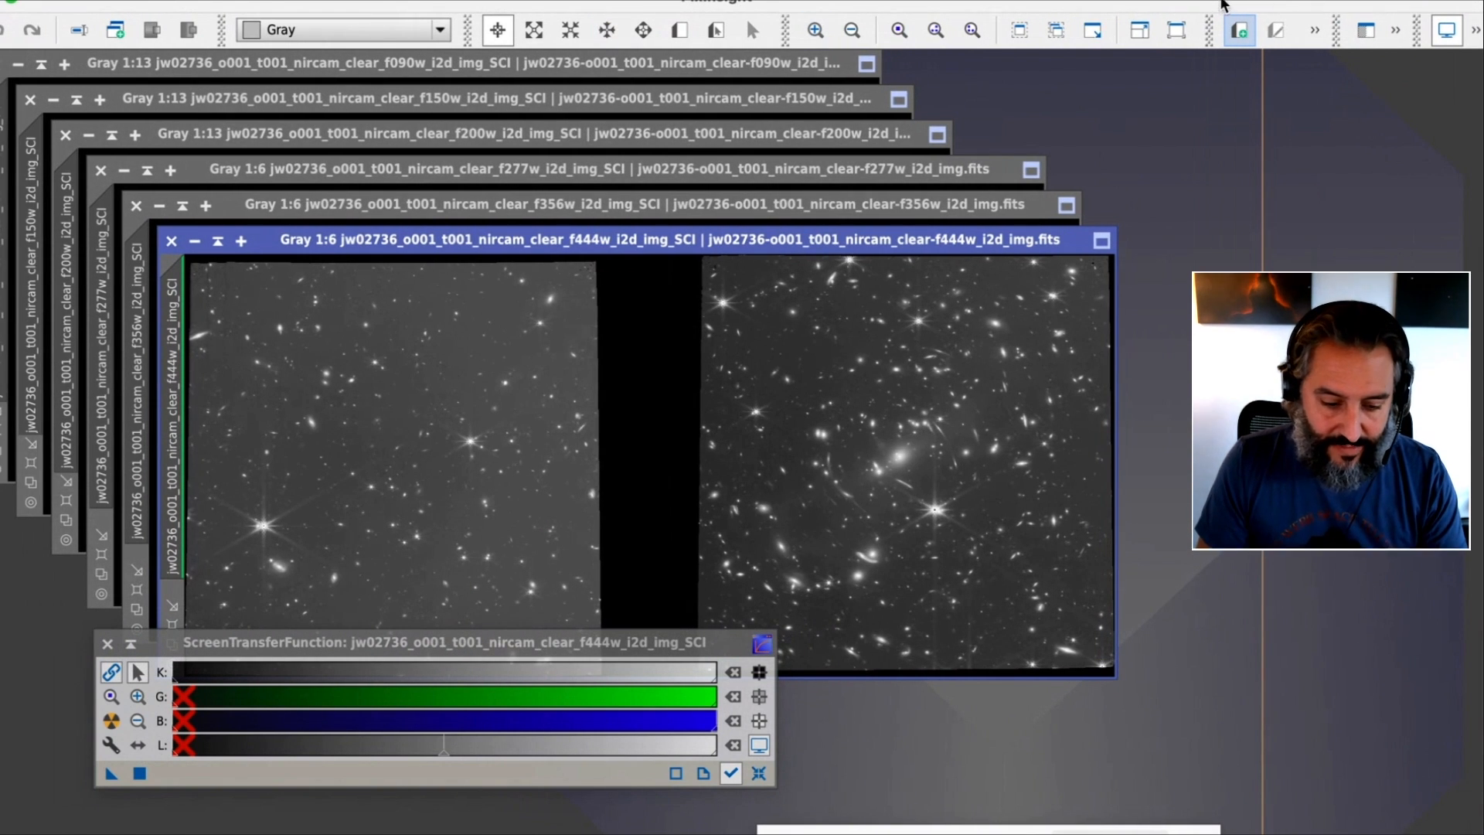
click(1475, 32)
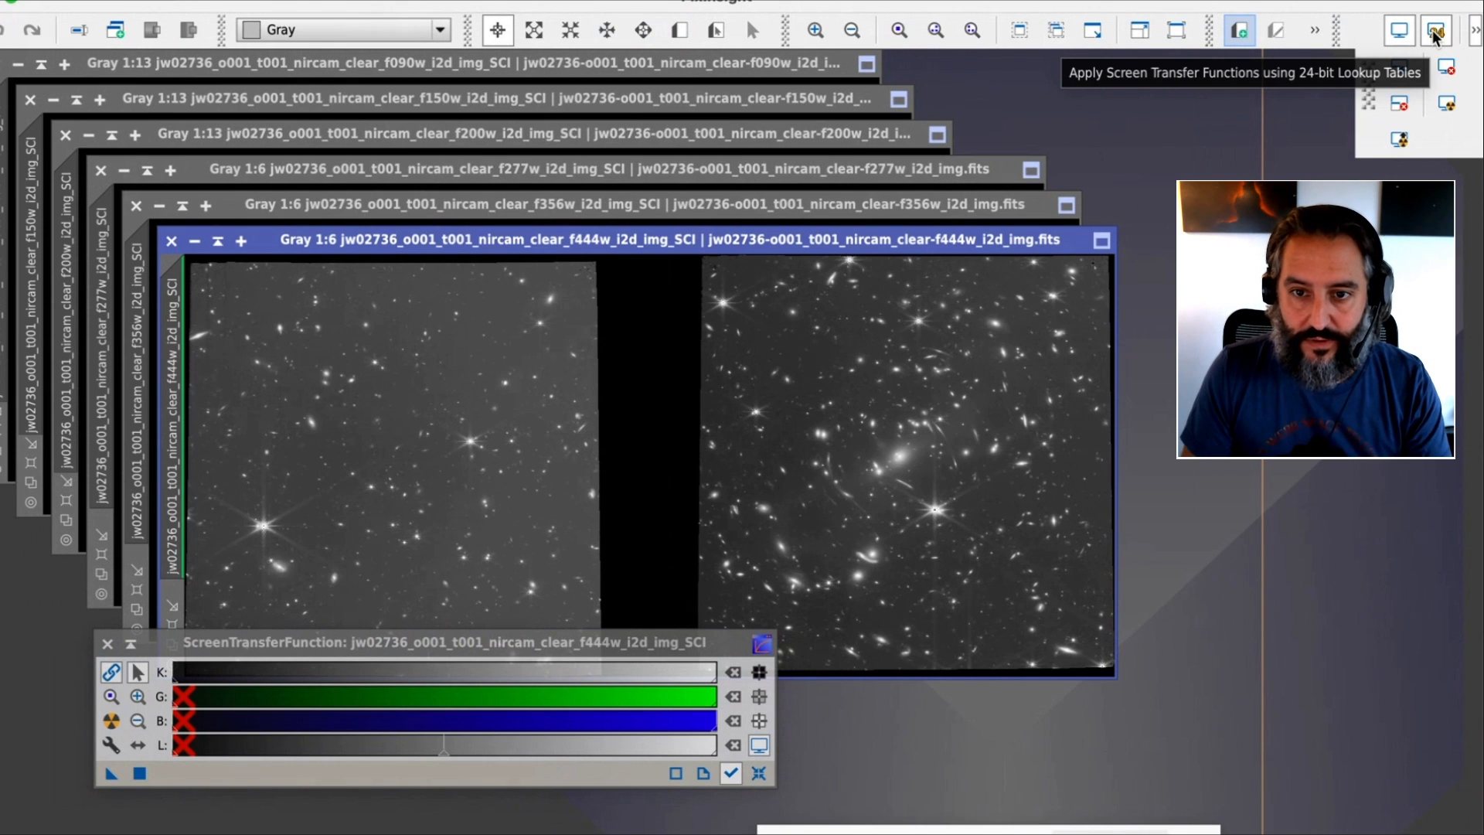
click(1433, 32)
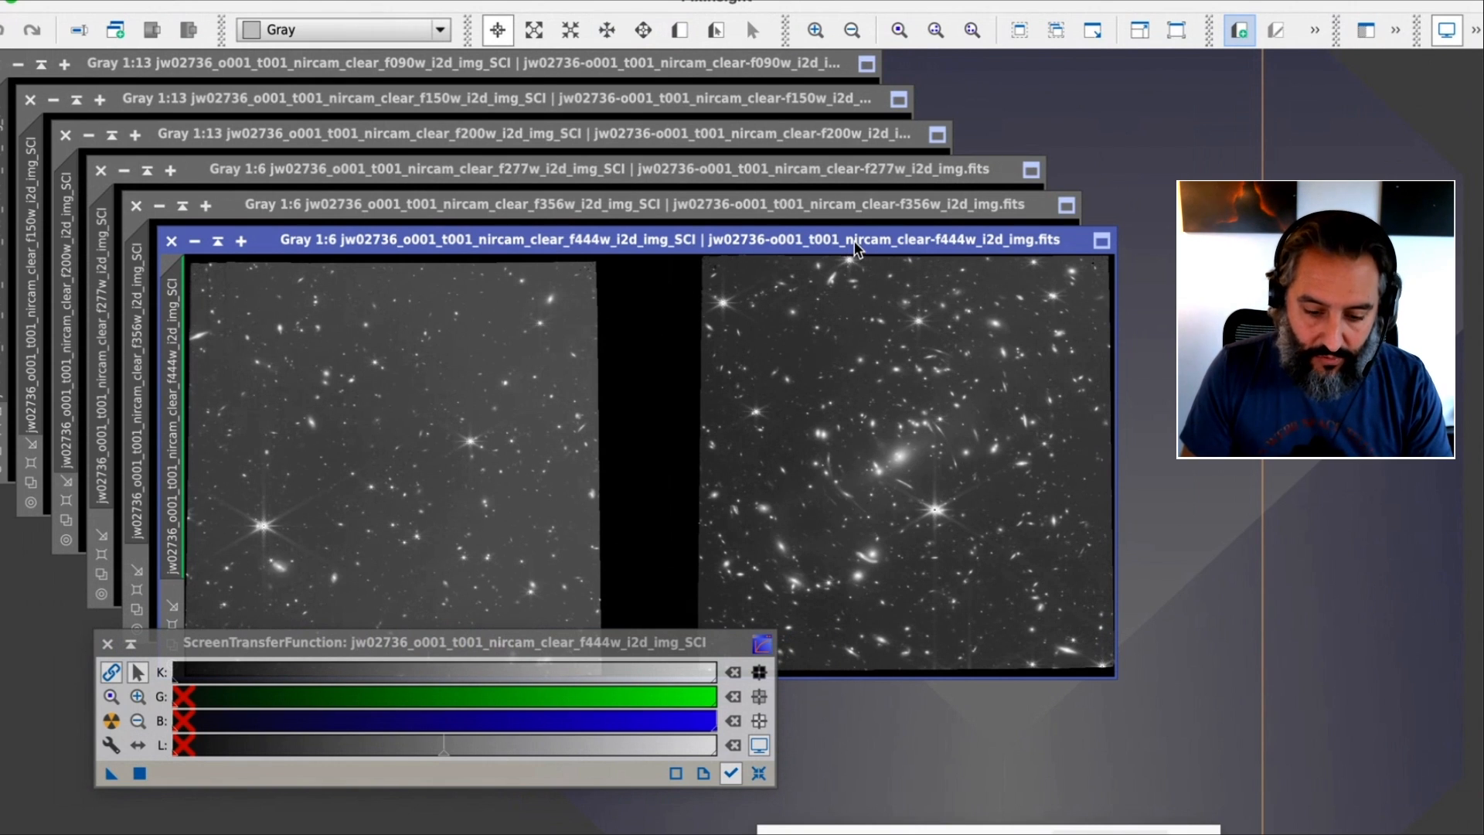
drag(855, 243, 856, 243)
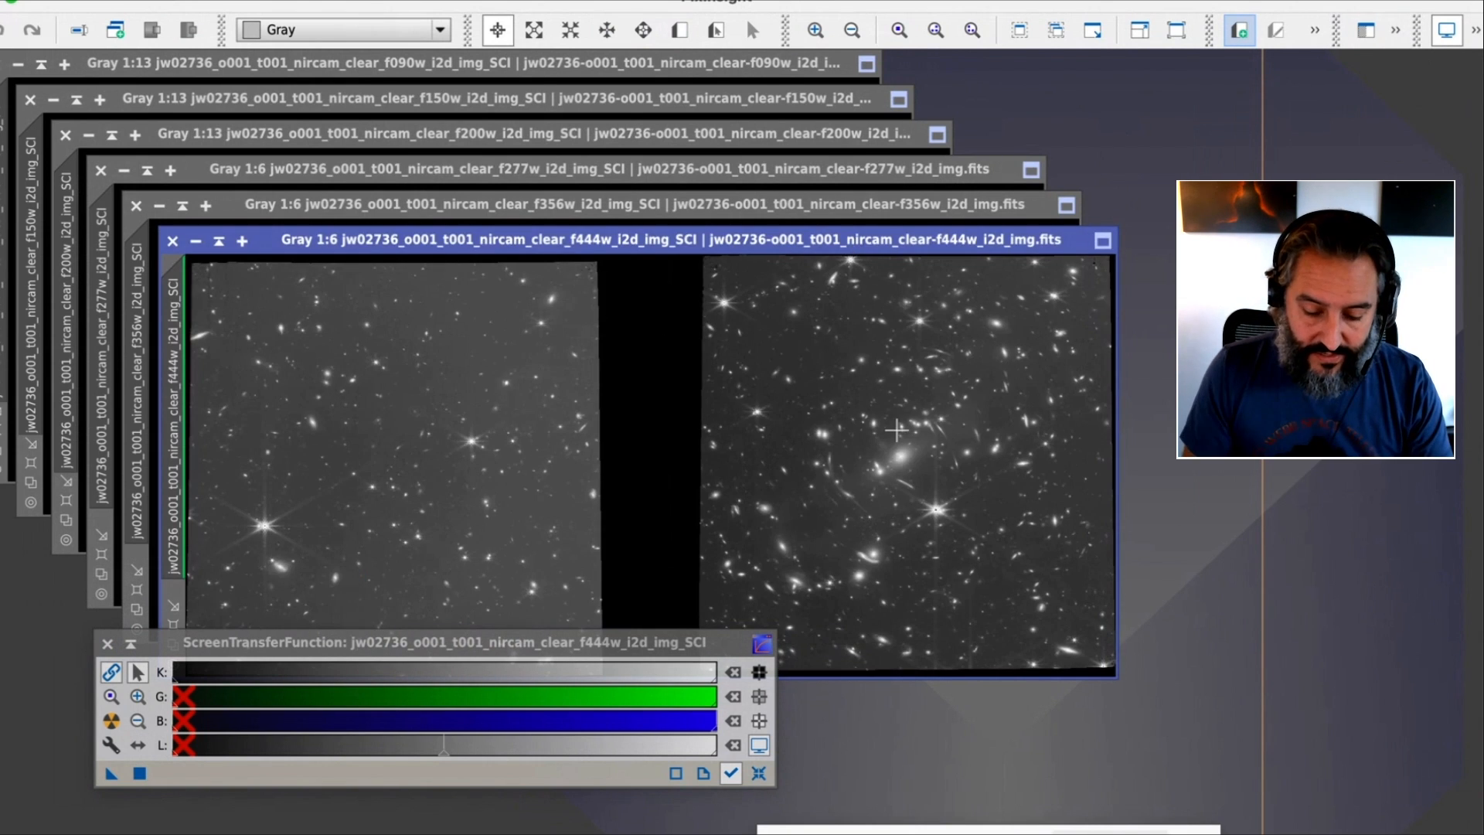
scroll(903, 487, down, 1)
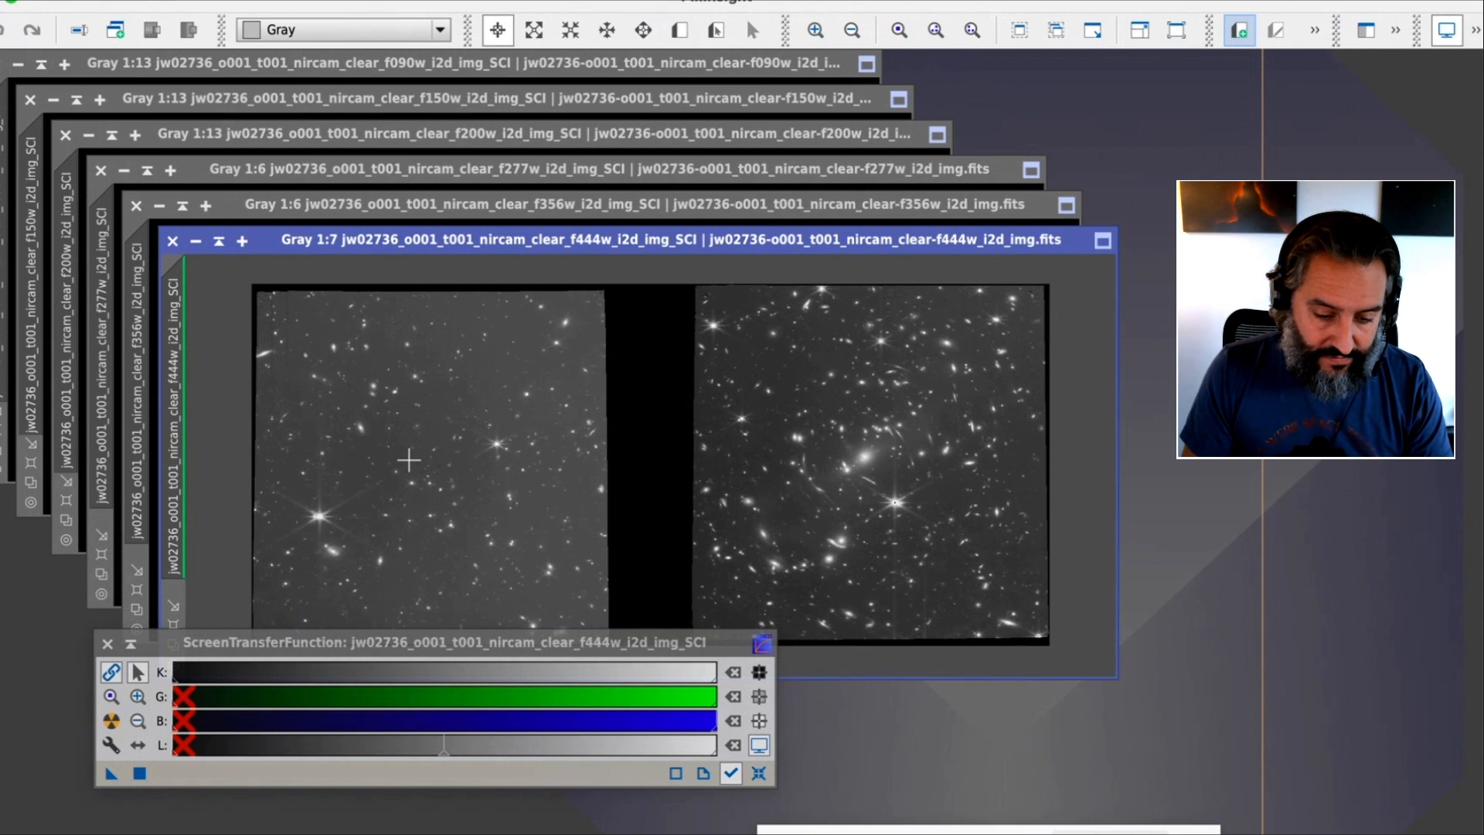
scroll(409, 460, down, 1)
scroll(409, 460, up, 2)
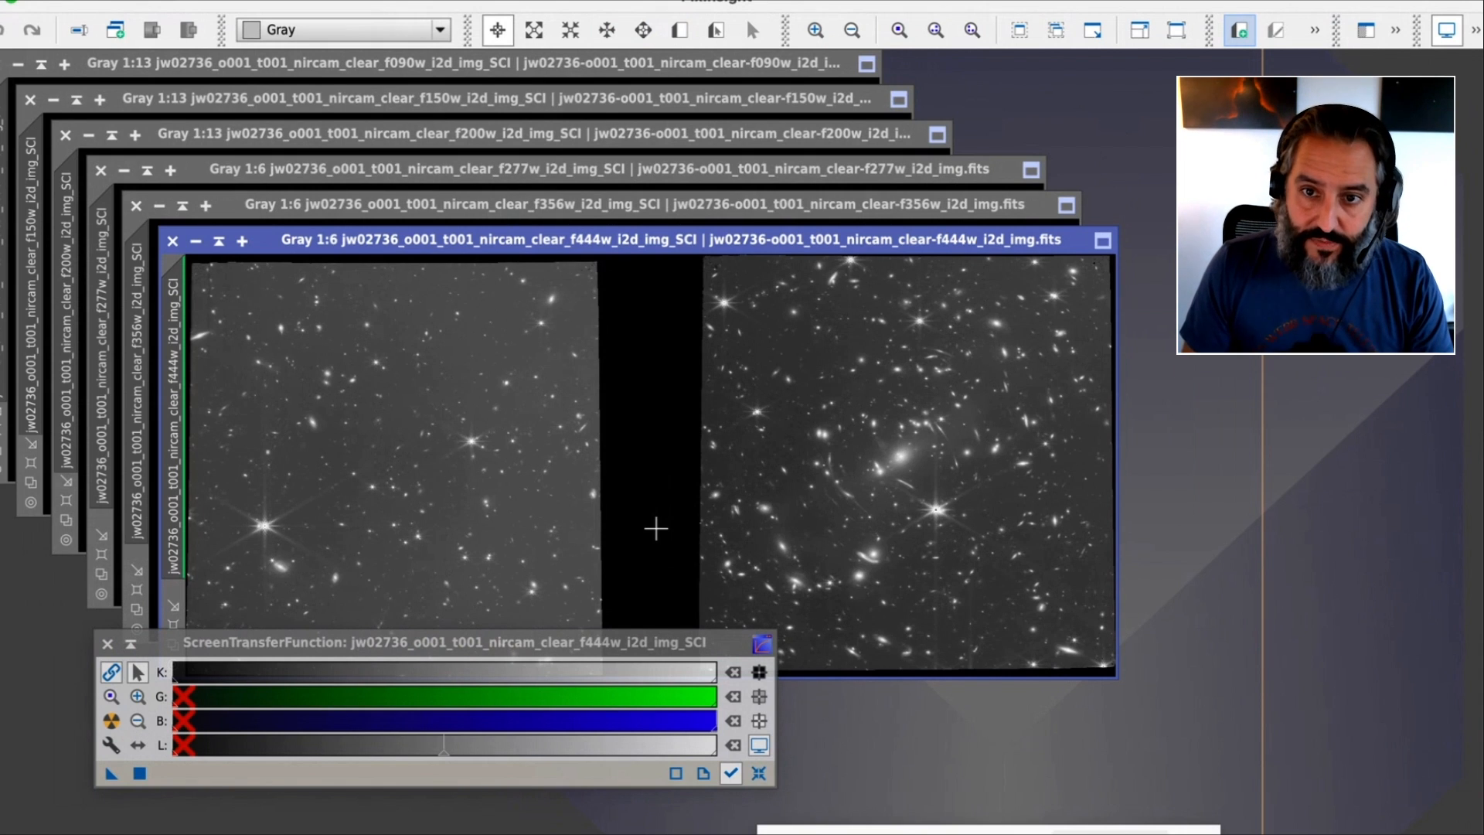
Start the StarAlignment process and set the f090w SCI view as the reference image
click(516, 1)
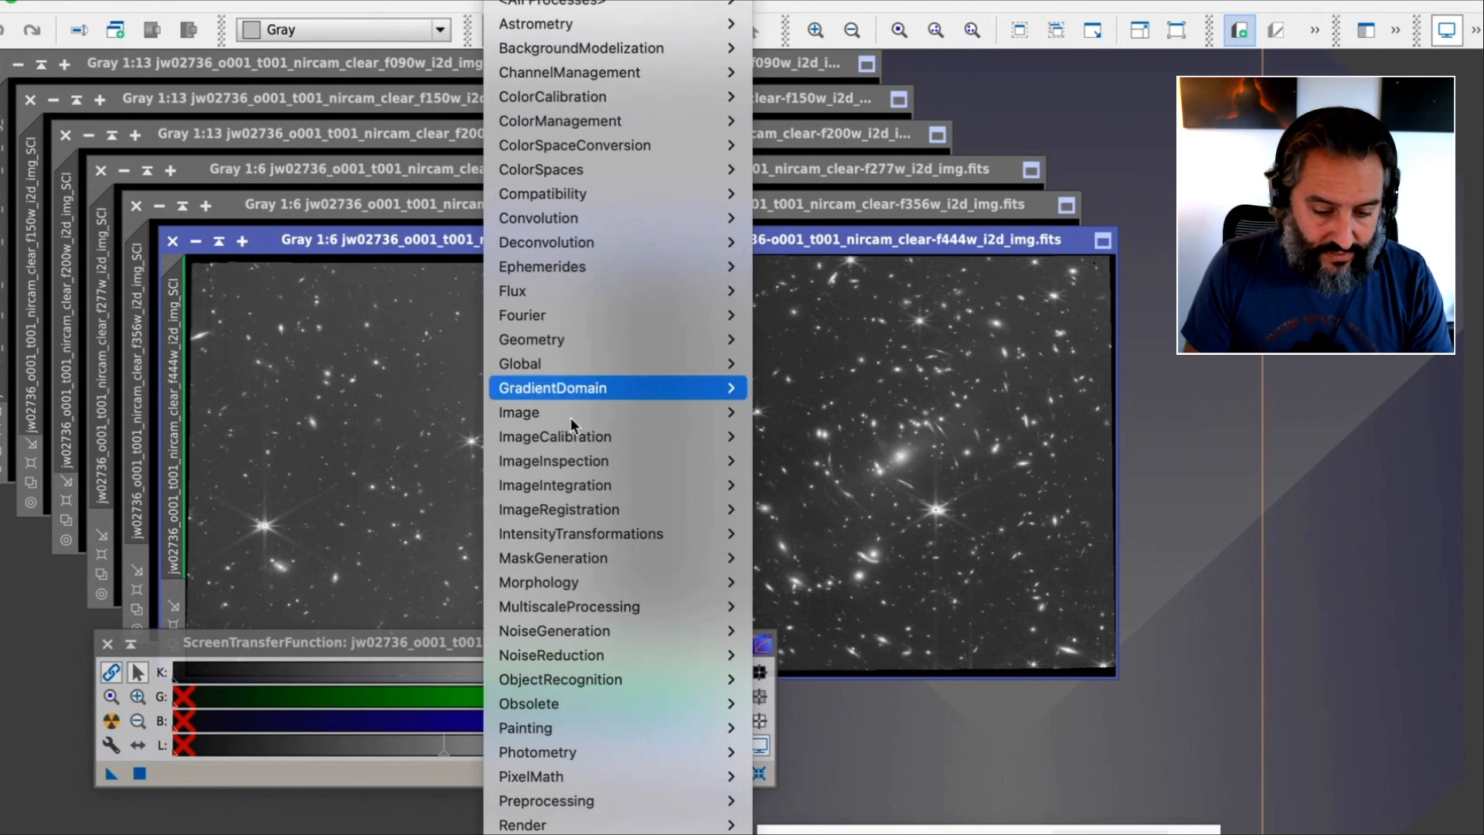
mouse_move(583, 485)
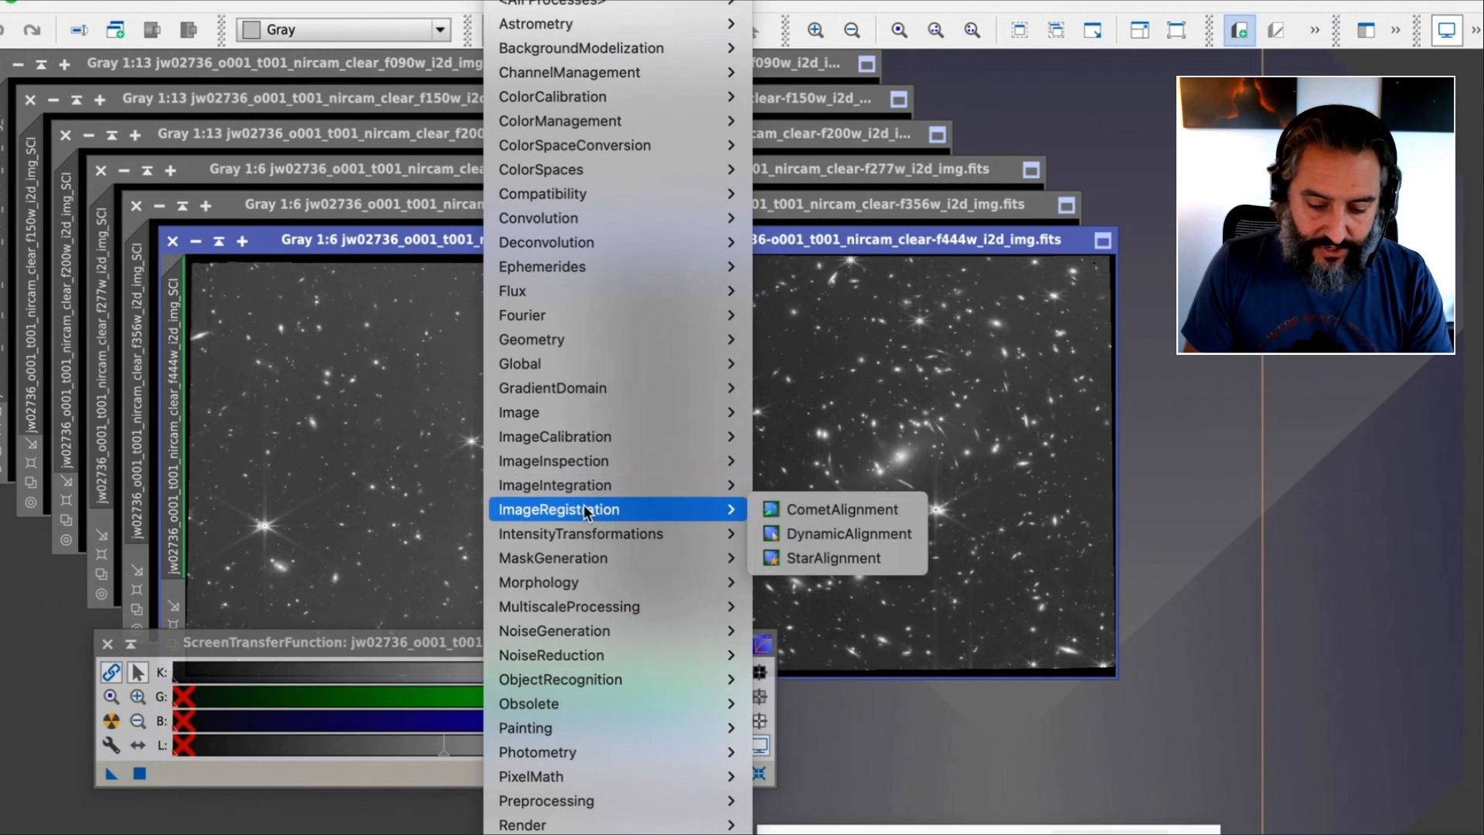
click(864, 554)
drag(1130, 90, 889, 76)
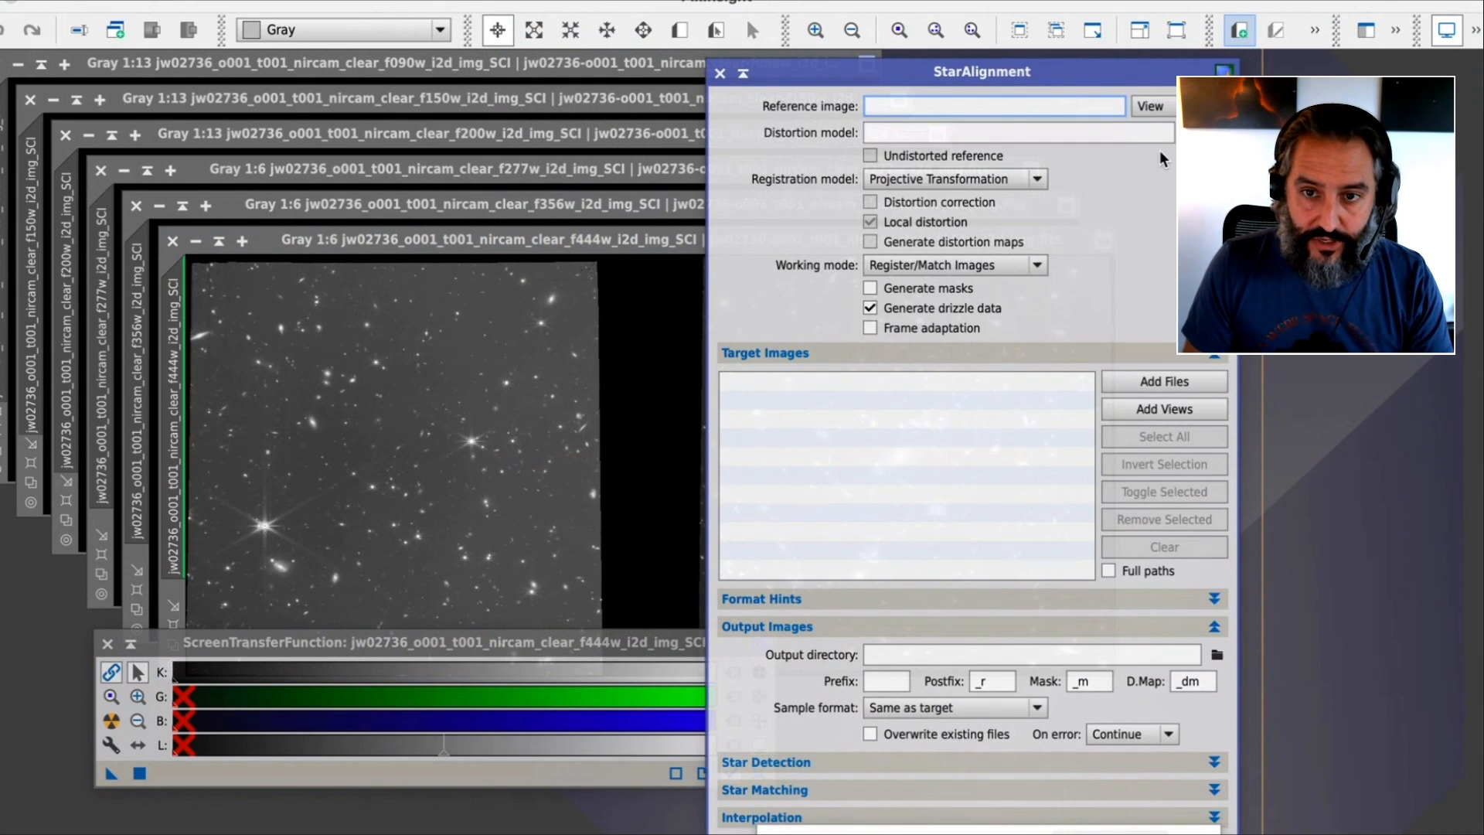
click(1152, 106)
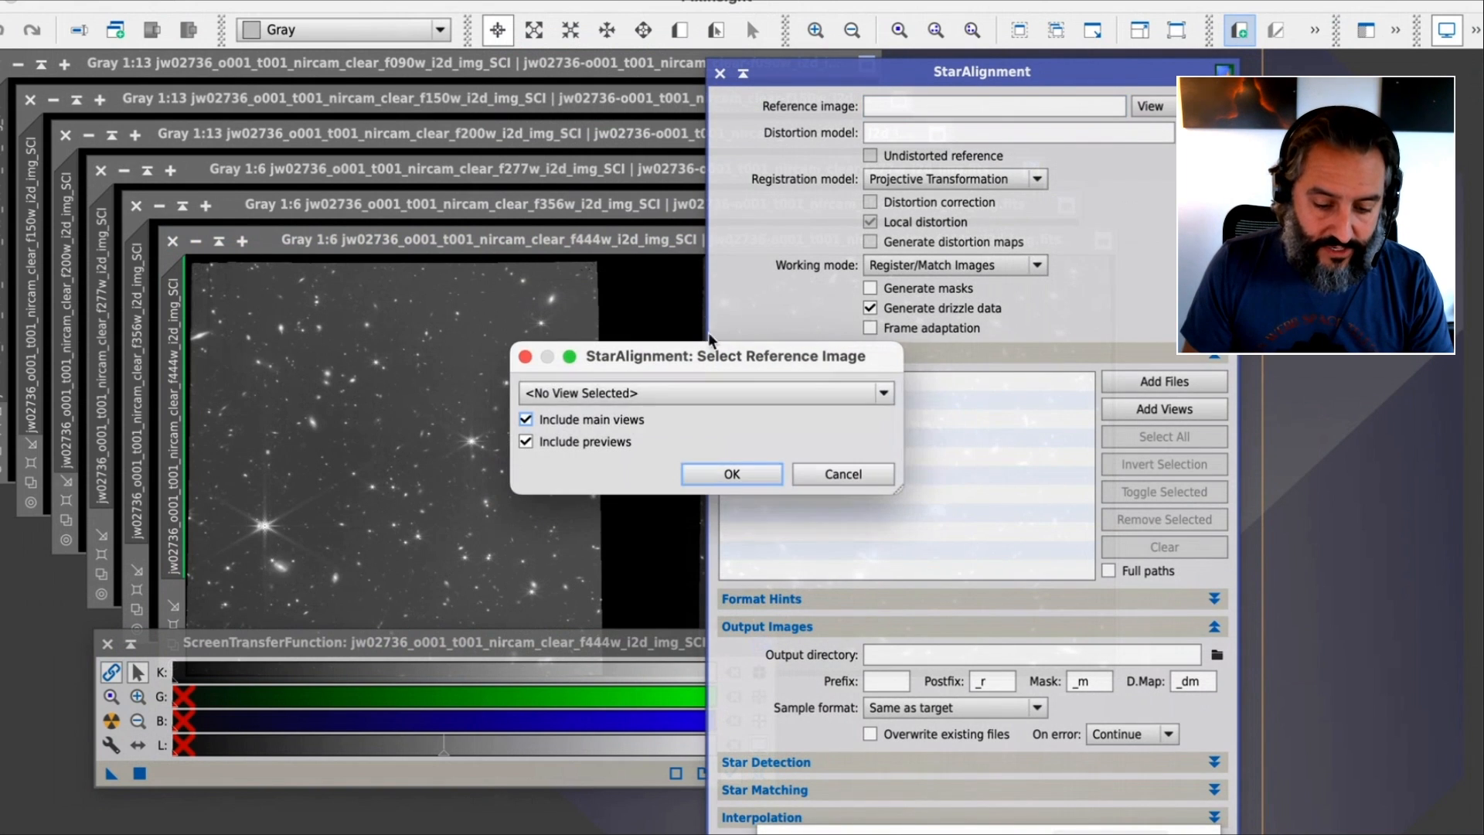
click(661, 390)
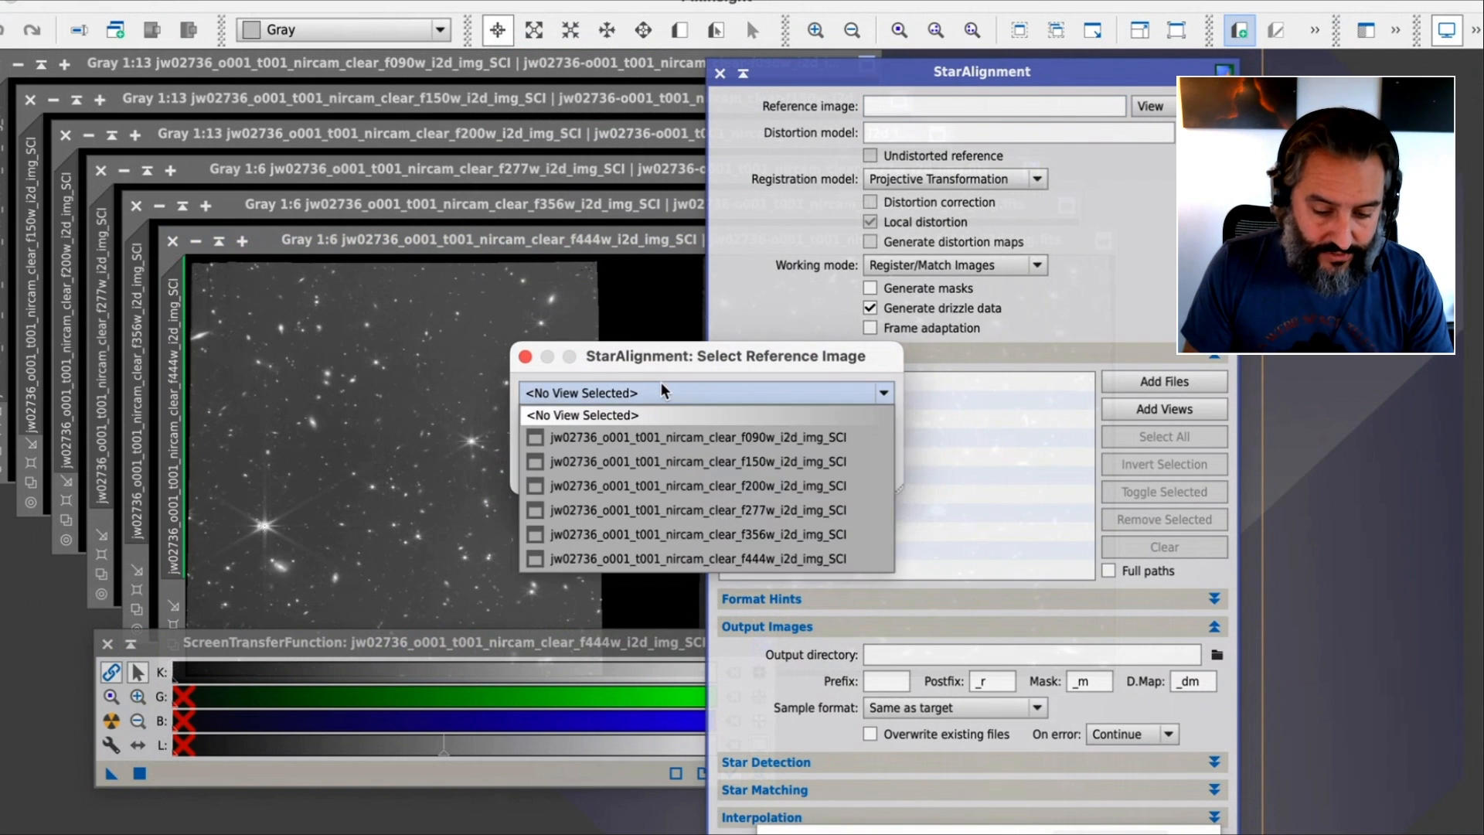
click(632, 438)
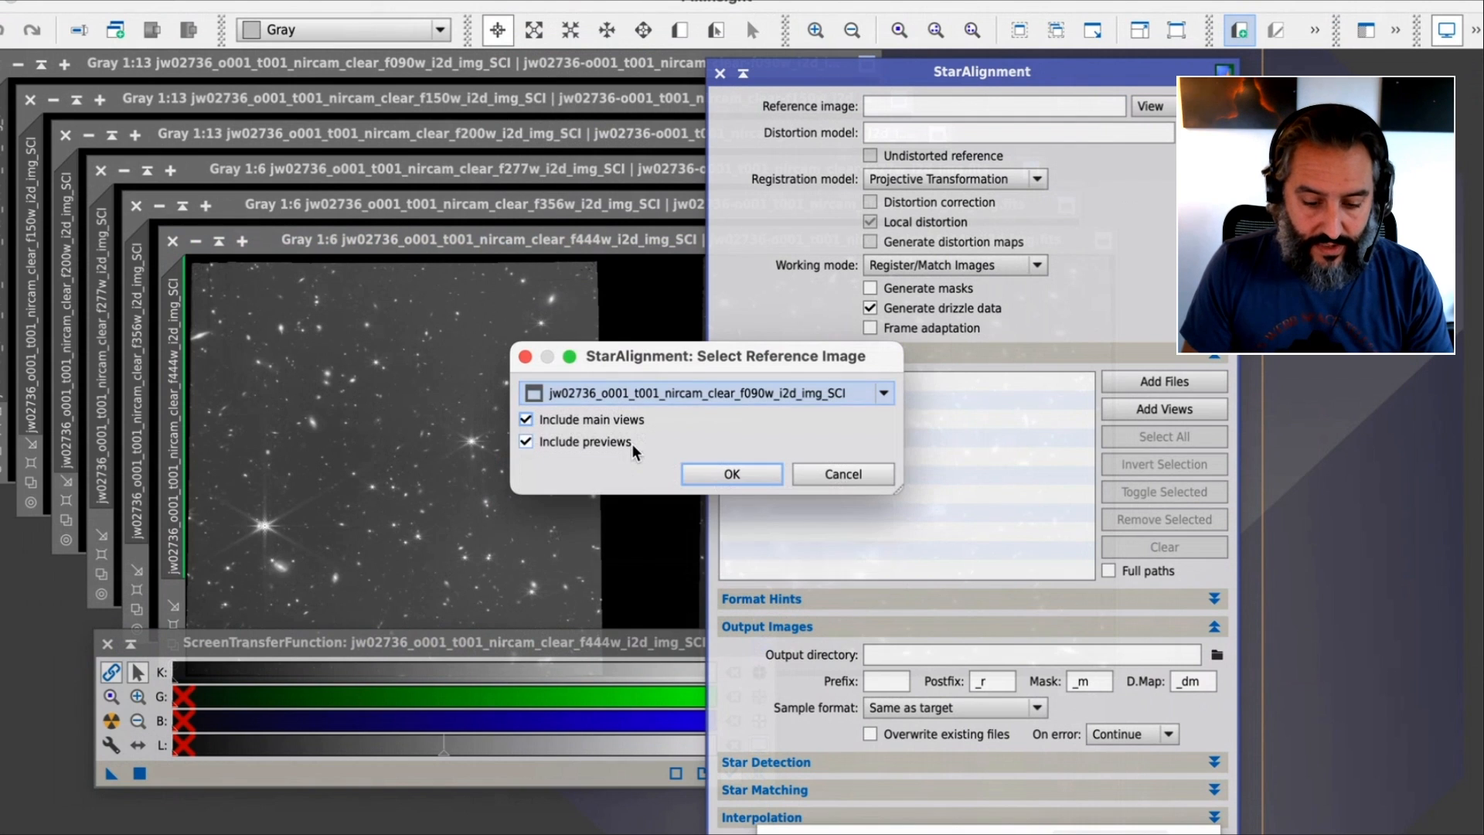
click(734, 473)
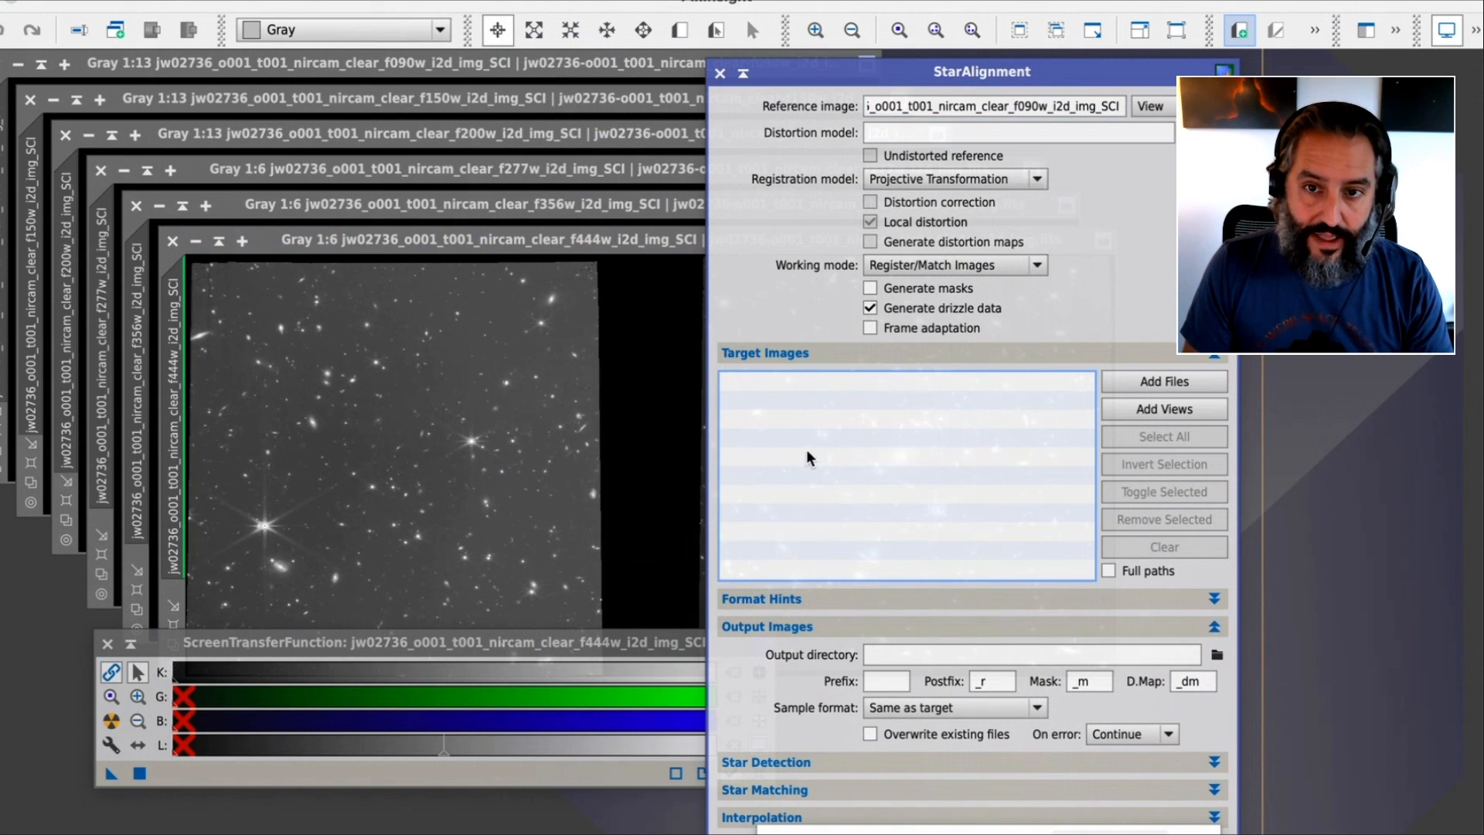
Add the open f150w, f200w, f277w, f356w and f444w views as target images, leaving out f090w
click(1189, 414)
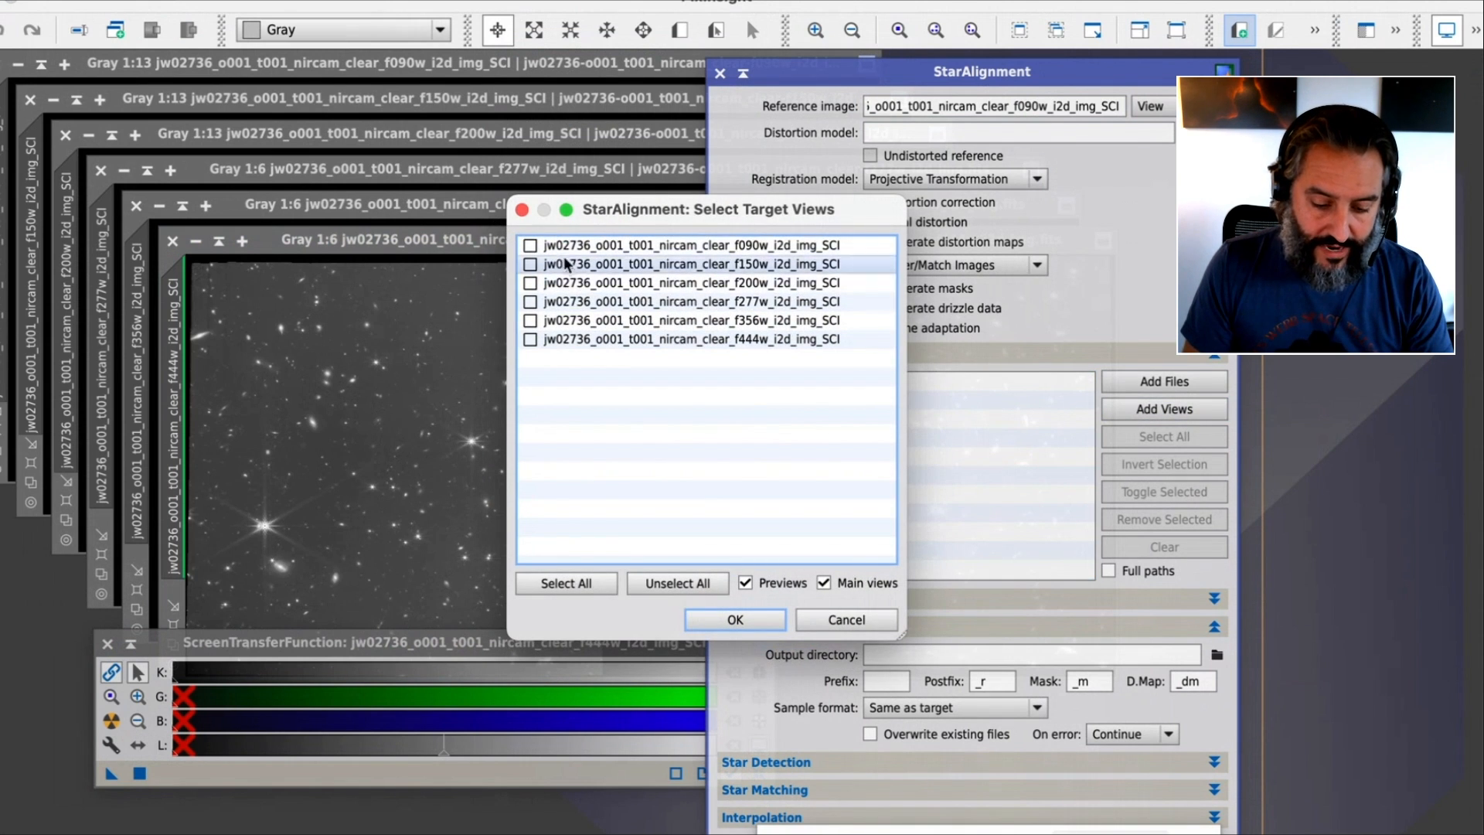
click(577, 585)
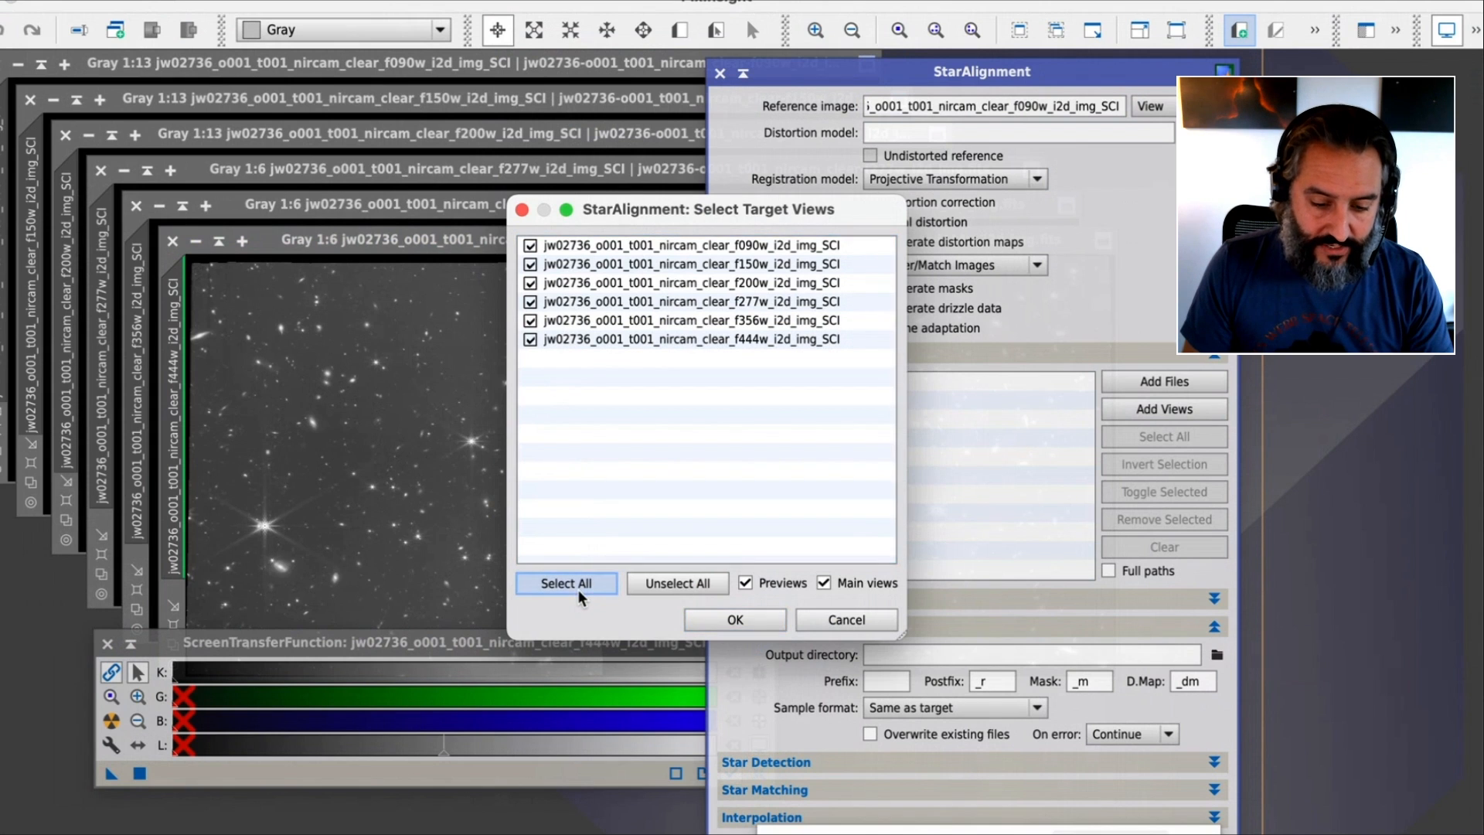
click(529, 245)
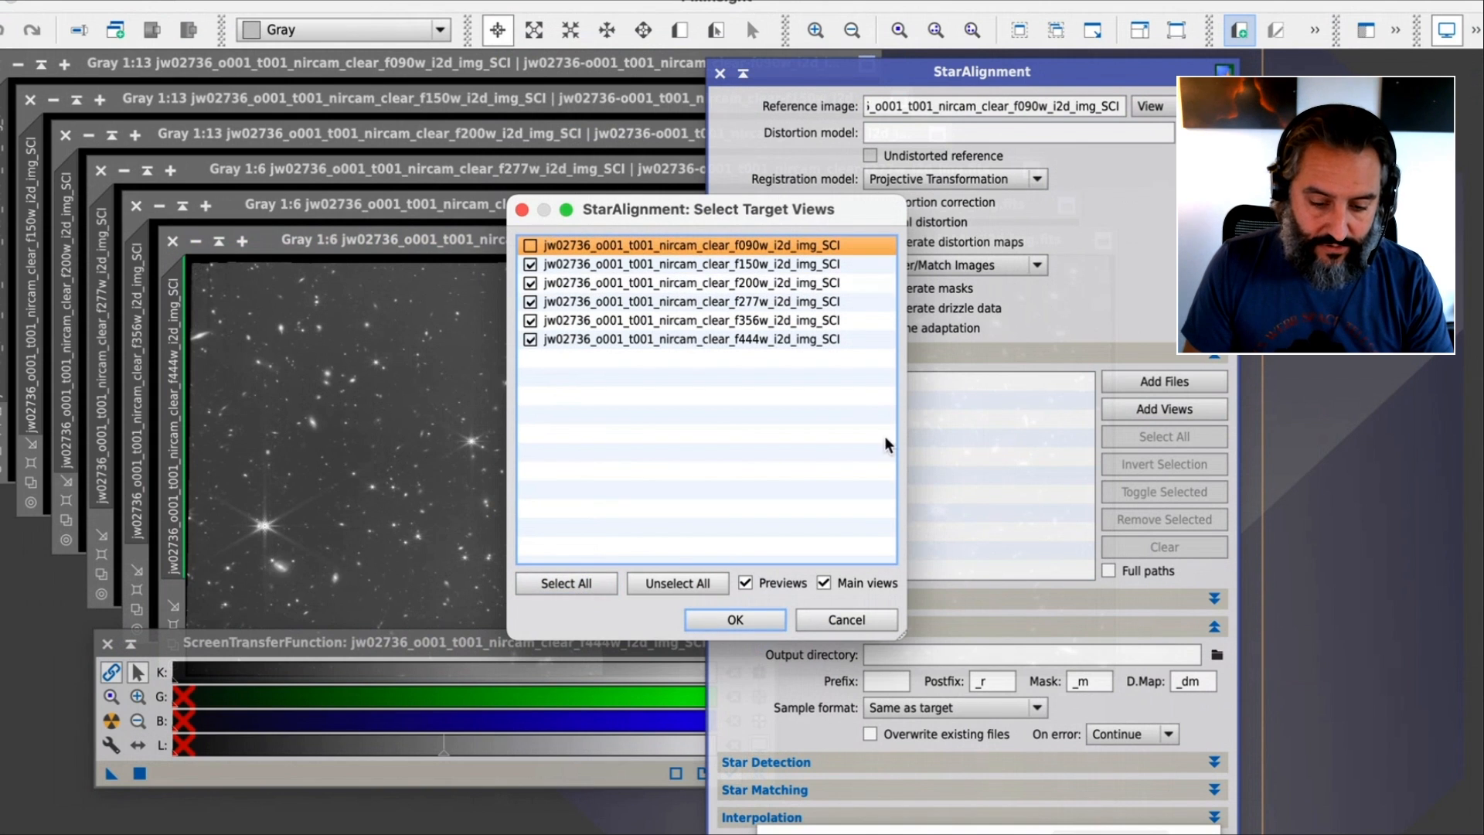
click(736, 615)
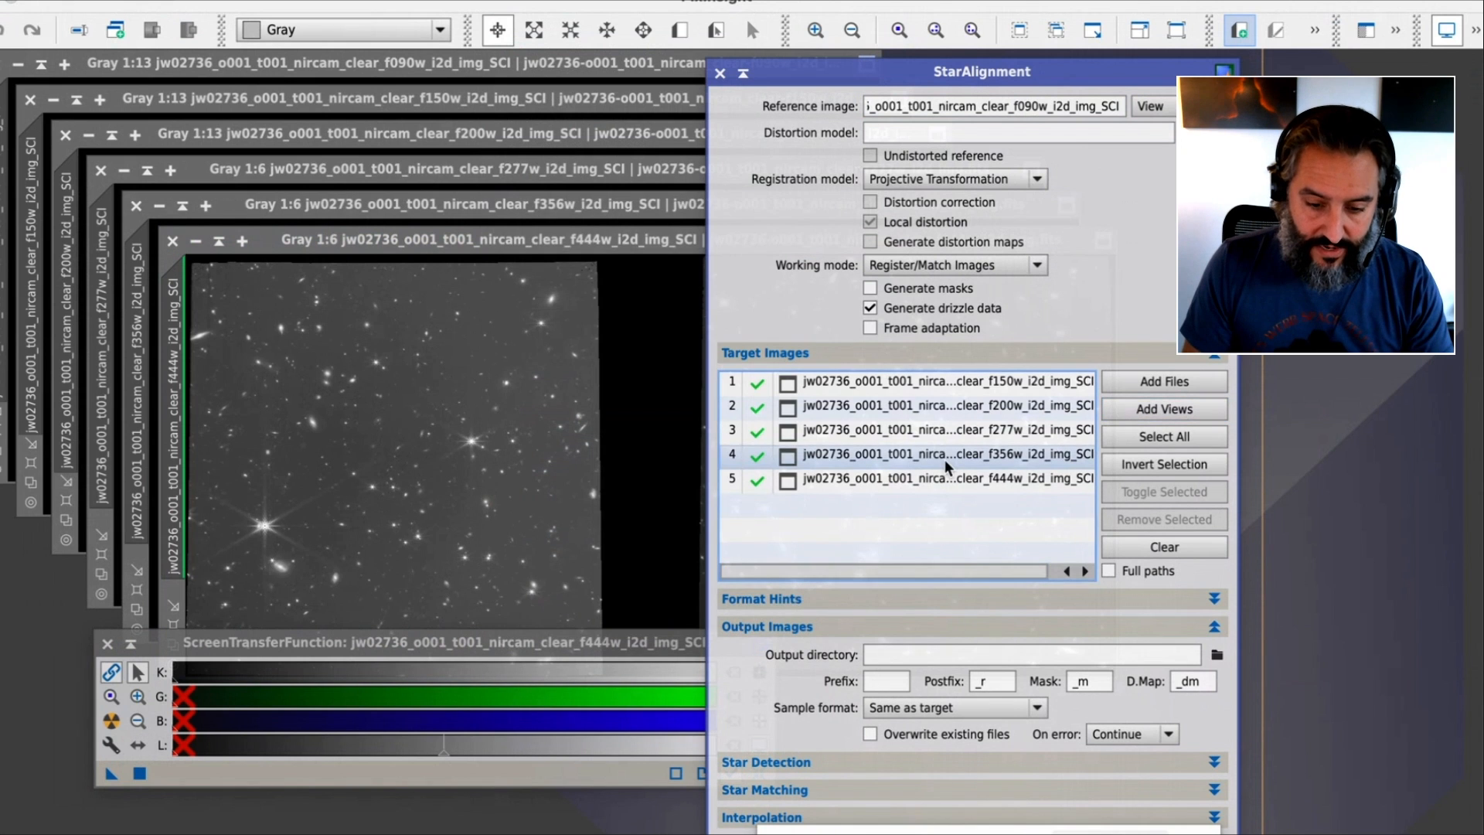
Run StarAlignment on the target views, close its dialog and activate the registered f444w image
drag(915, 75, 709, 59)
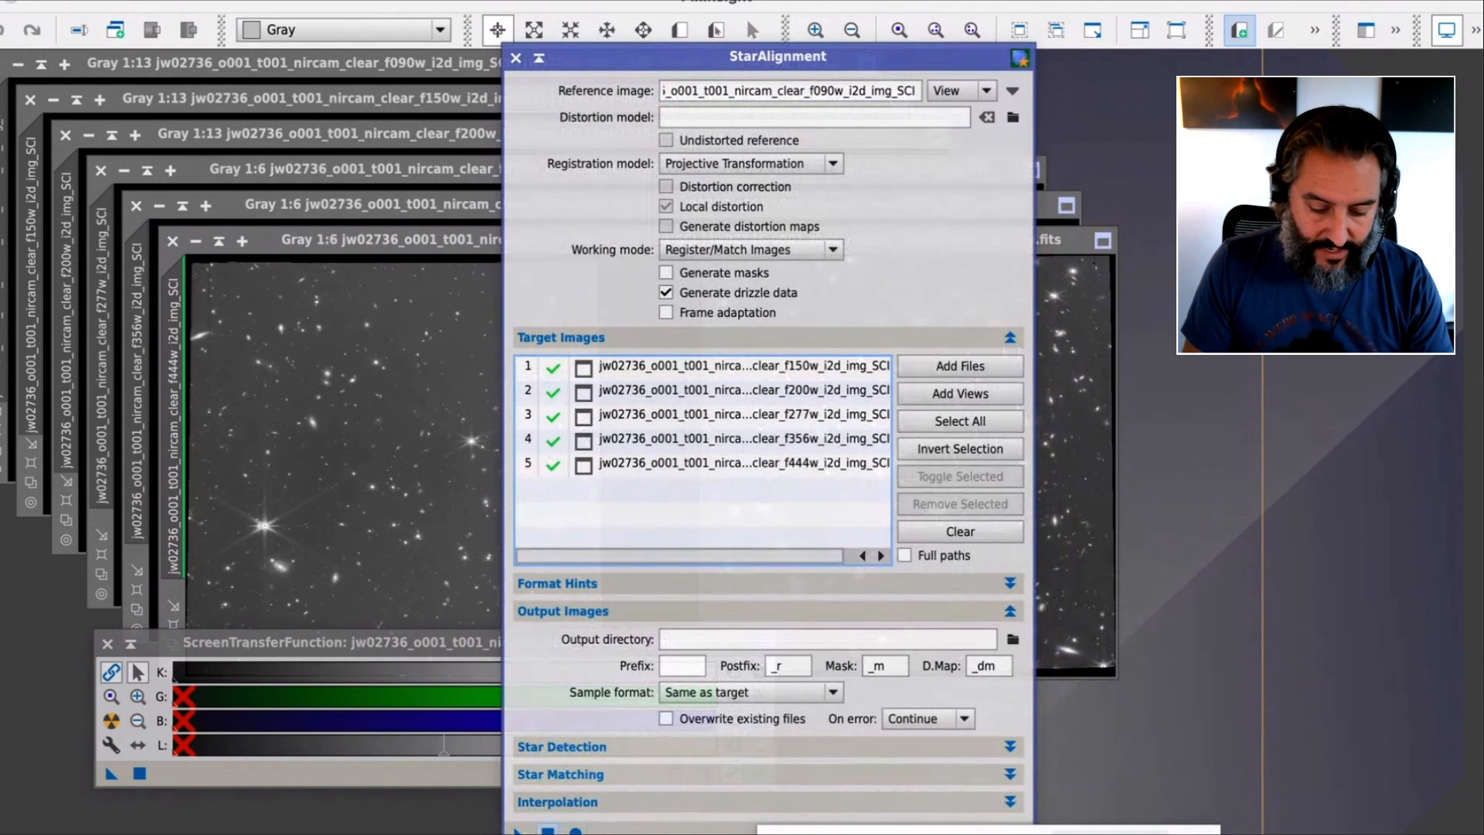
drag(750, 58, 719, 15)
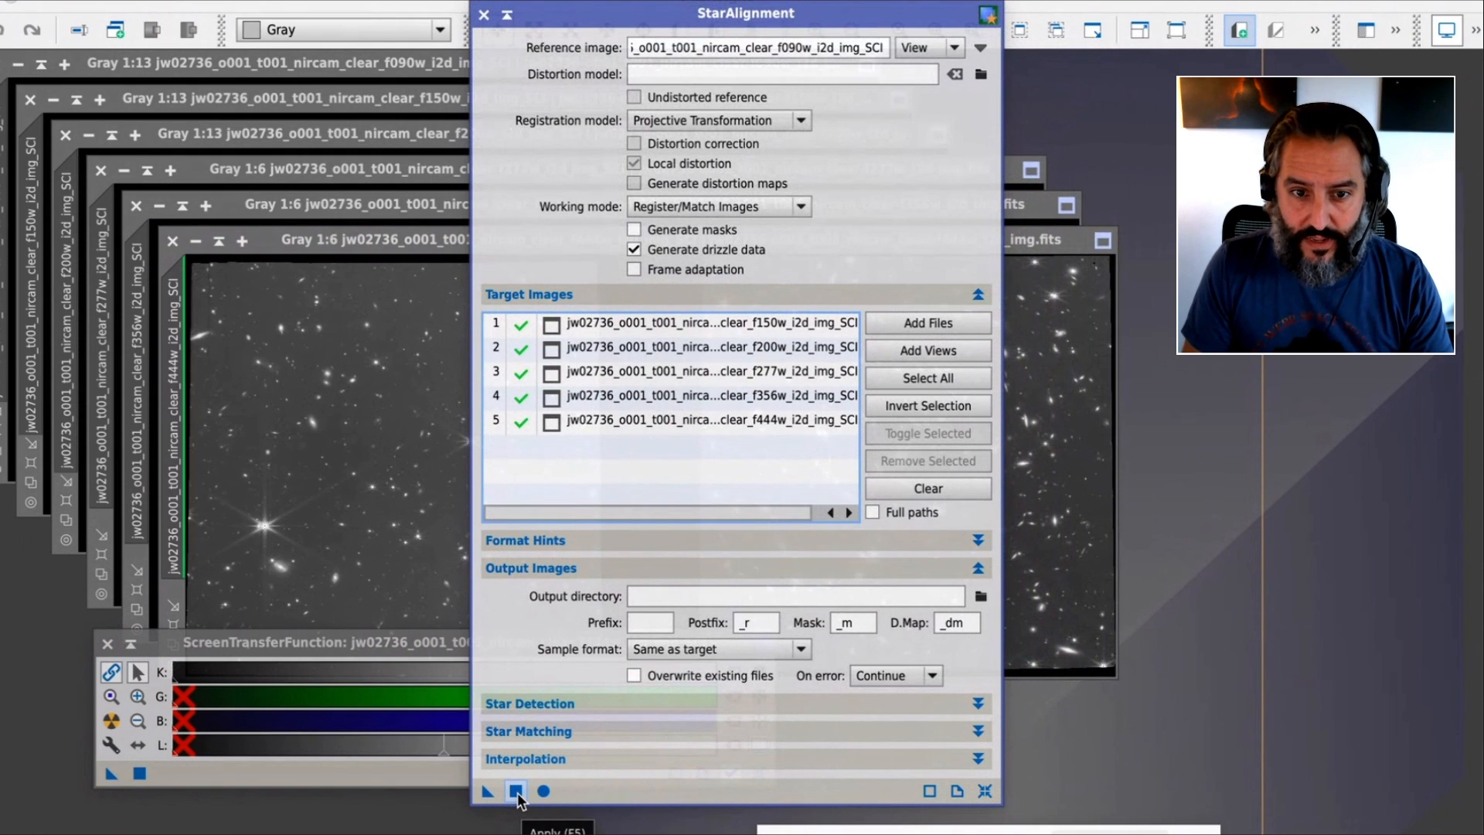
click(558, 793)
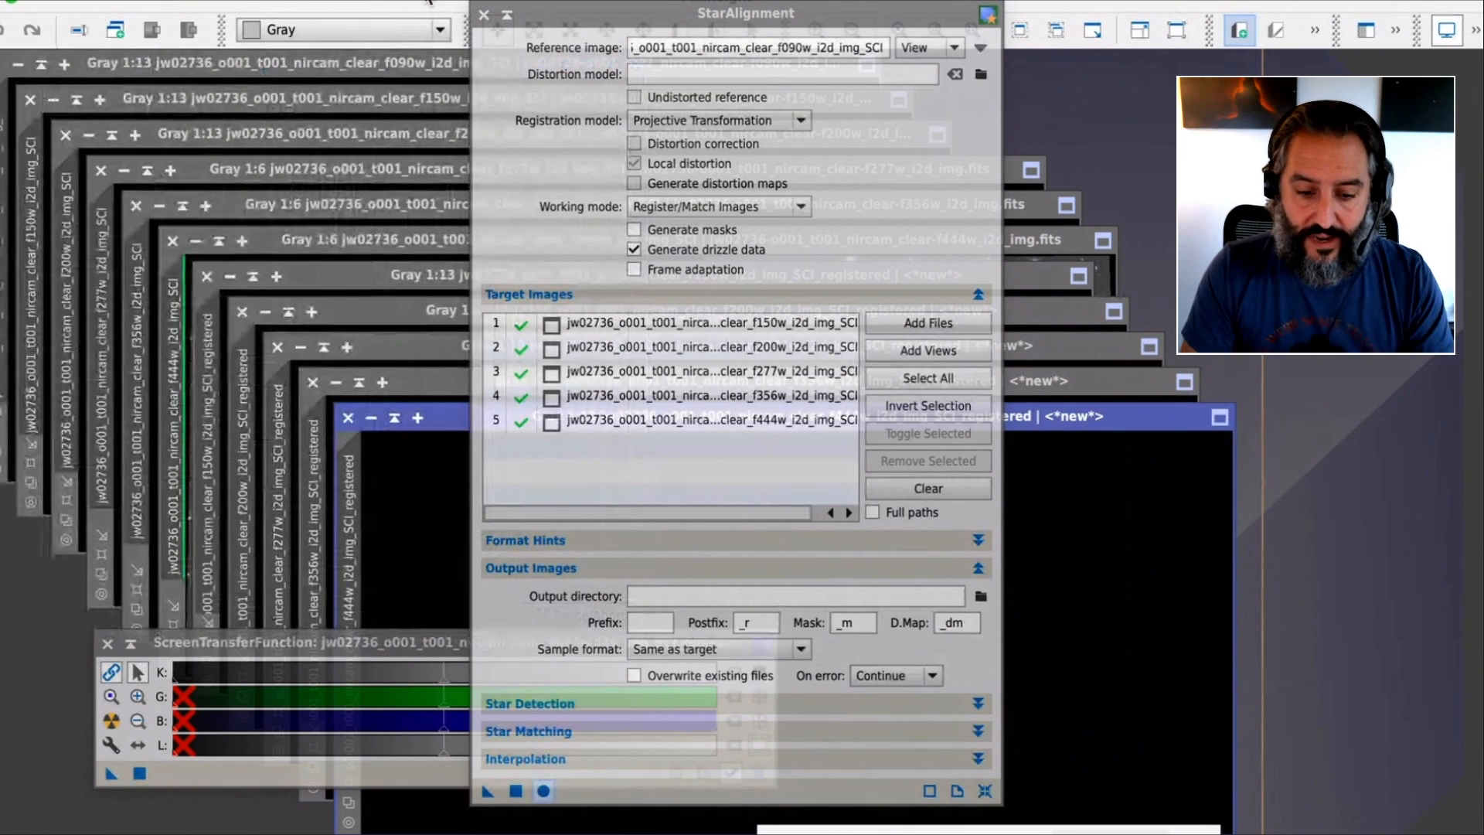
click(484, 14)
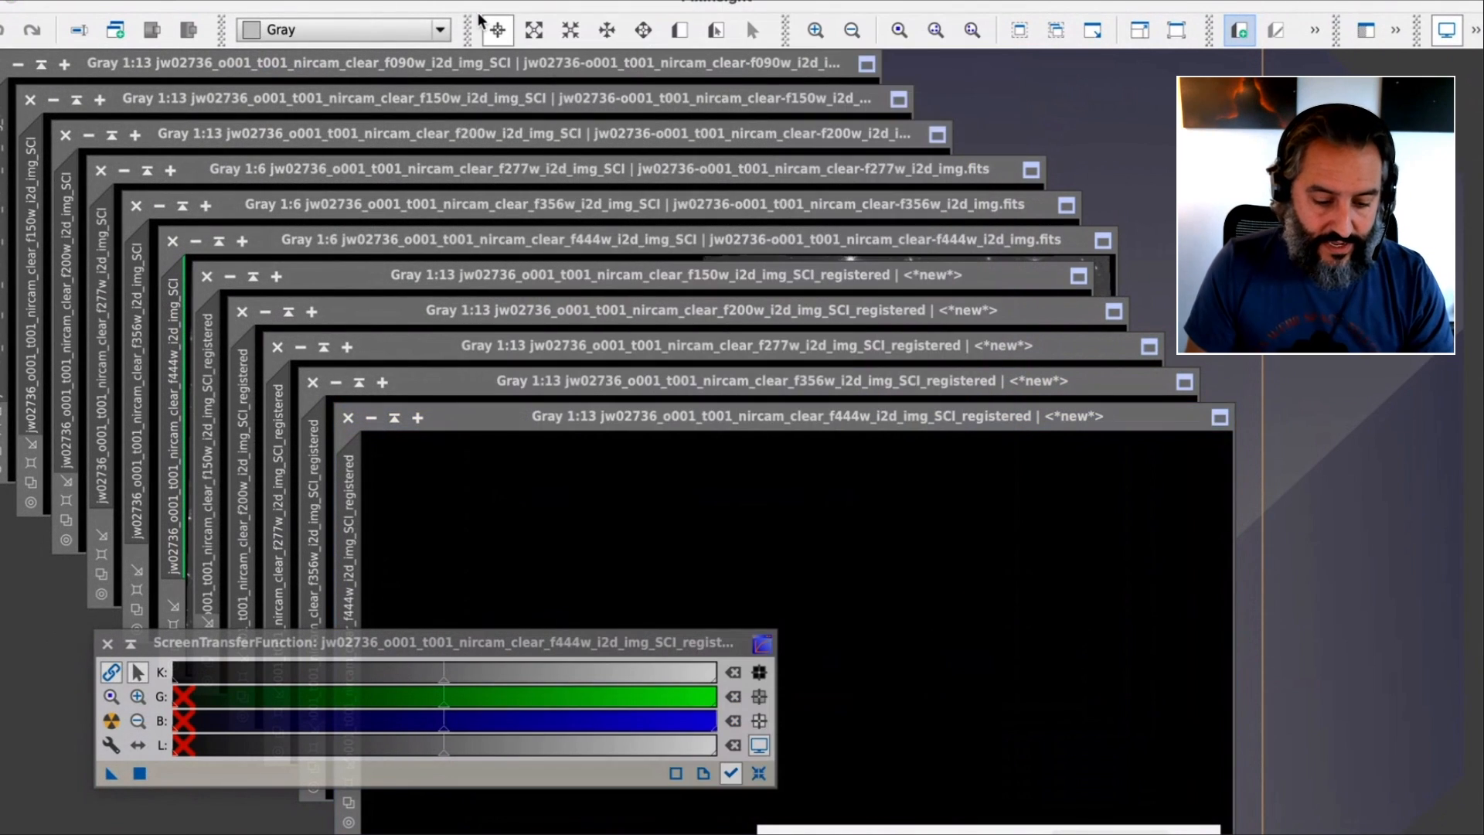
click(601, 423)
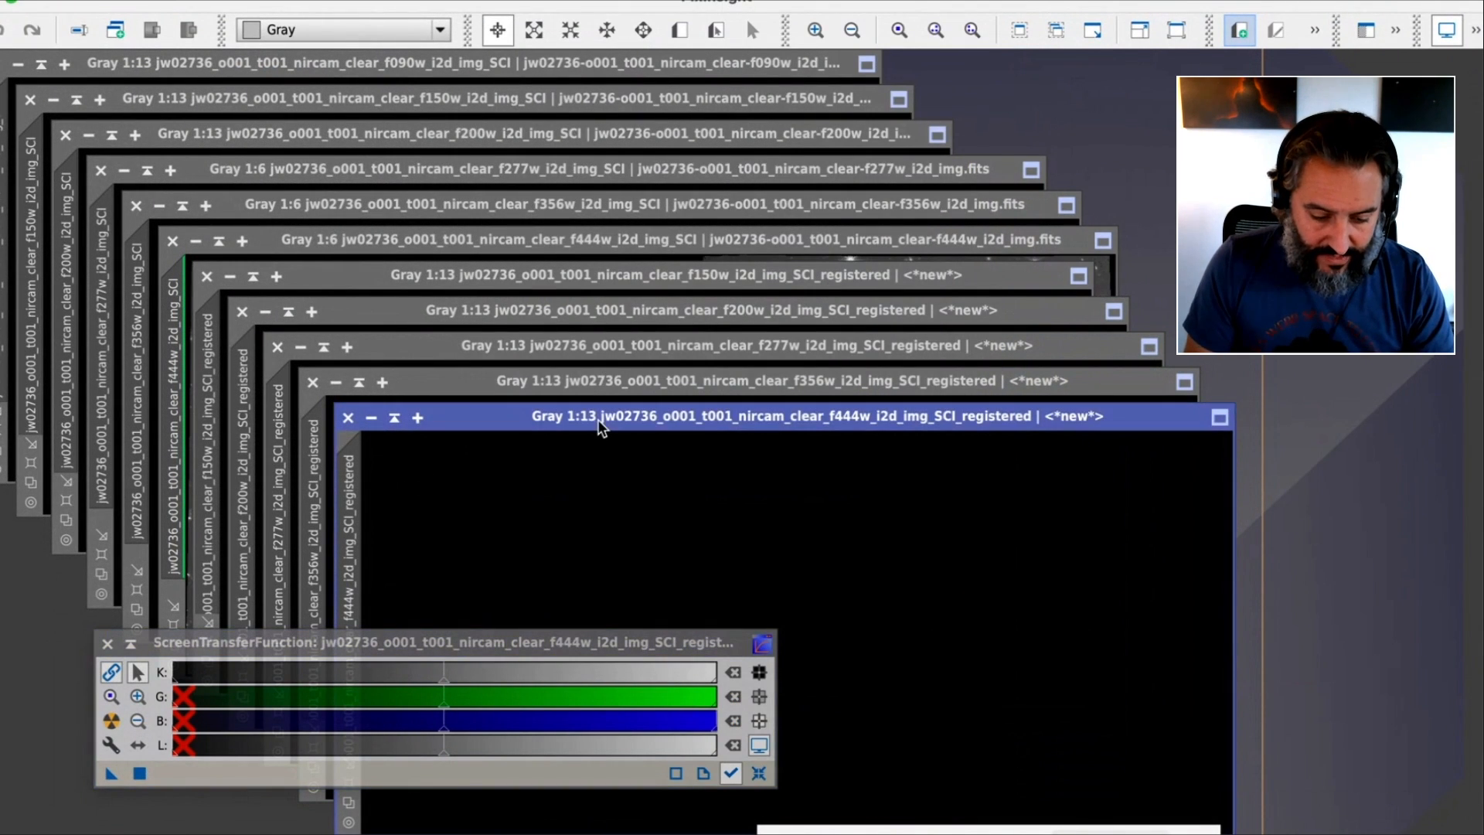
Auto-stretch the registered f444w image for viewing and enable 24-bit lookup tables for its screen transfer function
drag(225, 644, 134, 685)
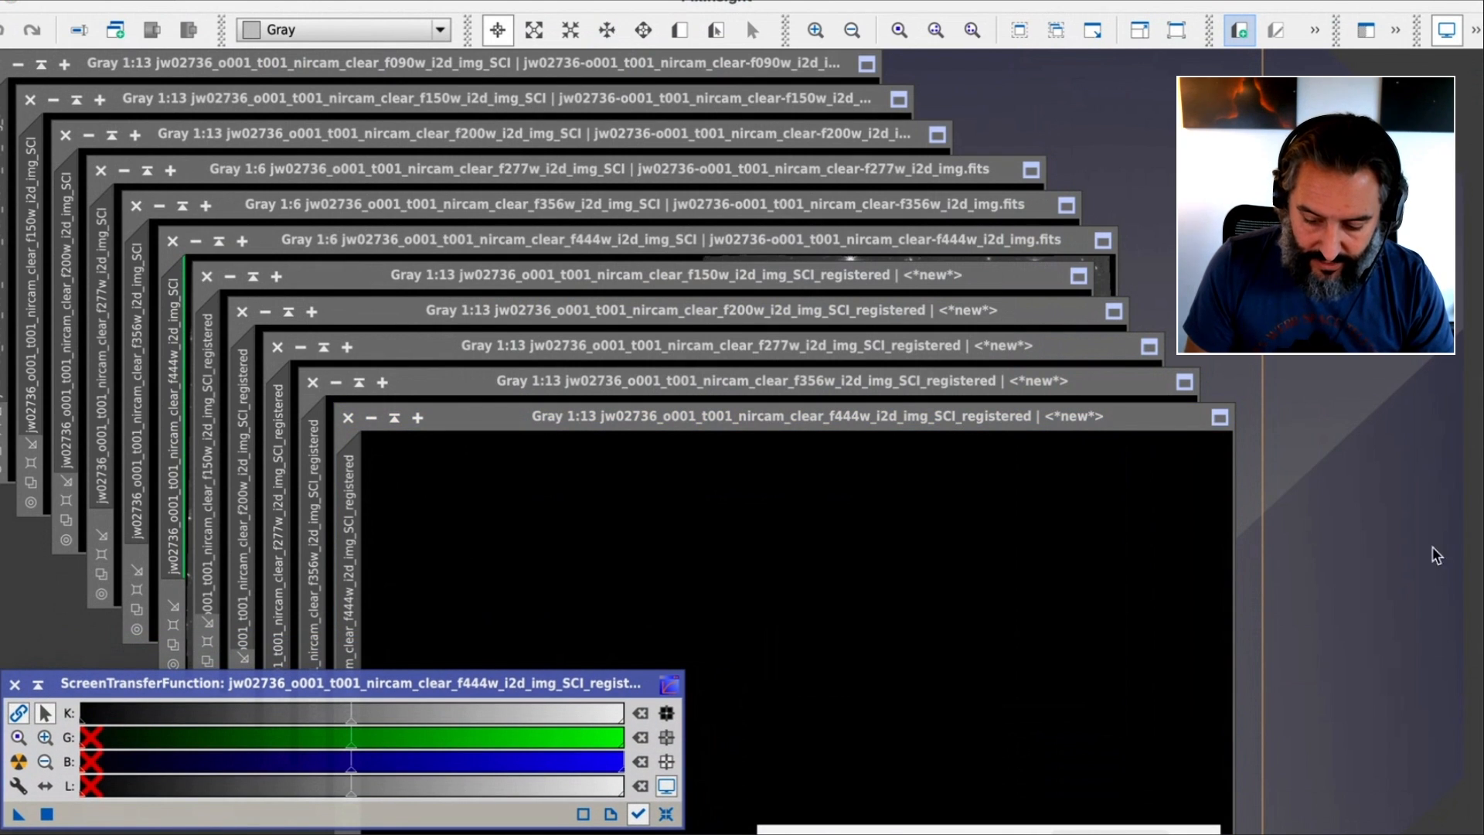
click(986, 437)
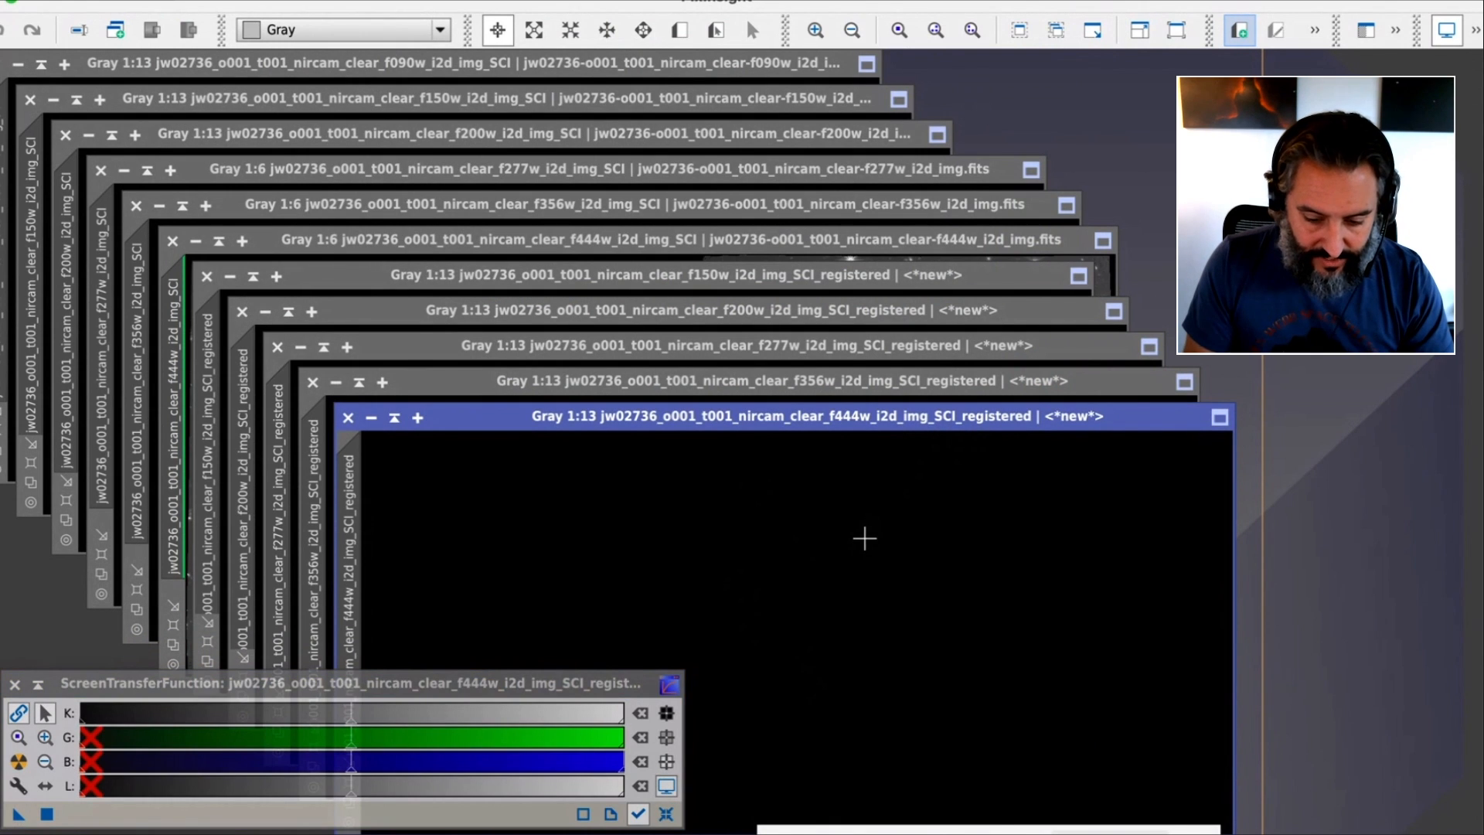
key(ctrl+a)
click(1475, 31)
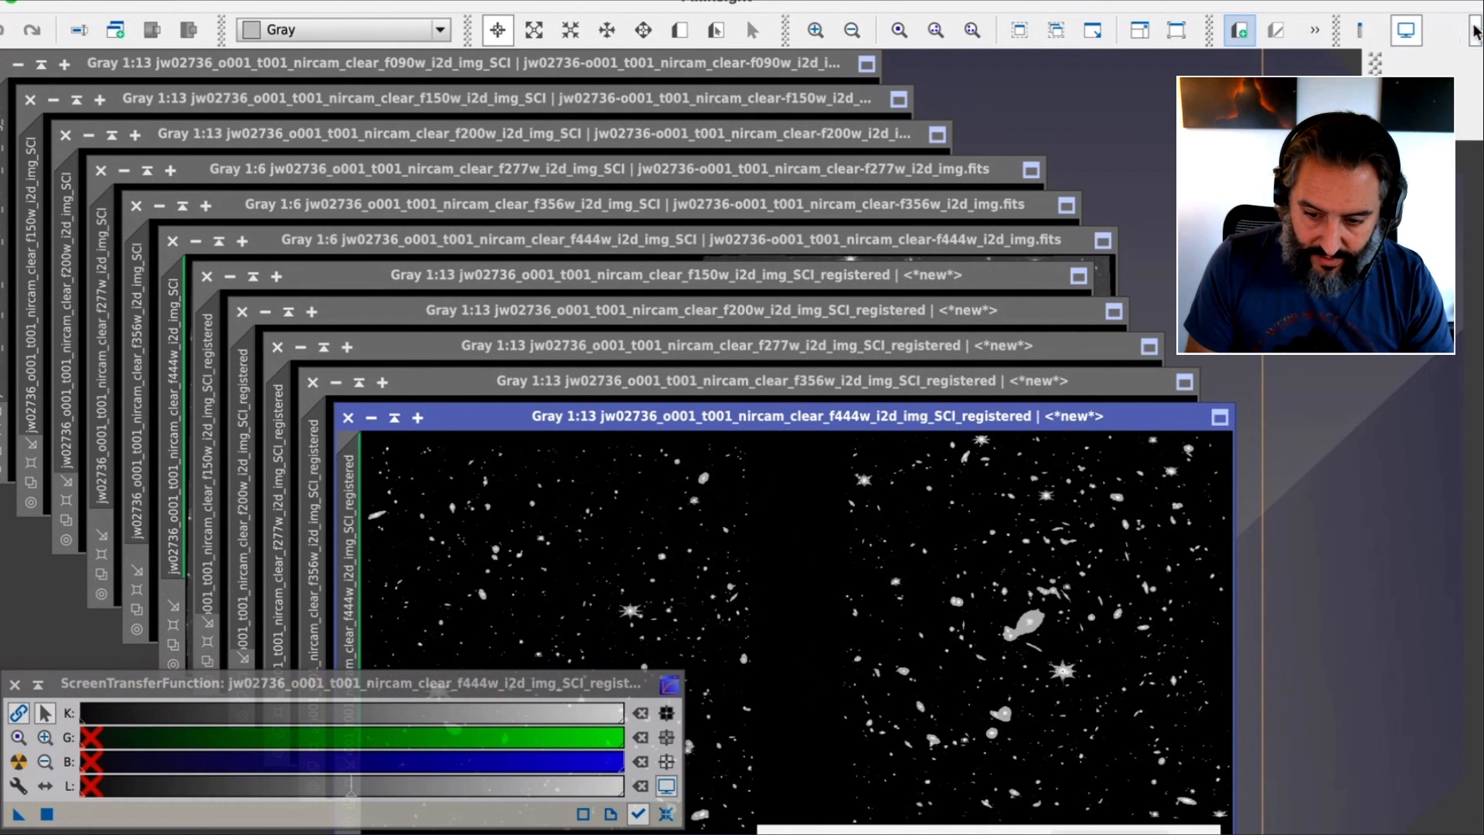
click(1434, 34)
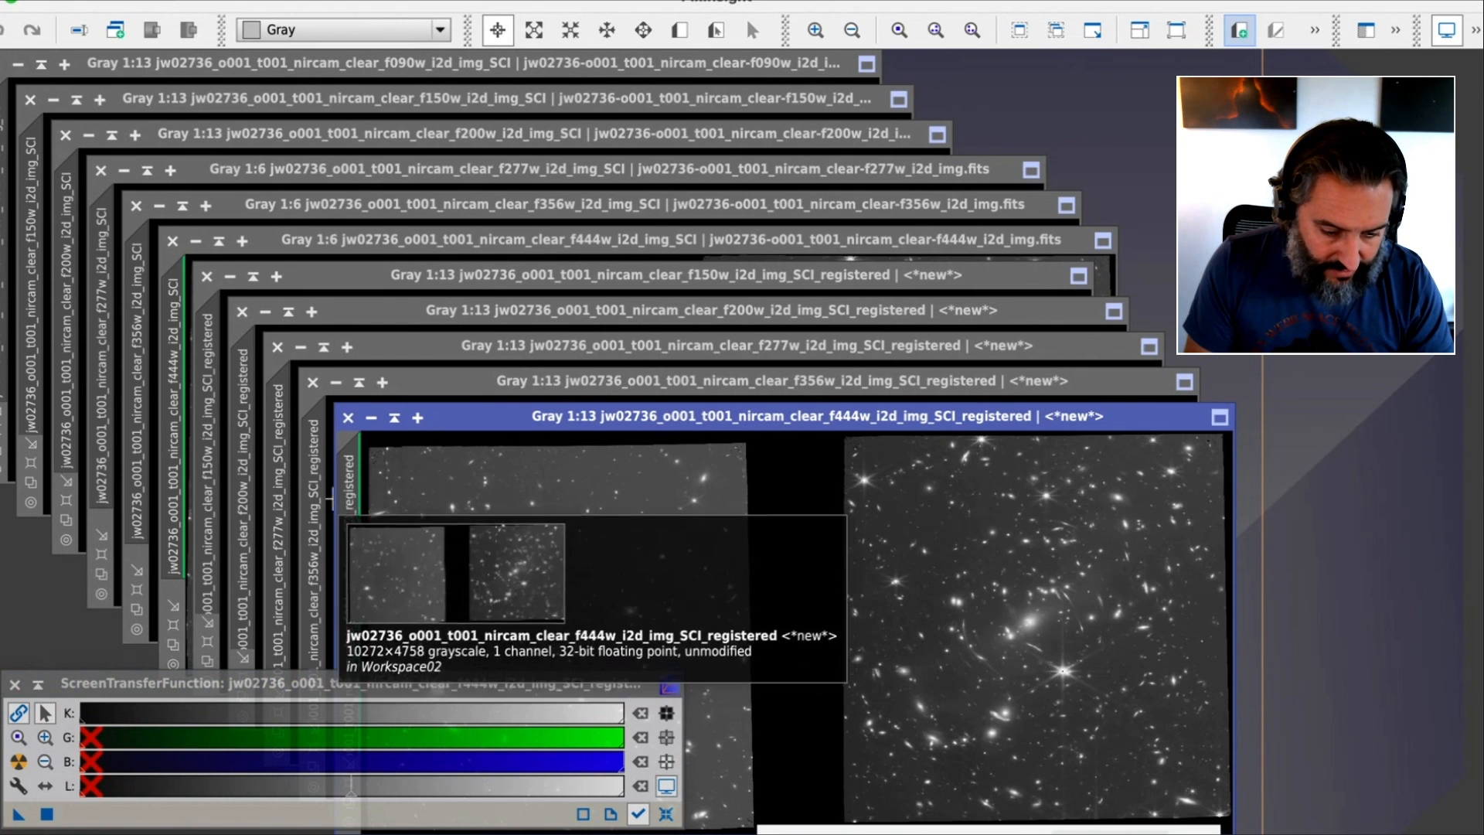
key(super+plus)
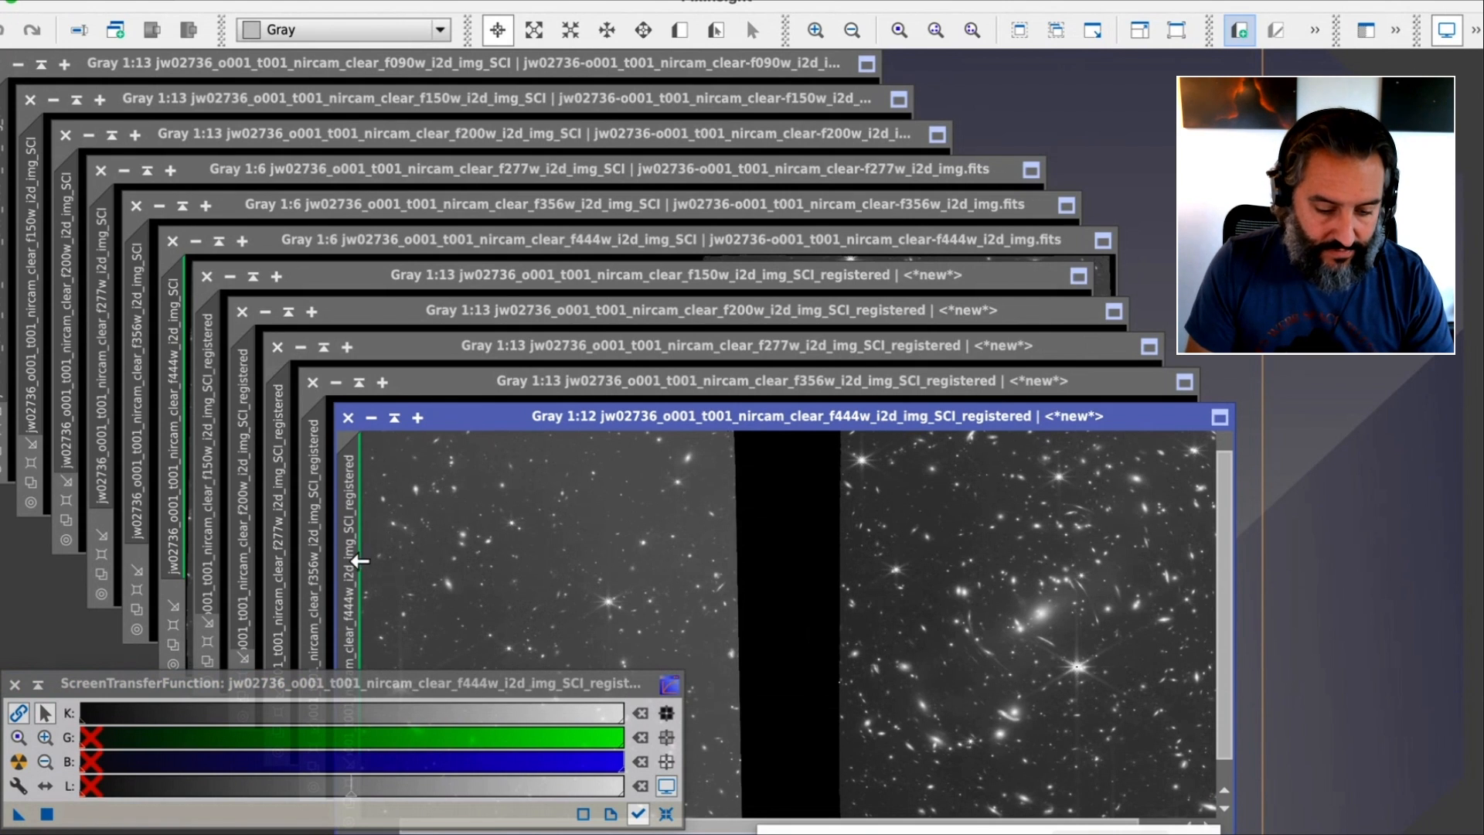
Change the image identifier of the registered f444w view to f444w
mouse_move(355, 567)
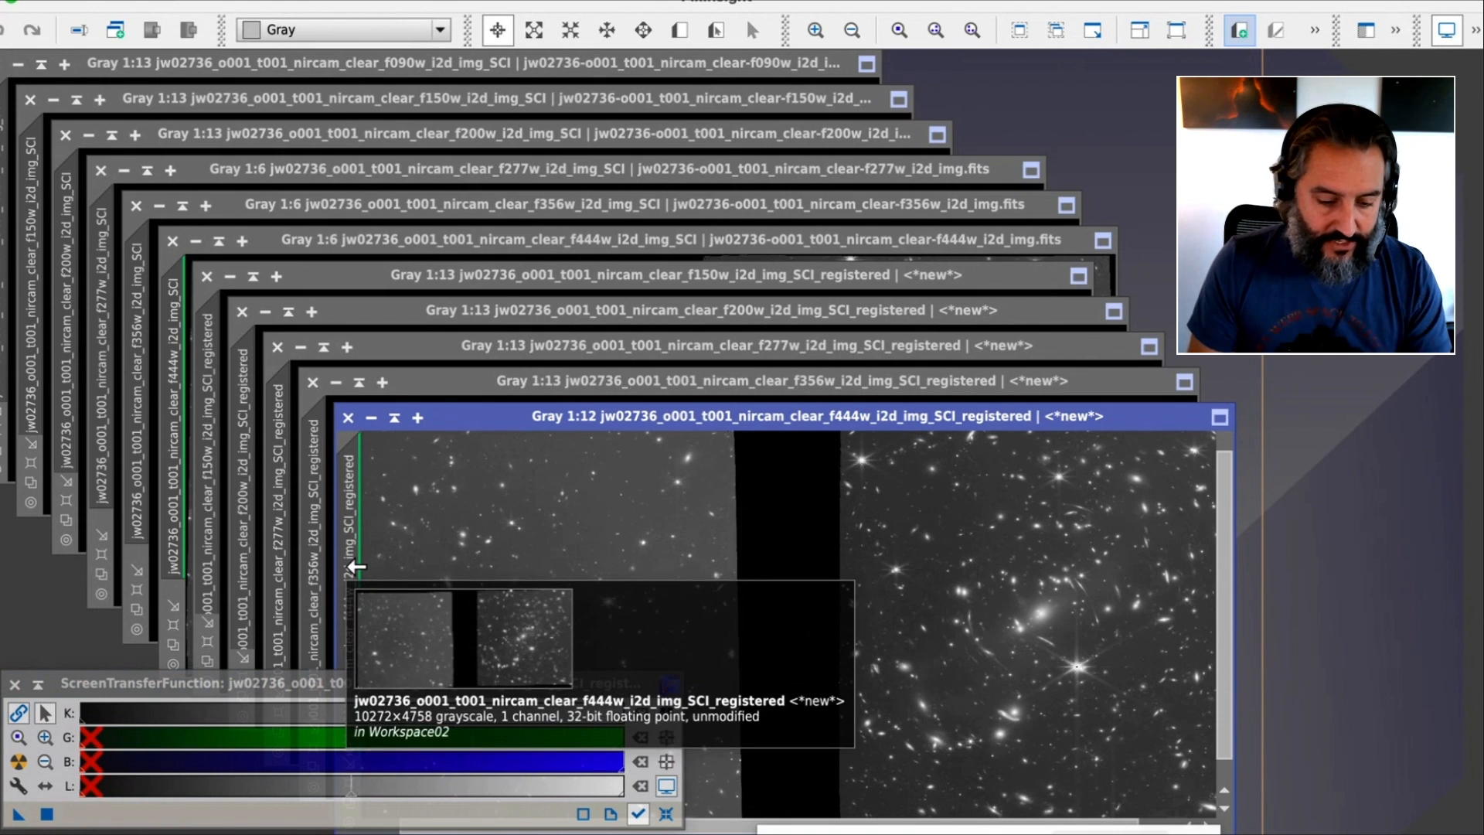
double_click(356, 566)
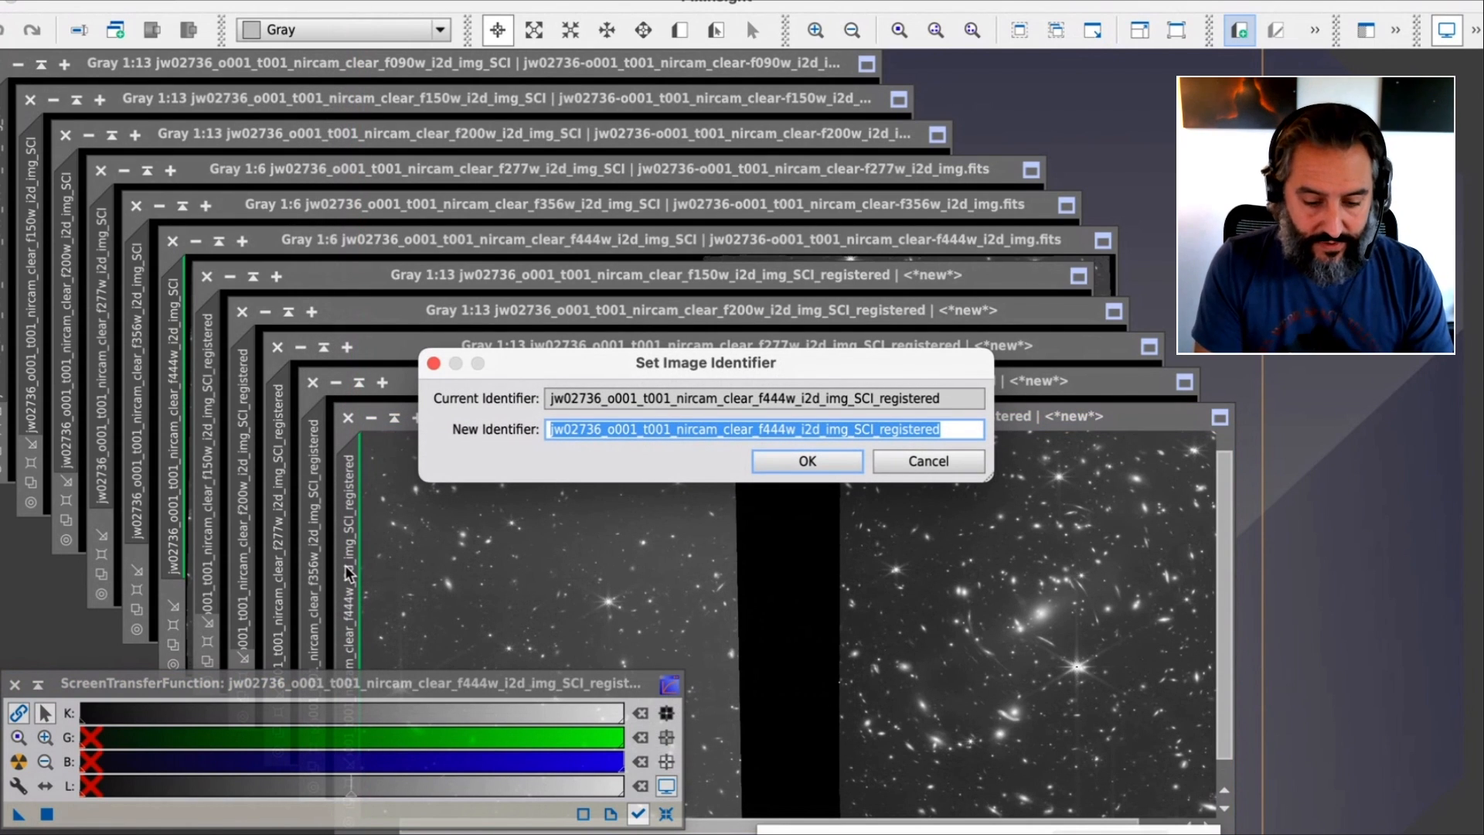
text(f444w)
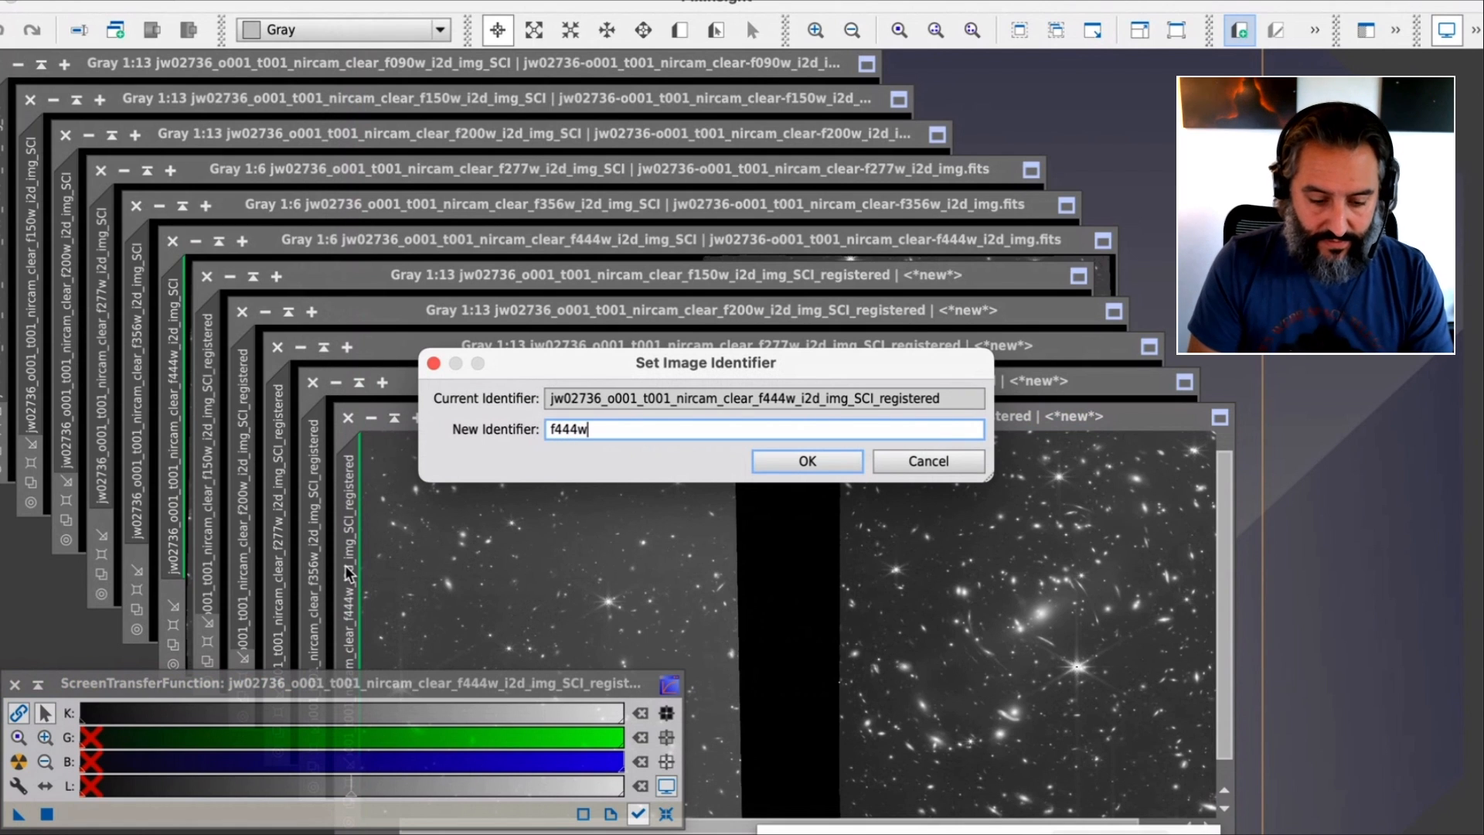
click(808, 460)
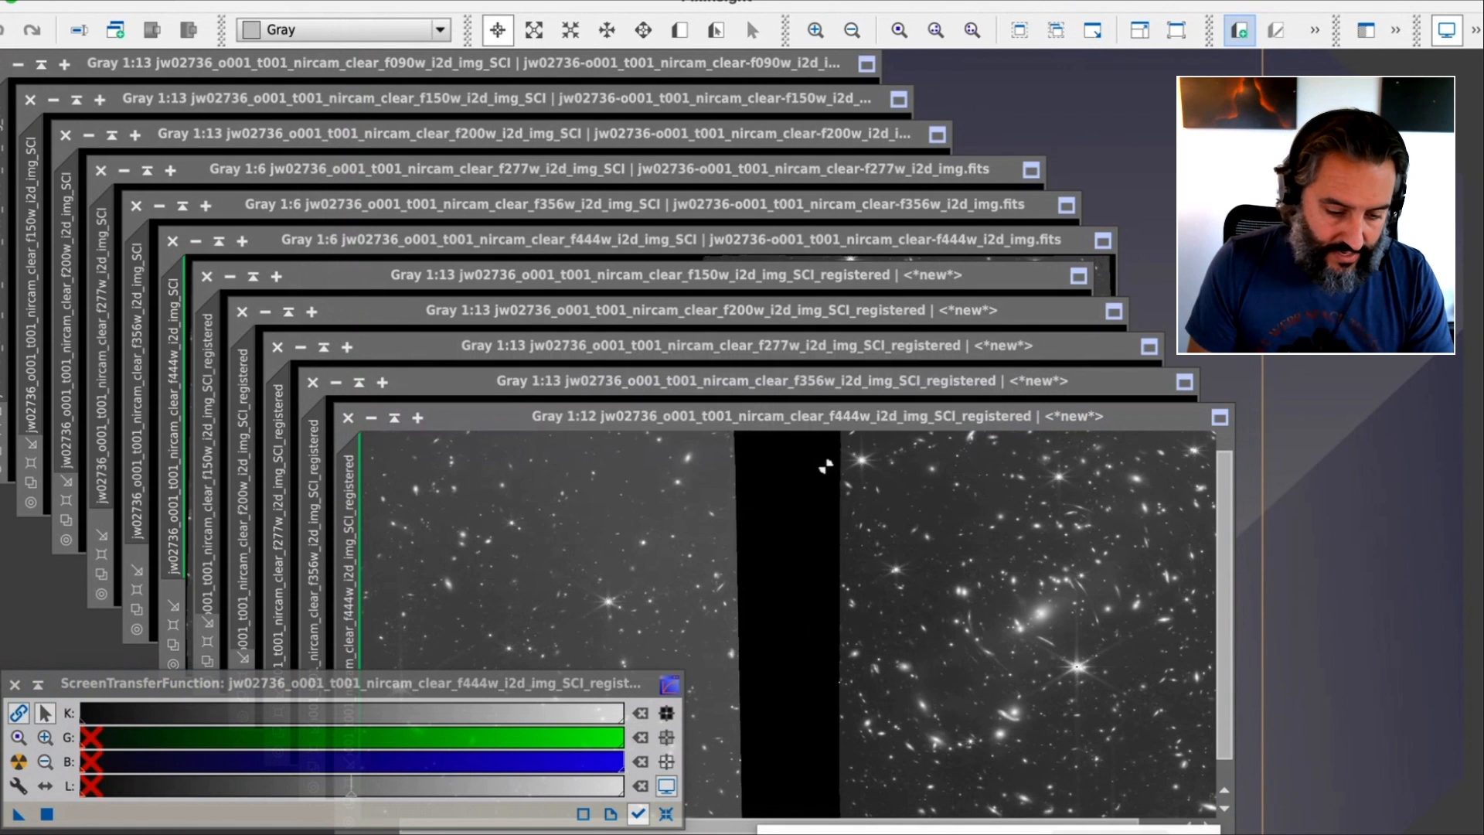
Rename the registered f356w and f277w views with the short identifiers f356w and f277w
double_click(318, 477)
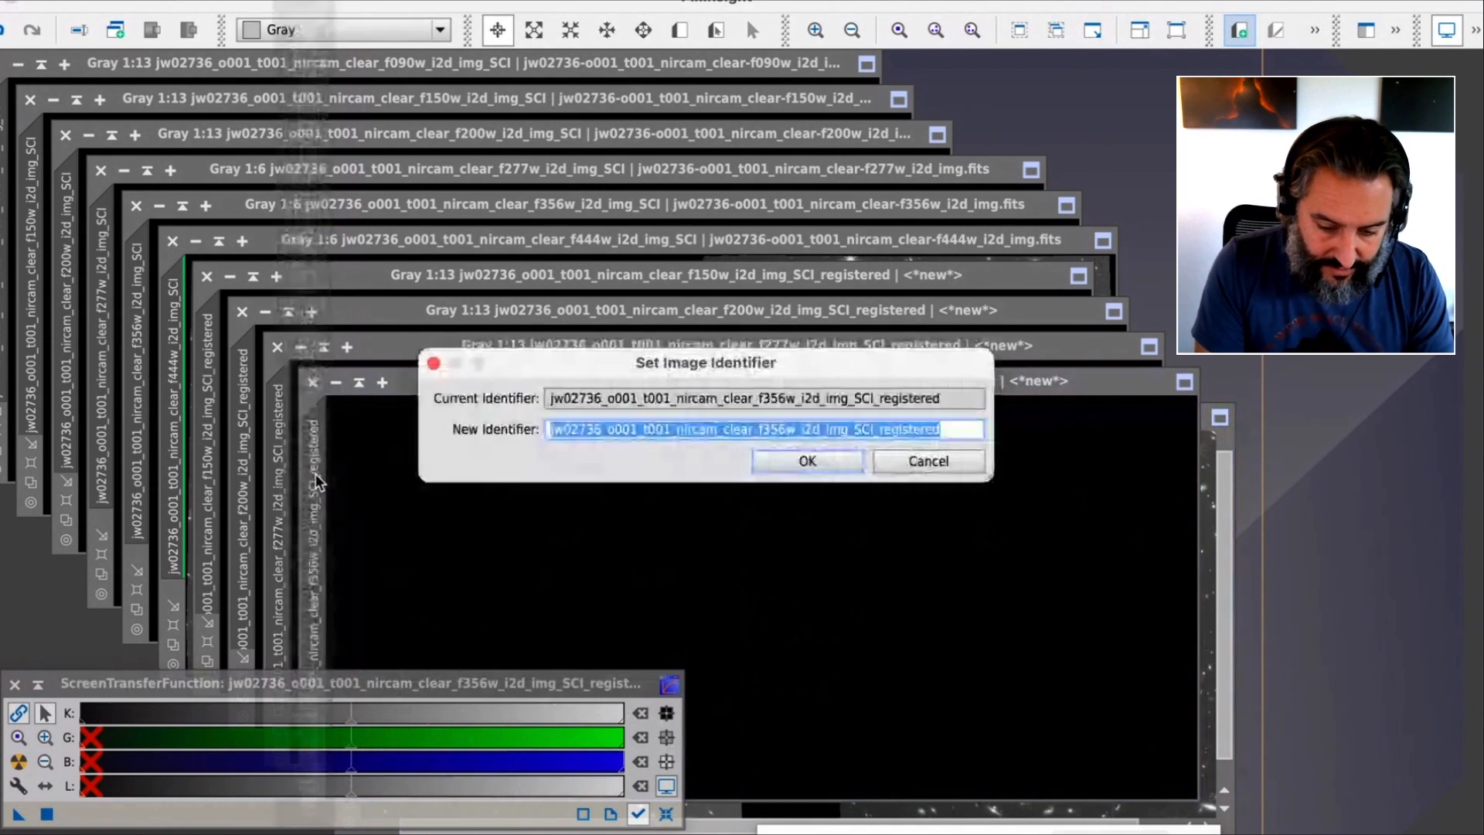
text(f356w)
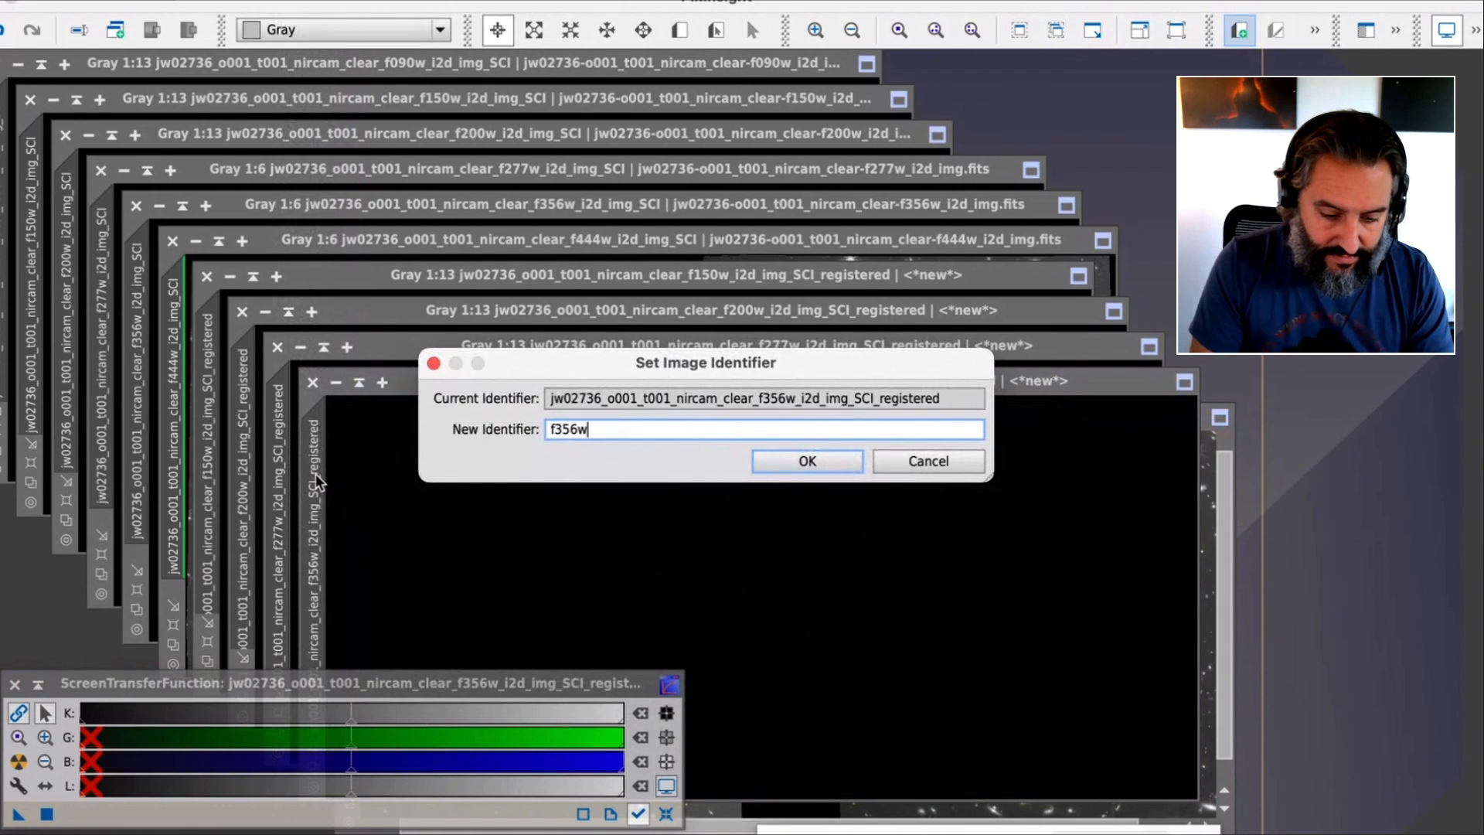
key(Return)
double_click(275, 466)
text(f277w)
key(Return)
Rename the registered f200w and f150w views with the short identifiers f200w and f150w
double_click(246, 470)
text(f200w)
key(Return)
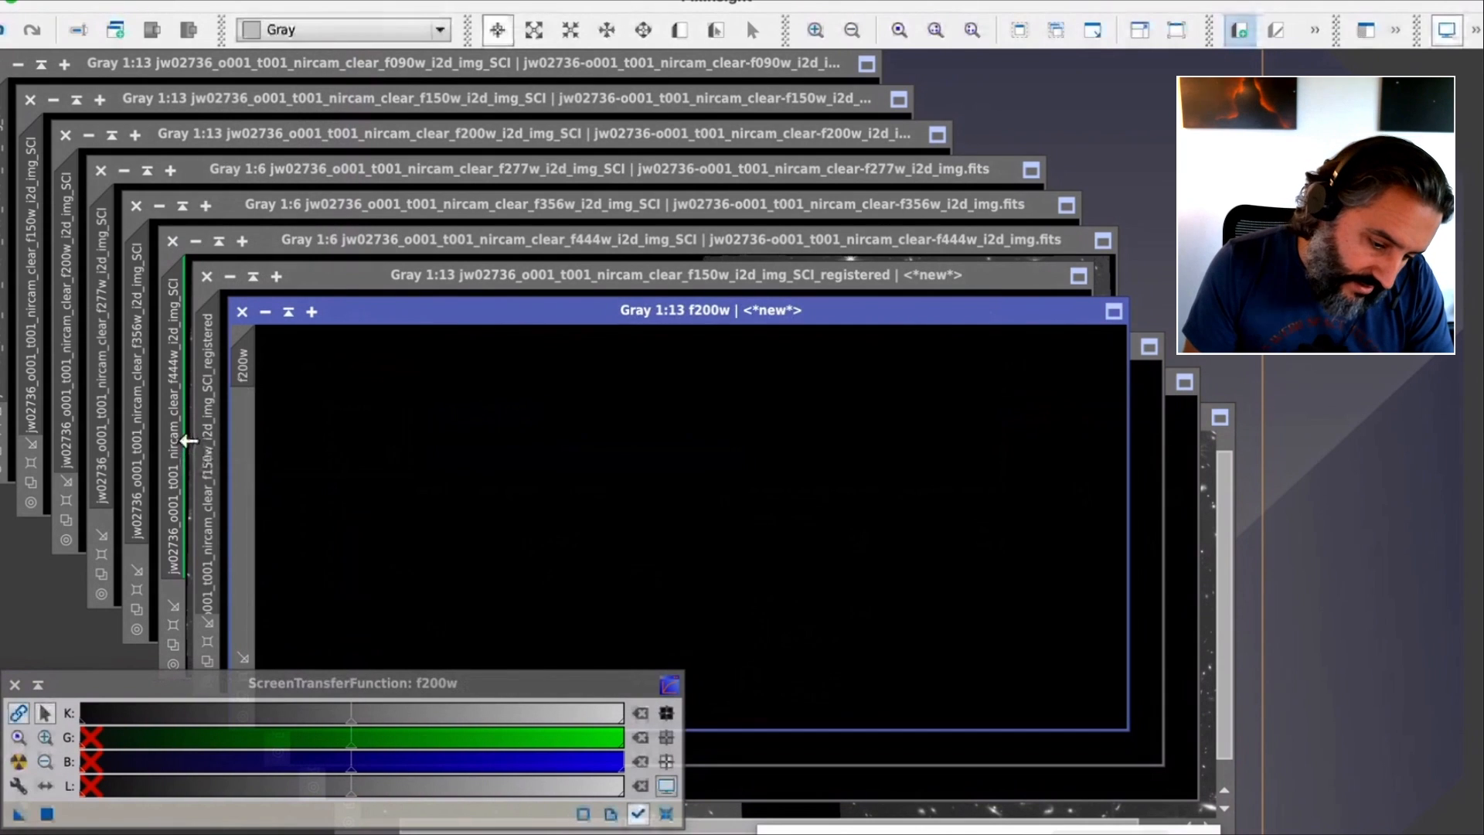
click(218, 391)
double_click(209, 396)
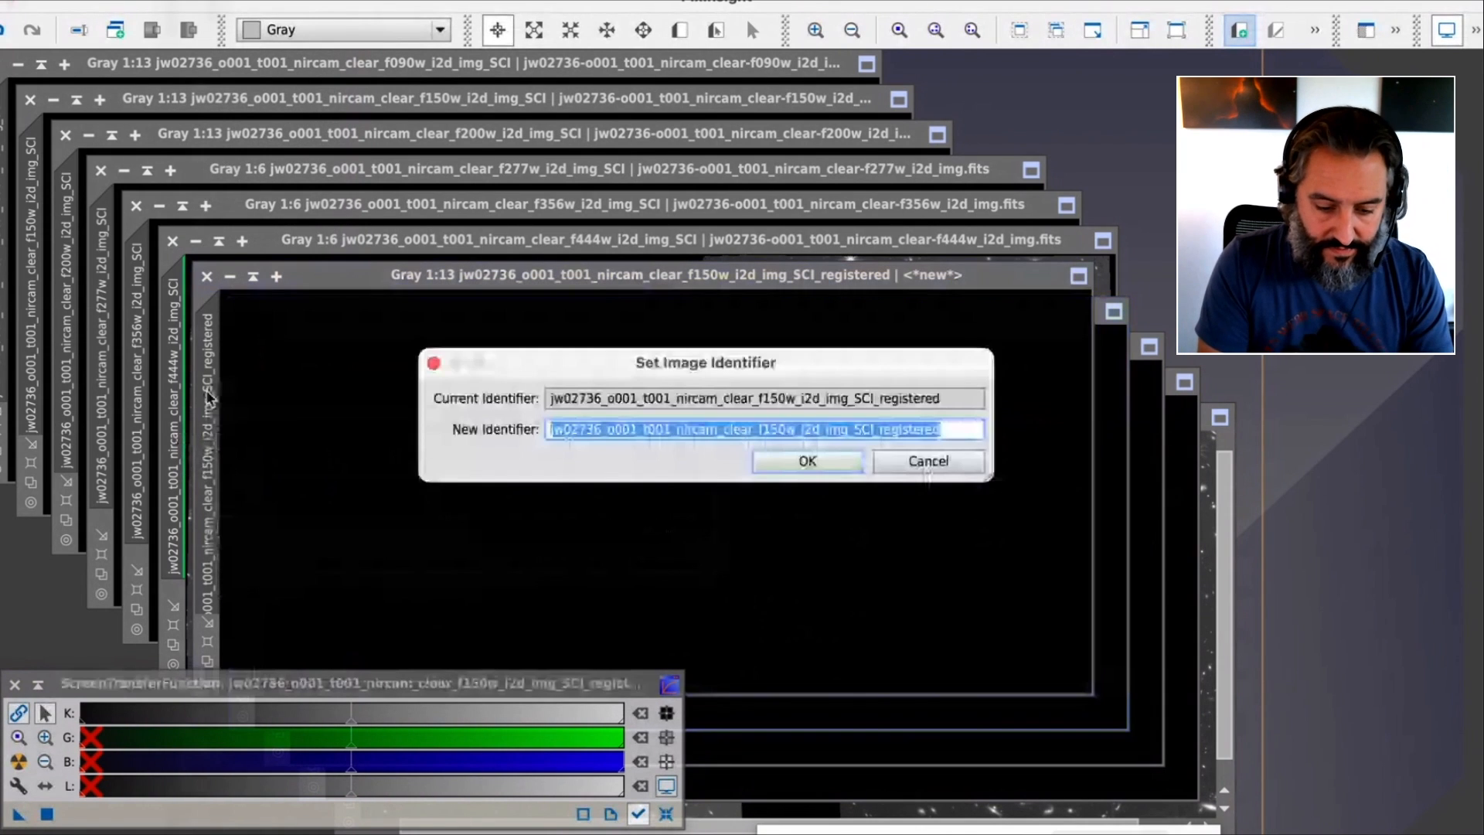
text(f150w)
key(Return)
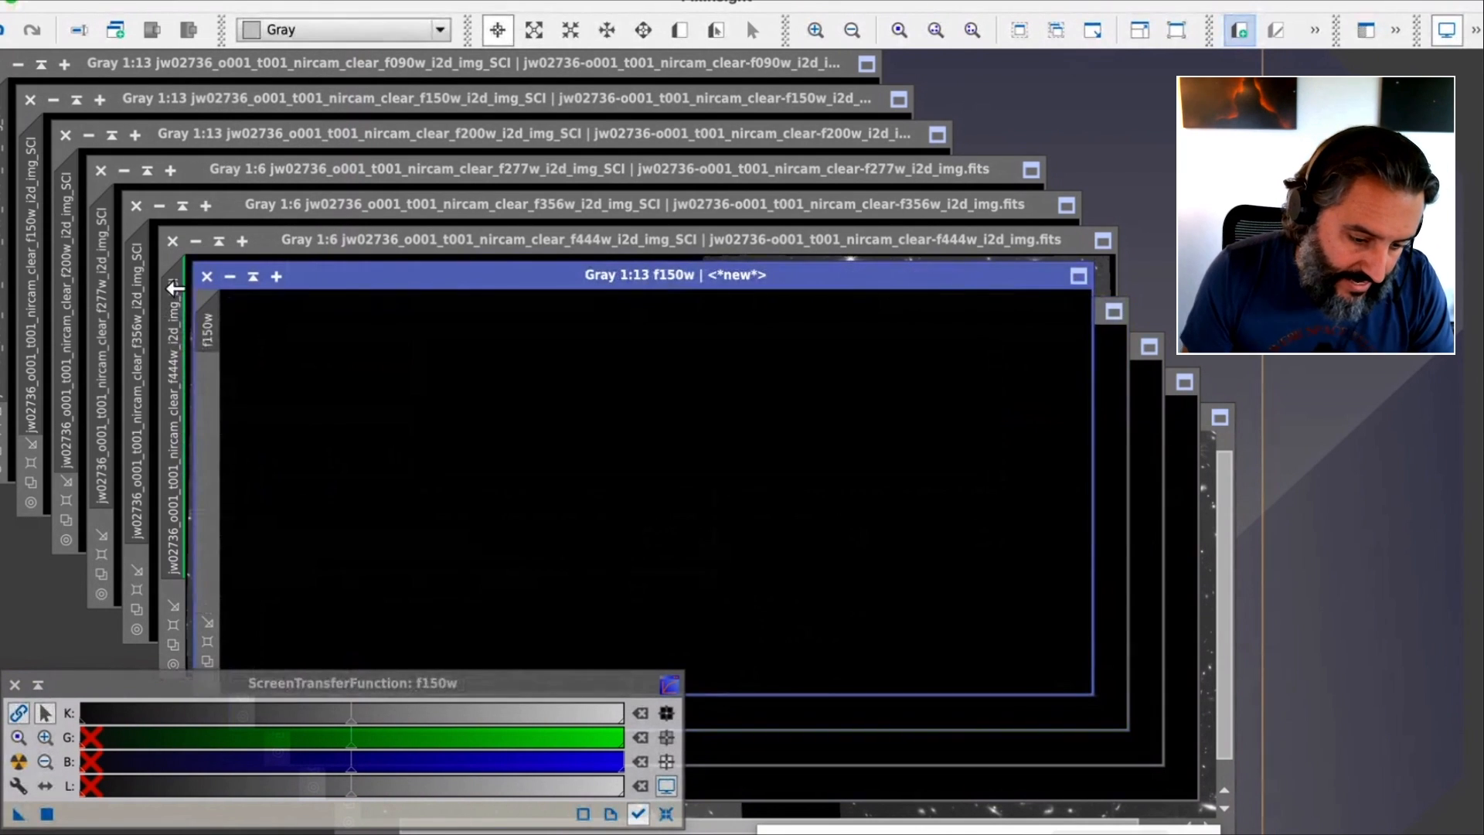
Close the original unregistered f444w, f356w, f277w, f200w and f150w images, keeping f090w open
click(171, 244)
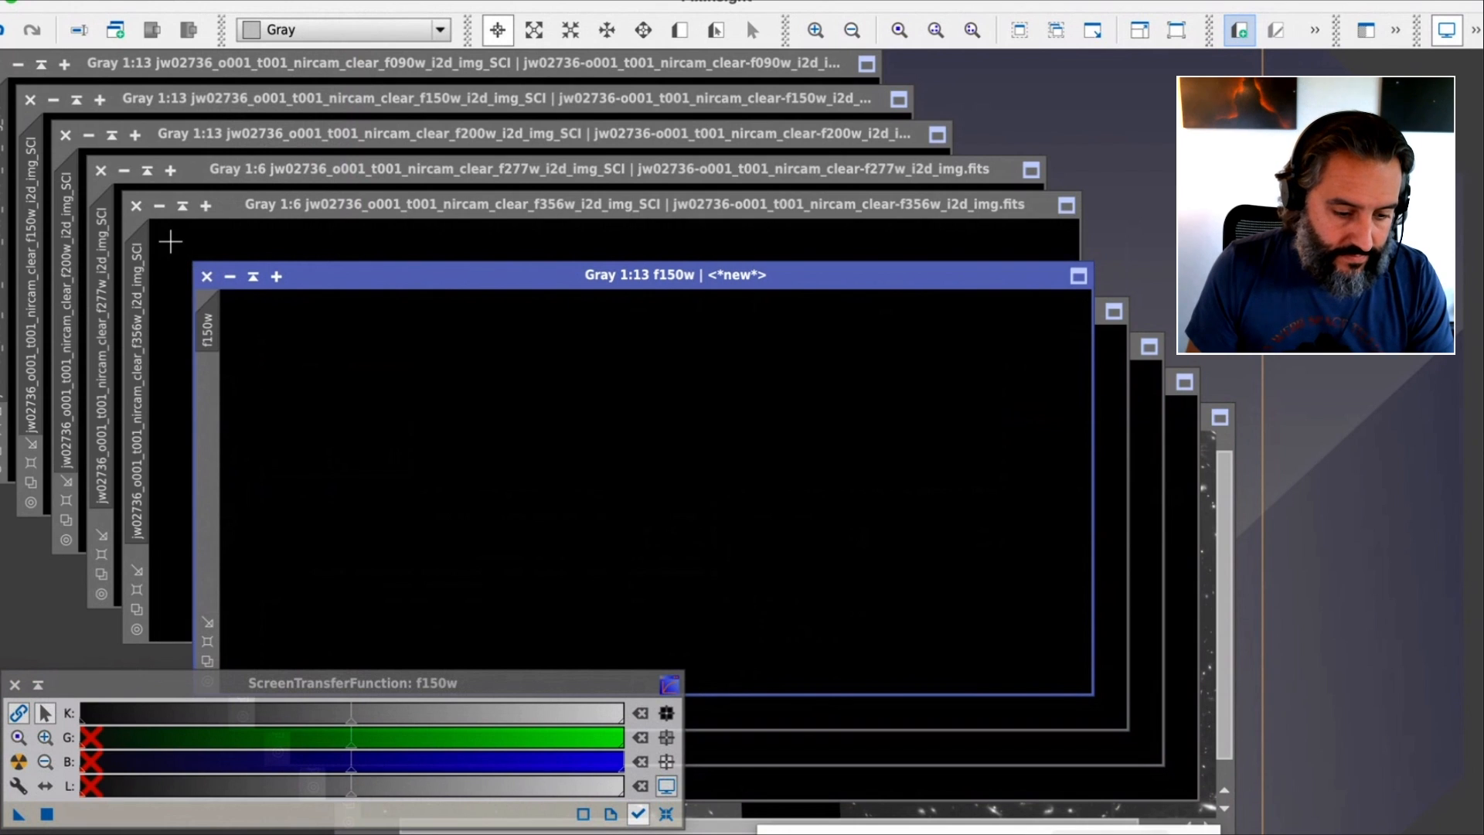
click(136, 204)
click(100, 169)
click(65, 135)
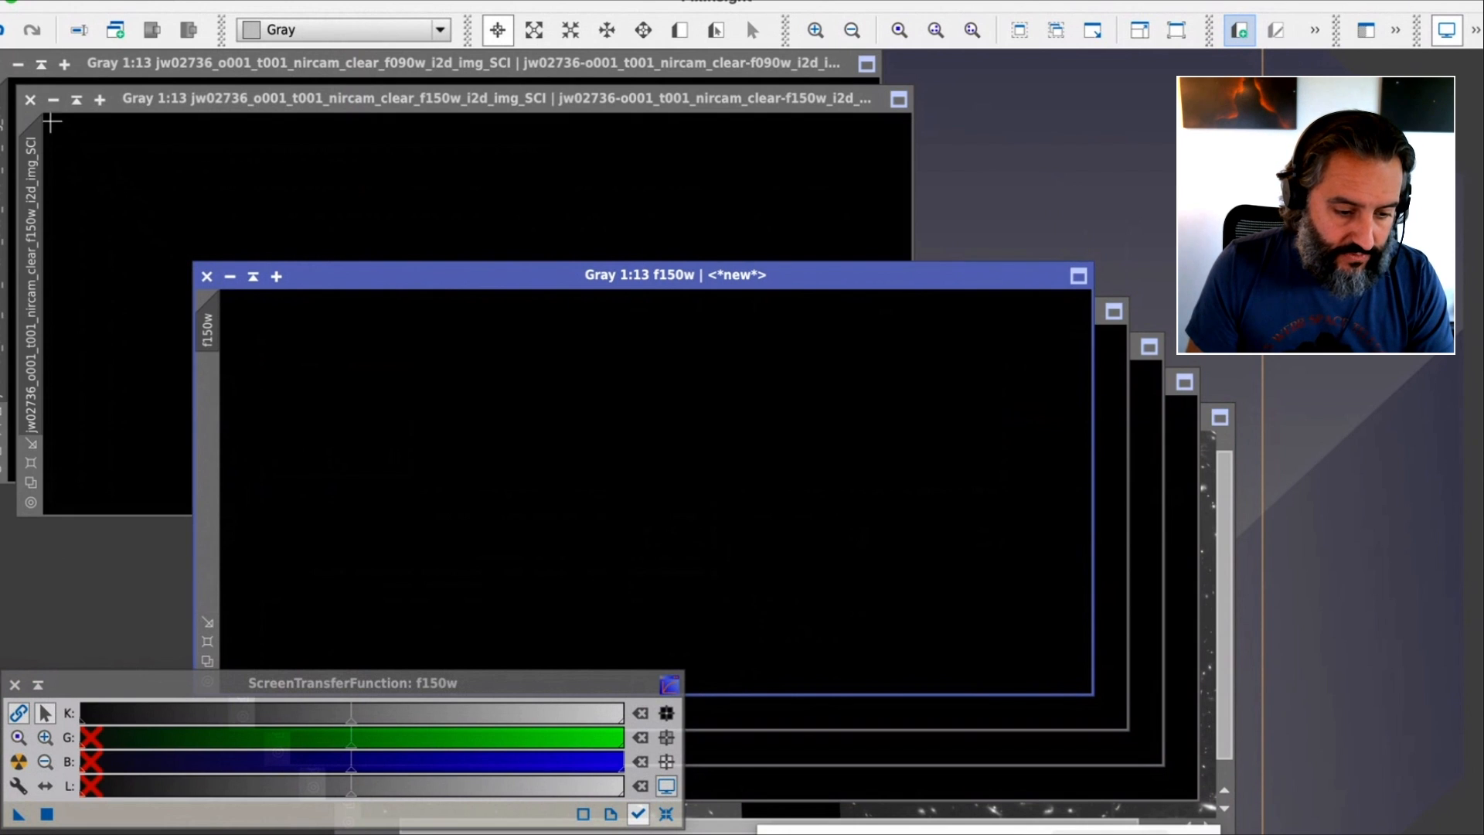
click(30, 100)
Set the identifier of the f090w reference image to f090w and move its window clear of the registered images
drag(201, 56, 325, 72)
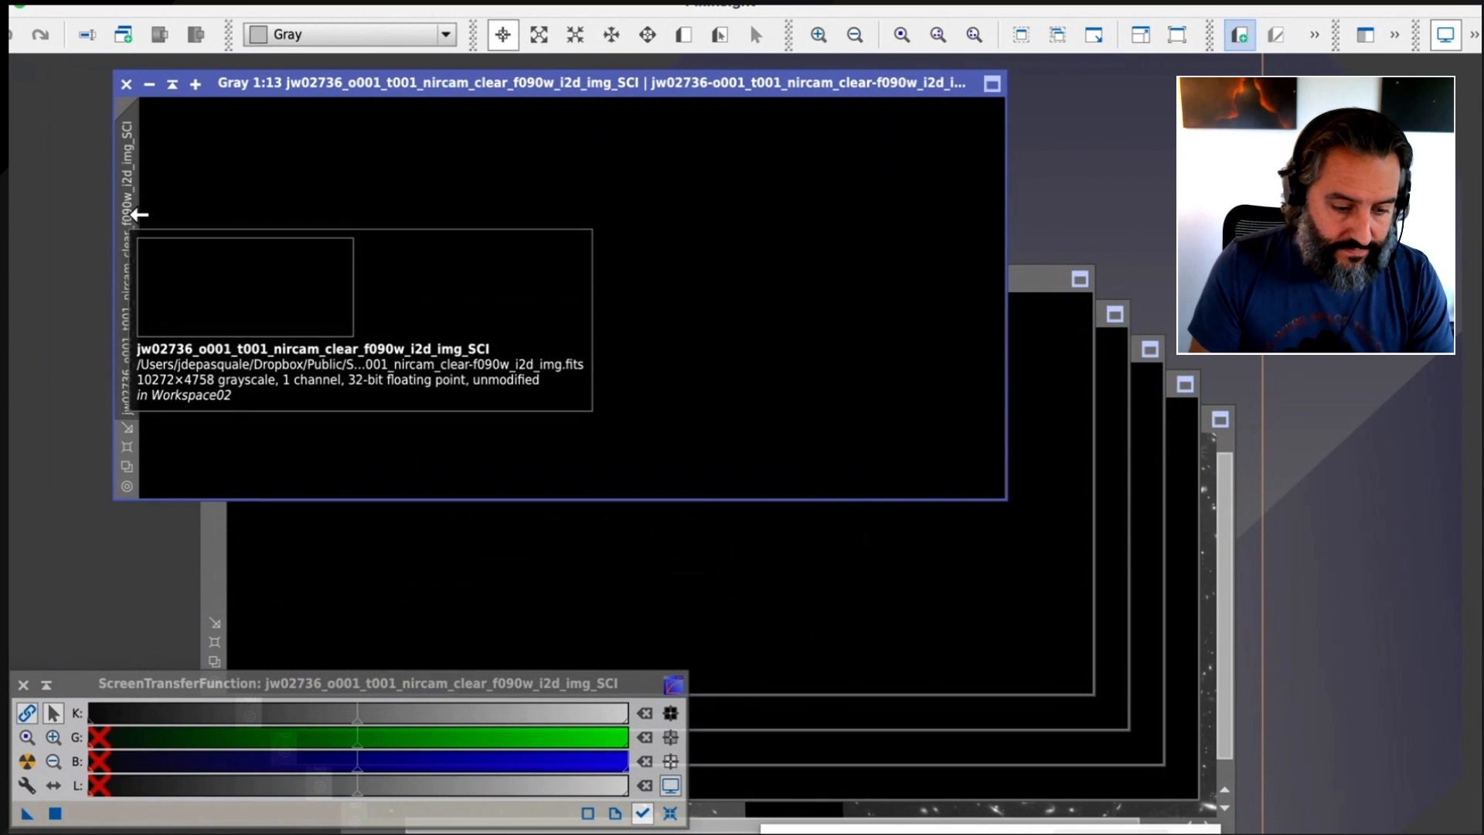
double_click(120, 207)
text(f090w)
key(Return)
drag(443, 86, 387, 132)
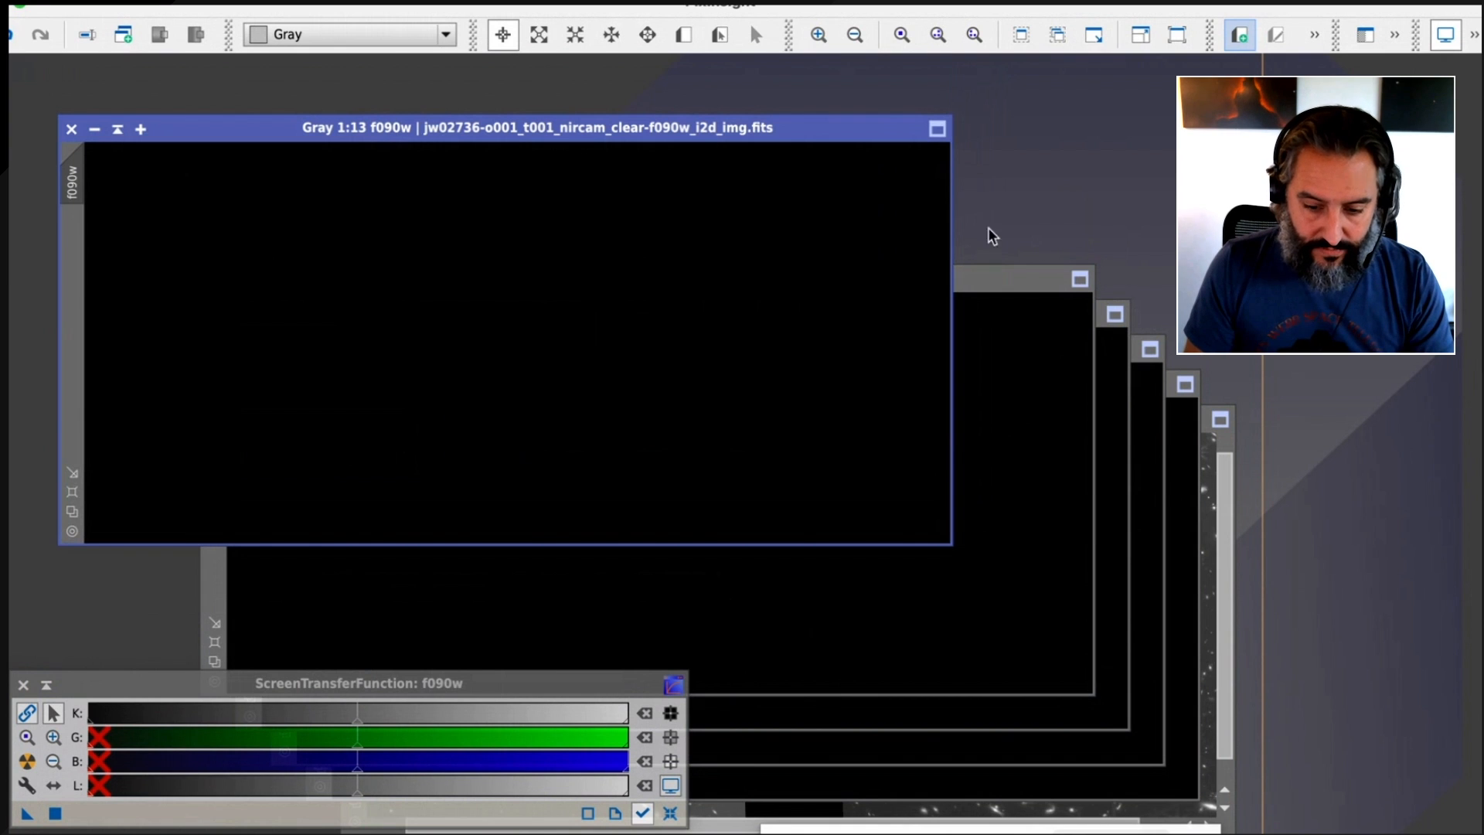
Start the PixelMath process and arrange its window beside the f090w image with a wider expression area
click(434, 6)
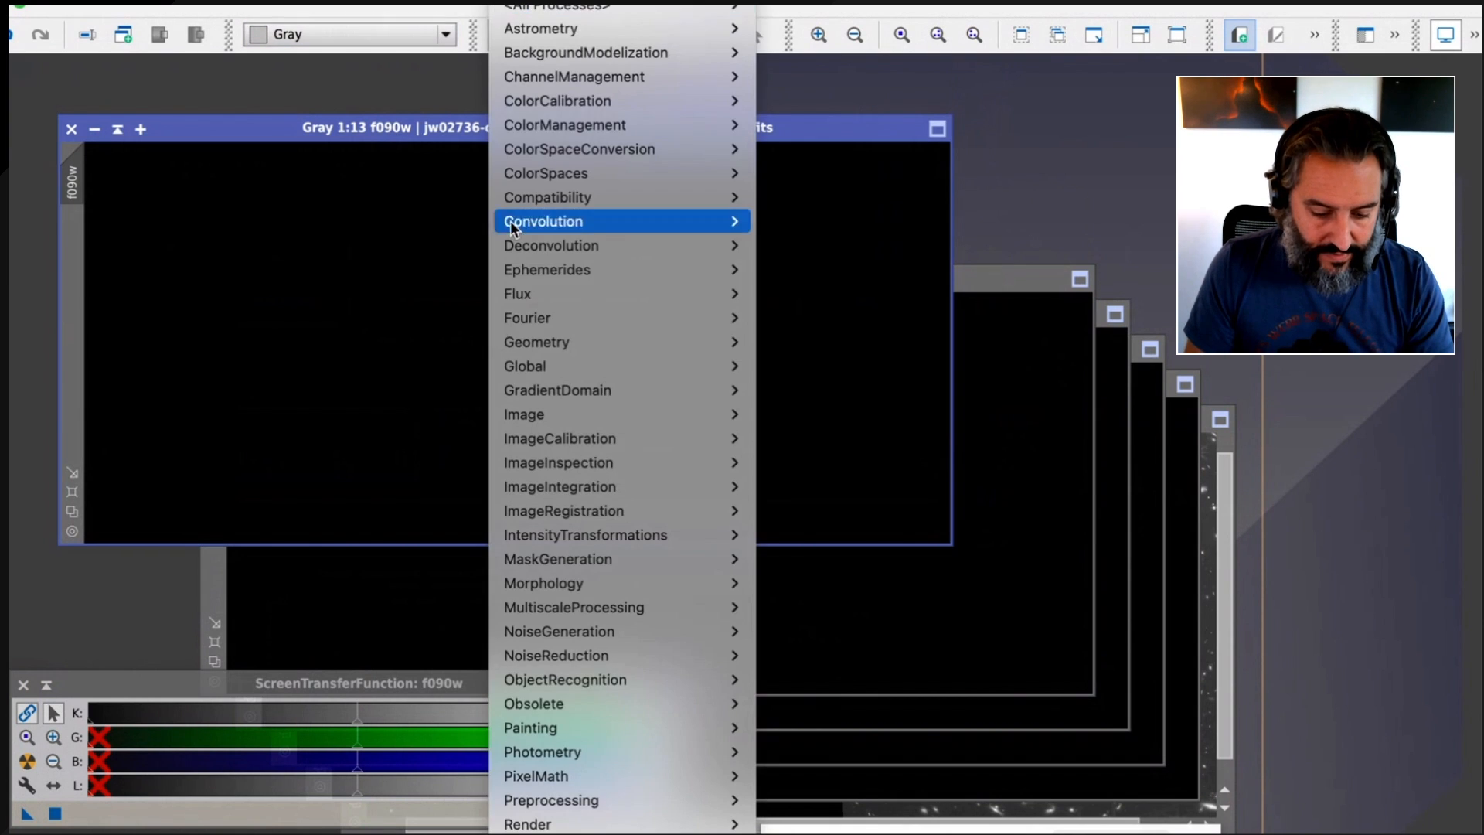
scroll(557, 773, down, 5)
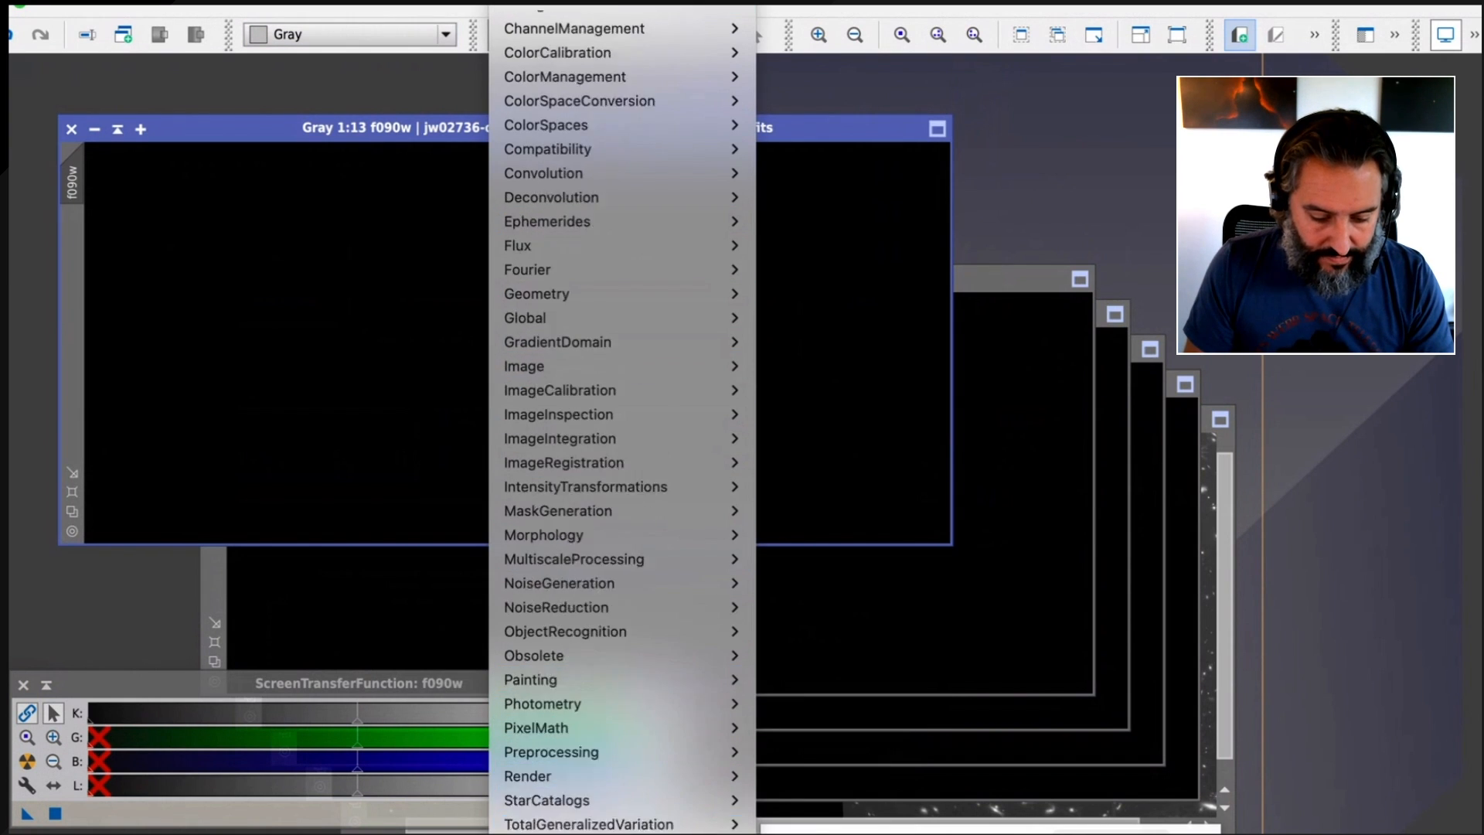
mouse_move(575, 610)
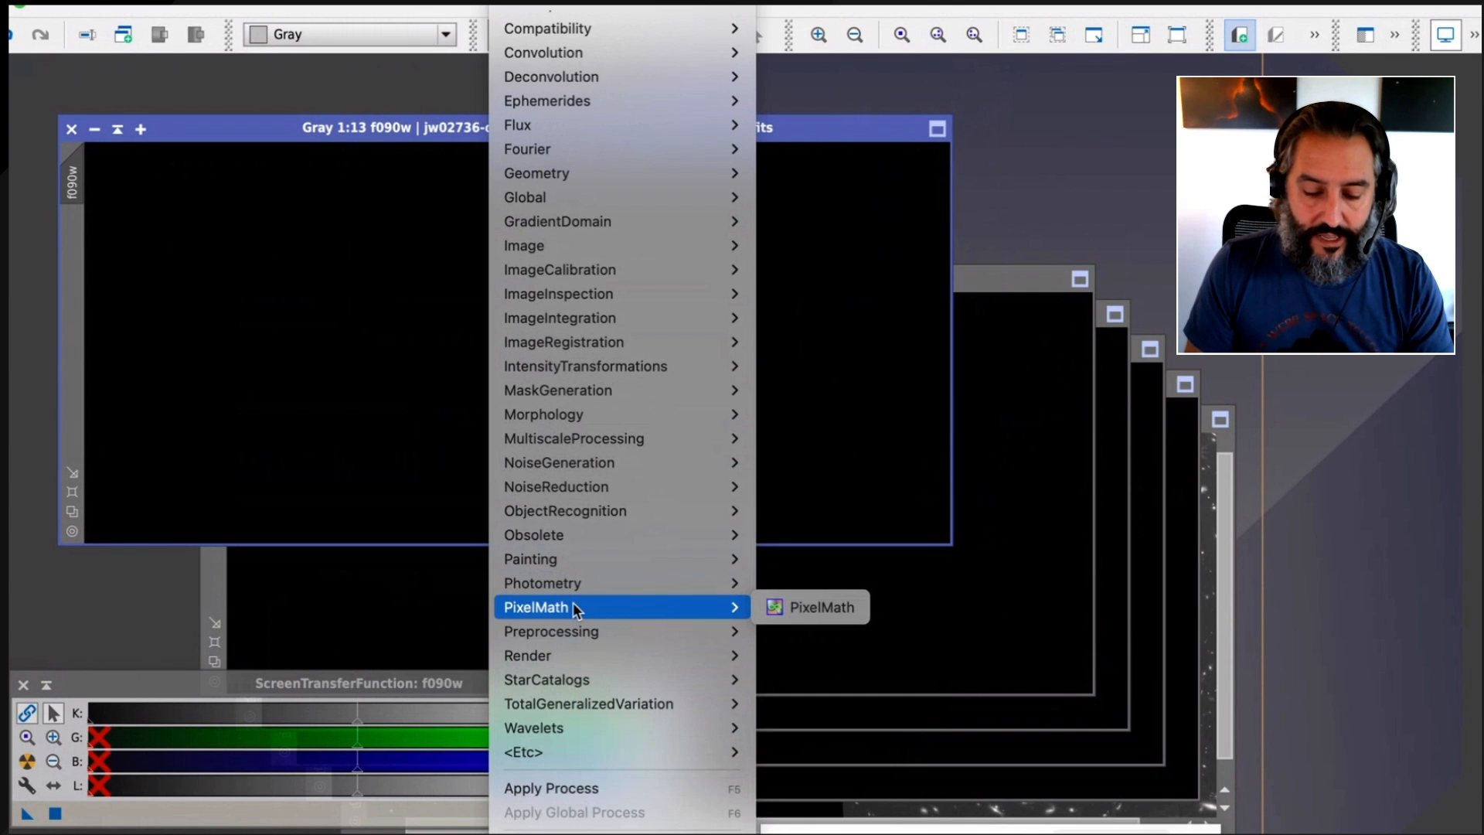
click(785, 607)
drag(827, 385, 764, 61)
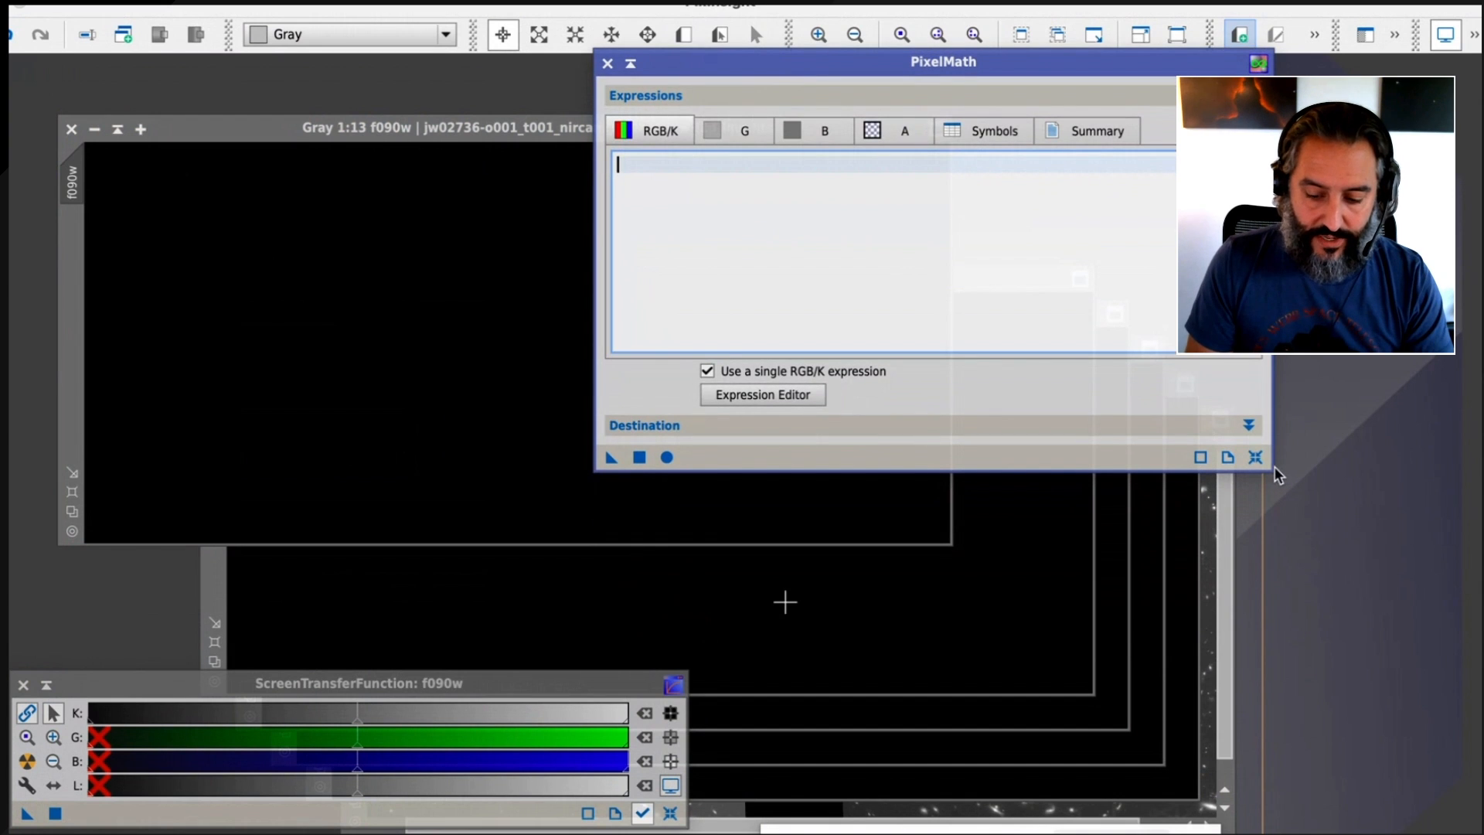
drag(1273, 466, 1343, 659)
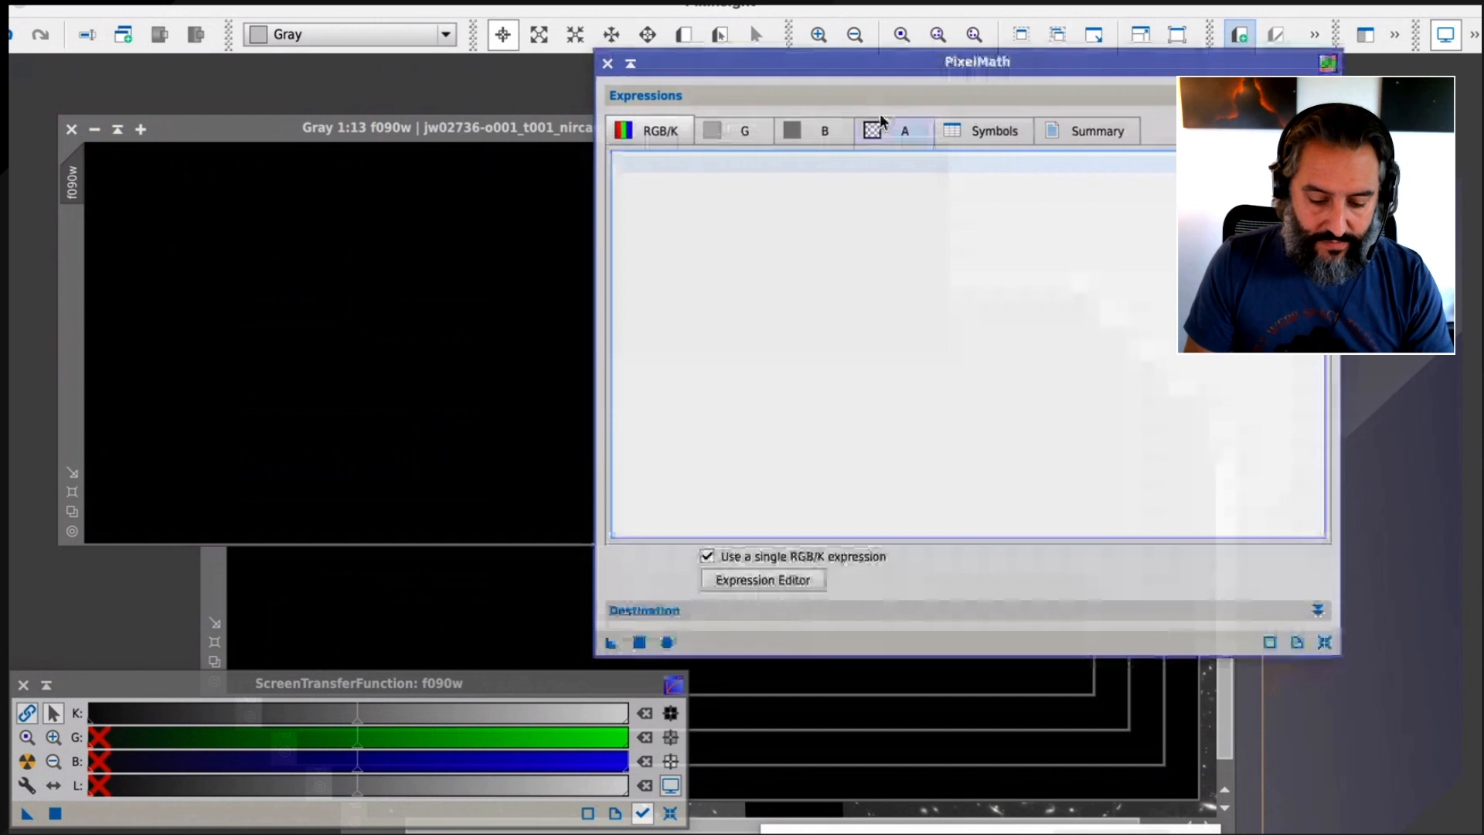
drag(812, 653, 817, 471)
click(750, 267)
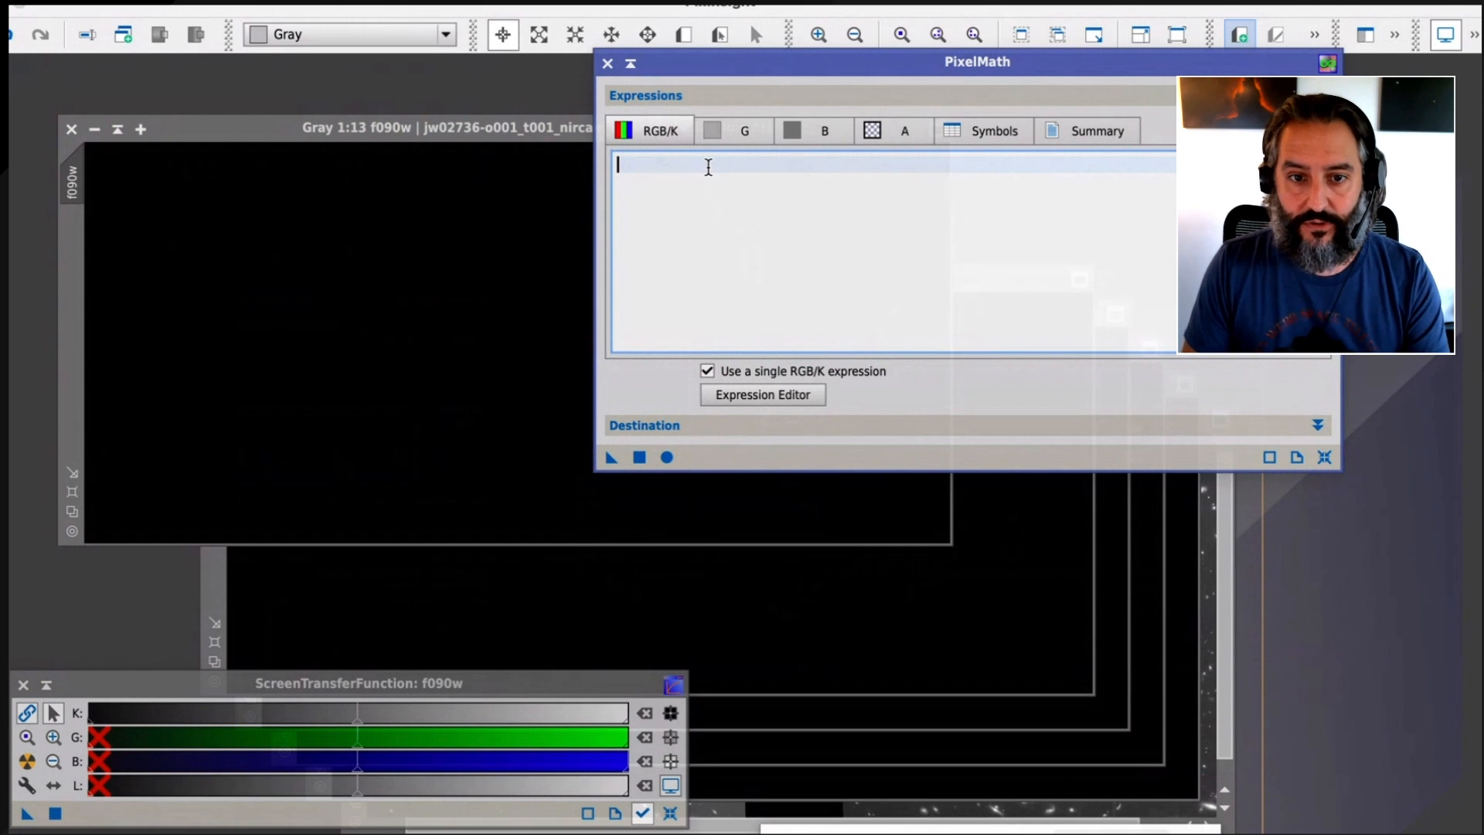
Configure PixelMath for separate channel expressions, creating a new image with the RGB Color color space
click(707, 373)
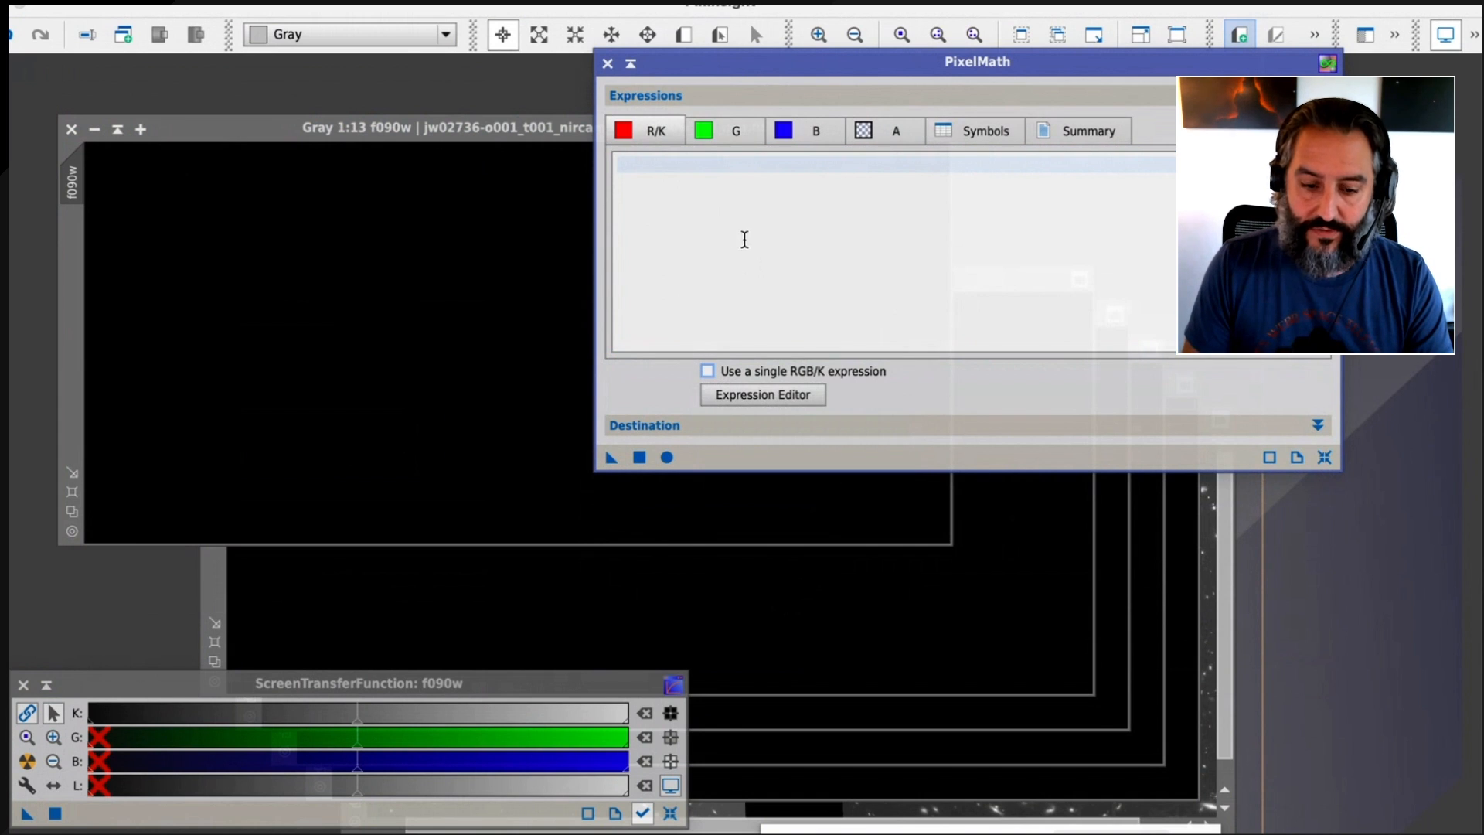
click(727, 218)
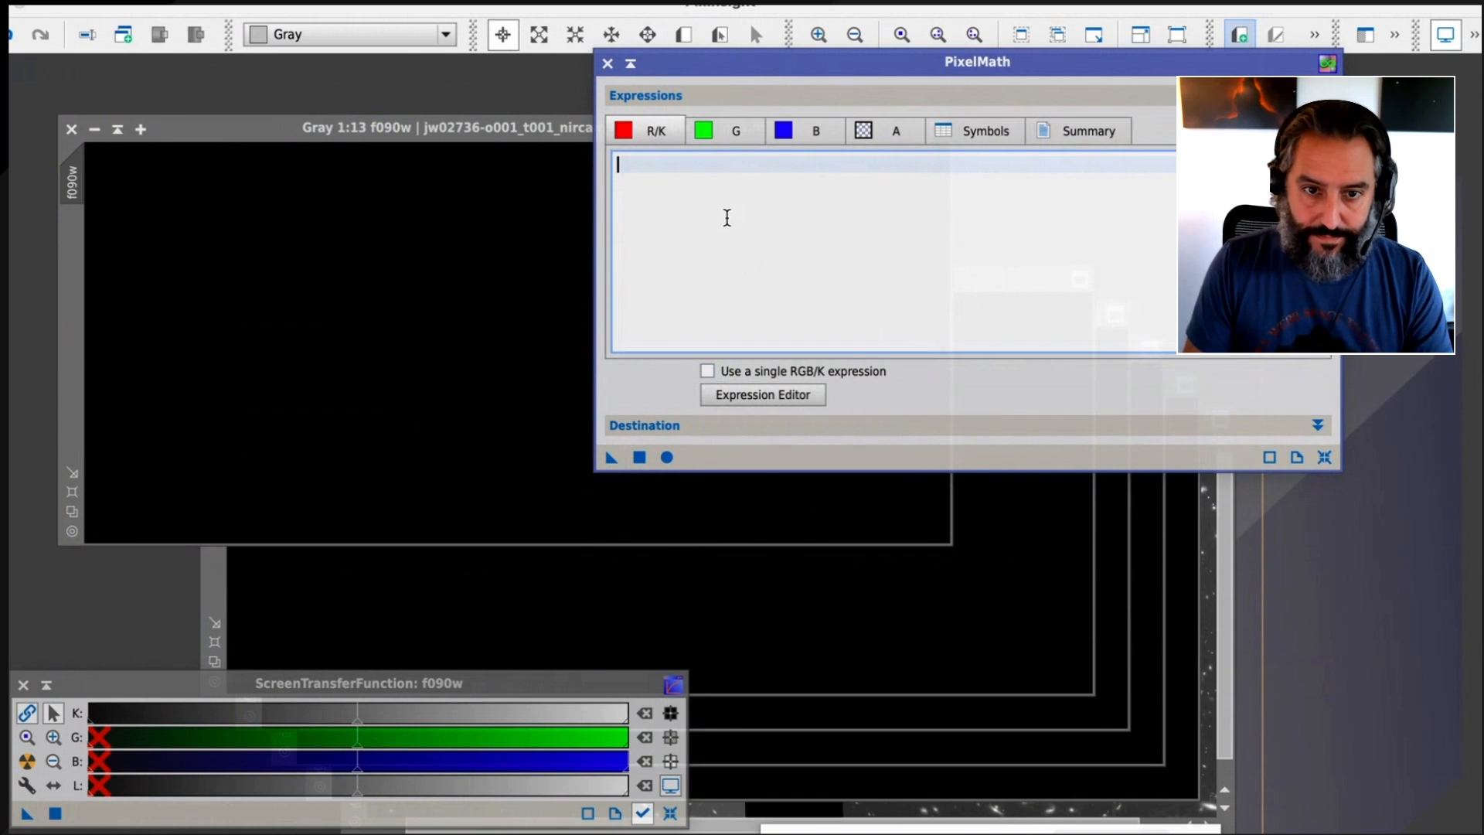
click(637, 425)
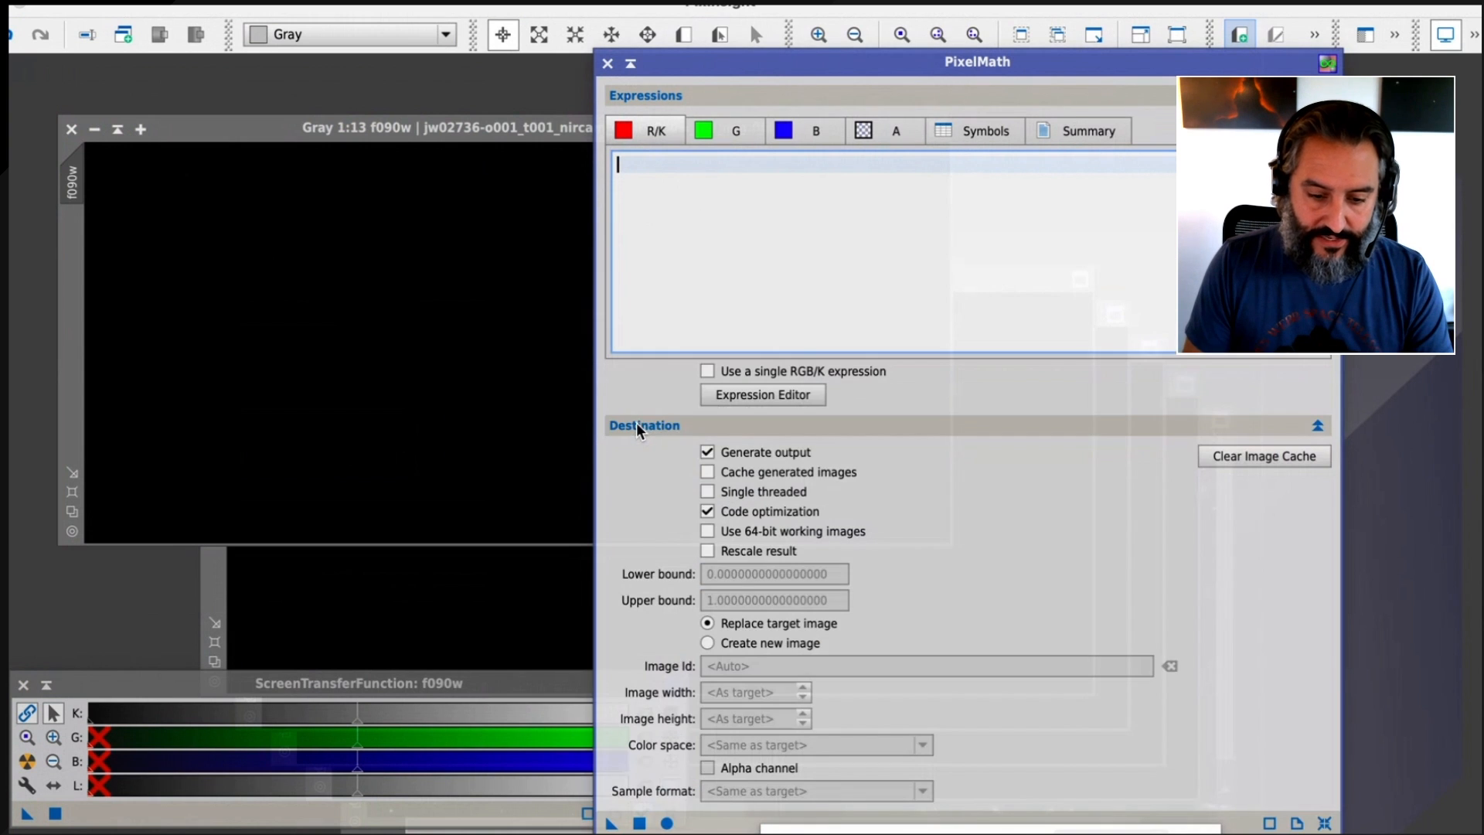
drag(809, 64, 796, 17)
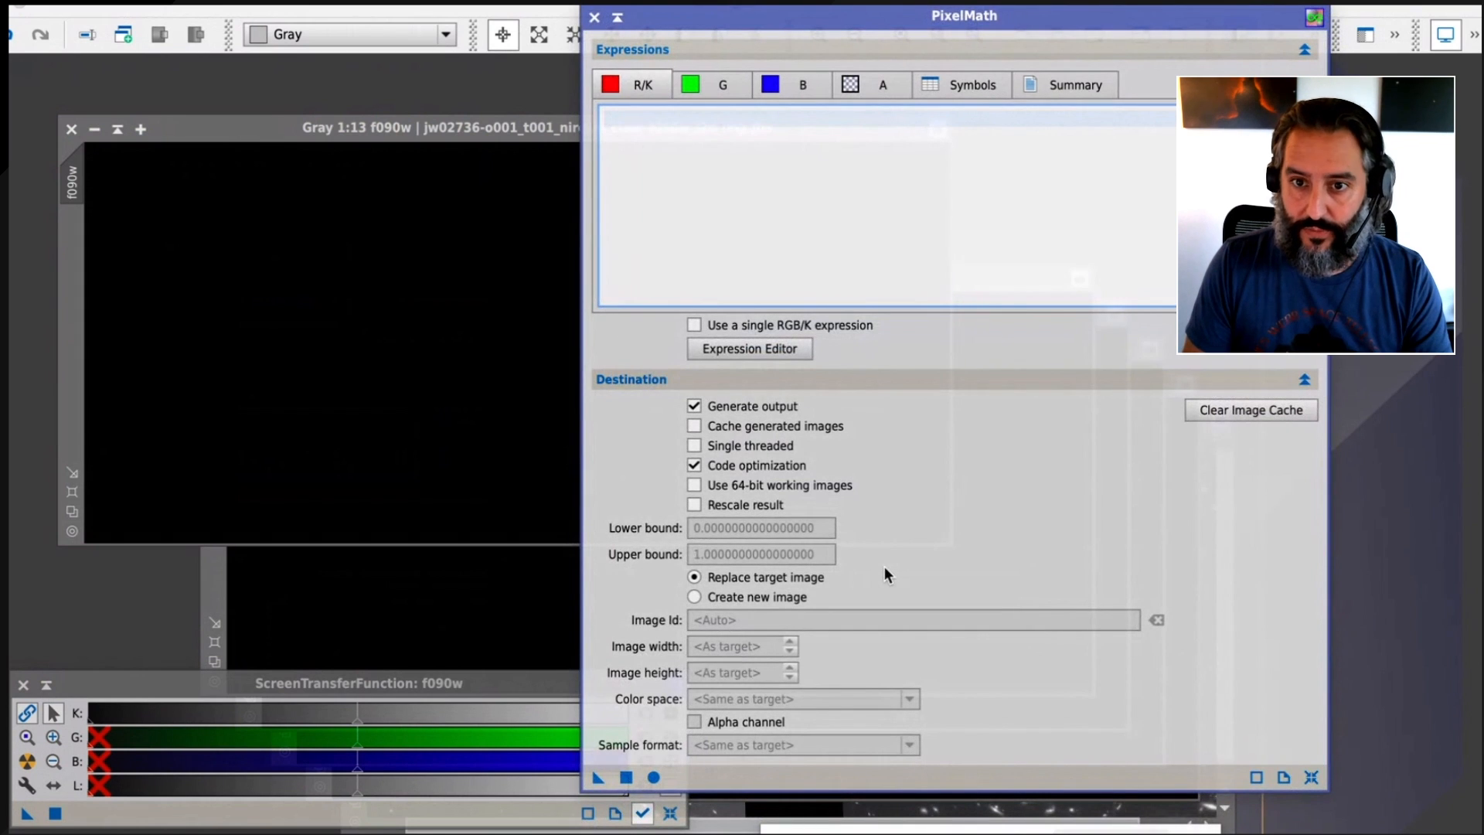
click(697, 596)
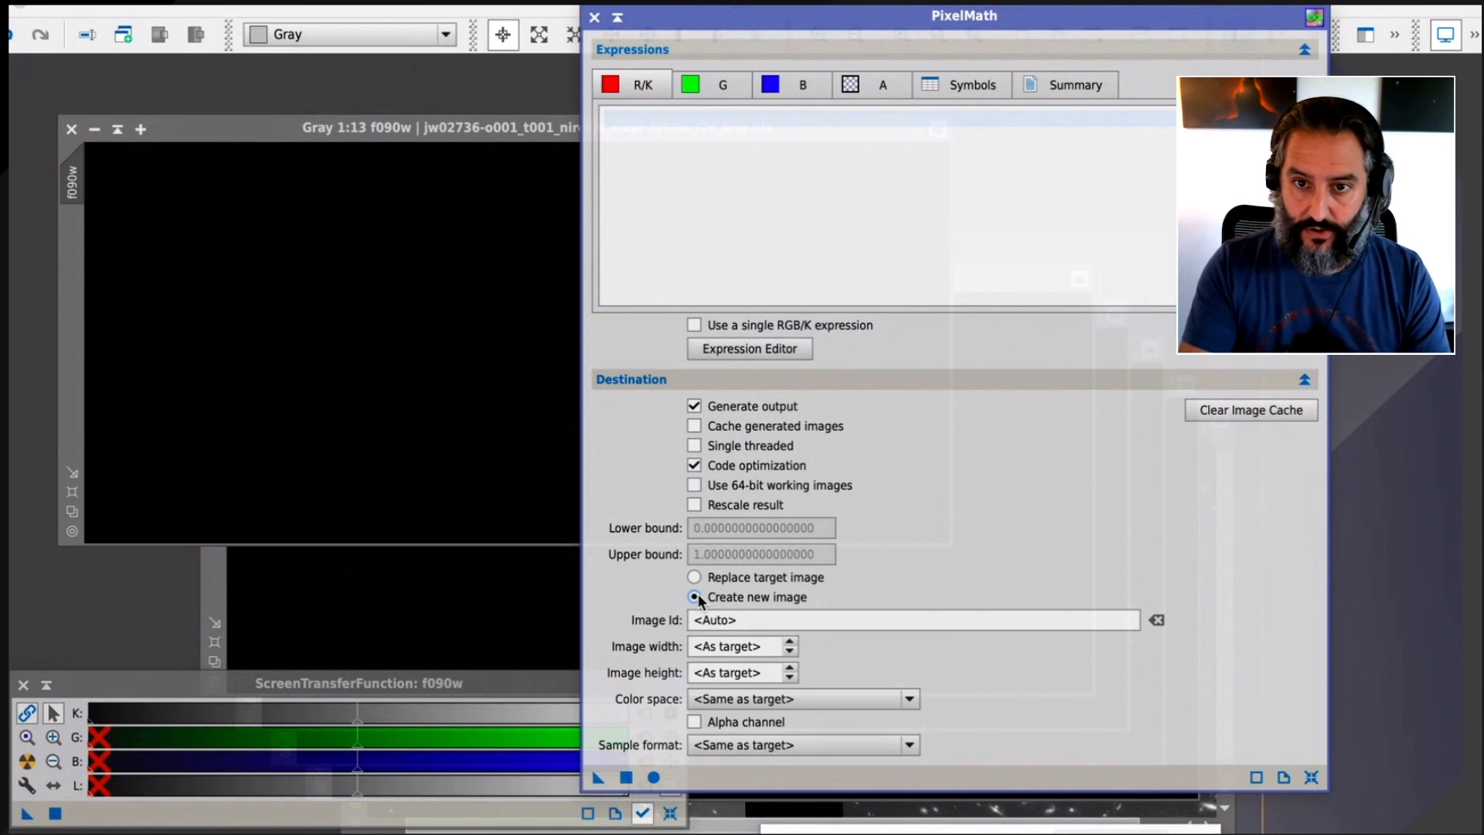
click(757, 701)
click(744, 735)
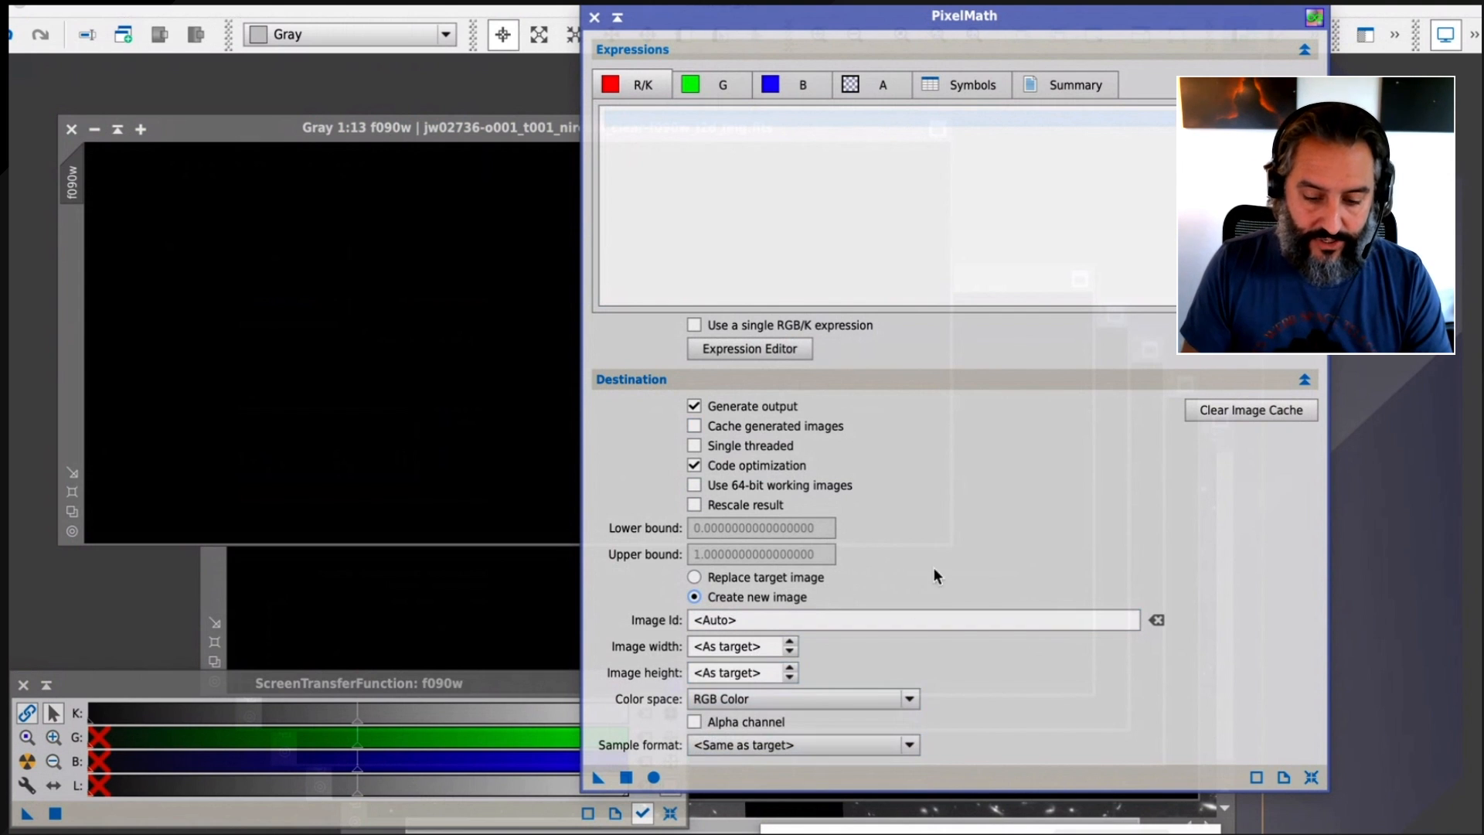
Set the red channel expression to (f444w+f356w)/2 and open the green channel expression for editing
click(708, 137)
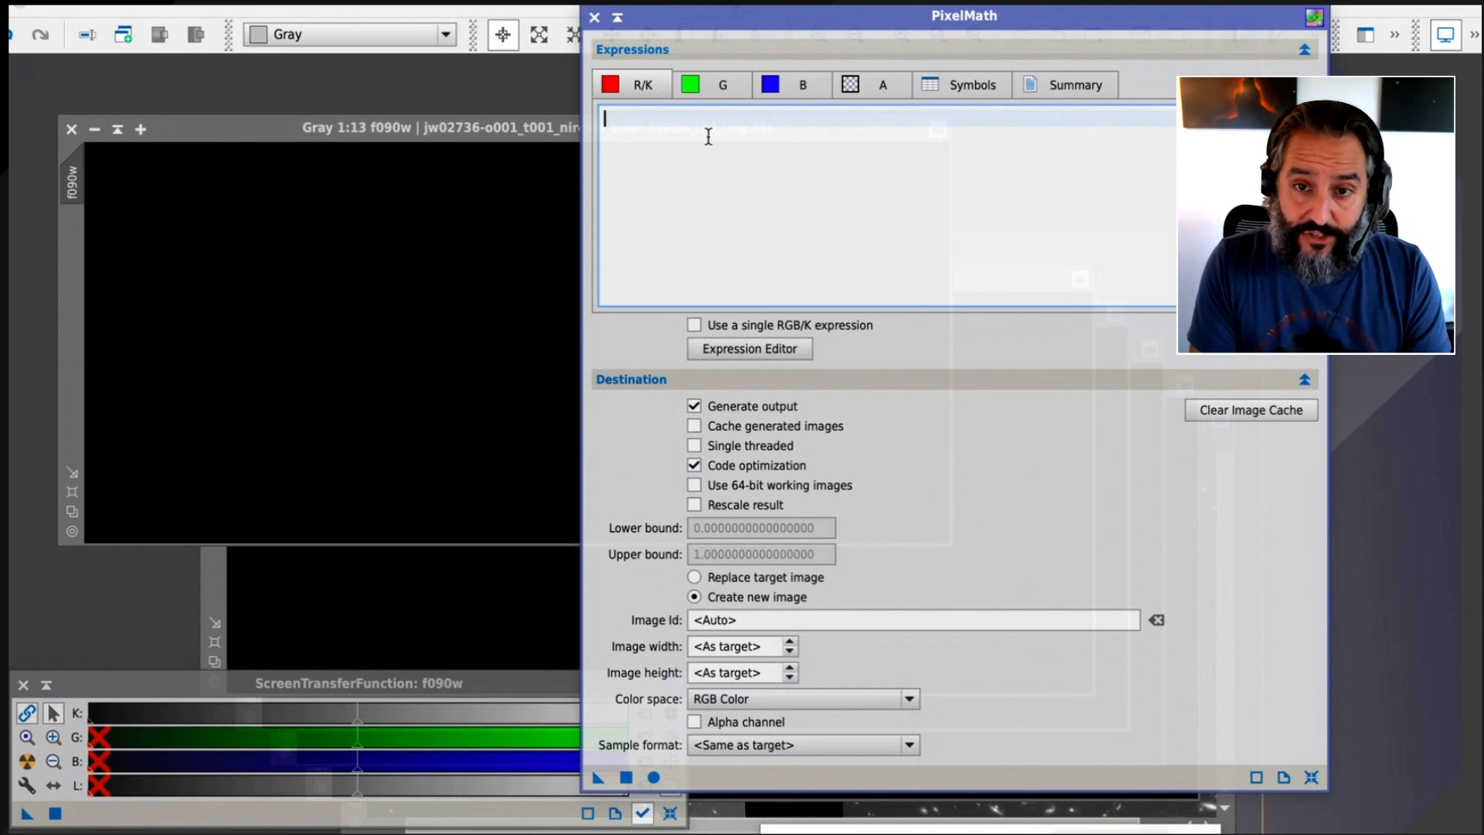
text(f444w+f356w)
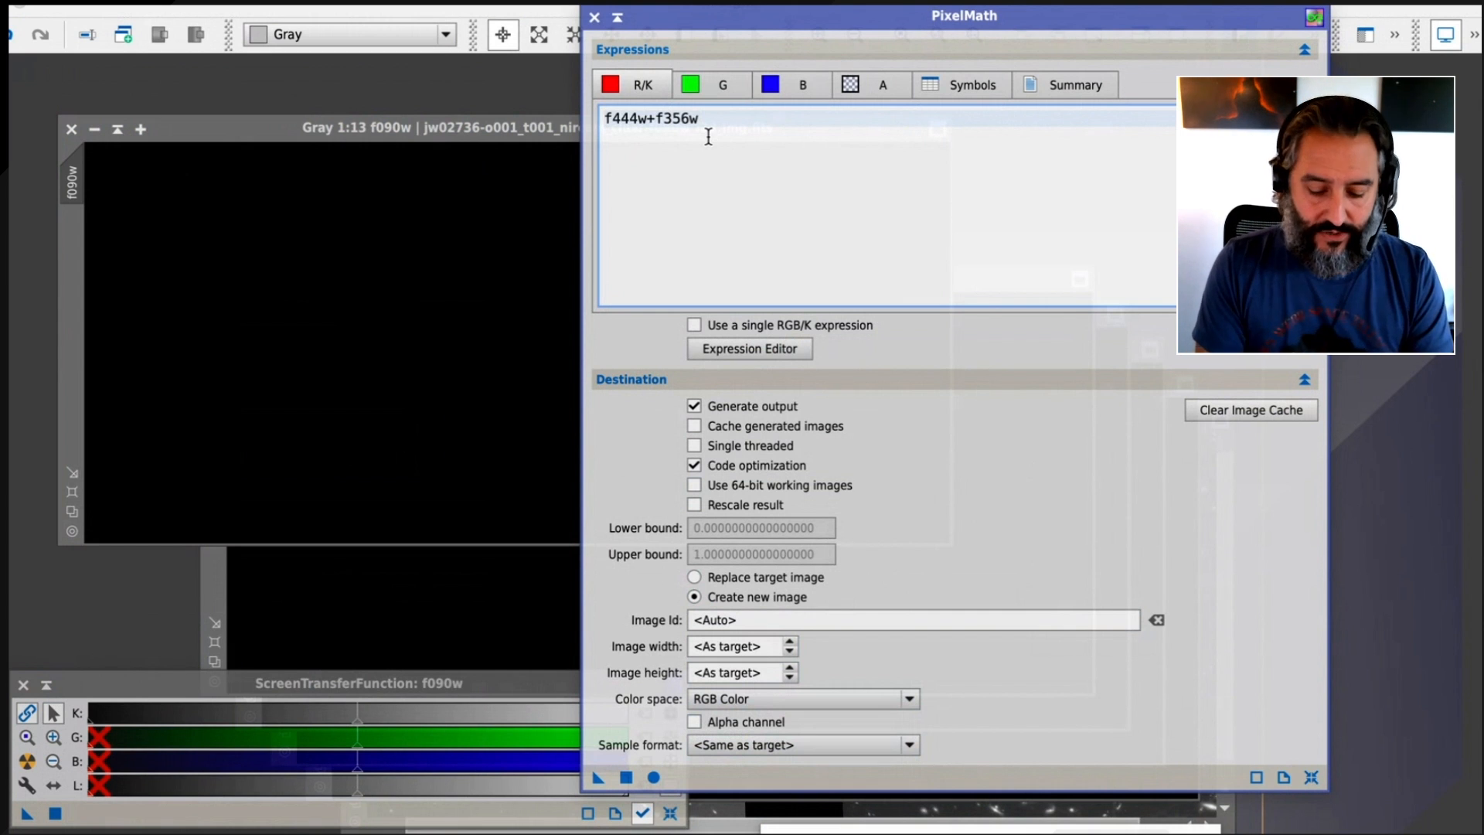
text(()
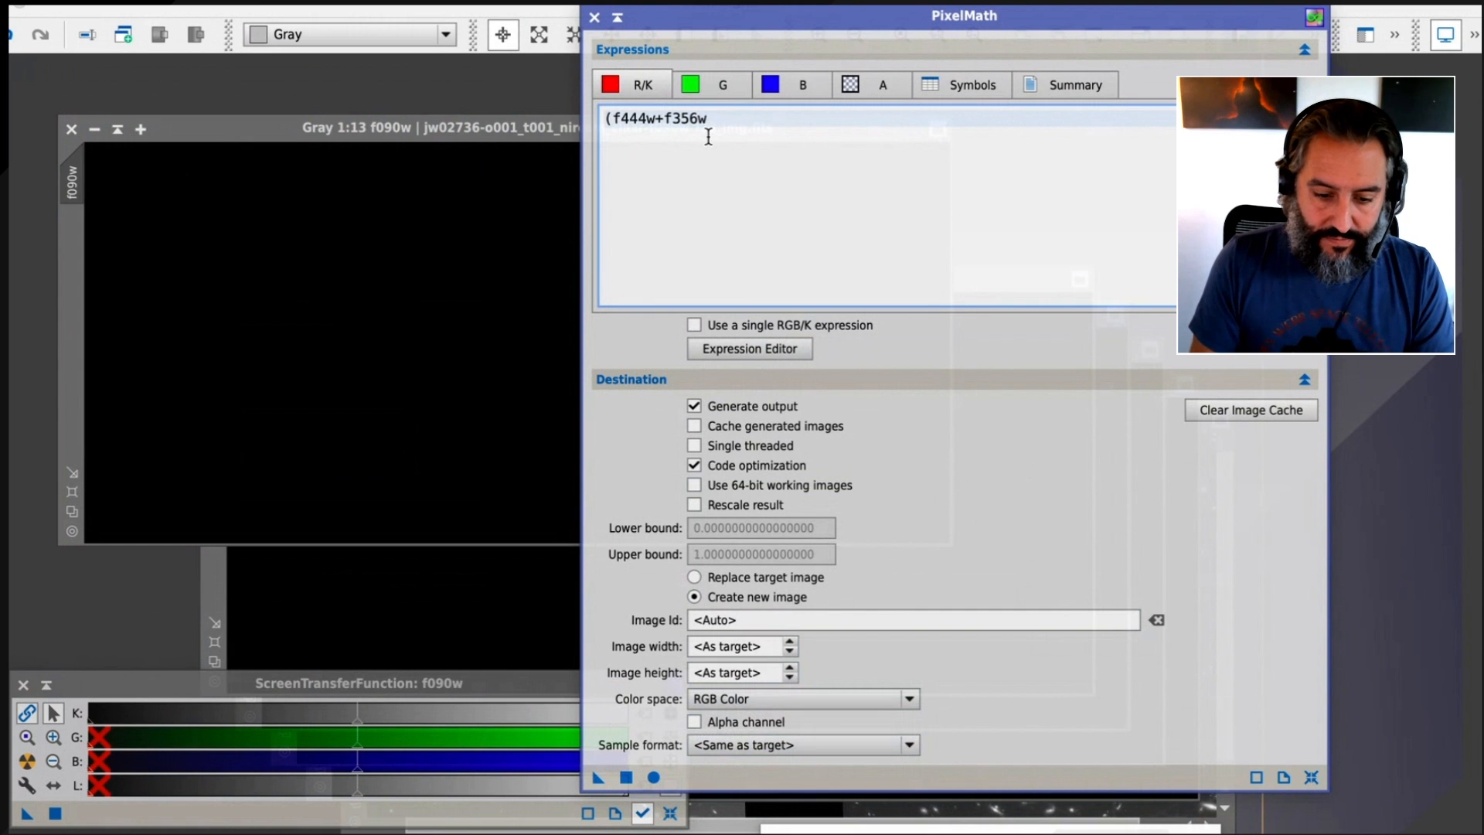
click(708, 137)
text()/2)
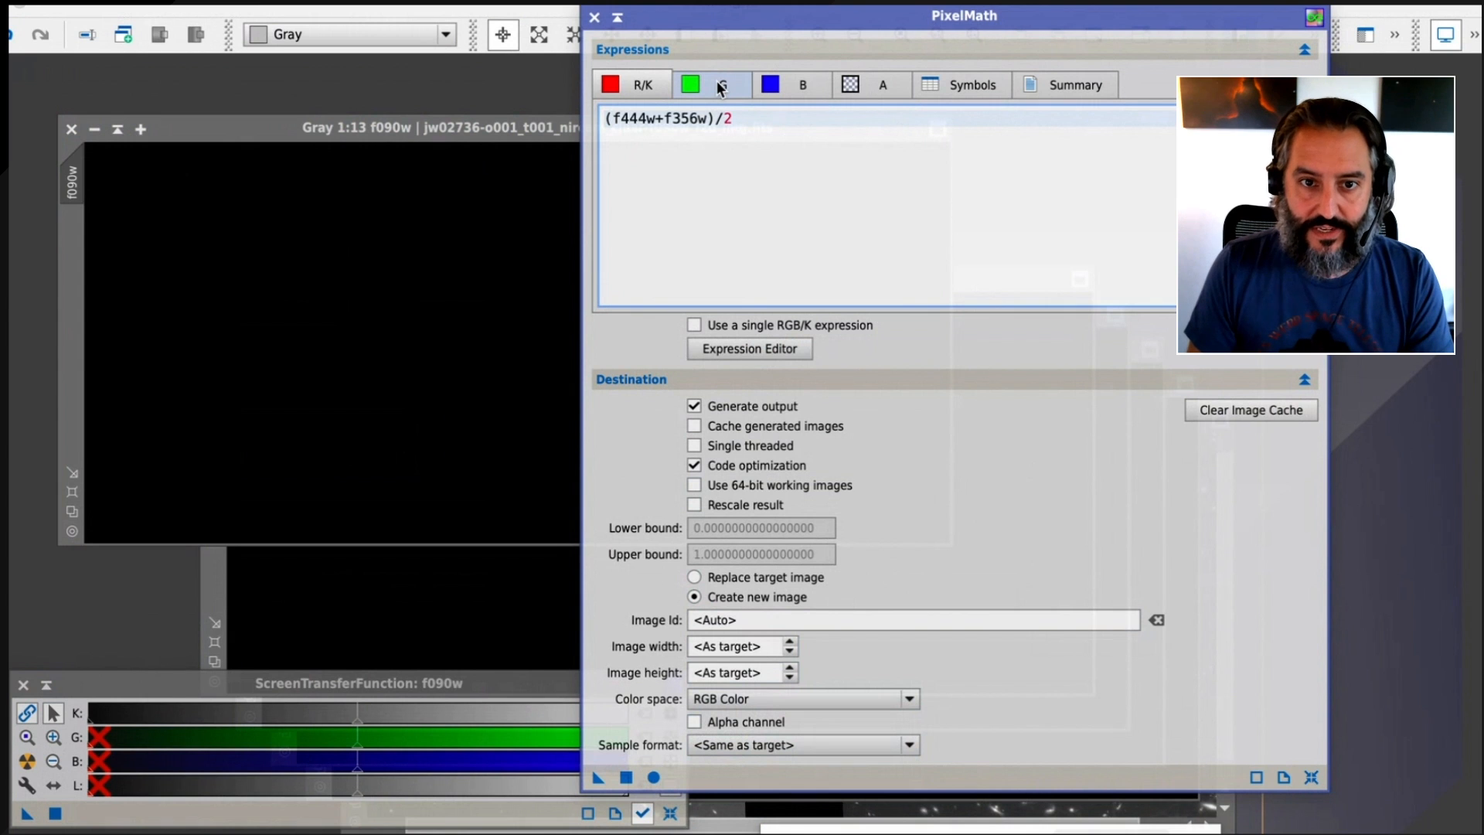
click(718, 87)
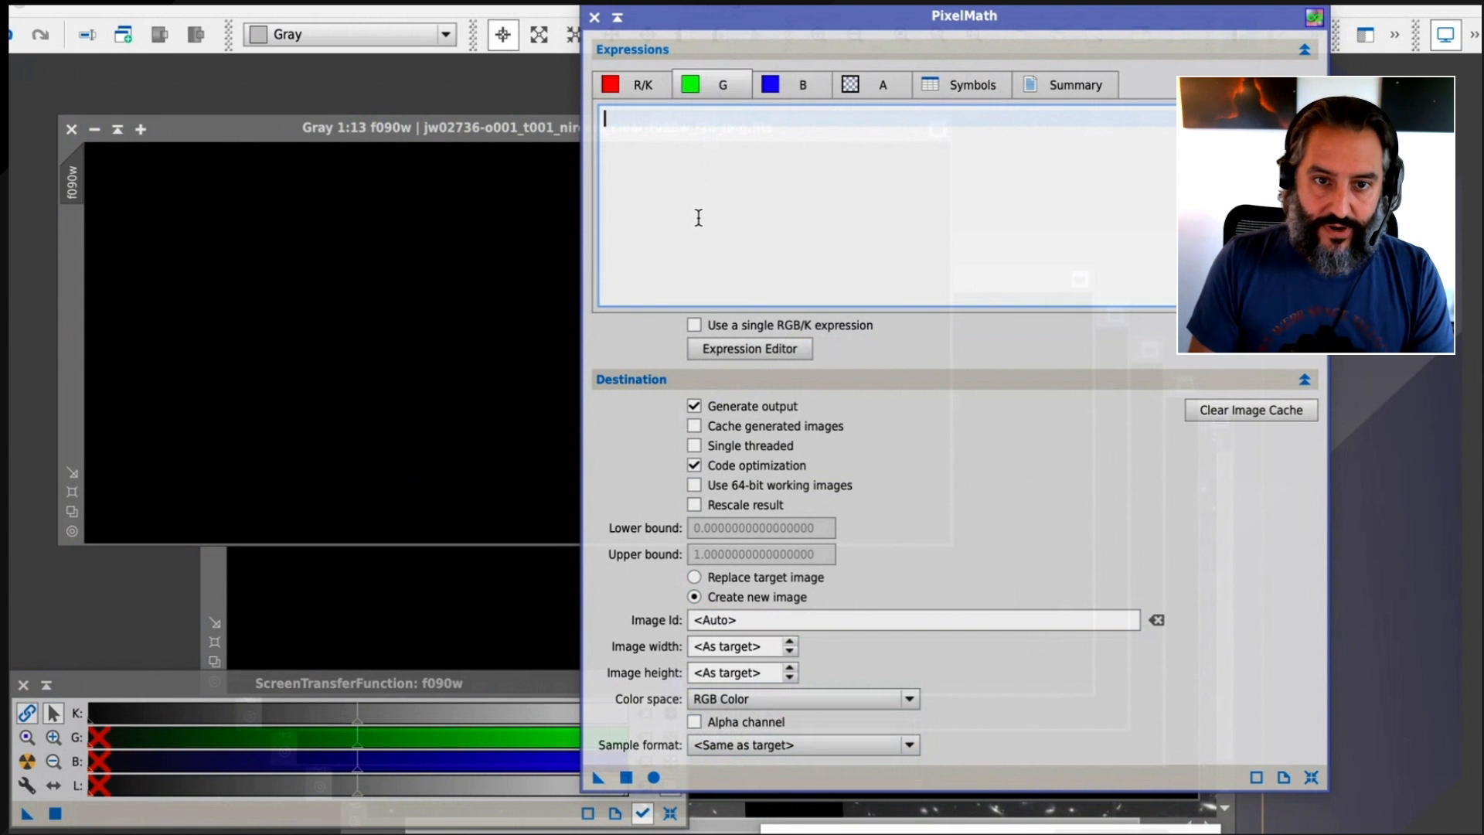
Set the green channel expression to (f277w+f200w)/2
text((f277w+f200w)/2)
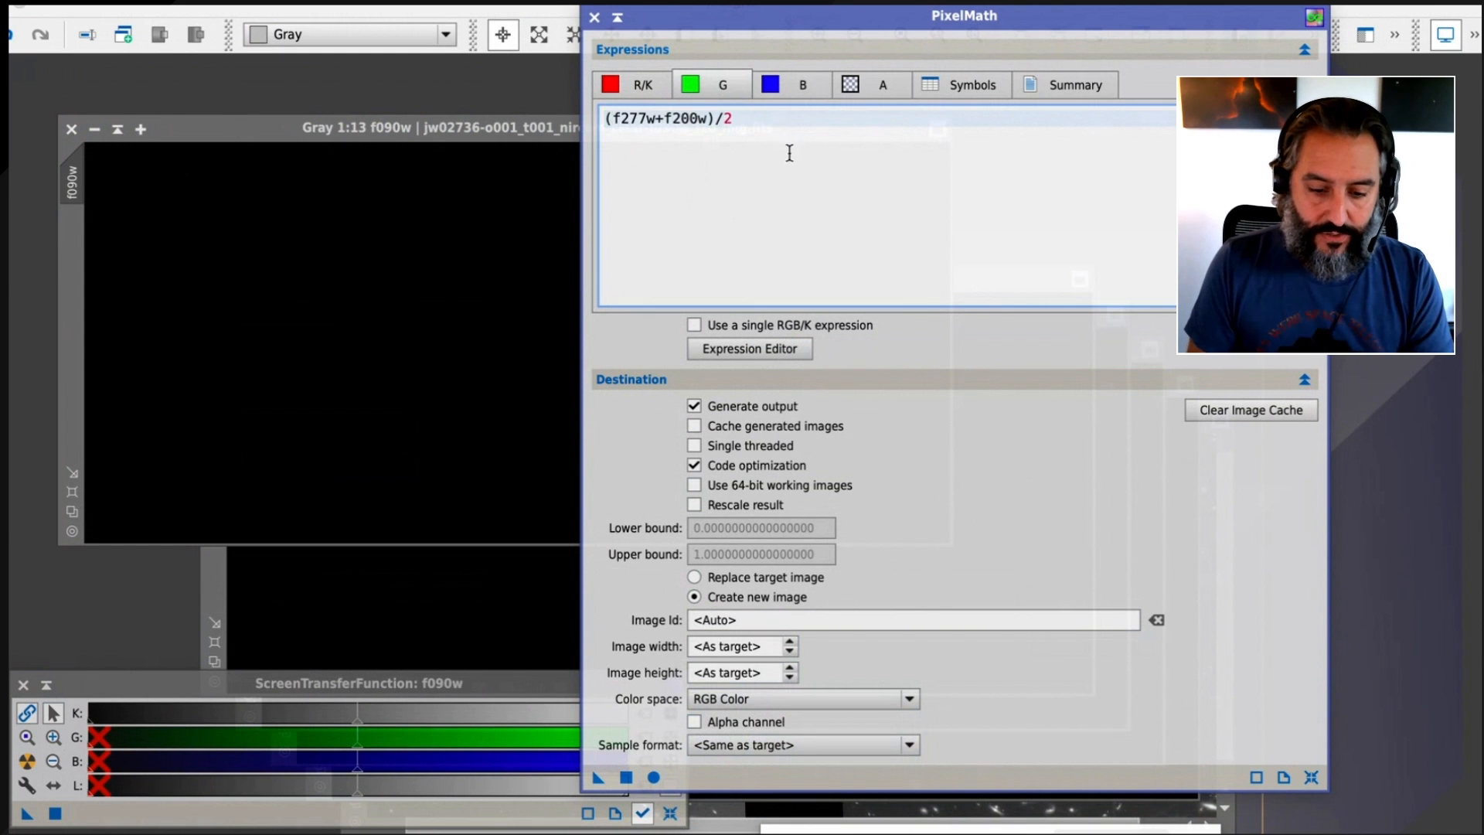
Set the blue channel expression to (f150w+f090w)/2 and apply PixelMath globally to generate the RGB image
click(801, 78)
text((f150w+f090w)/2)
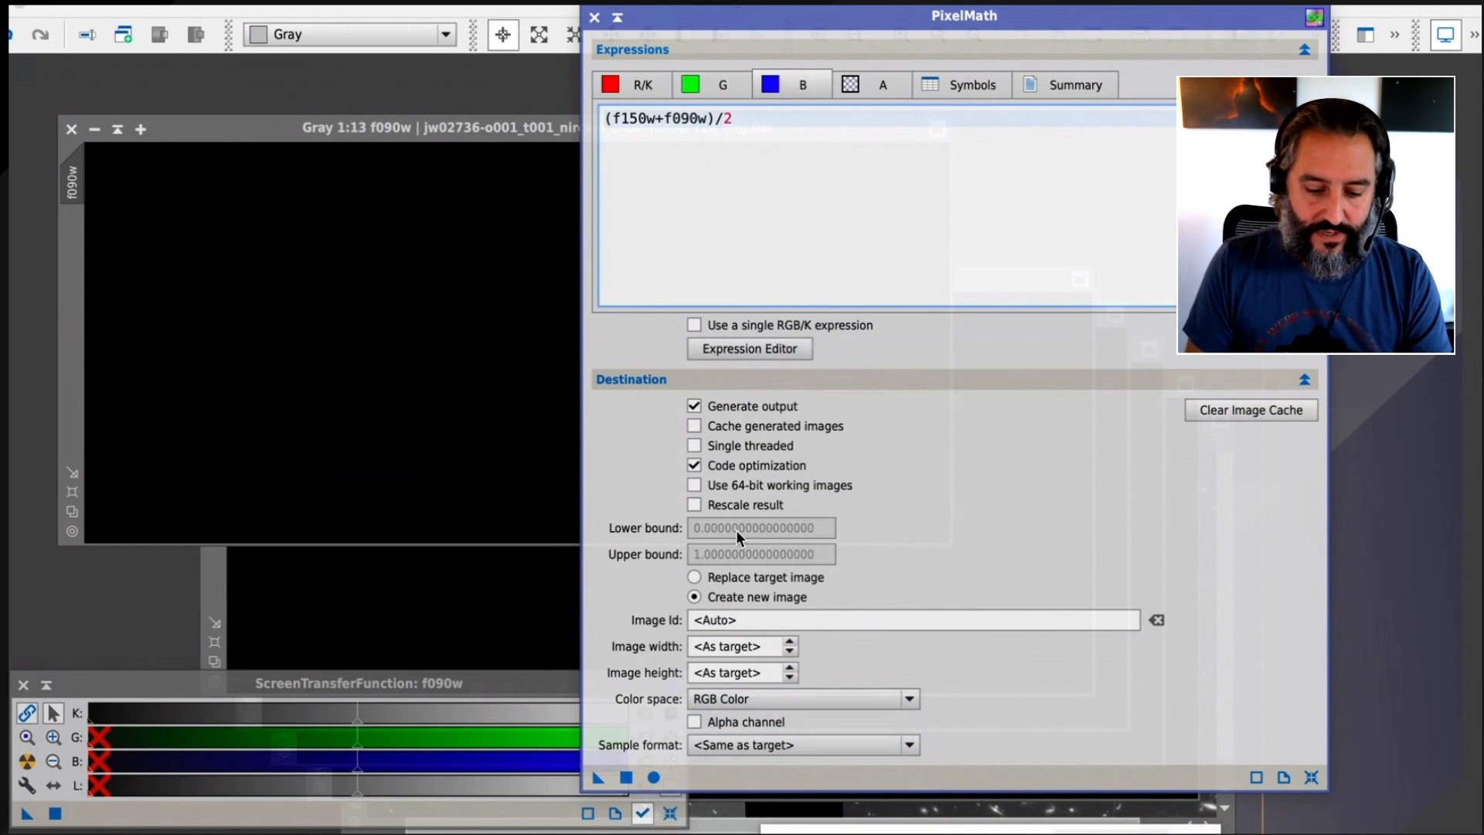
click(626, 777)
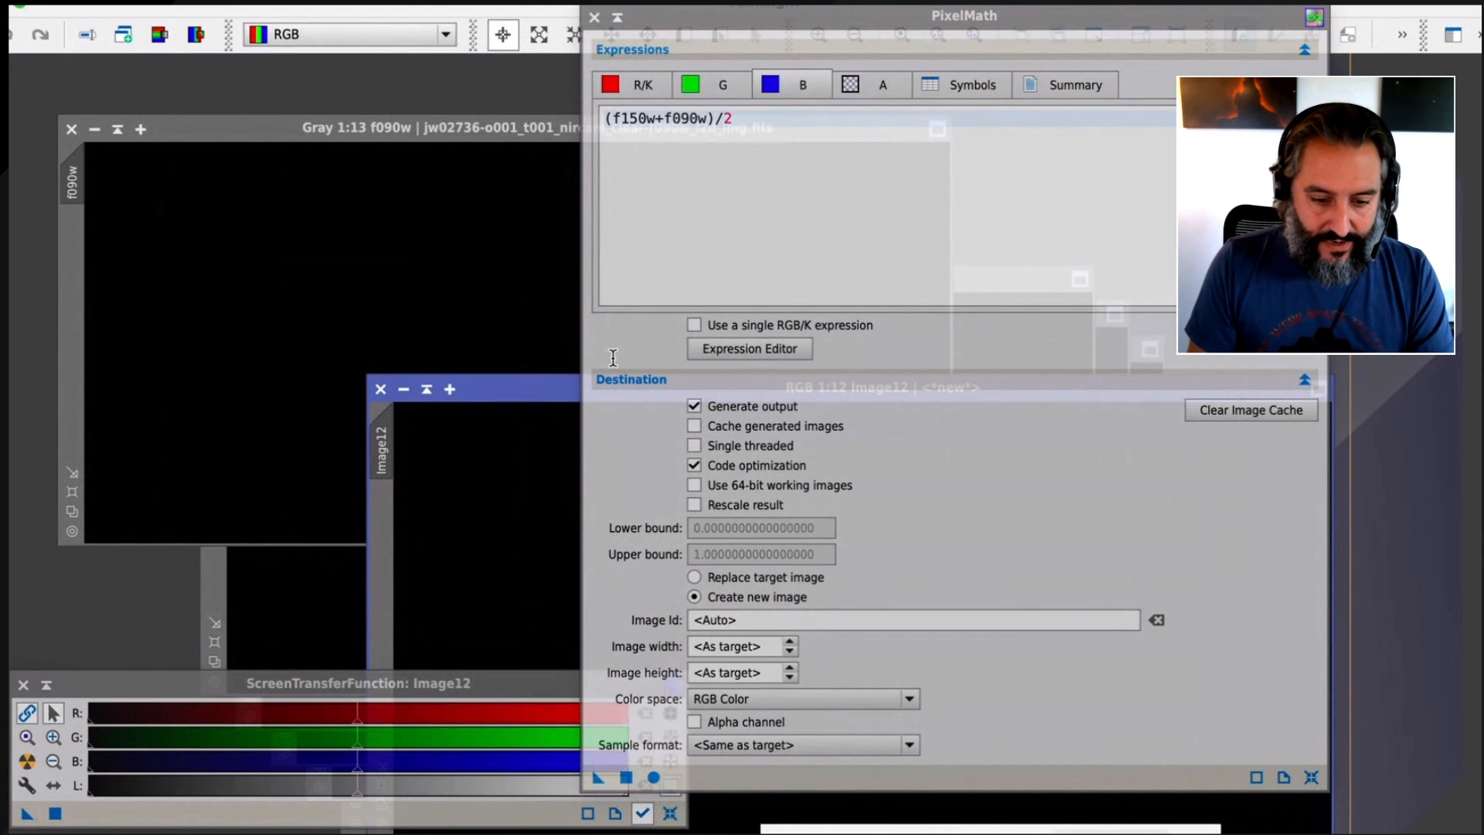
Close PixelMath, enlarge the new RGB image window in clear space and reposition the ScreenTransferFunction window
click(594, 17)
drag(644, 386, 440, 92)
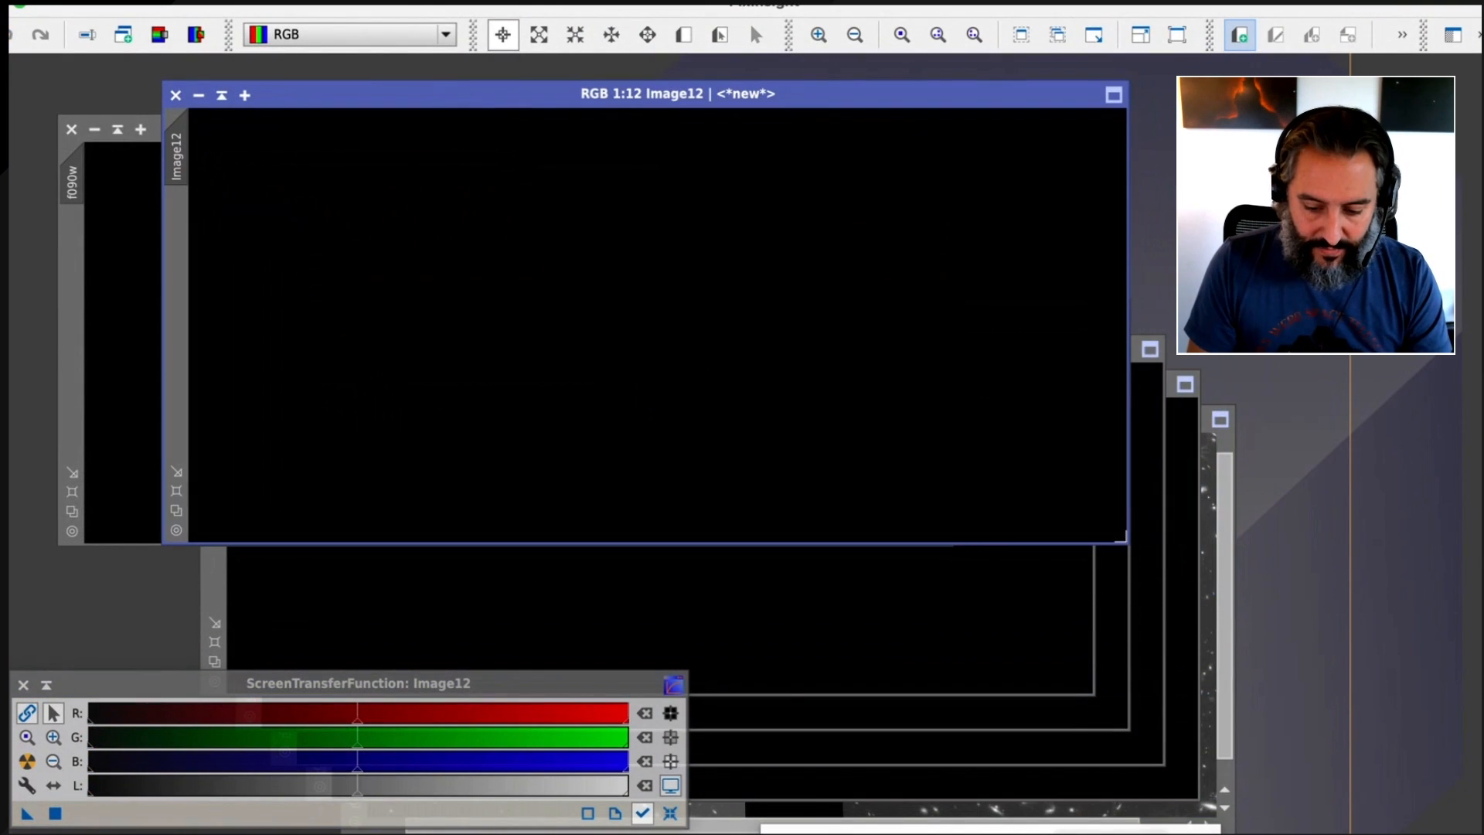
drag(1126, 540, 1271, 667)
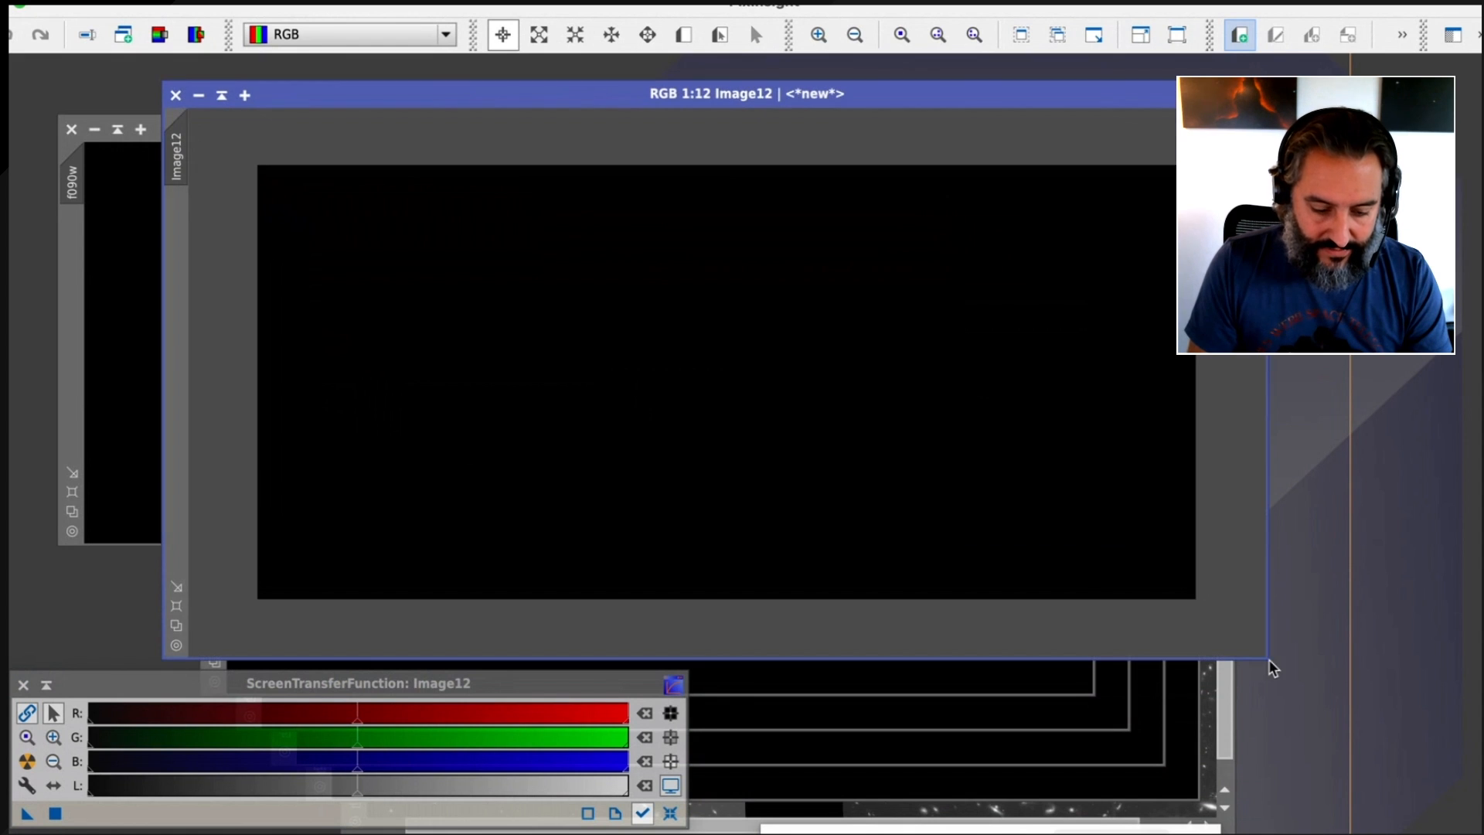
drag(56, 688, 97, 685)
Auto-stretch the RGB image's display with linked channels and enable 24-bit screen transfer lookup tables
click(322, 477)
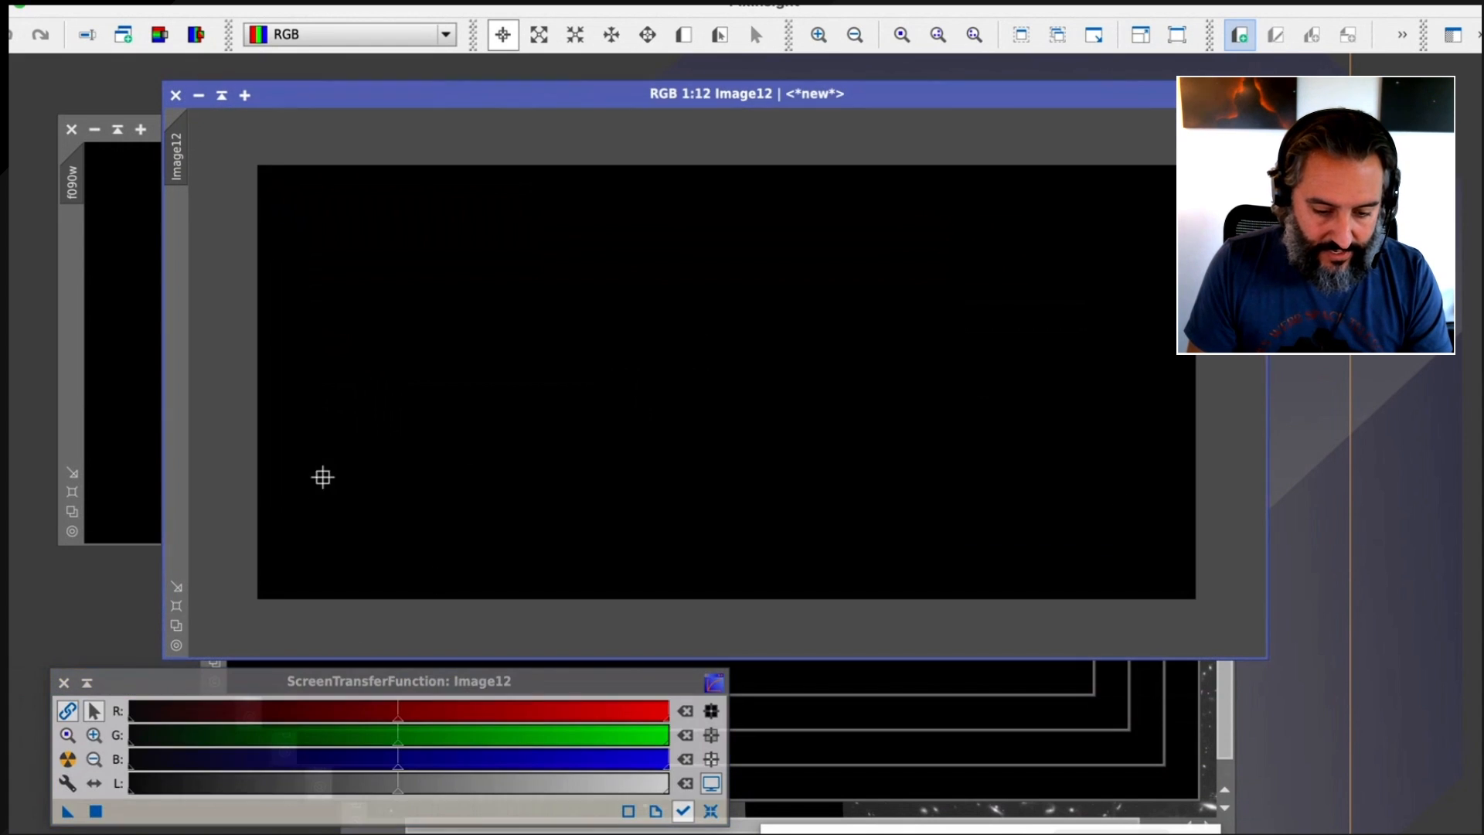
key(ctrl+a)
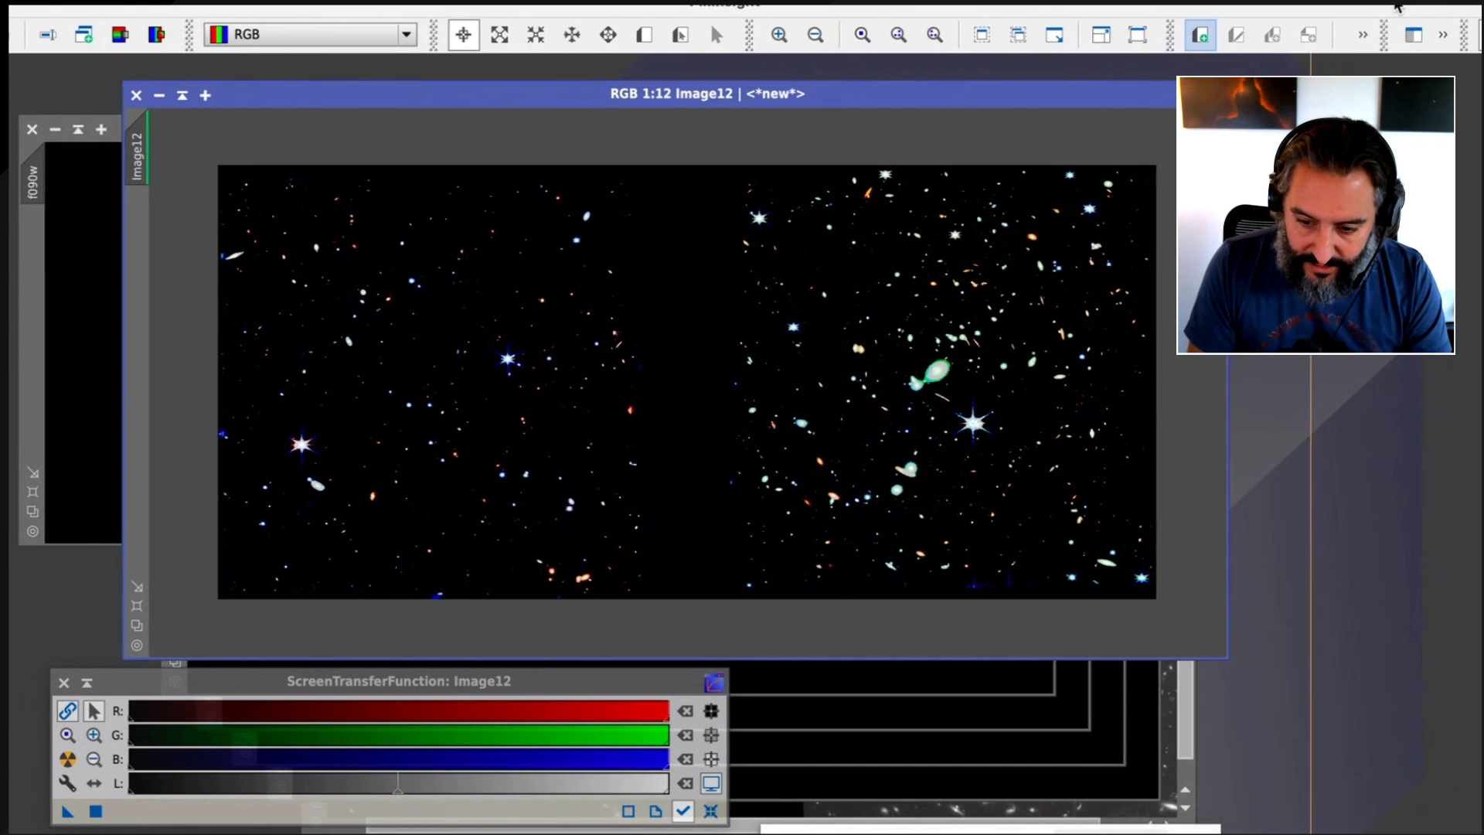
drag(1387, 6, 1332, 6)
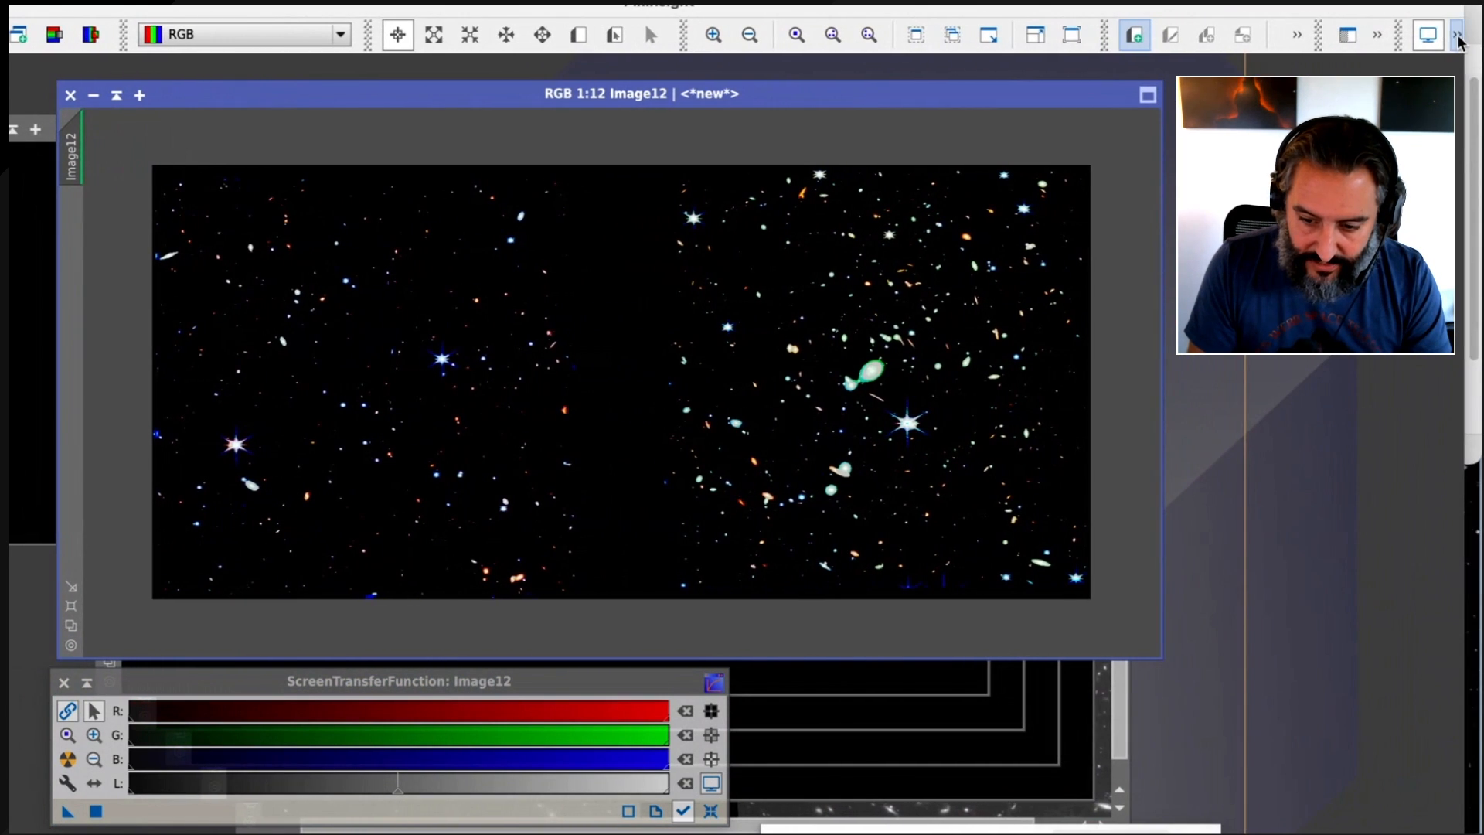
click(1459, 39)
click(1418, 35)
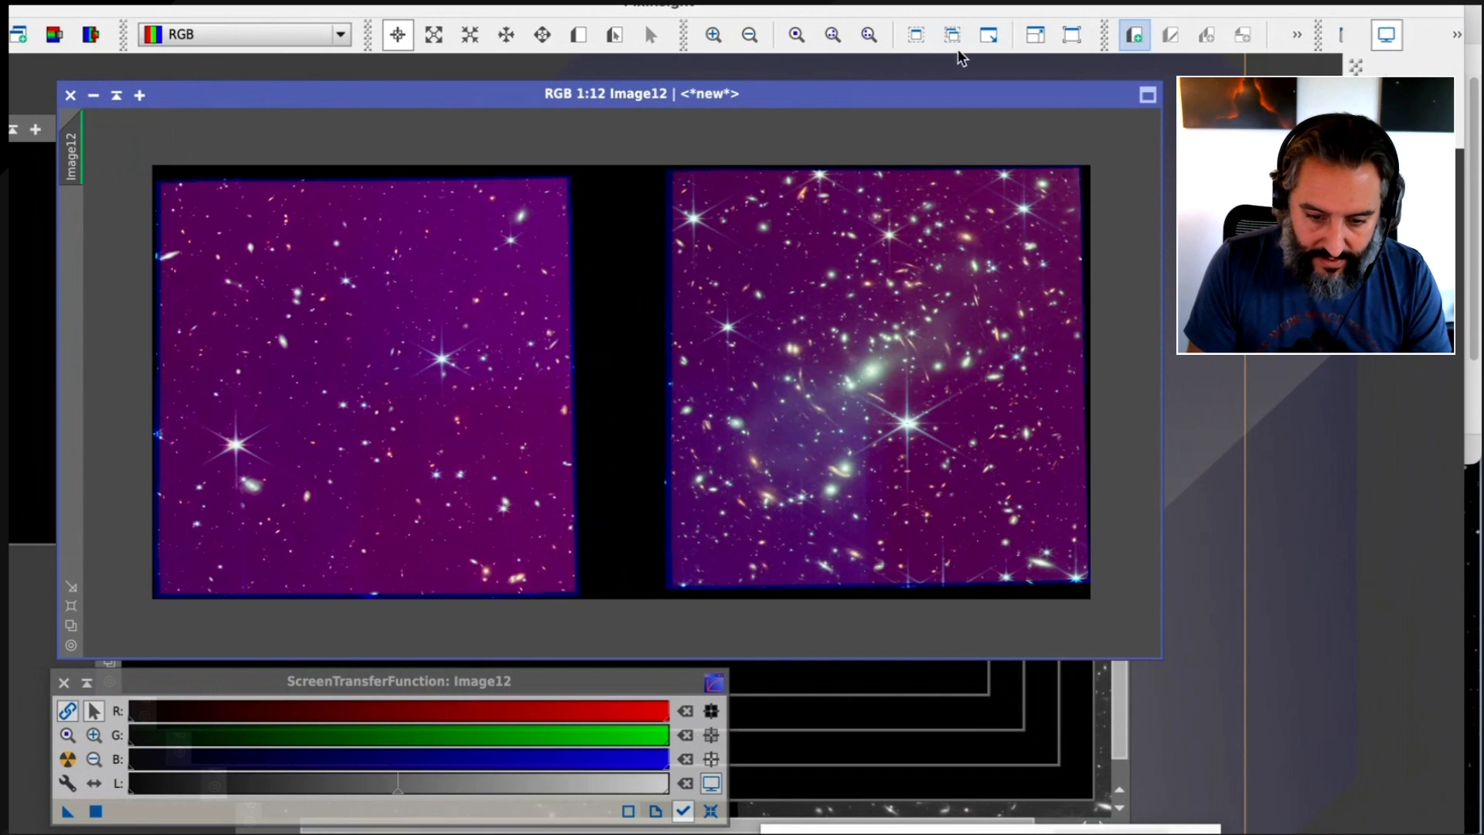
drag(940, 11, 958, 11)
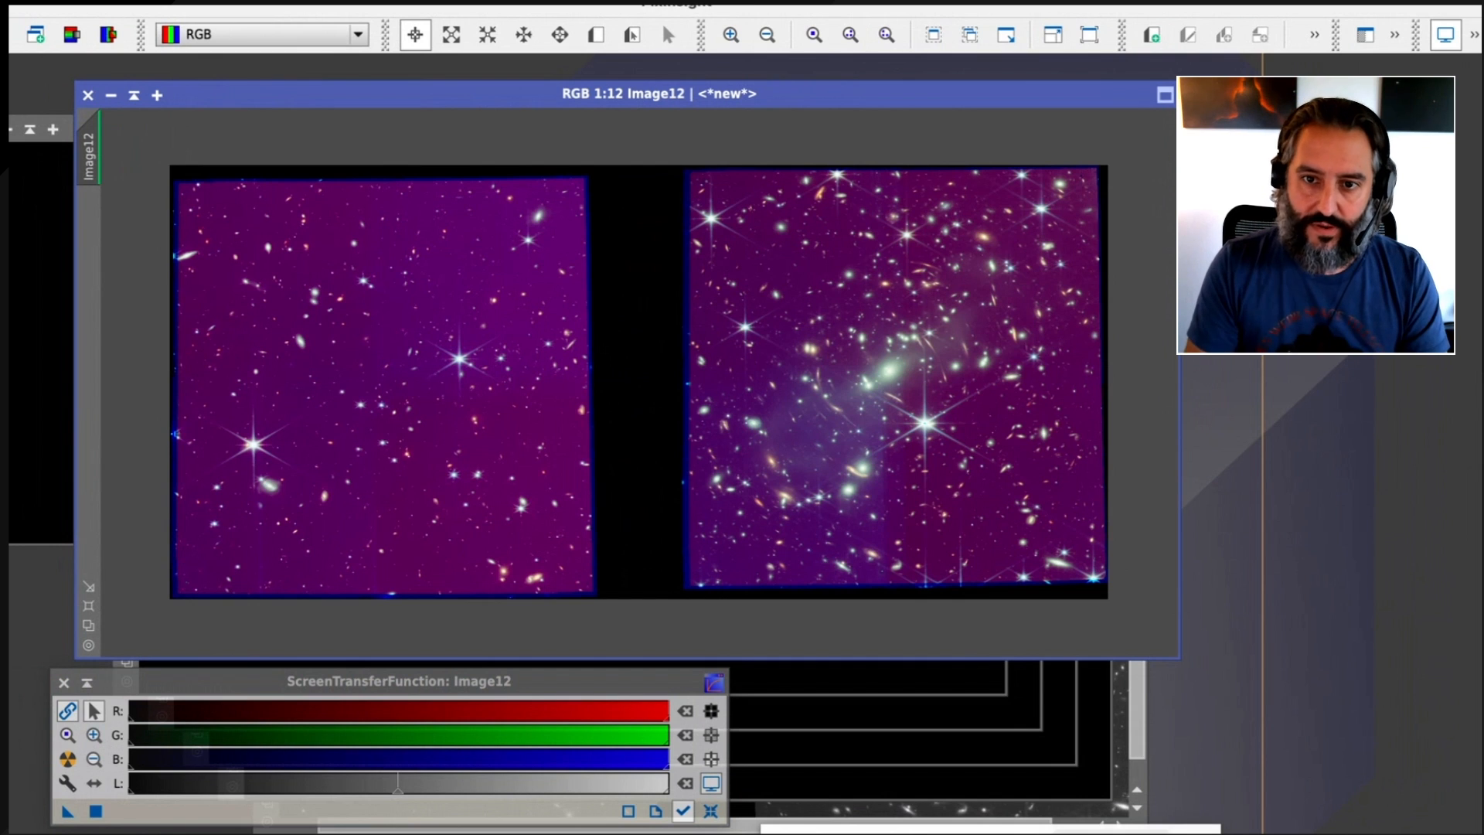
Unlink the RGB channels in ScreenTransferFunction and auto-stretch the color image again
click(68, 711)
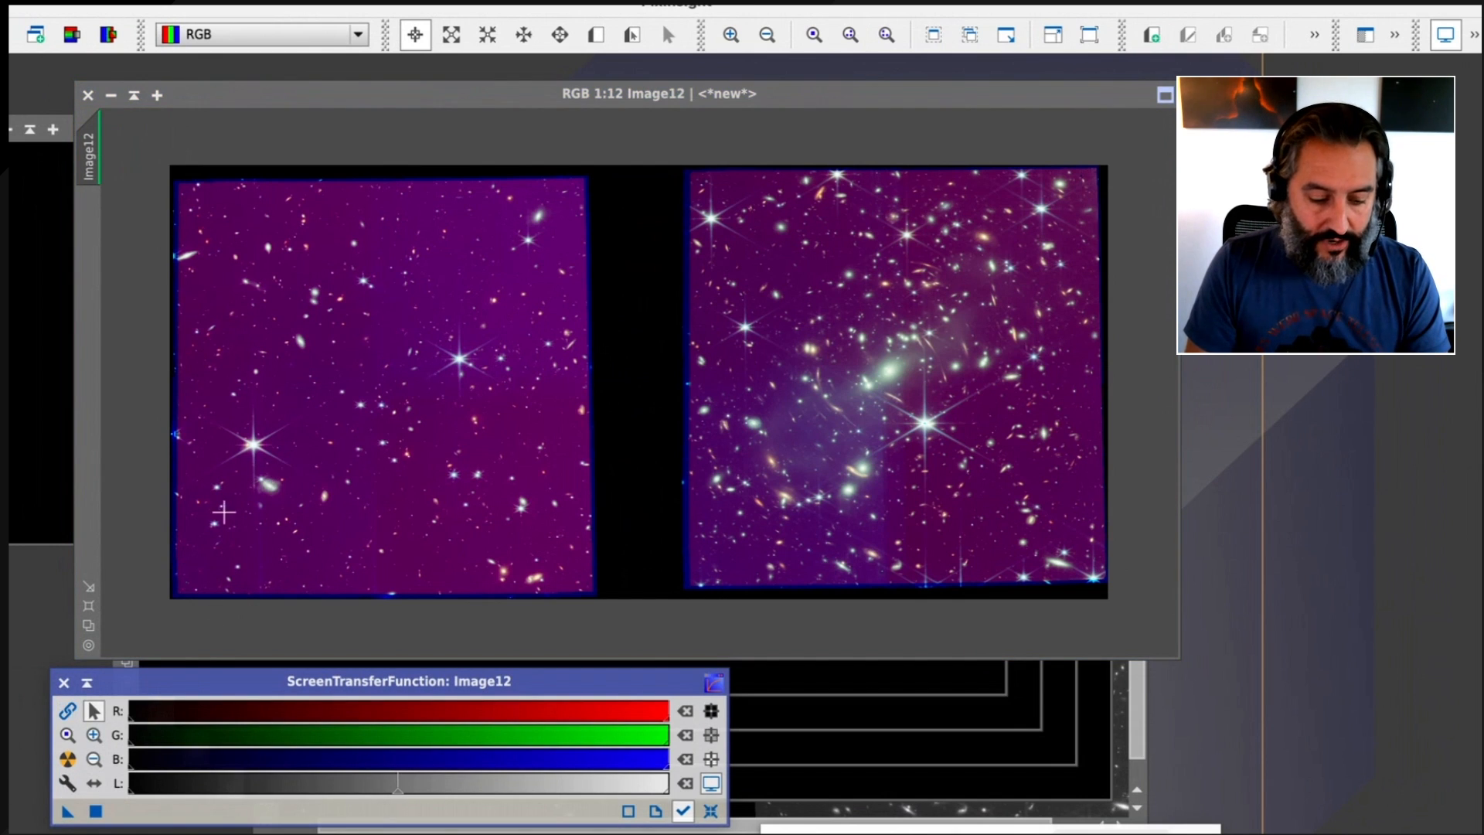
click(517, 369)
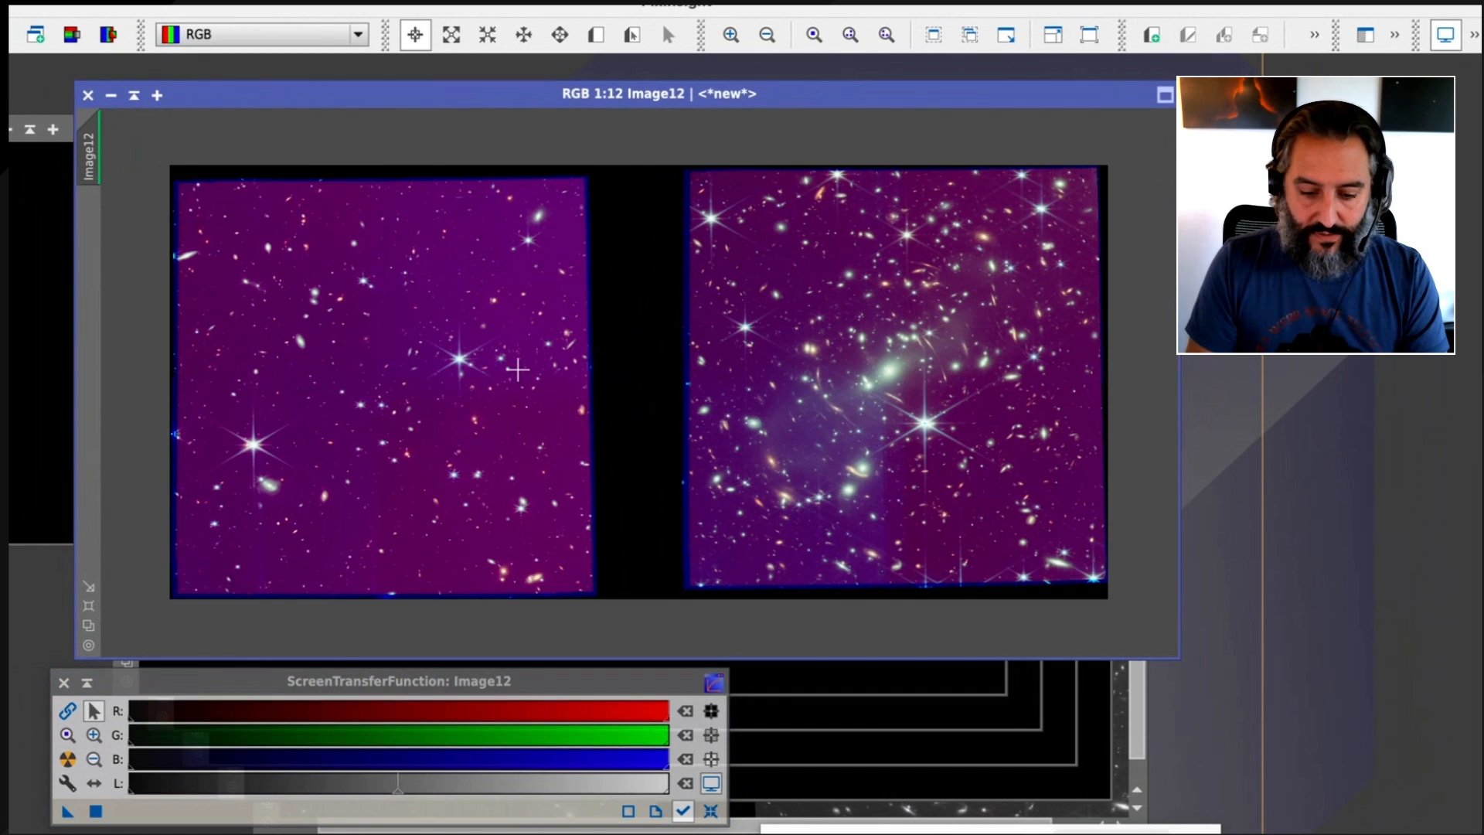
key(ctrl+a)
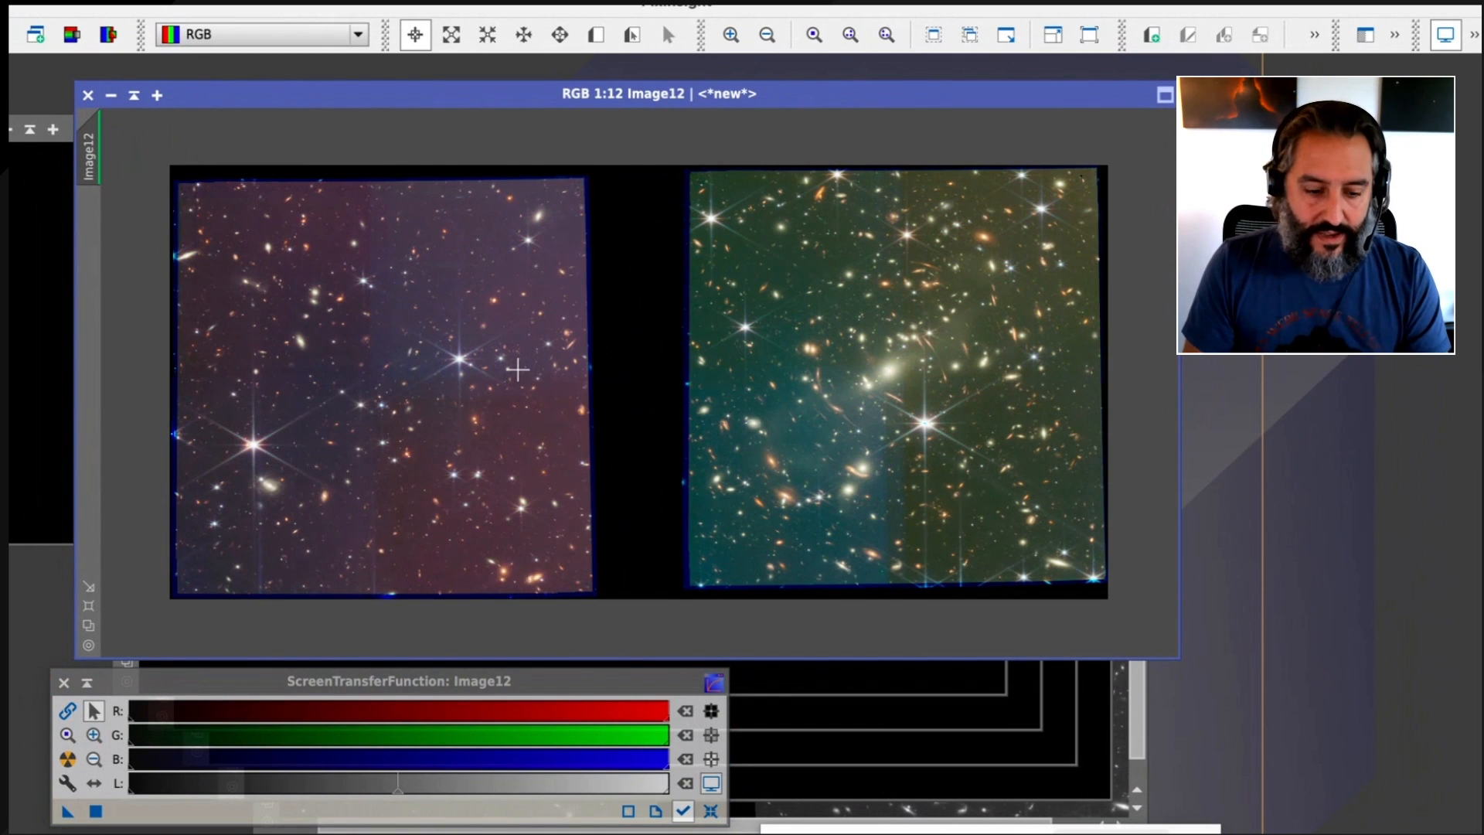
drag(635, 93, 626, 83)
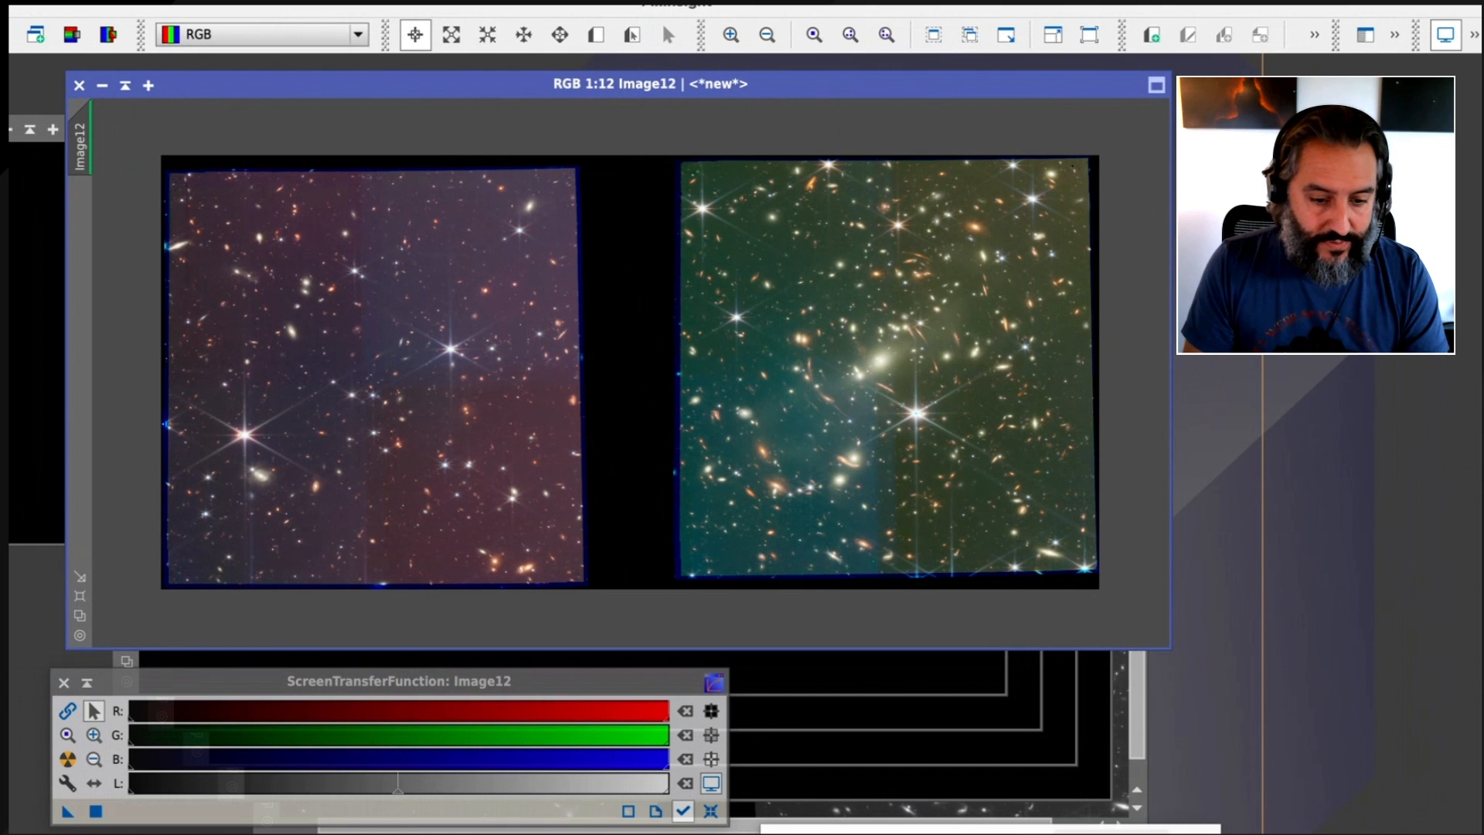
Crop the RGB image with DynamicCrop to the field containing the galaxy cluster, 4692 by 4710 pixels, and close the process
click(520, 2)
mouse_move(525, 108)
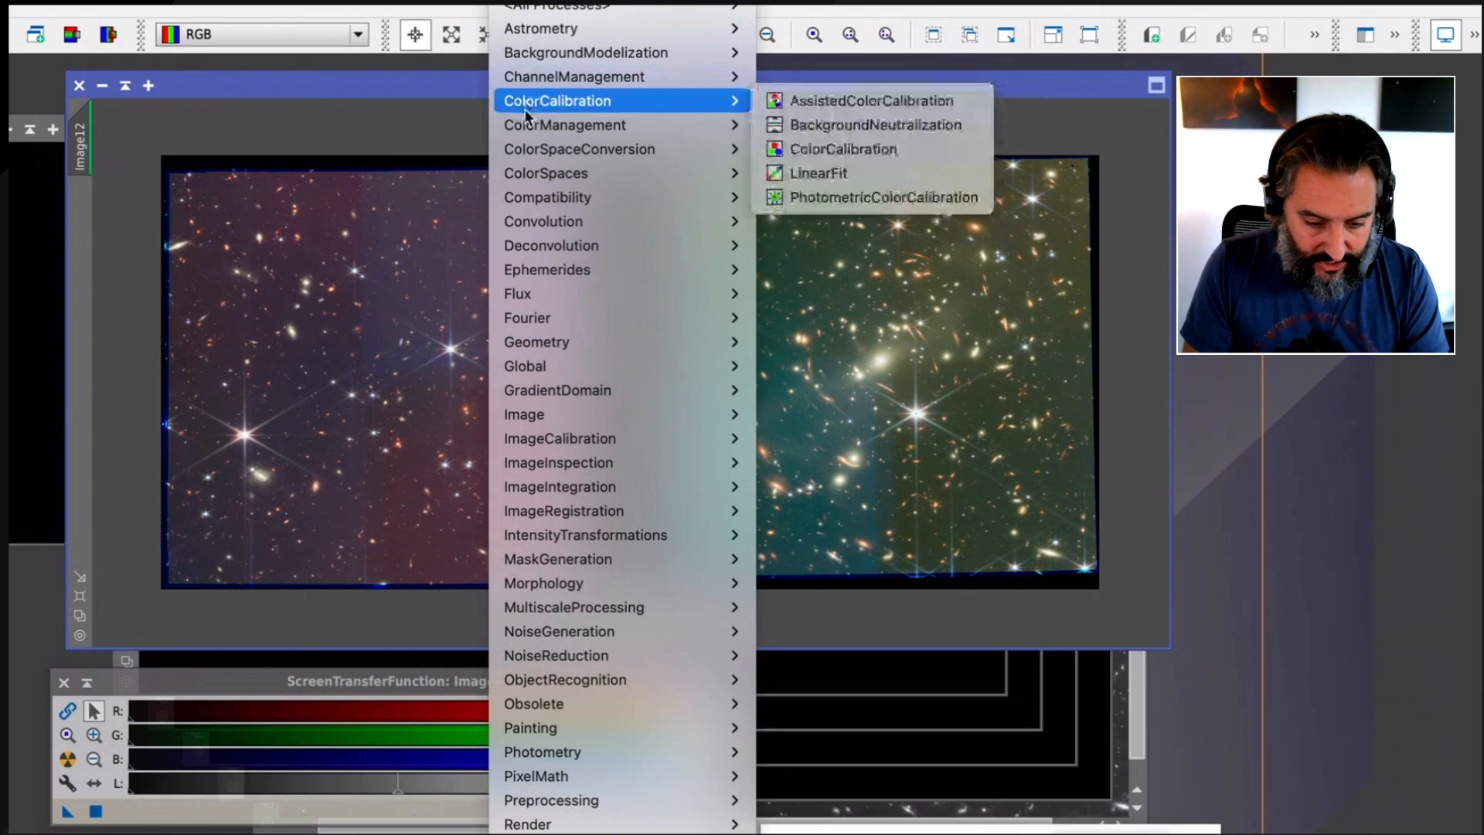
mouse_move(588, 342)
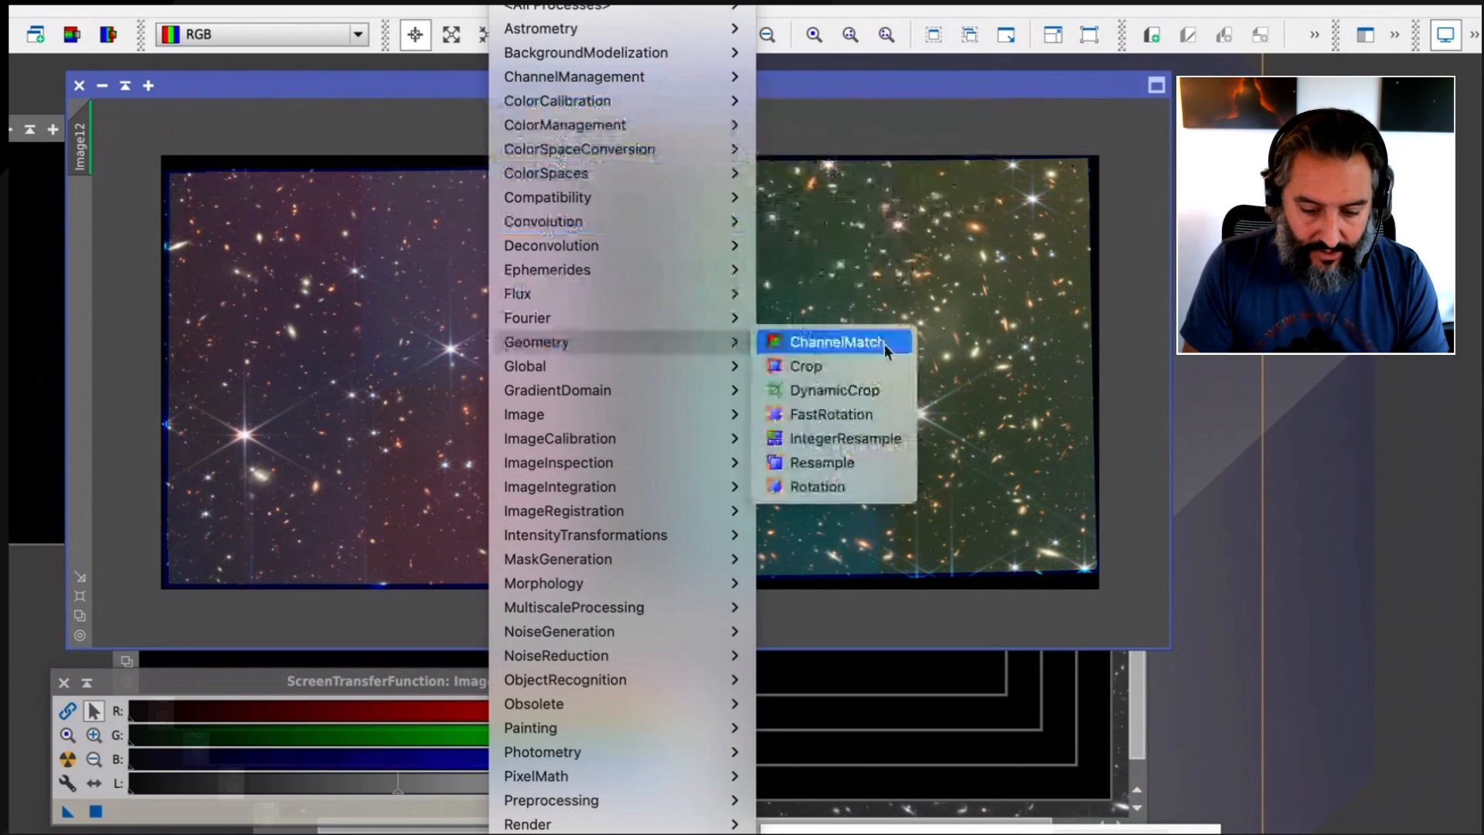
click(883, 389)
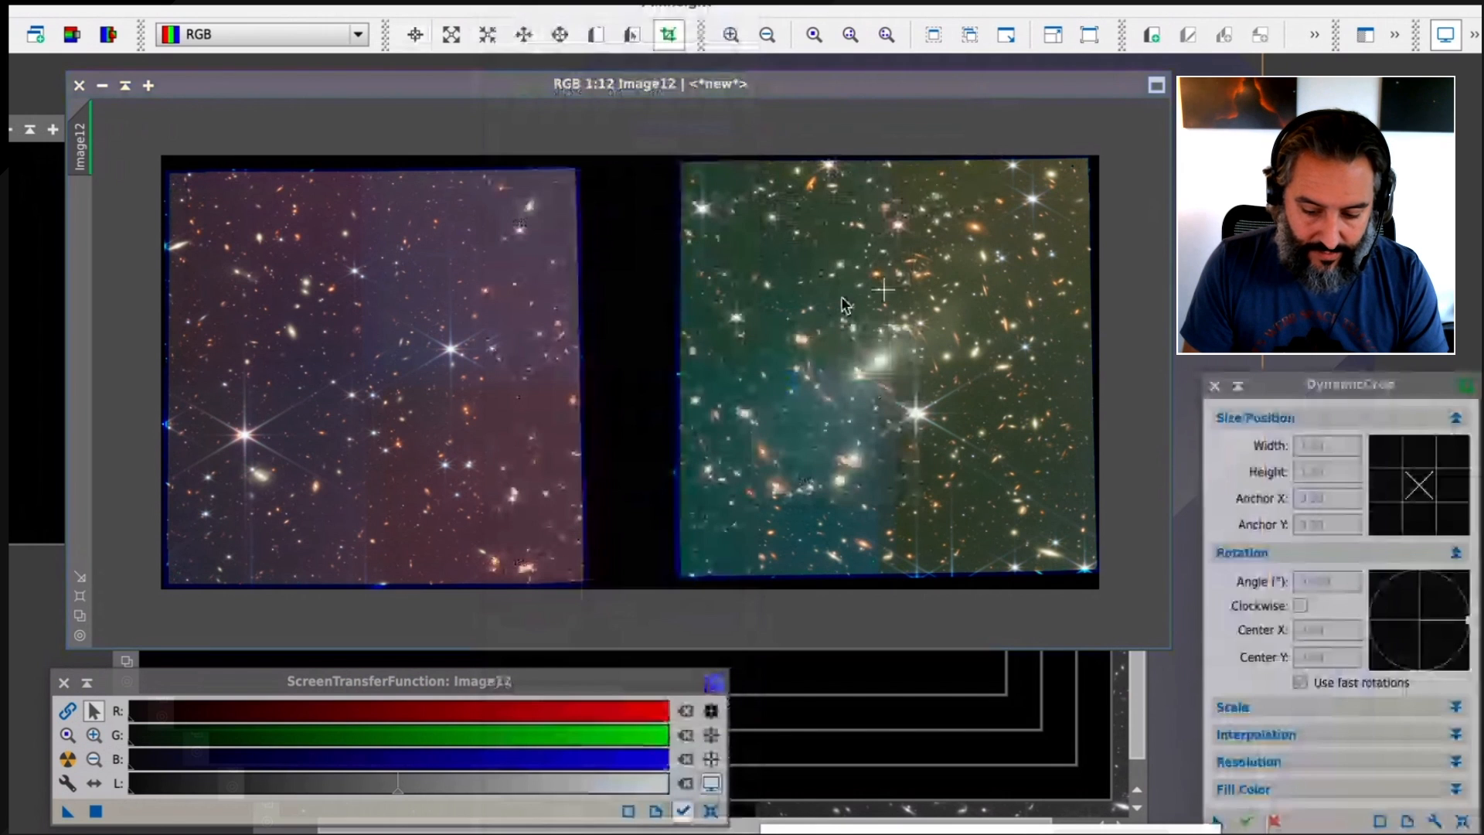
click(883, 290)
click(1462, 822)
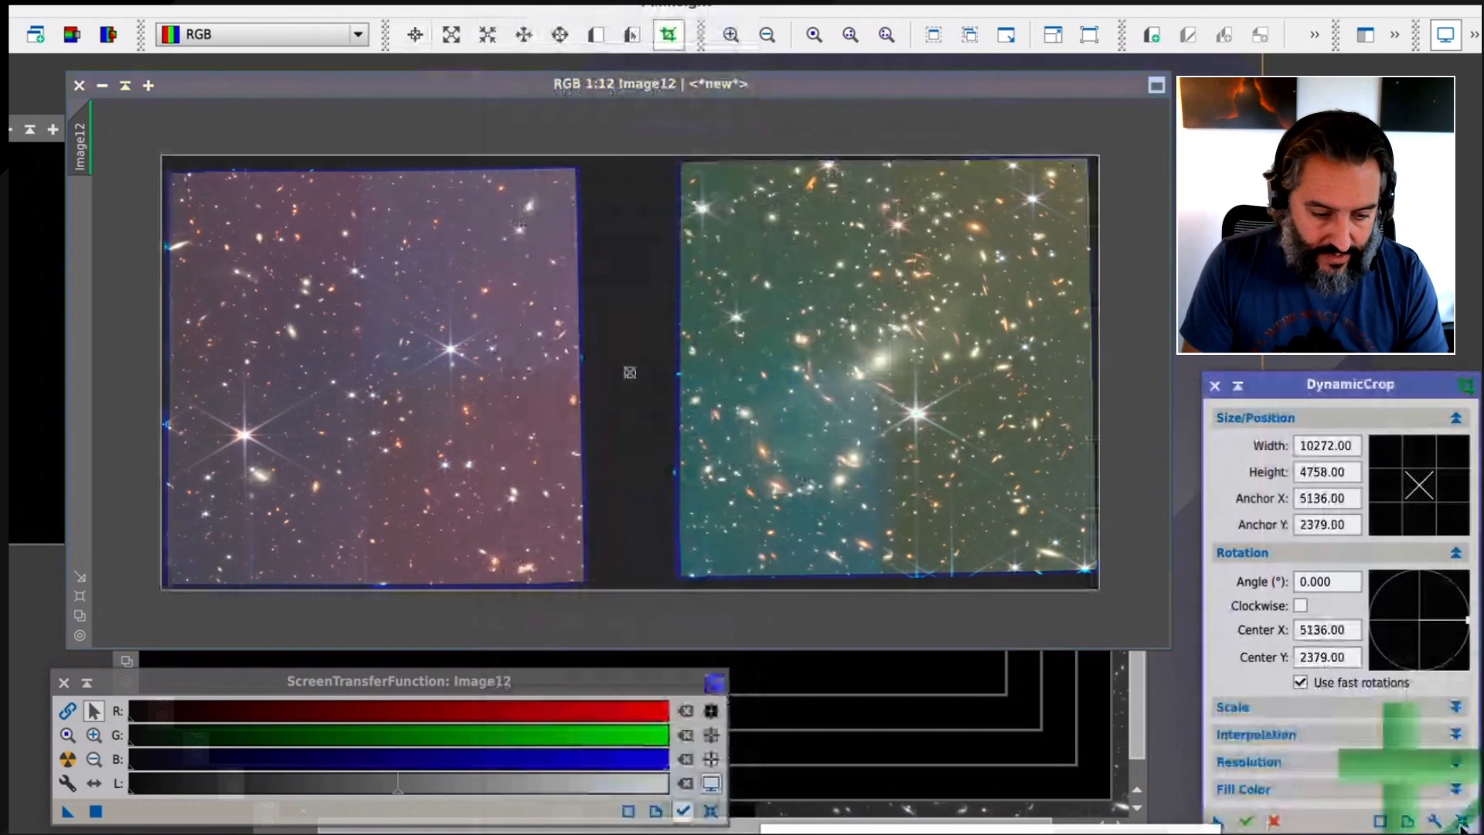
drag(162, 359, 672, 382)
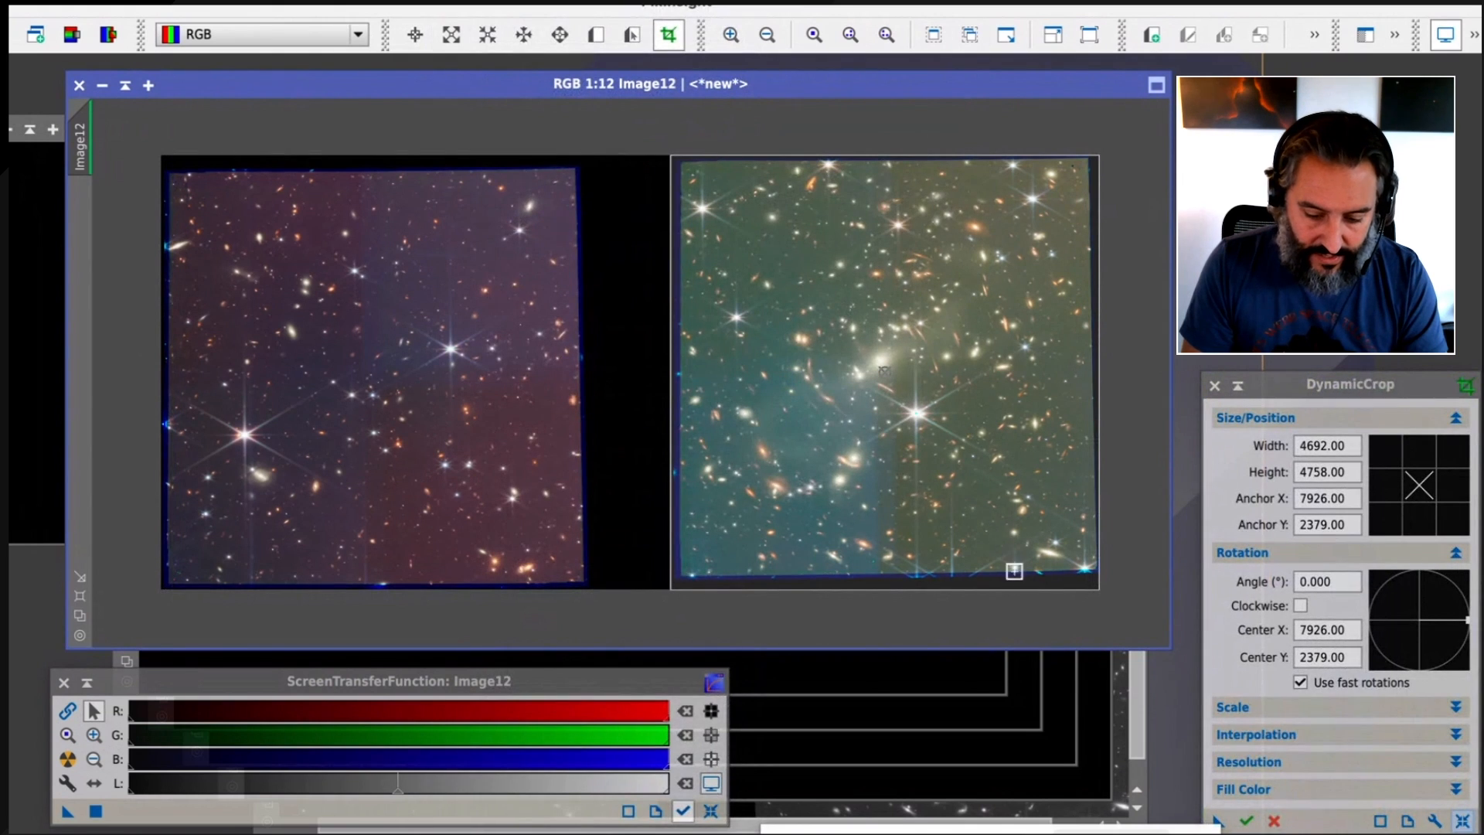
drag(956, 593, 956, 588)
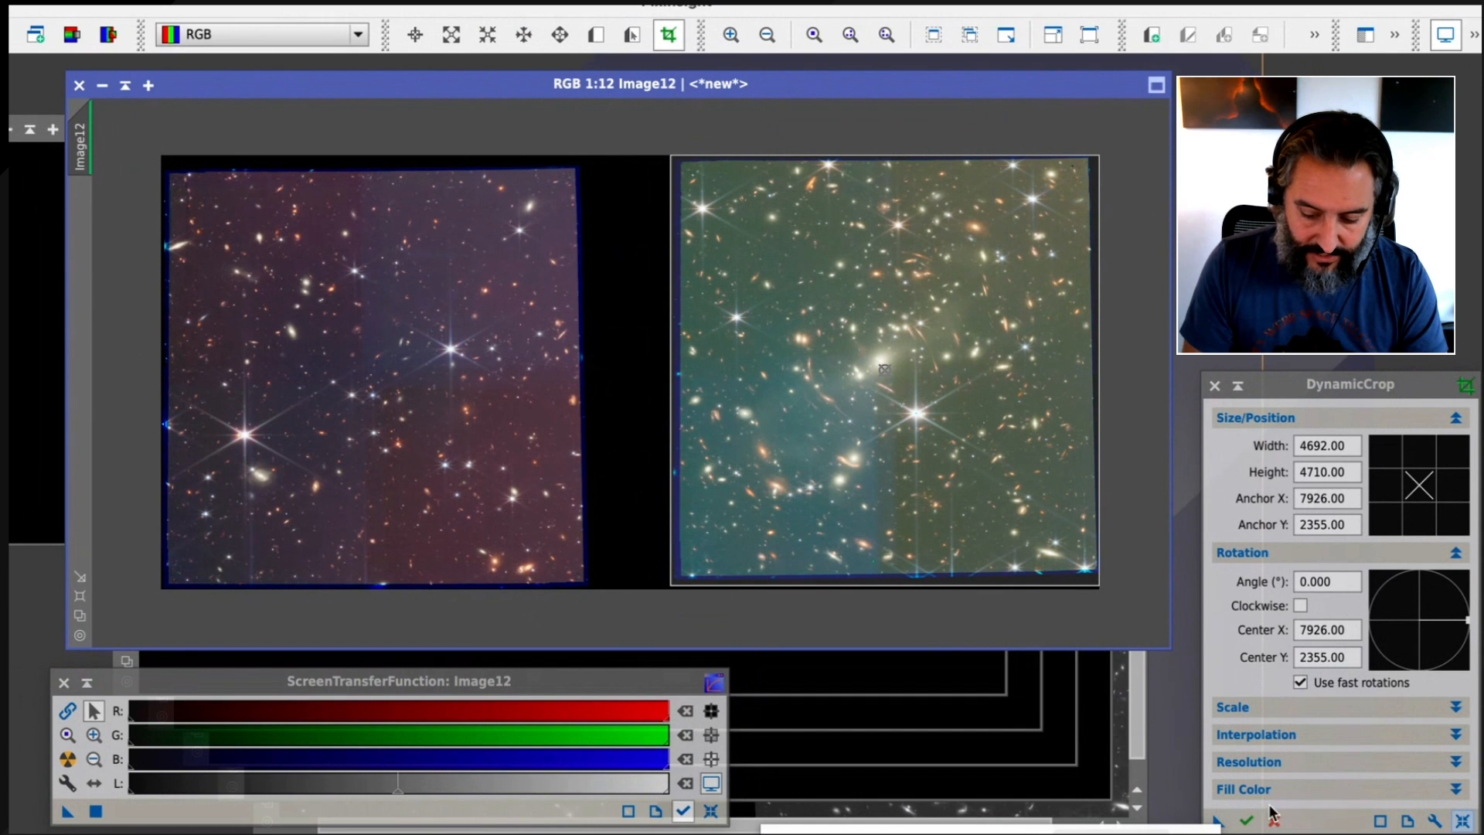
click(1247, 821)
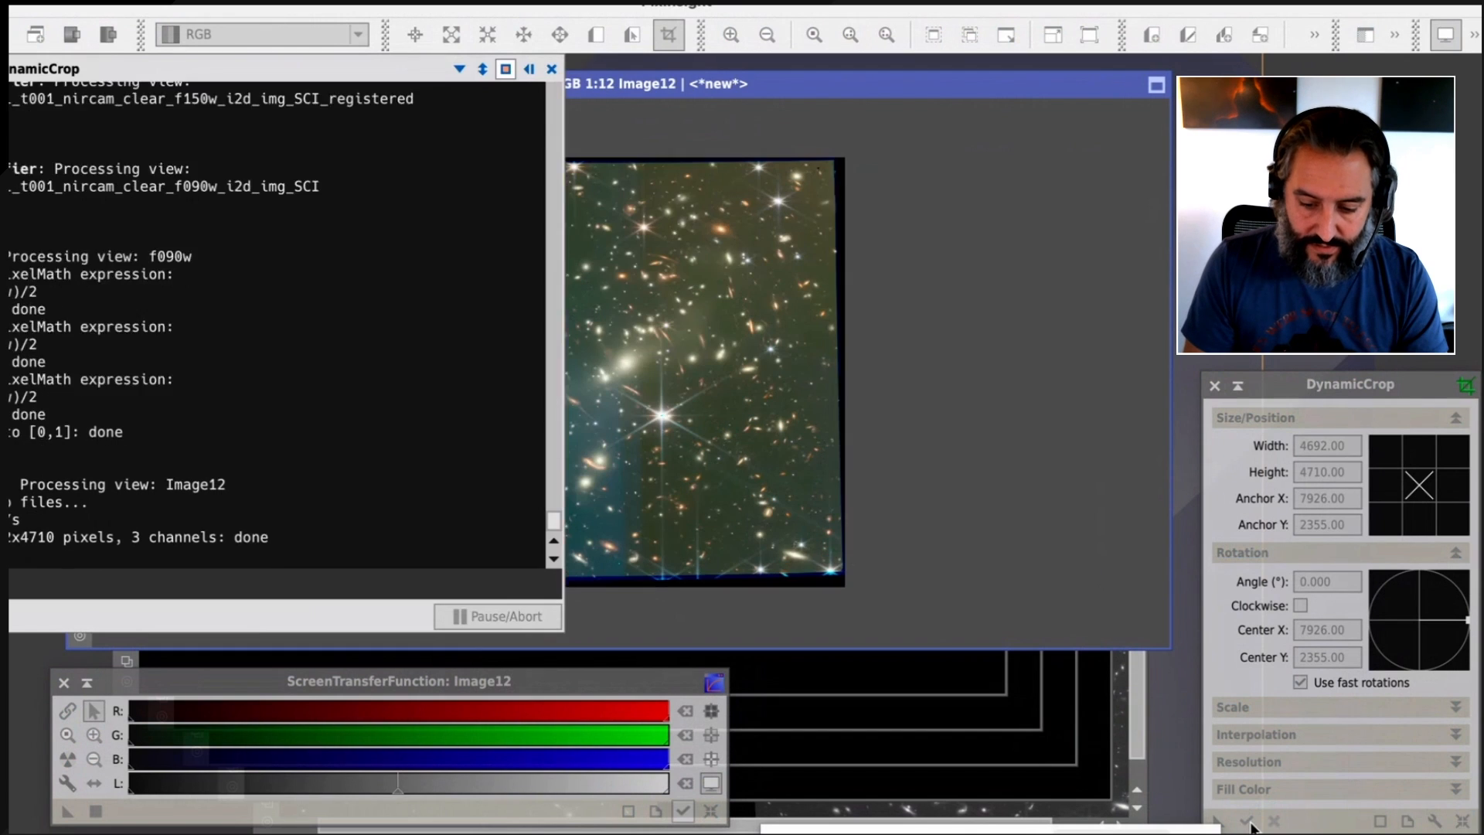
click(1214, 385)
Reapply the unlinked auto-stretch to the cropped image and inspect the cluster's central galaxies at 1:1
drag(769, 84, 795, 84)
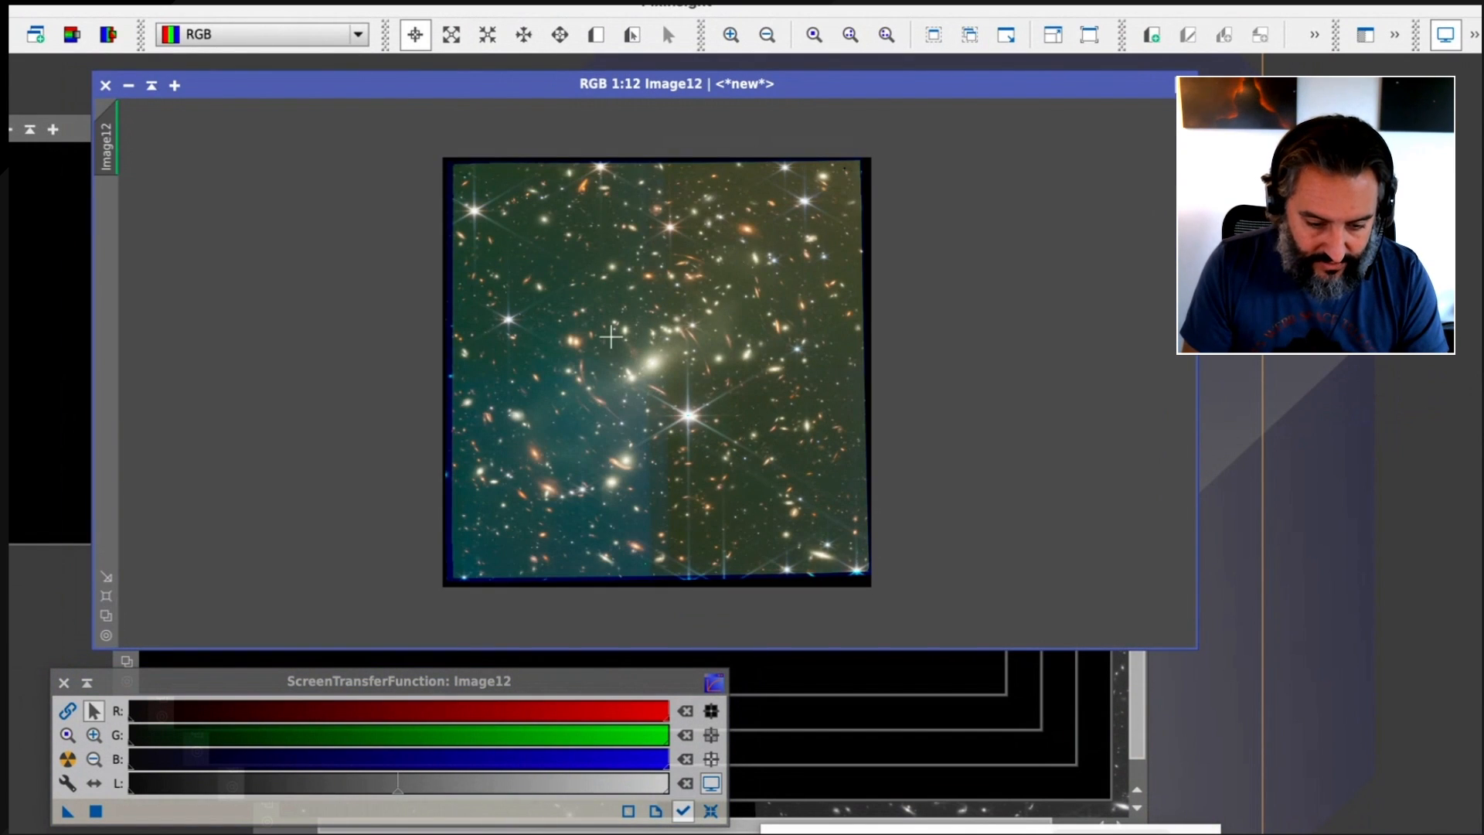
key(ctrl+a)
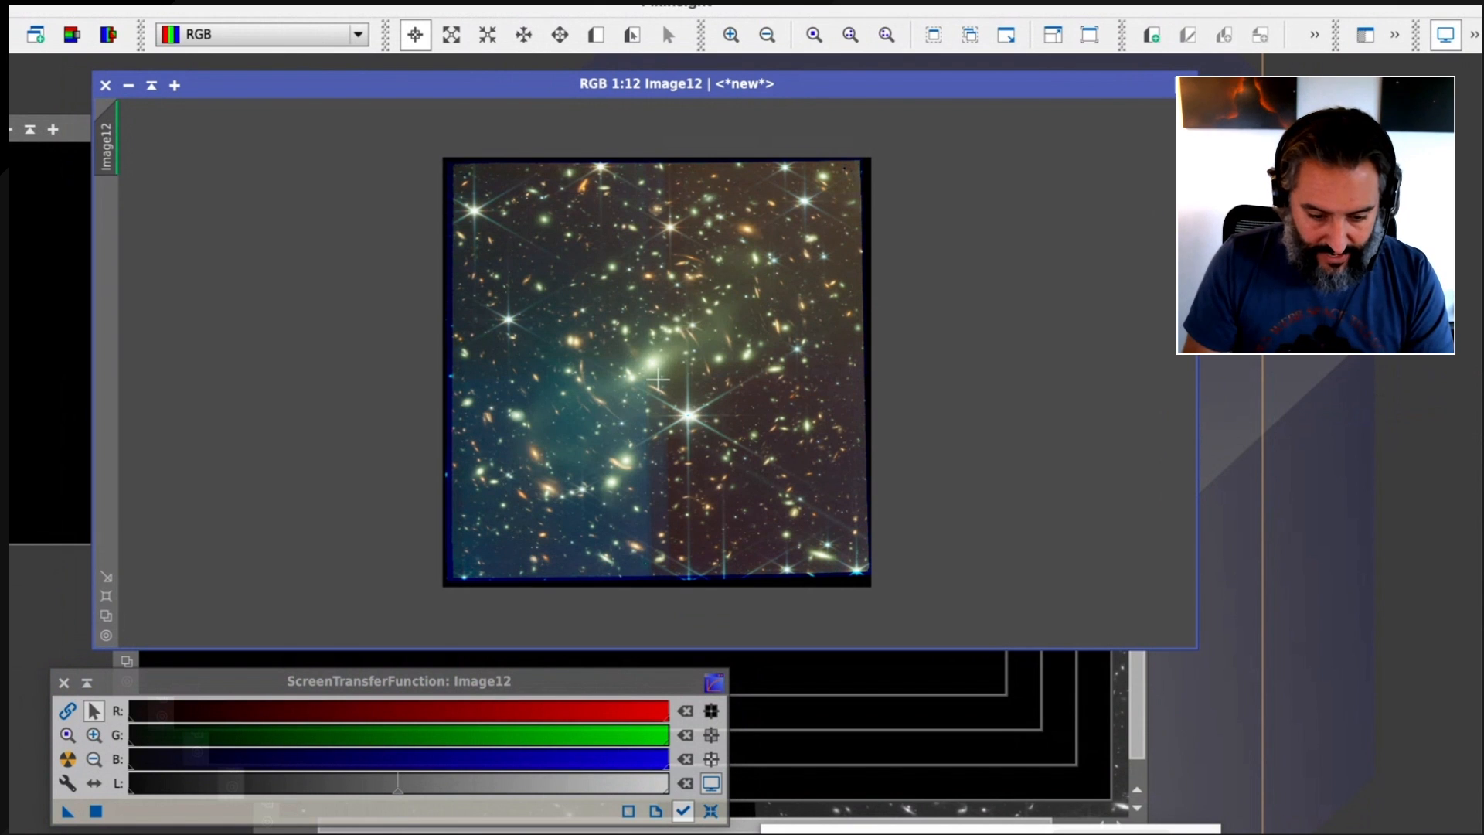
scroll(657, 381, up, 3)
scroll(658, 381, up, 3)
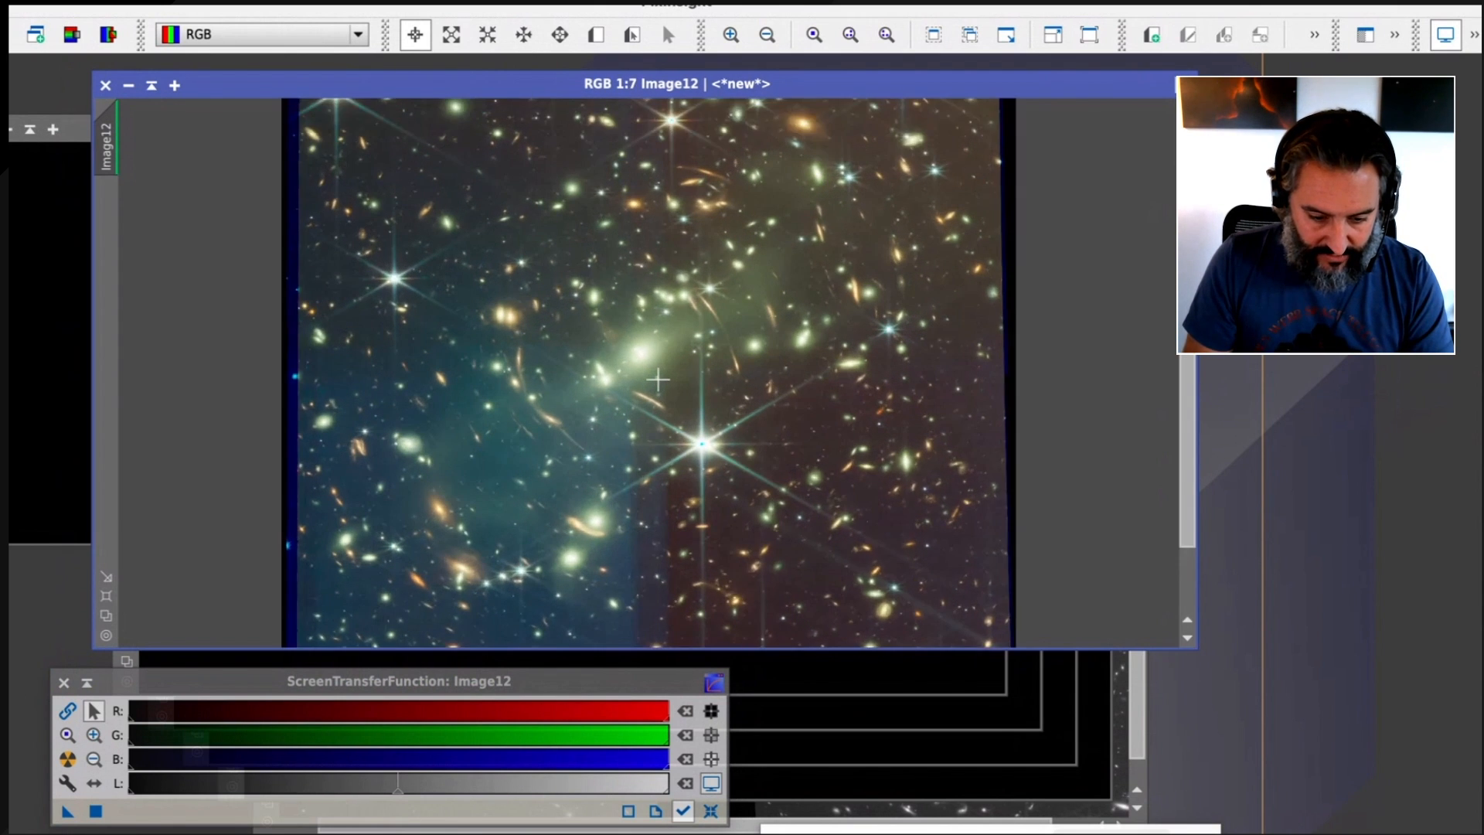
click(107, 635)
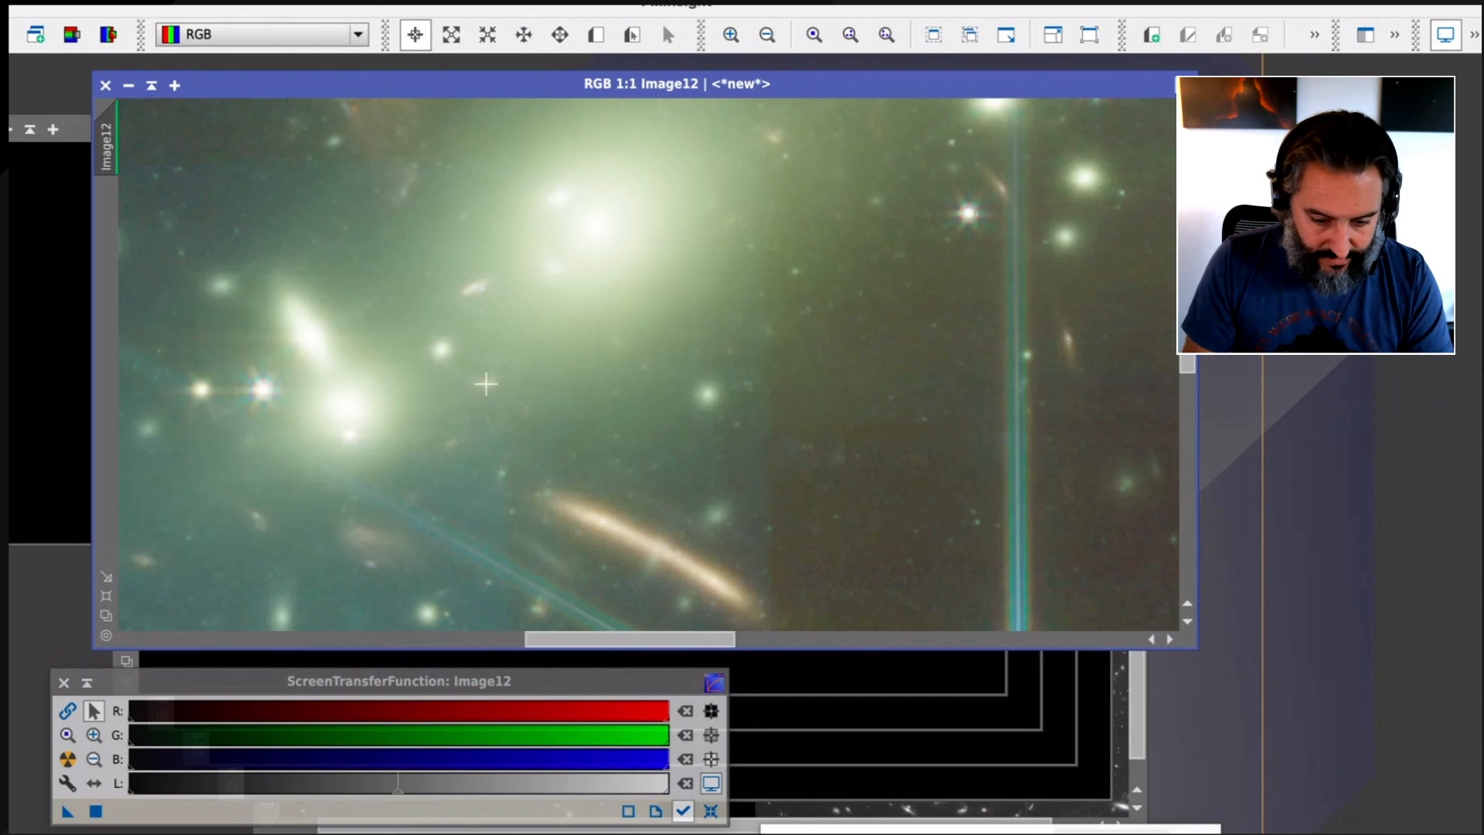
scroll(487, 382, down, 5)
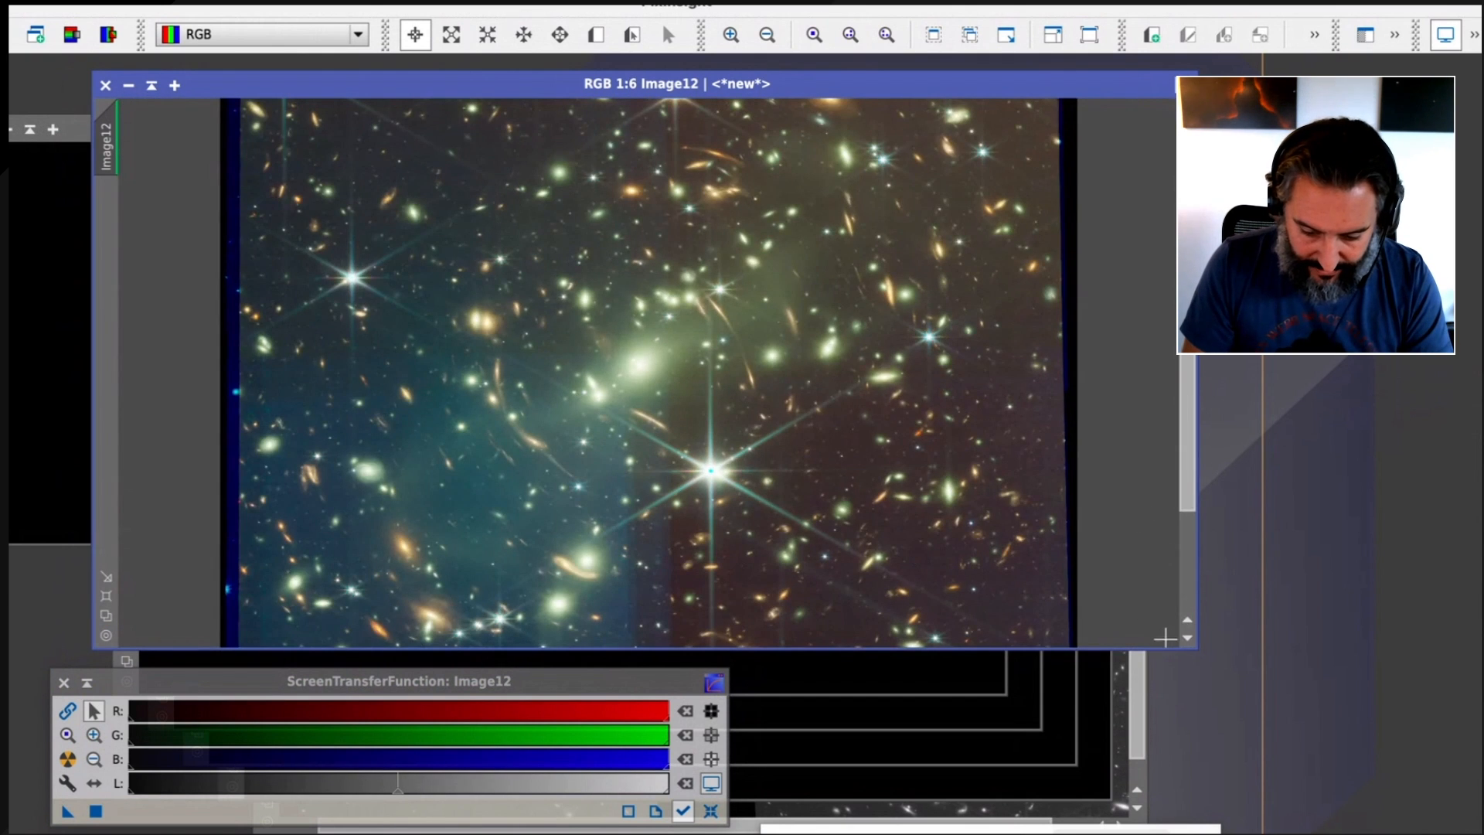
Extend the cropped image window's height and move the window clear of the f090w image
drag(1166, 647, 1165, 817)
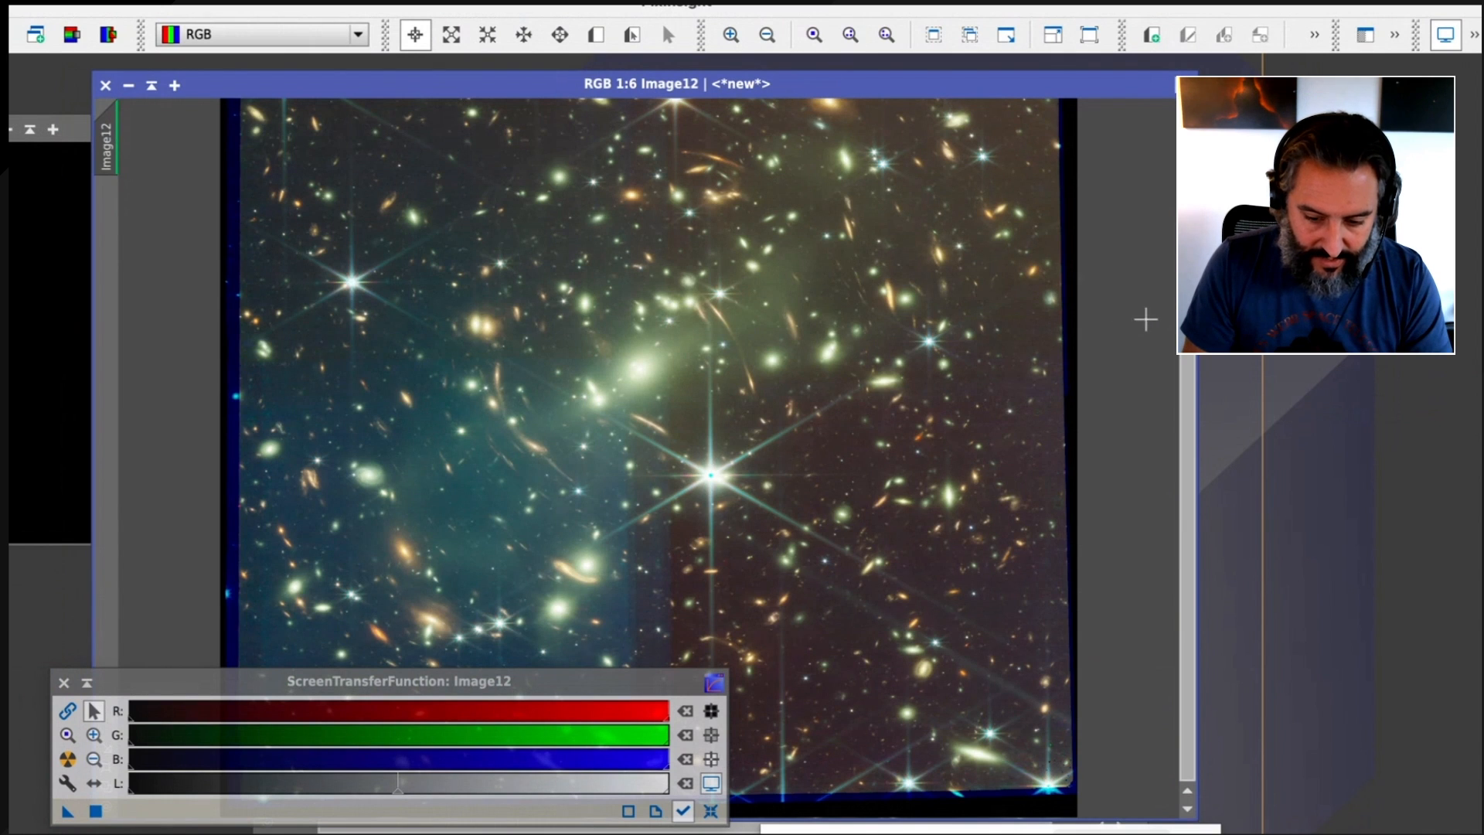
mouse_move(1188, 345)
mouse_down()
mouse_move(1188, 239)
mouse_move(1188, 349)
mouse_up()
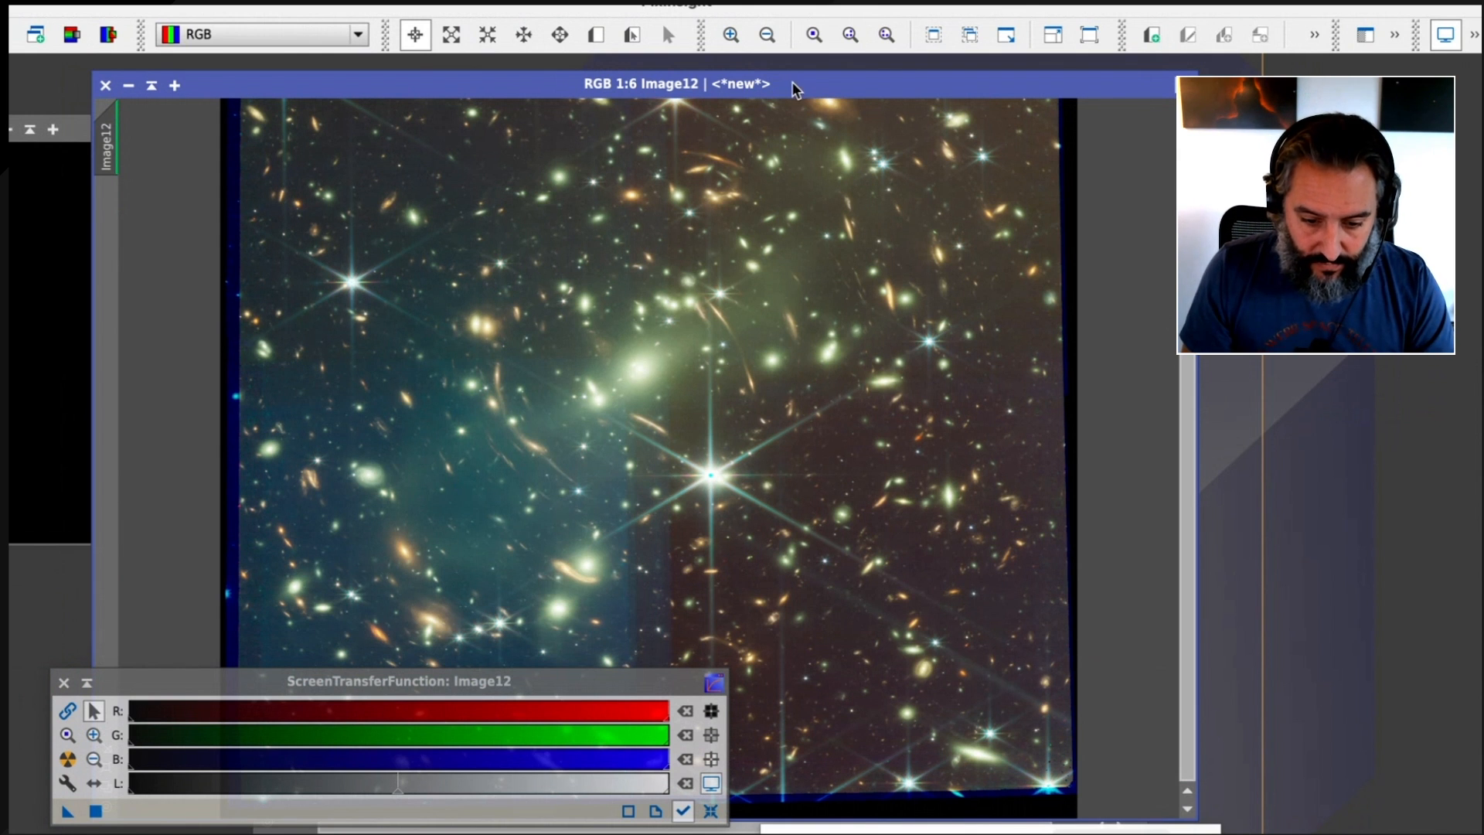
drag(791, 81, 951, 78)
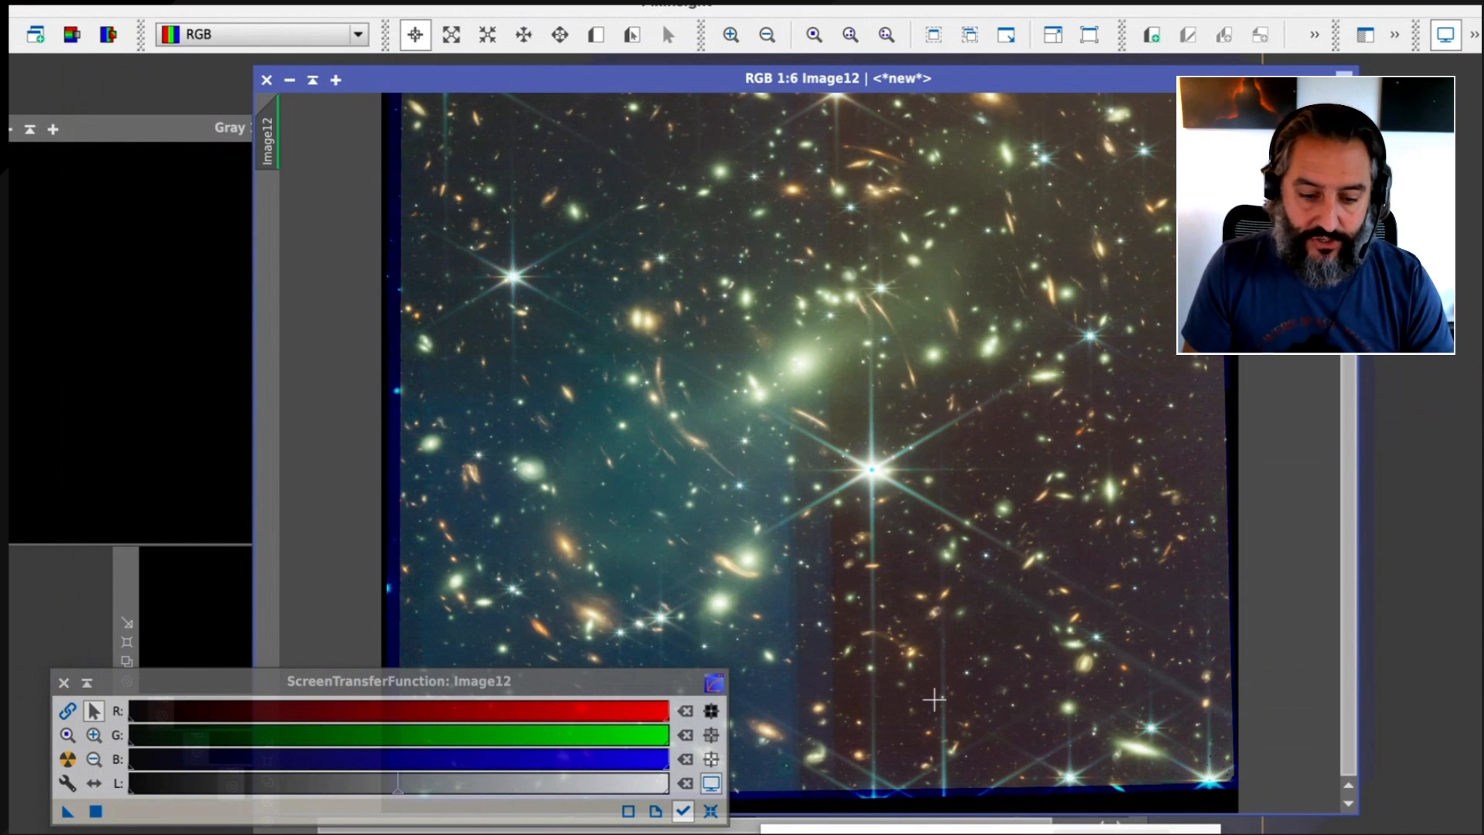
Create a narrow background preview of 68 by 362 pixels in the dark field below the bright central star's right side and check it
click(596, 34)
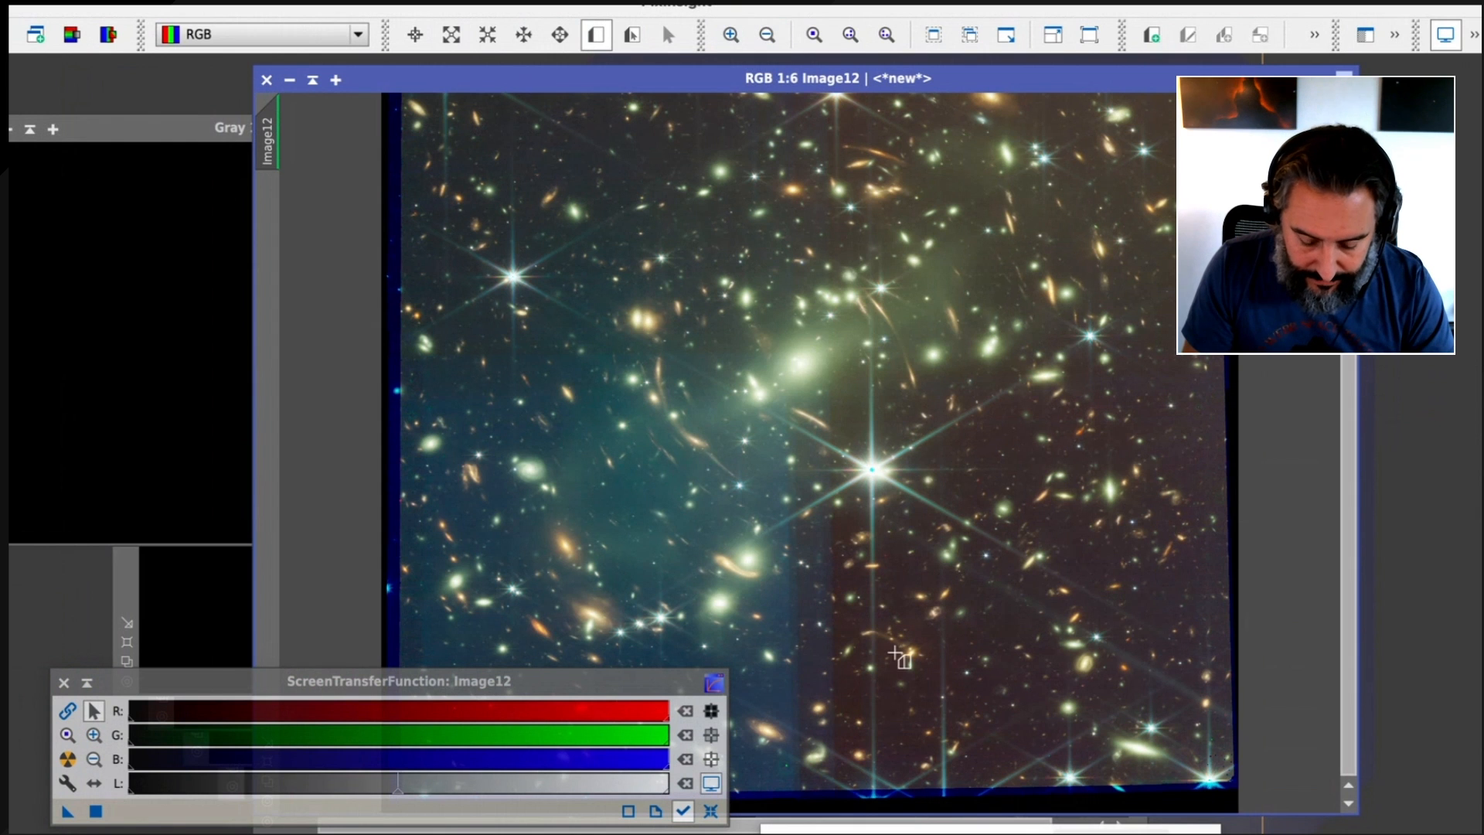
scroll(895, 654, up, 3)
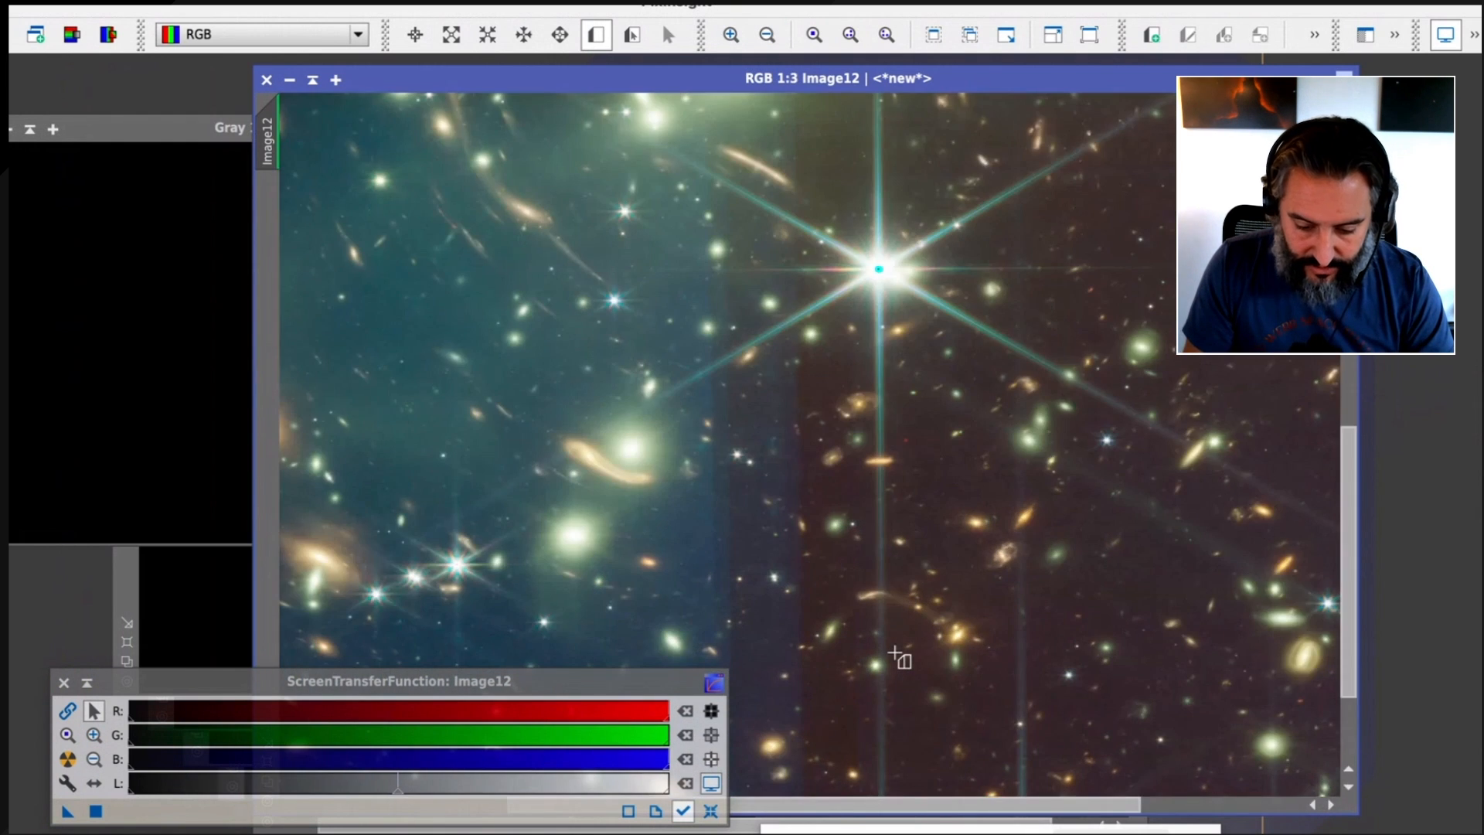
drag(897, 655, 616, 326)
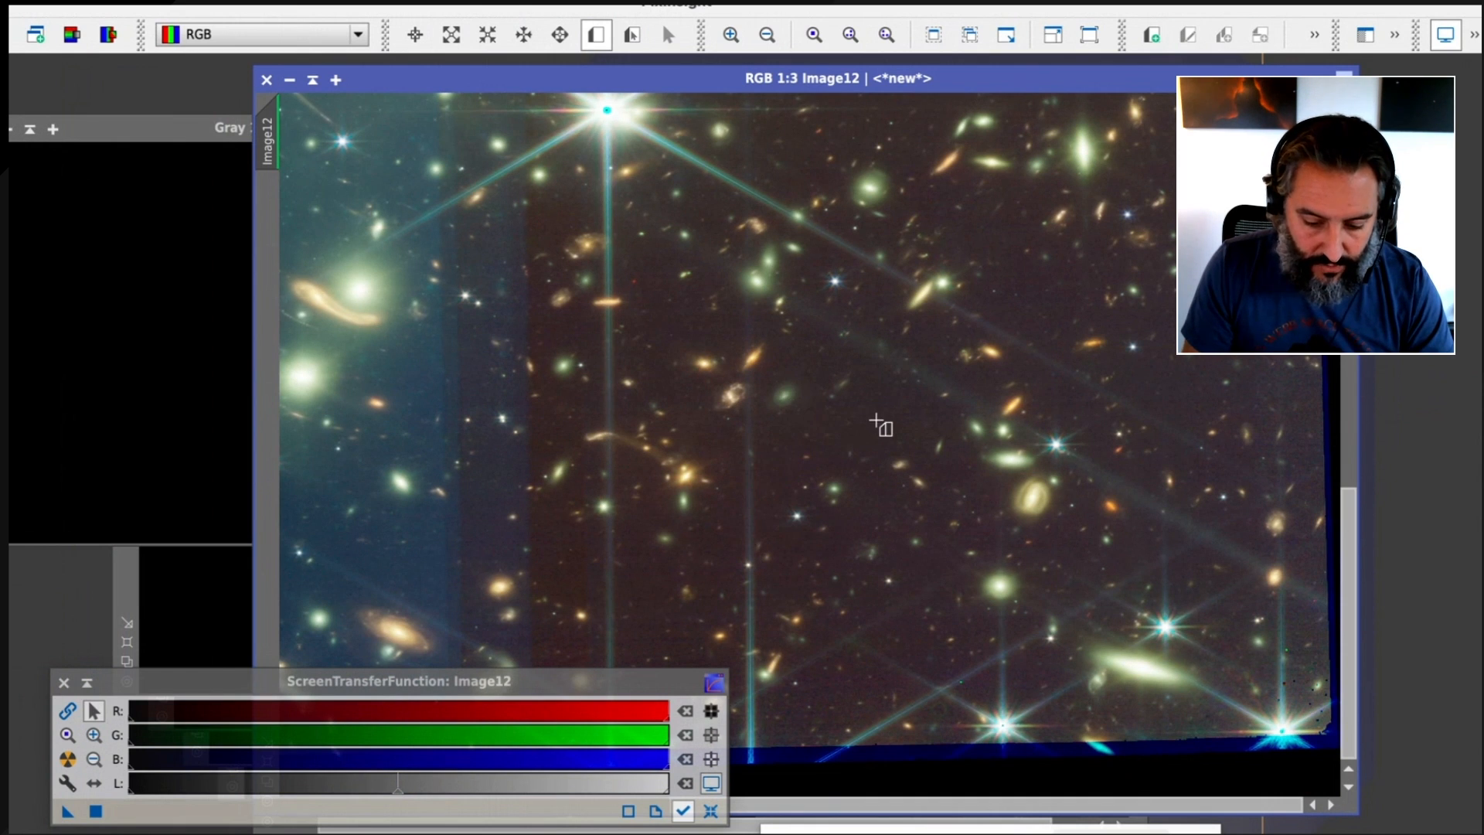
scroll(881, 425, down, 2)
scroll(878, 421, down, 1)
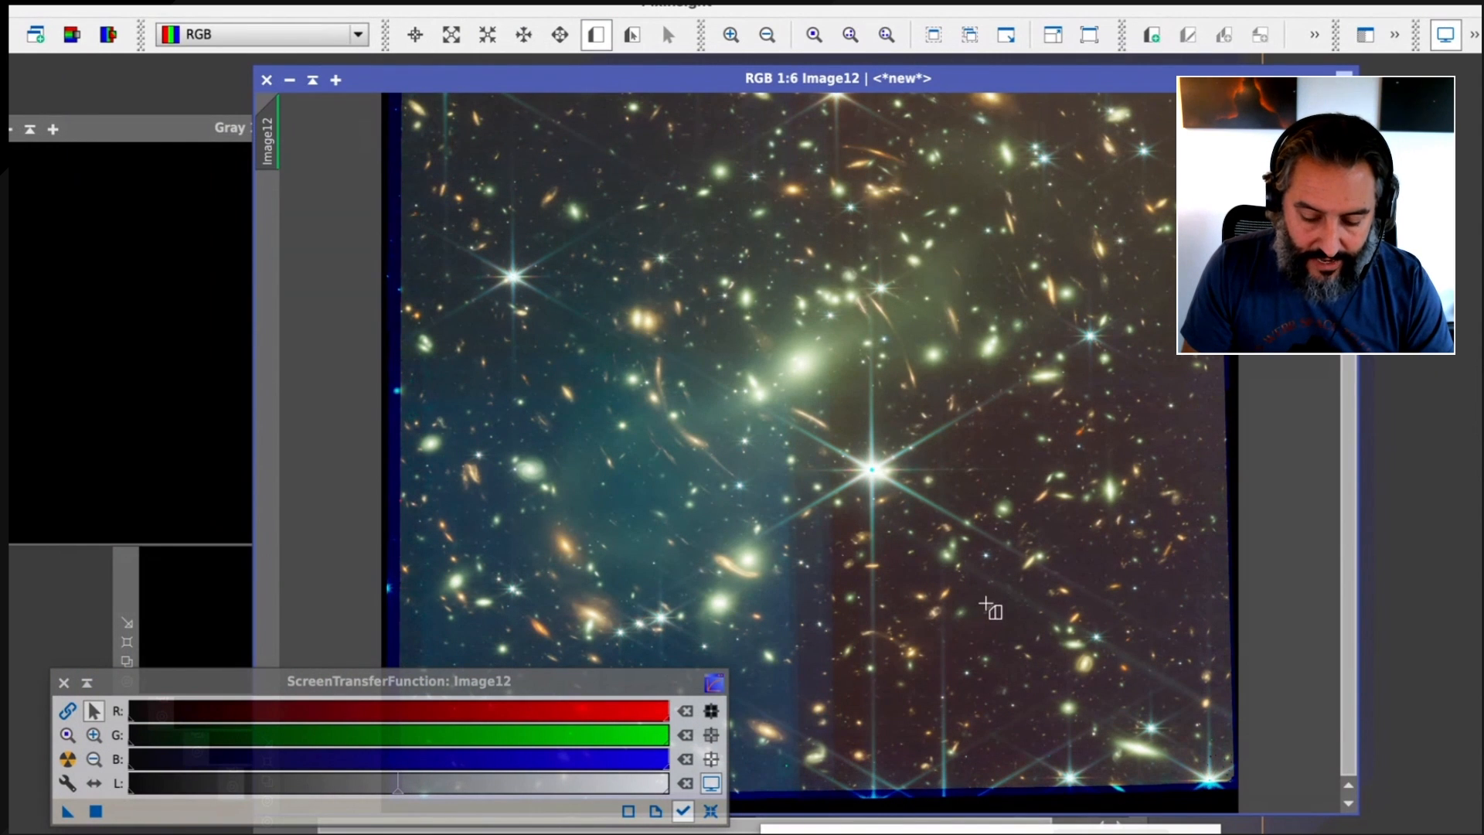
scroll(1027, 608, up, 2)
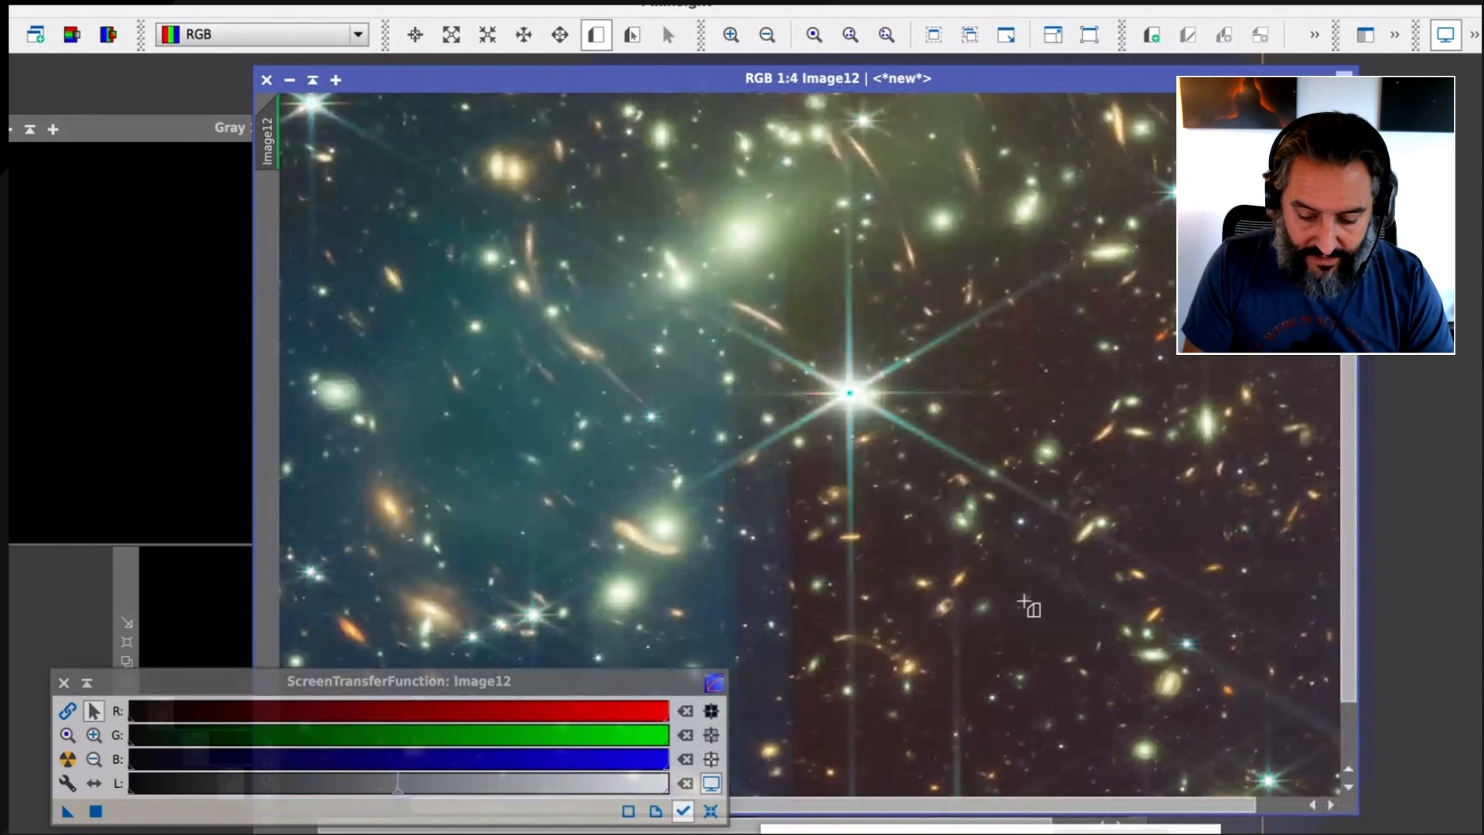
drag(1024, 601, 905, 375)
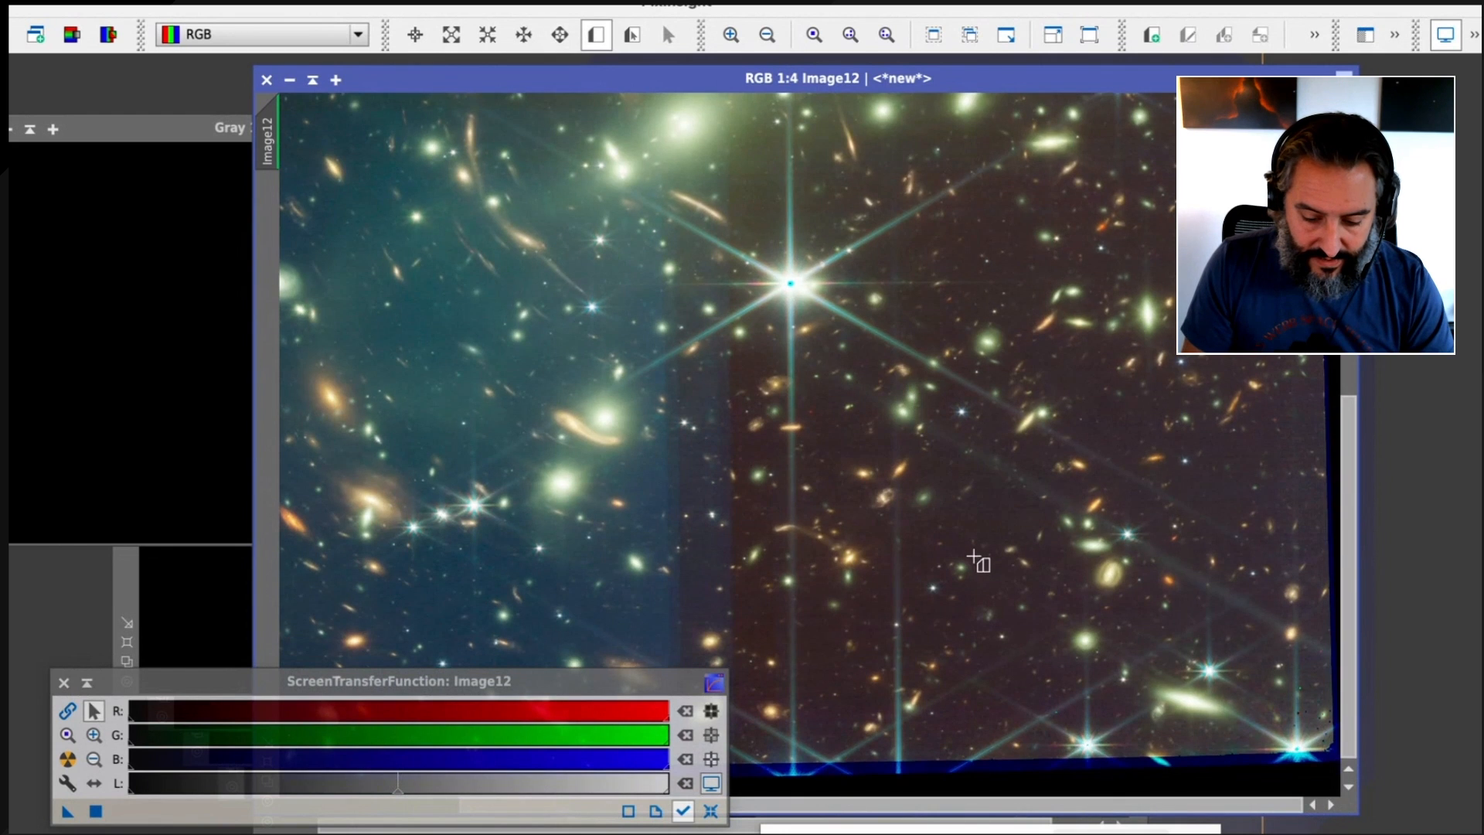
scroll(978, 562, up, 2)
scroll(997, 440, up, 2)
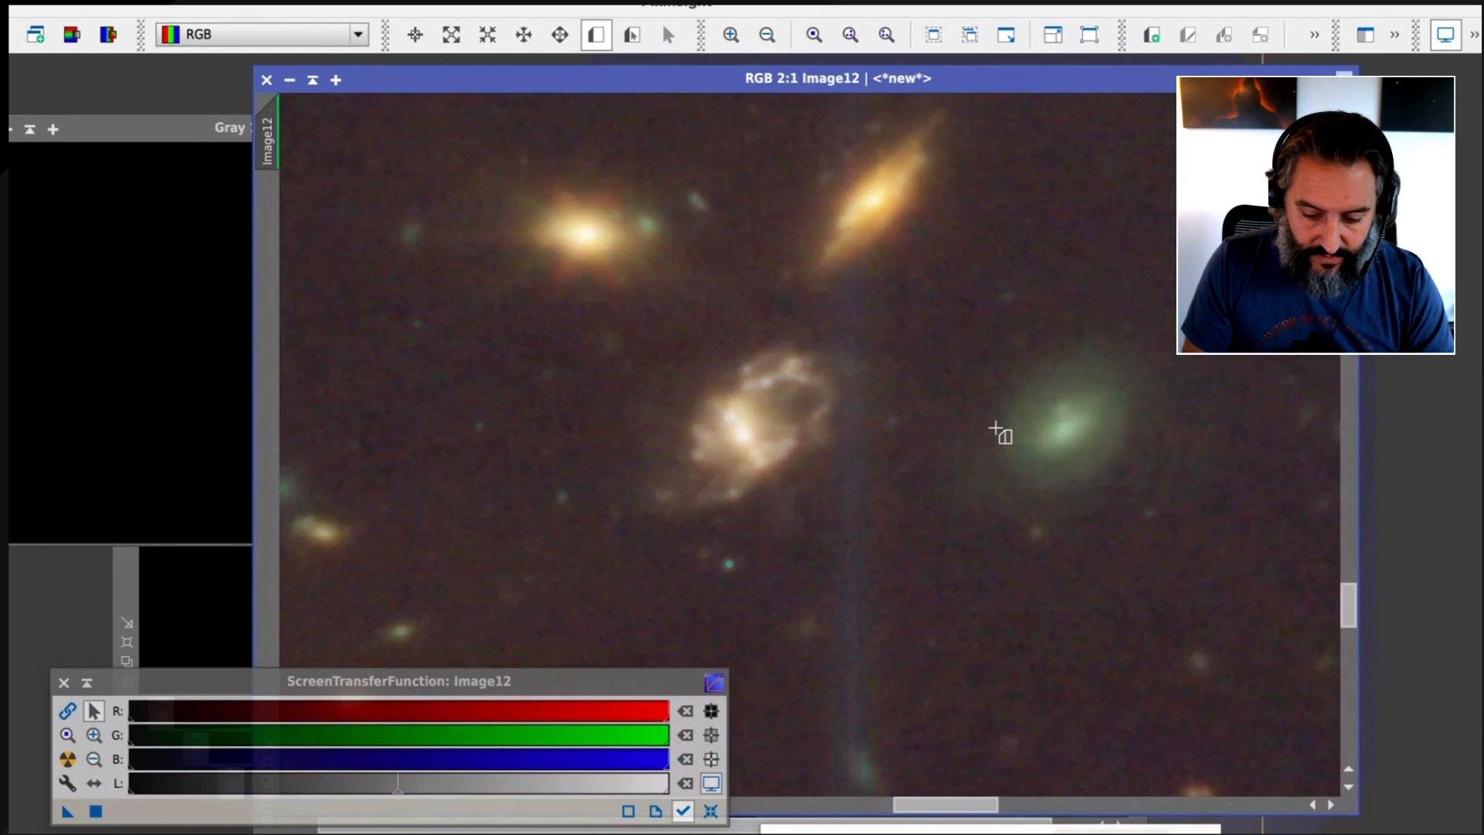
scroll(1000, 433, down, 2)
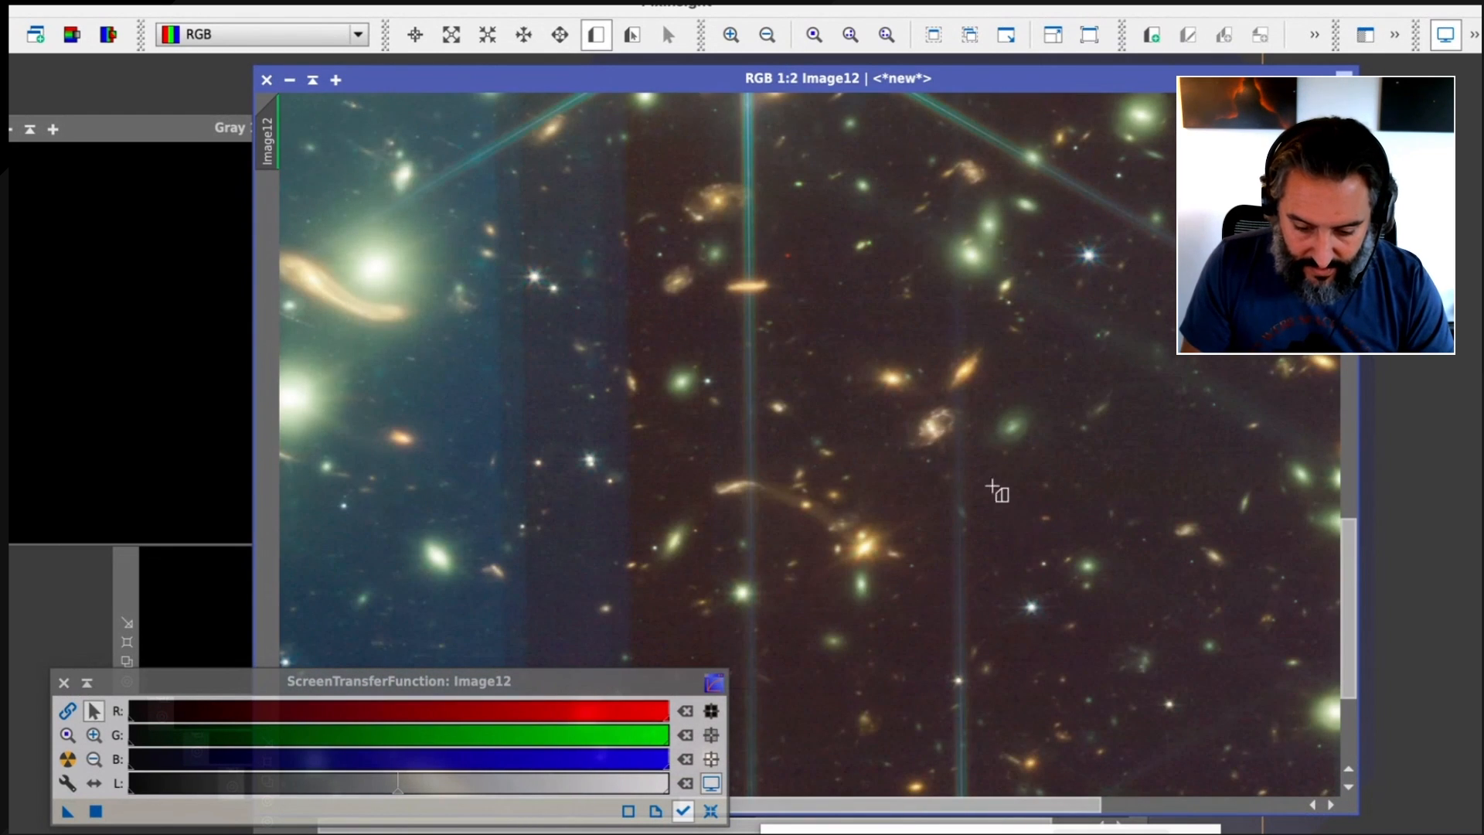
drag(977, 454, 1016, 653)
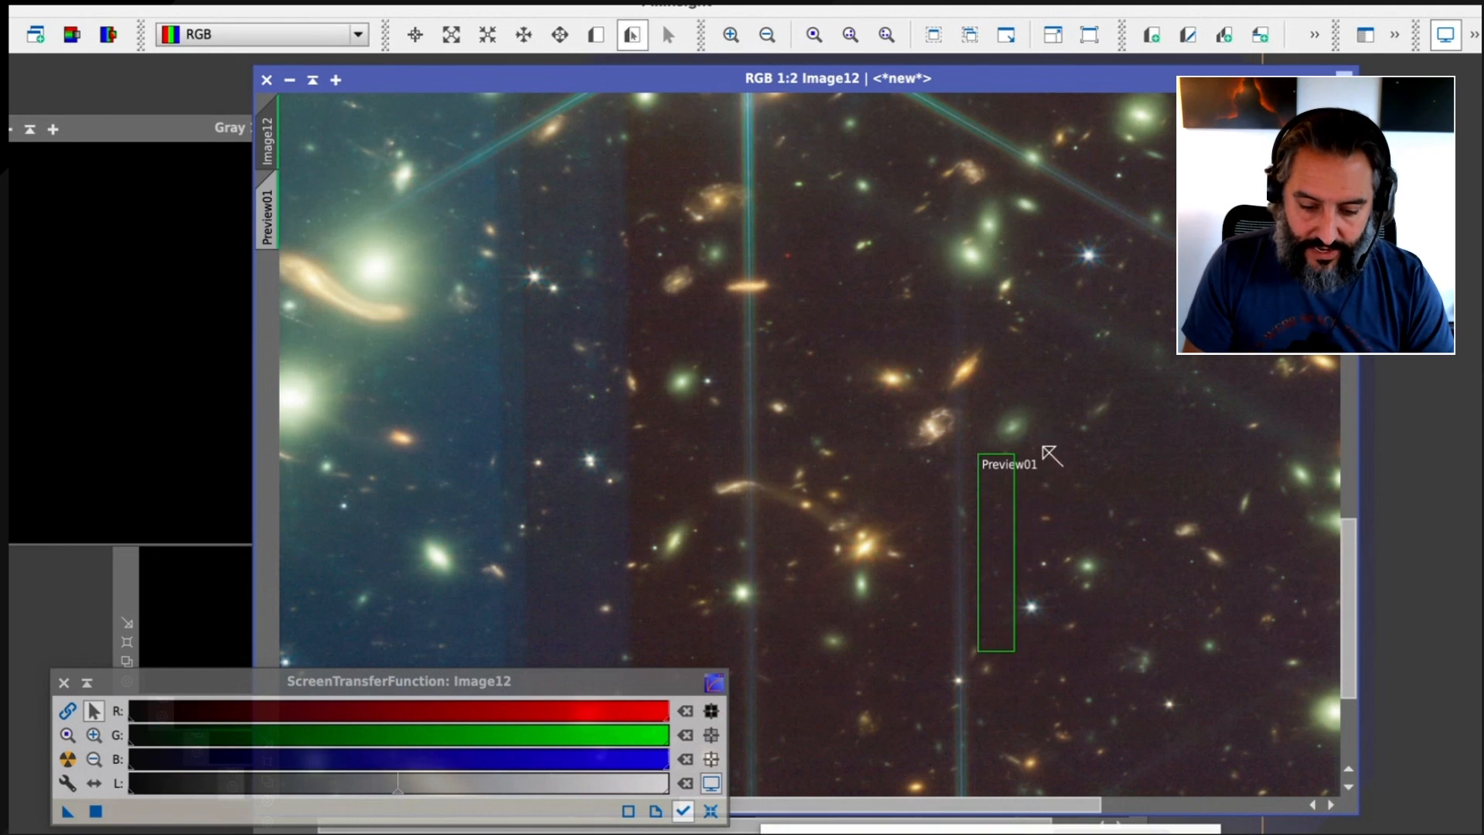
scroll(800, 294, down, 2)
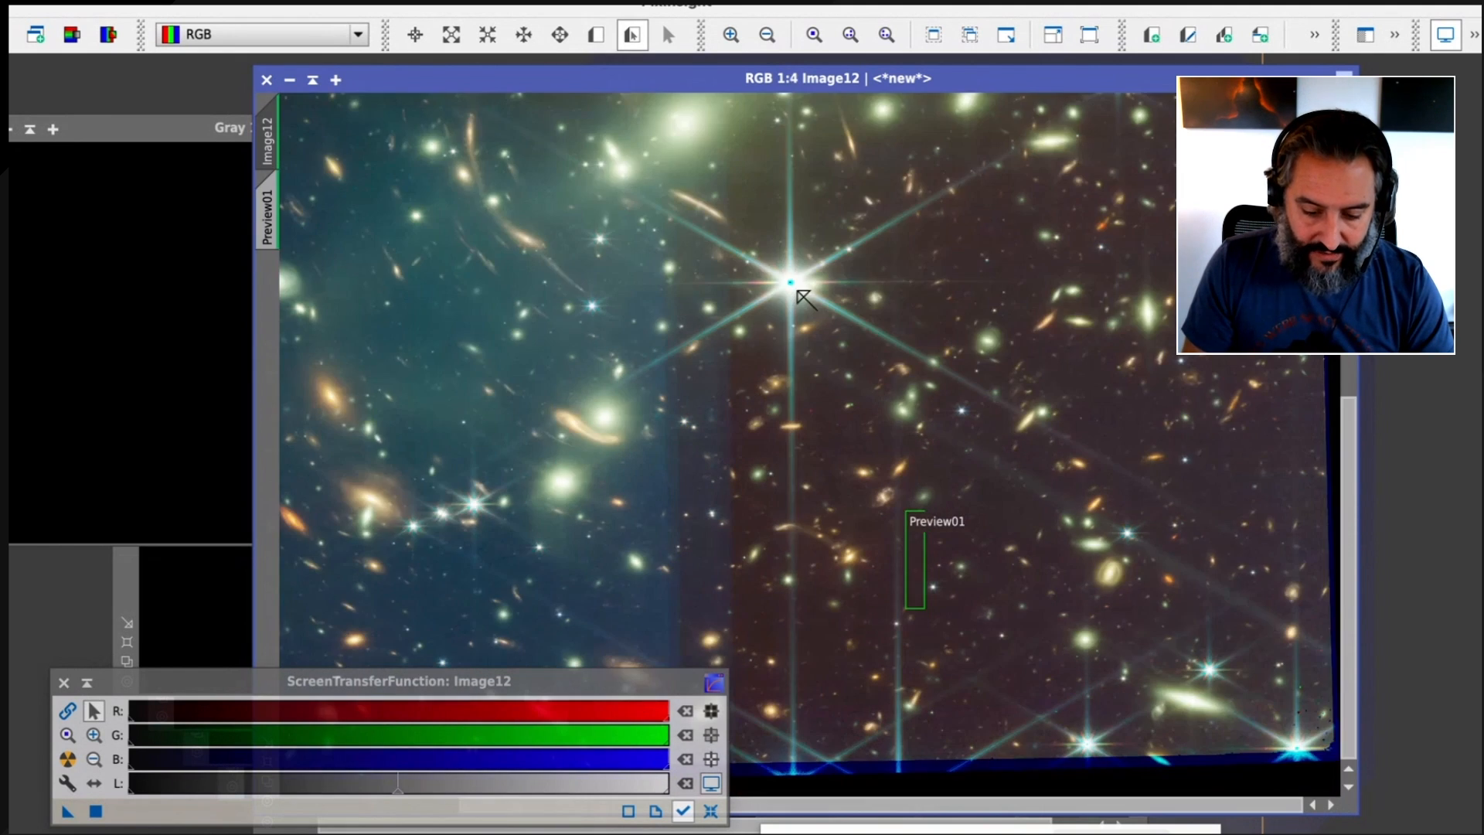
click(275, 203)
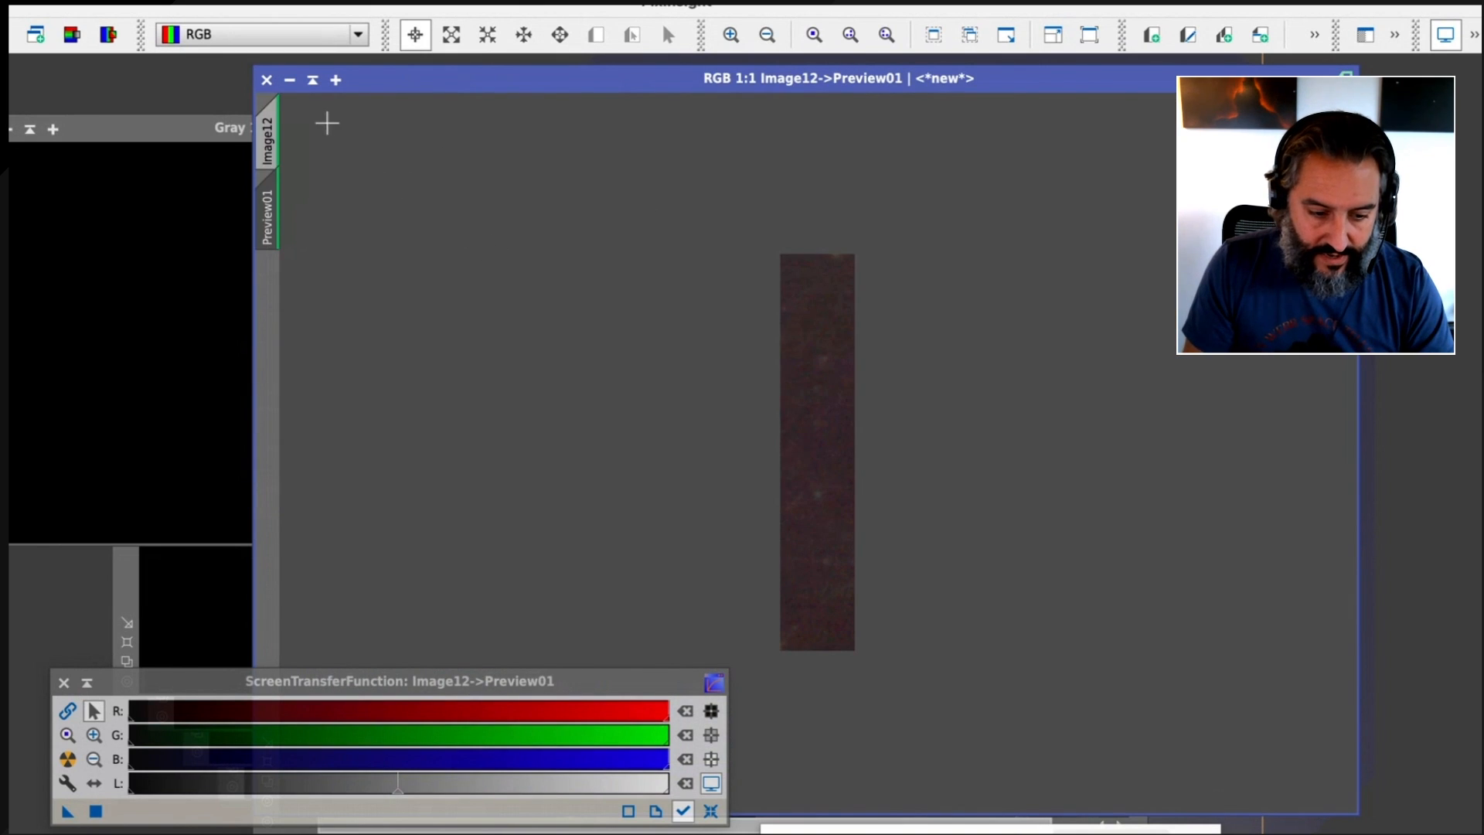
click(275, 133)
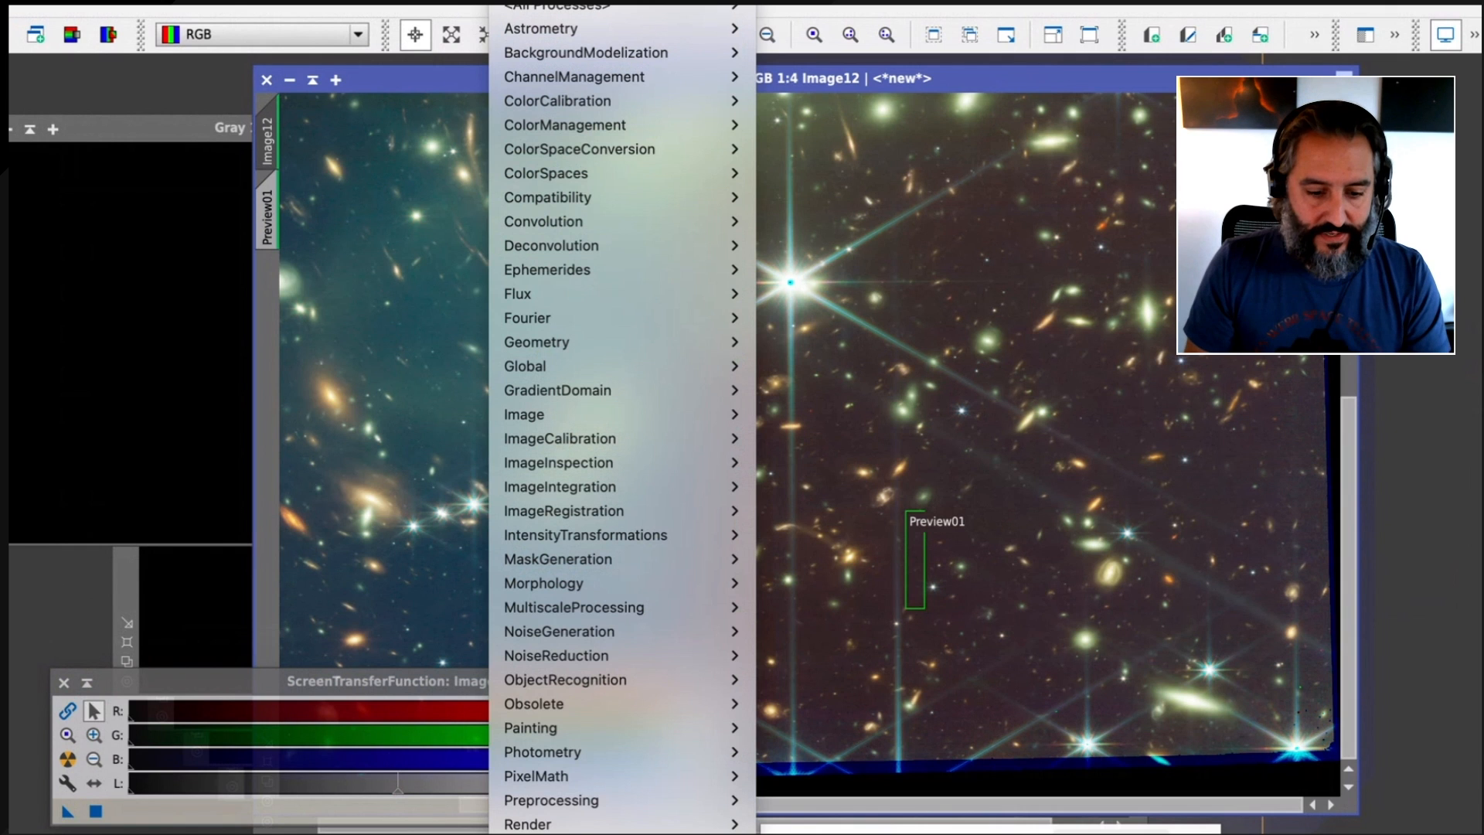
Apply BackgroundNeutralization to the color image with Image12->Preview01 as the reference image, and close the process
mouse_move(719, 101)
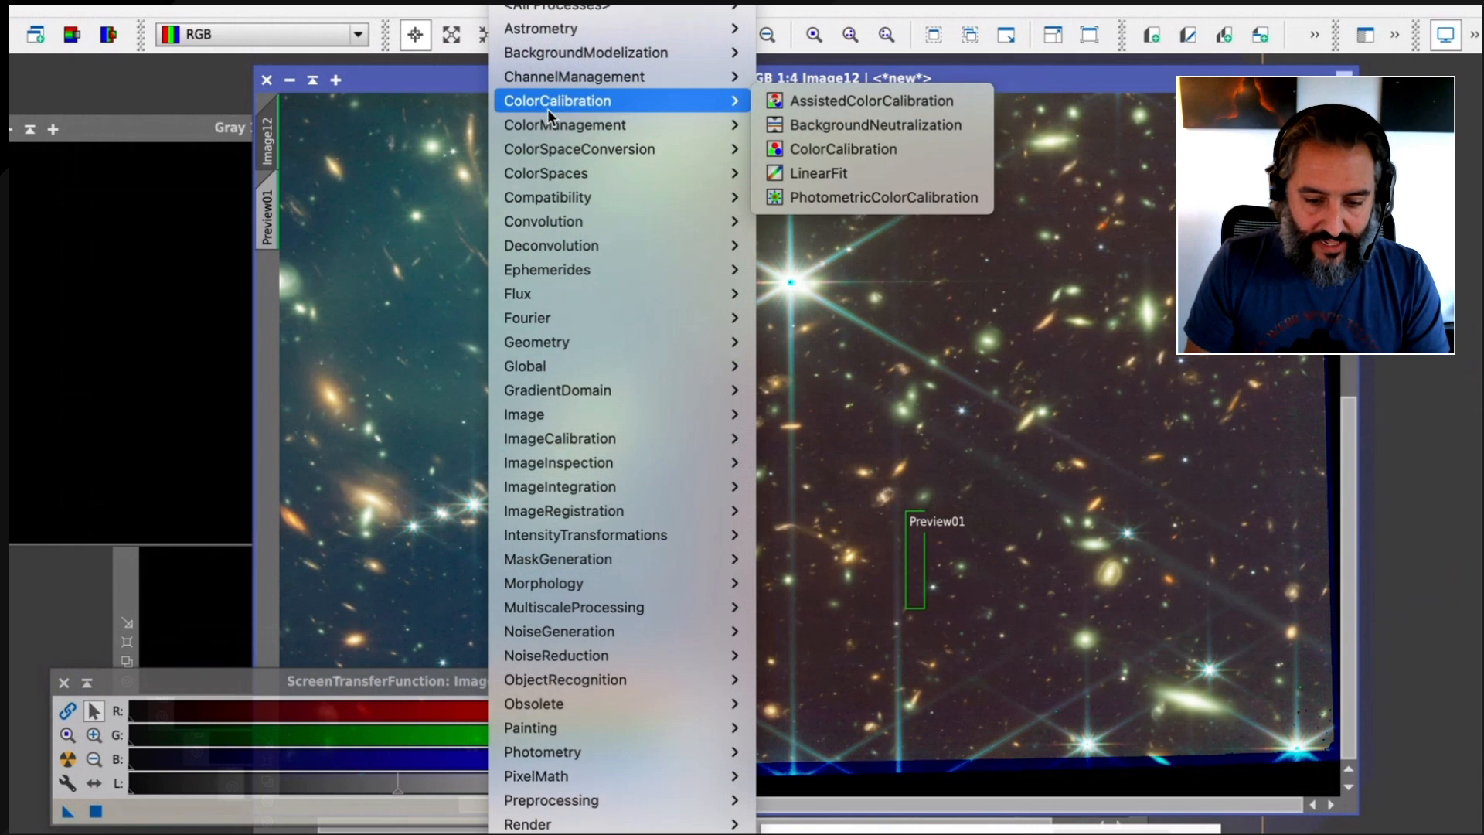
click(863, 126)
drag(1125, 308, 317, 69)
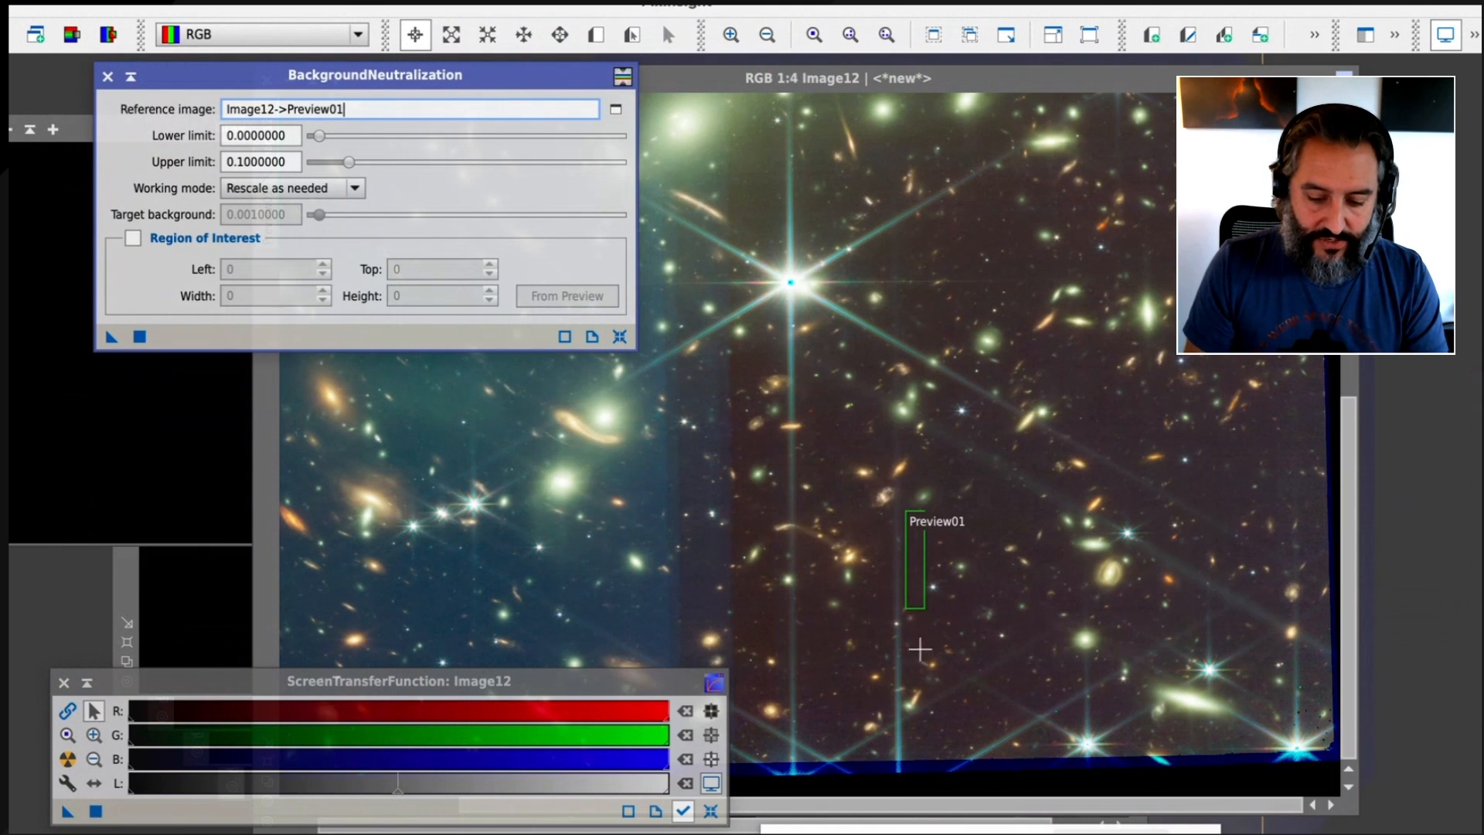
click(615, 109)
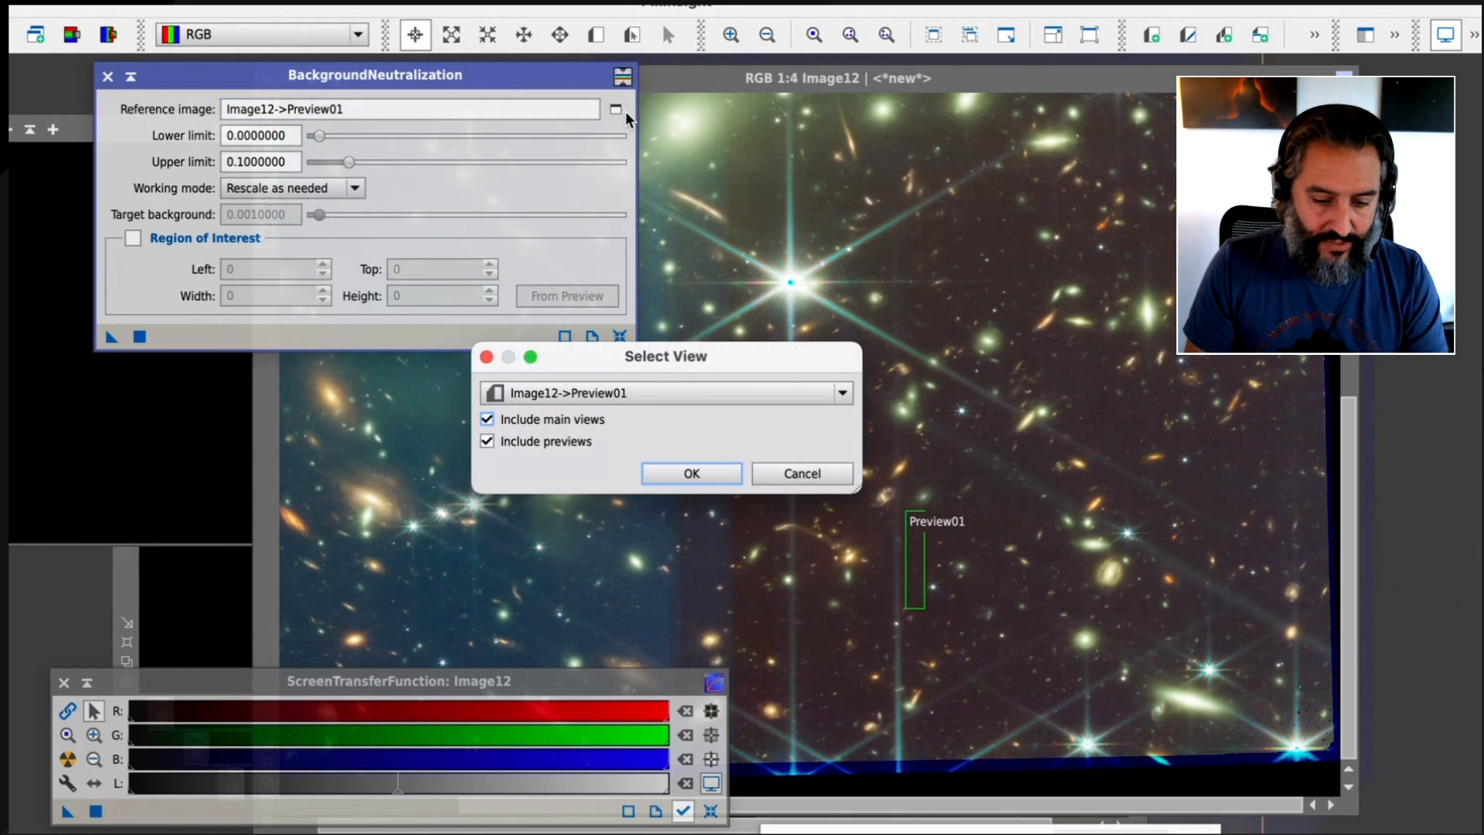
click(580, 393)
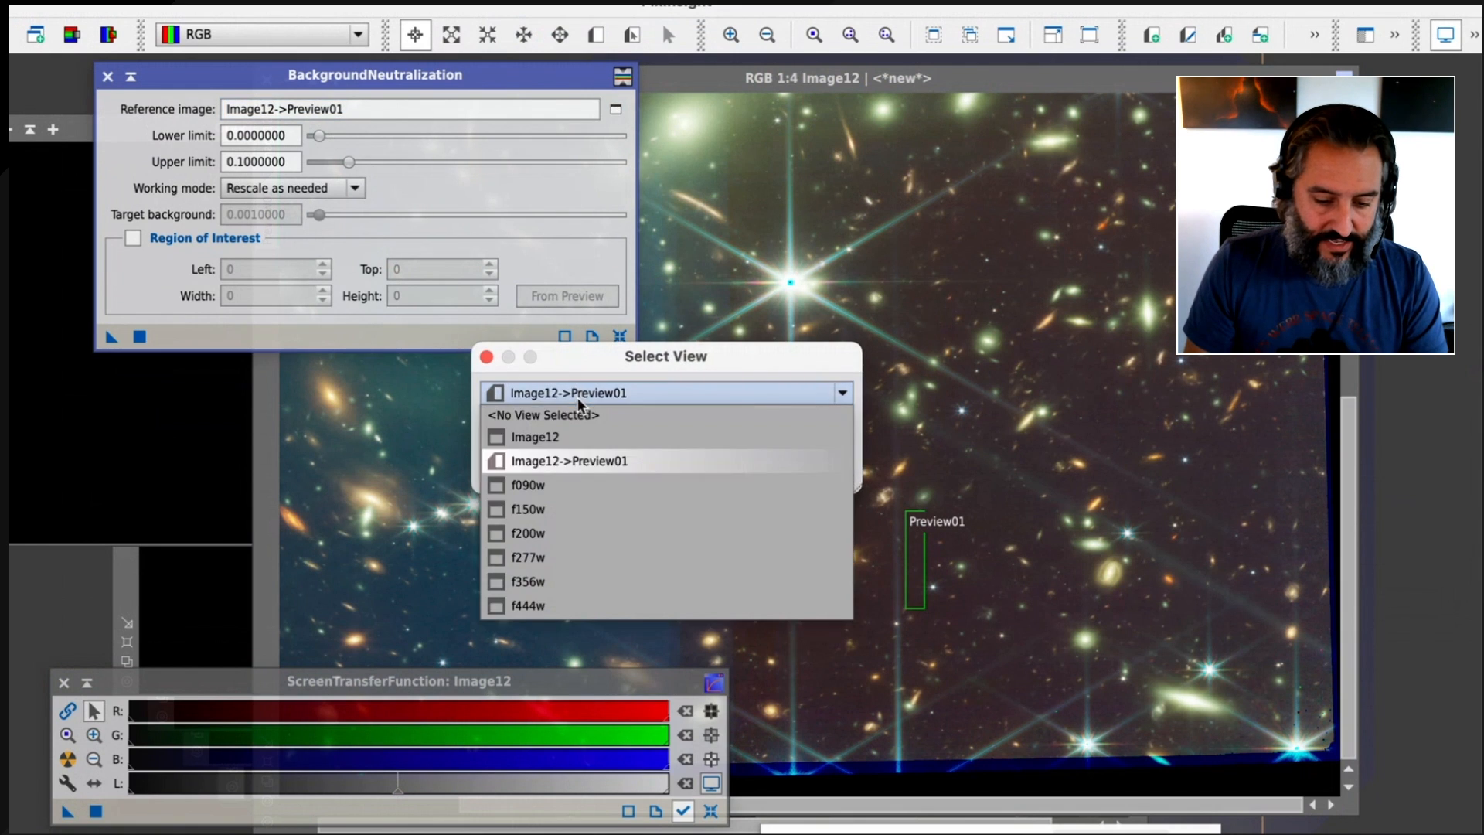
click(646, 461)
click(684, 471)
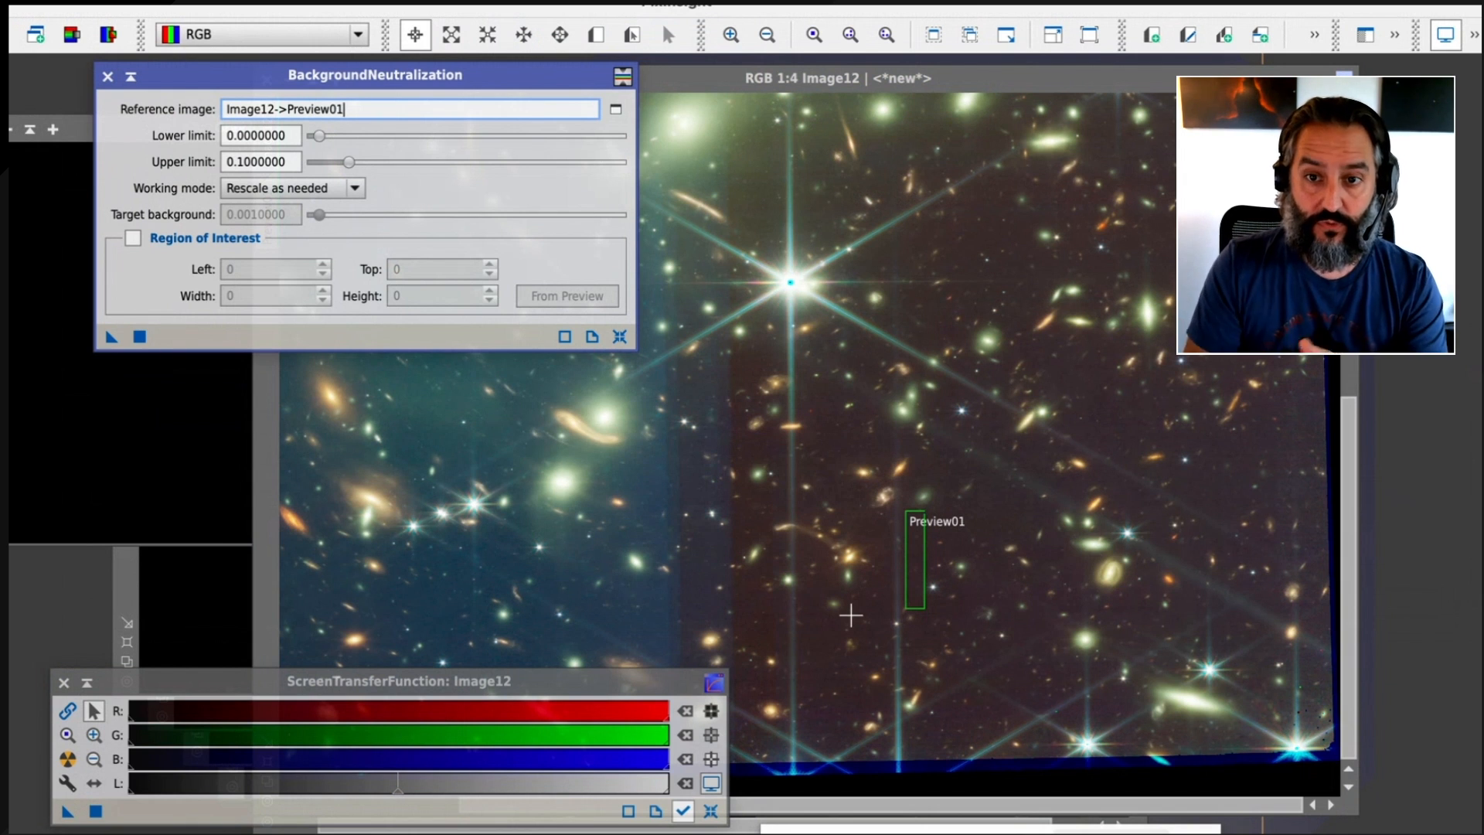
drag(112, 337, 582, 522)
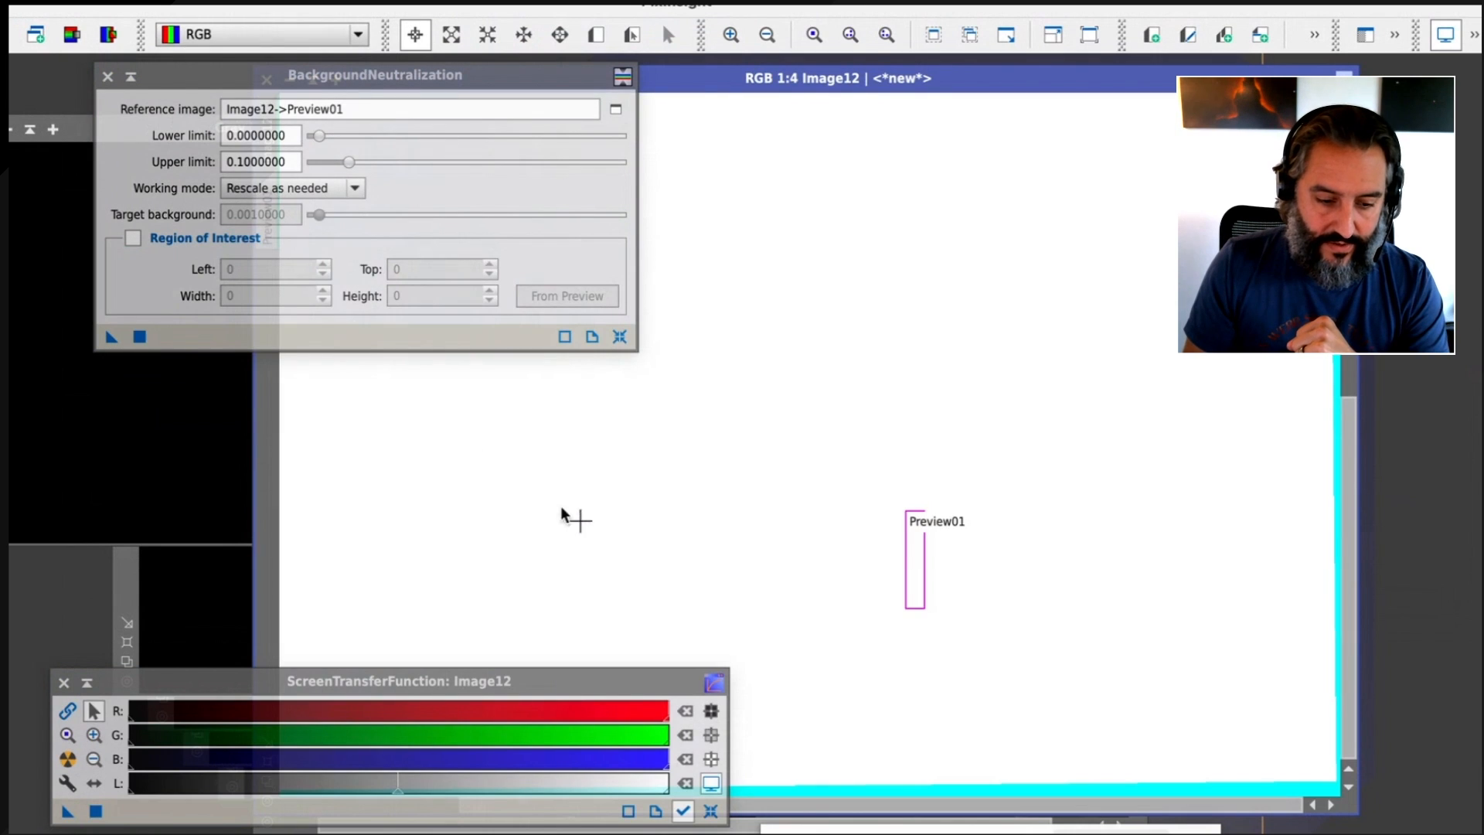
click(107, 77)
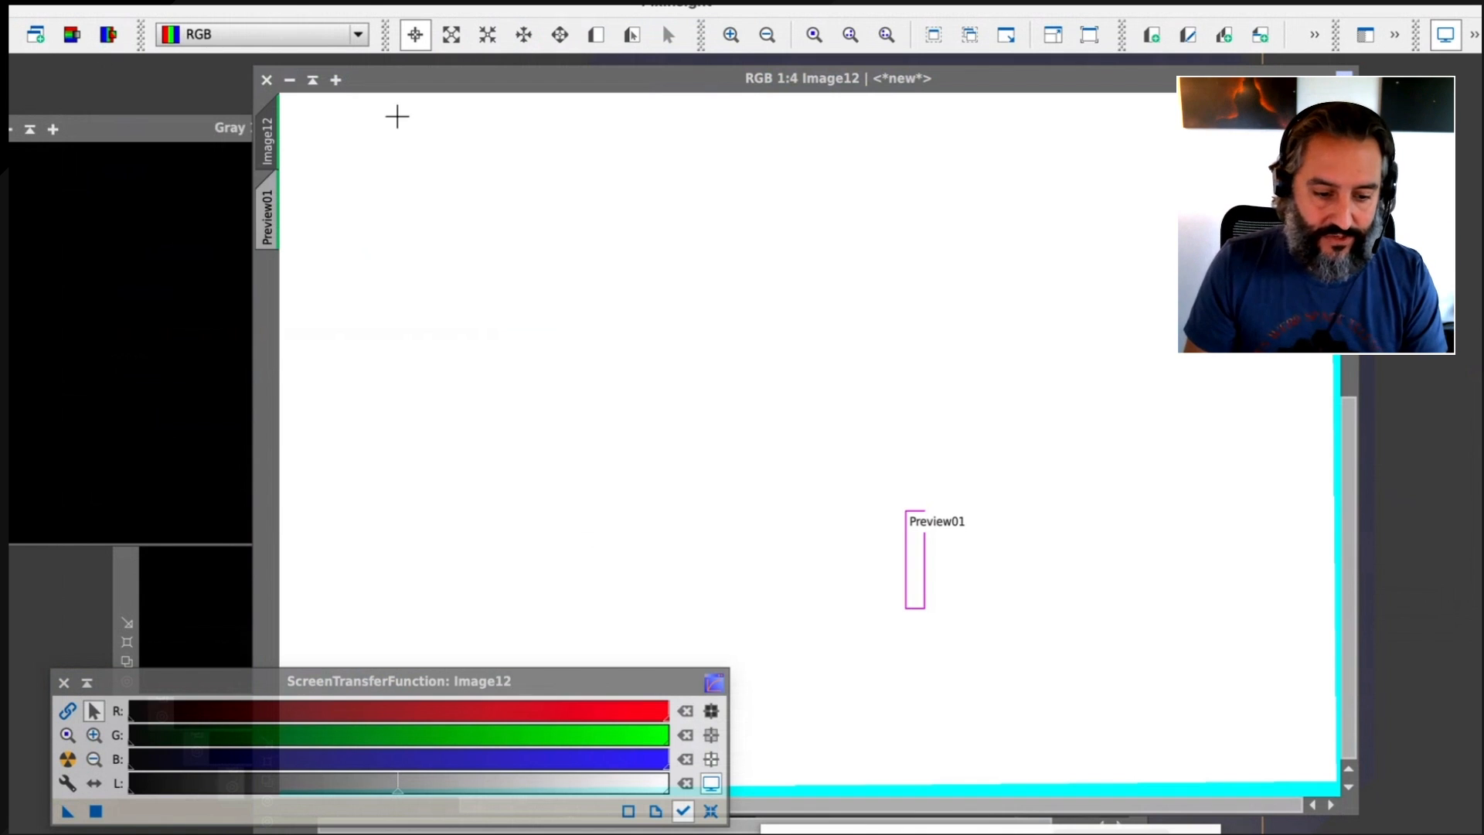
Auto-stretch the neutralized image, repeat the stretch with linked RGB channels, and check the background preview
click(452, 85)
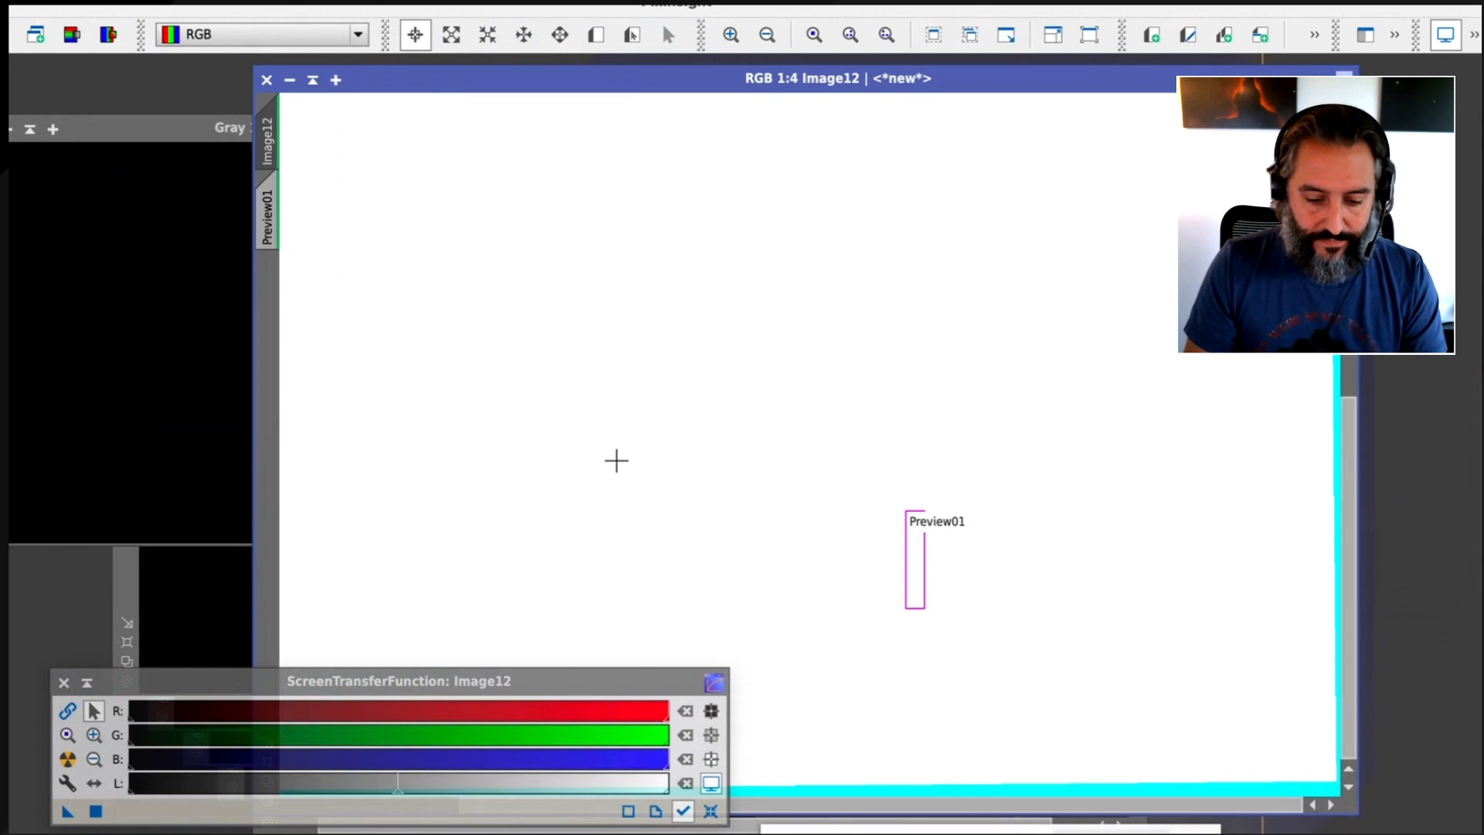
key(super+a)
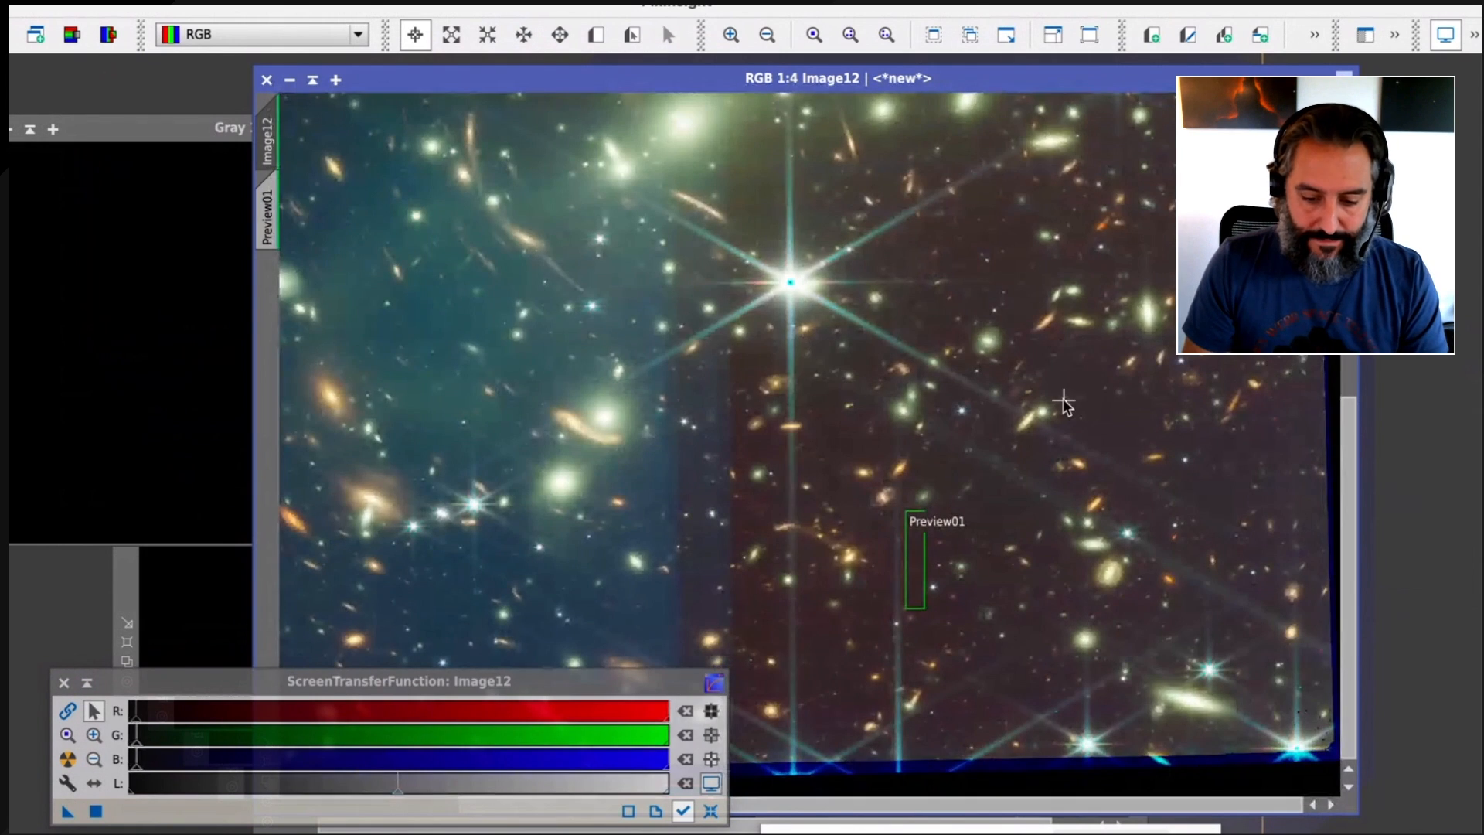
scroll(1064, 402, down, 1)
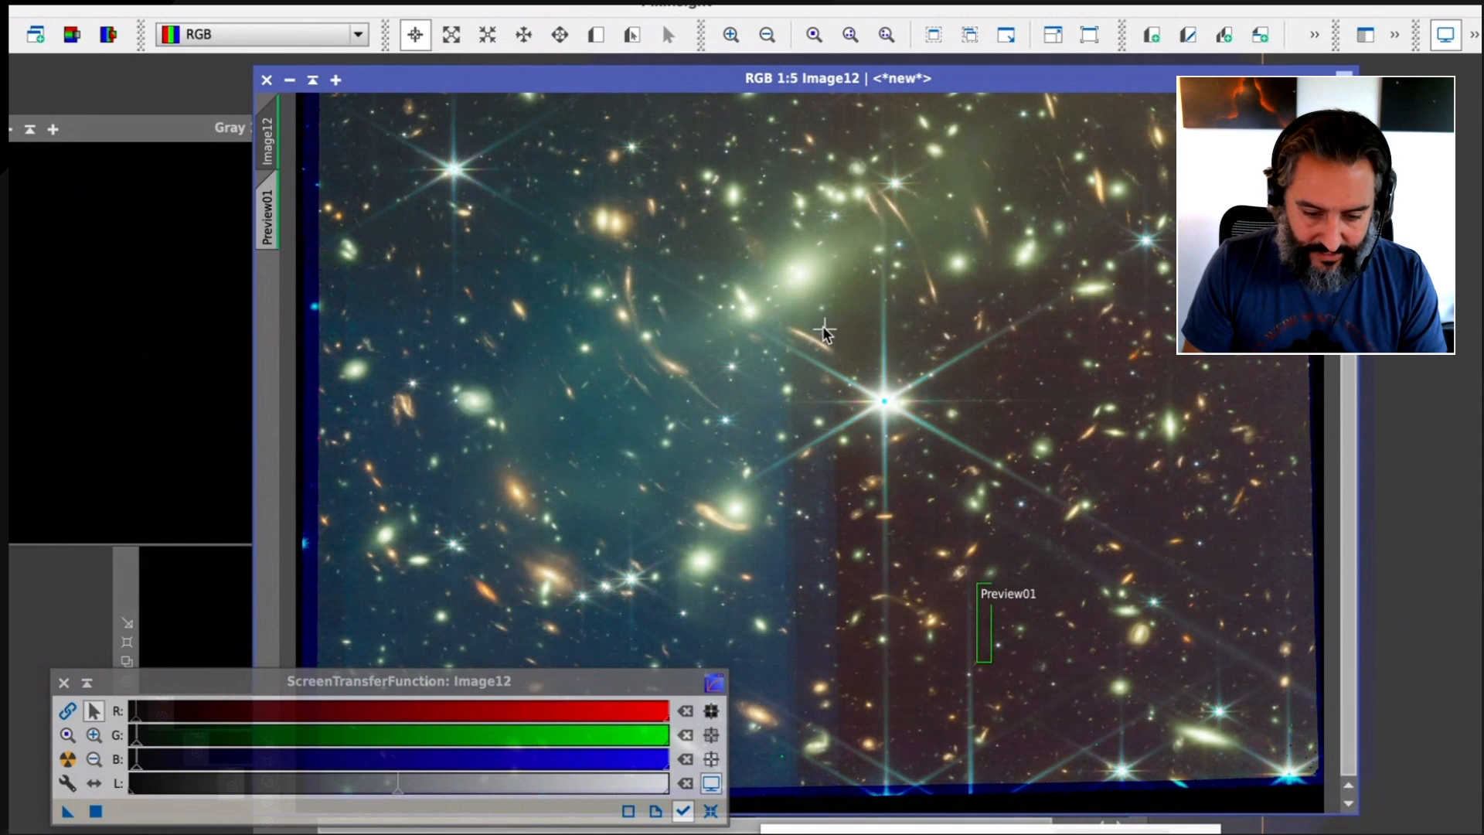
key(space)
drag(835, 331, 899, 305)
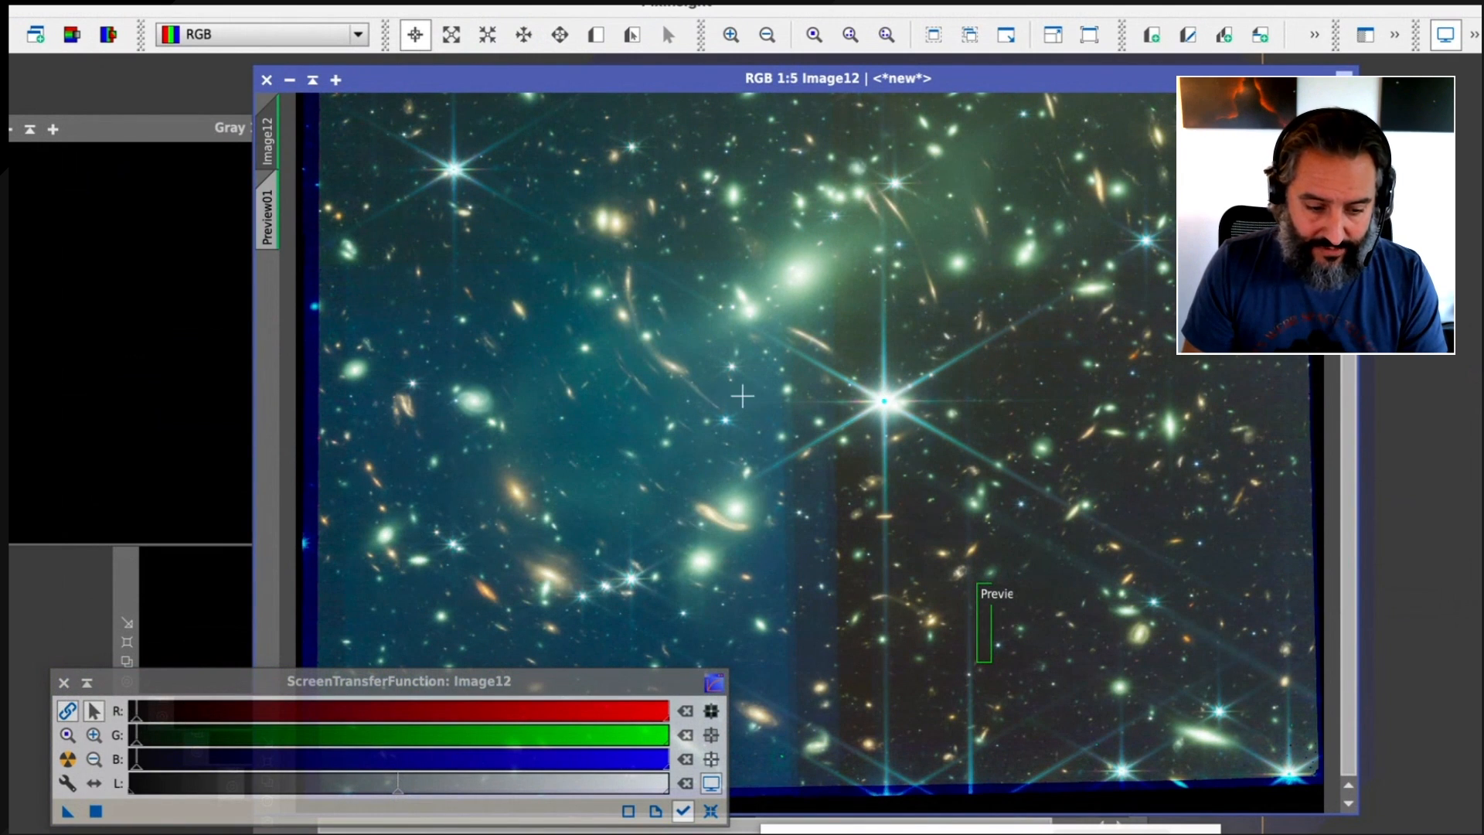
click(270, 225)
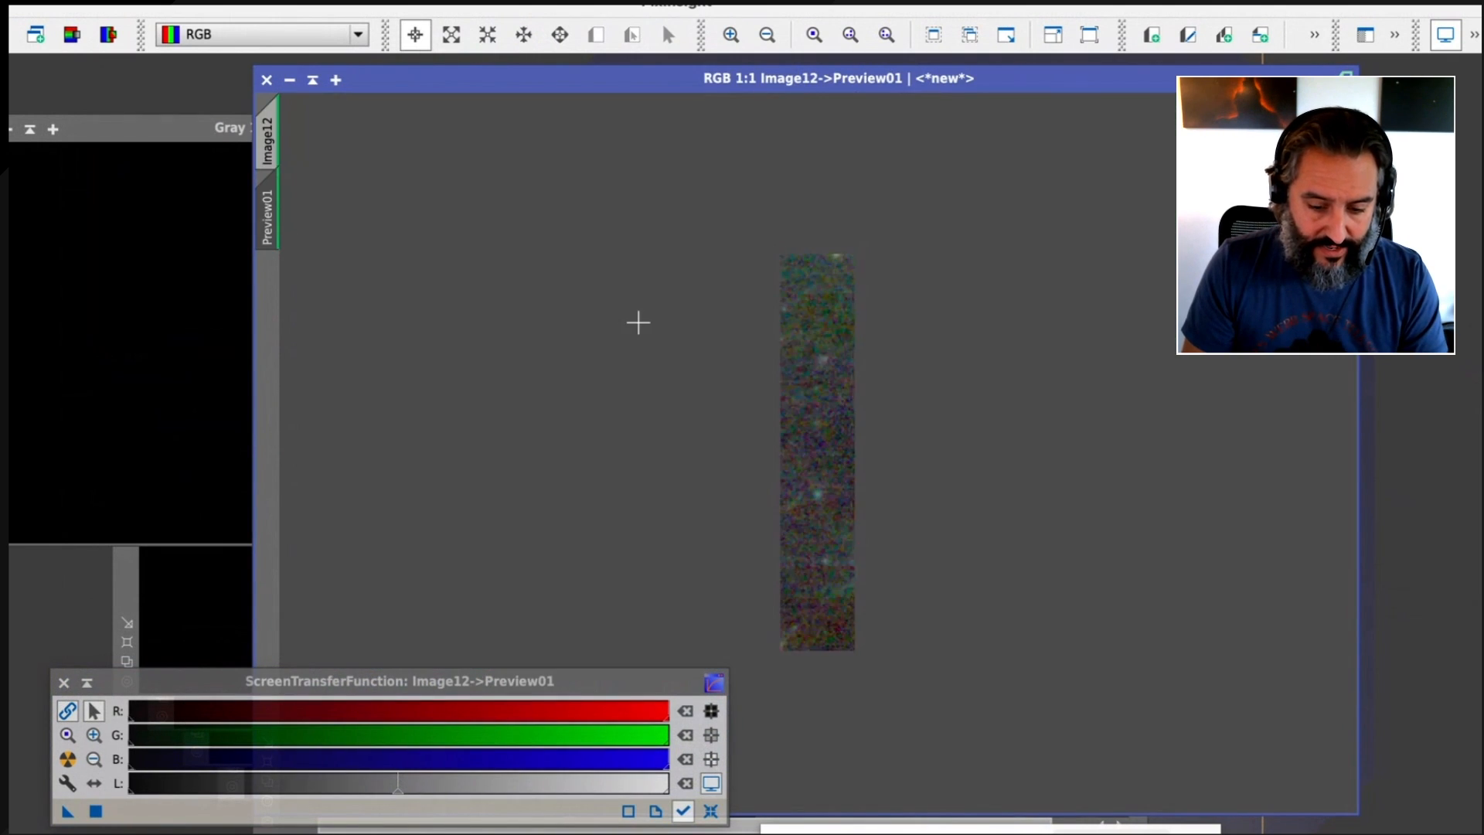
click(271, 139)
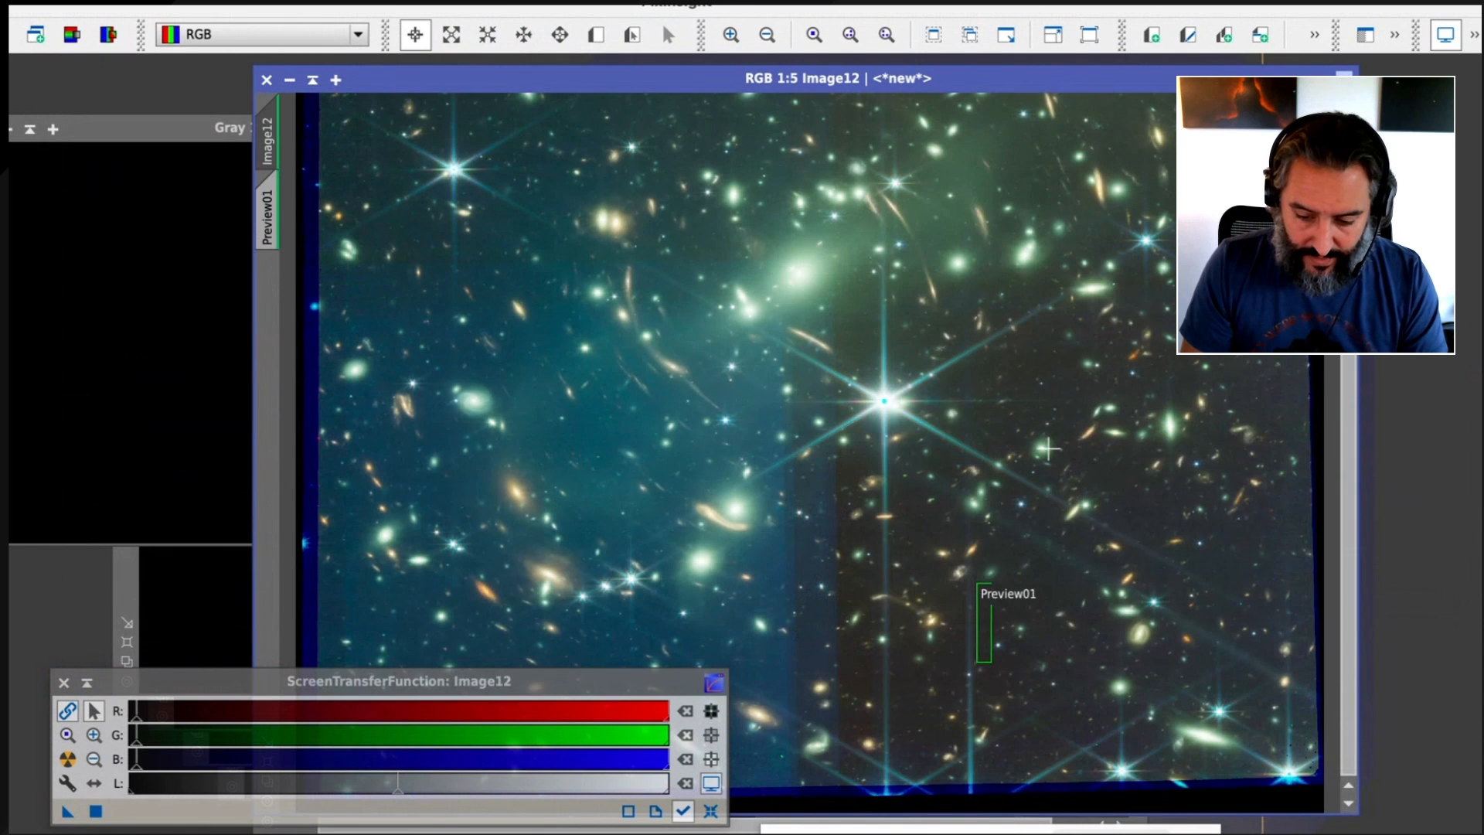
Create a second small preview tightly around the face-on spiral galaxy near the cropped field's left edge
drag(1348, 408, 1307, 473)
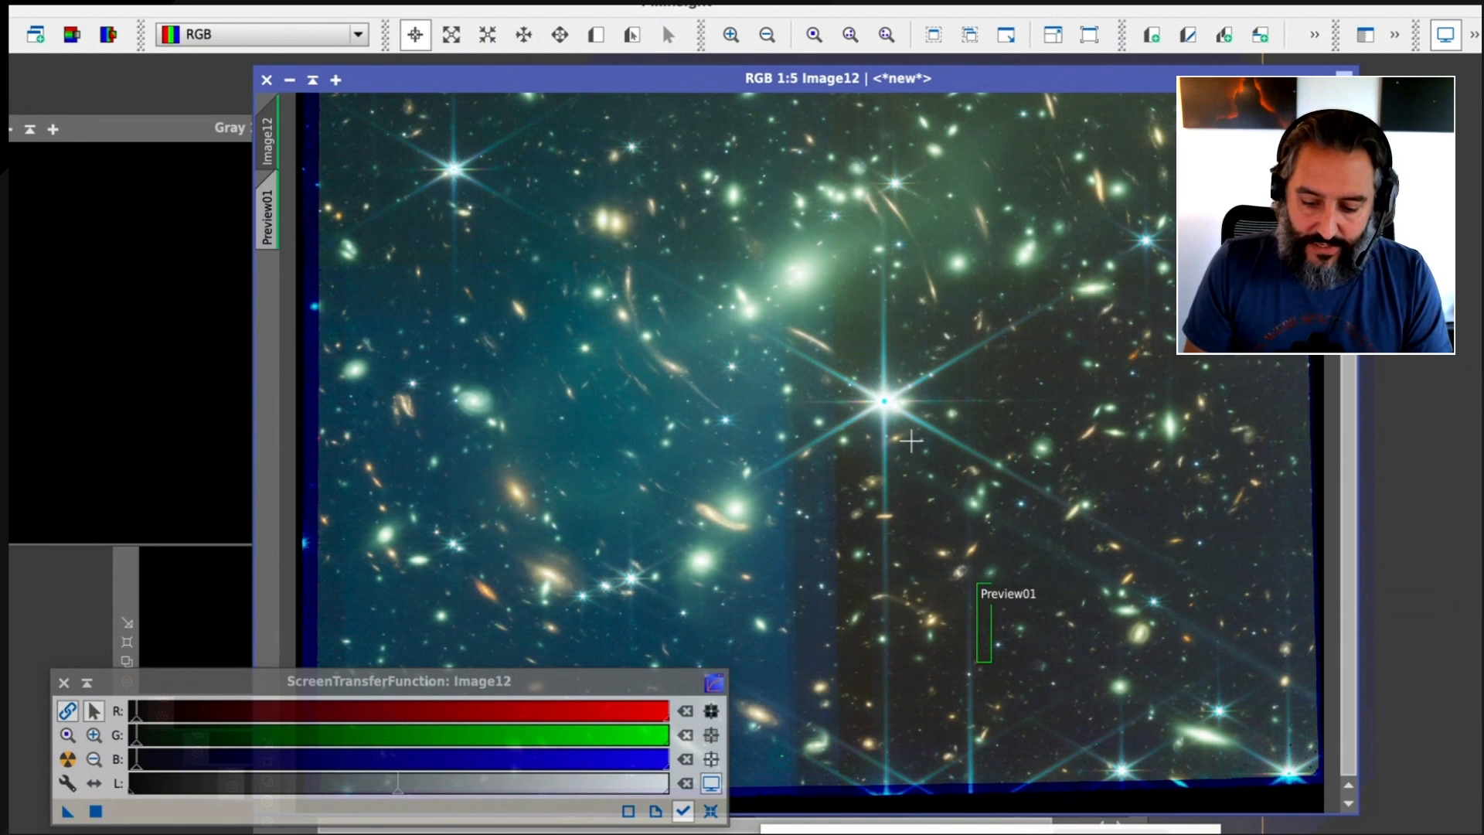
drag(1353, 527, 1358, 481)
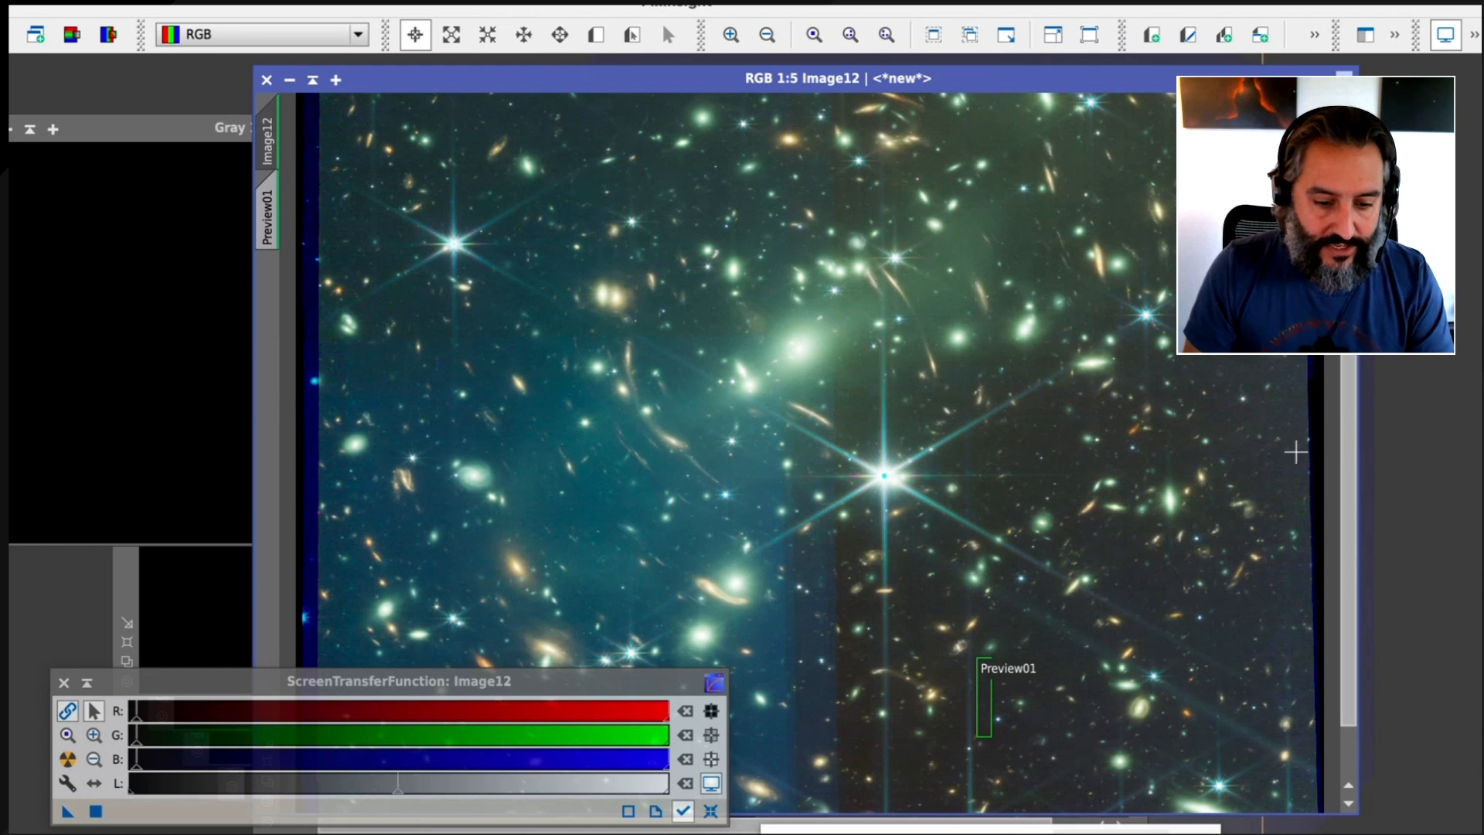
click(596, 34)
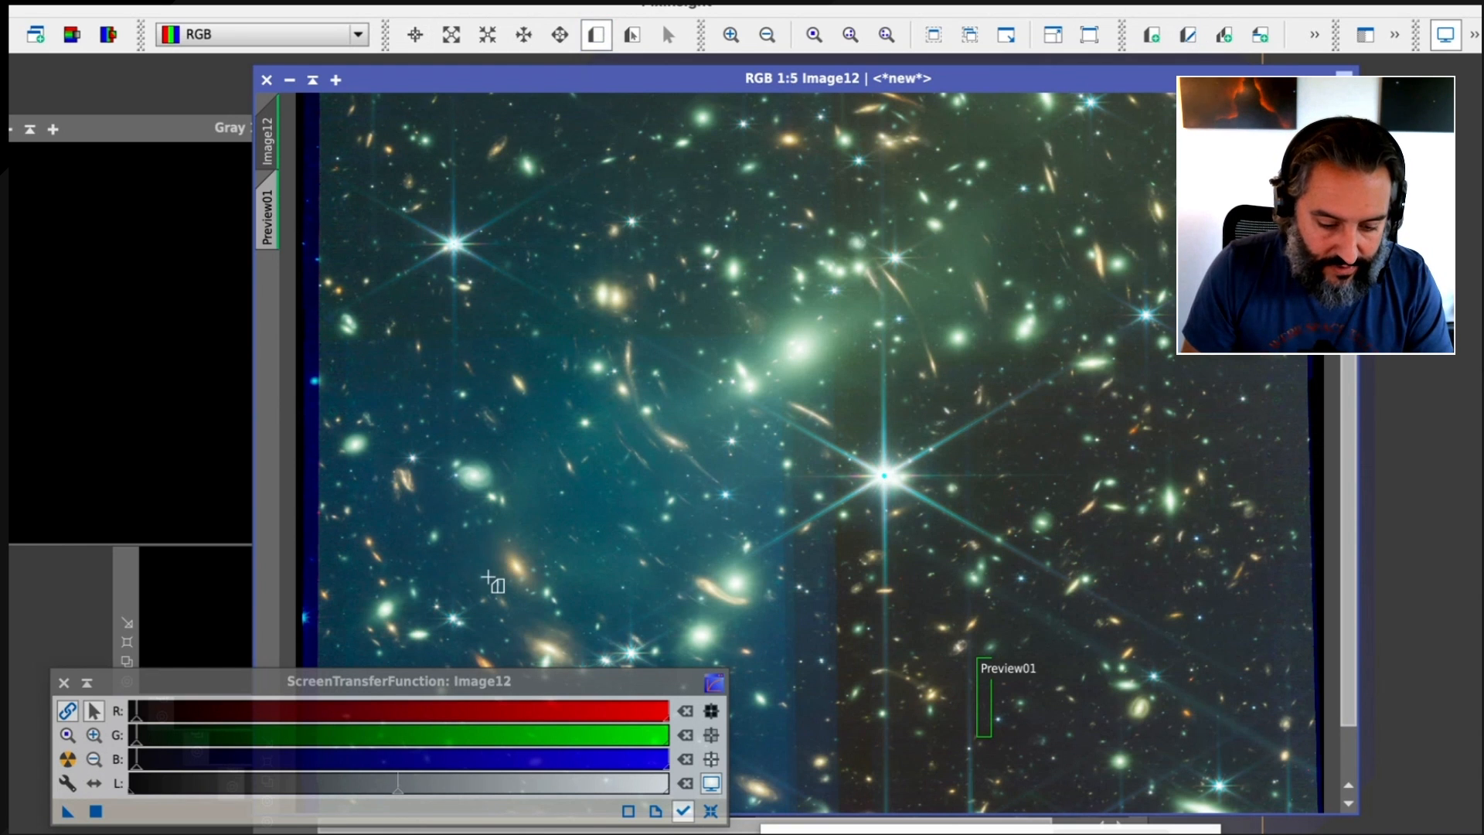
scroll(493, 582, up, 1)
scroll(492, 581, up, 3)
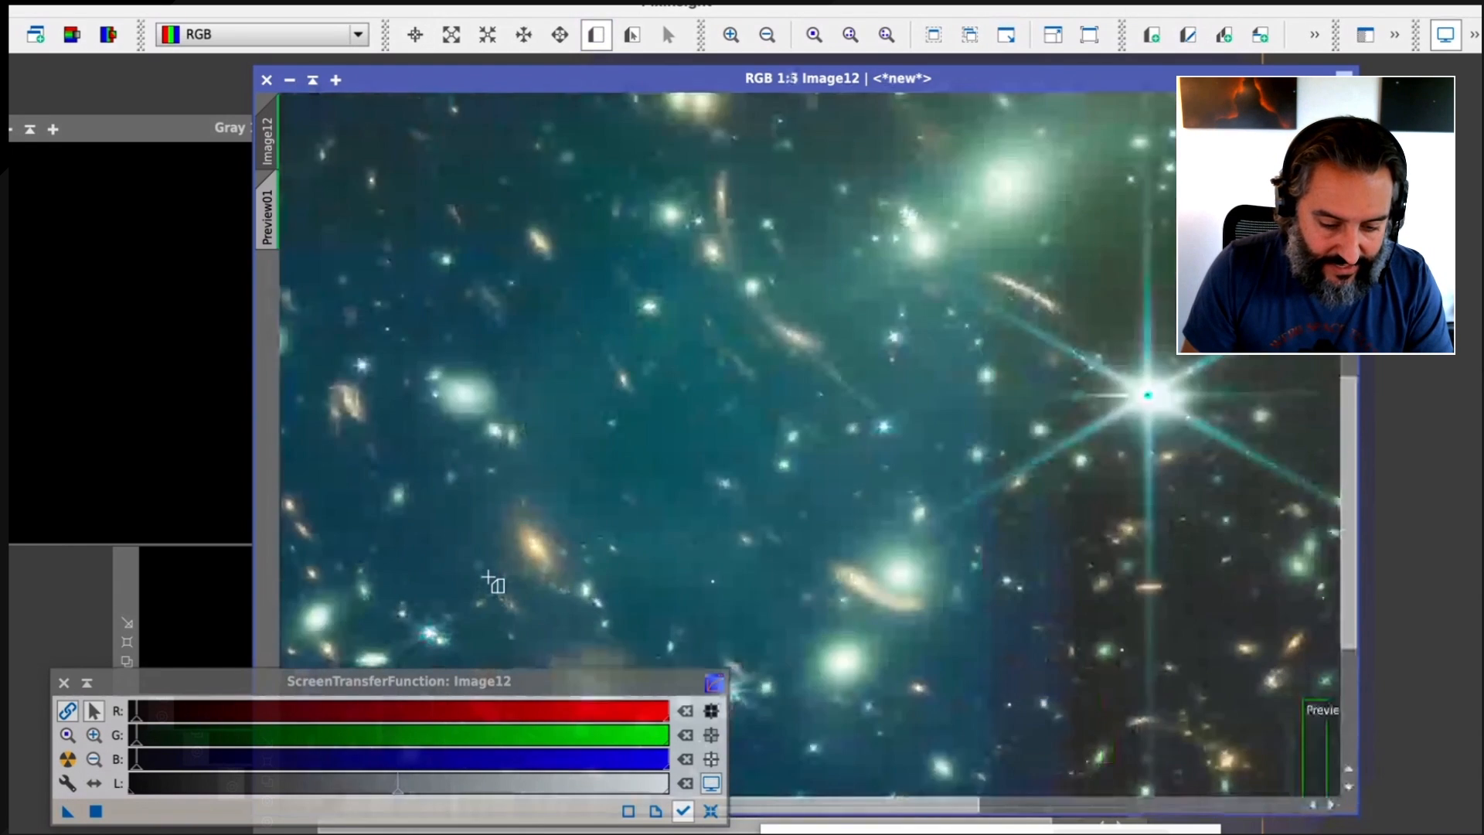
scroll(492, 581, down, 1)
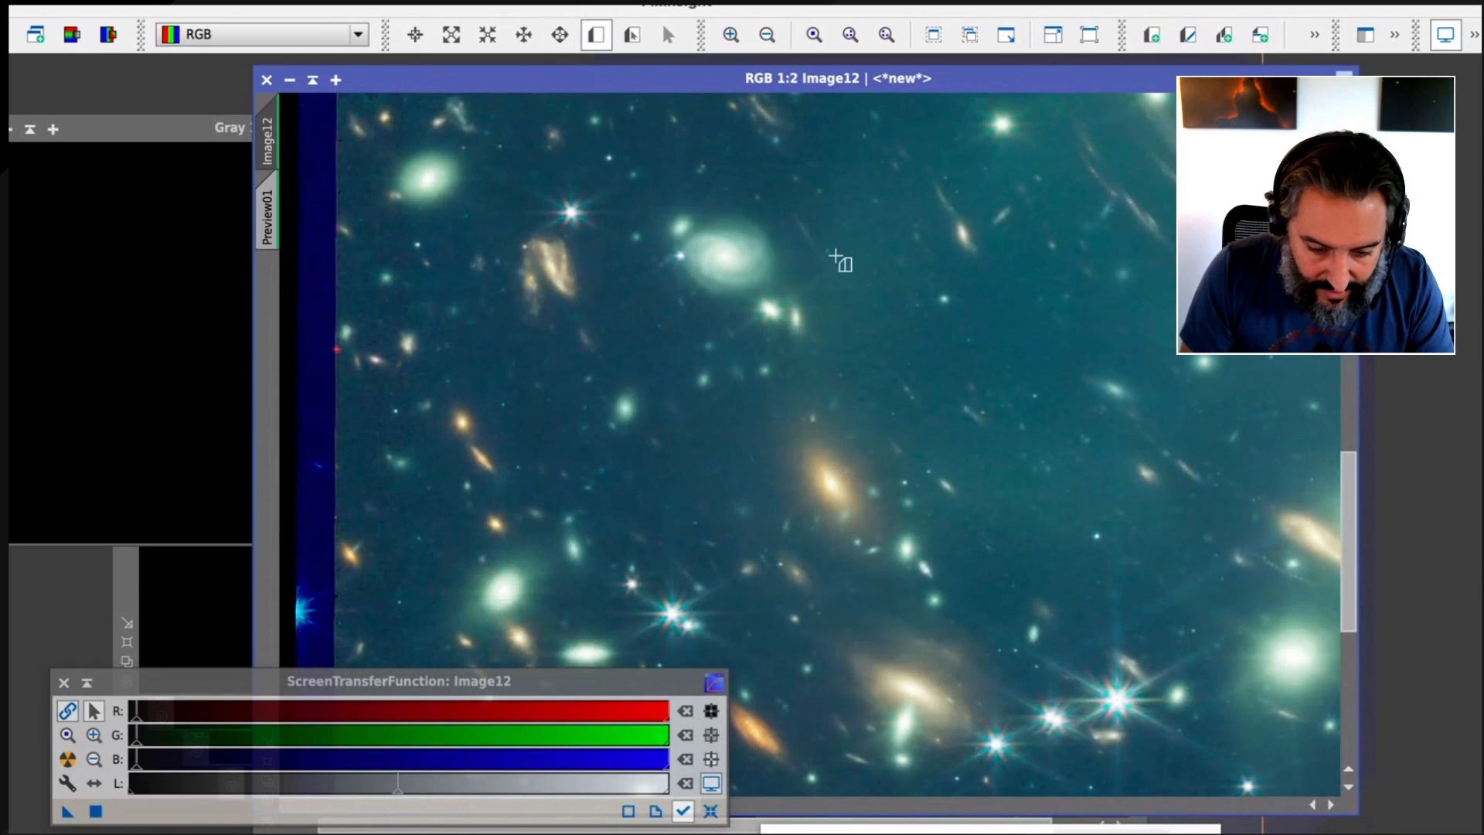
drag(700, 222, 770, 290)
Create a third small preview among the galaxies just above the brightest cluster galaxy and its upper-right arcs
key(space)
drag(1163, 160, 1034, 564)
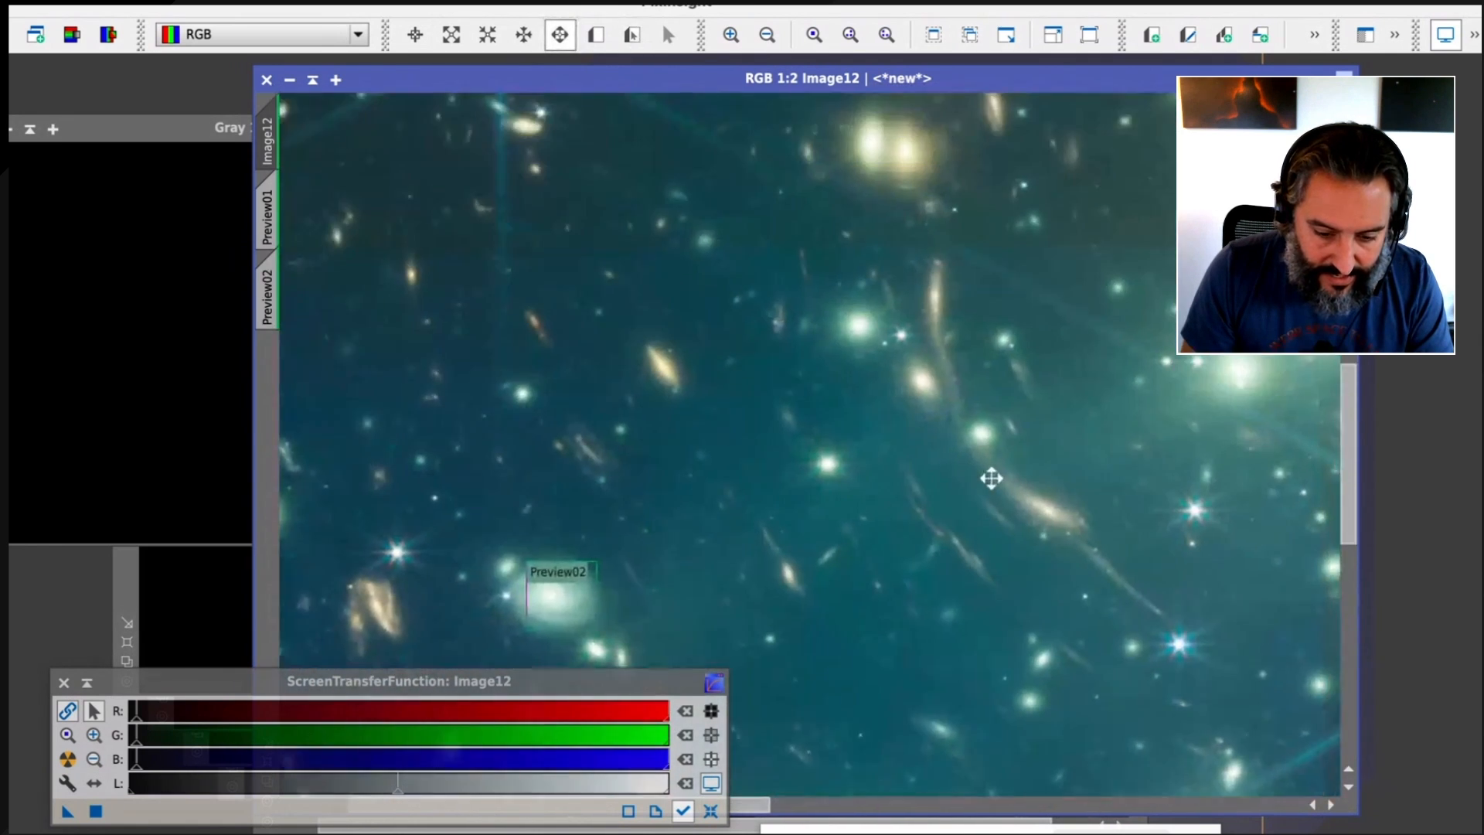
drag(991, 479, 960, 782)
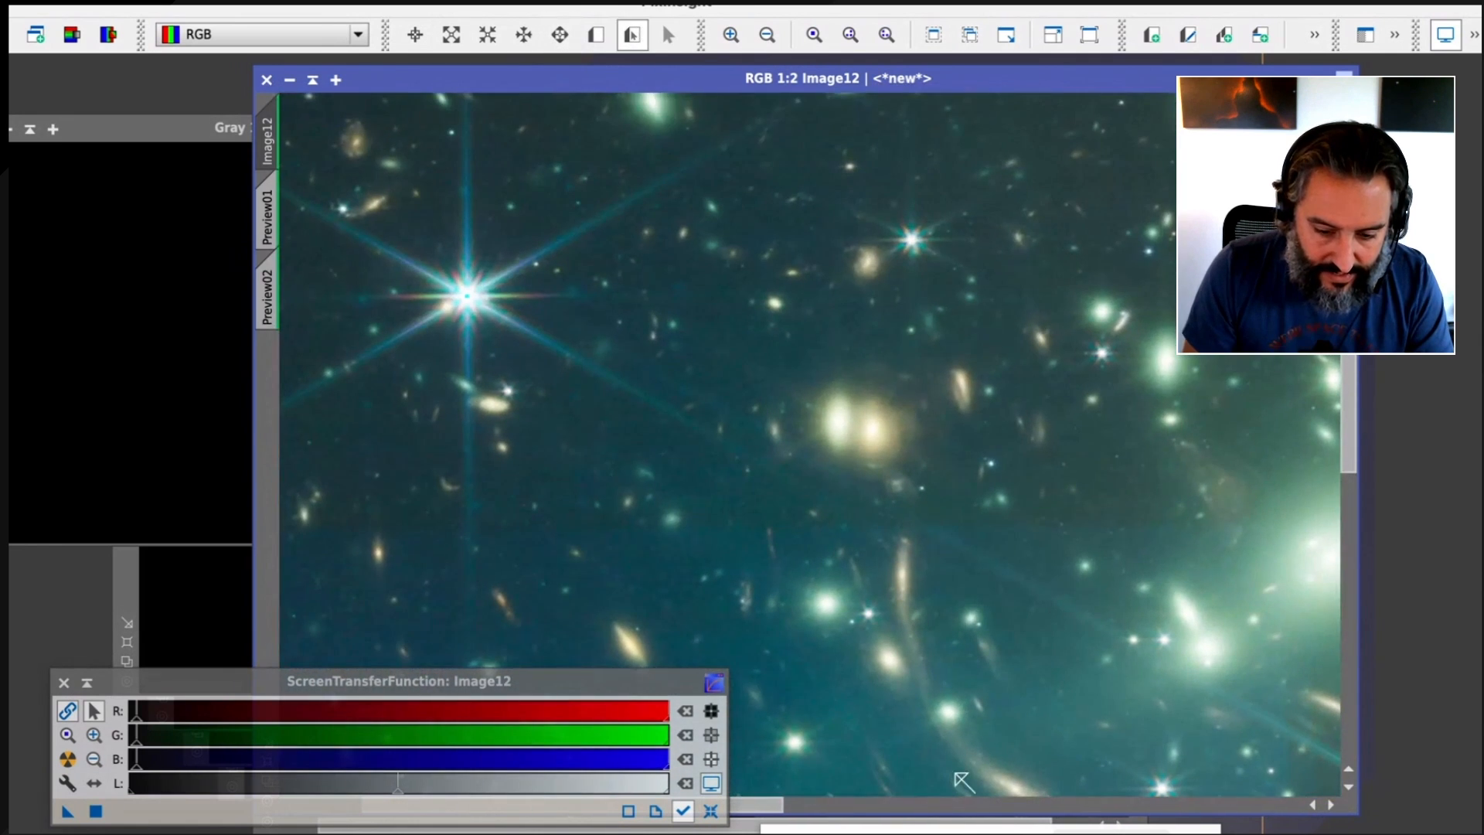
scroll(1062, 231, up, 1)
scroll(1062, 232, down, 2)
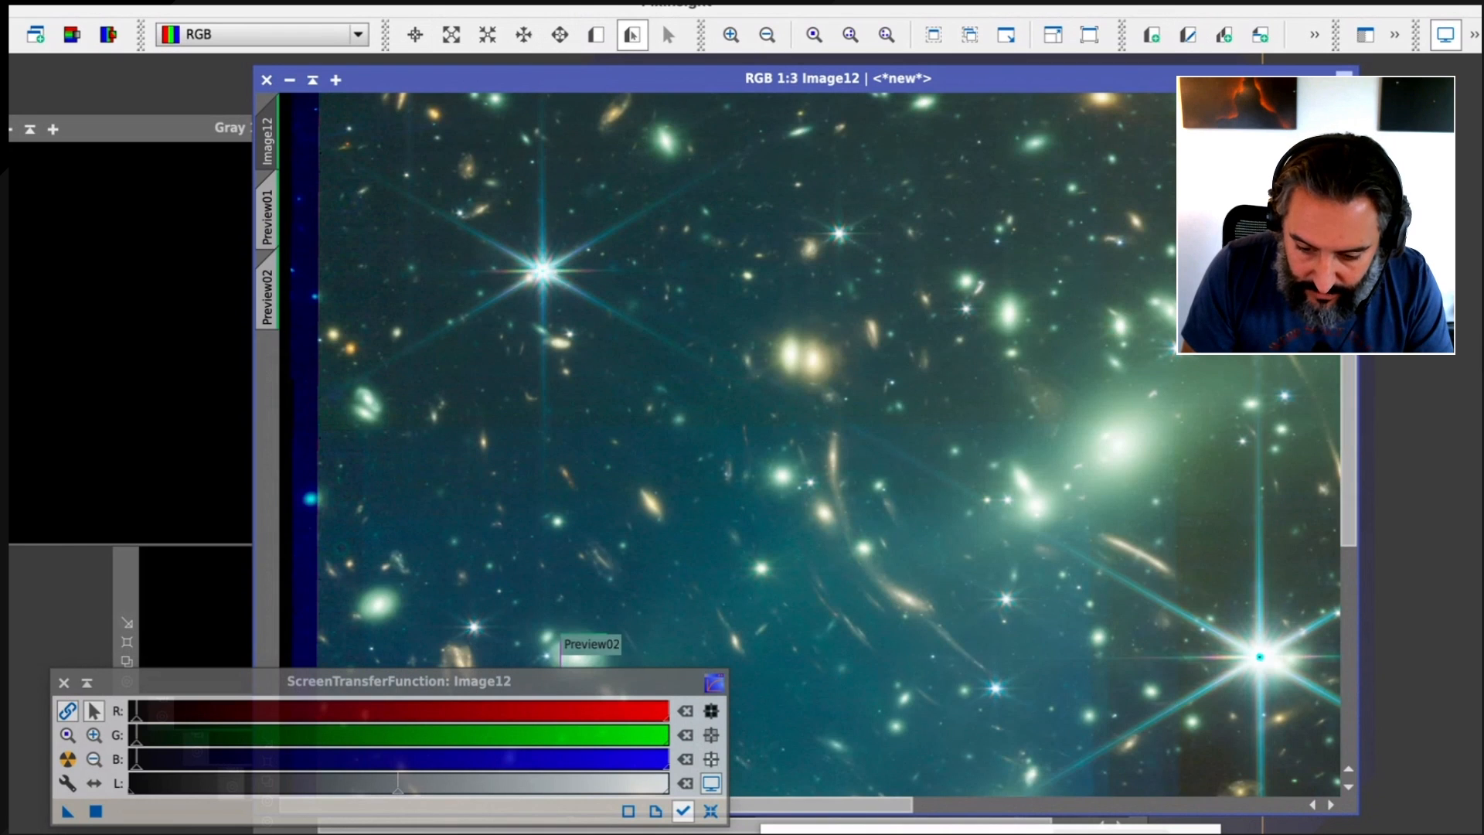
drag(1349, 456, 1348, 390)
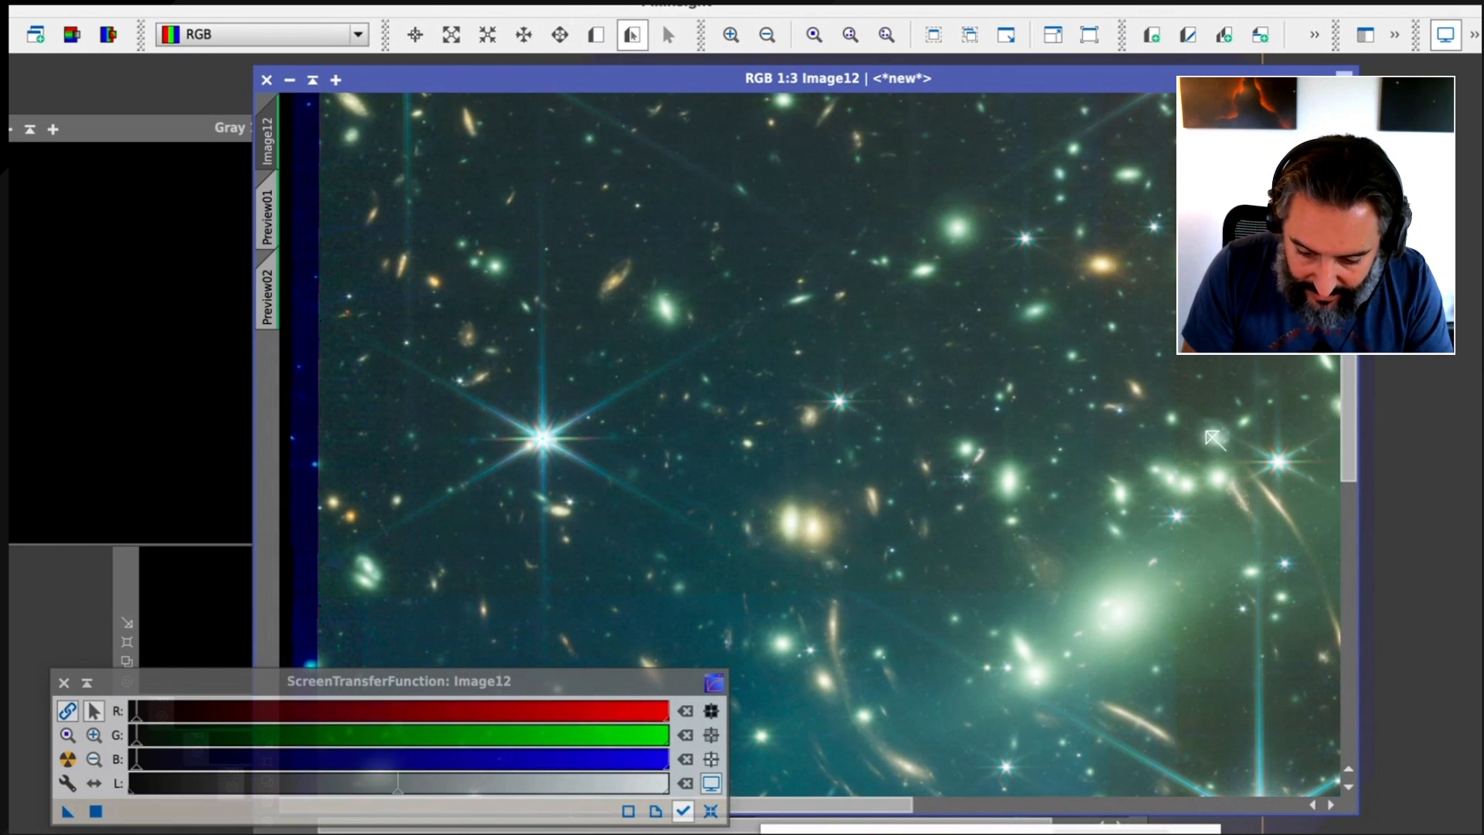
click(596, 34)
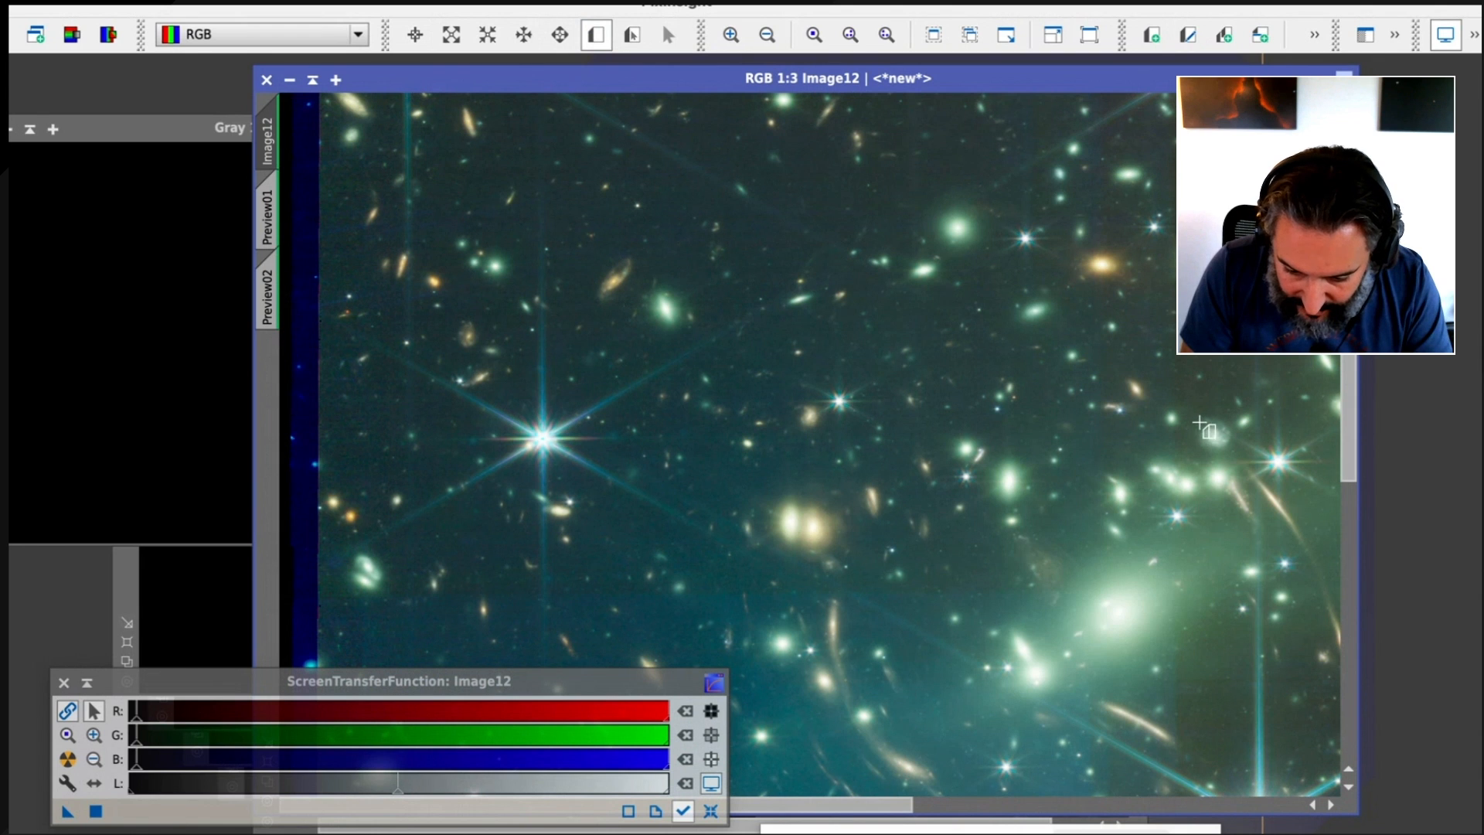
drag(1199, 421, 1235, 459)
Create a fourth small preview on the elongated galaxy just below the bright star at the field's upper edge
drag(1348, 421, 1348, 304)
click(596, 34)
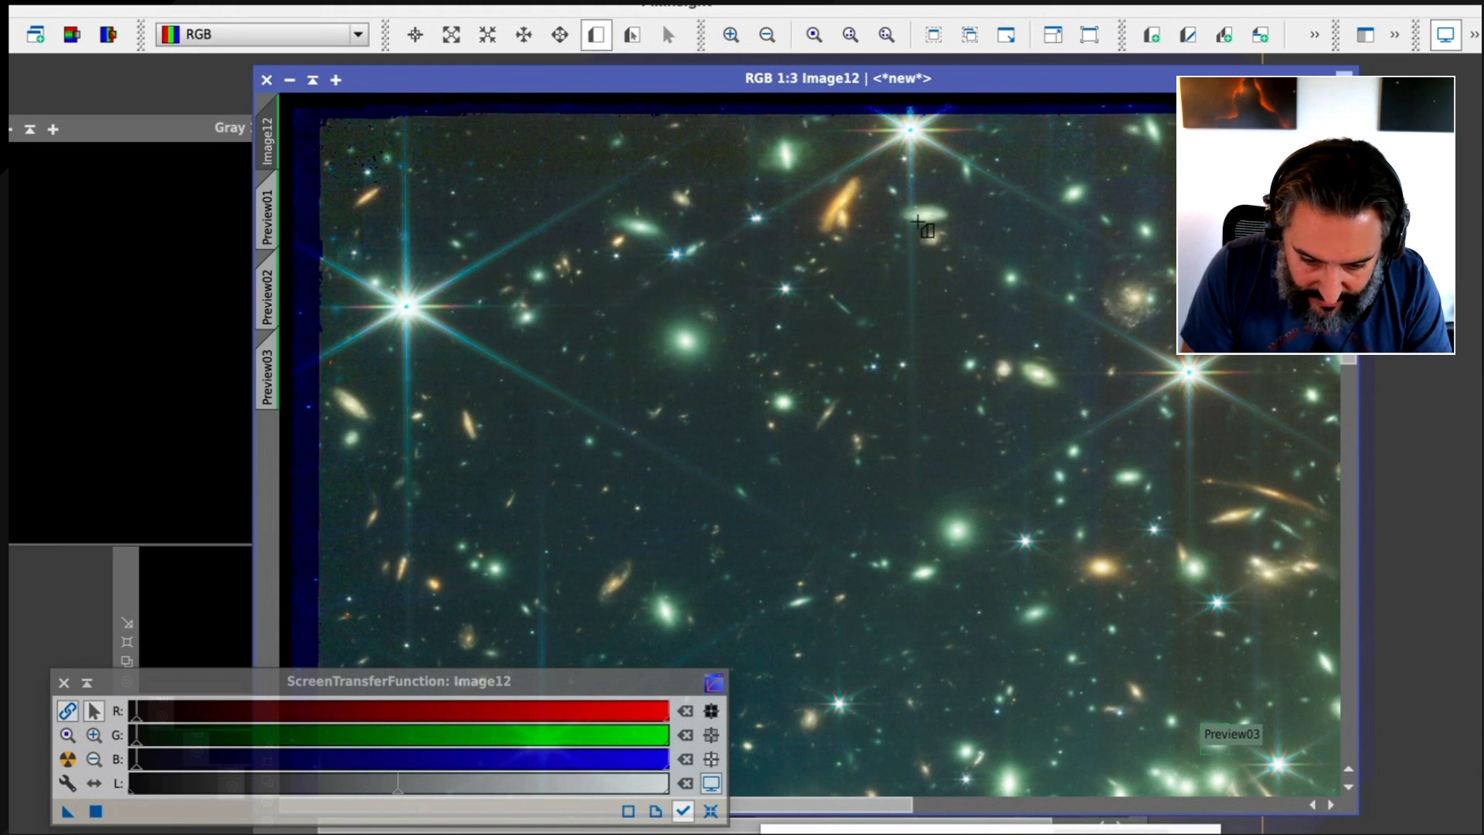
drag(917, 221, 949, 204)
scroll(947, 206, up, 1)
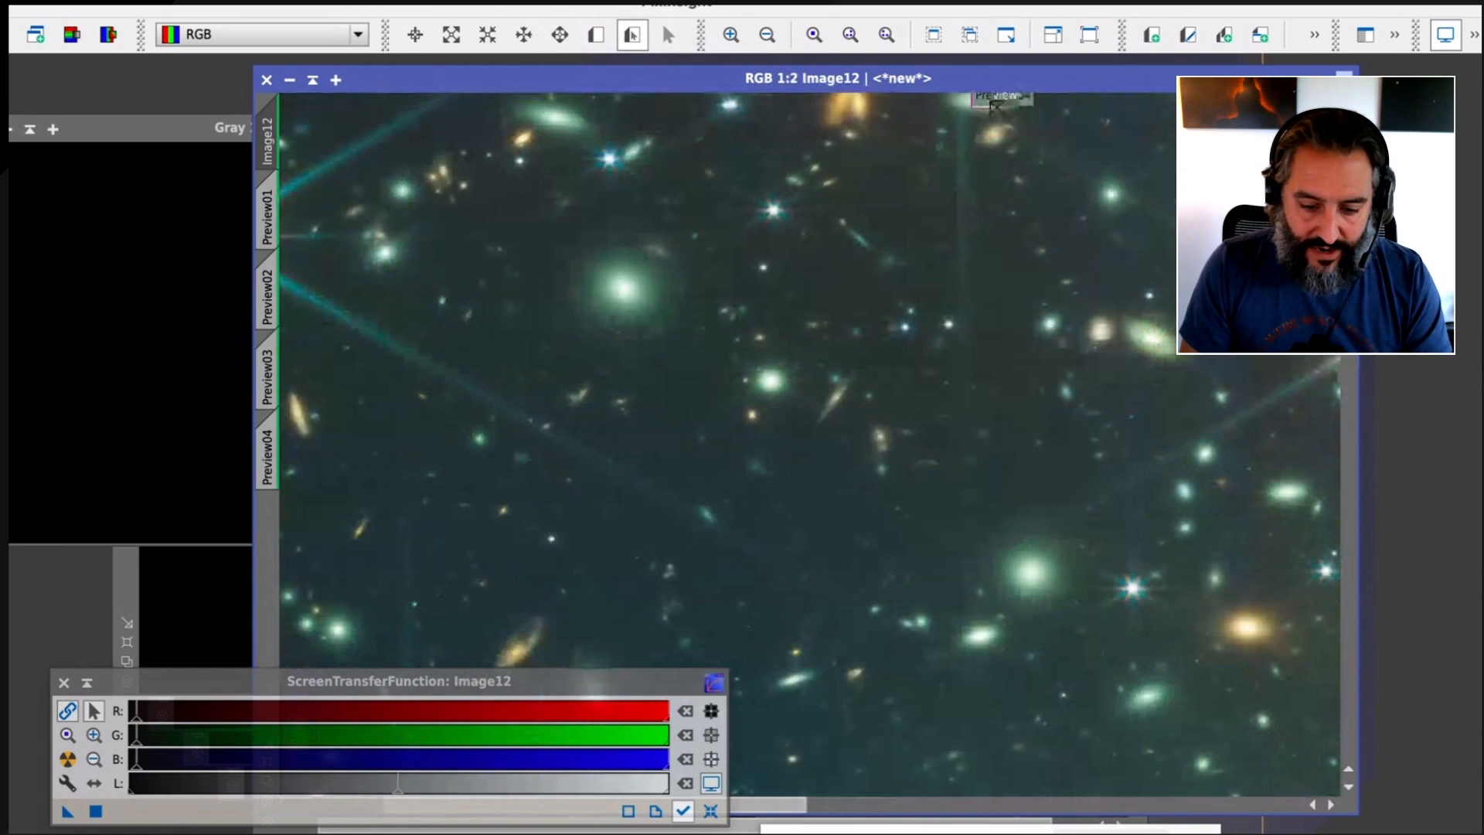
Look over the whole field and inspect the contents of the three galaxy previews, Preview02, Preview03 and Preview04
scroll(947, 206, down, 1)
scroll(951, 211, down, 1)
scroll(951, 210, down, 3)
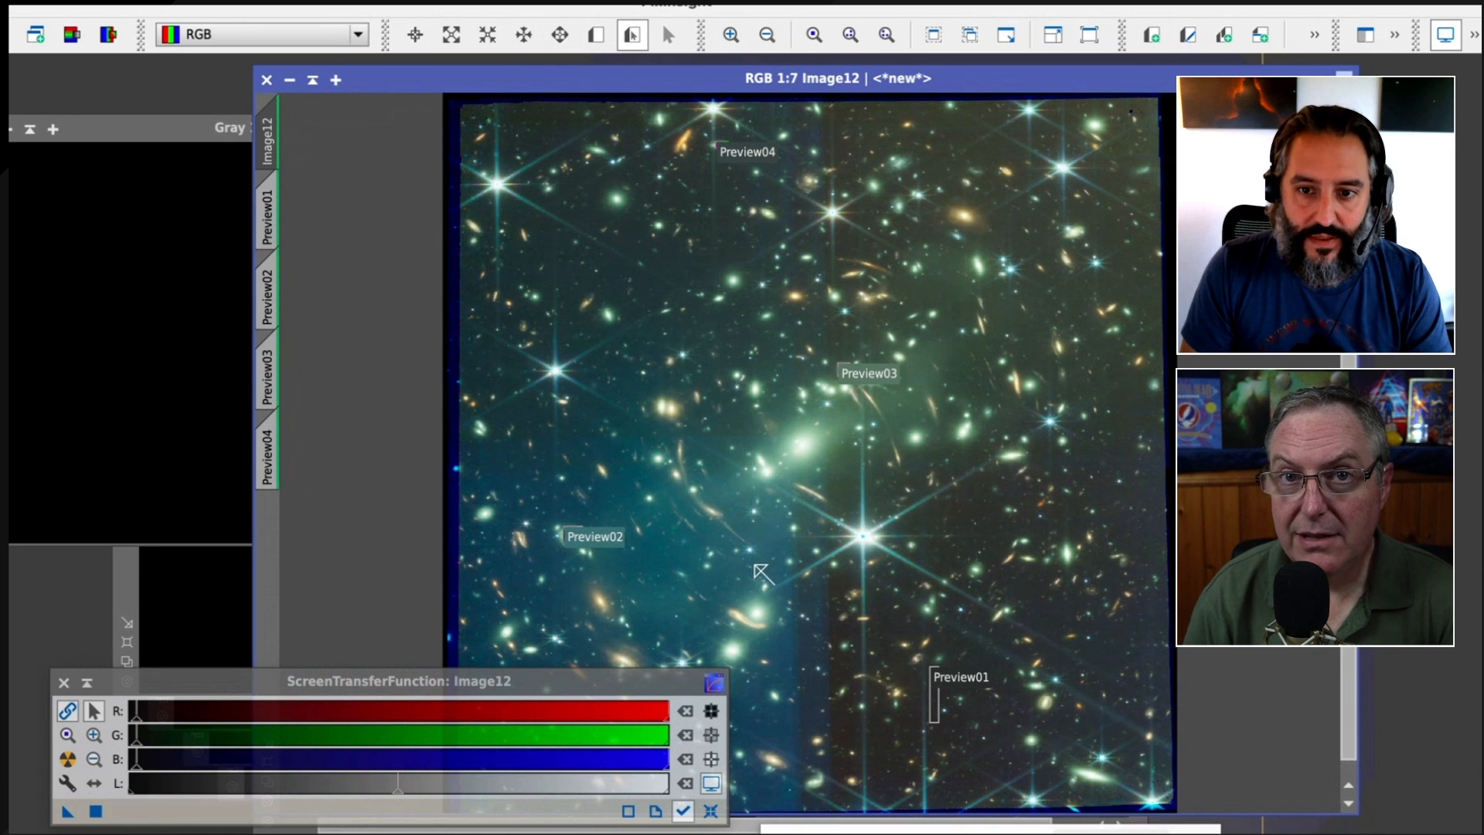
scroll(876, 436, up, 1)
key(space)
drag(875, 436, 1054, 209)
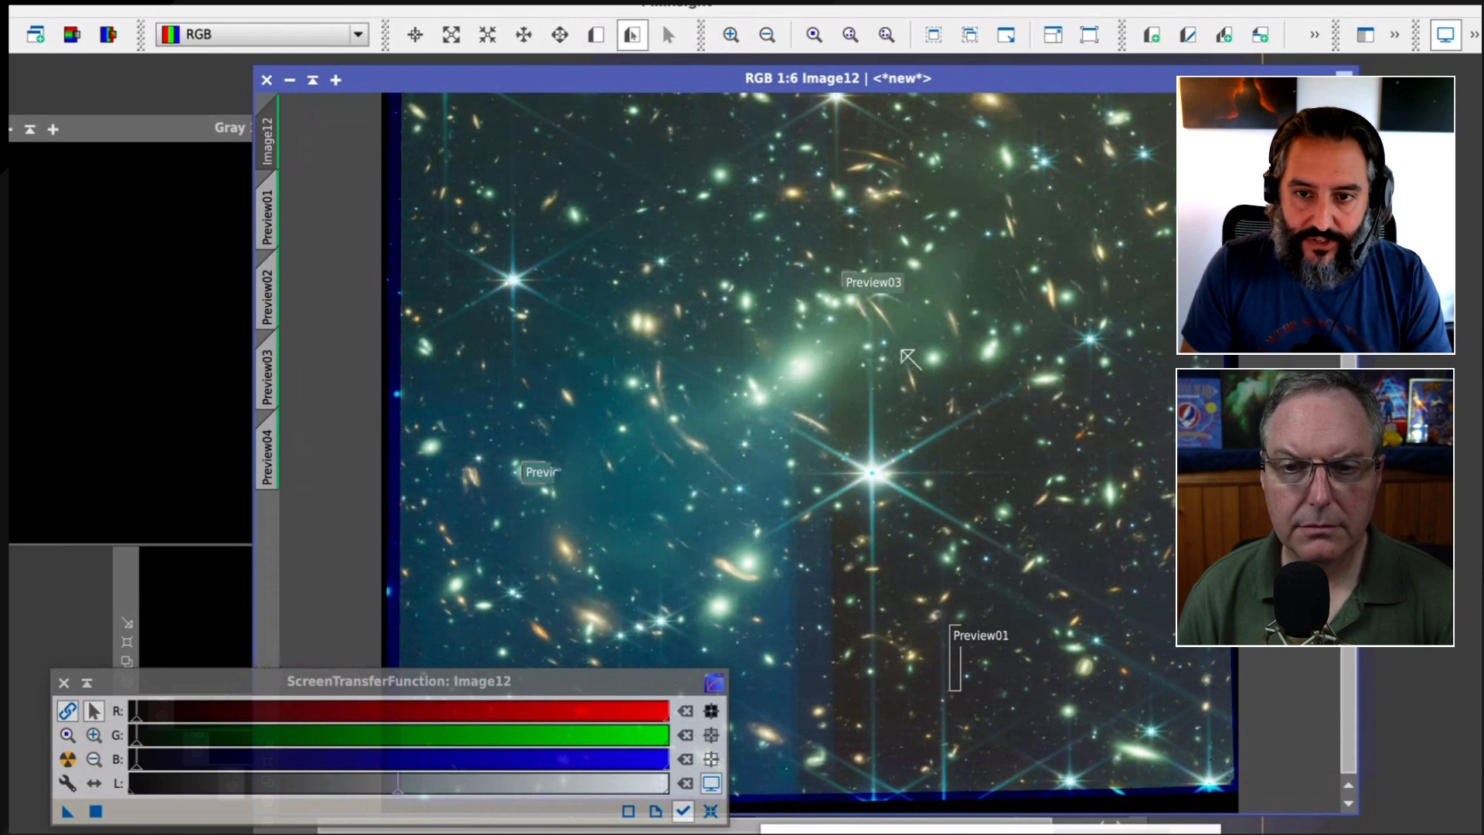
drag(1049, 369, 1049, 523)
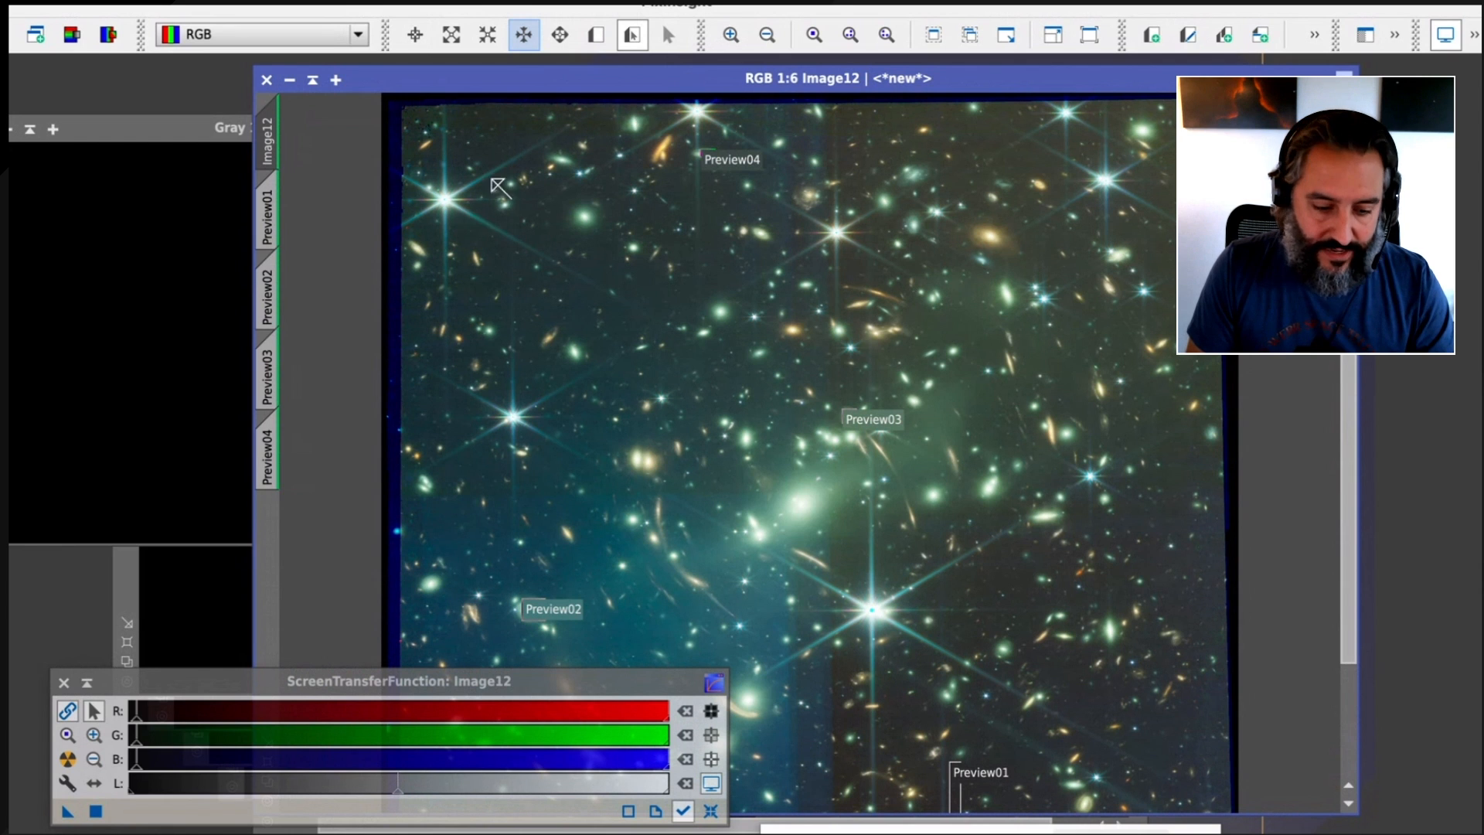
click(275, 296)
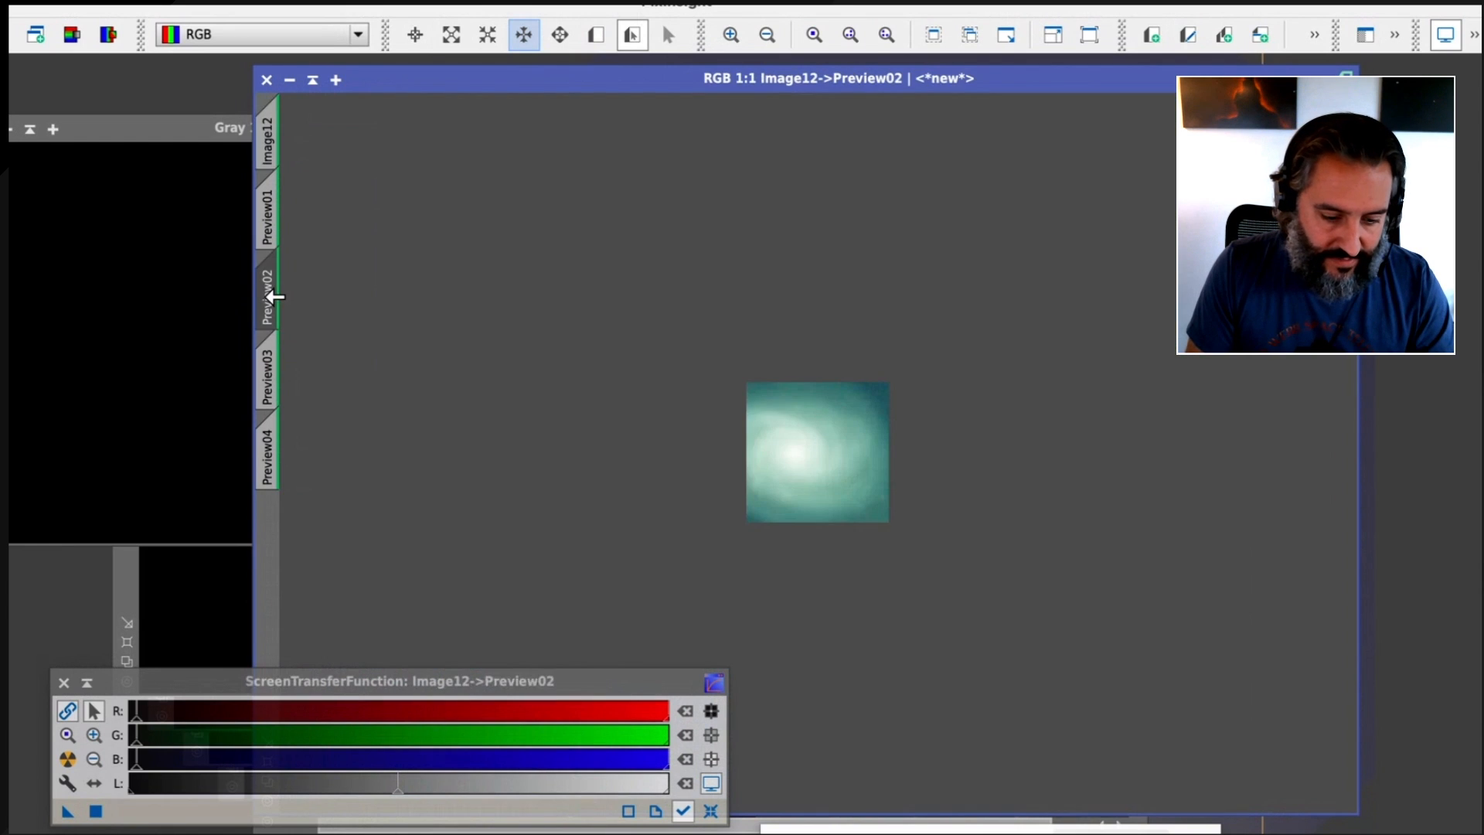
click(272, 361)
click(272, 435)
click(267, 139)
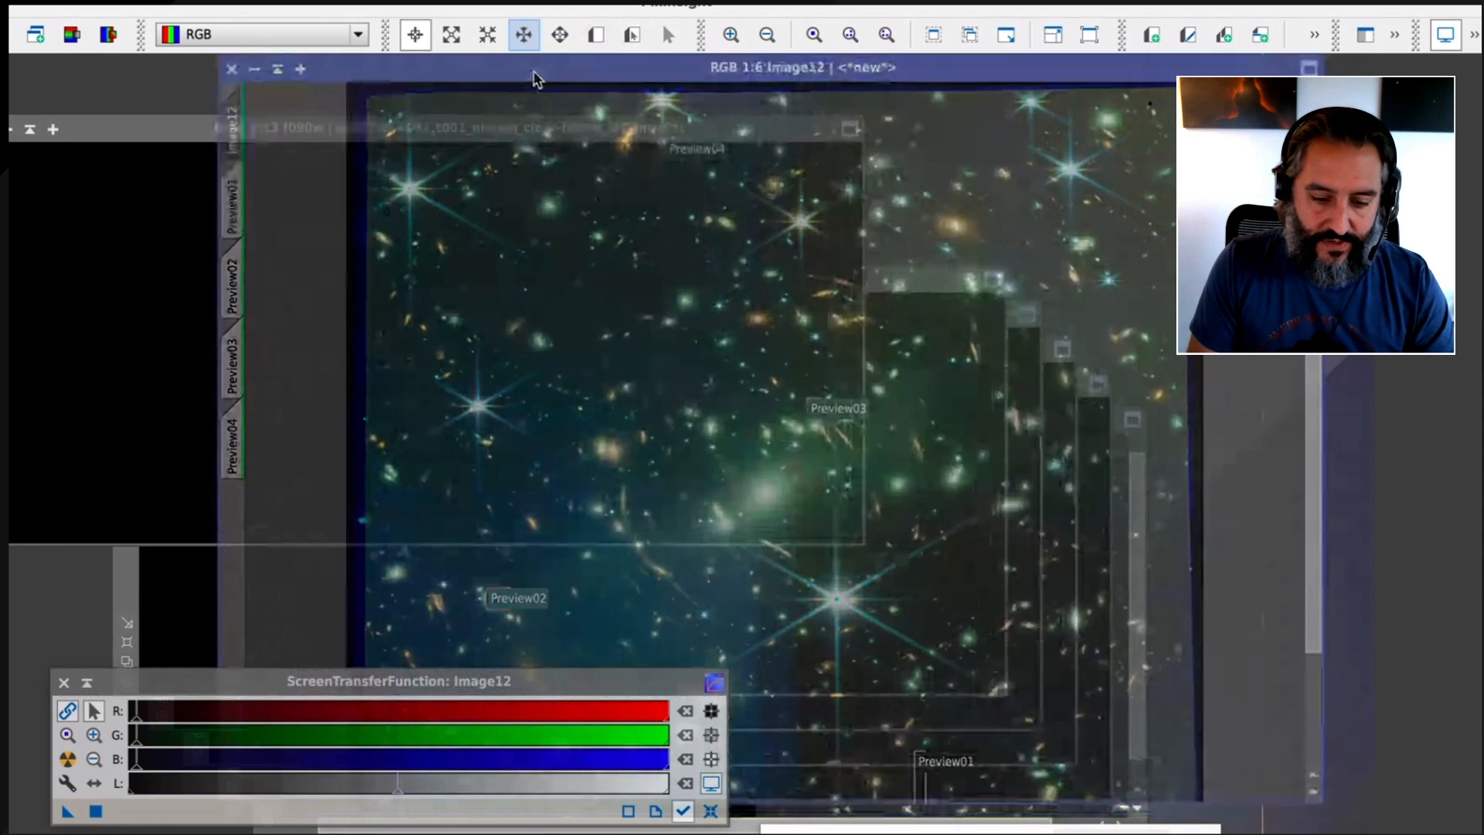
Aggregate Preview02, Preview03 and Preview04 into a new image with PreviewAggregator, excluding Preview01, and place its window beside the main image
drag(534, 72, 417, 70)
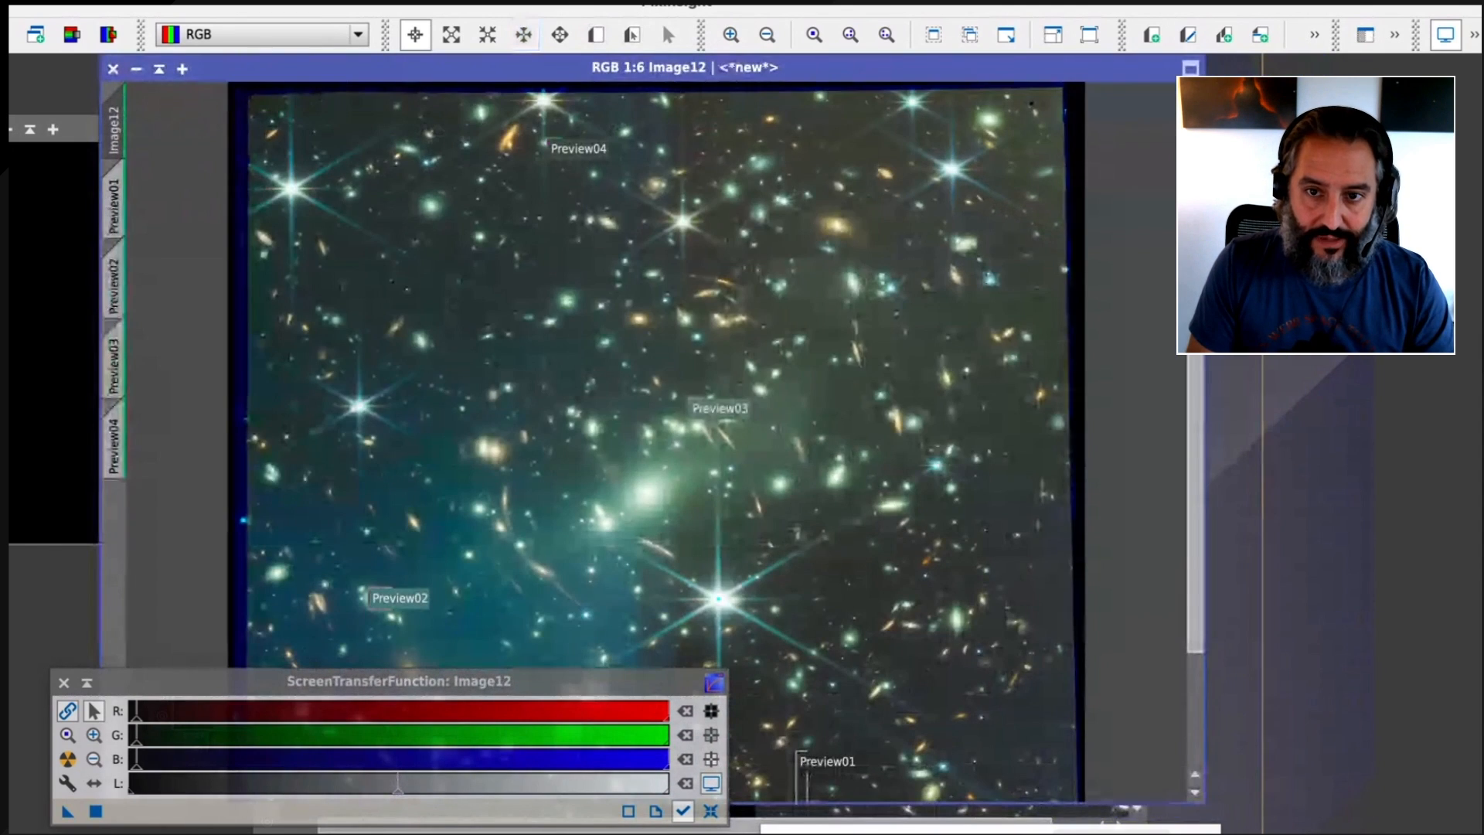
click(587, 1)
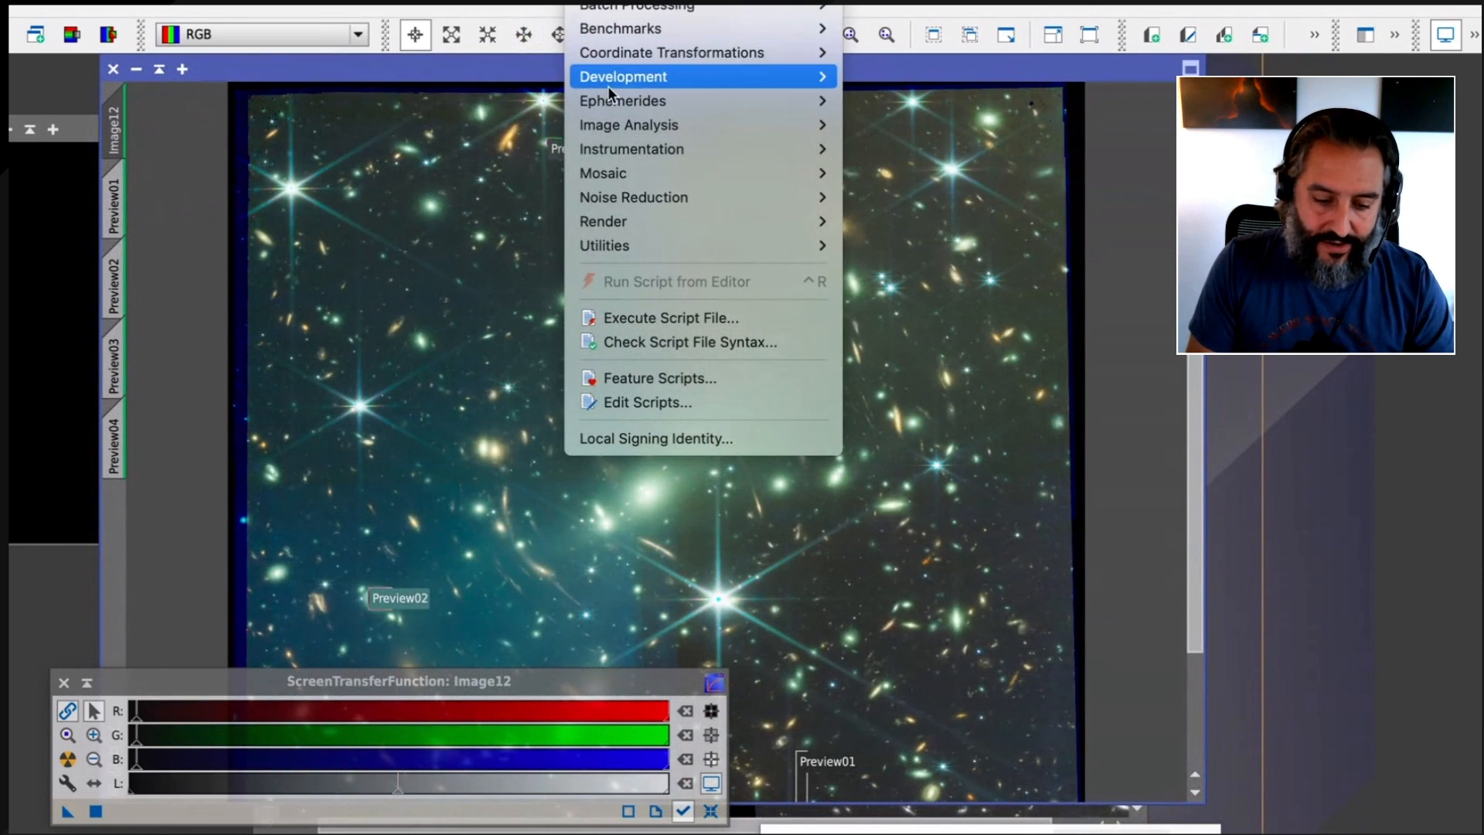
mouse_move(632, 247)
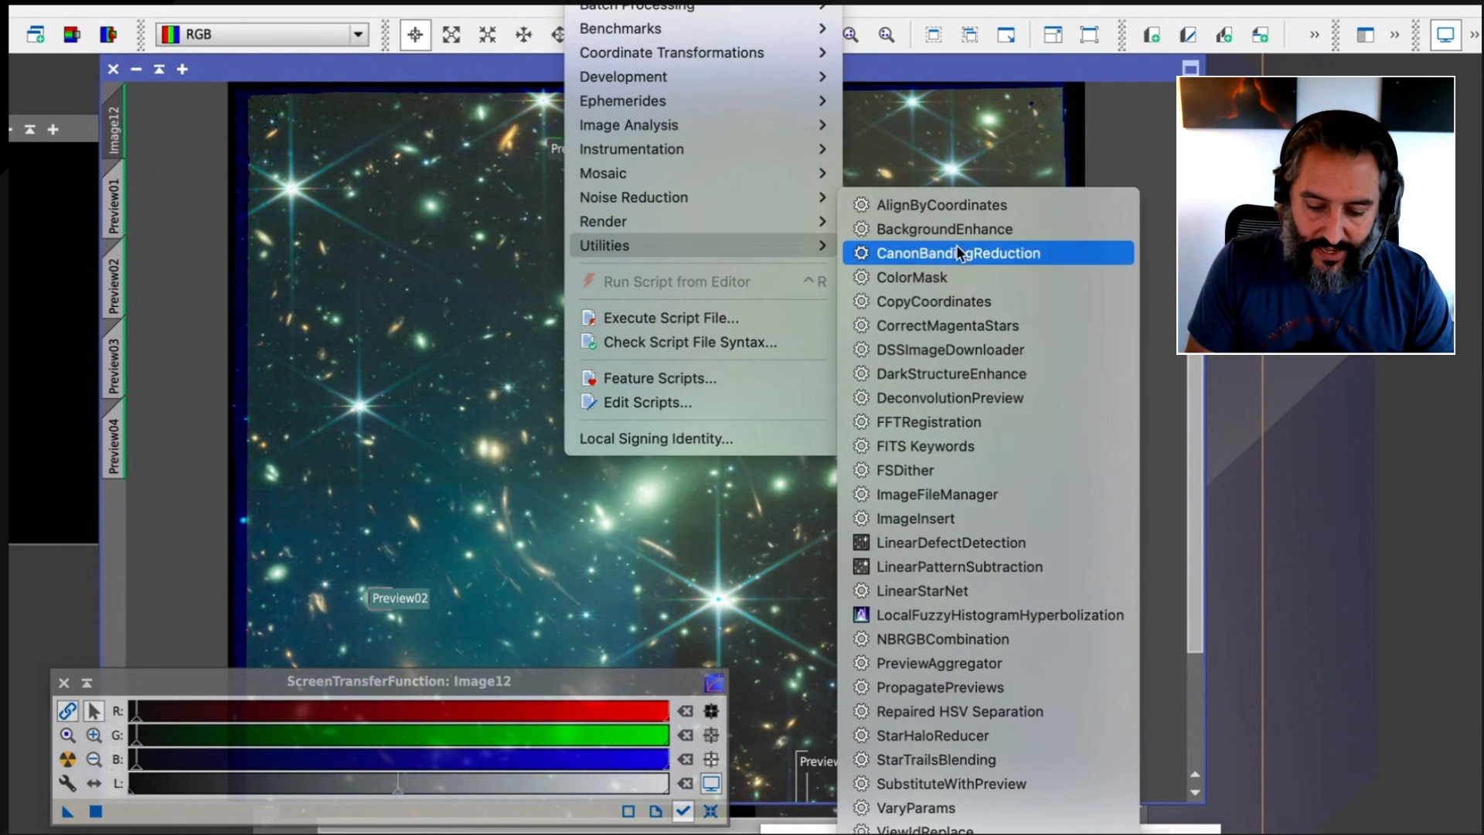
click(985, 666)
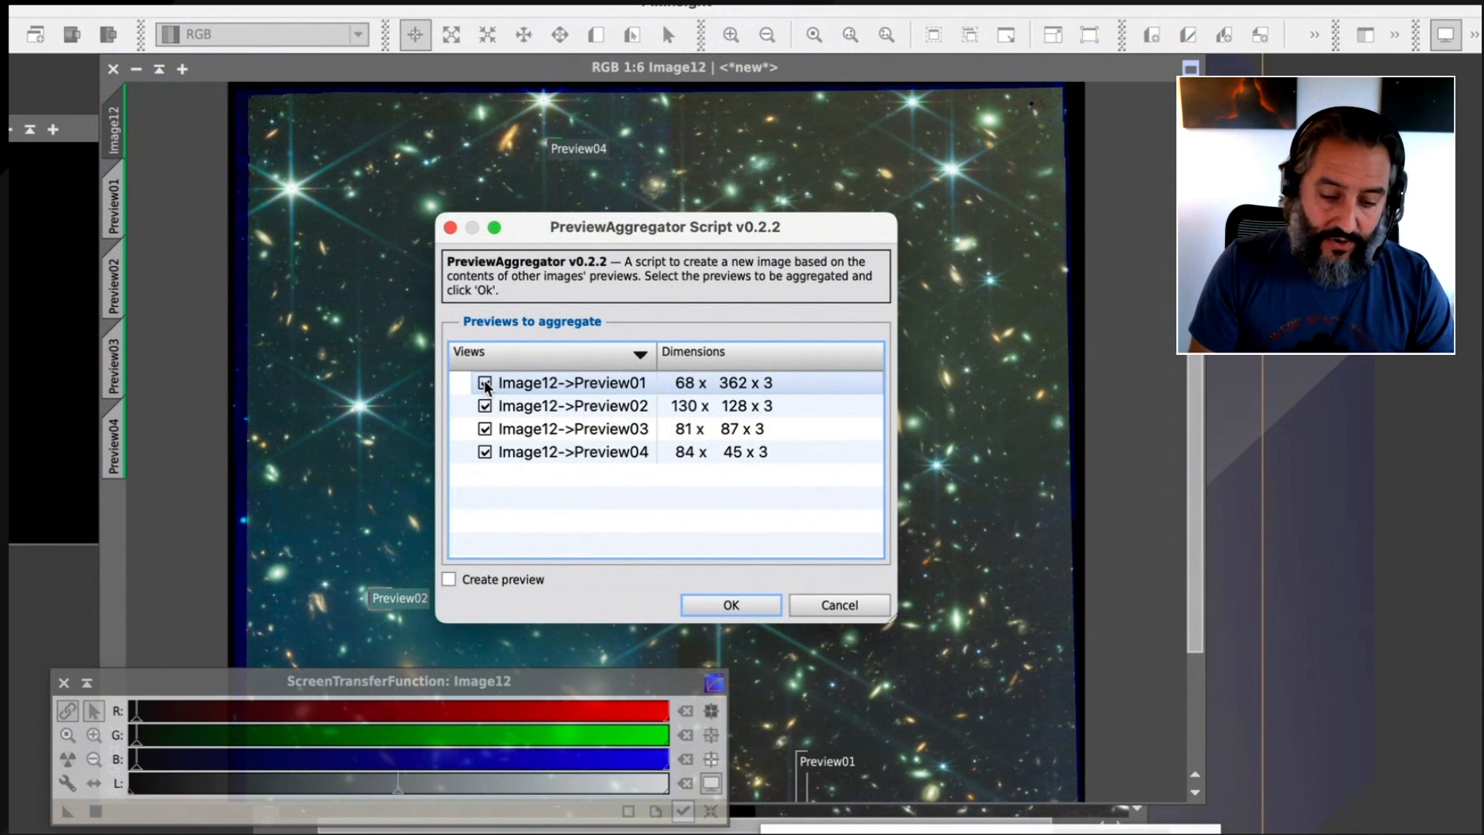
click(486, 384)
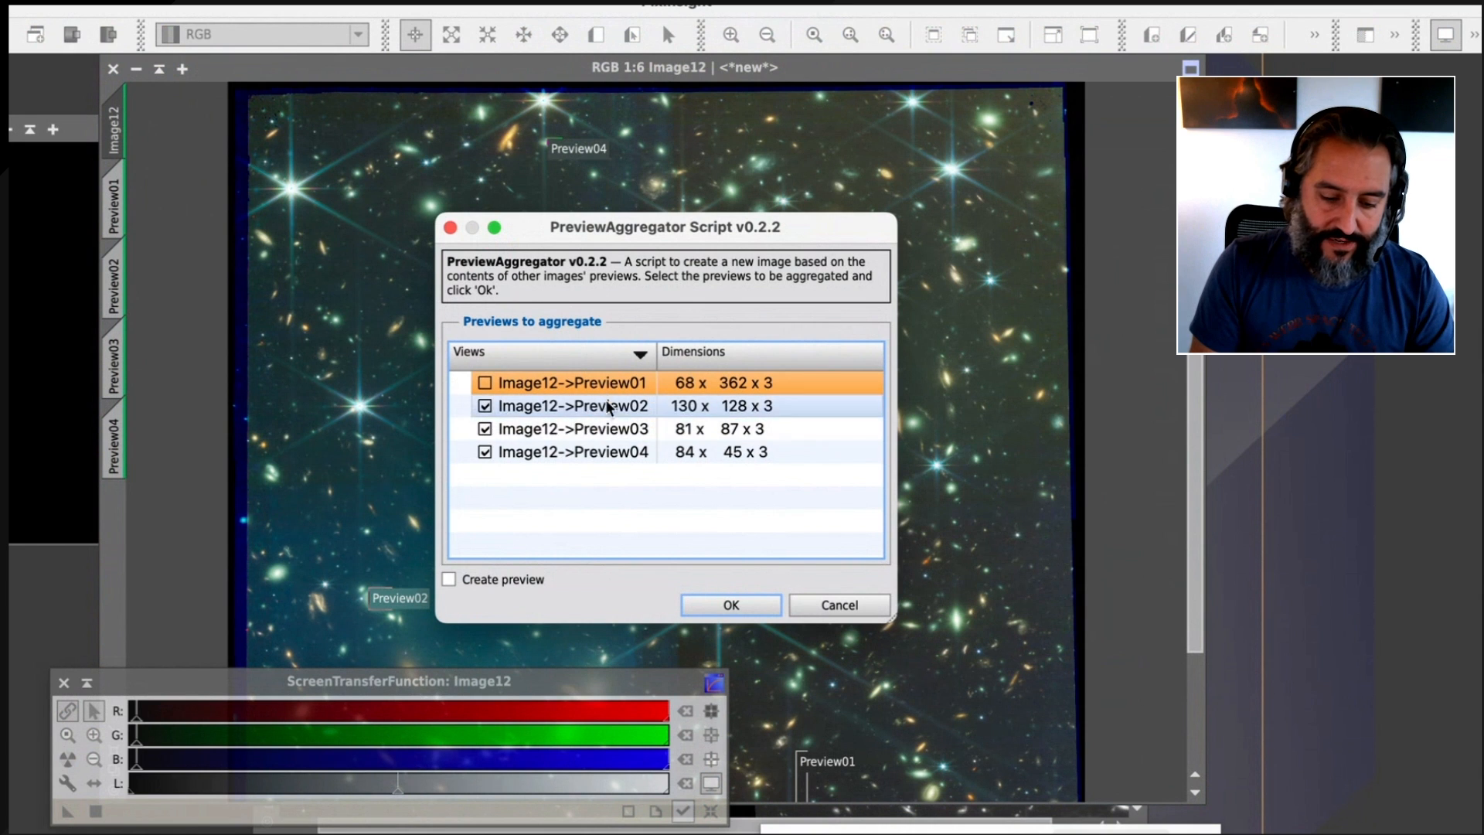
click(729, 611)
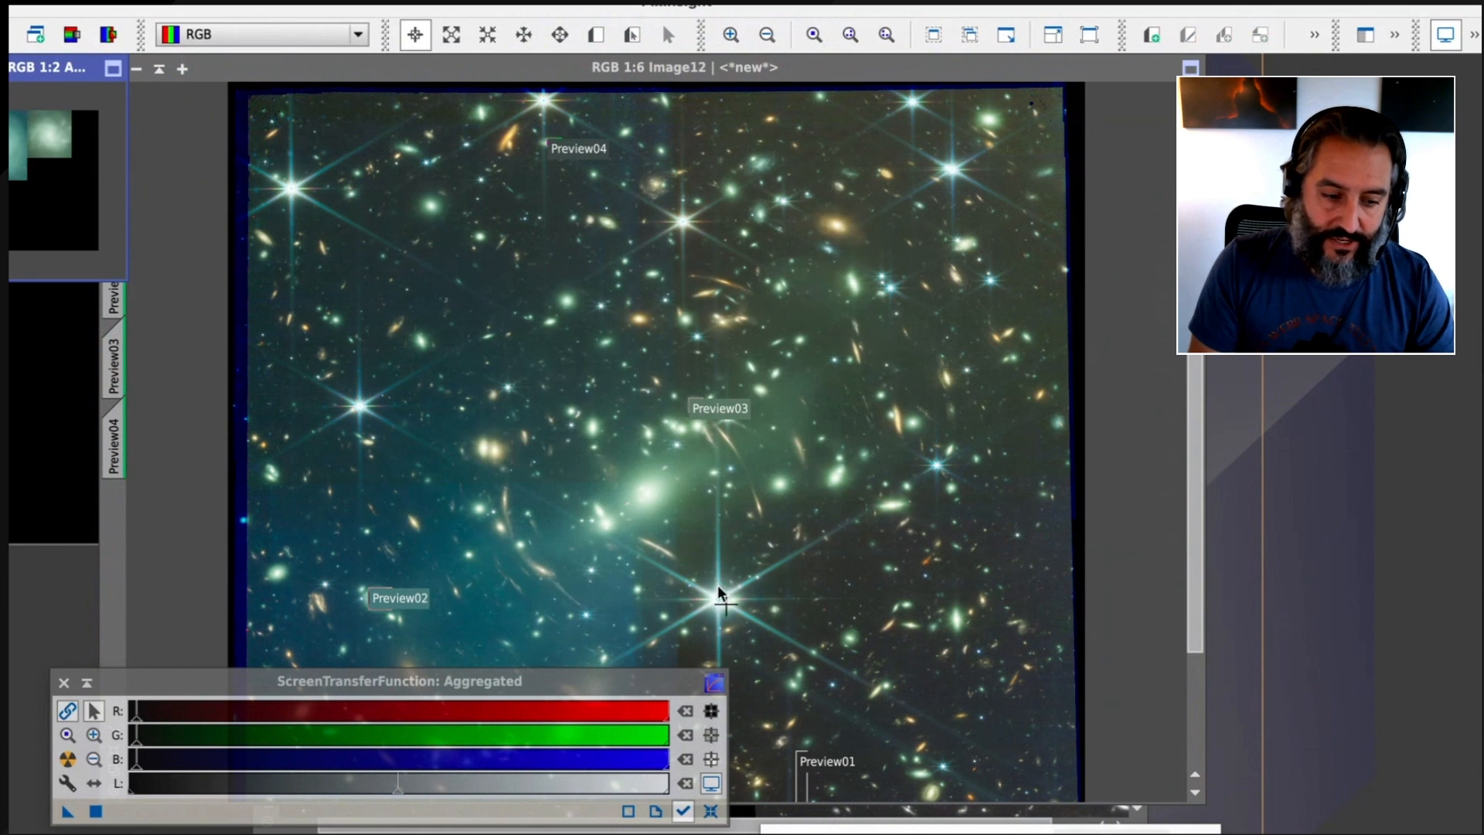
drag(74, 67, 1368, 580)
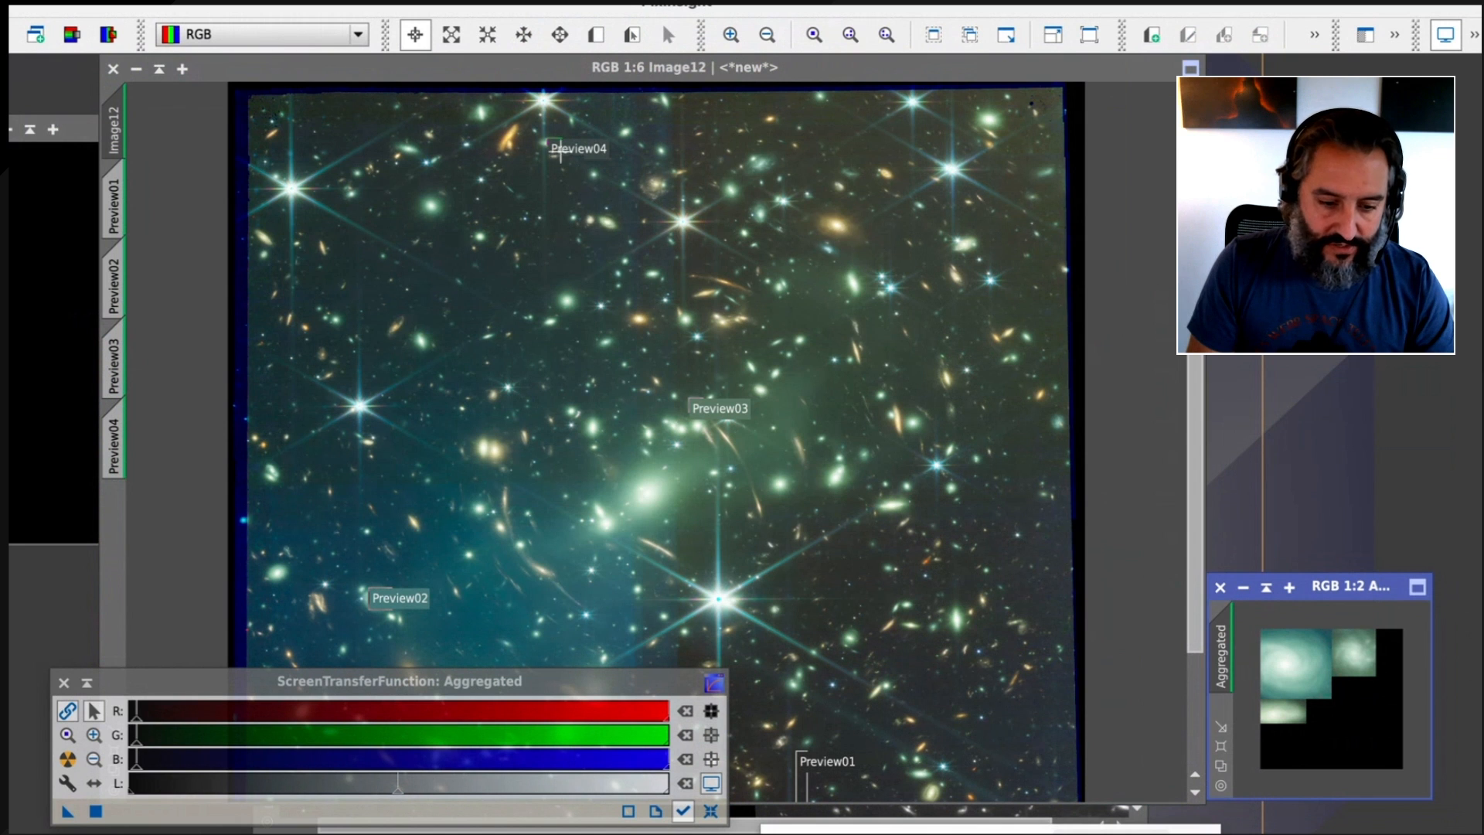
Set up ColorCalibration with the Aggregated image as the white reference and structure detection disabled
click(527, 1)
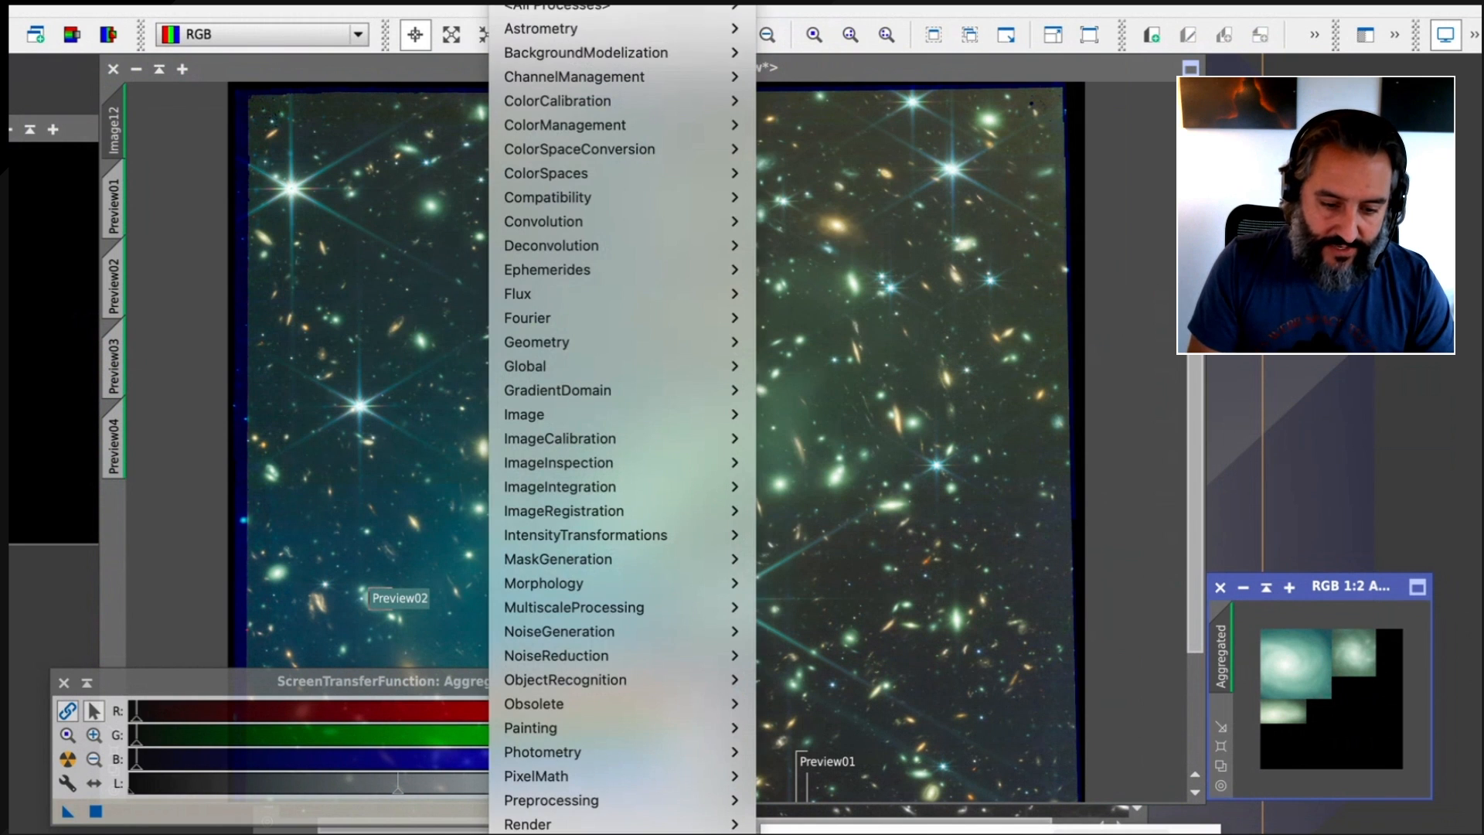
mouse_move(564, 100)
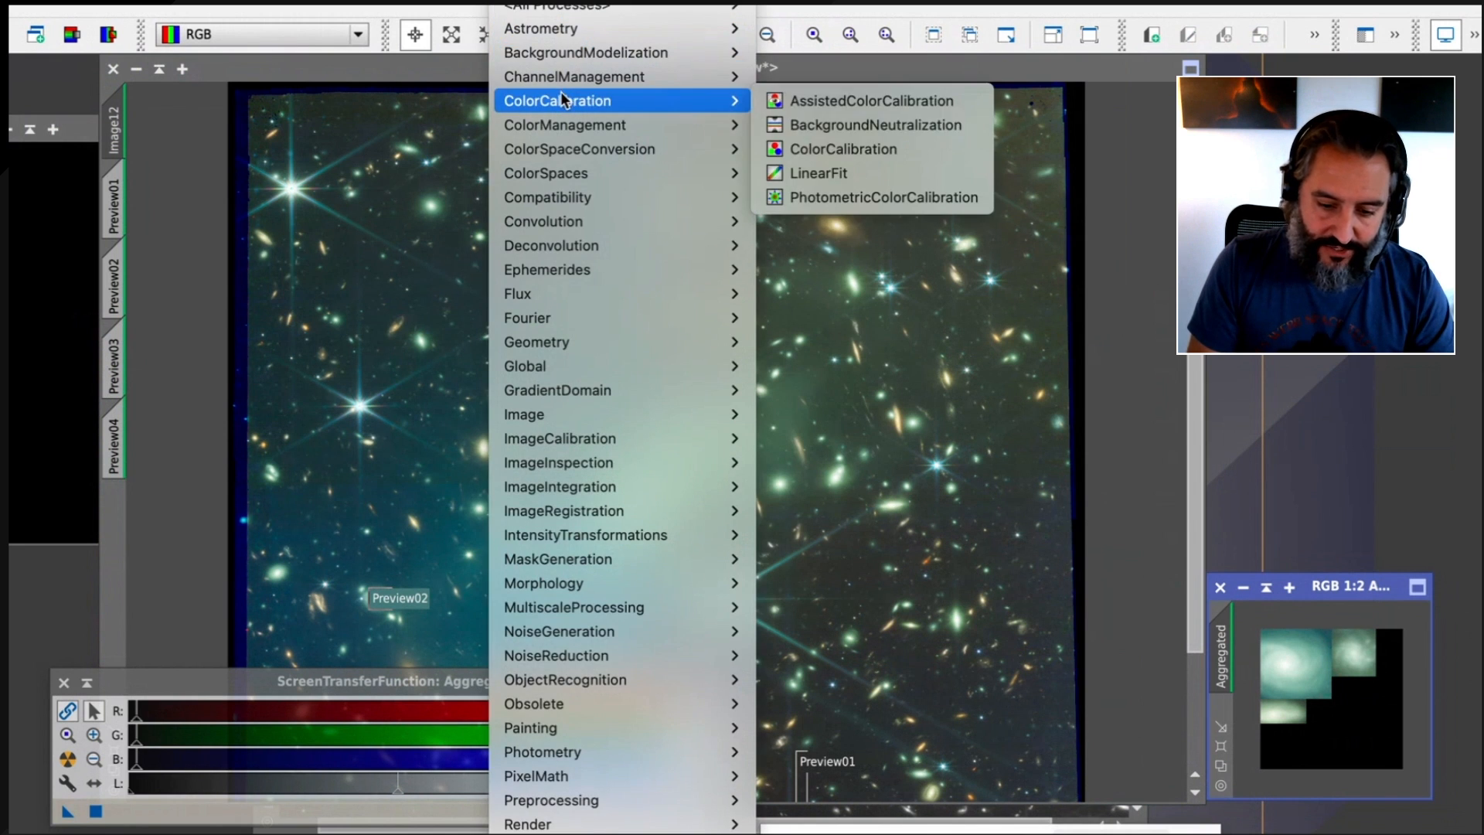
click(892, 145)
drag(1036, 149, 351, 77)
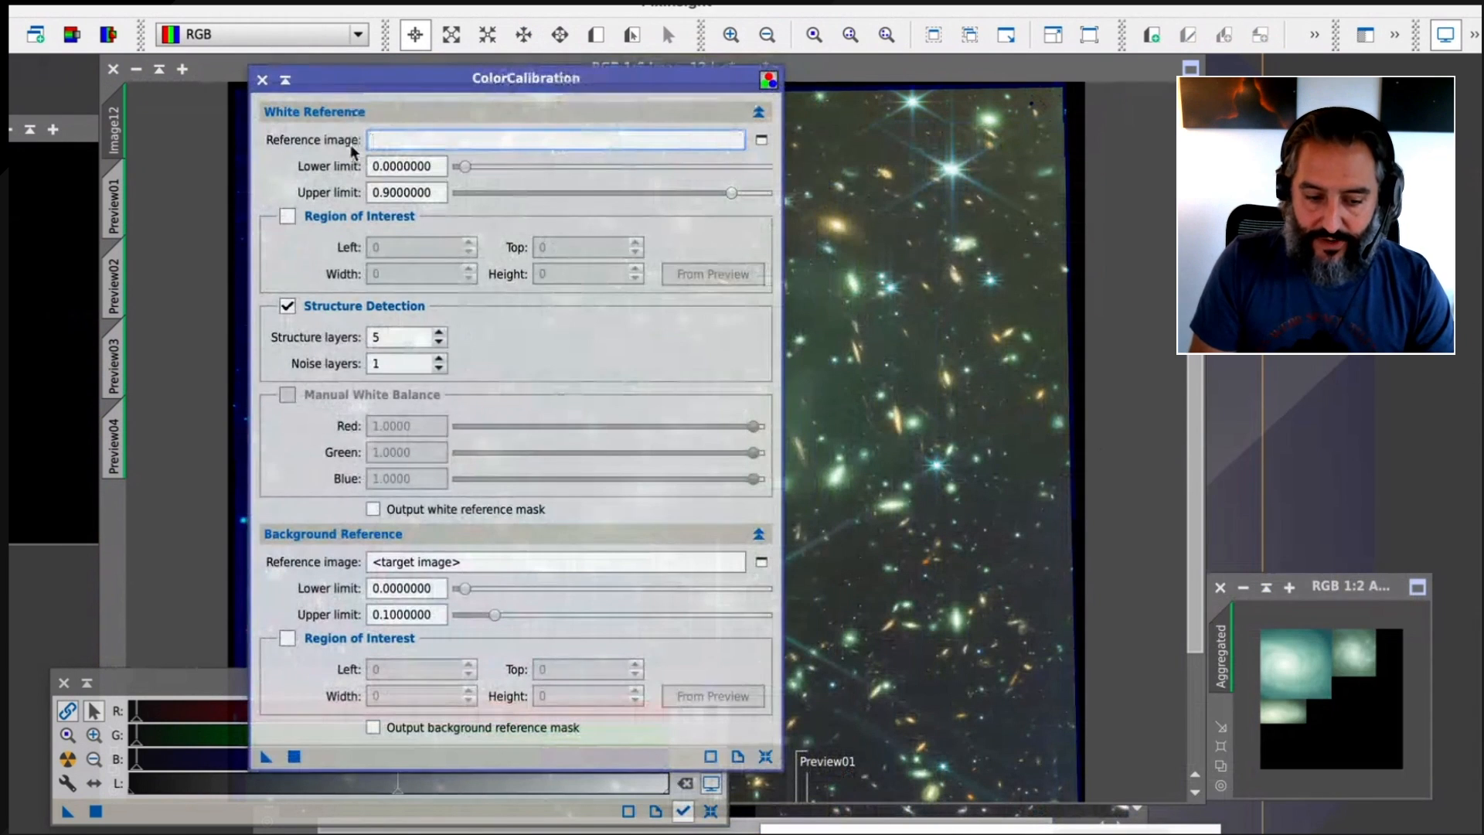
click(761, 140)
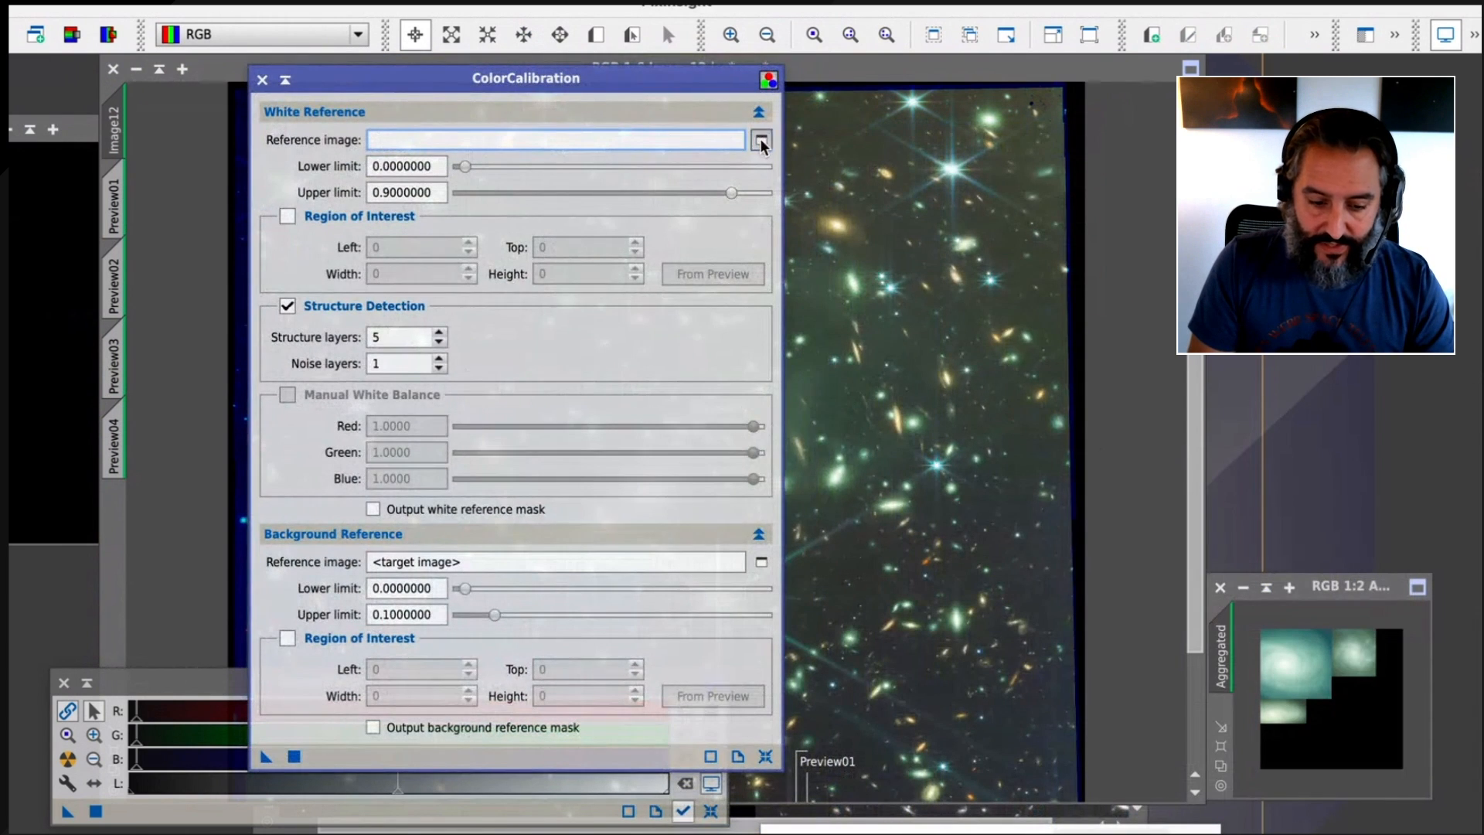
click(600, 391)
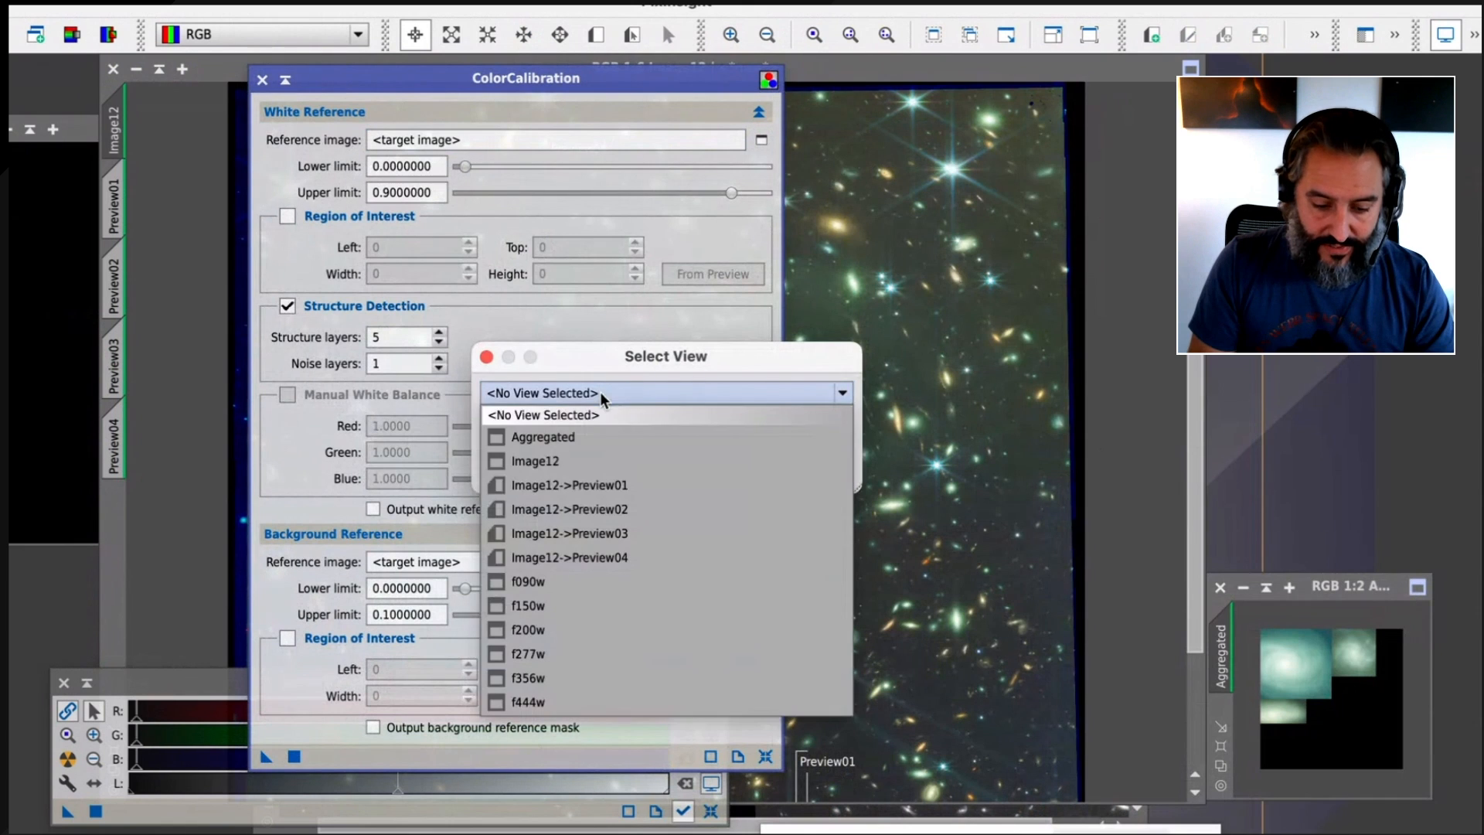
click(572, 434)
click(663, 470)
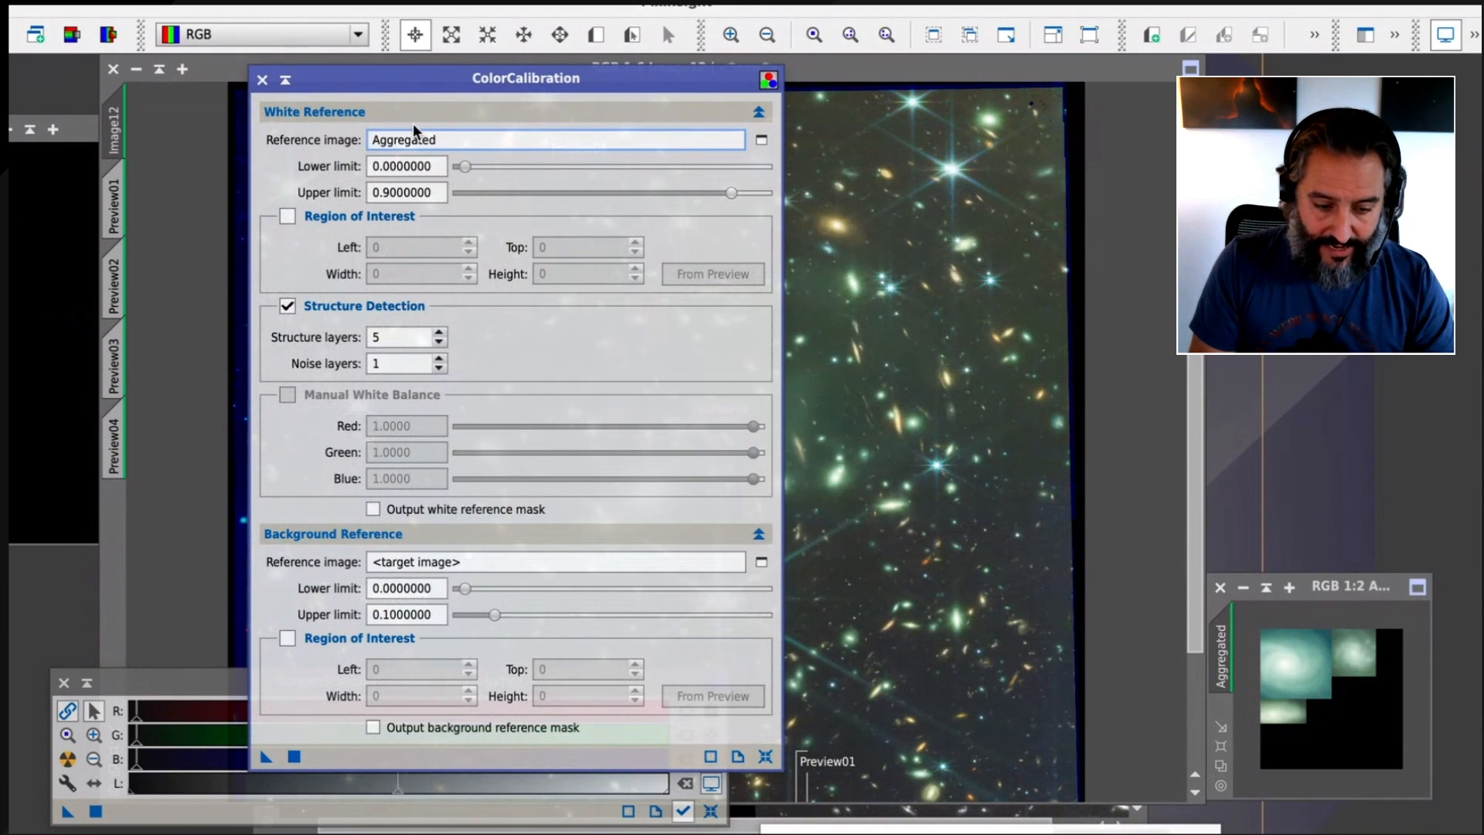
click(291, 308)
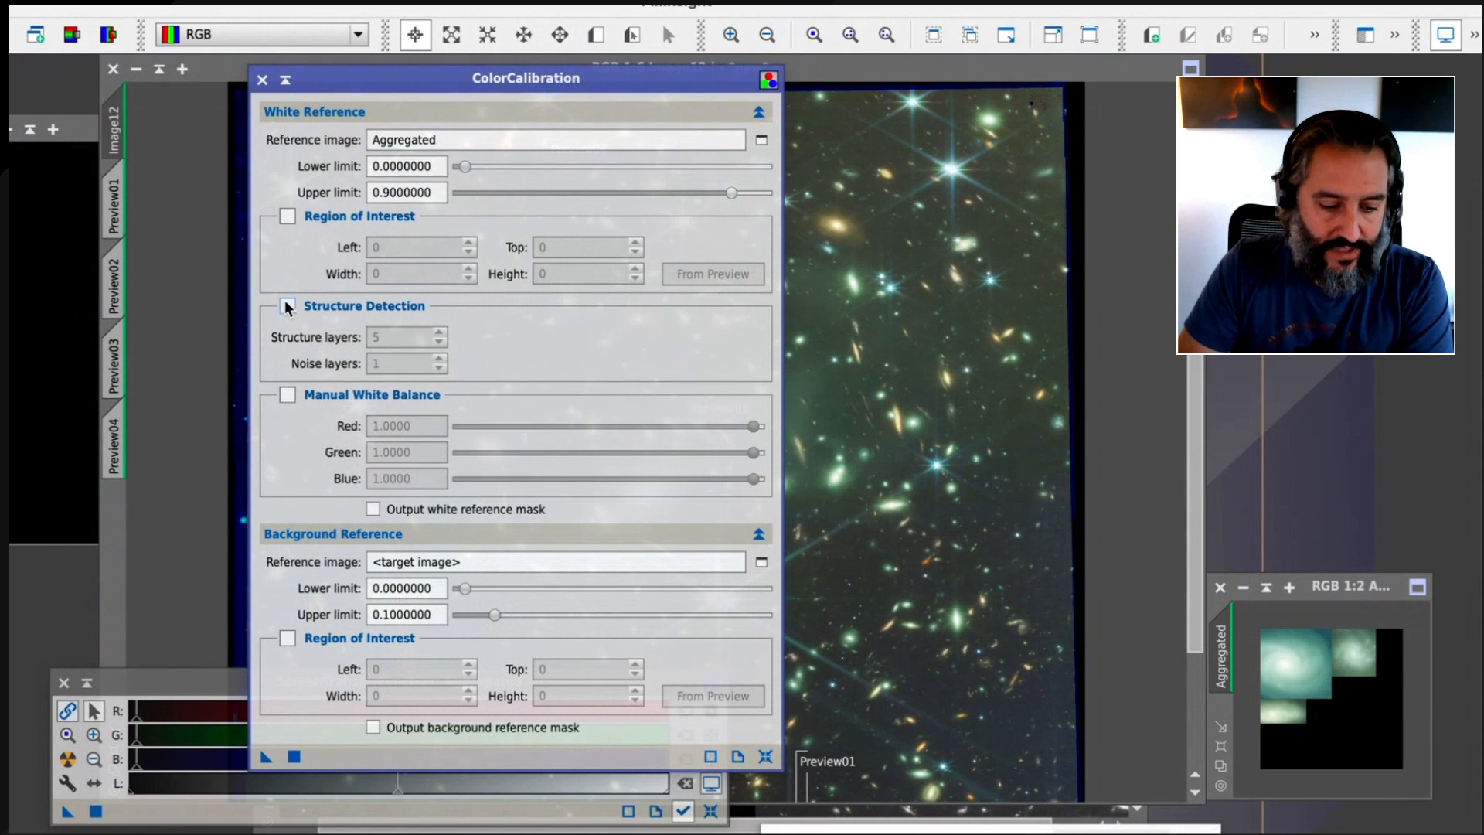
Set the color calibration's background reference image to Image12->Preview01
click(761, 562)
click(660, 392)
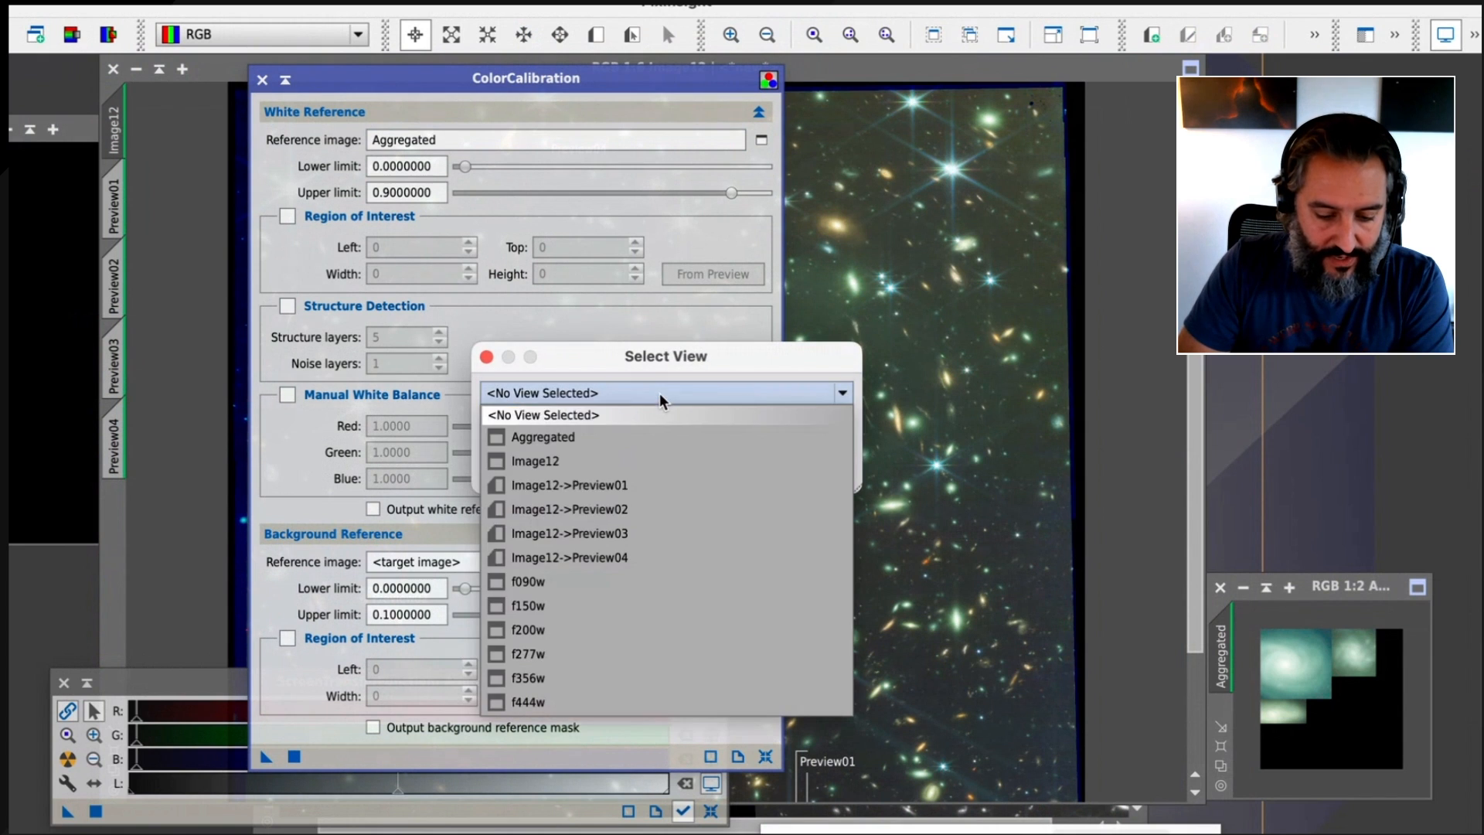
click(625, 484)
click(682, 474)
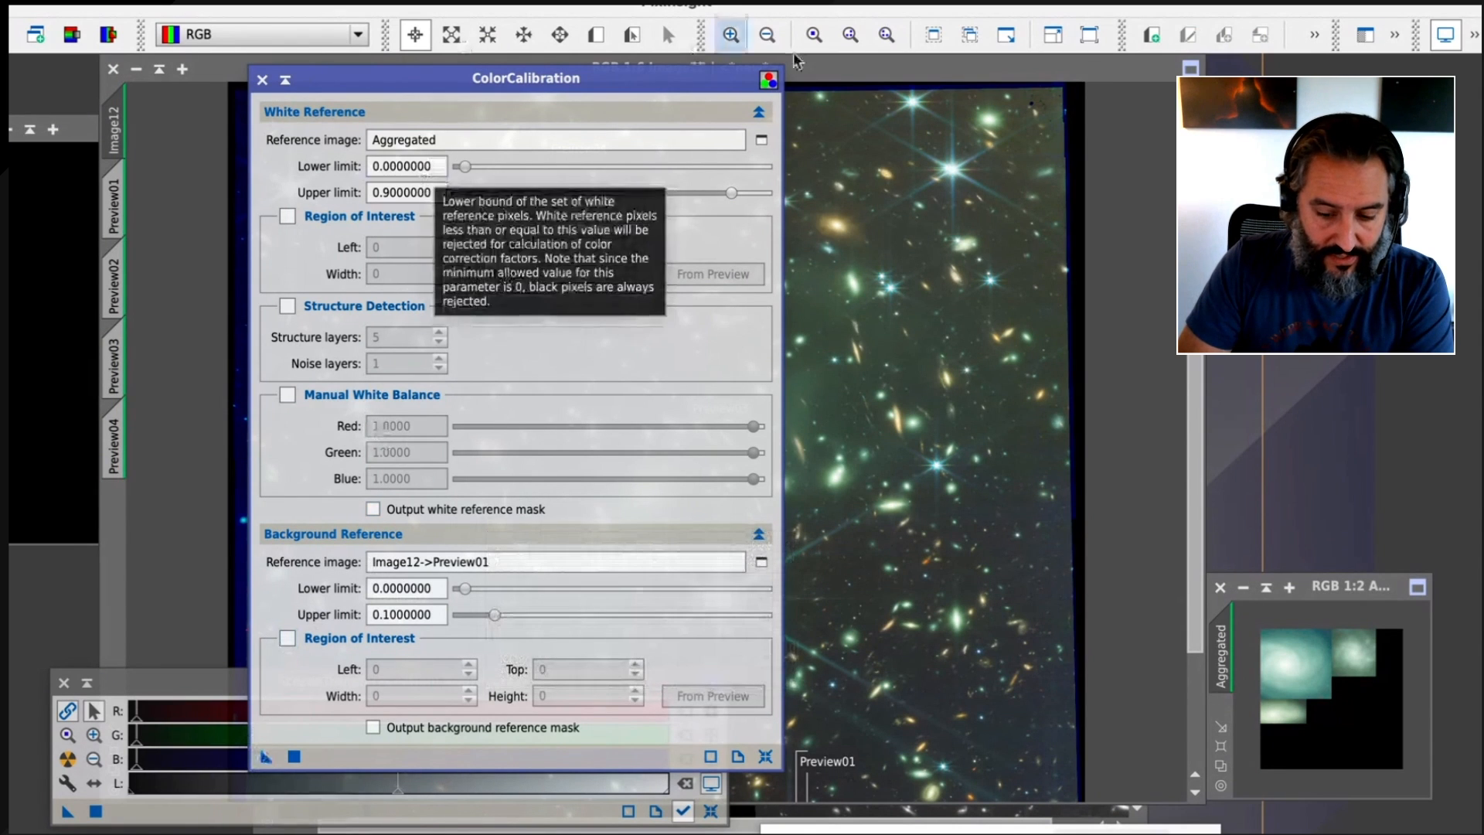
Apply the color calibration to Image12 and close the ColorCalibration process
drag(731, 85, 1236, 137)
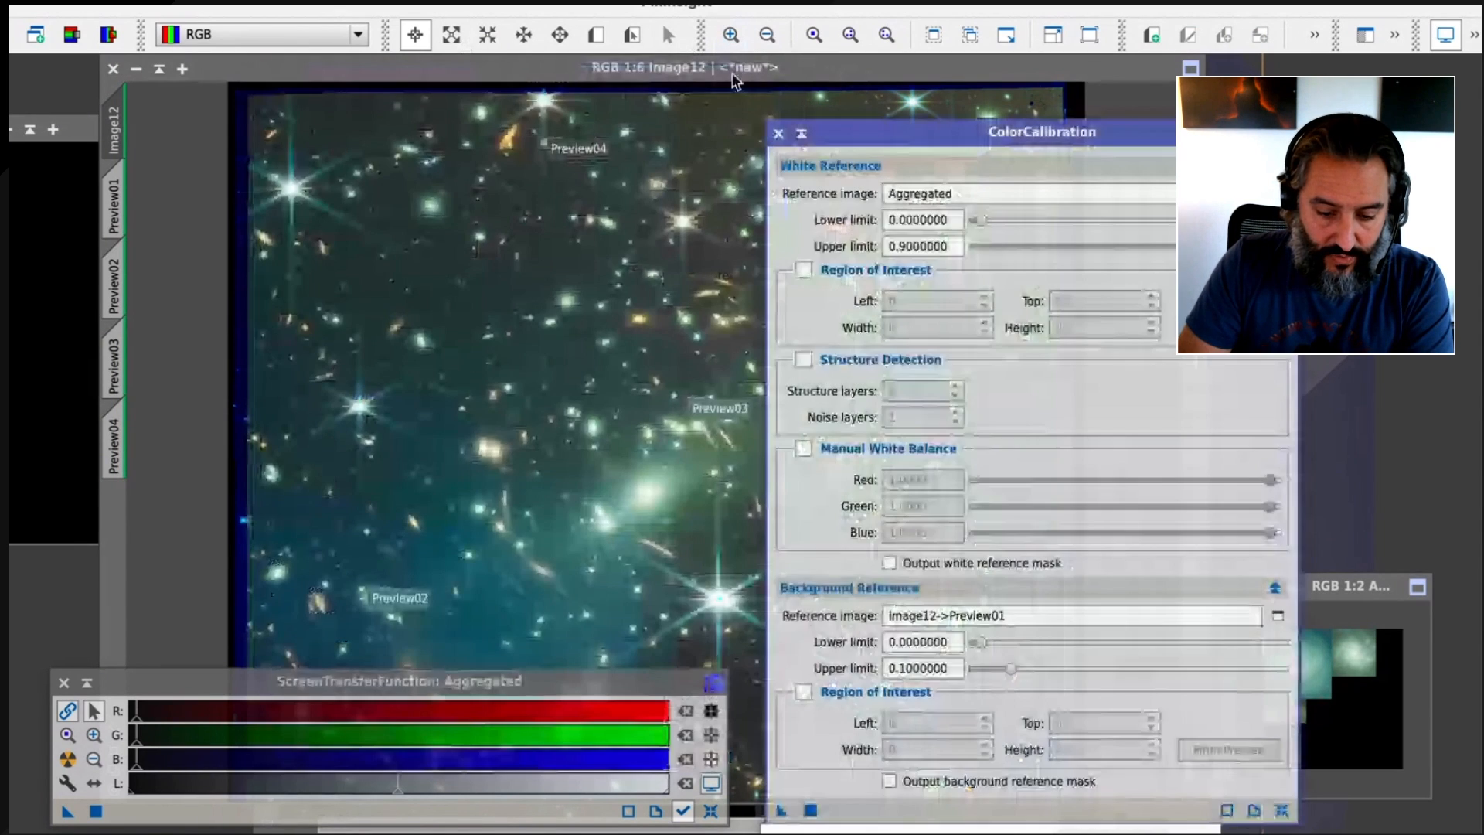
click(733, 77)
drag(1021, 132, 938, 105)
click(728, 784)
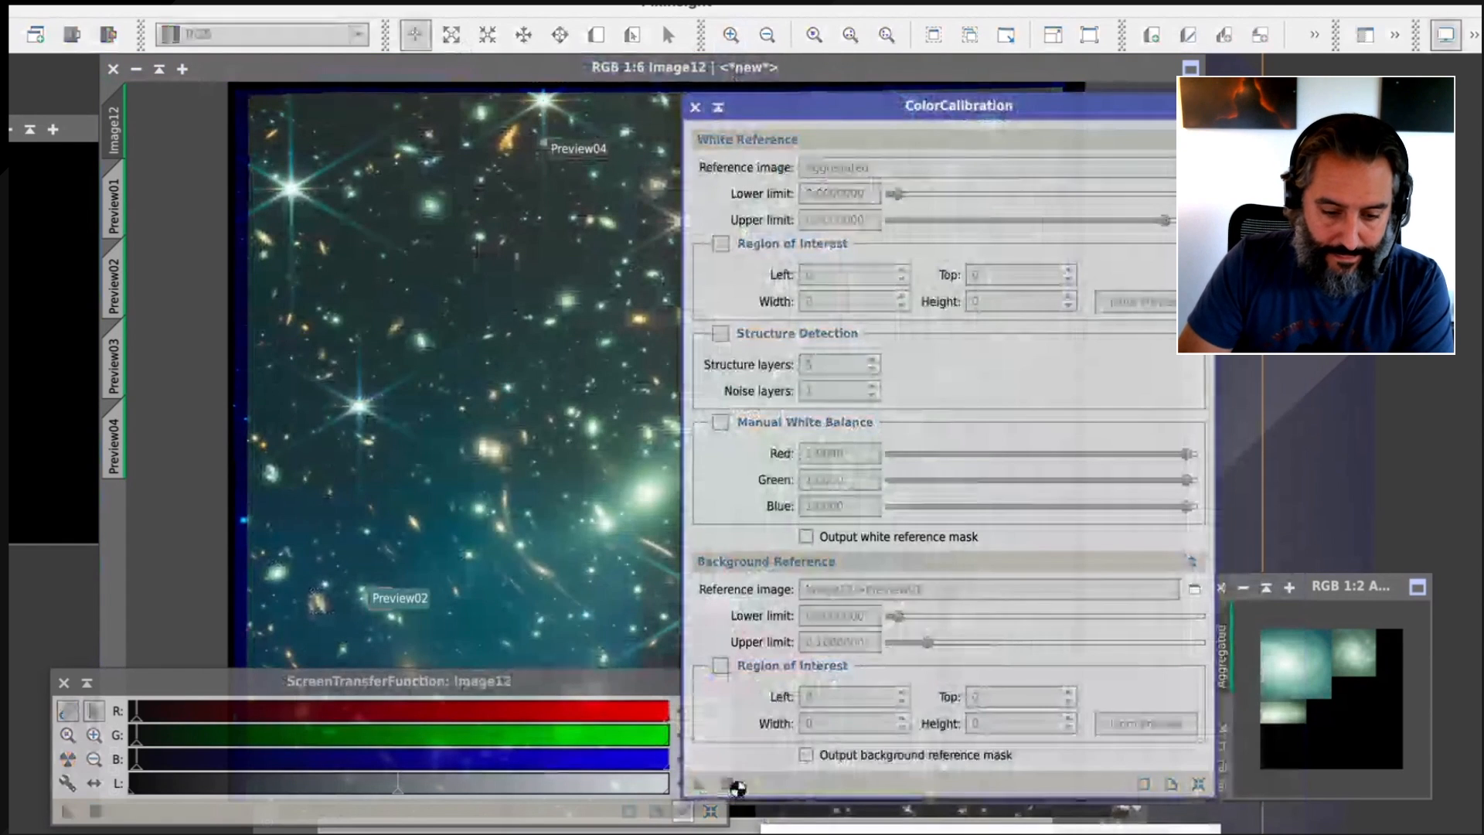
click(695, 107)
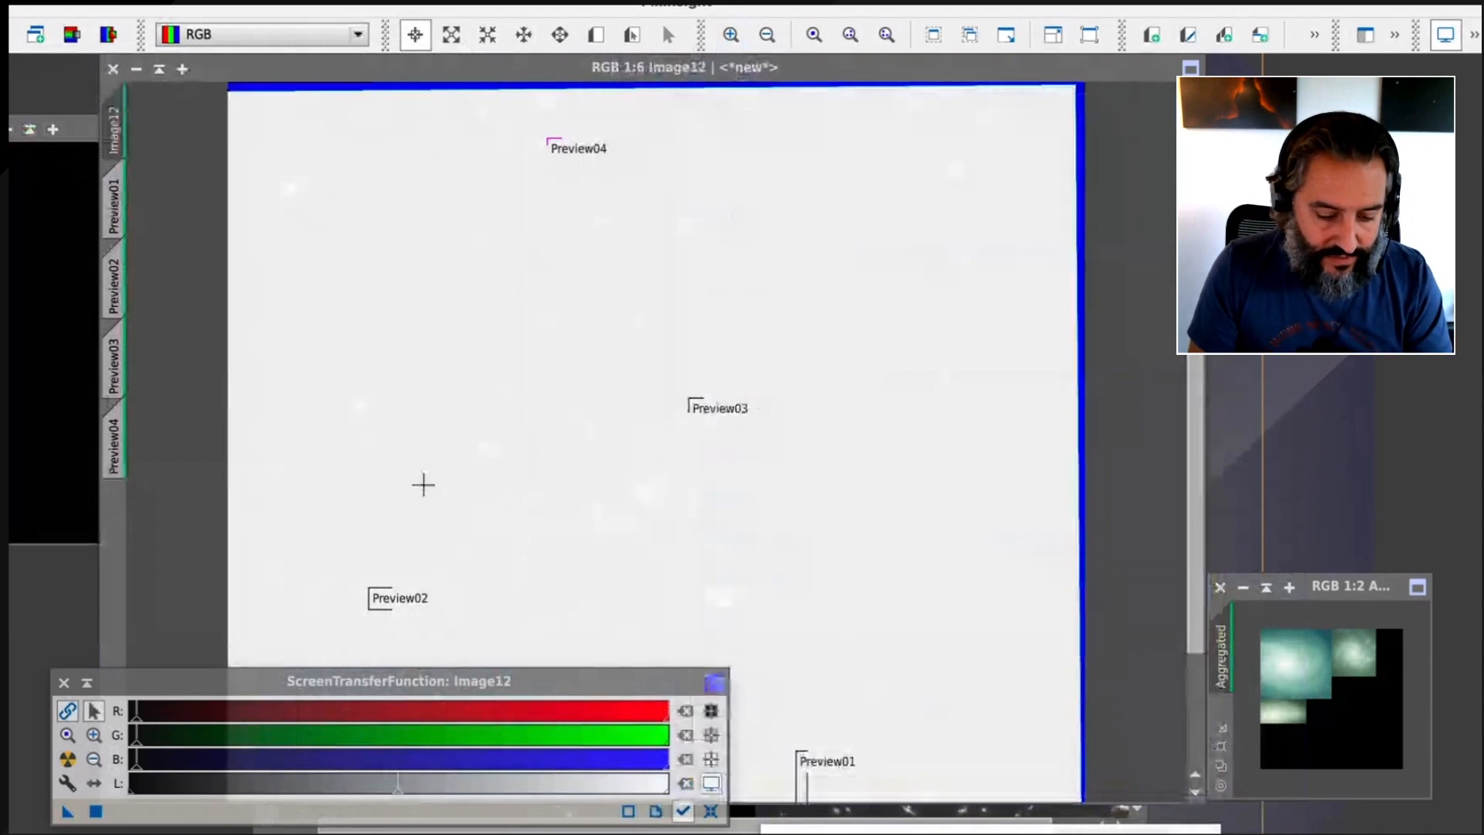
Auto-stretch the display of the calibrated Image12, close ScreenTransferFunction and inspect the colors across the whole field
click(298, 680)
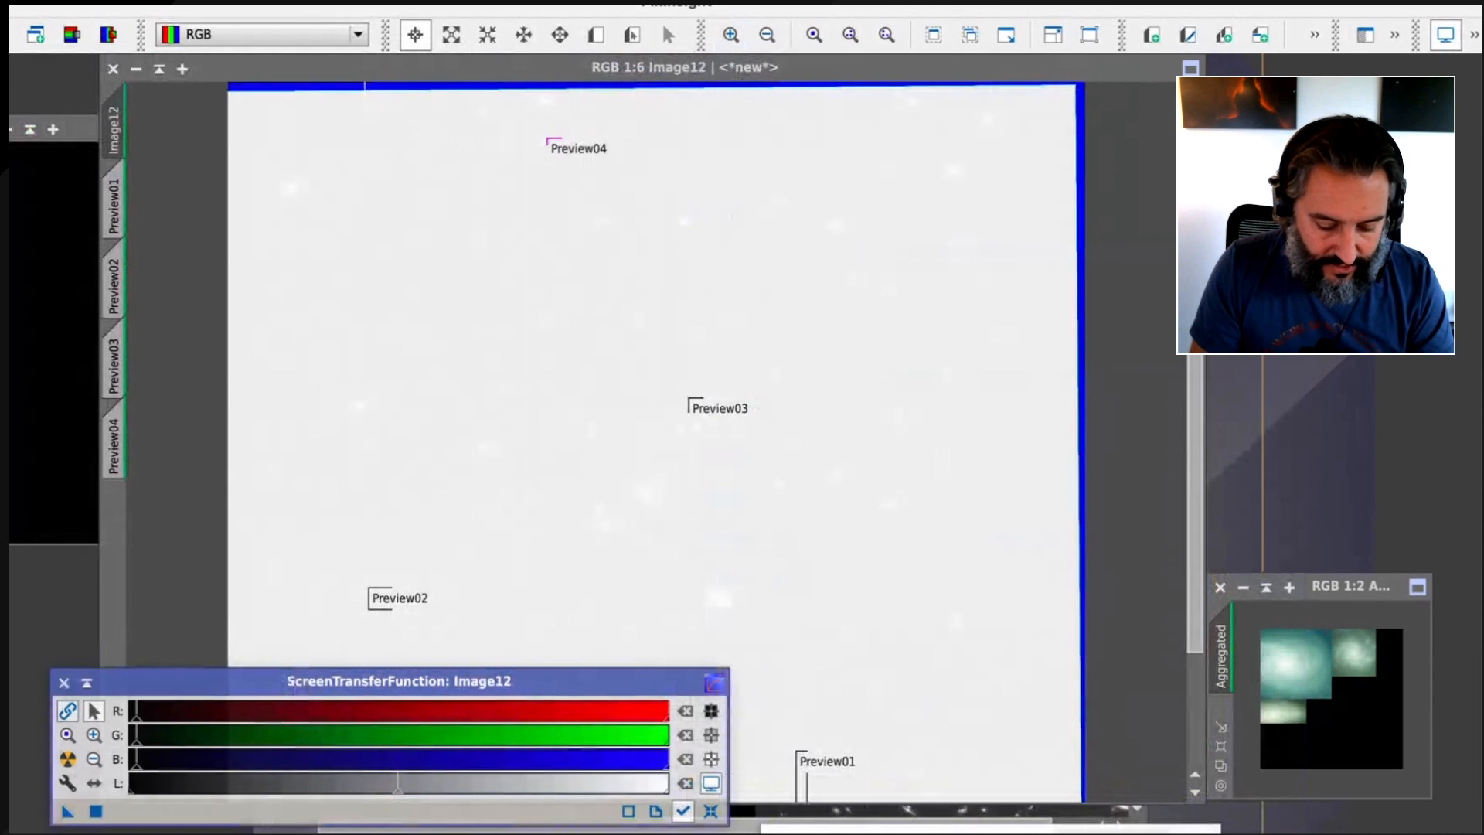
click(359, 76)
key(ctrl+a)
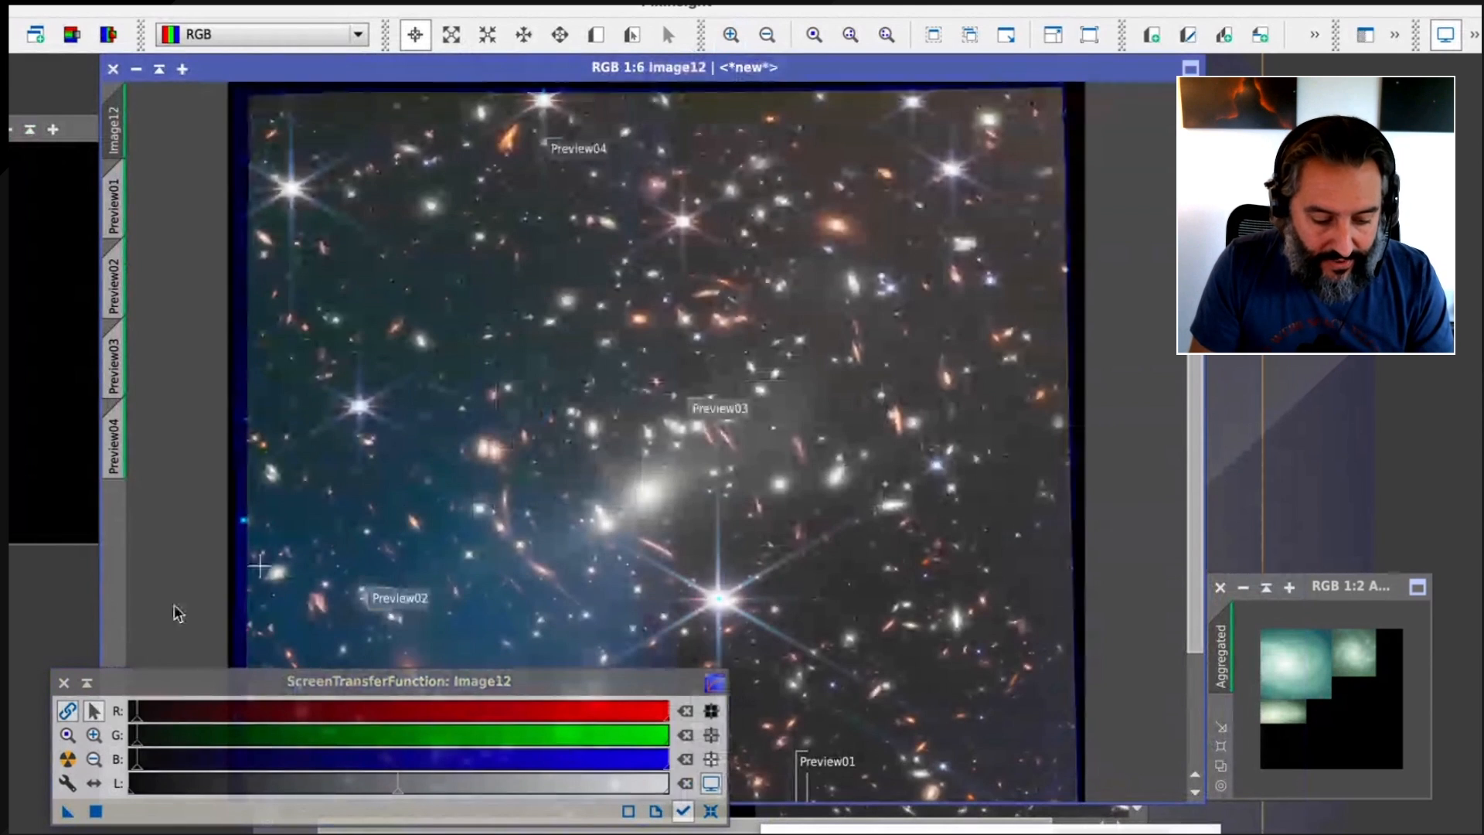
click(63, 682)
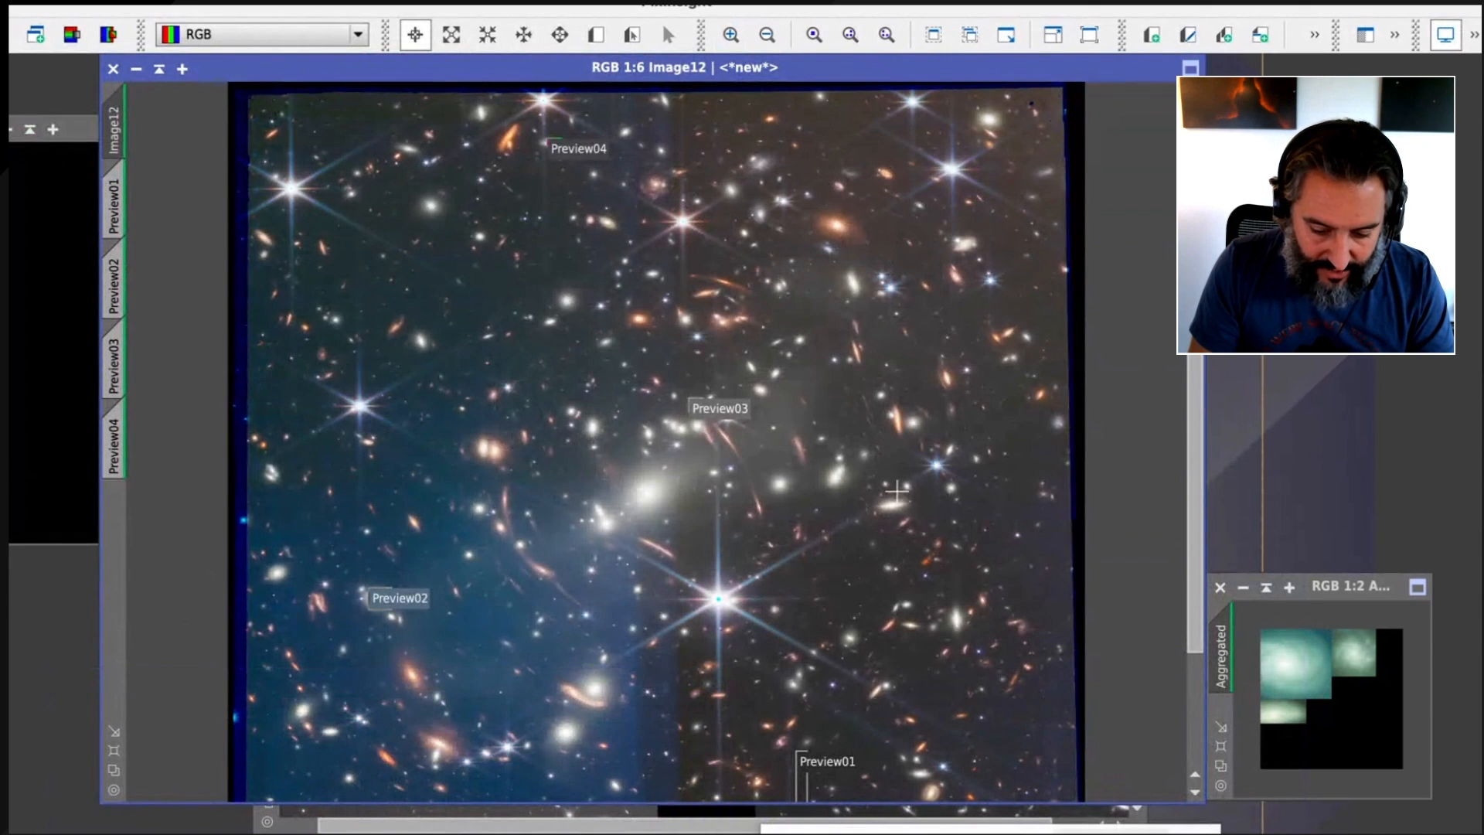
scroll(896, 490, up, 1)
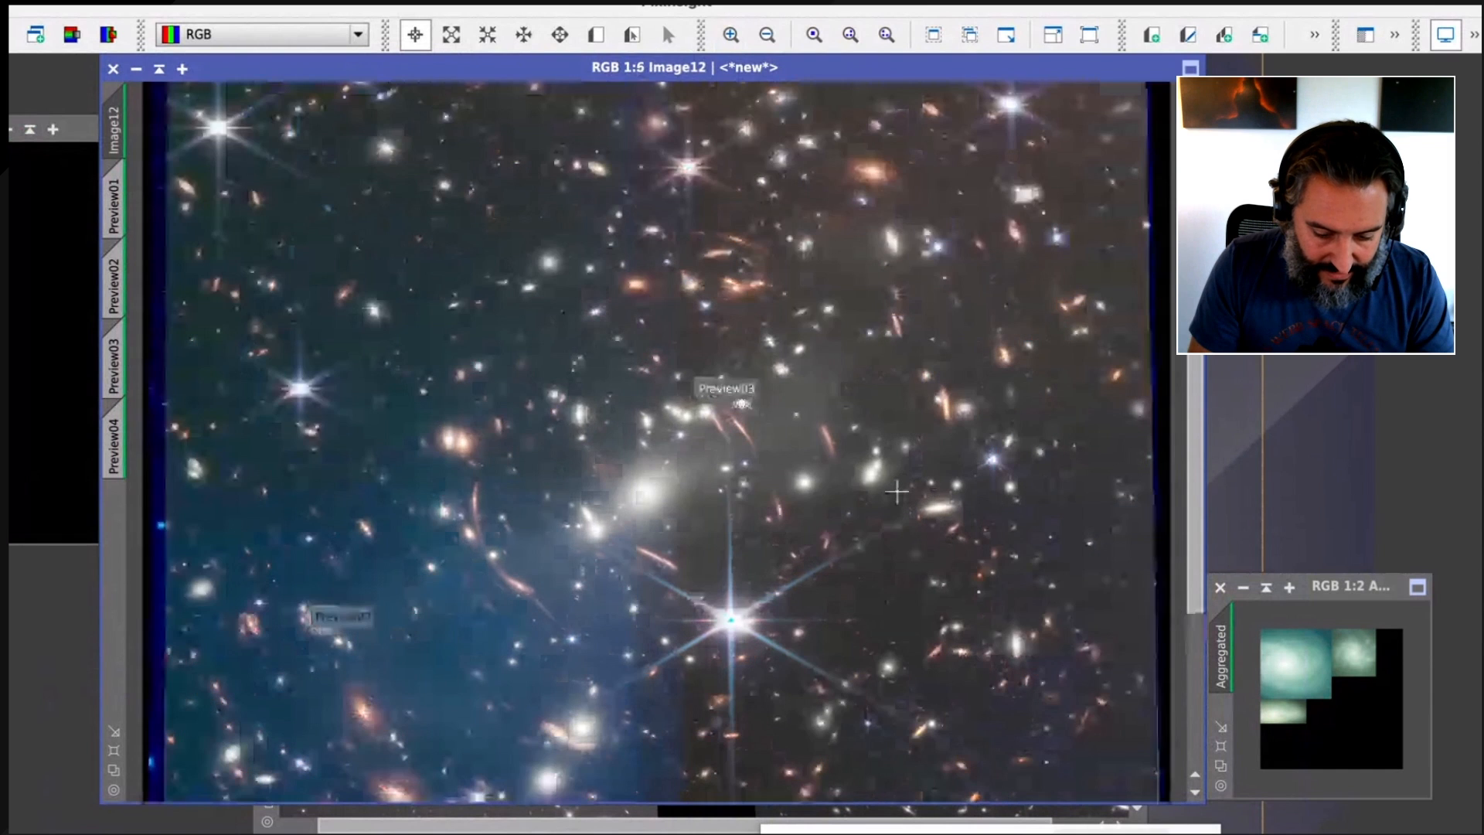
scroll(896, 491, down, 1)
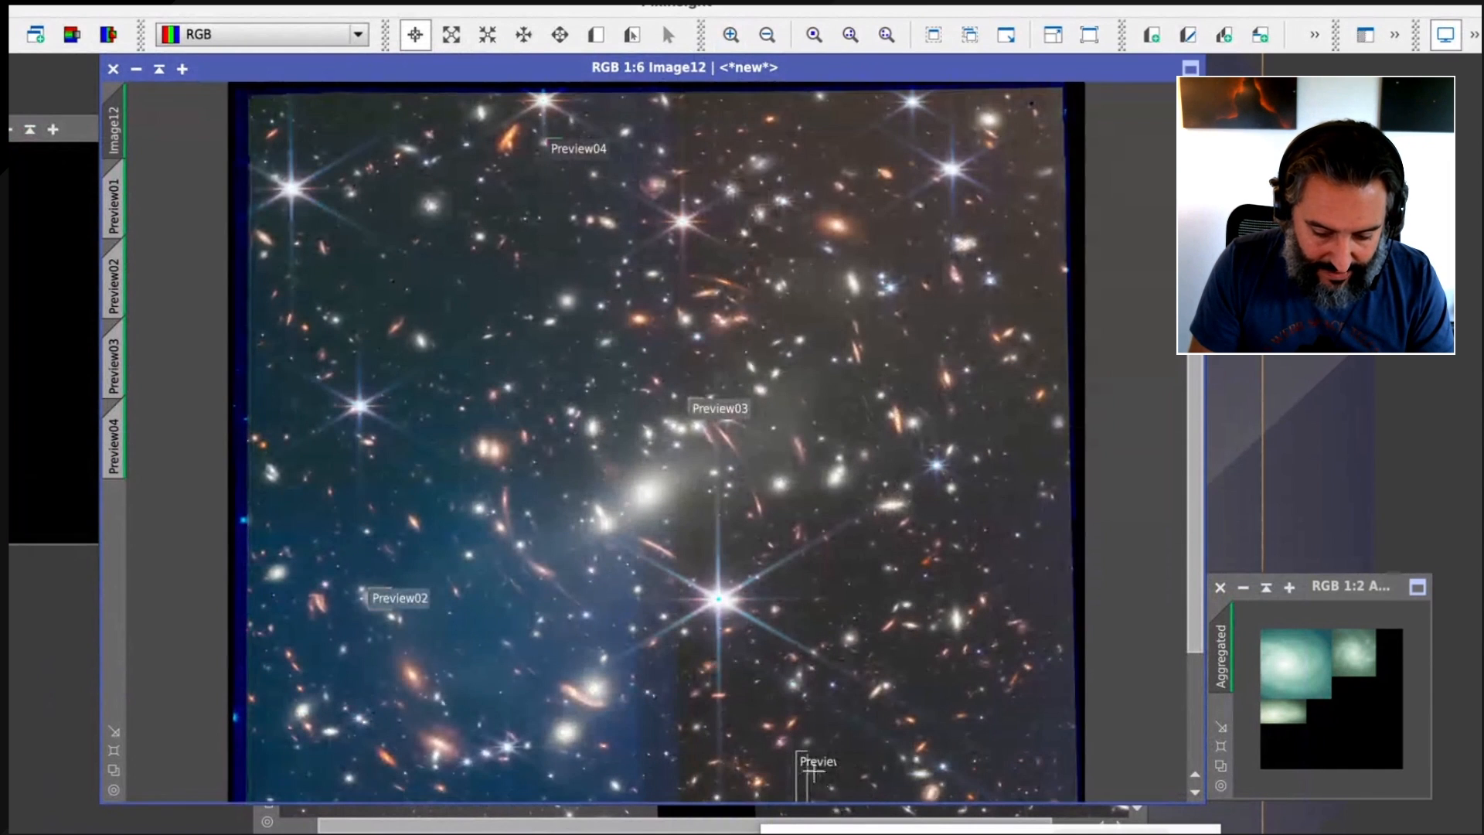
scroll(862, 499, down, 1)
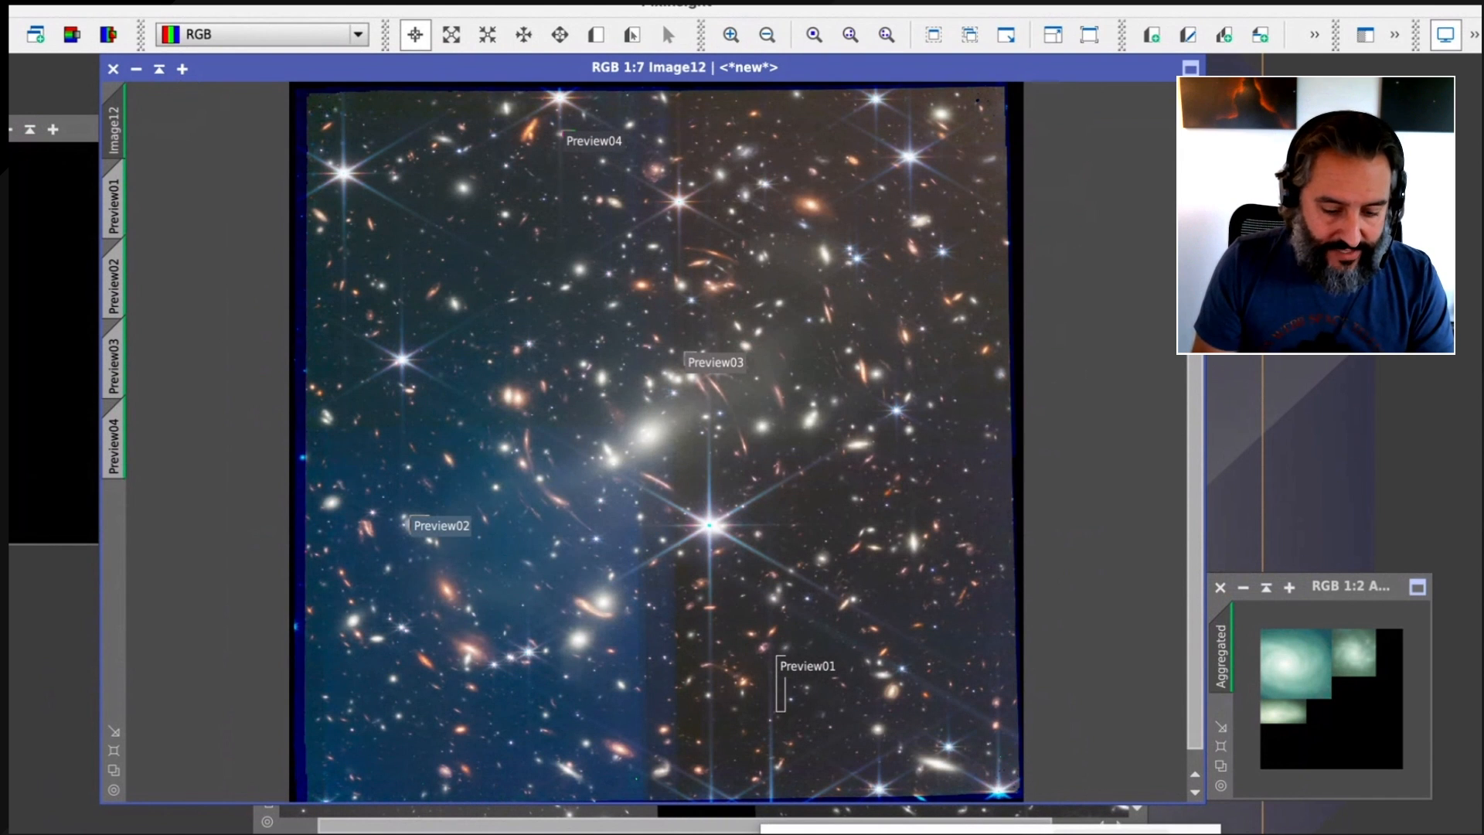
Open the ScreenTransferFunction and HistogramTransformation processes to make the display stretch of Image12 permanent
click(514, 1)
mouse_move(556, 536)
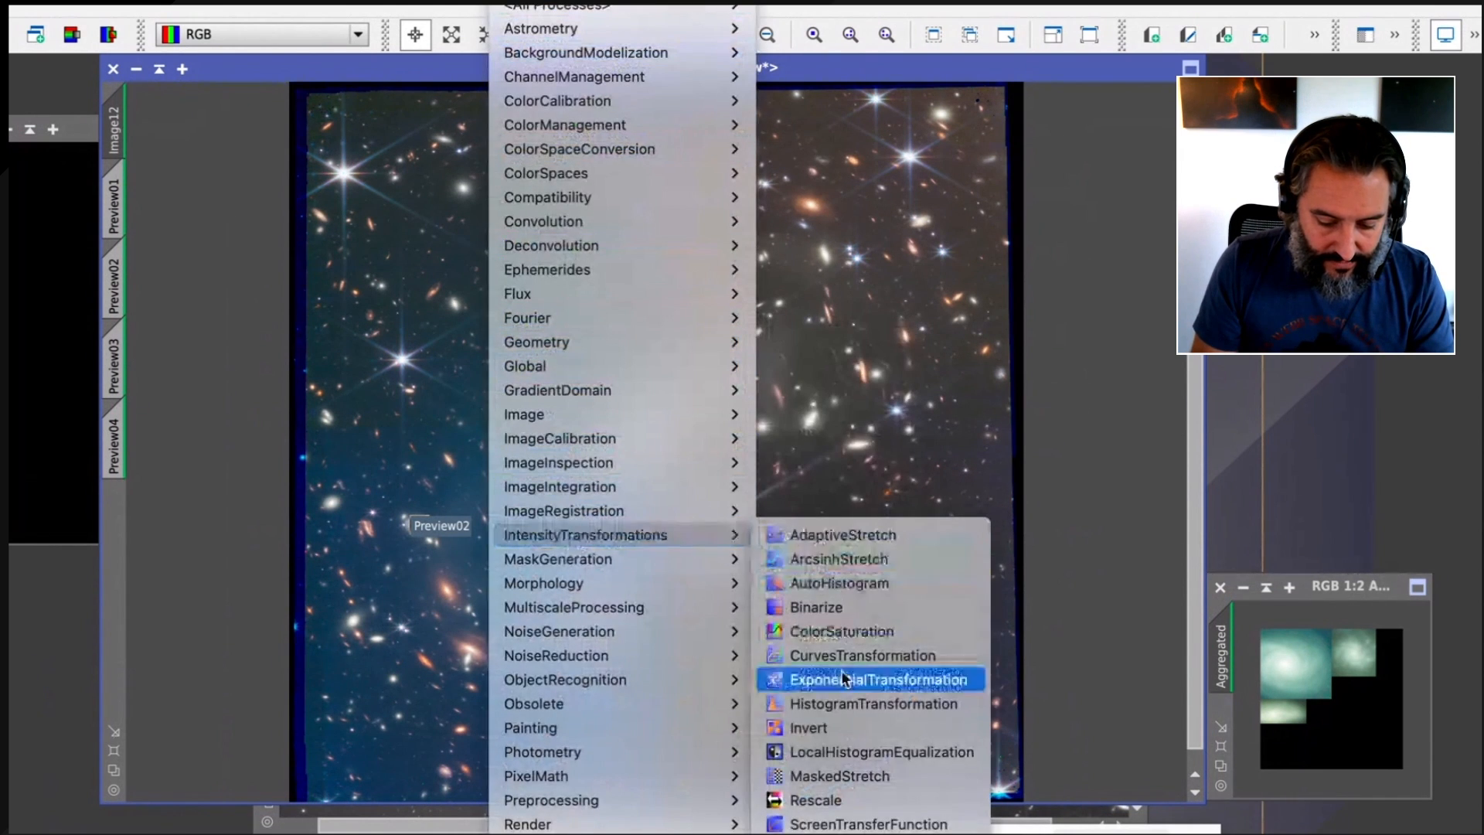
click(858, 823)
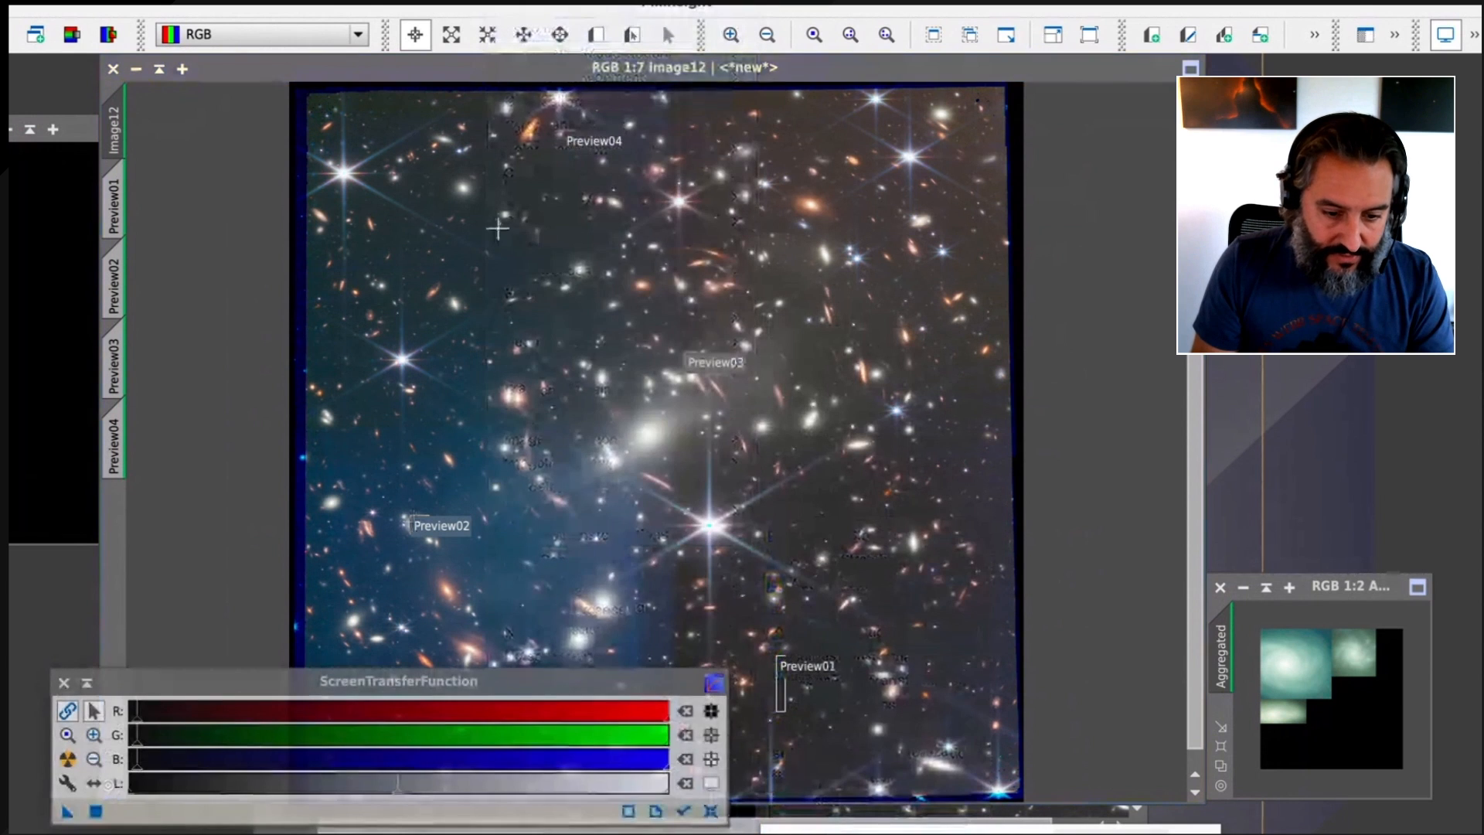
click(513, 1)
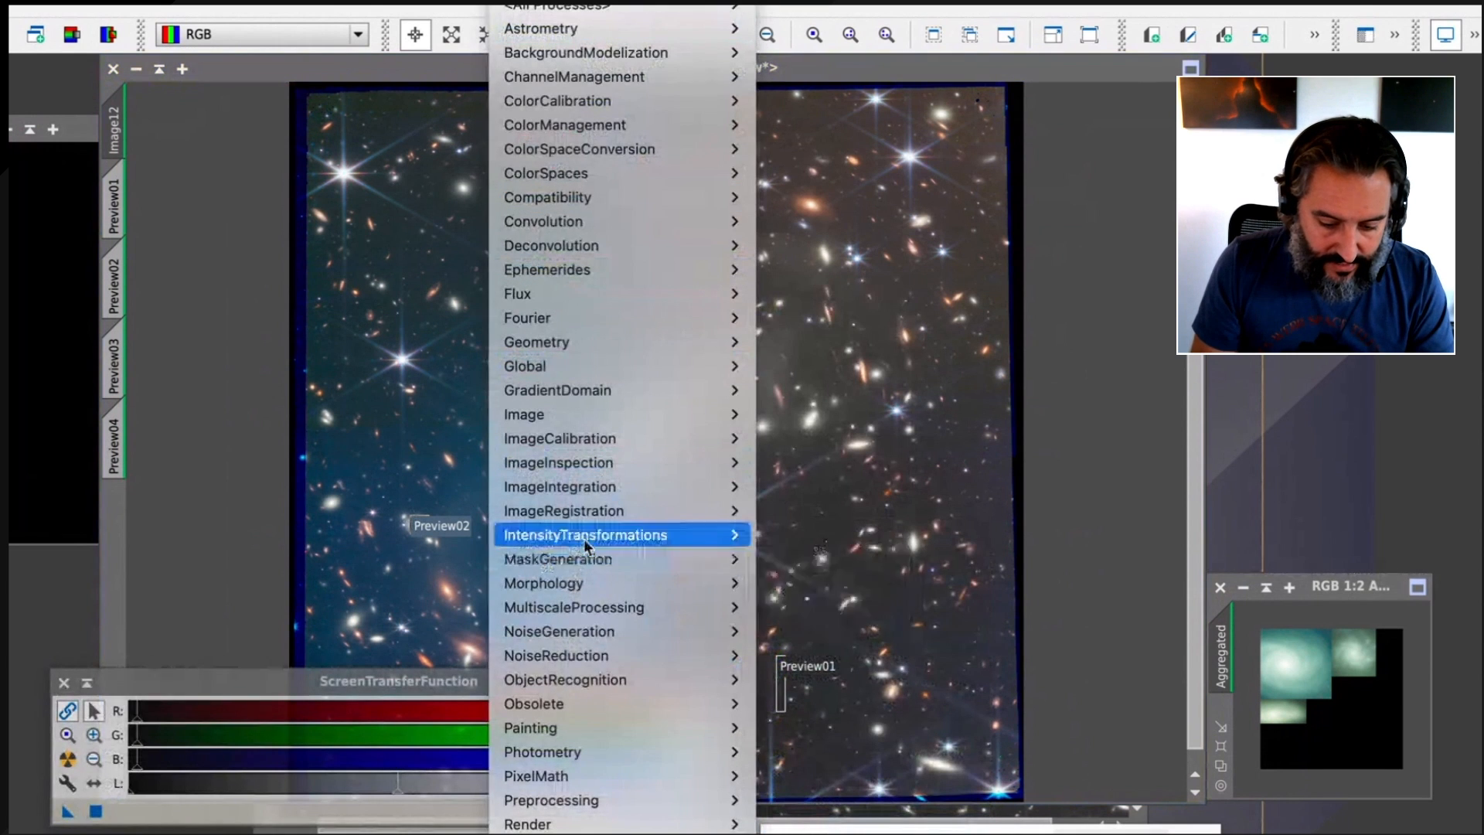
mouse_move(582, 539)
click(836, 704)
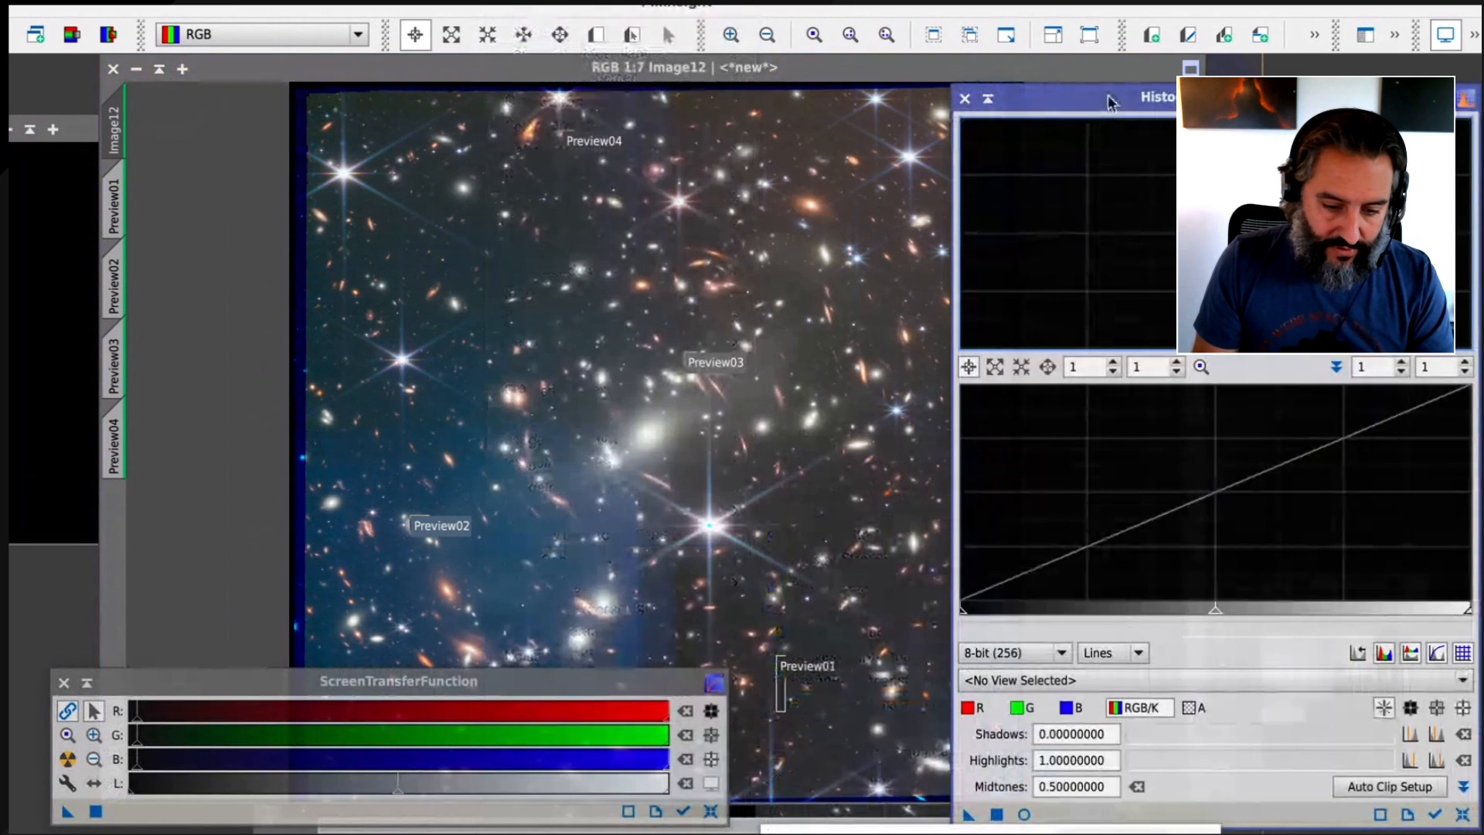
drag(1109, 103, 682, 75)
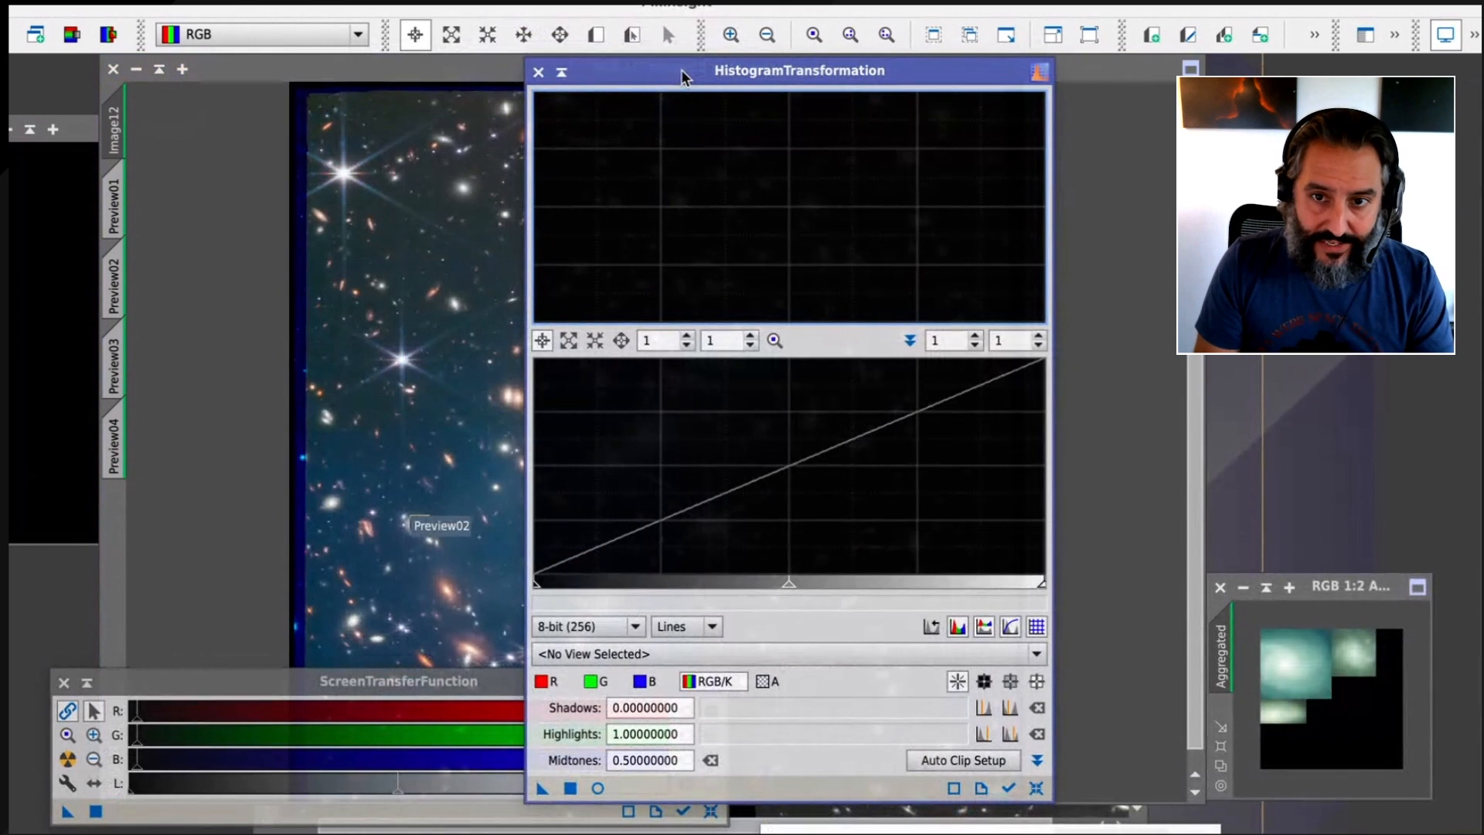
Transfer Image12's screen stretch parameters into HistogramTransformation and close ScreenTransferFunction
click(269, 680)
click(341, 73)
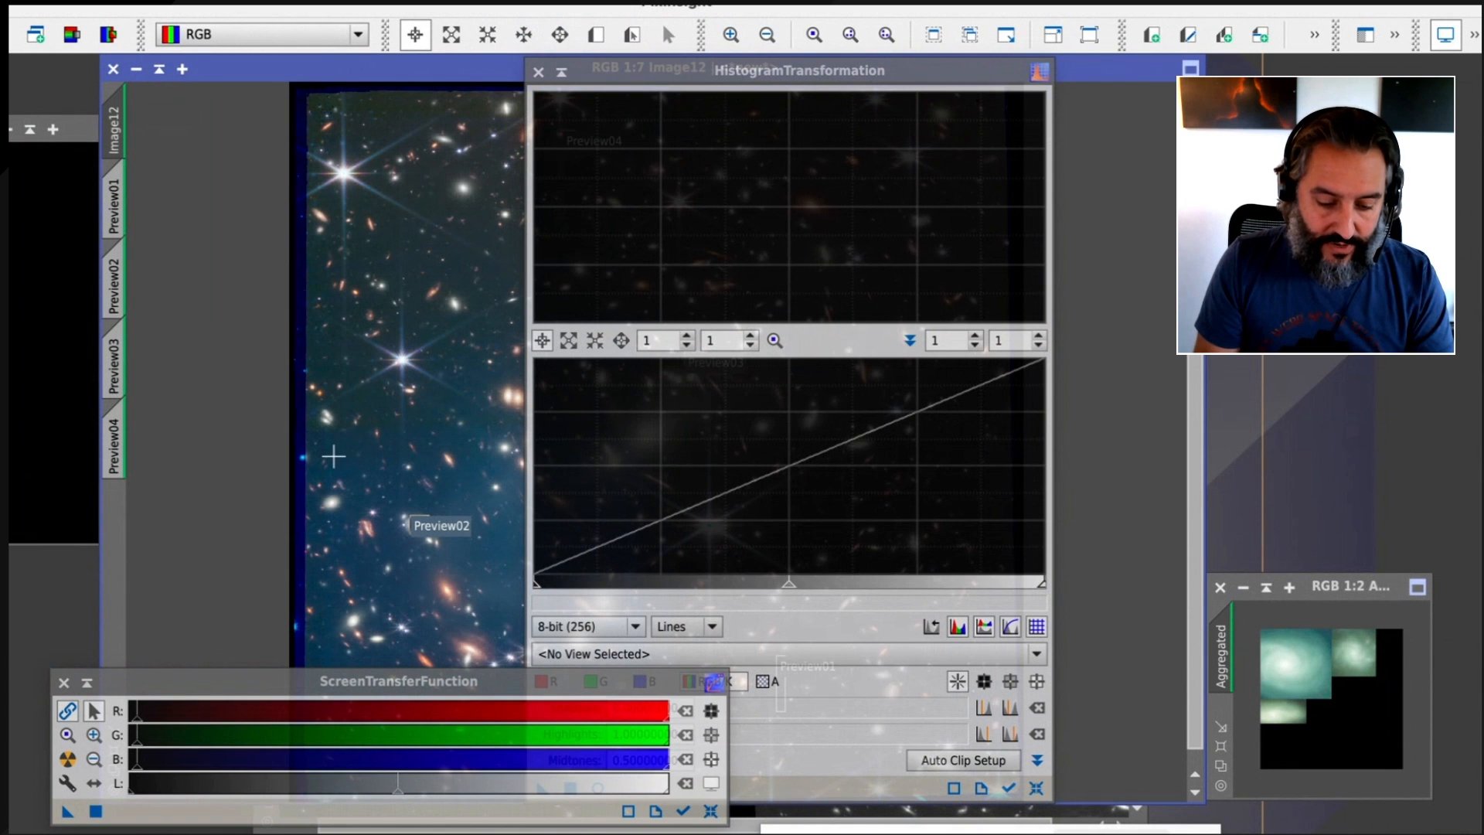
drag(319, 680, 699, 482)
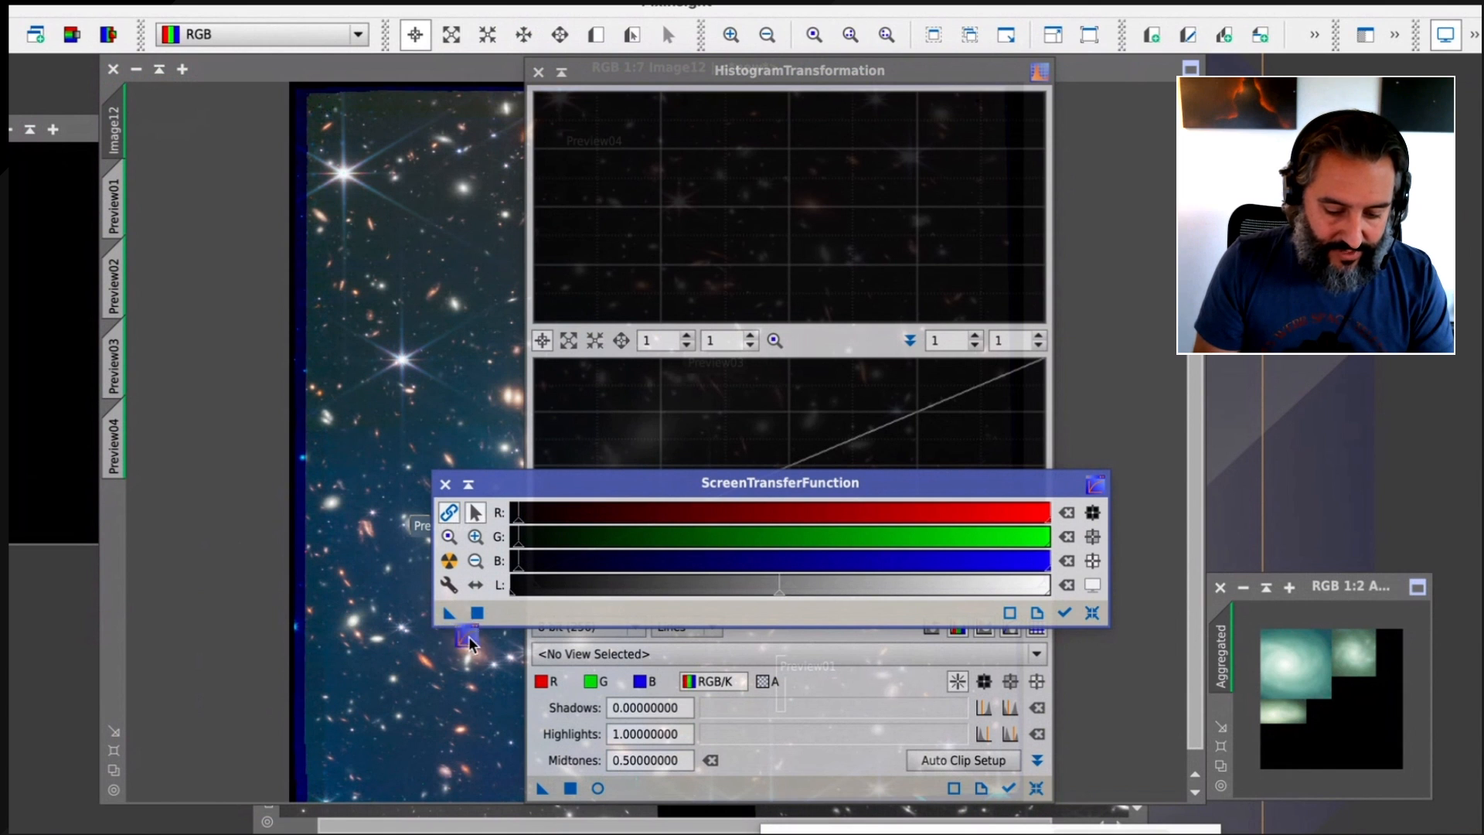
drag(619, 759, 665, 784)
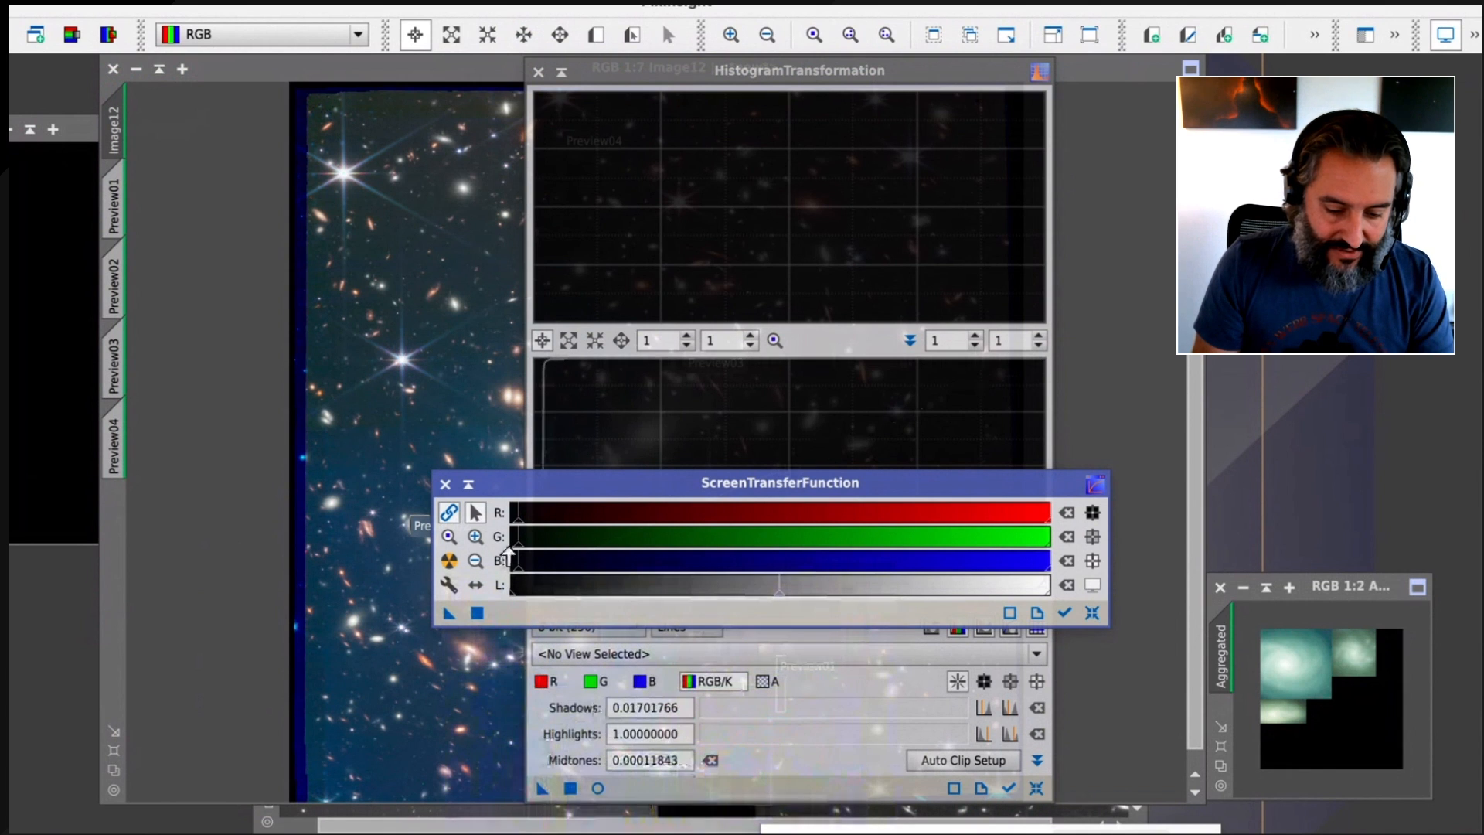
drag(445, 483, 394, 493)
click(388, 492)
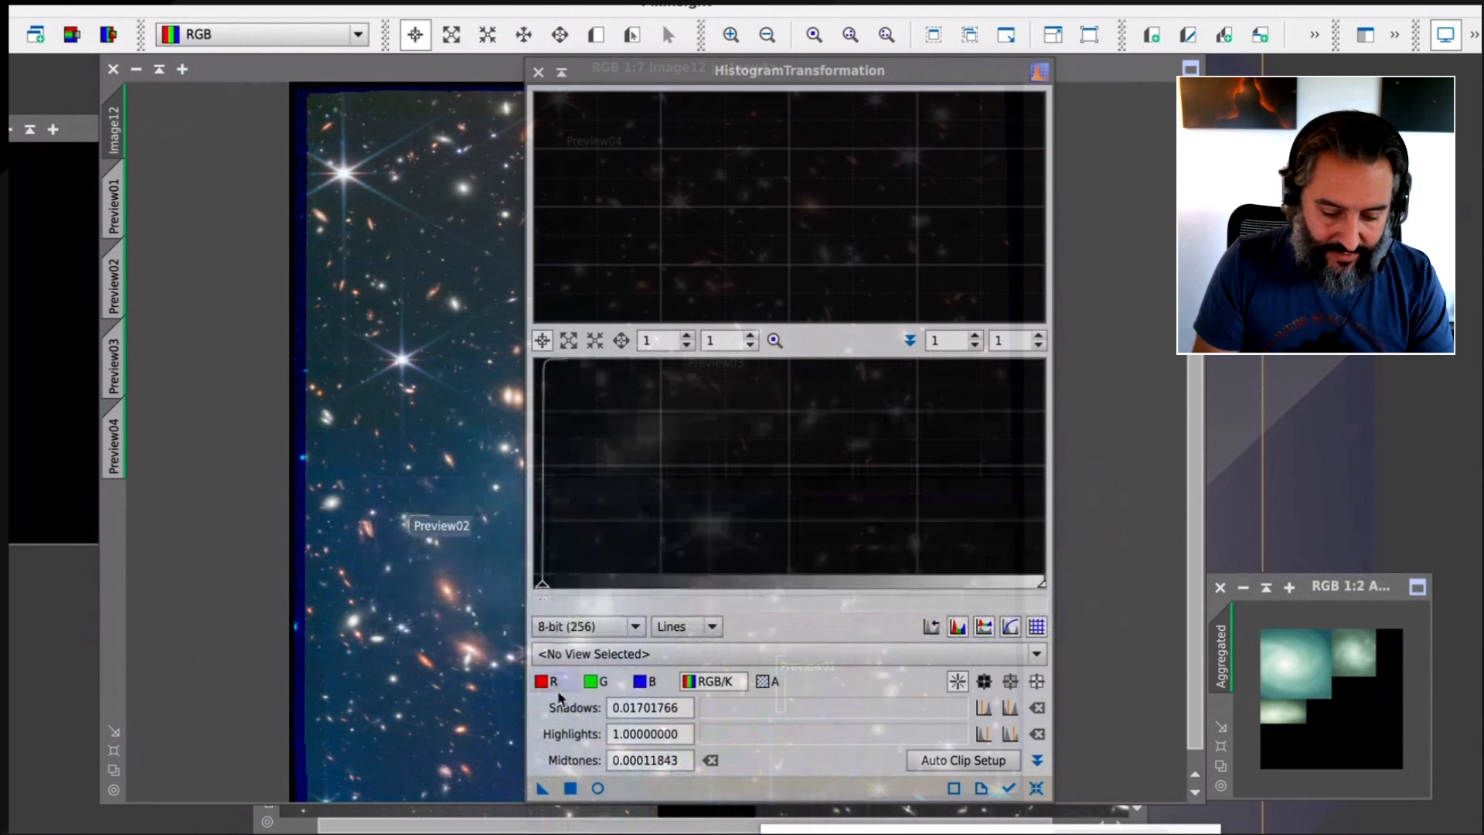
Apply the histogram transformation to Image12, close the process and reset the image's screen stretch
click(570, 787)
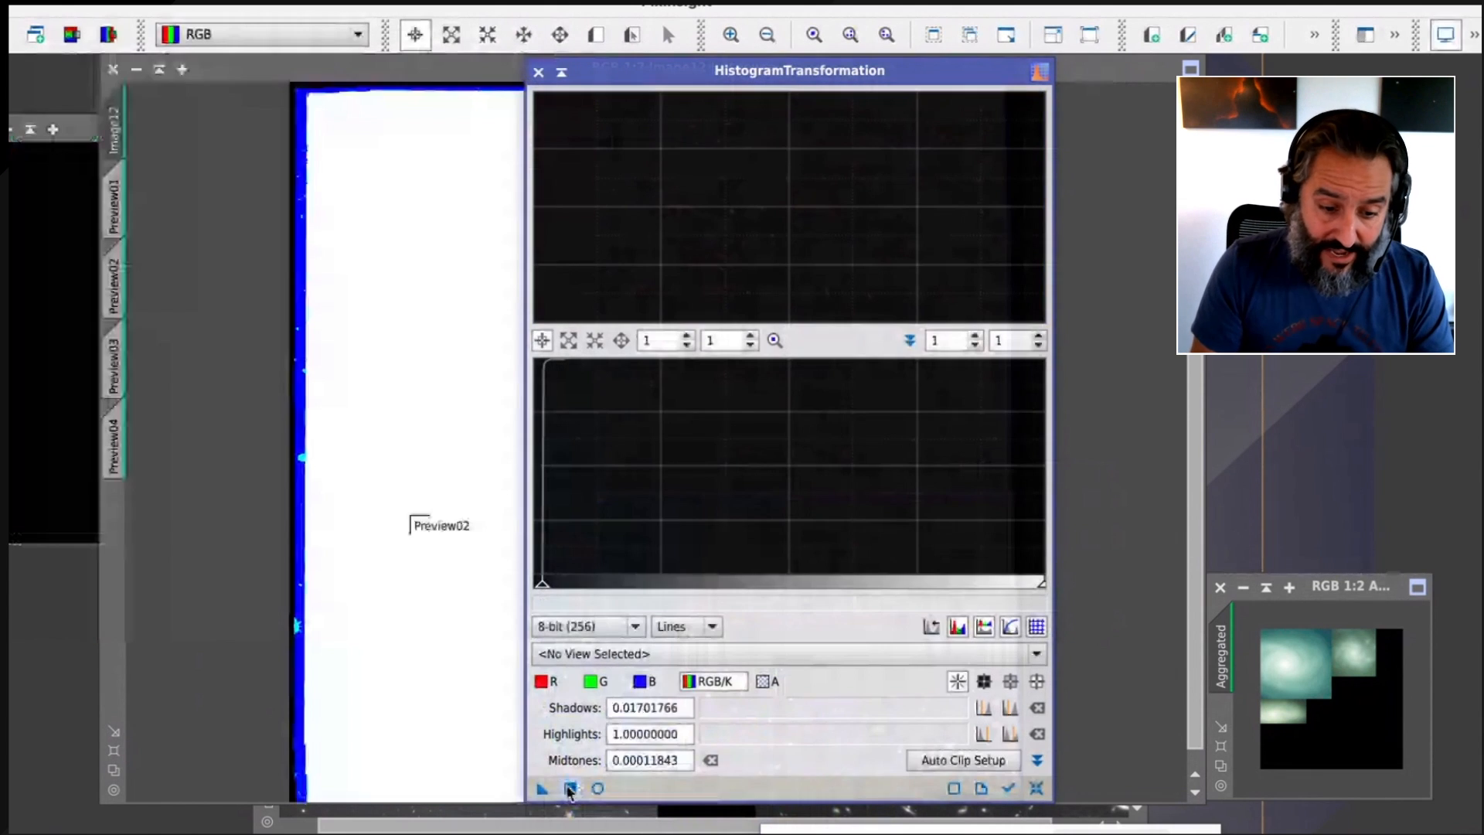
click(538, 71)
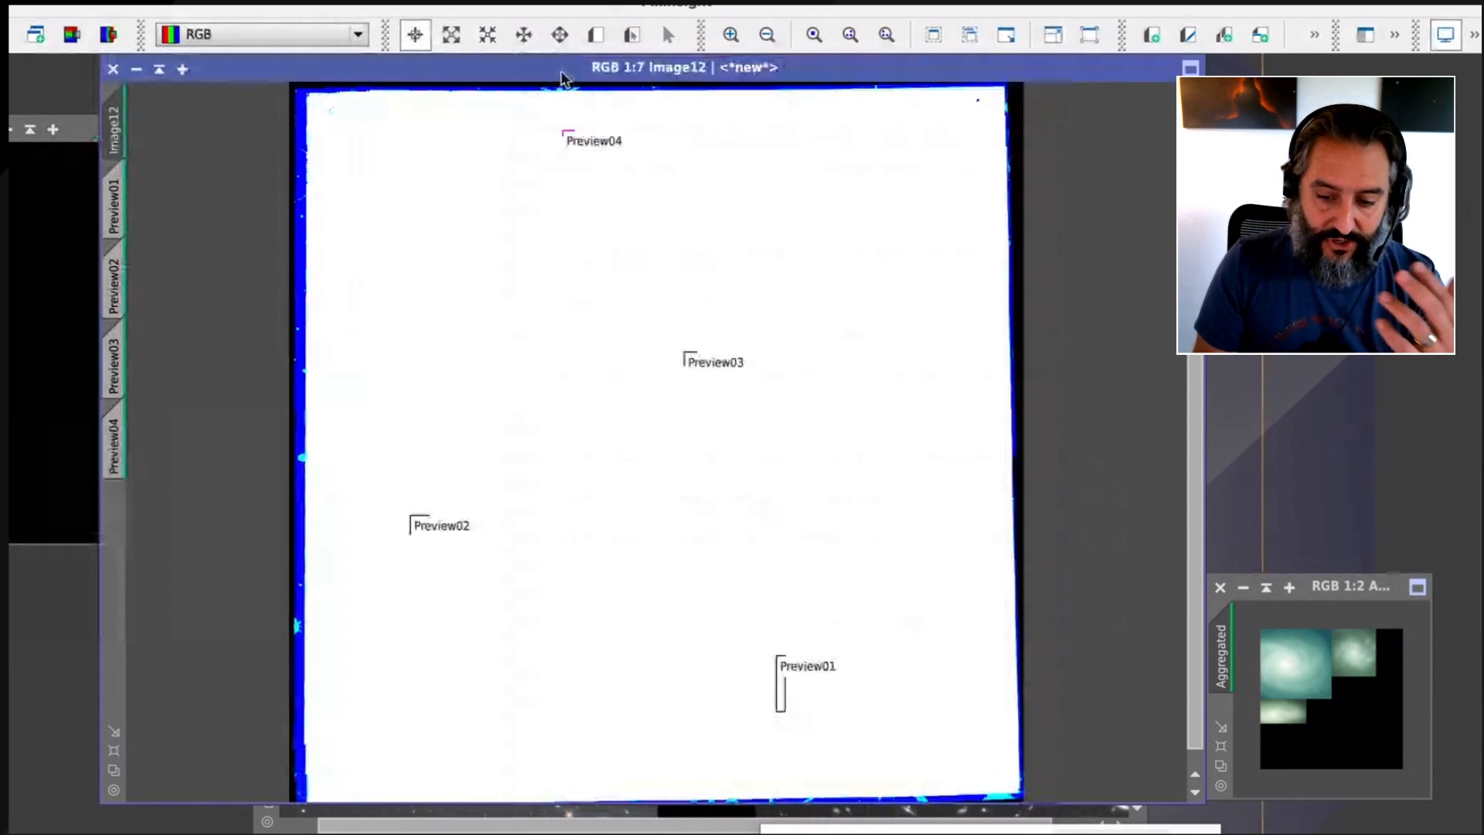
click(1473, 36)
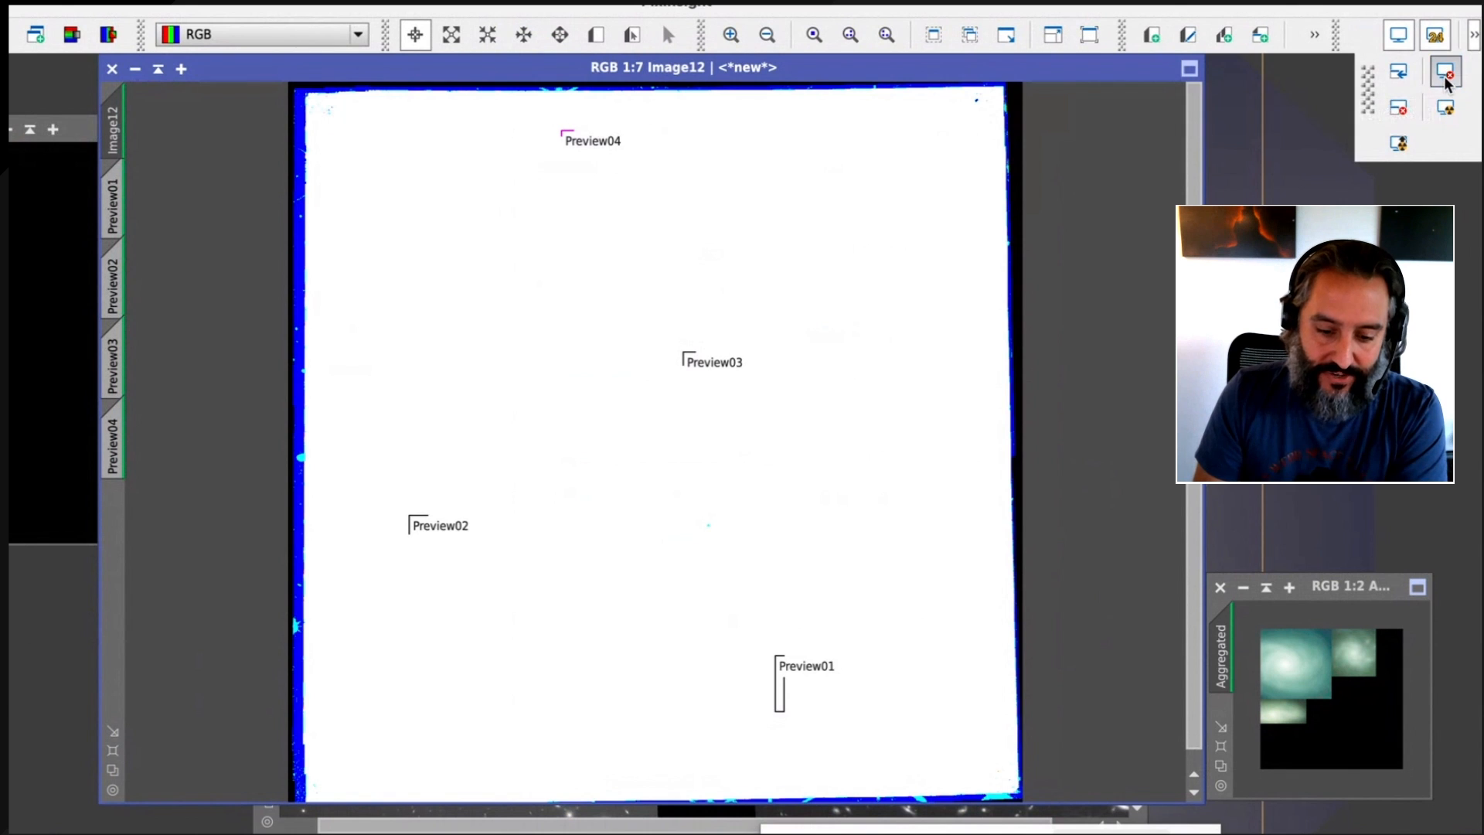
click(1444, 73)
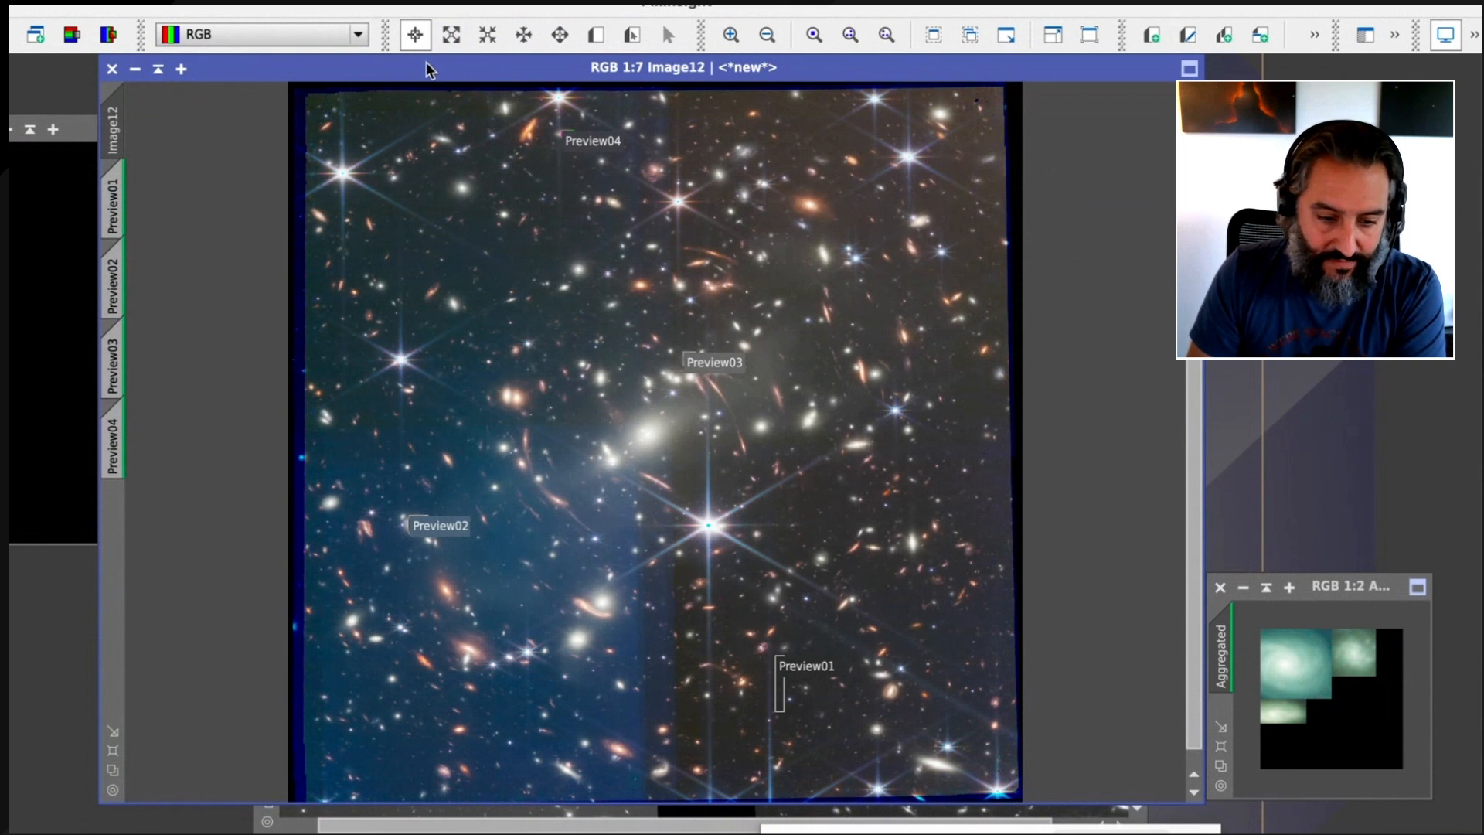
Delete all previews from Image12 and shift its window slightly aside
click(386, 1)
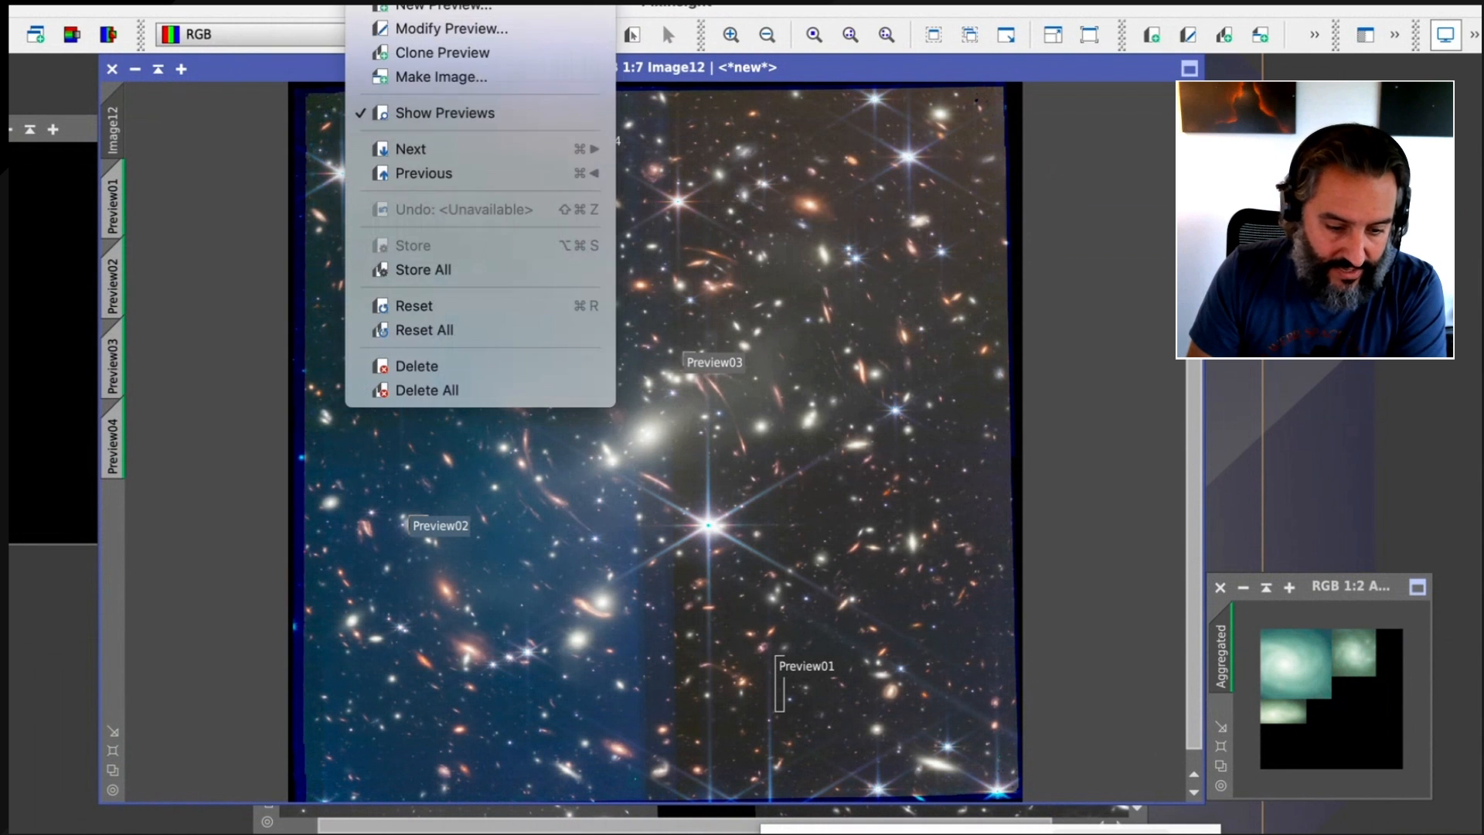
click(437, 392)
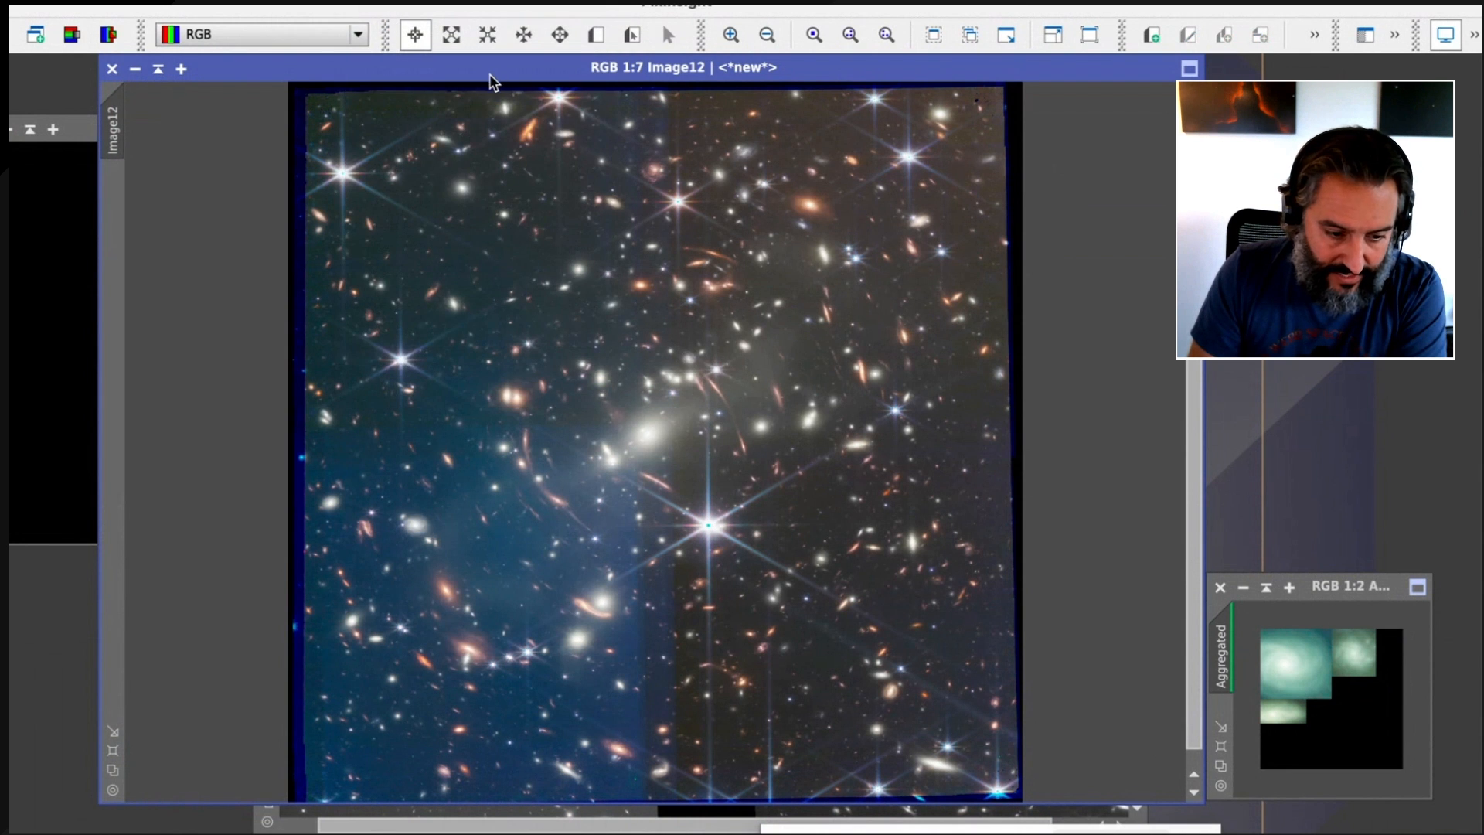
drag(489, 75, 433, 68)
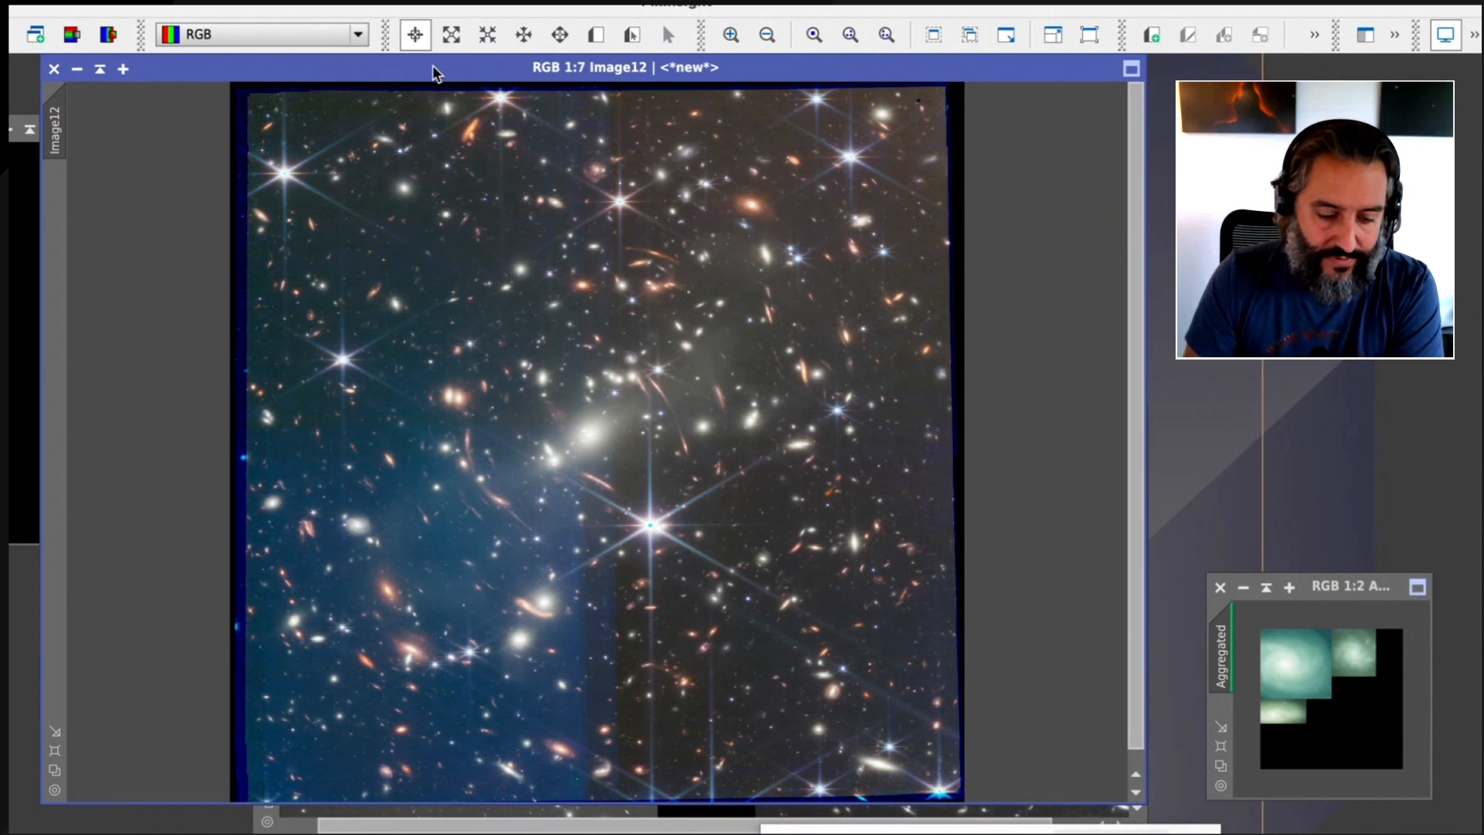
Split Image12 into its R, G and B channel images and arrange them for comparison with the color image
click(107, 37)
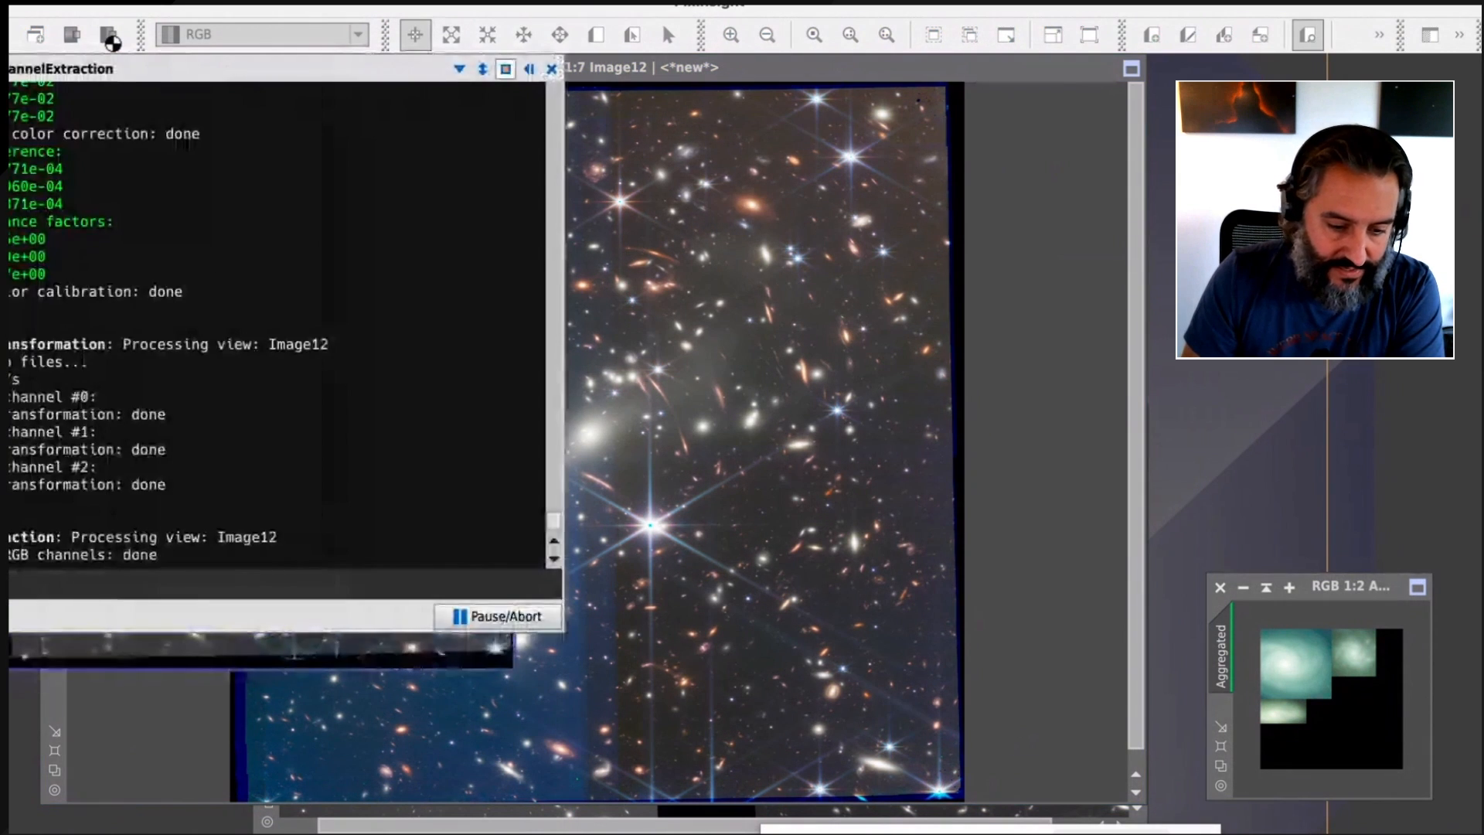
drag(351, 179, 970, 206)
drag(374, 141, 703, 165)
drag(309, 102, 520, 92)
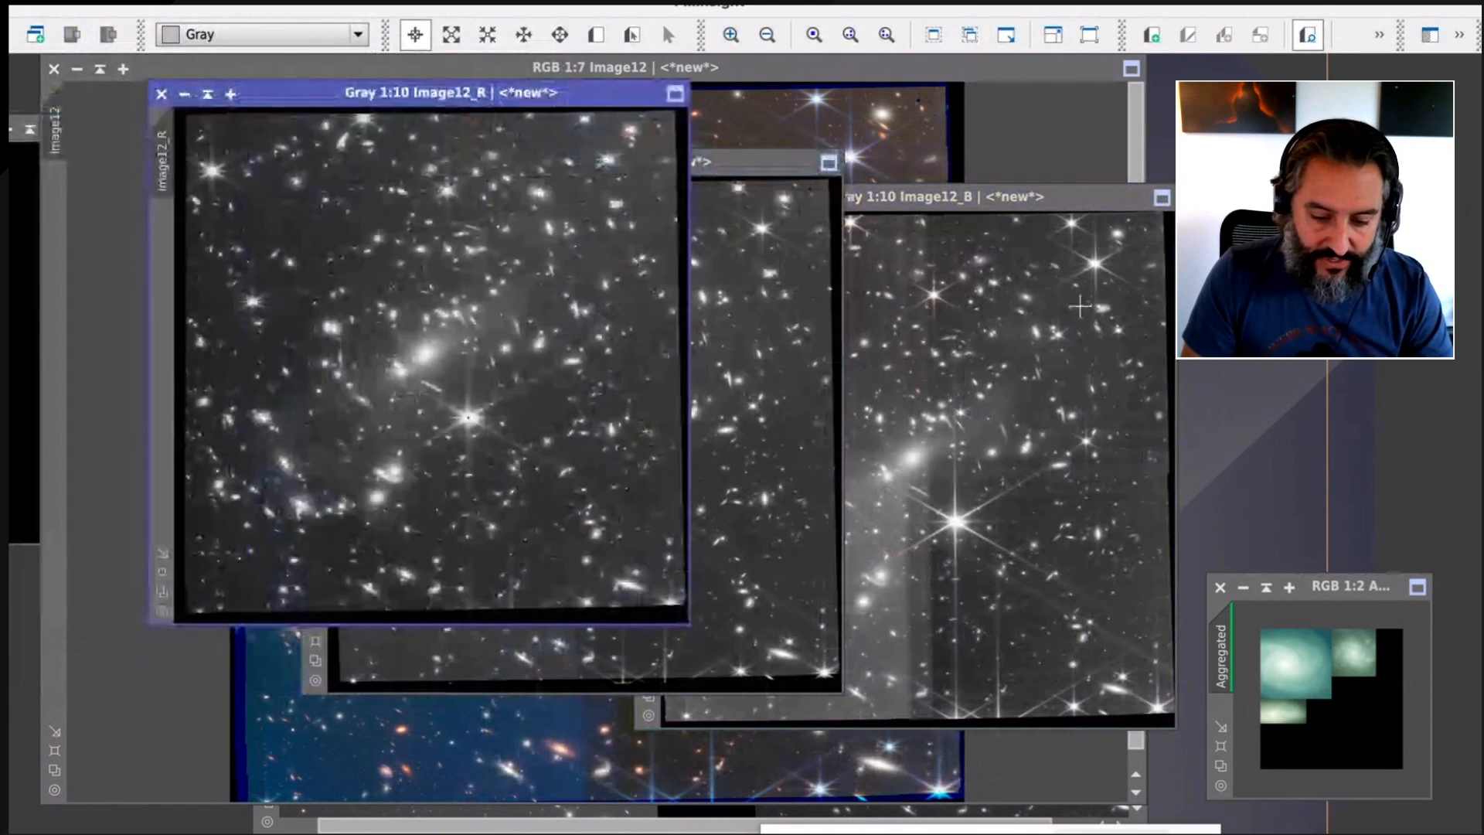
click(1022, 314)
drag(1020, 197, 1127, 142)
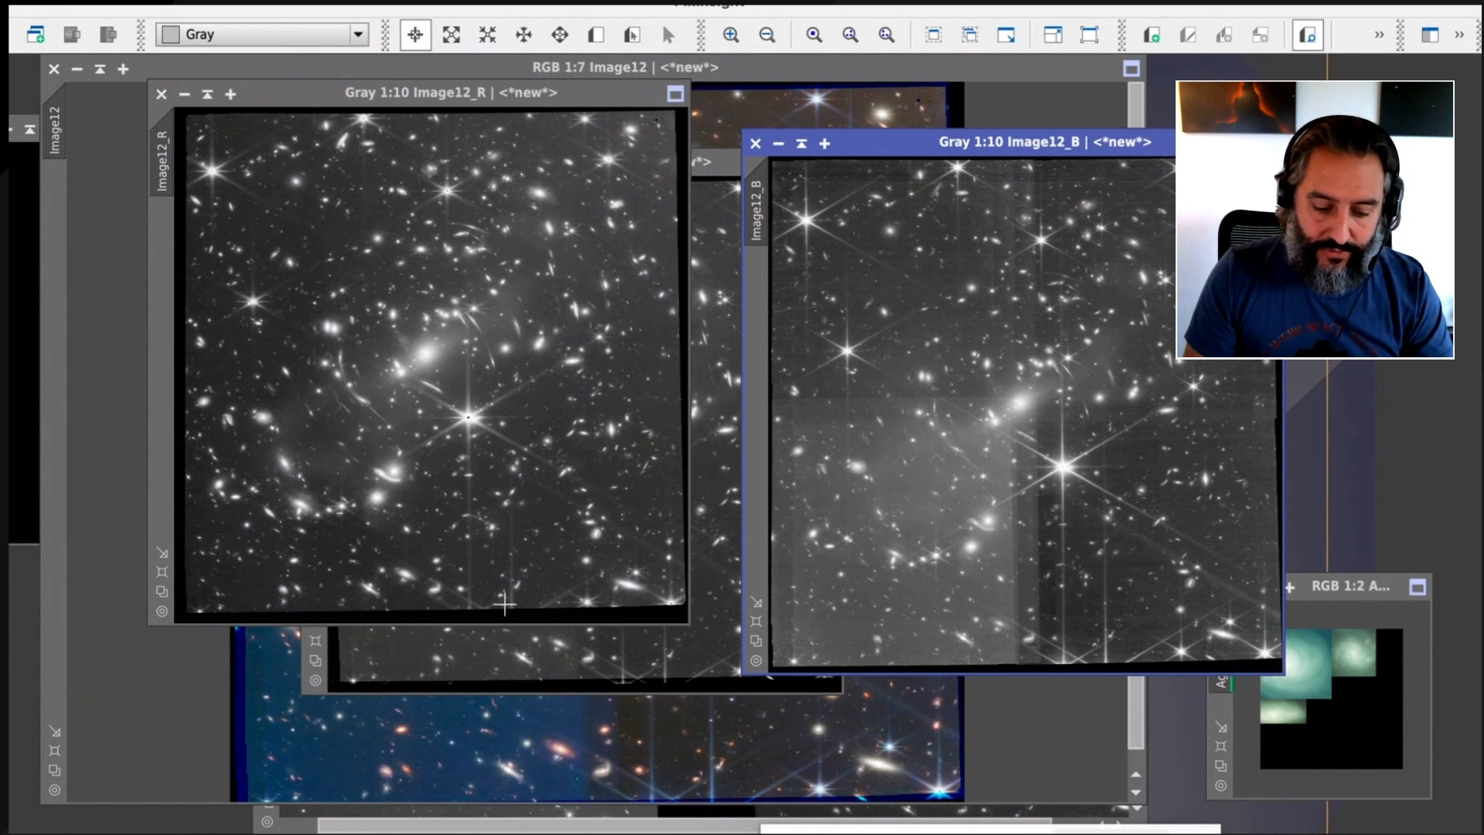
click(318, 733)
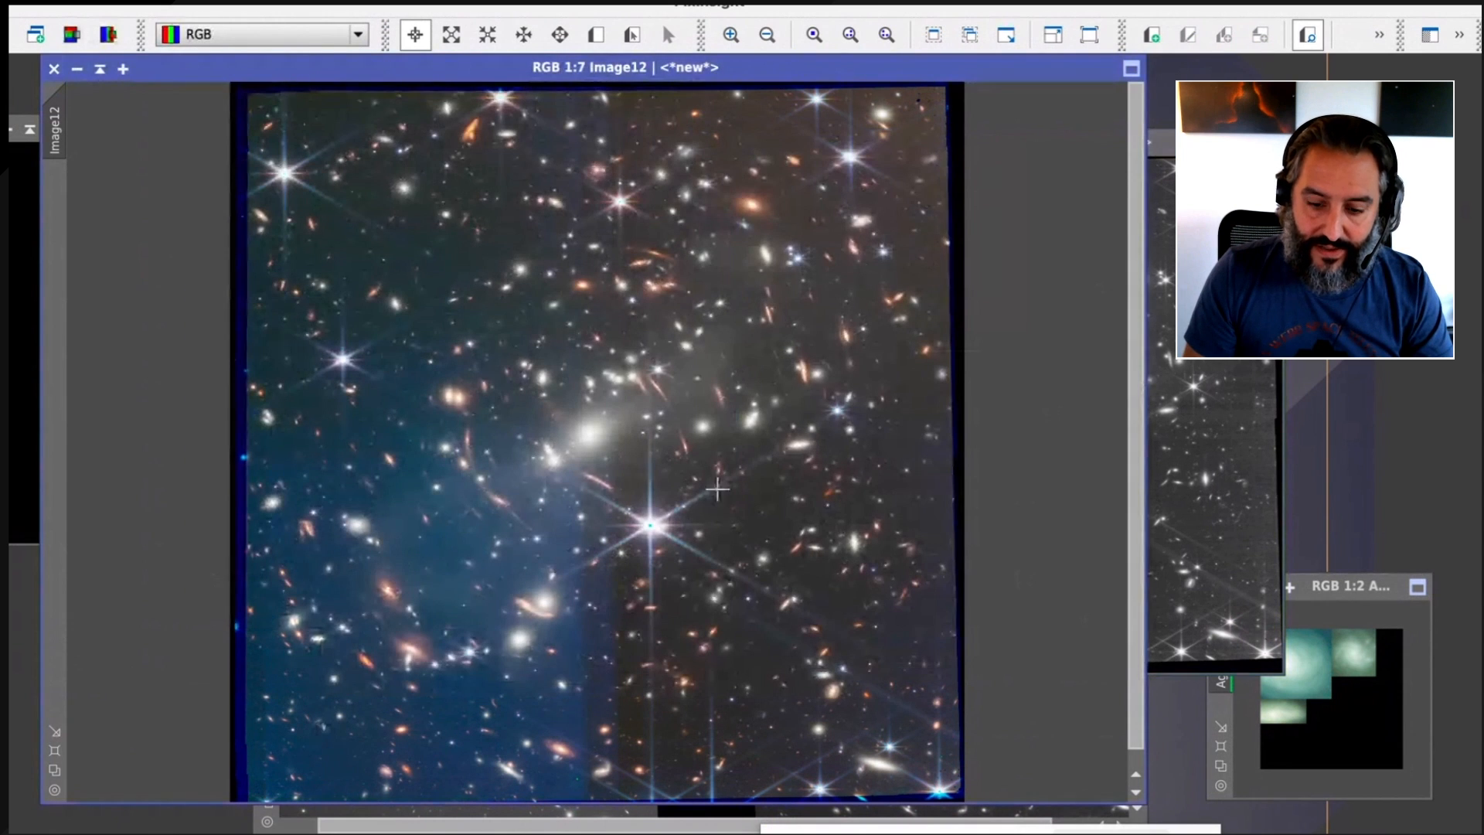
click(1171, 386)
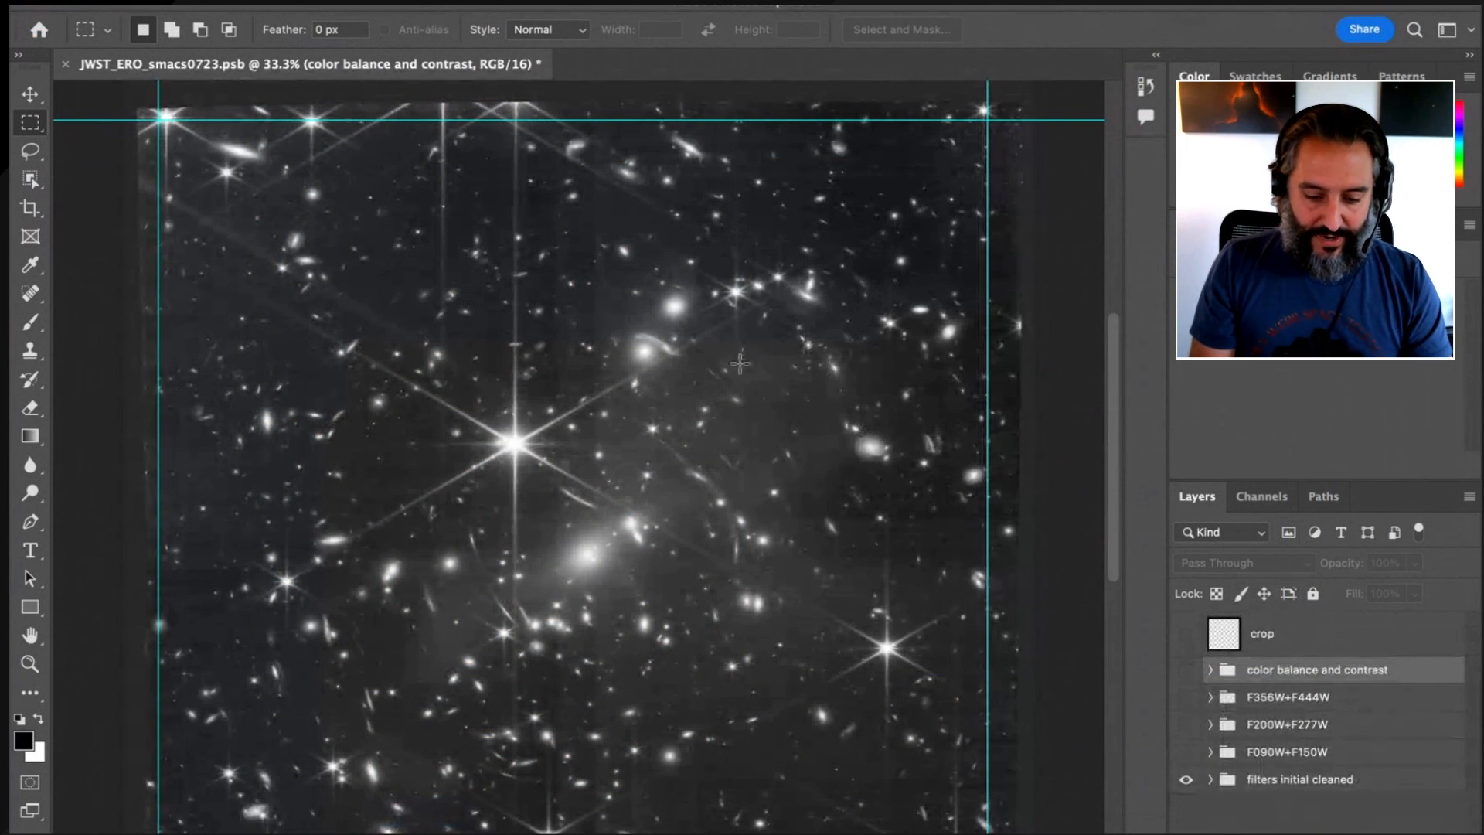
Switch to Photoshop and examine the ero10_v4proc R, G and B layers in the "filters initial cleaned" group of JWST_ERO_smacs0723.psb
right_click(739, 375)
click(762, 380)
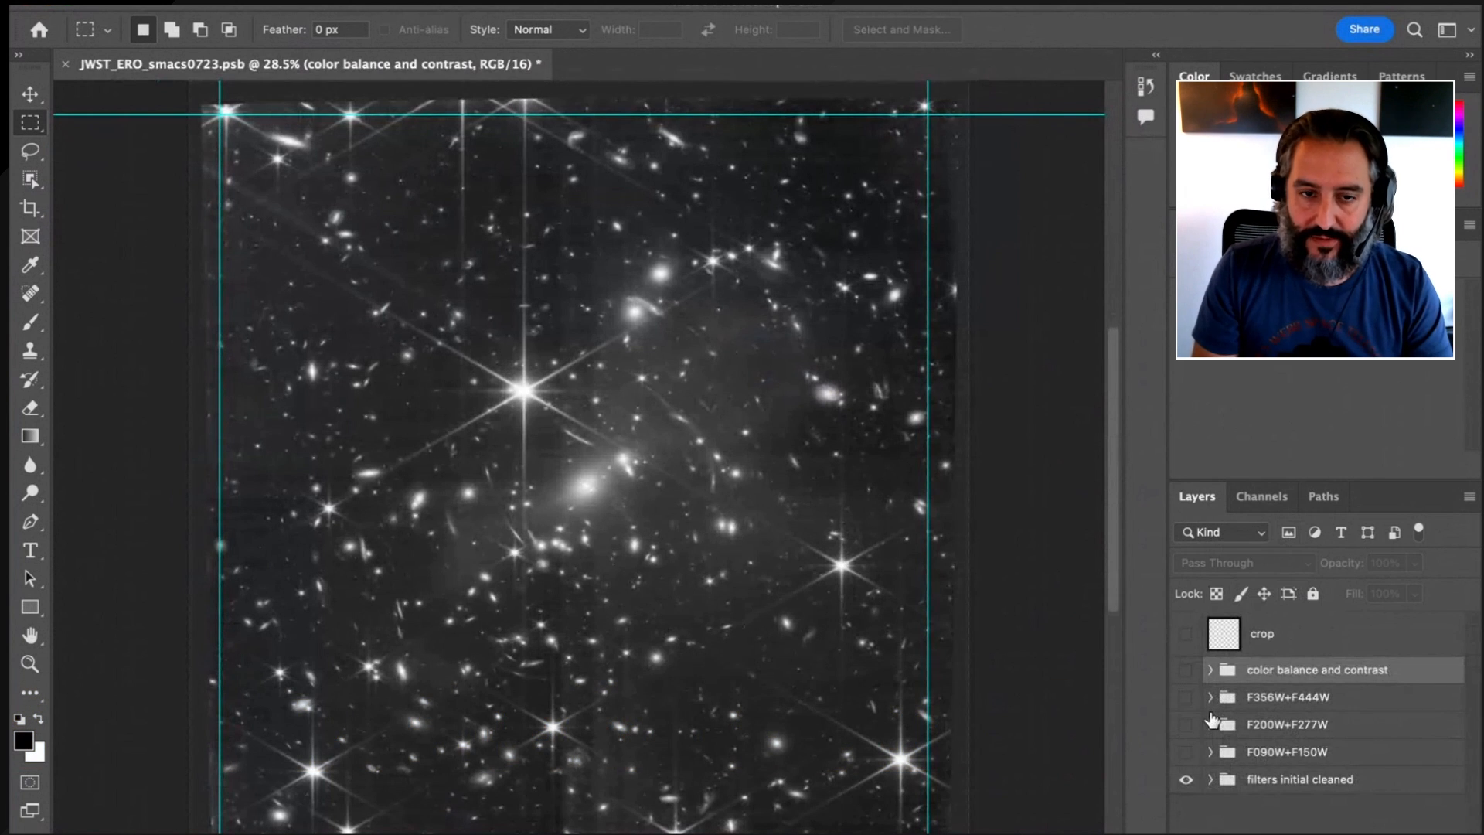
click(1210, 779)
scroll(1271, 781, down, 3)
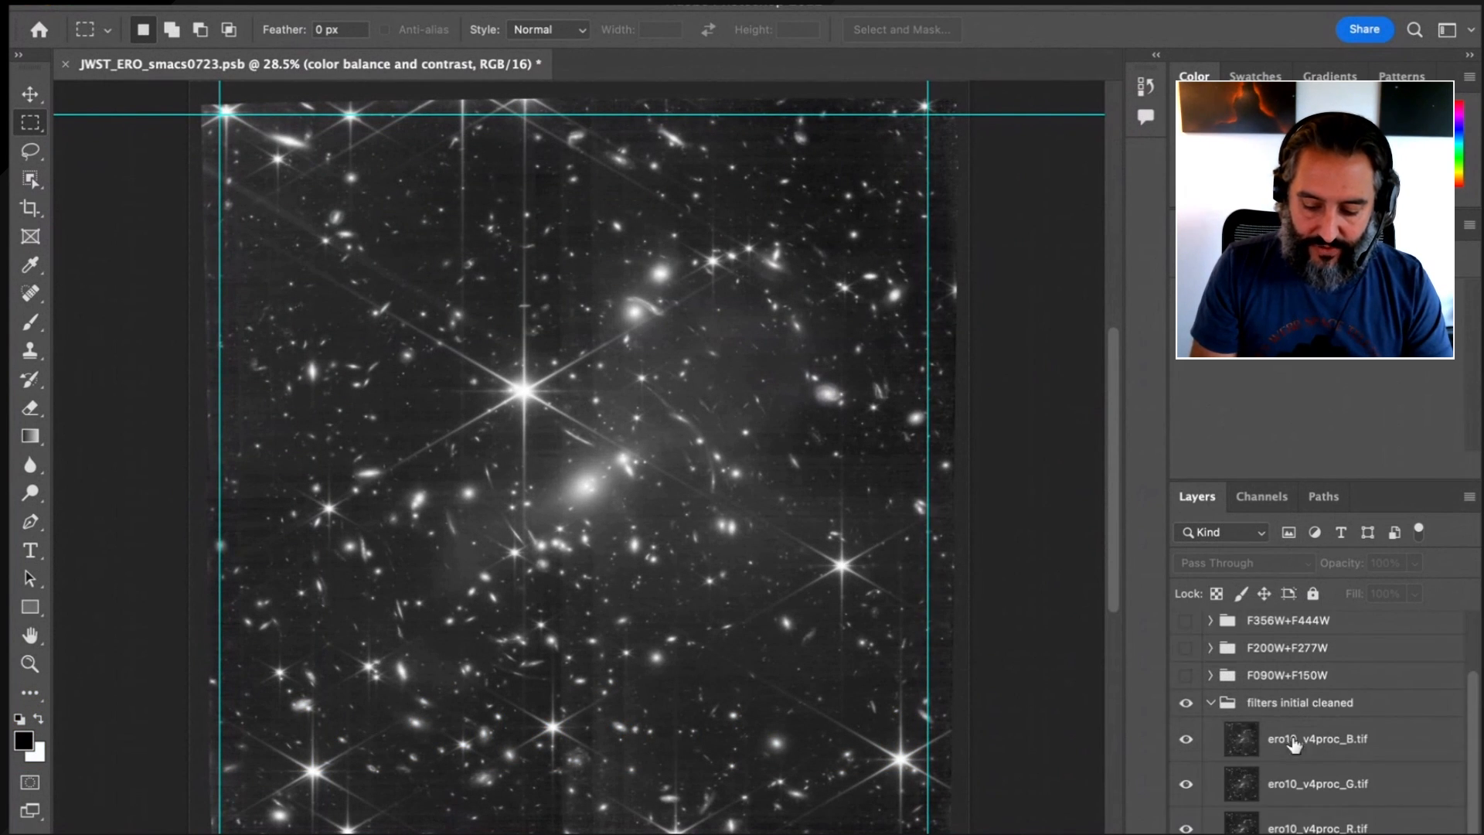
click(1320, 824)
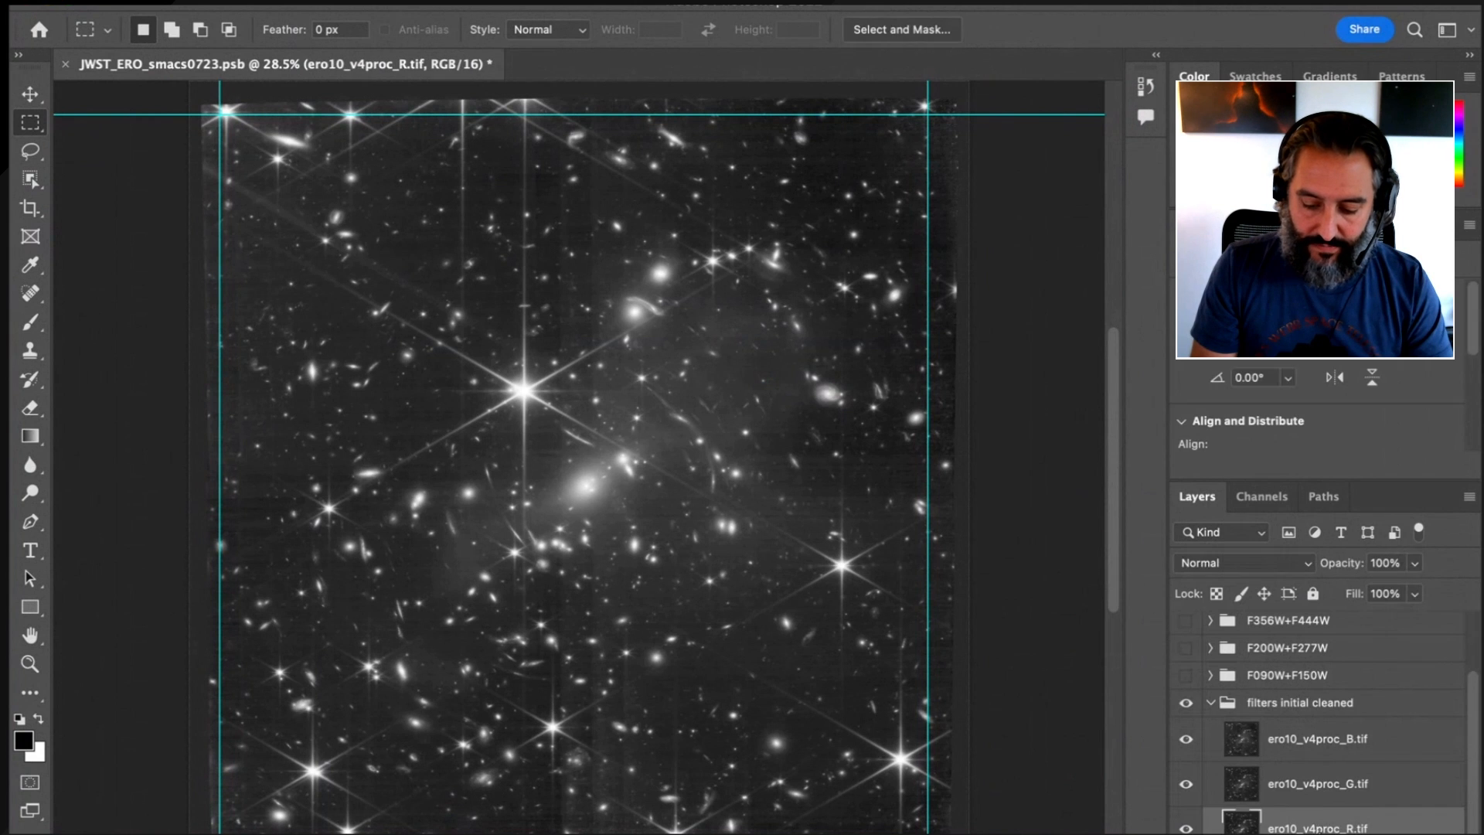
click(1321, 794)
click(1318, 742)
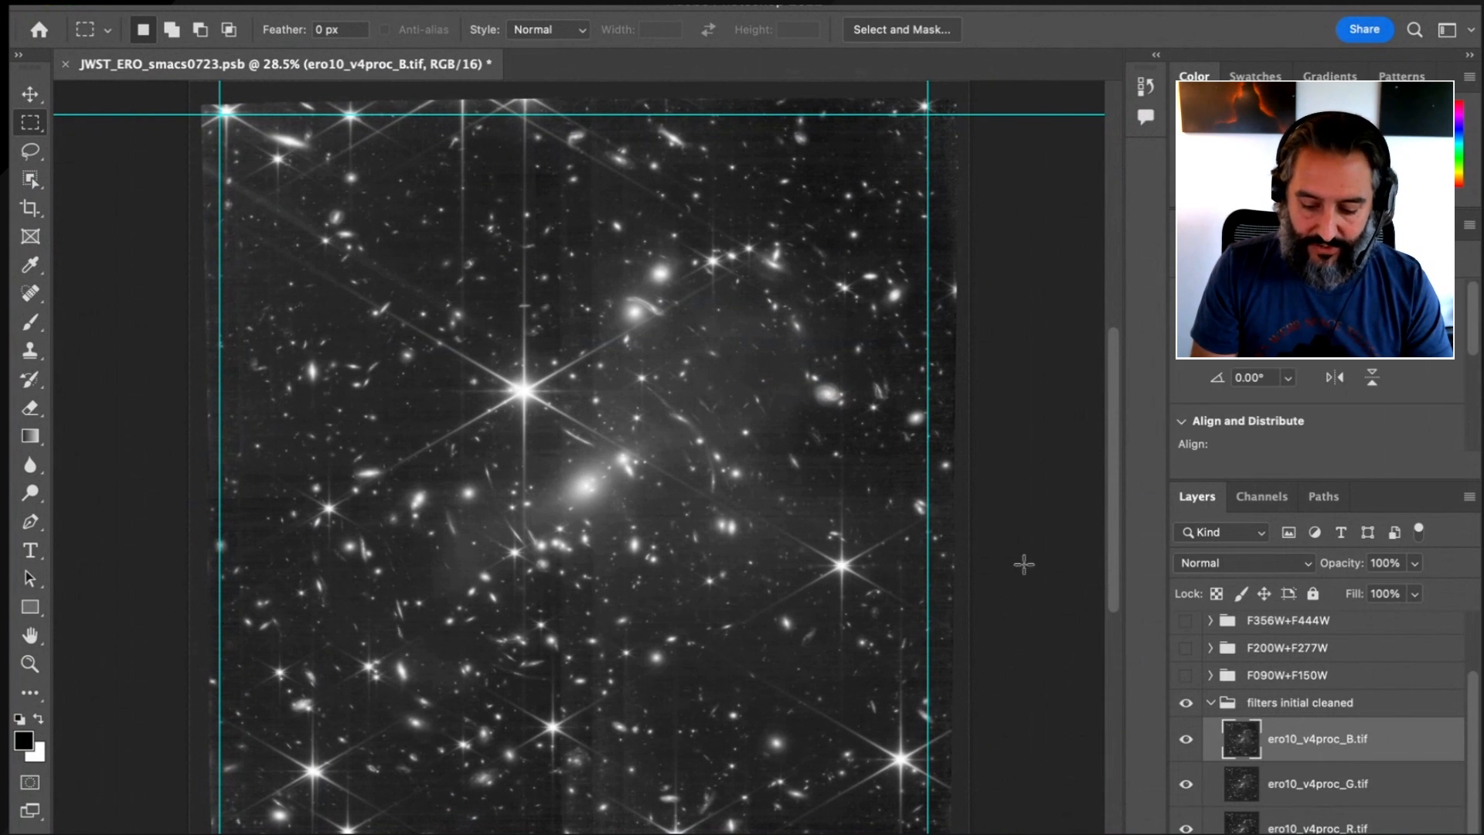
click(1186, 739)
click(1186, 739)
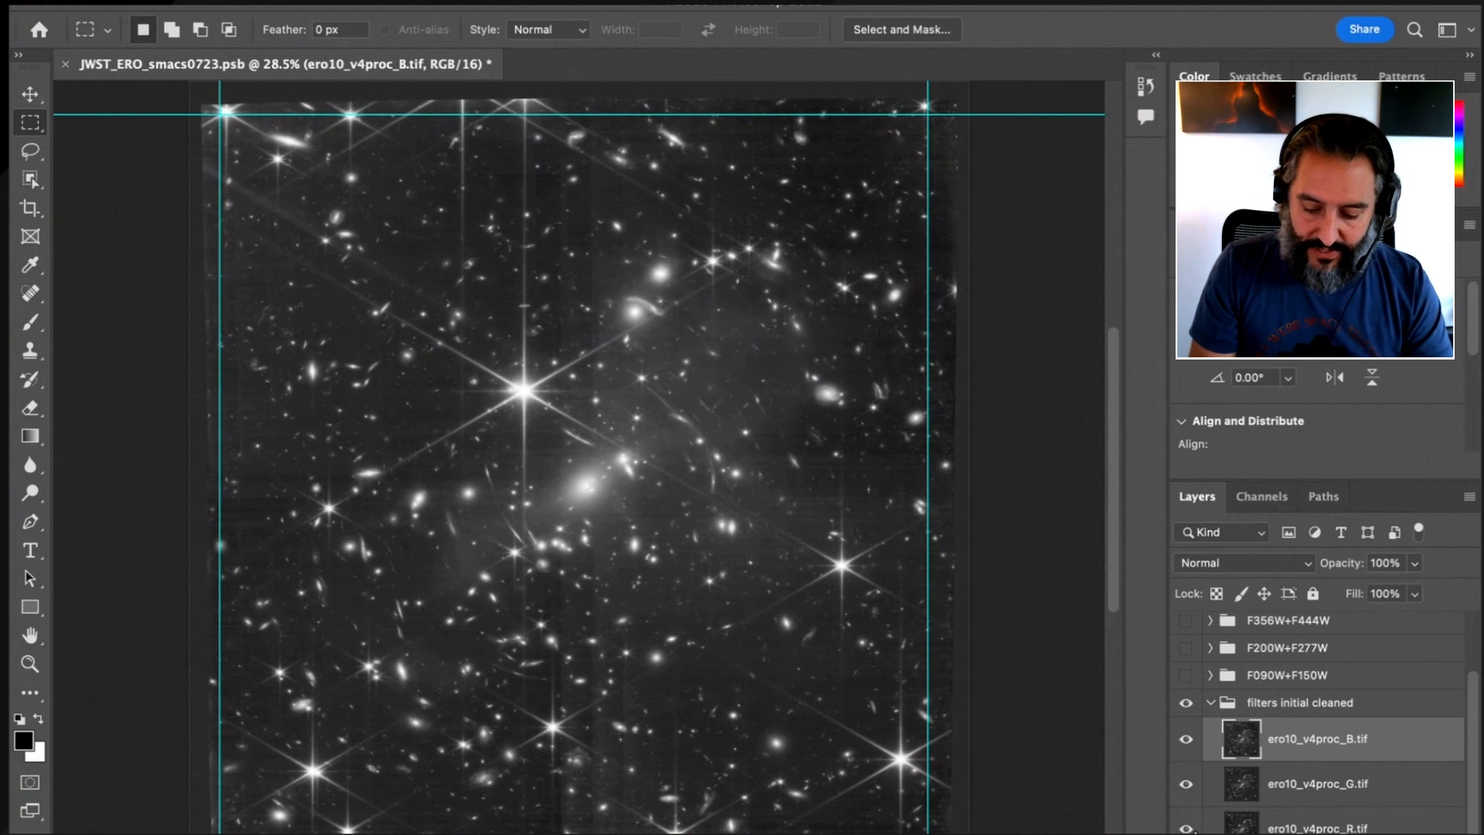
click(1211, 703)
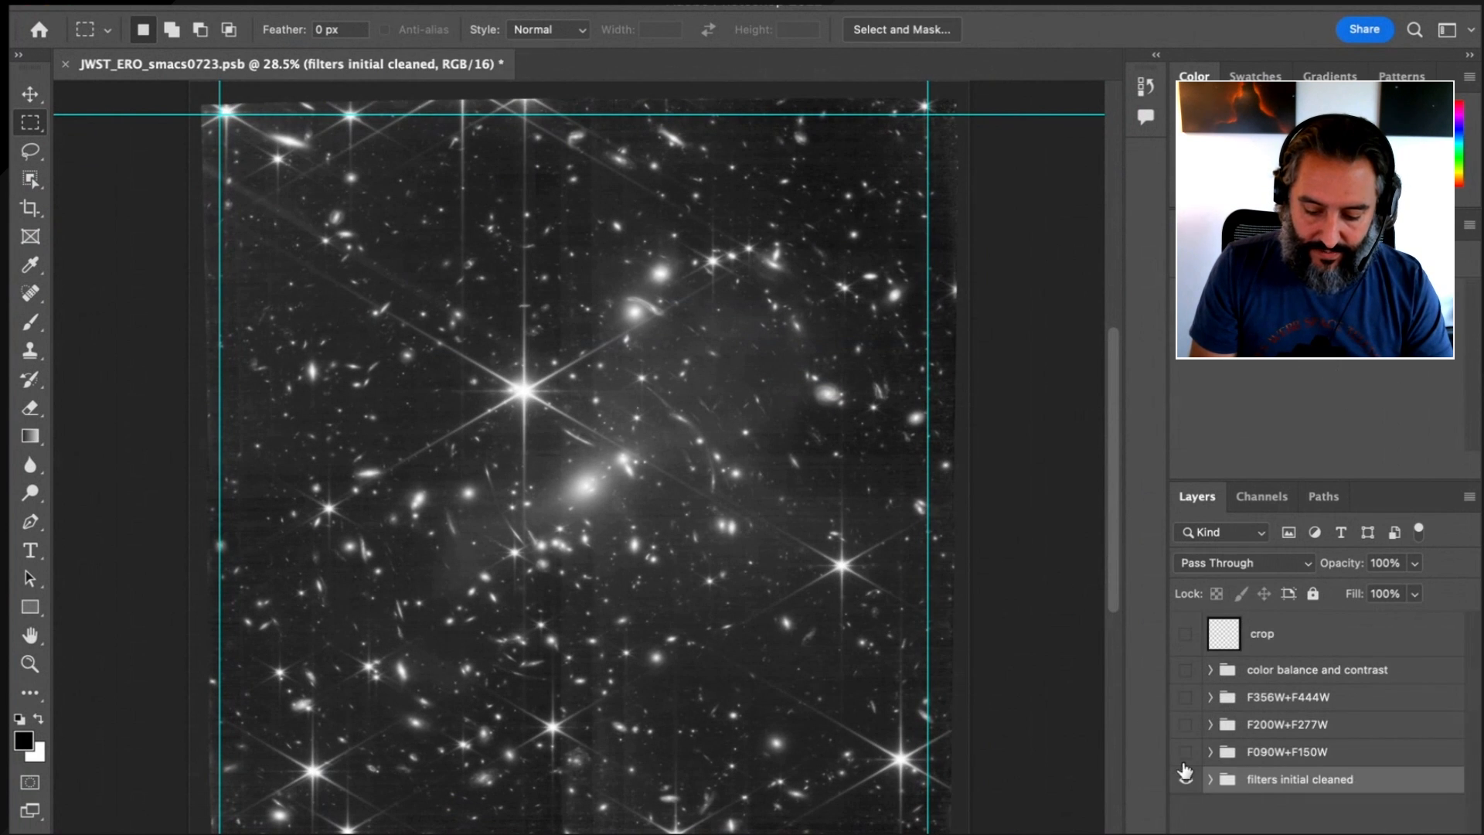
Expand the "filters initial cleaned" and F090W+F150W layer groups to review the layers and adjustments inside
click(1211, 780)
scroll(1244, 742, down, 2)
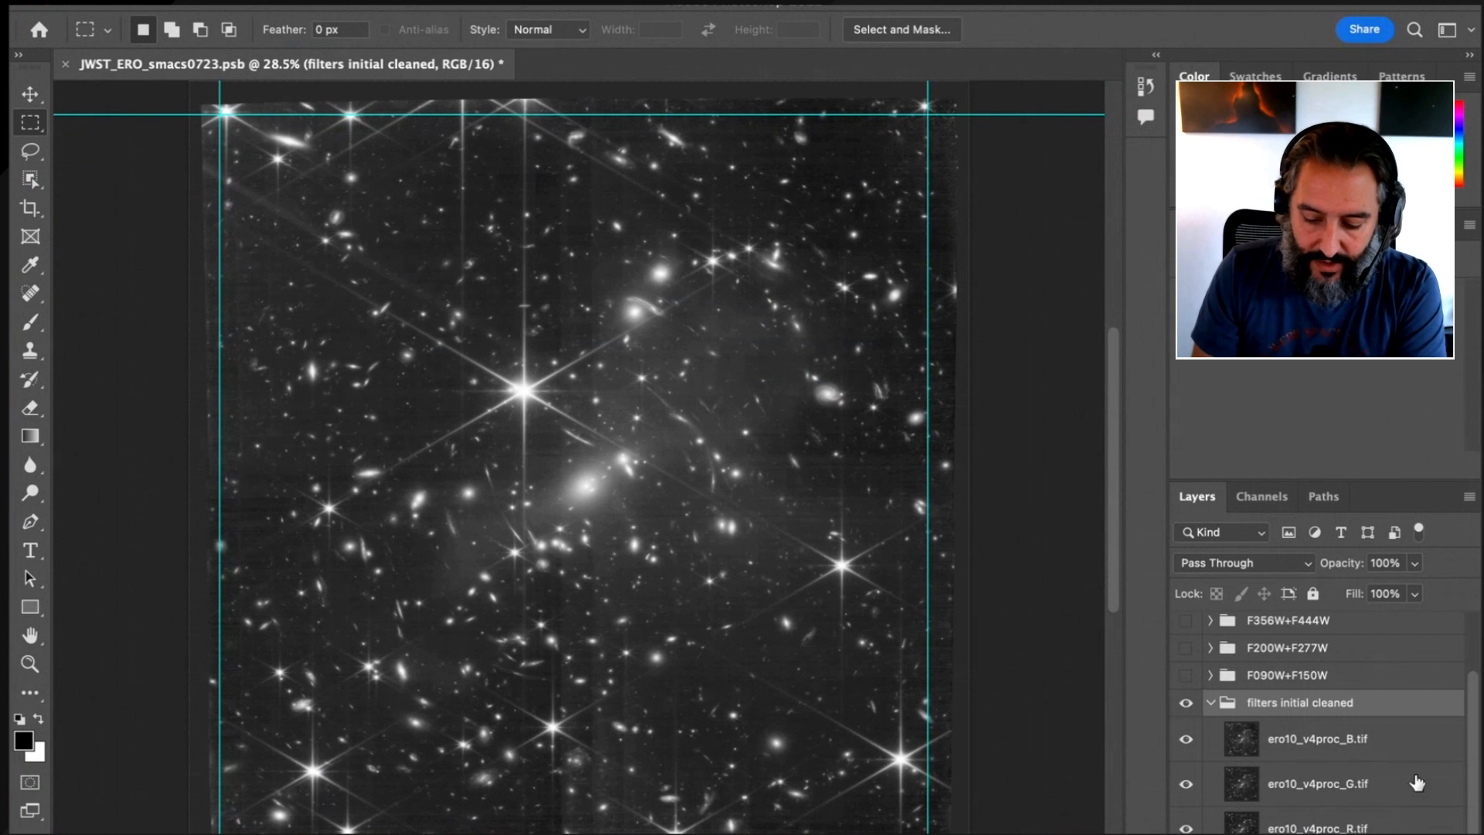
click(1210, 675)
scroll(1251, 765, down, 3)
scroll(1251, 765, up, 5)
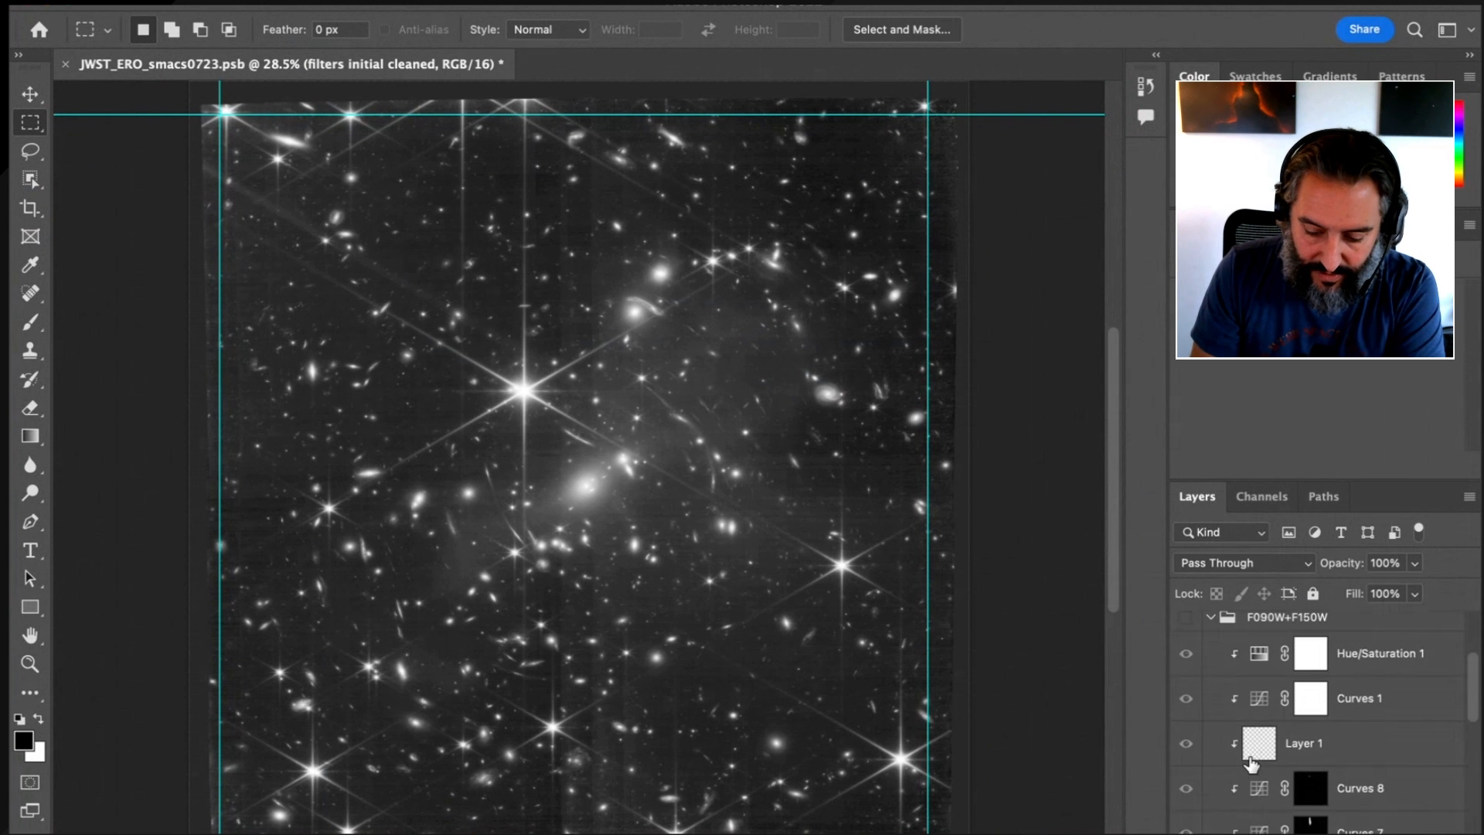
Hide the other layers and show only f090w+f150w APF-R 0.6 EF SS and ero10_v4proc_B.tif
drag(1189, 628, 1189, 712)
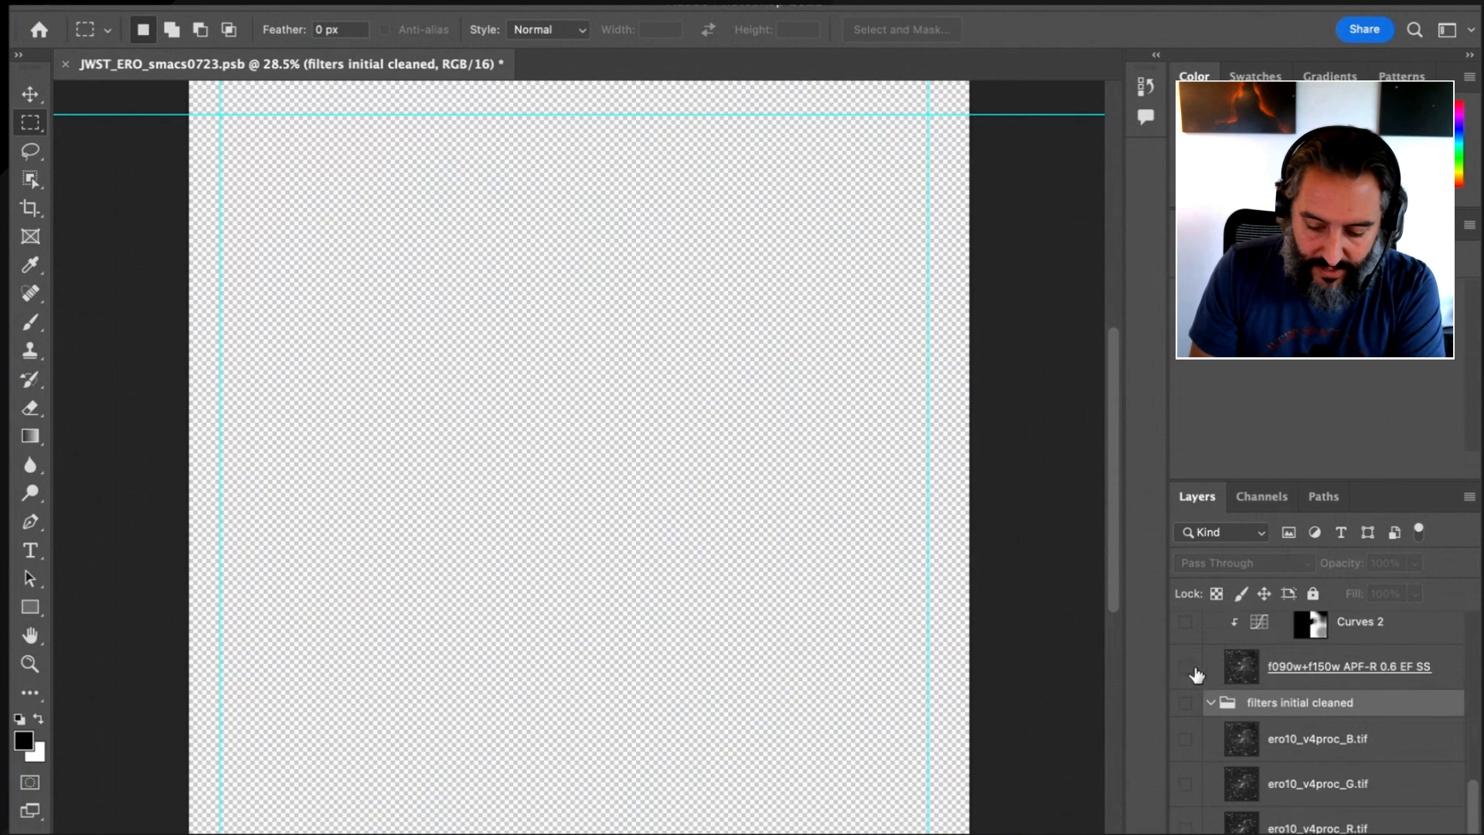
click(1186, 668)
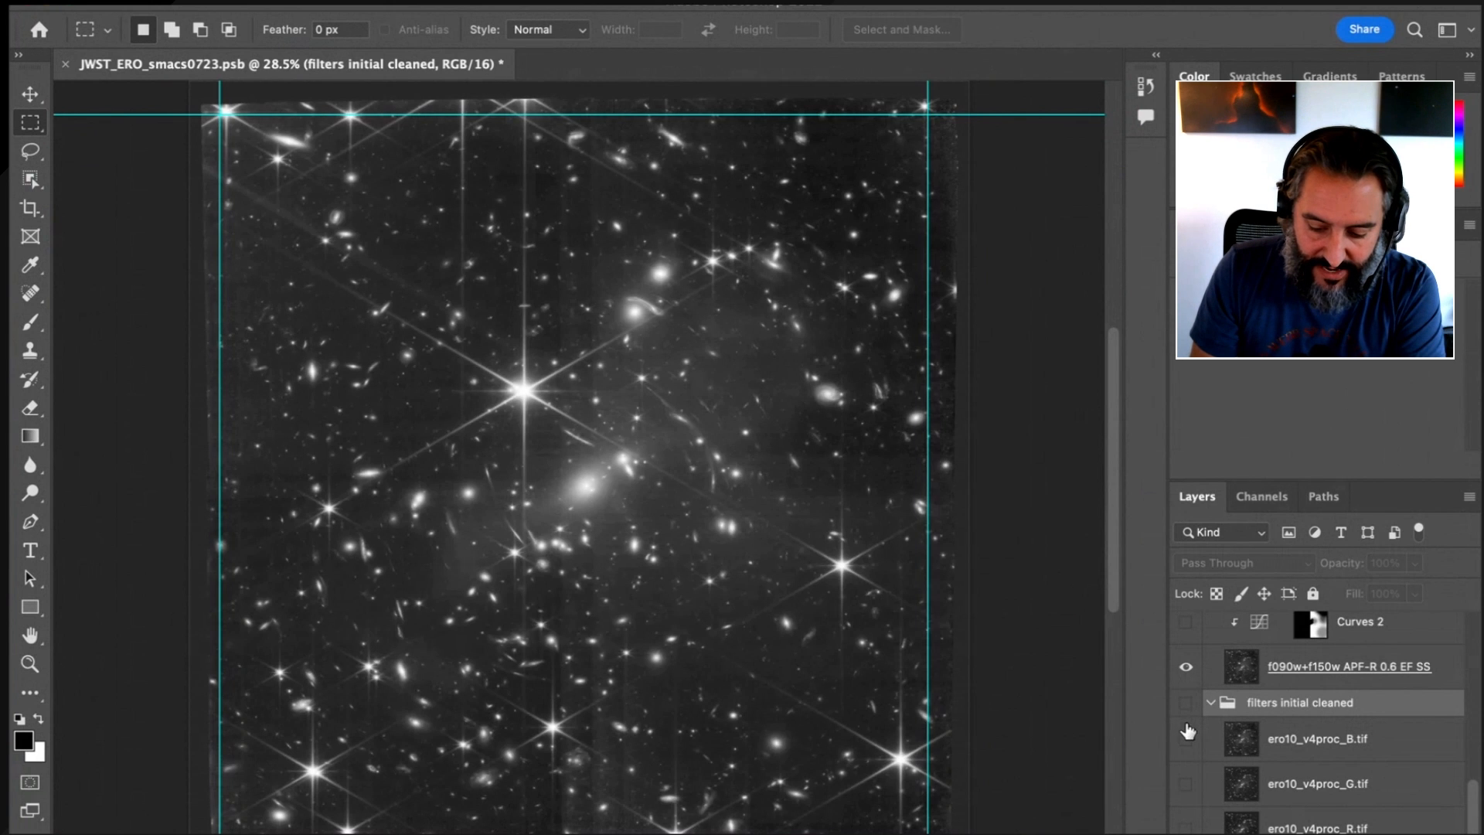
click(1186, 738)
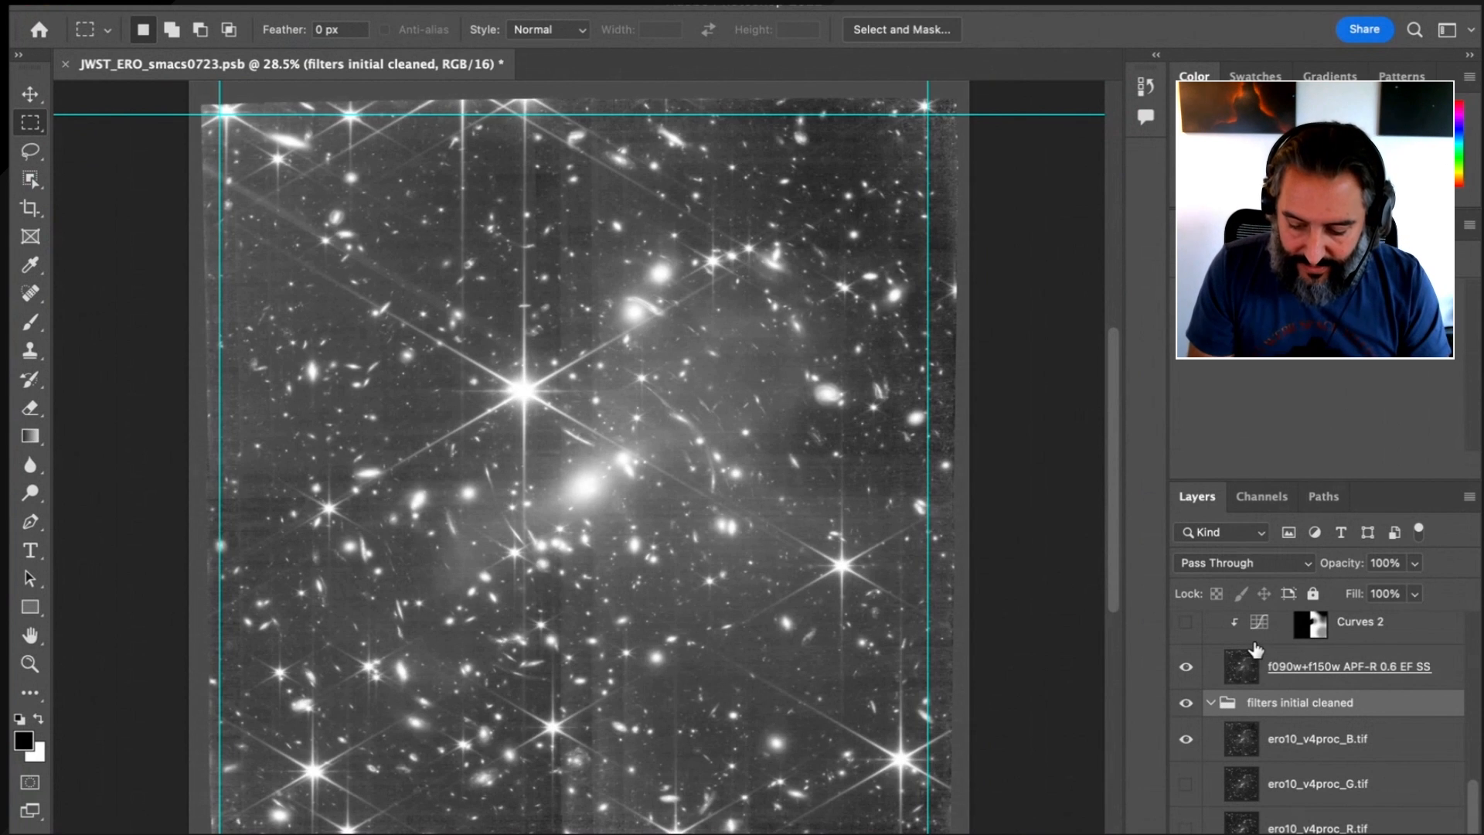
Set the blend mode of the f090w+f150w APF-R 0.6 EF SS layer to Normal and inspect its detail up close
key(super+space)
drag(505, 624, 611, 625)
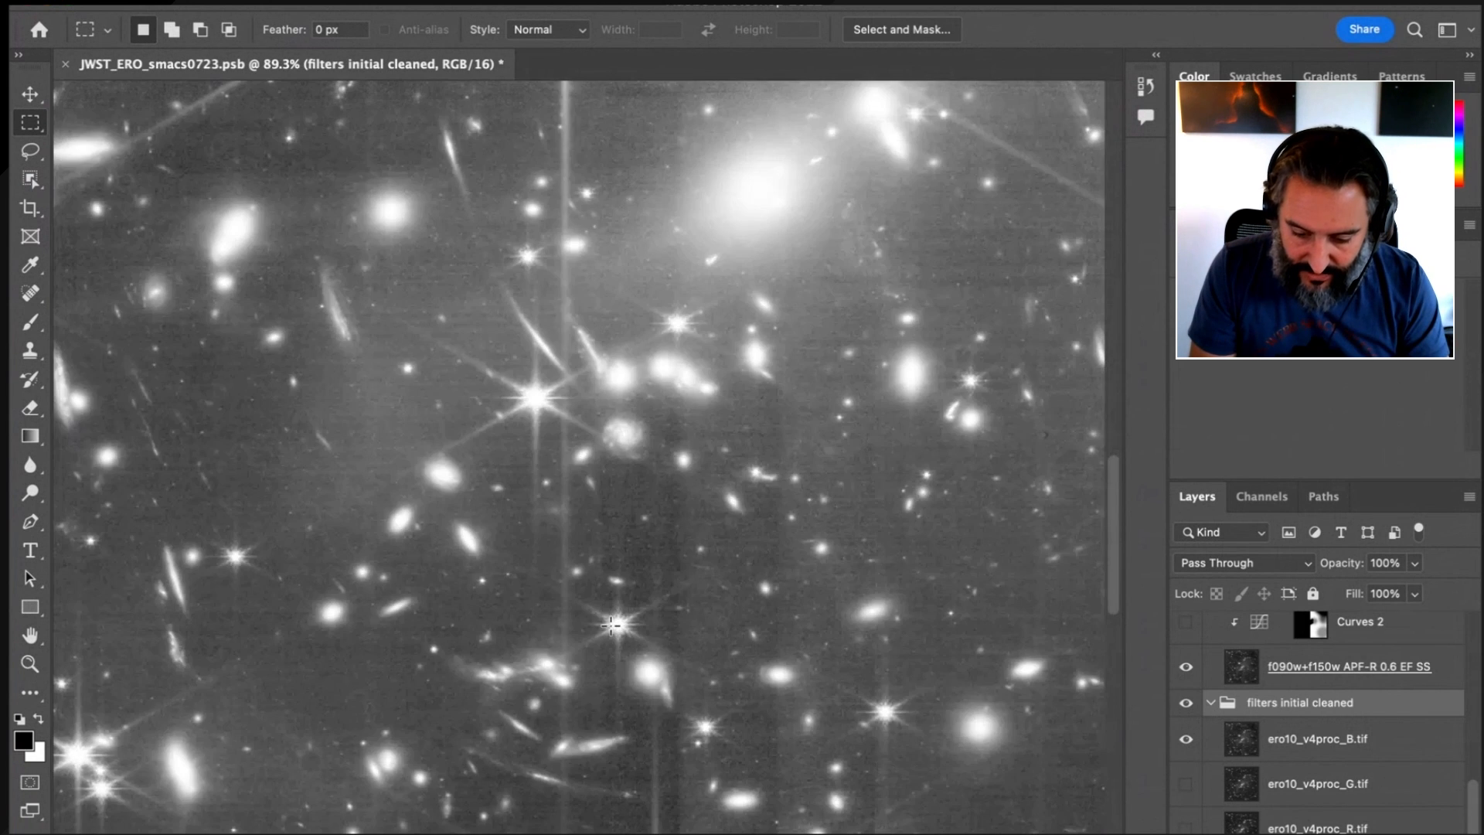
click(1313, 666)
click(1243, 562)
click(1215, 376)
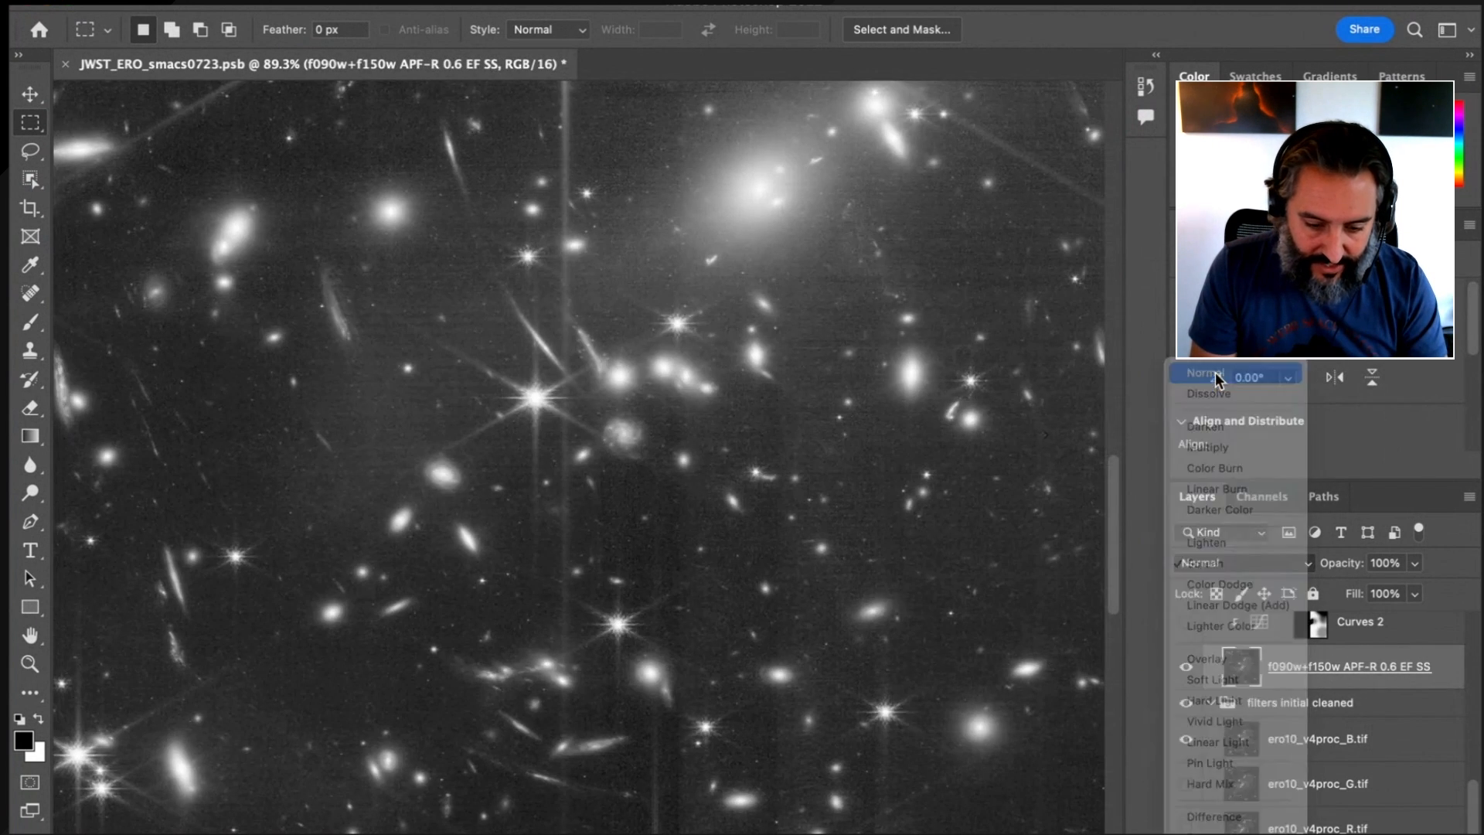
drag(829, 349, 606, 834)
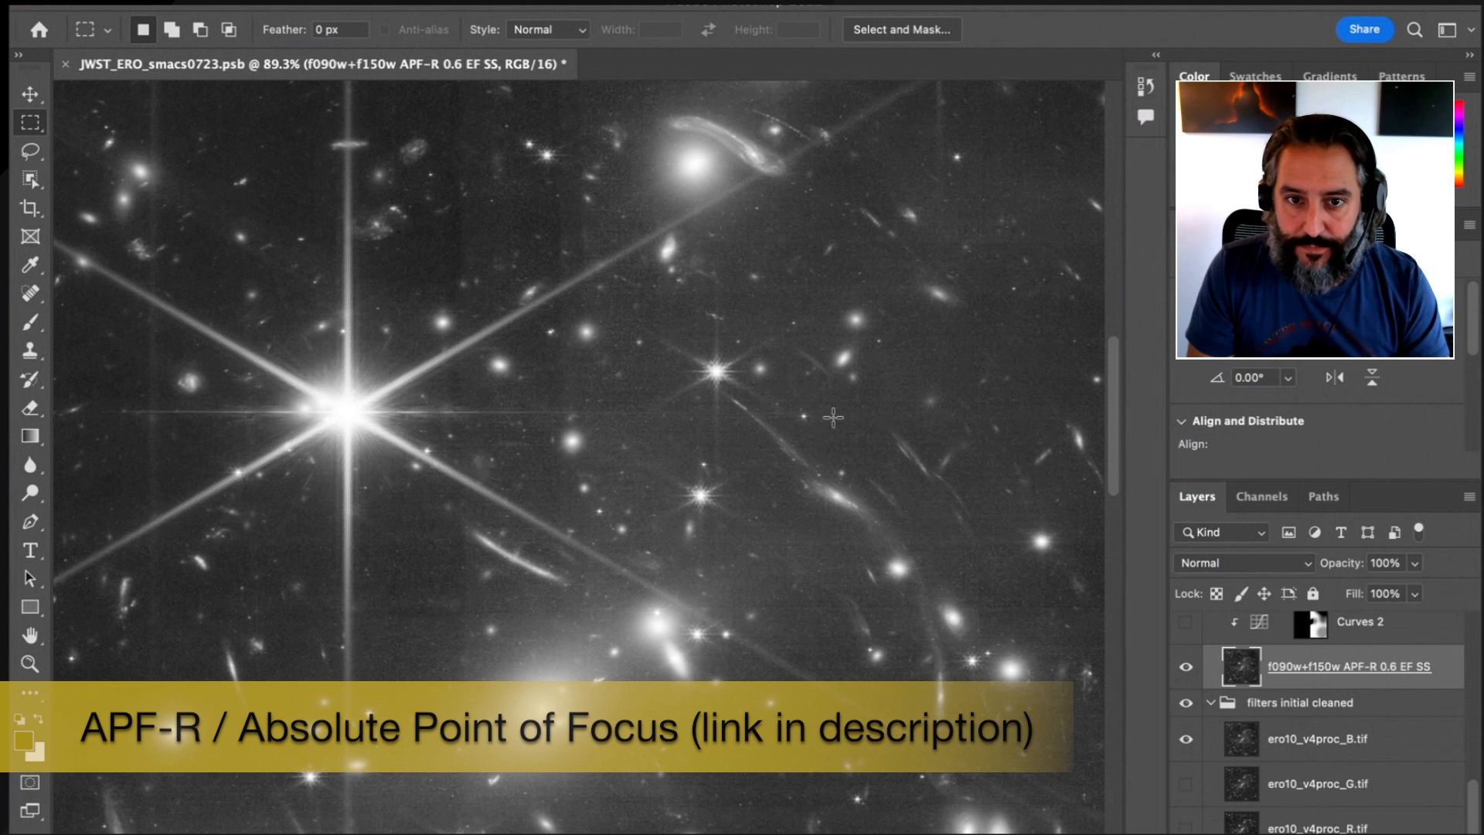
Open the APF-R plugin and place its panel over the image
click(668, 1)
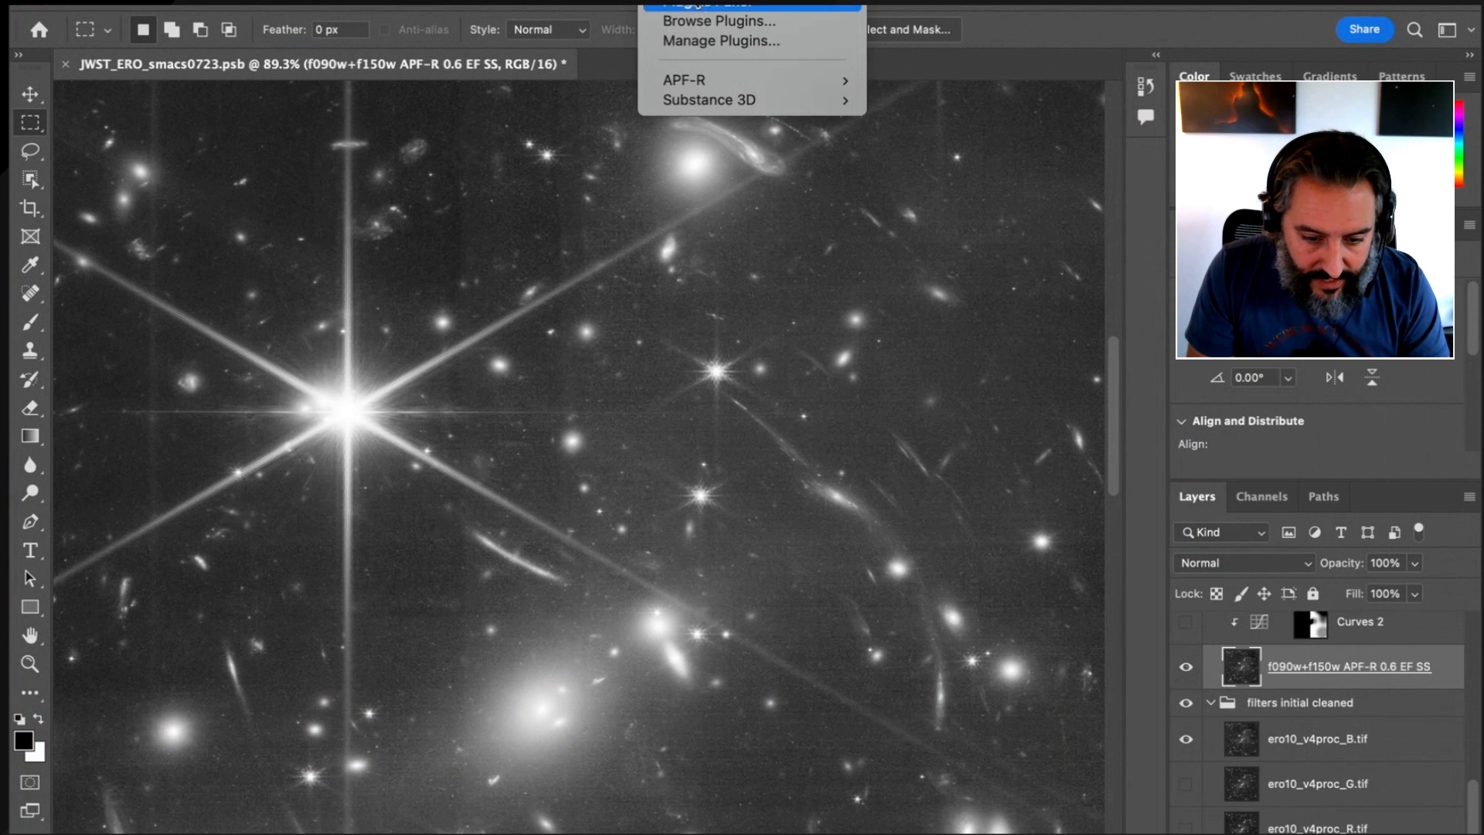
mouse_move(707, 79)
click(923, 80)
drag(228, 9, 809, 65)
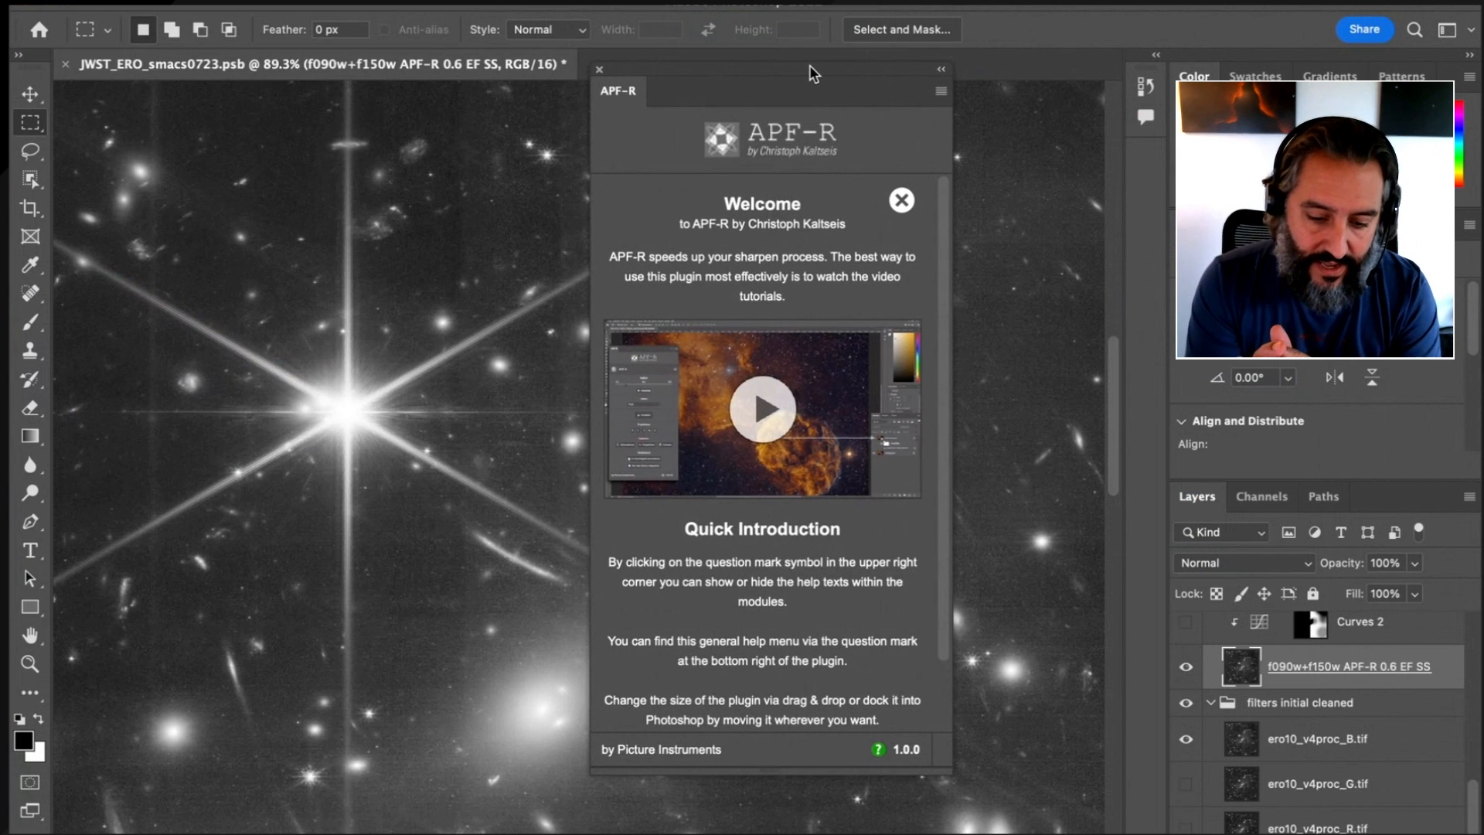
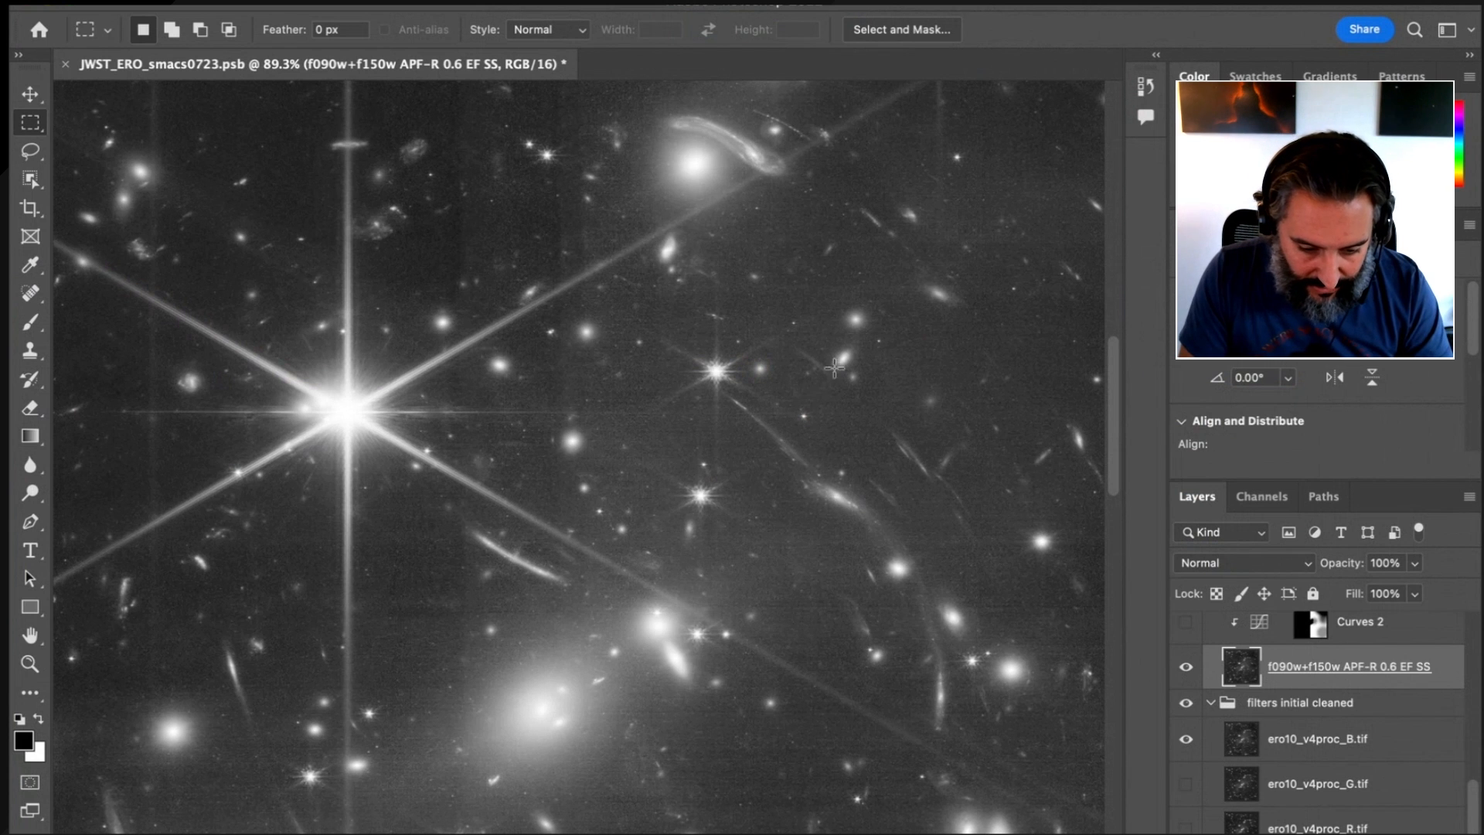
Inspect the arcs and the small spiral galaxy up close, comparing them with and without the f090w+f150w APF-R 0.6 EF SS layer
drag(860, 331, 888, 318)
drag(478, 703, 997, 158)
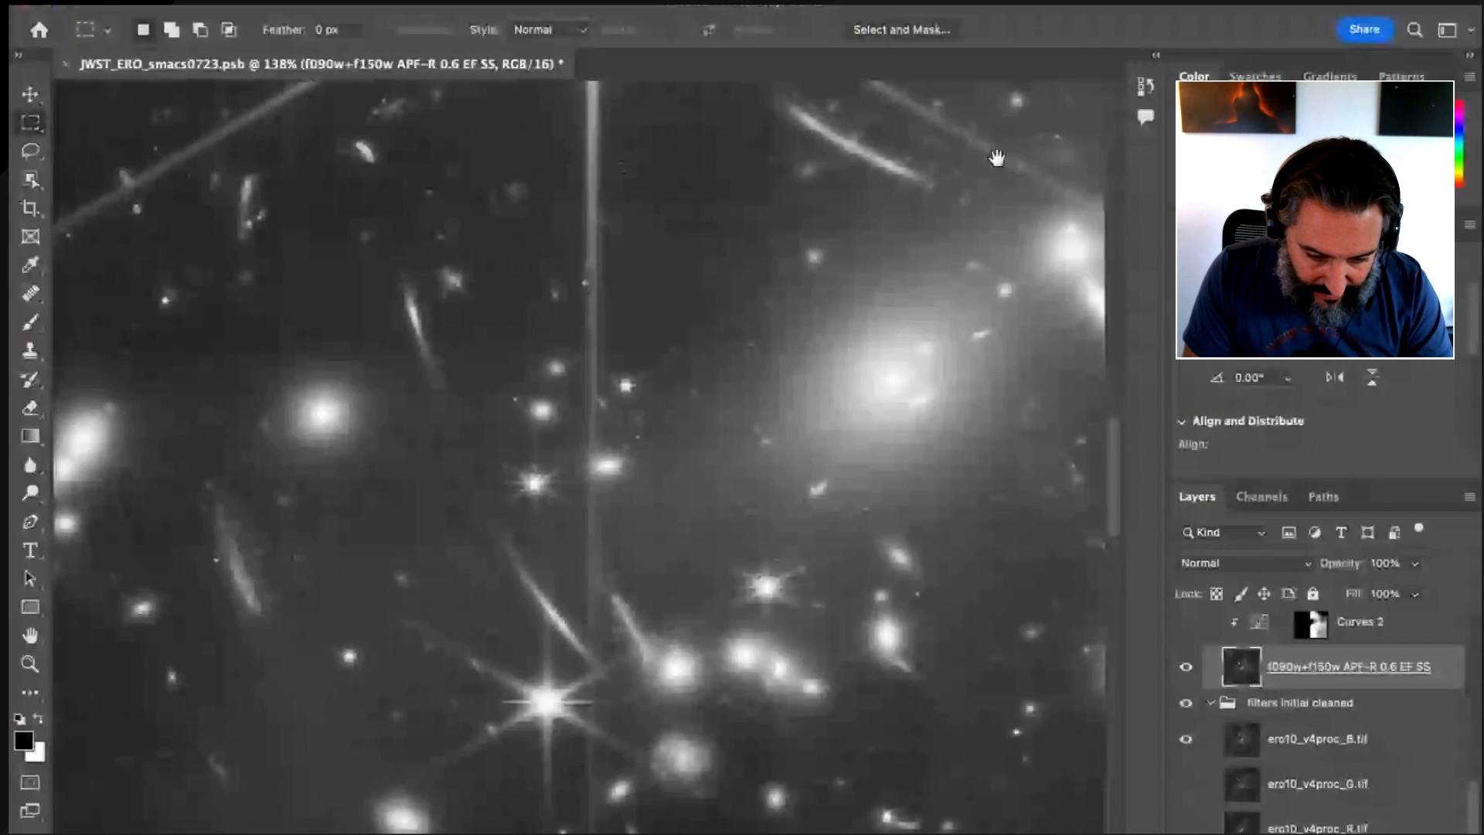
drag(422, 822, 569, 616)
drag(791, 391, 884, 345)
drag(849, 445, 772, 397)
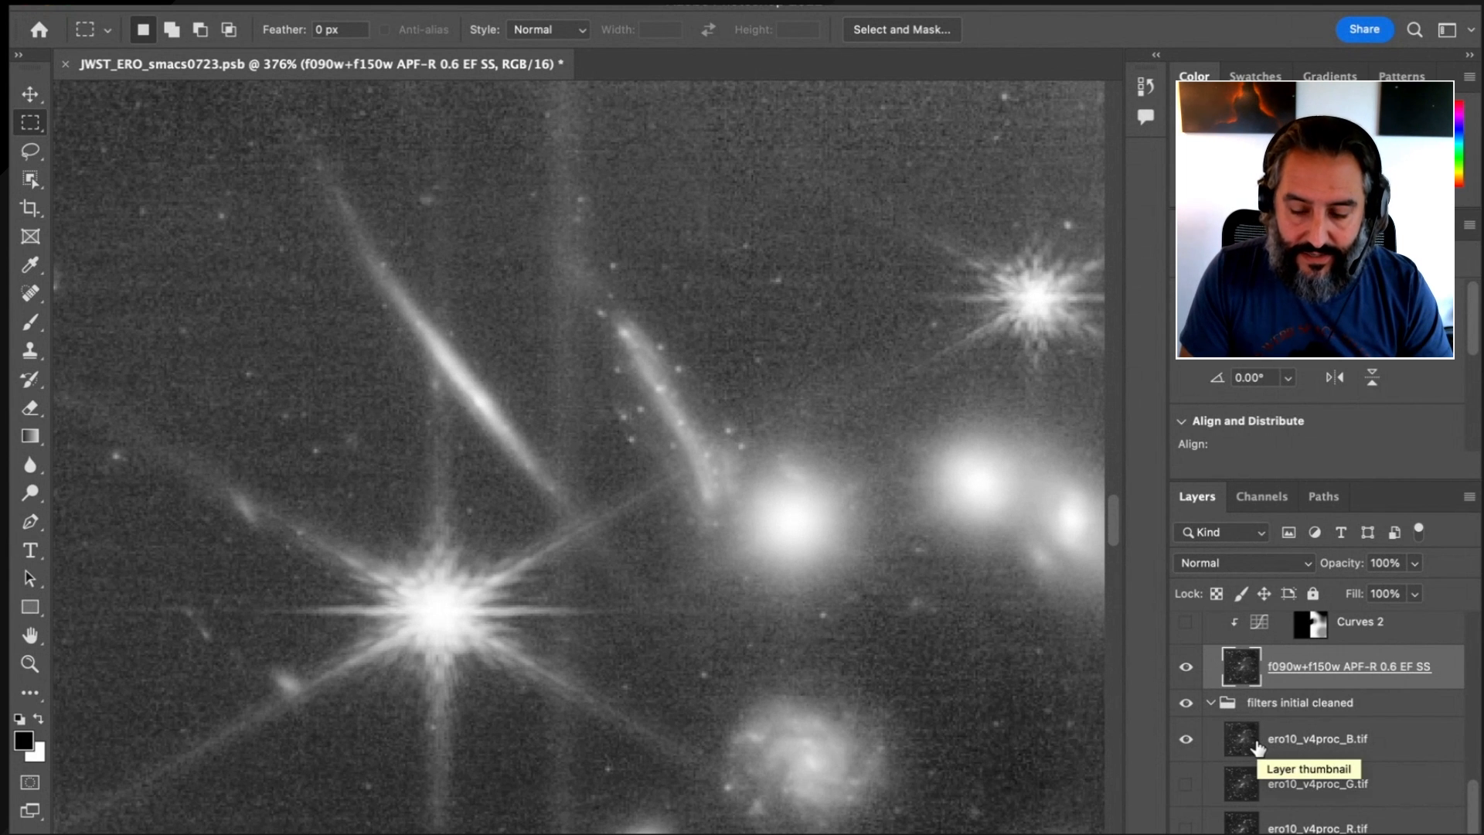
click(1186, 666)
click(1186, 666)
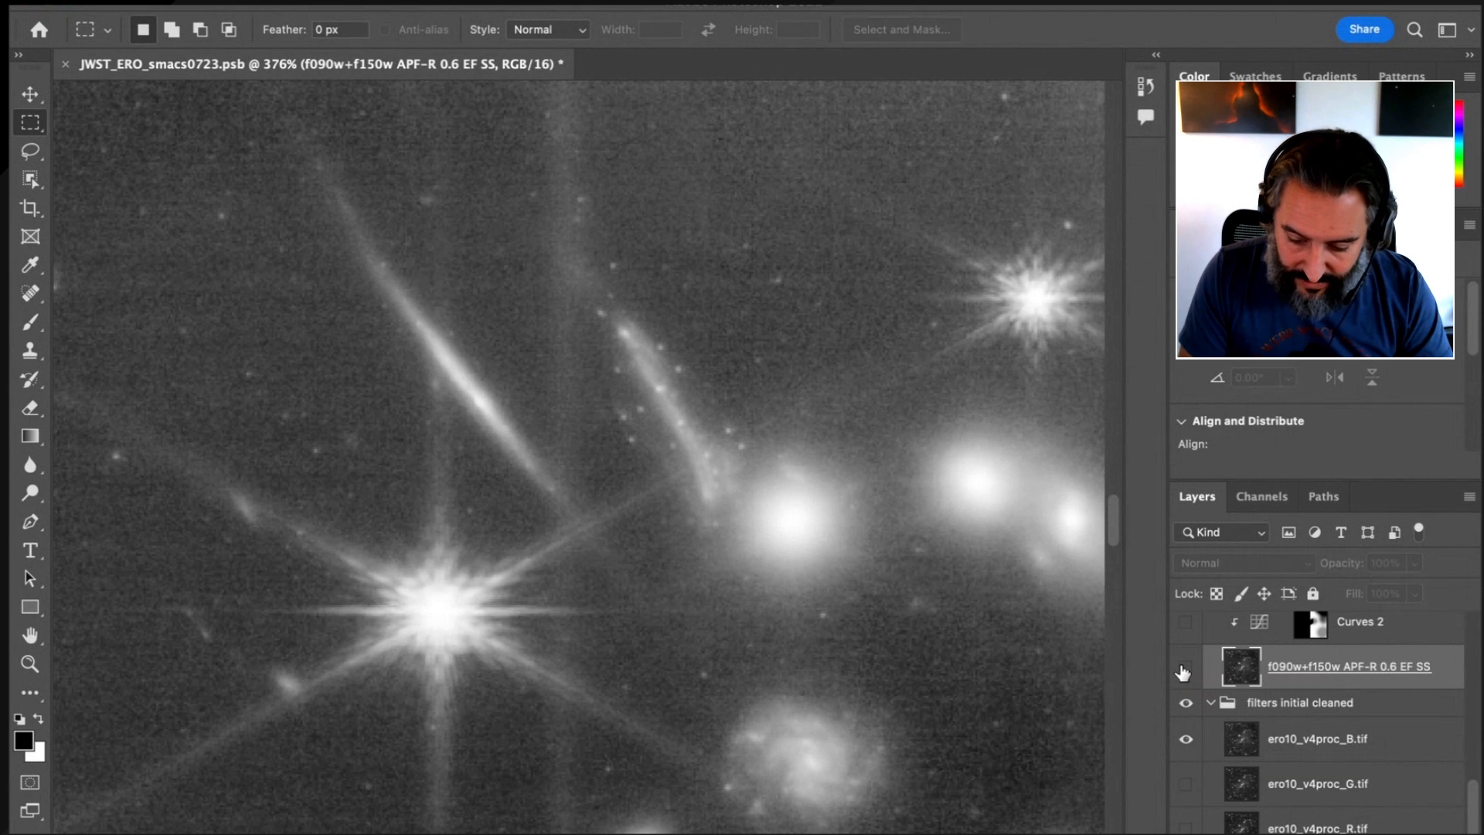
click(1186, 667)
click(1186, 669)
click(1187, 669)
click(1186, 669)
click(1187, 669)
click(1186, 669)
click(1186, 670)
click(1186, 669)
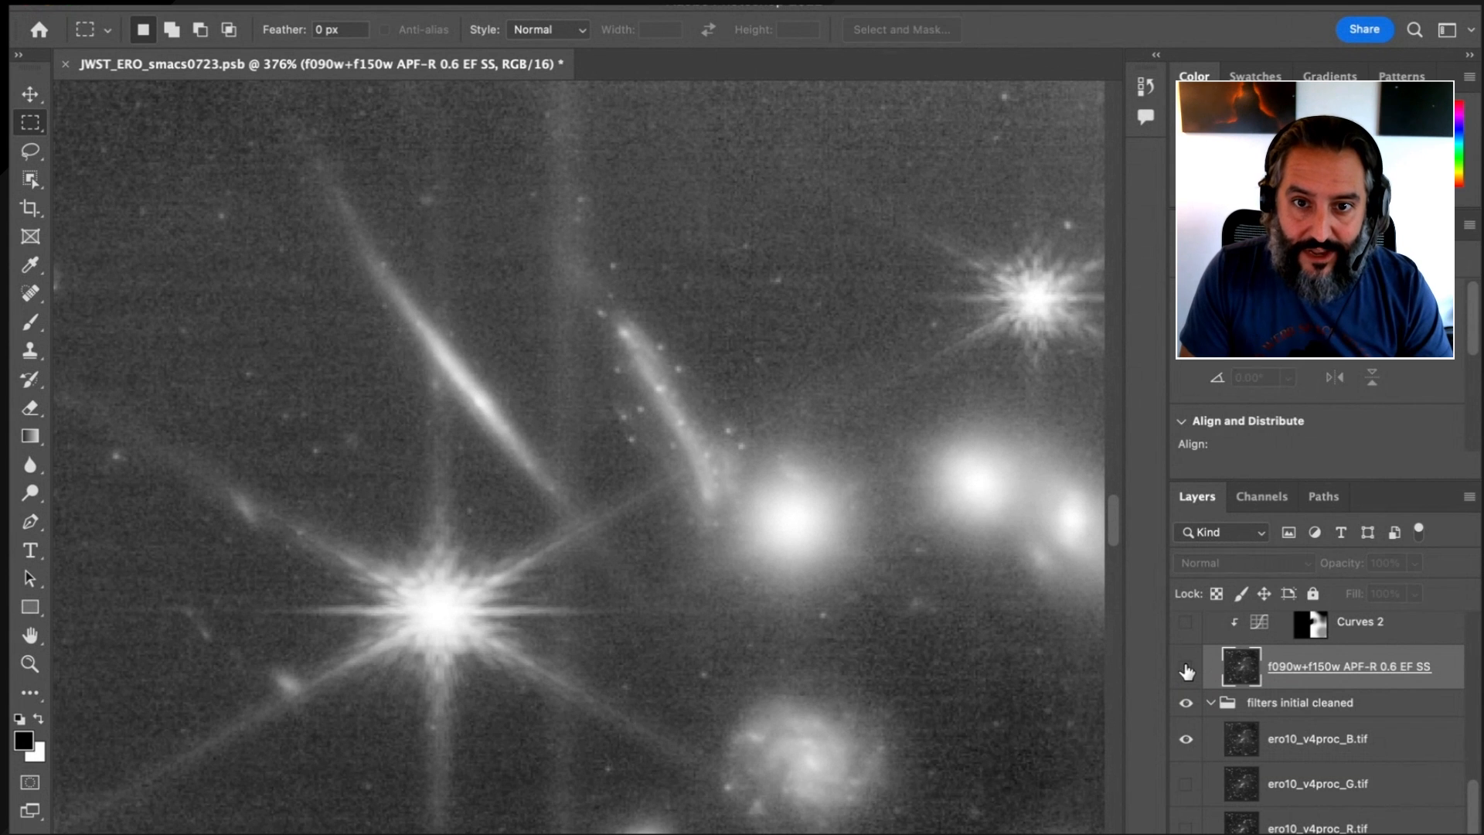
click(1186, 669)
click(1186, 669)
click(1186, 669)
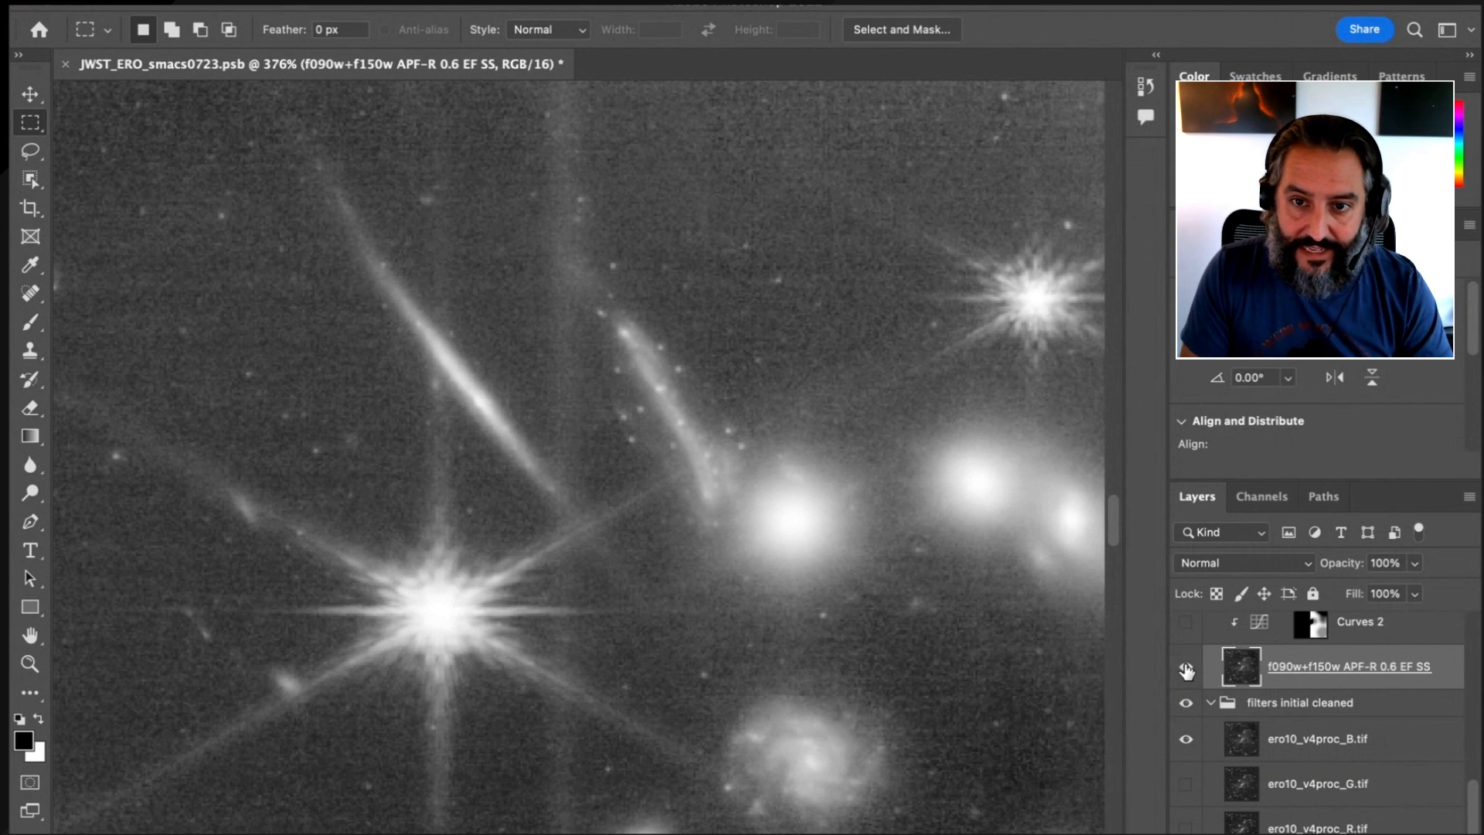
click(1187, 669)
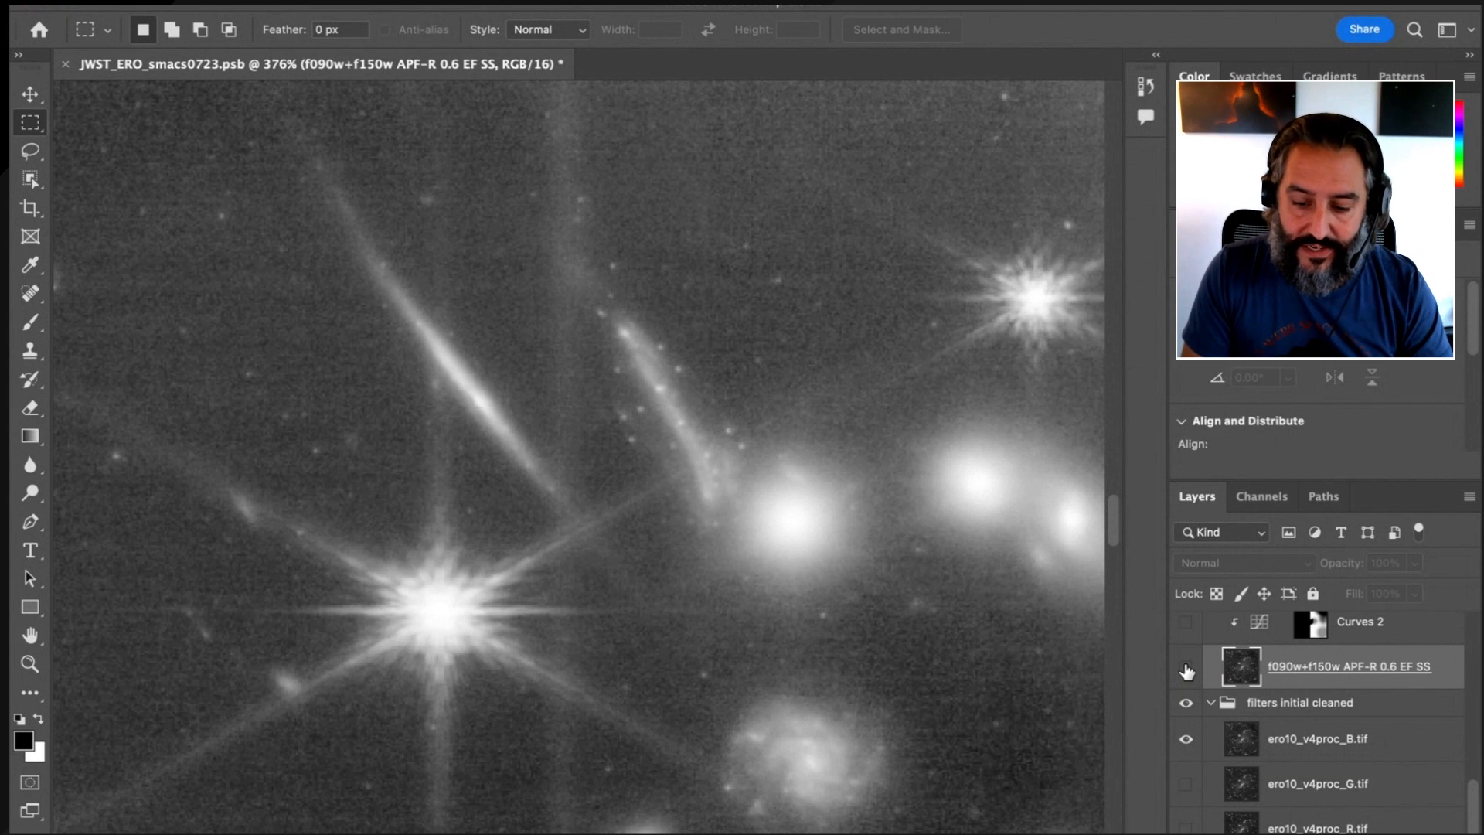
click(1186, 670)
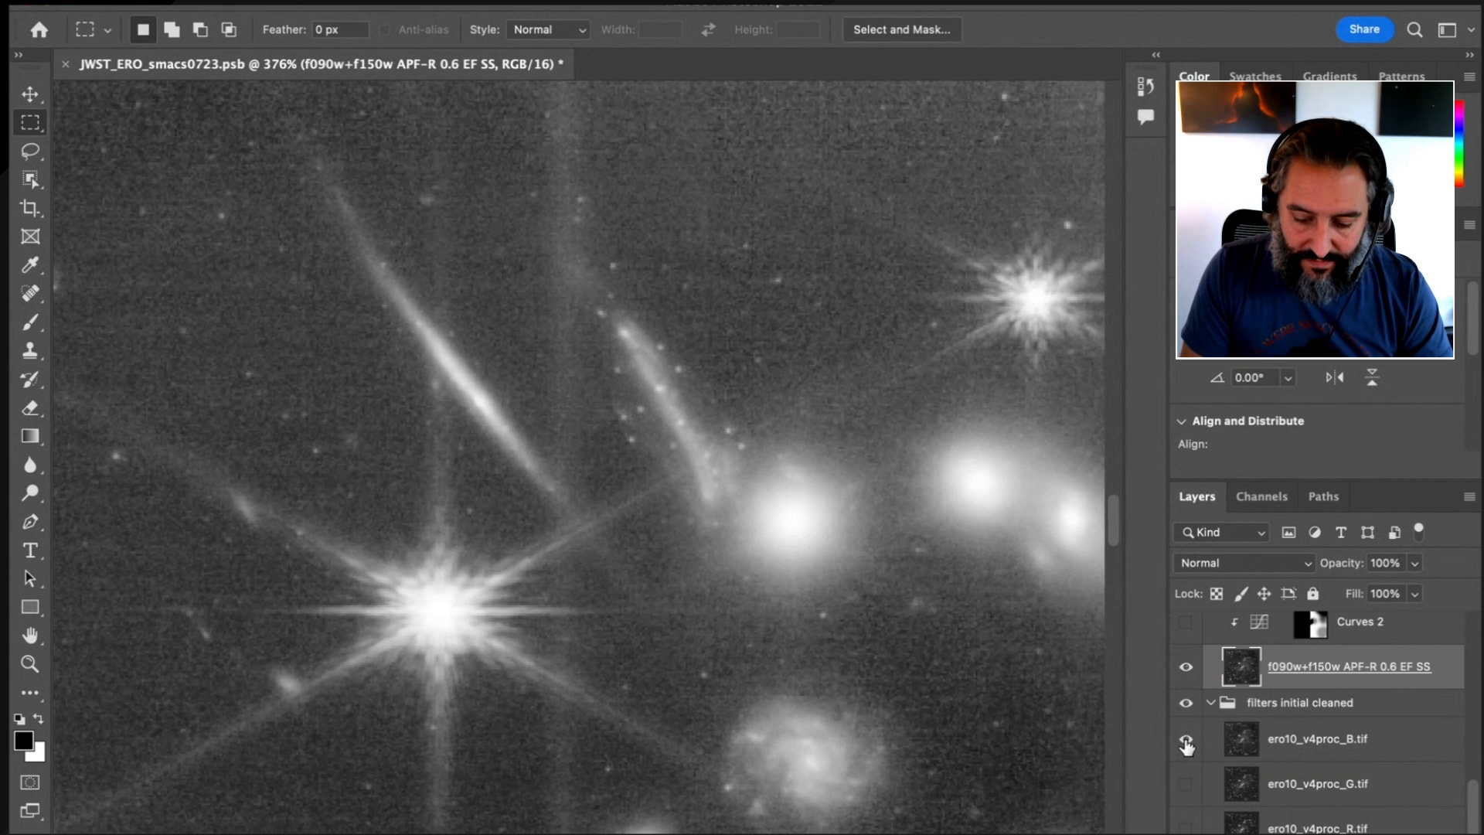
Collapse the open layer groups, check inside F200W+F277W, and reopen F090W+F150W at its Curves adjustments
scroll(1275, 765, up, 10)
scroll(1295, 765, up, 3)
click(1210, 703)
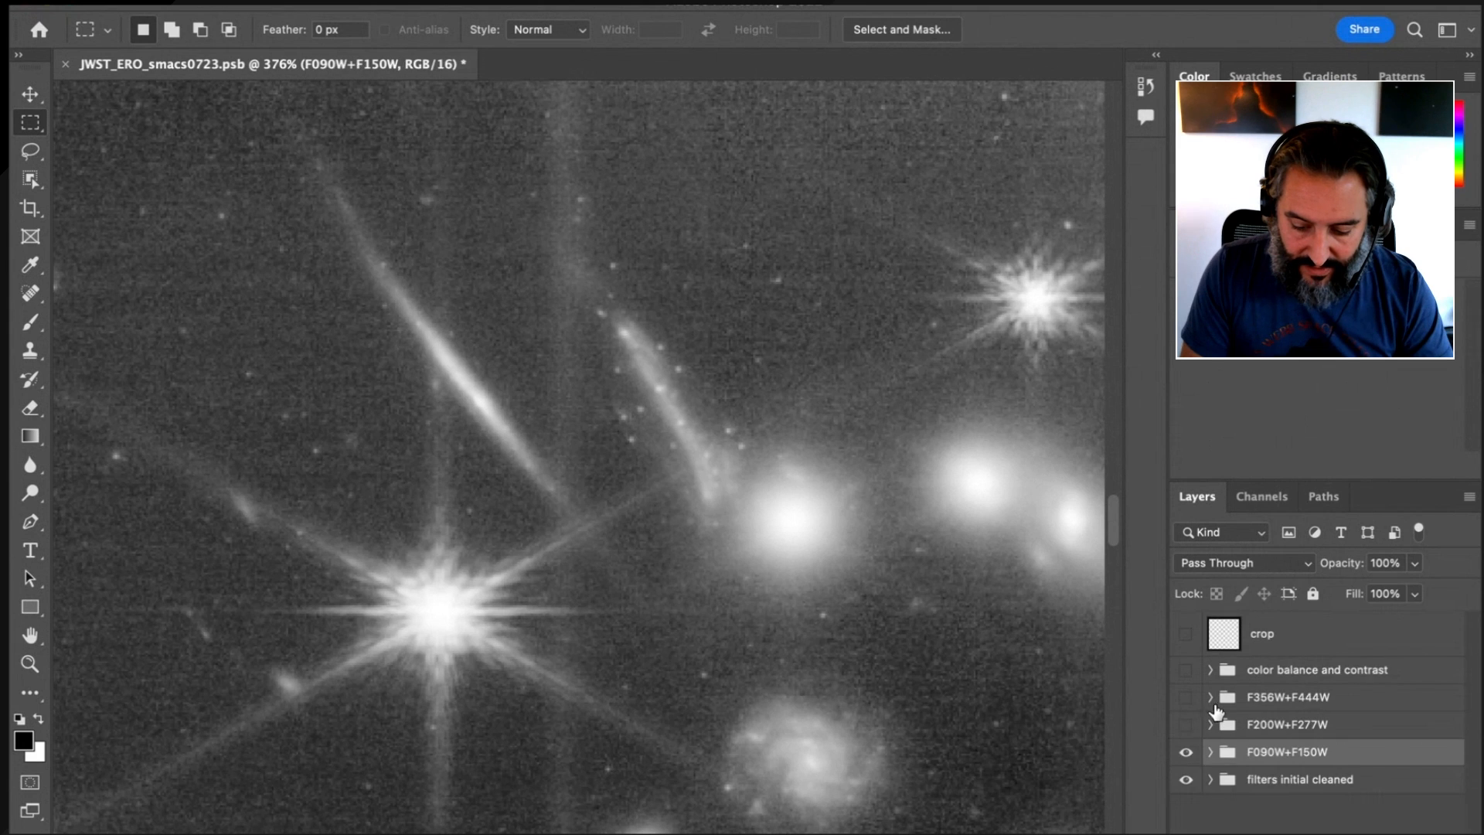
click(1210, 725)
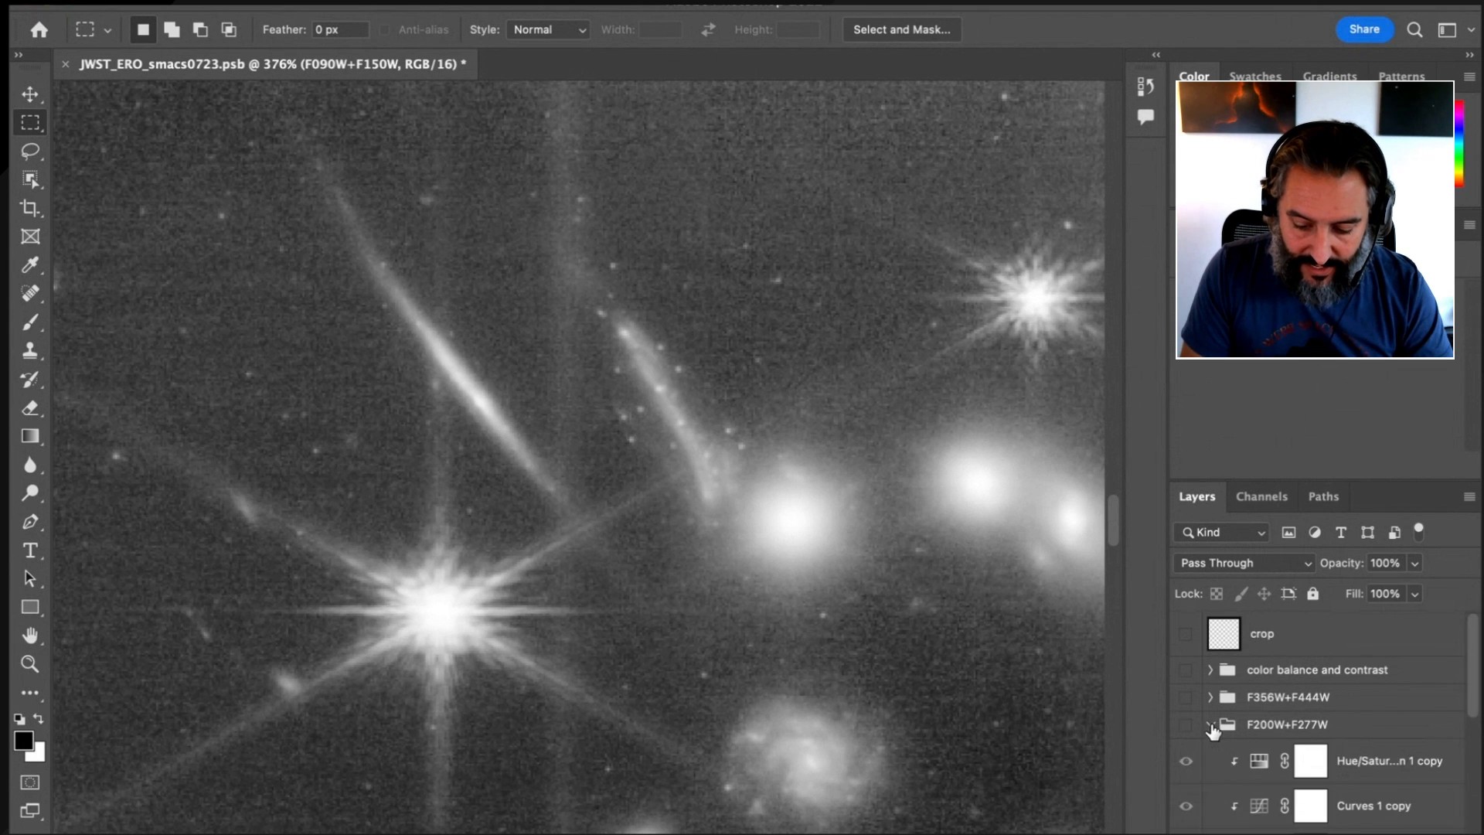
click(1211, 725)
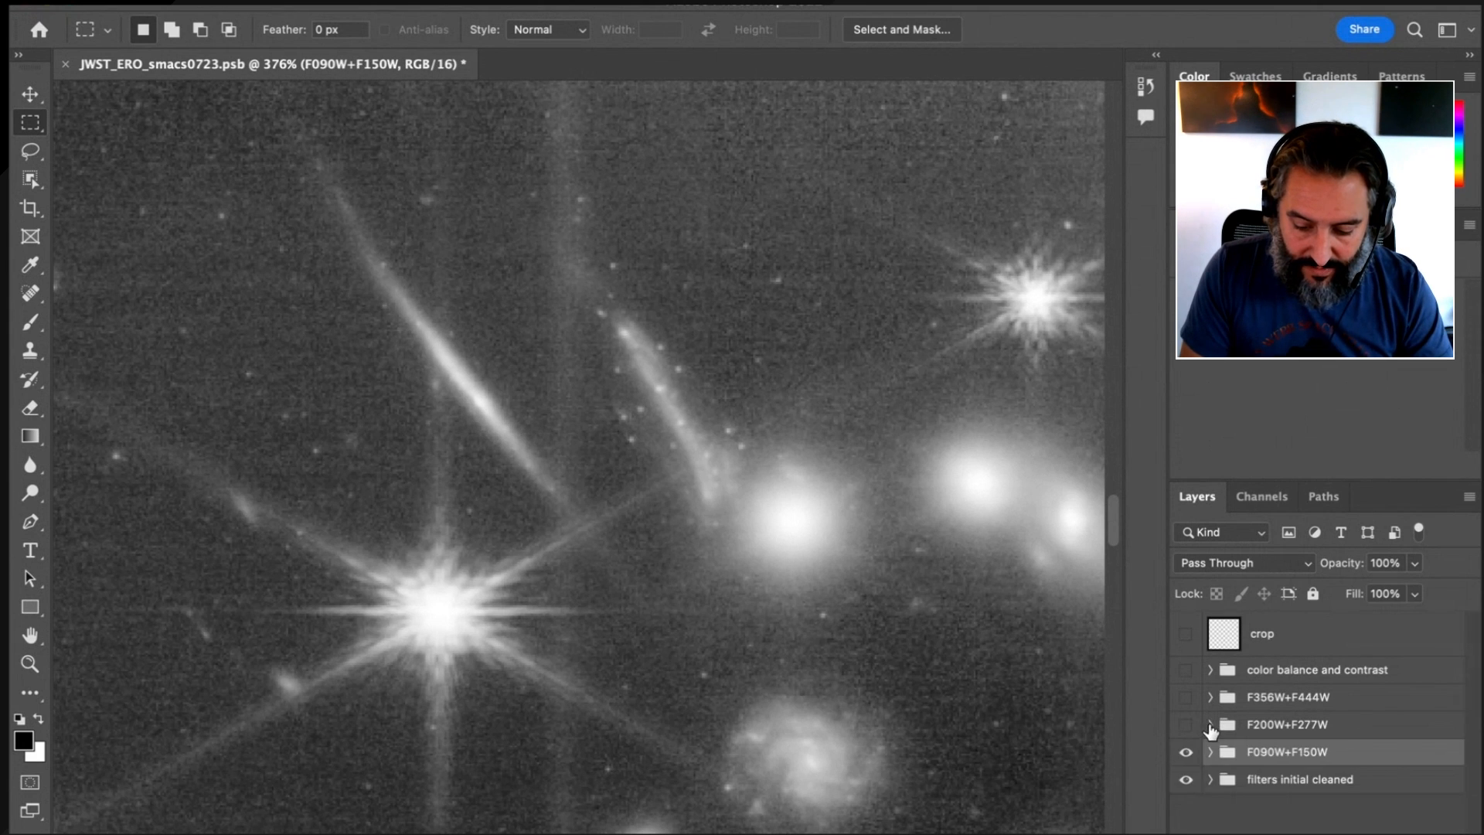
click(1204, 751)
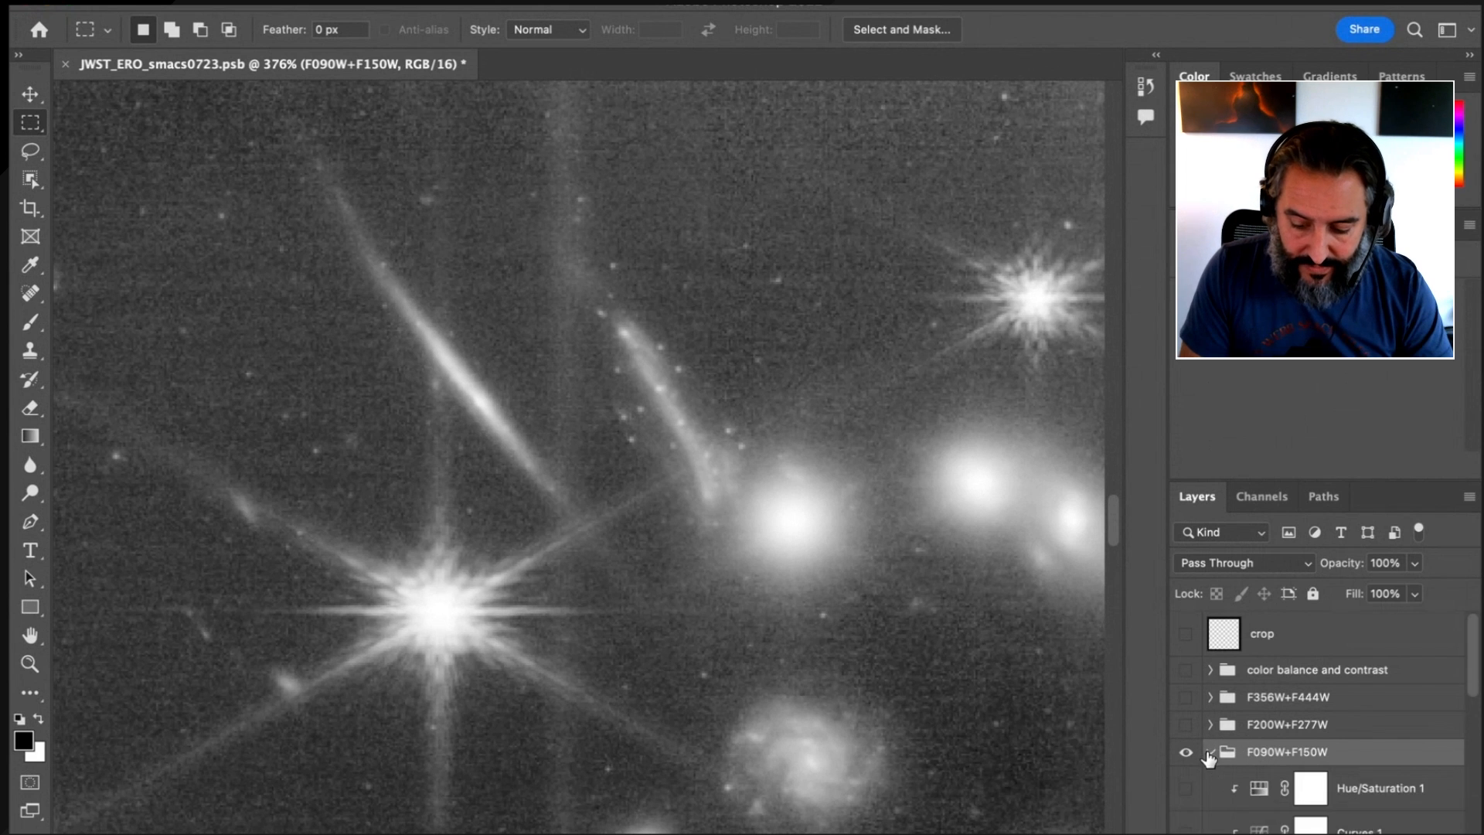
scroll(1273, 742, down, 5)
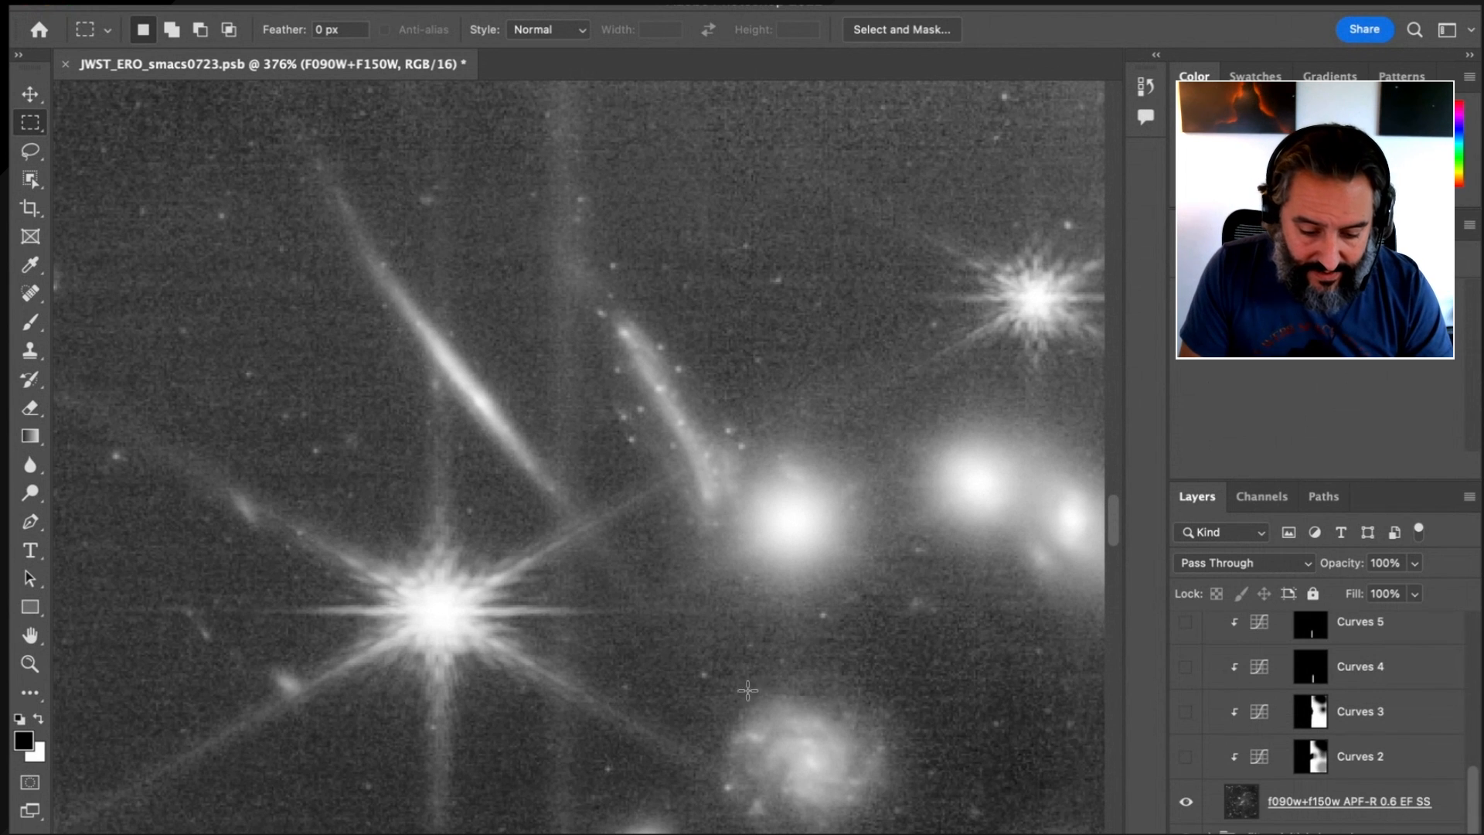
Turn on the Curves 2 adjustment layer and compare the whole image with and without it
right_click(741, 560)
click(757, 569)
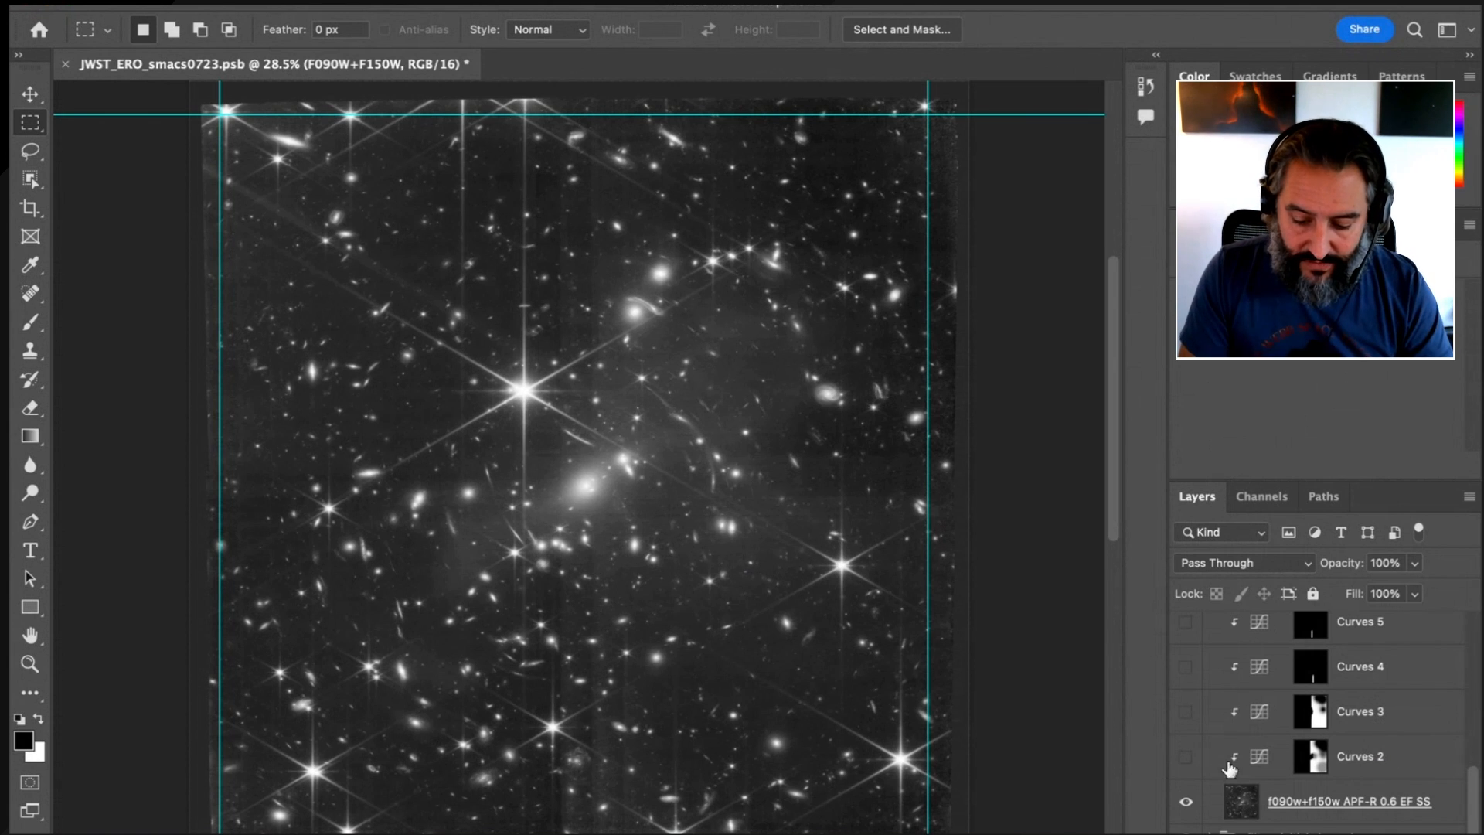
click(1184, 757)
click(1413, 766)
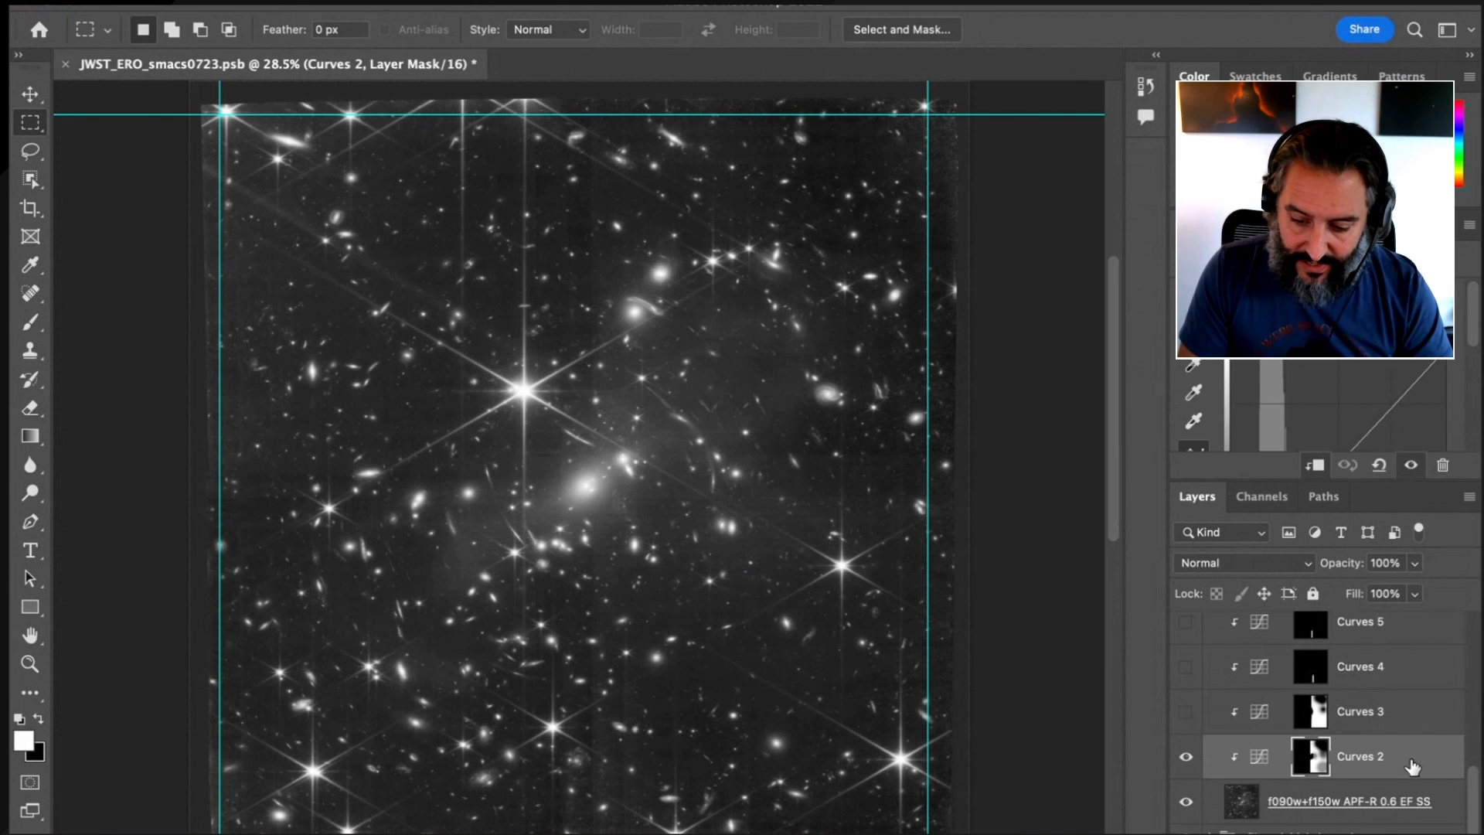
scroll(1314, 402, down, 3)
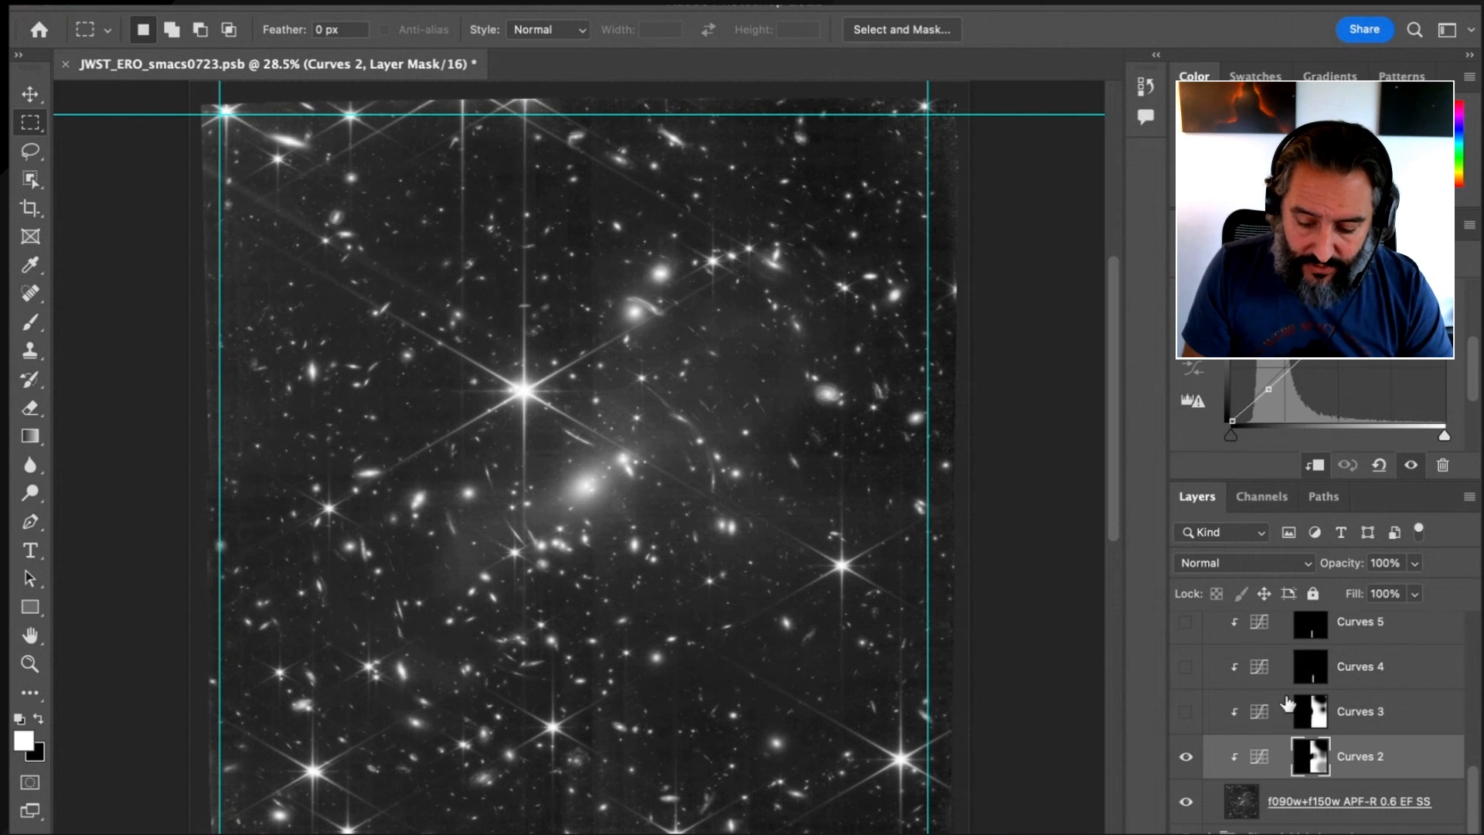
click(1184, 759)
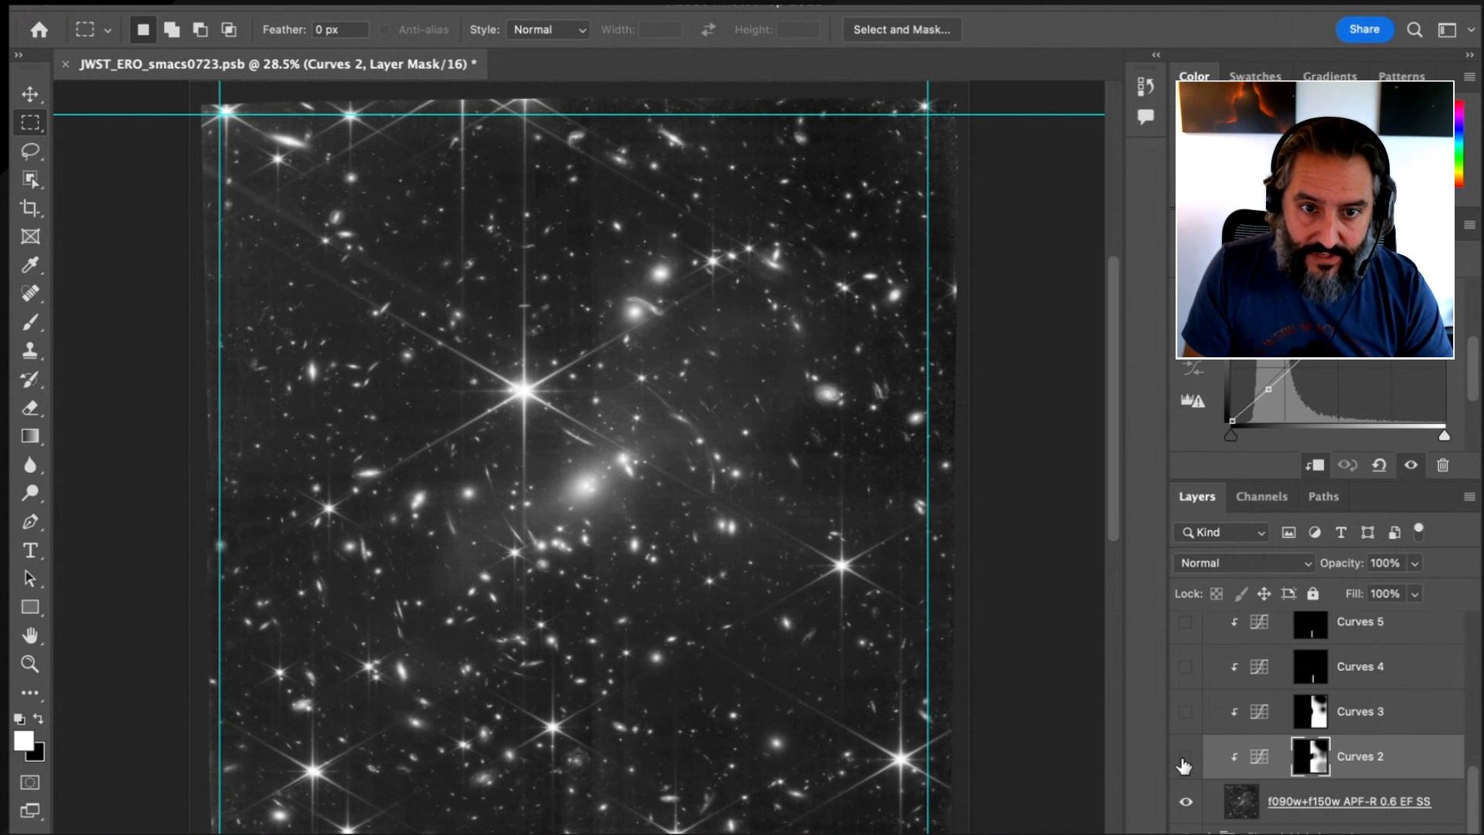
click(1184, 758)
click(1184, 759)
click(1184, 759)
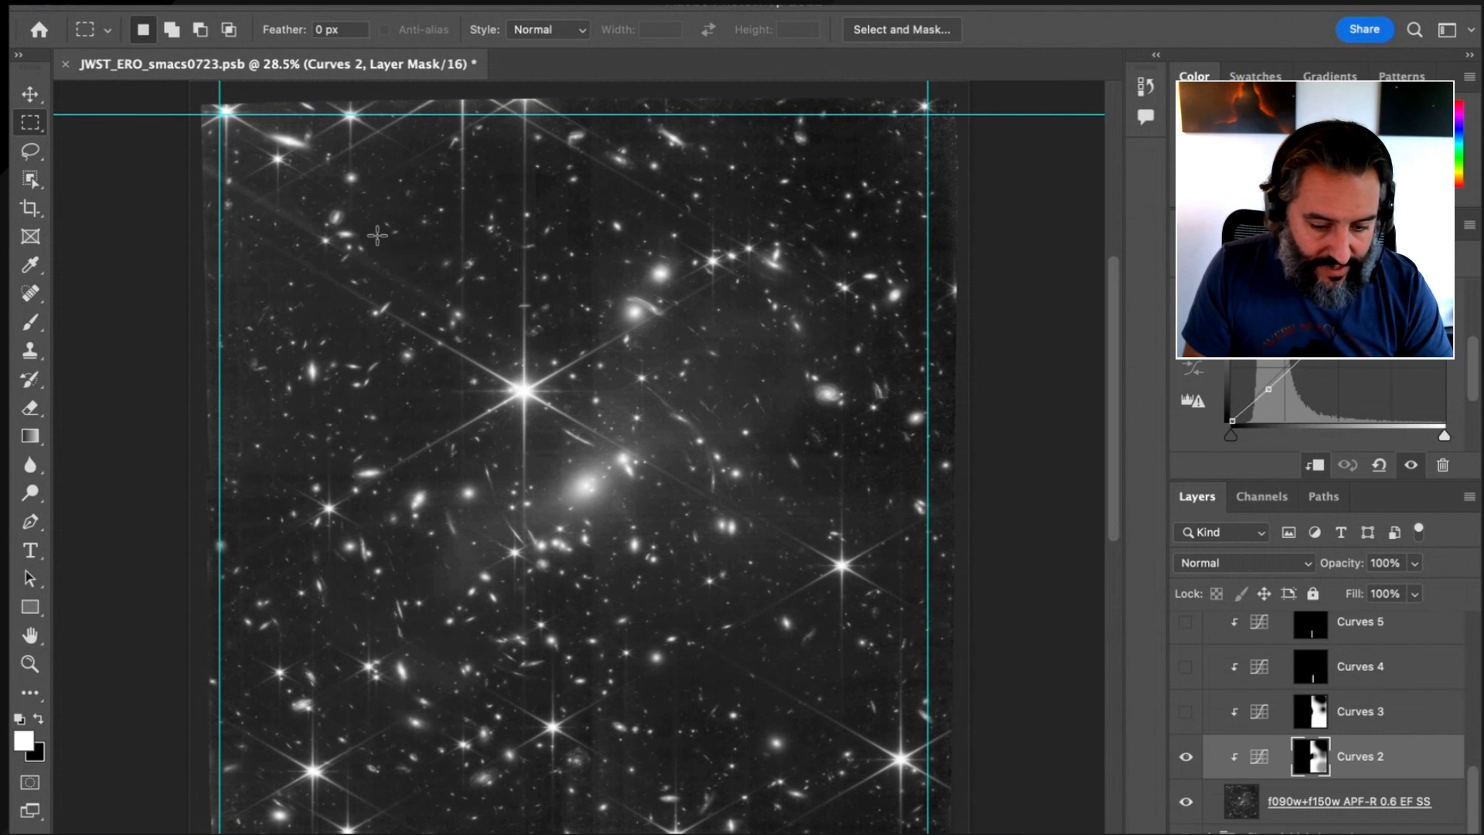
Select a rectangle over the image's lower-right area and add a clipped Curves adjustment layer named Curves 13 masked to it
drag(595, 496, 927, 831)
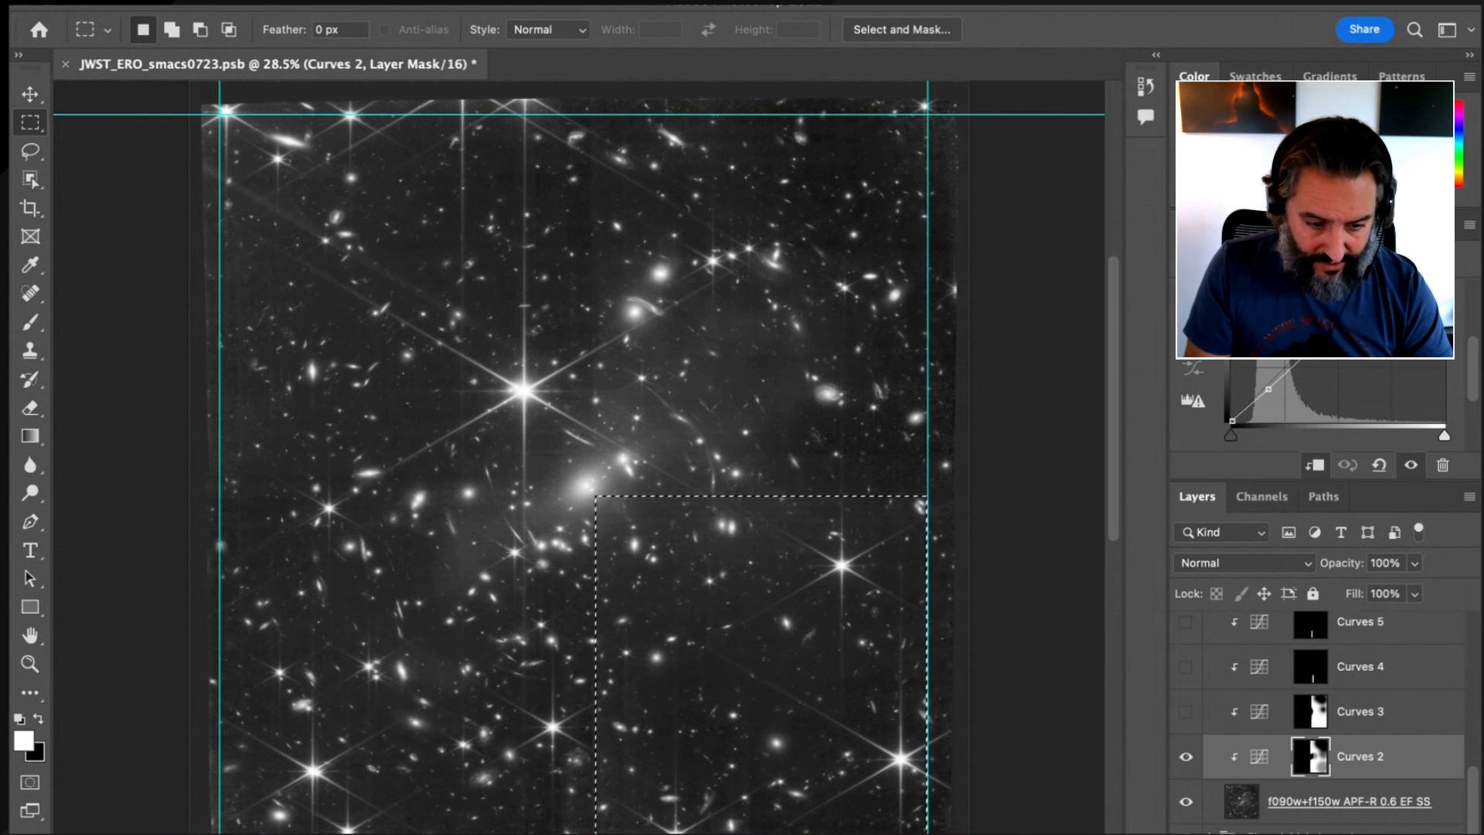
click(340, 0)
mouse_move(443, 251)
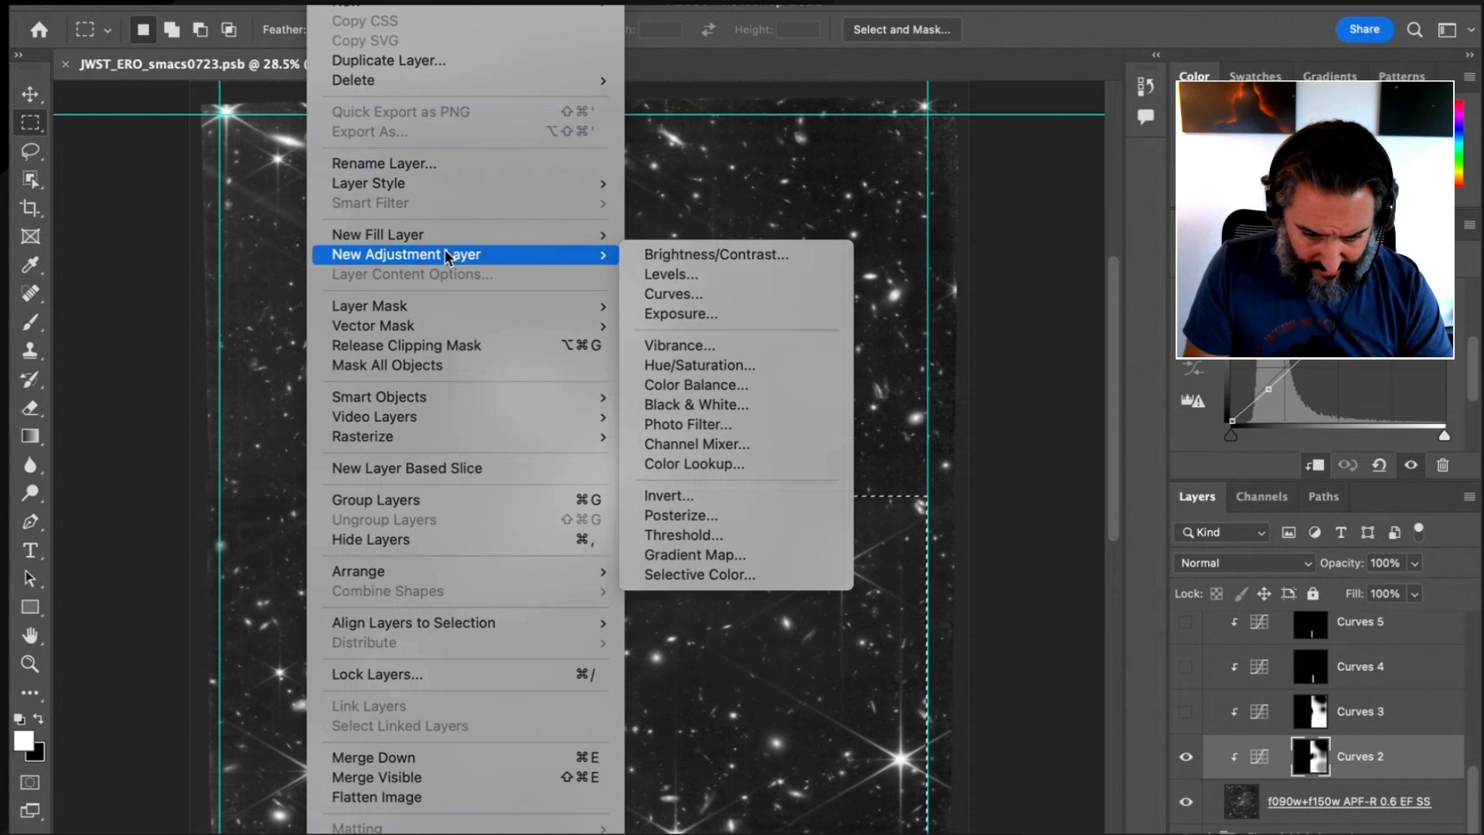
click(754, 296)
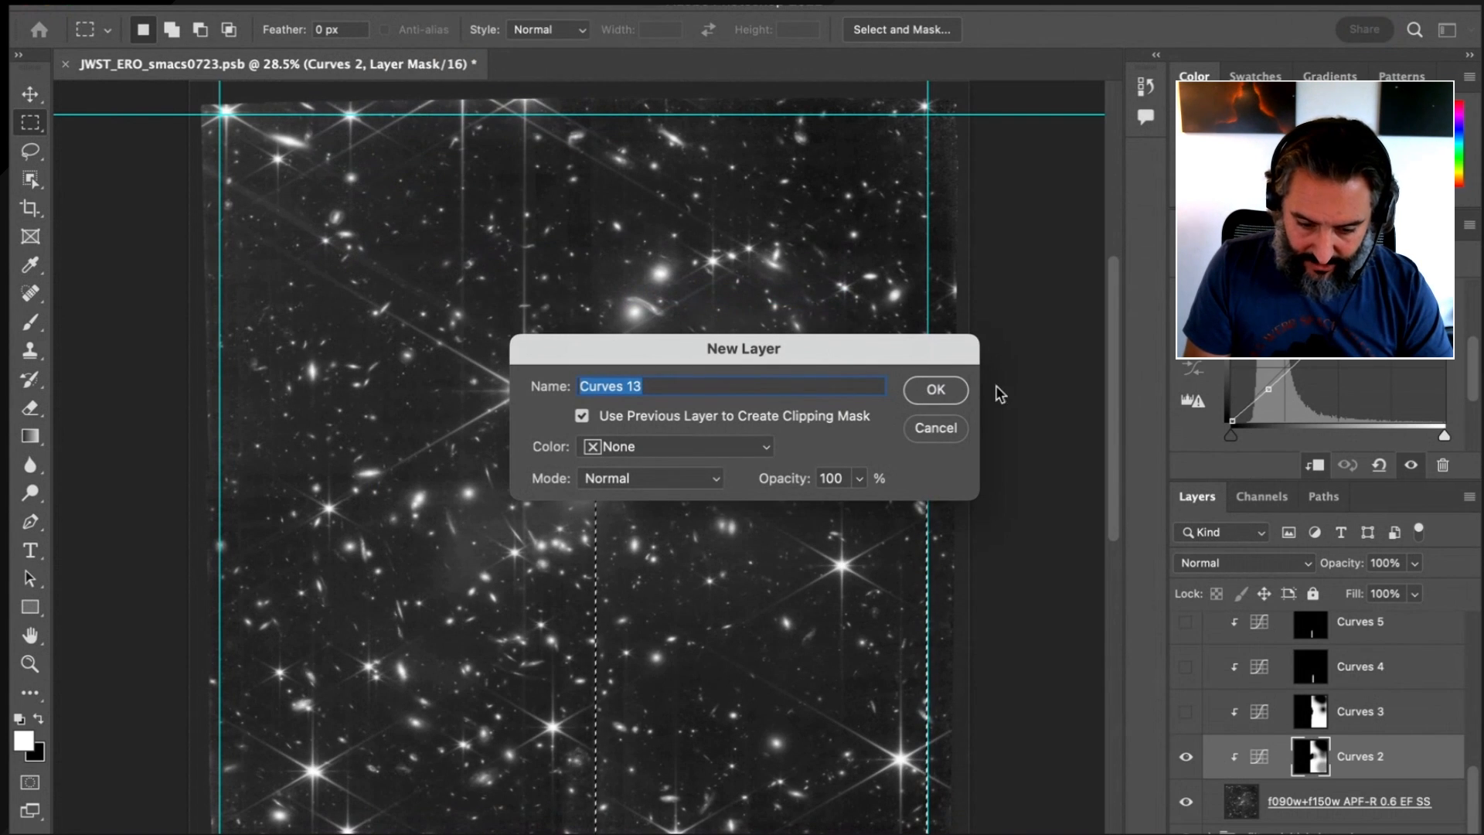
click(939, 391)
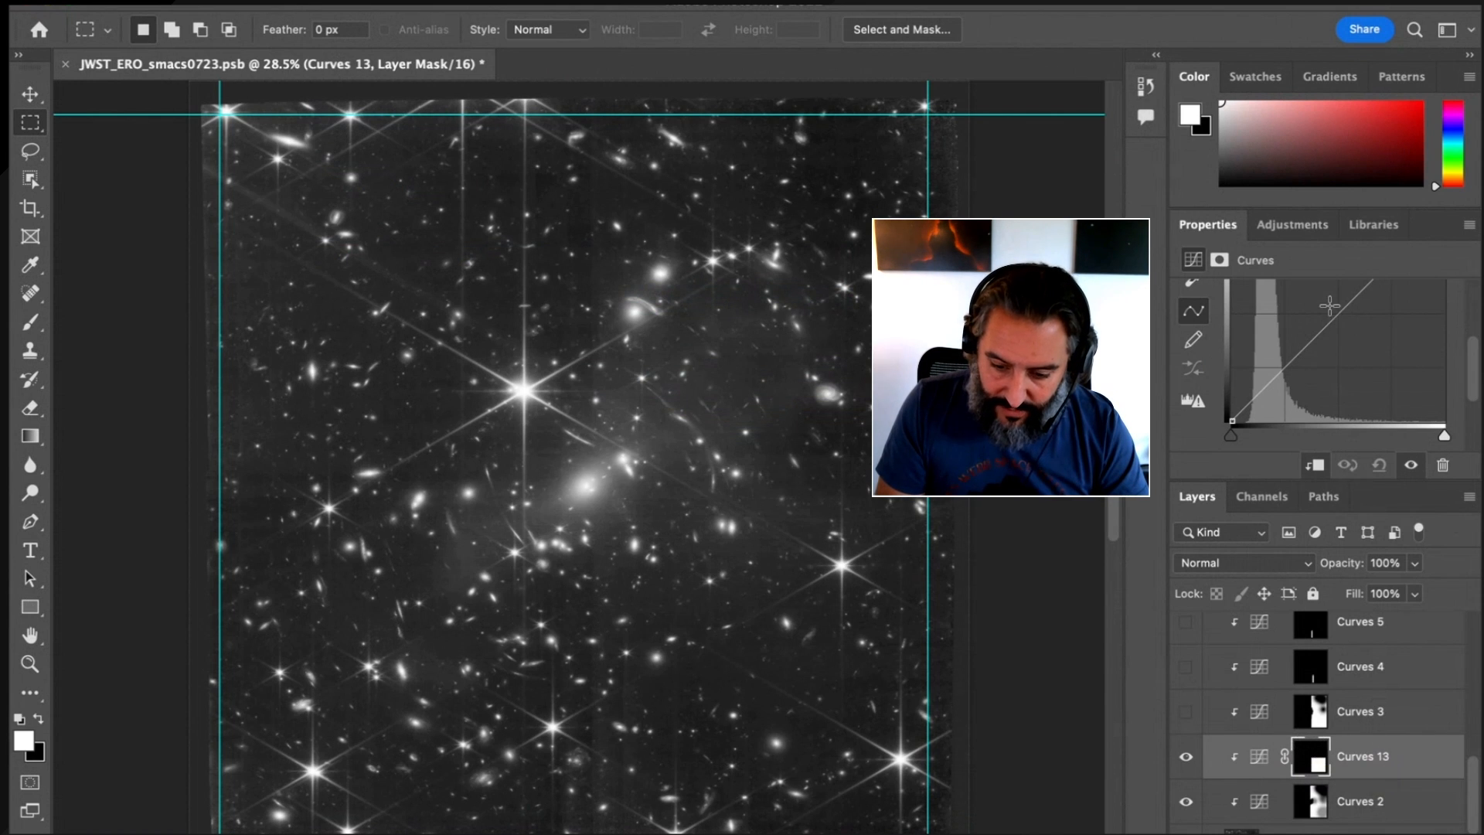
Slightly darken the background inside the Curves 13 mask by sampling it with on-image adjustment and lowering that curve point
scroll(1329, 306, up, 3)
drag(1331, 481, 1348, 568)
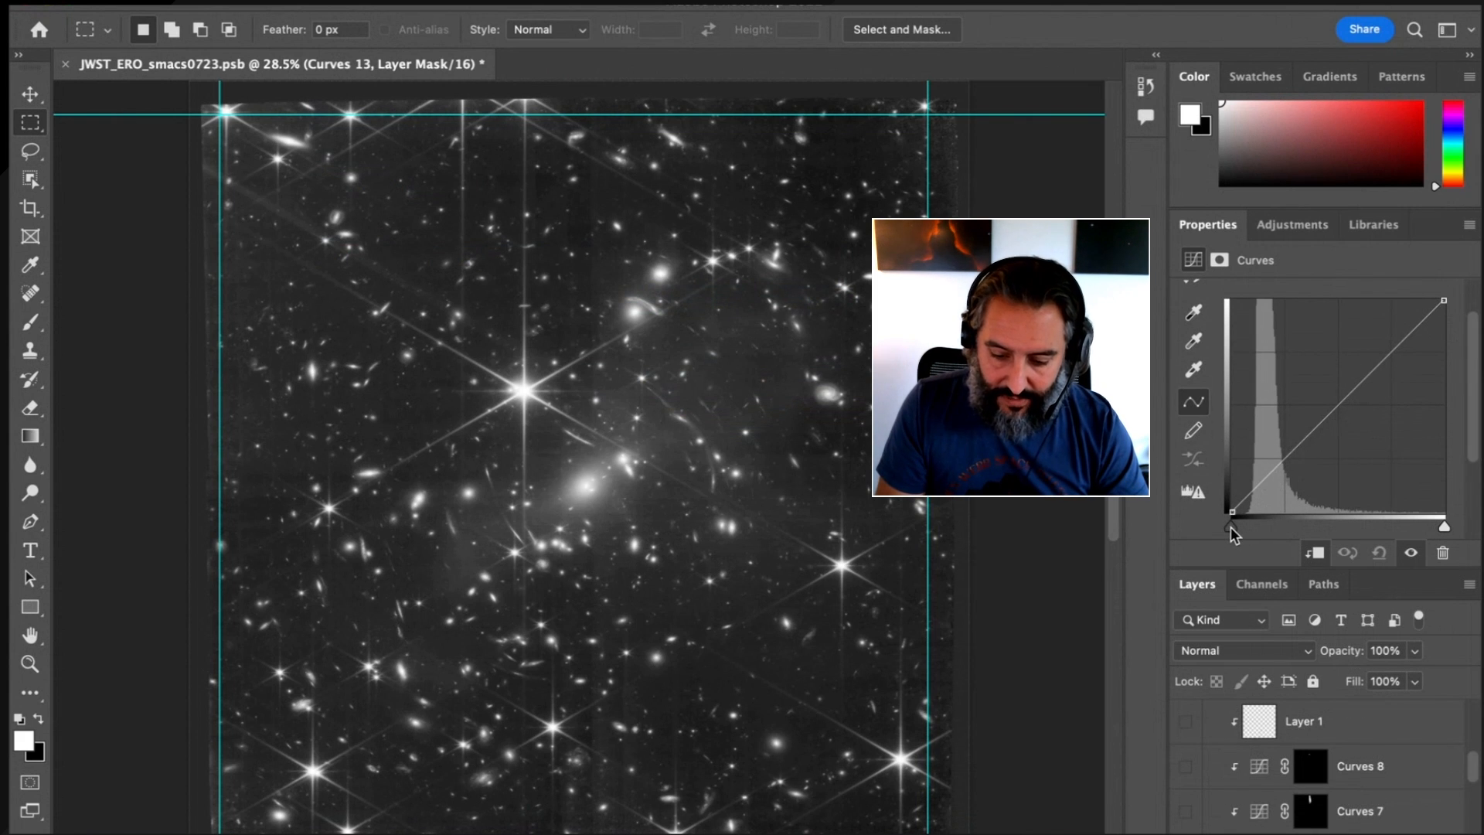
drag(1230, 526, 1189, 554)
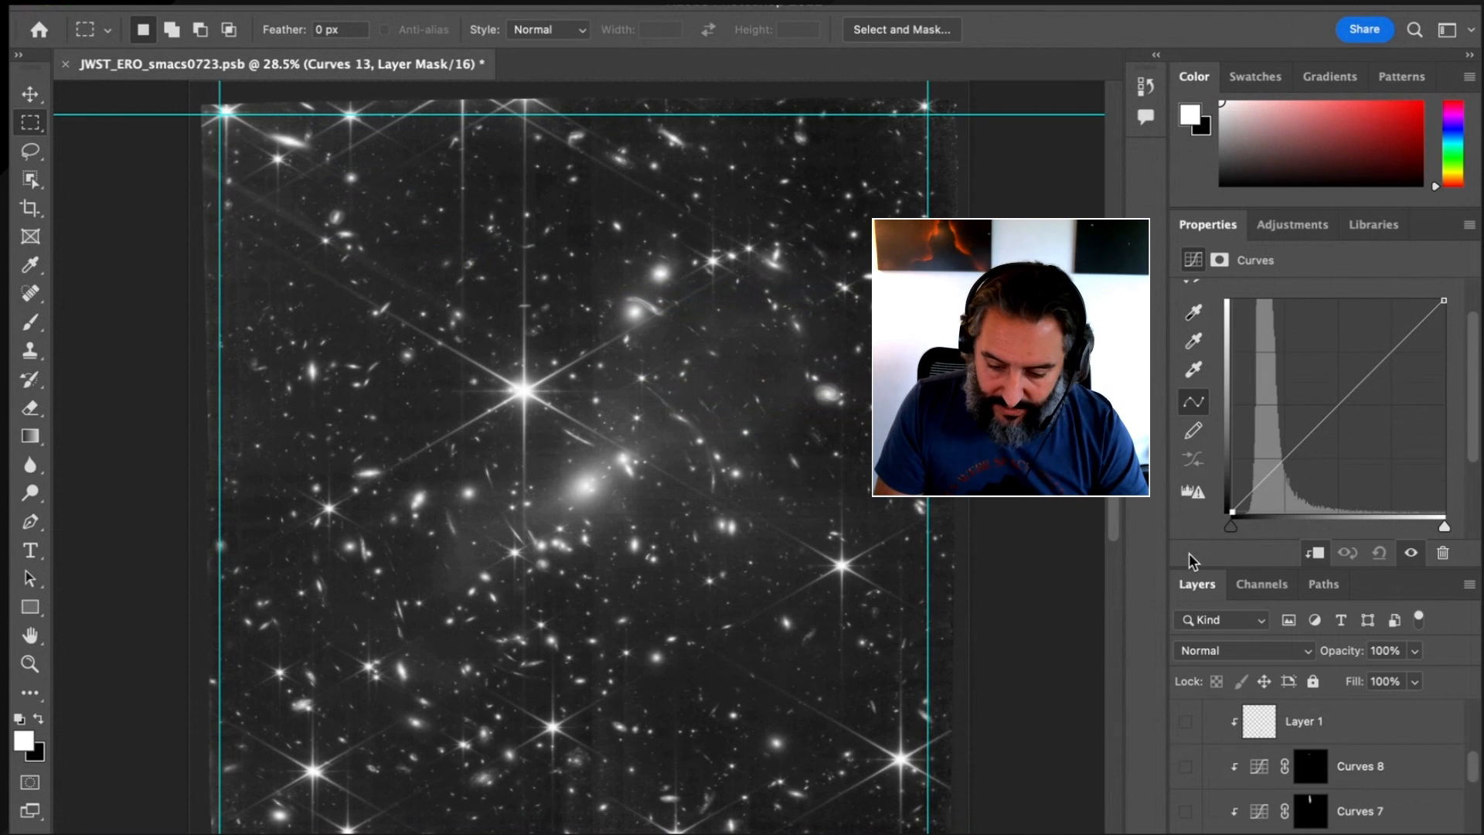
scroll(1385, 772, down, 5)
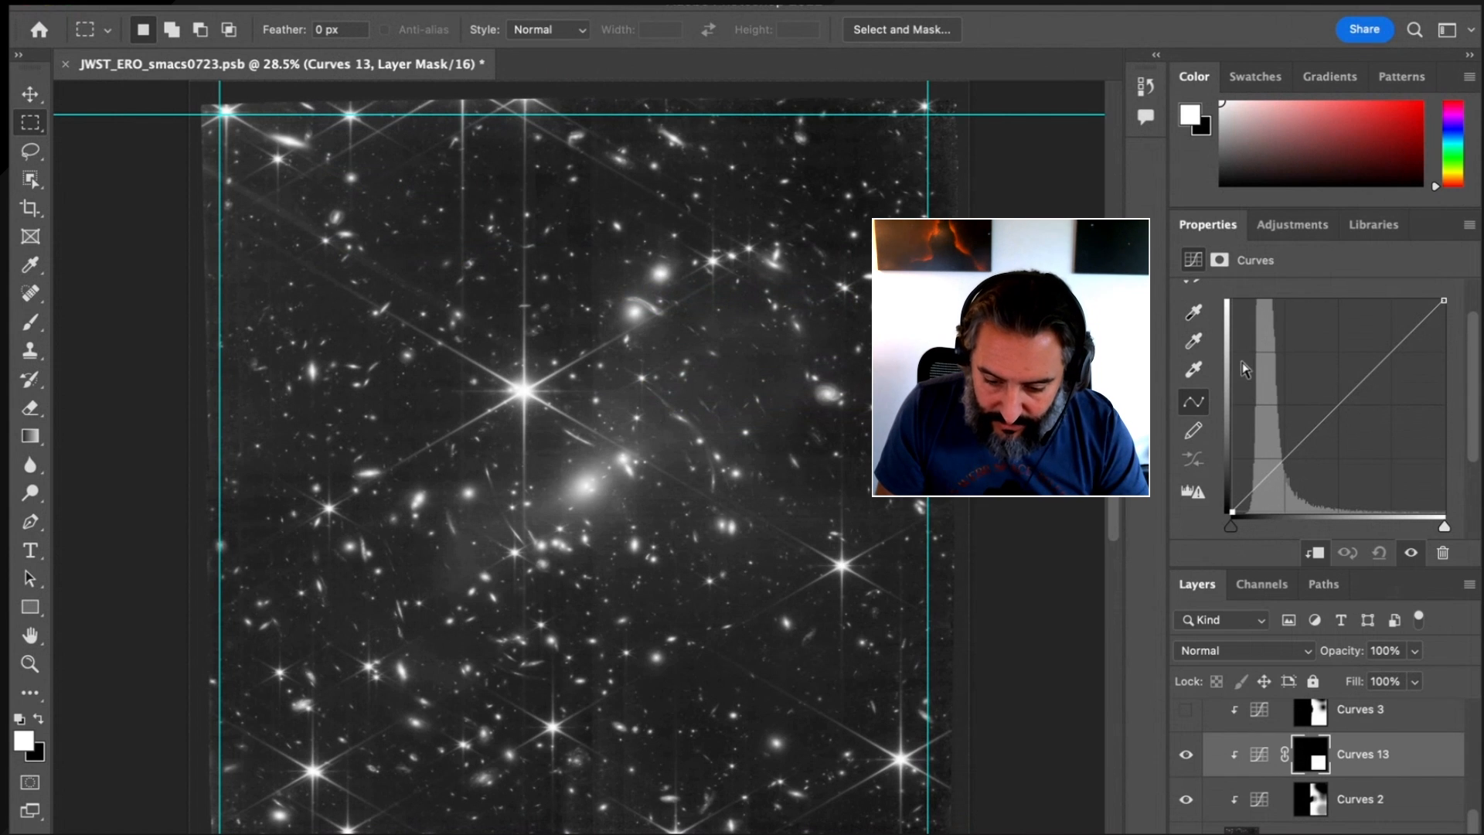
scroll(1208, 361, up, 3)
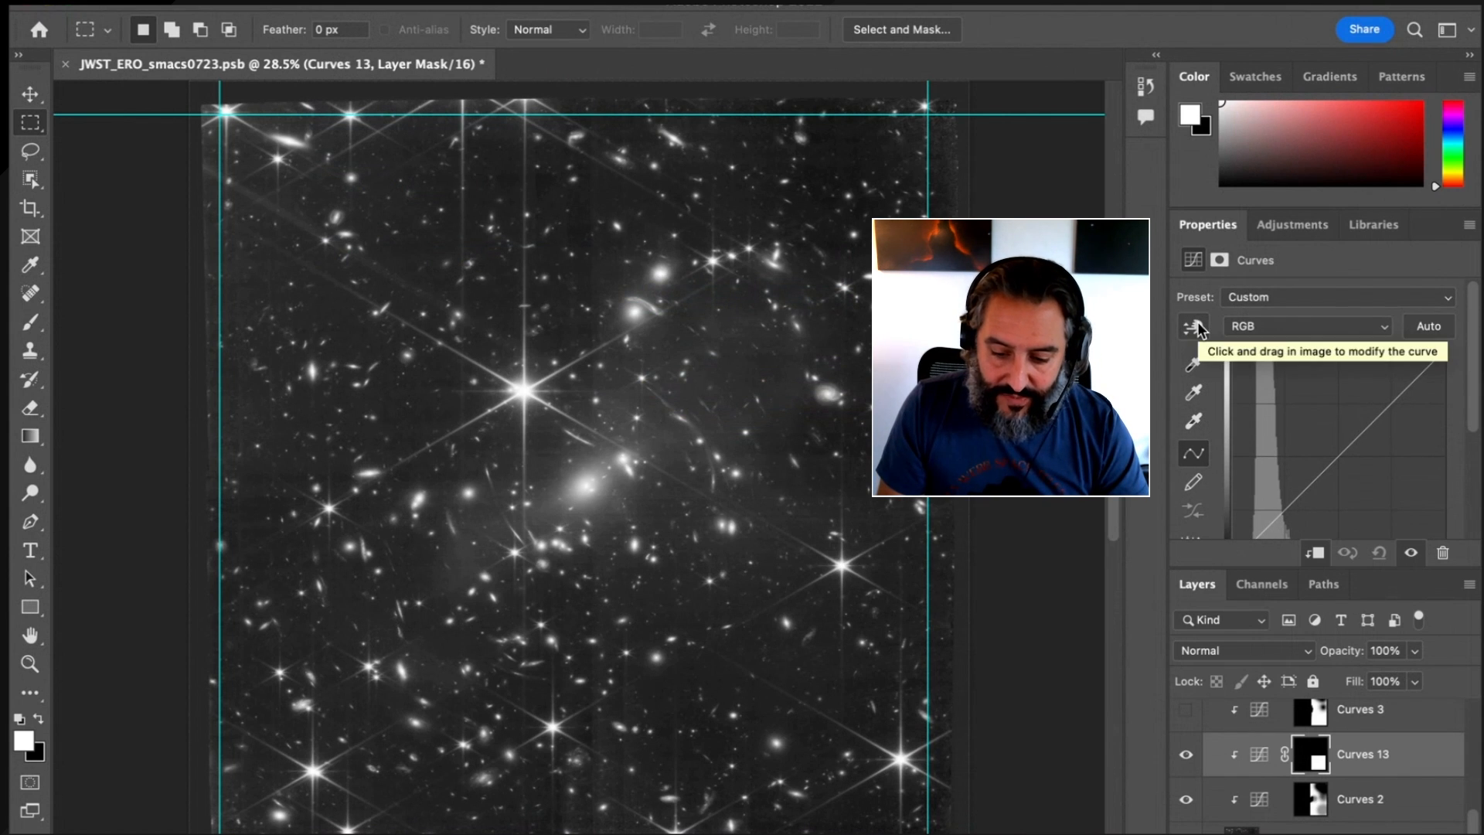
click(1194, 327)
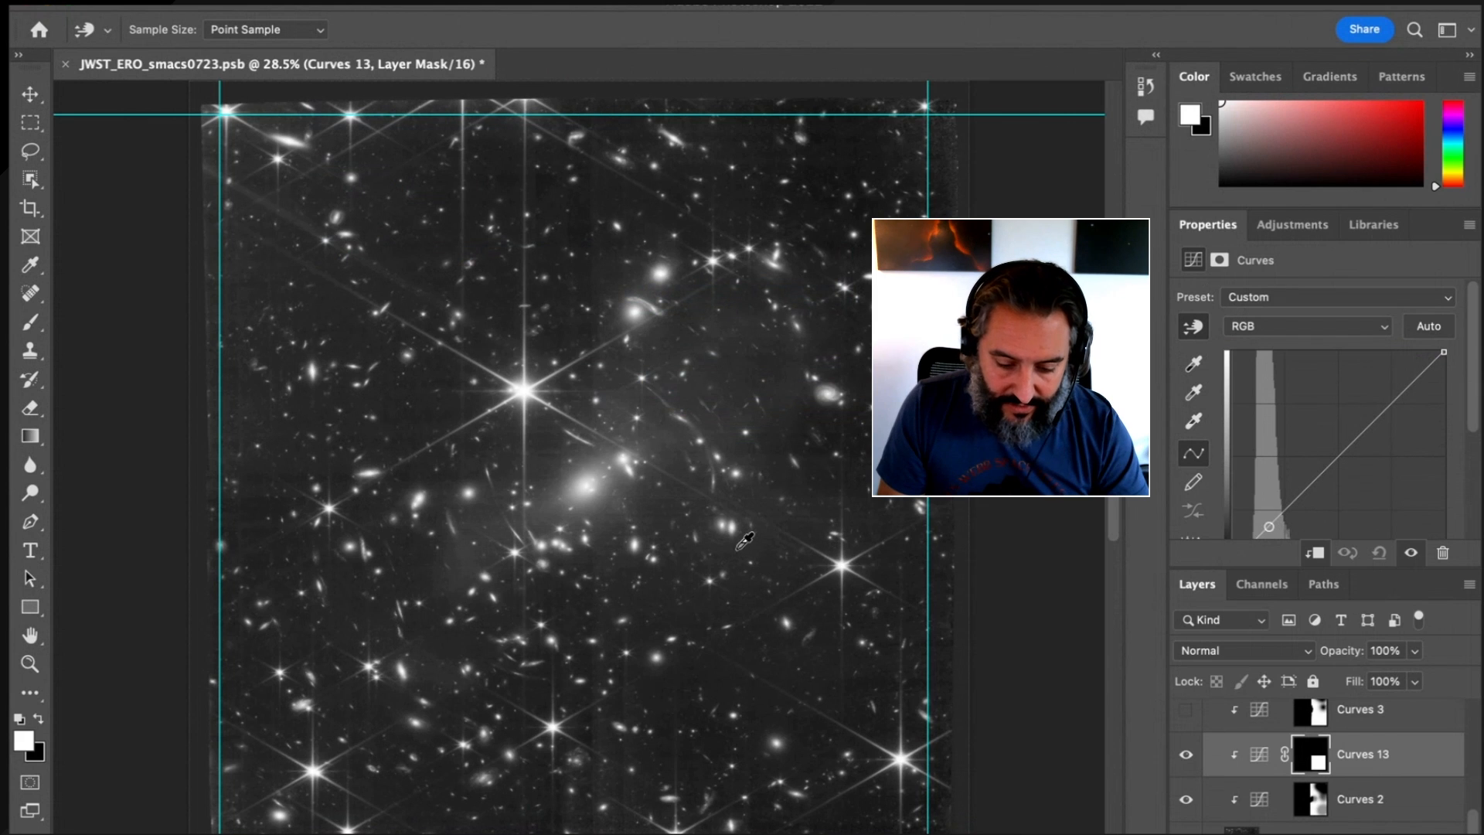
click(648, 595)
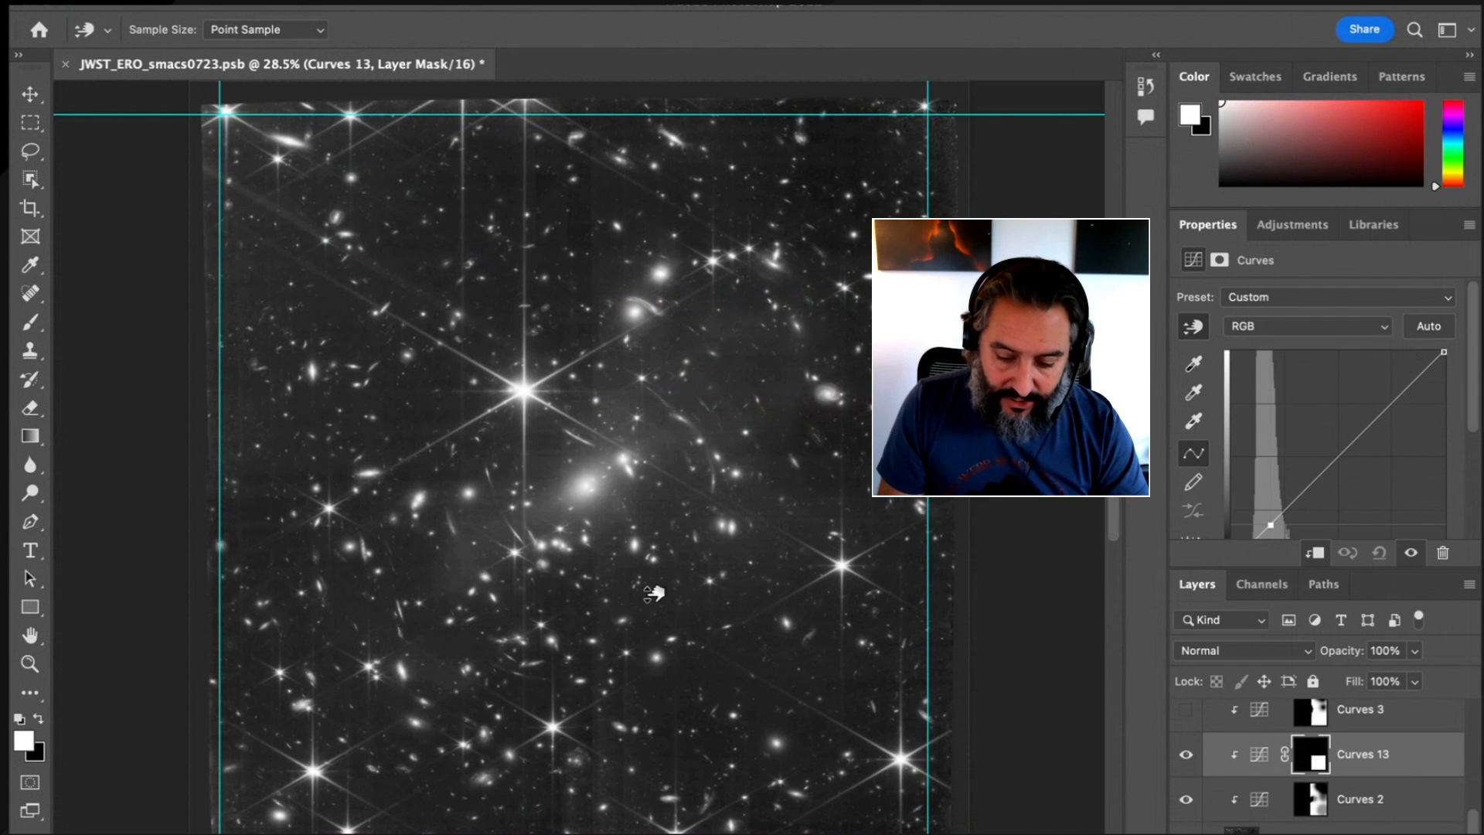
mouse_move(653, 592)
mouse_down()
mouse_move(648, 652)
mouse_move(664, 643)
mouse_move(666, 597)
mouse_up()
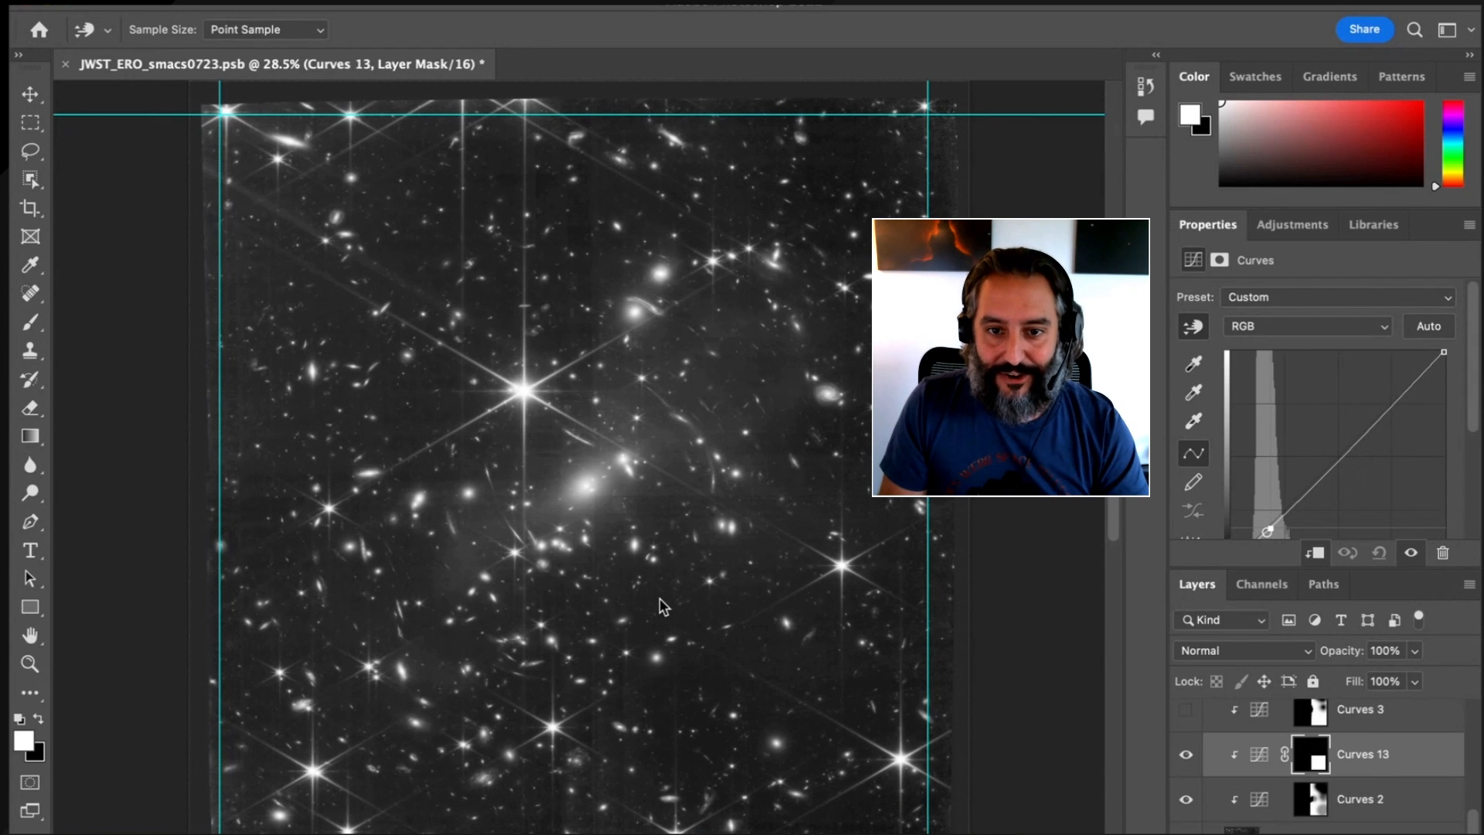
Delete the Curves 13 layer and view the Curves 2 layer mask on its own before returning to the image
click(1438, 758)
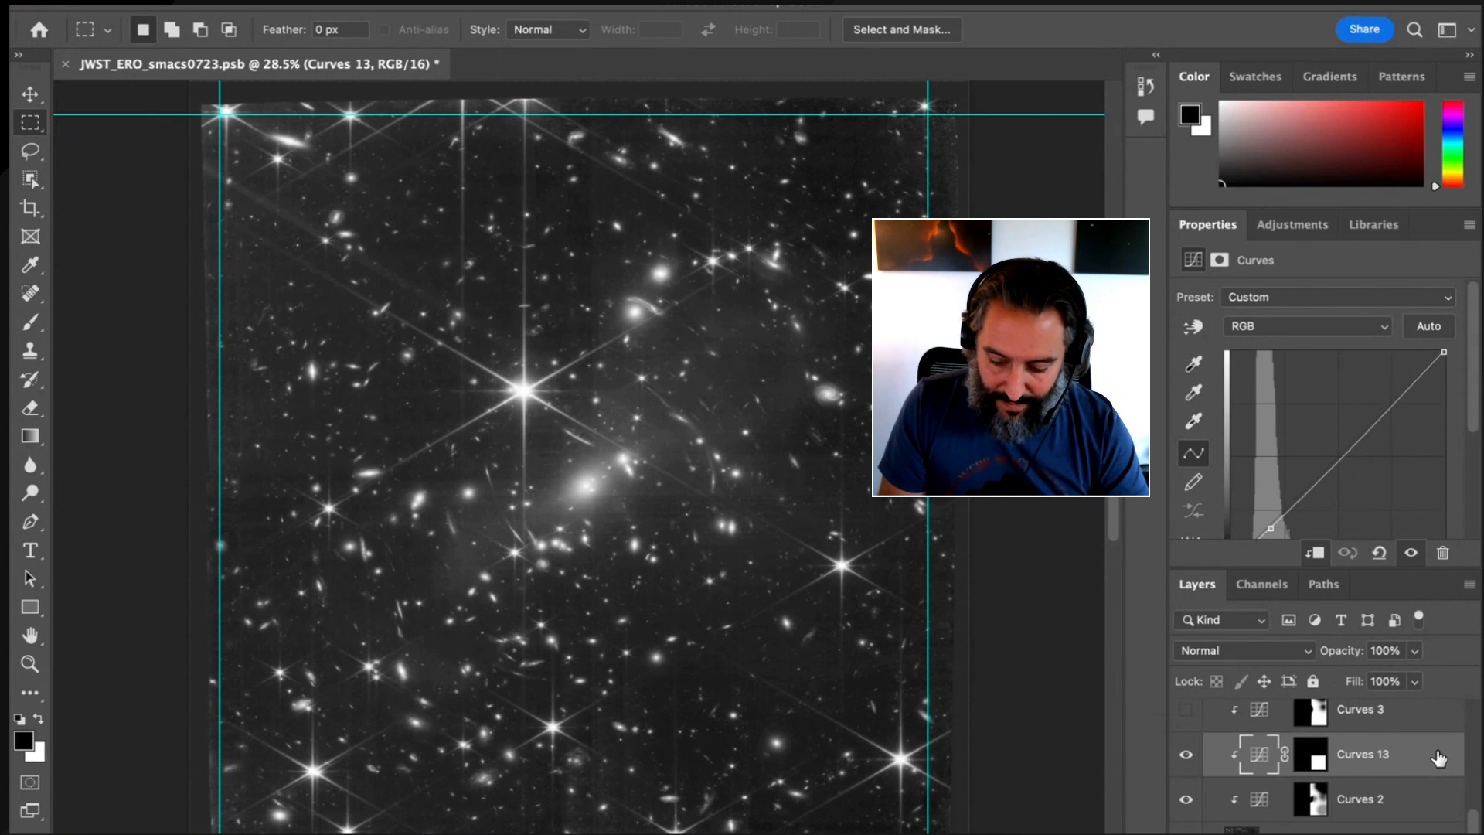
key(Delete)
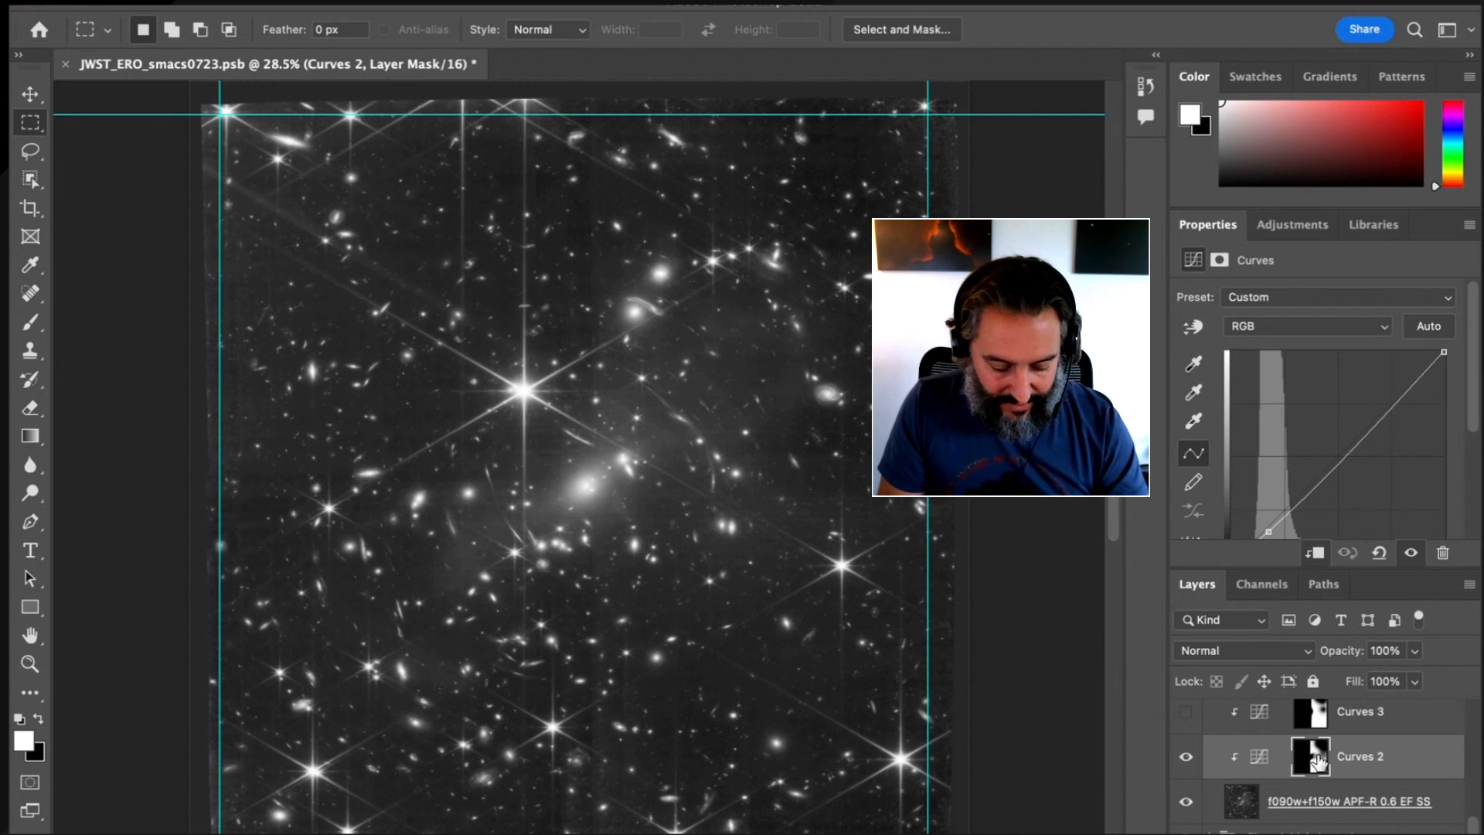
alt+click(1317, 762)
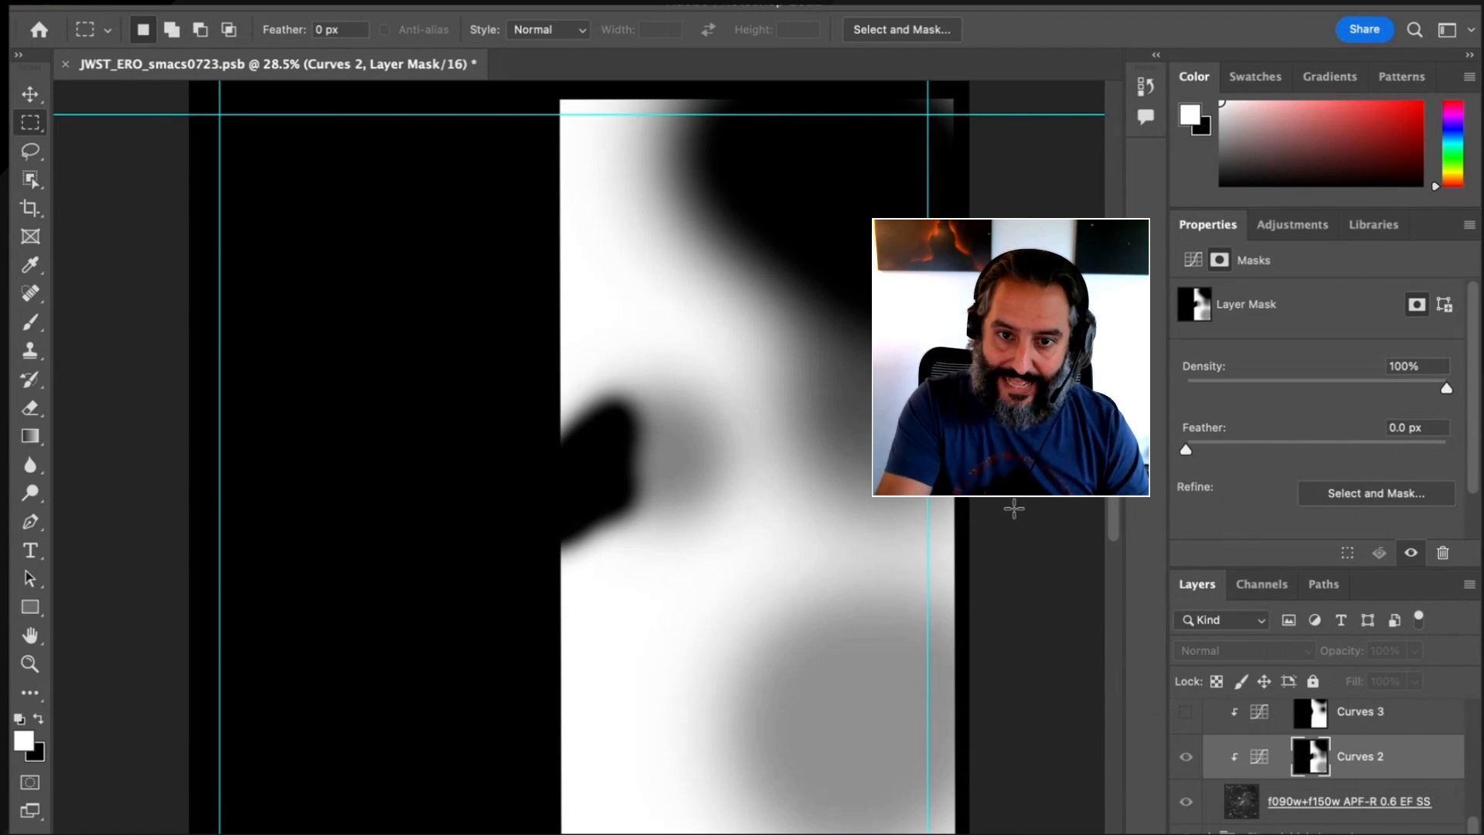
click(1259, 757)
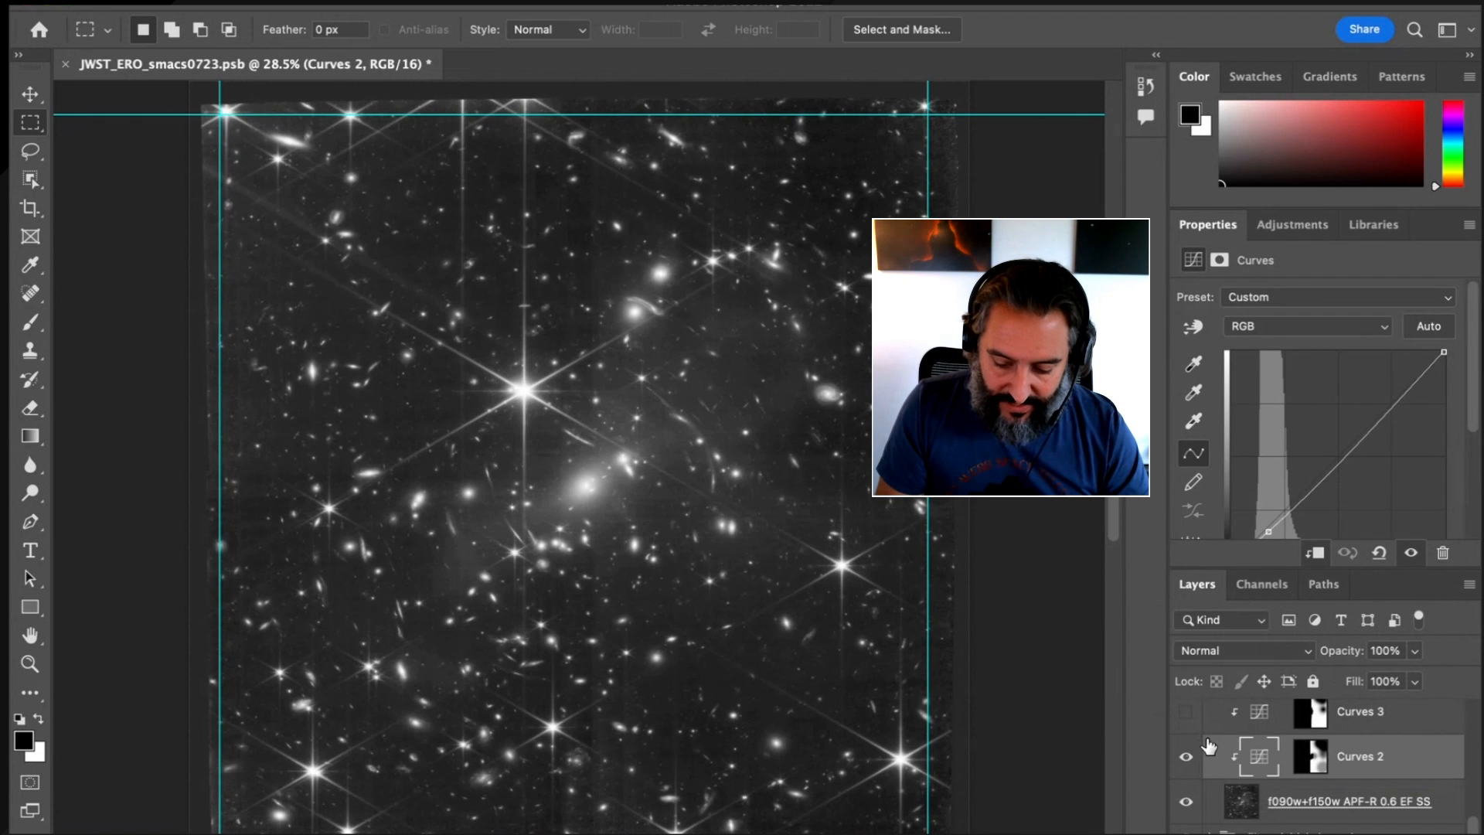
Turn on the Curves 3 through Curves 8 adjustment layers in the F090W+F150W group
scroll(1208, 745, up, 2)
click(1184, 766)
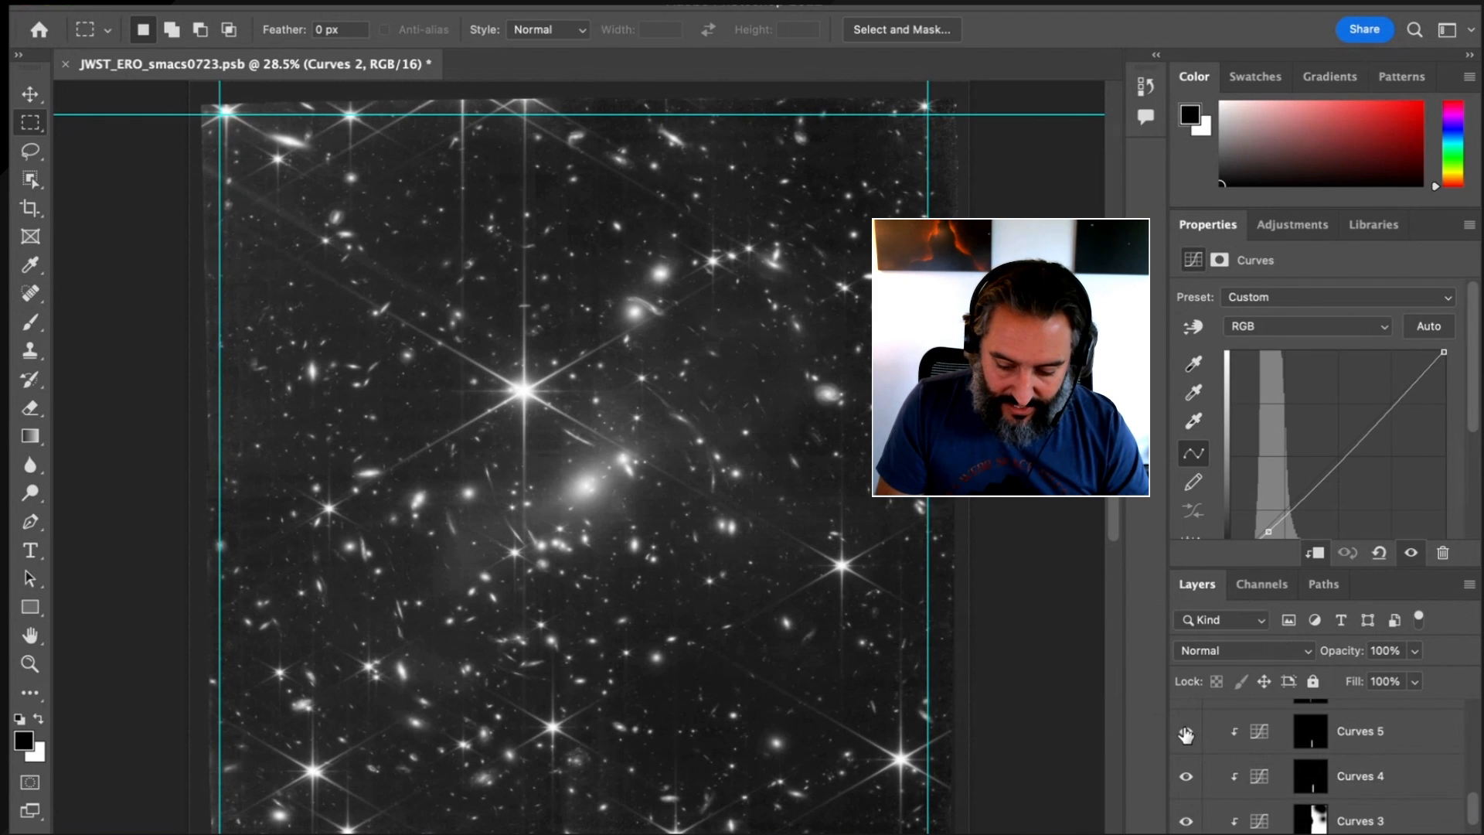
scroll(1185, 733, up, 2)
scroll(1184, 736, up, 2)
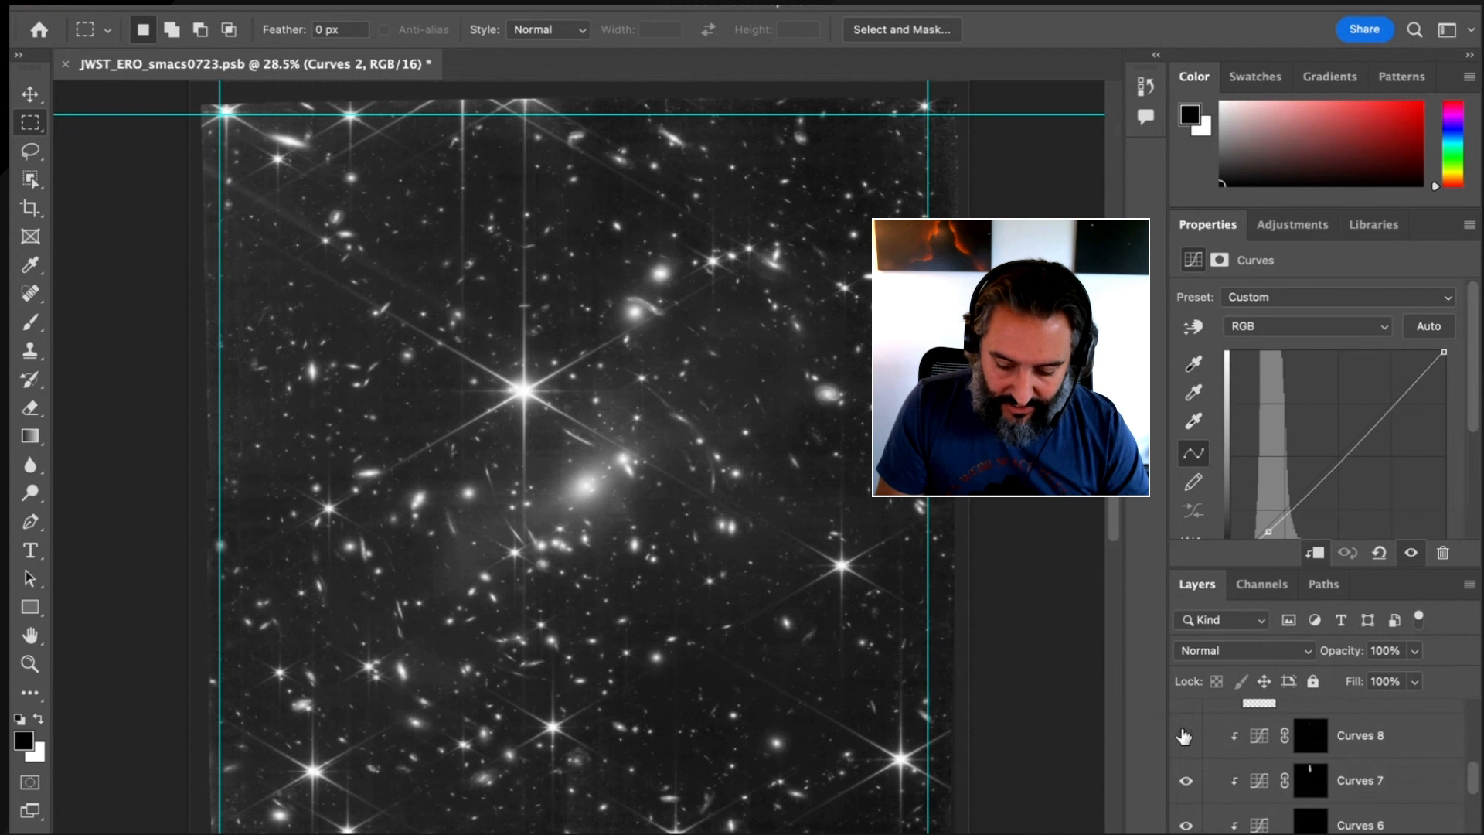
click(1184, 735)
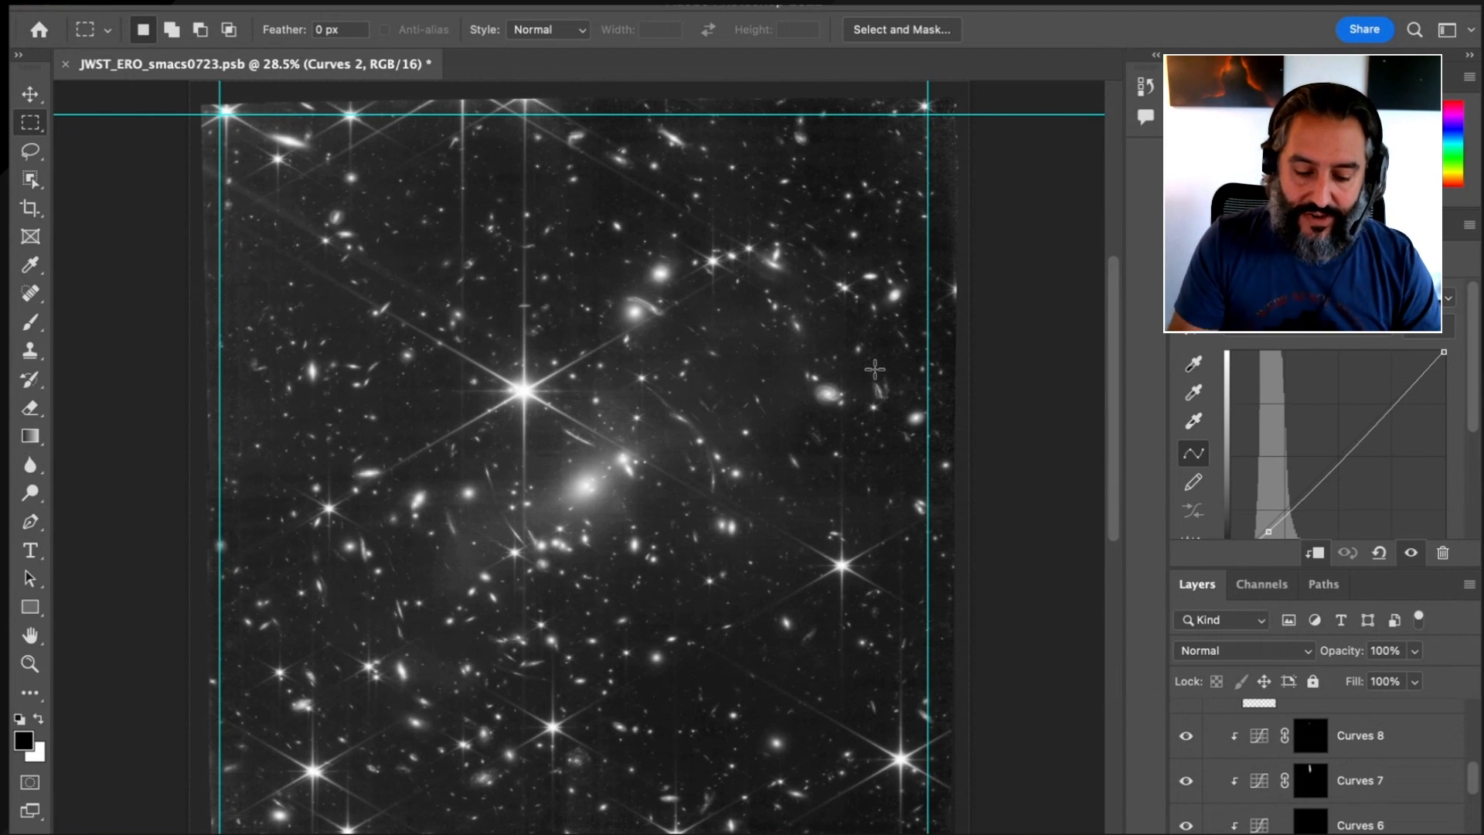
Turn on the remaining Curves layers and the Hue/Saturation 1 layer in the F090W+F150W group, and collapse the group
scroll(1277, 766, up, 2)
scroll(1276, 765, up, 1)
drag(1186, 800, 1188, 750)
scroll(1190, 730, up, 2)
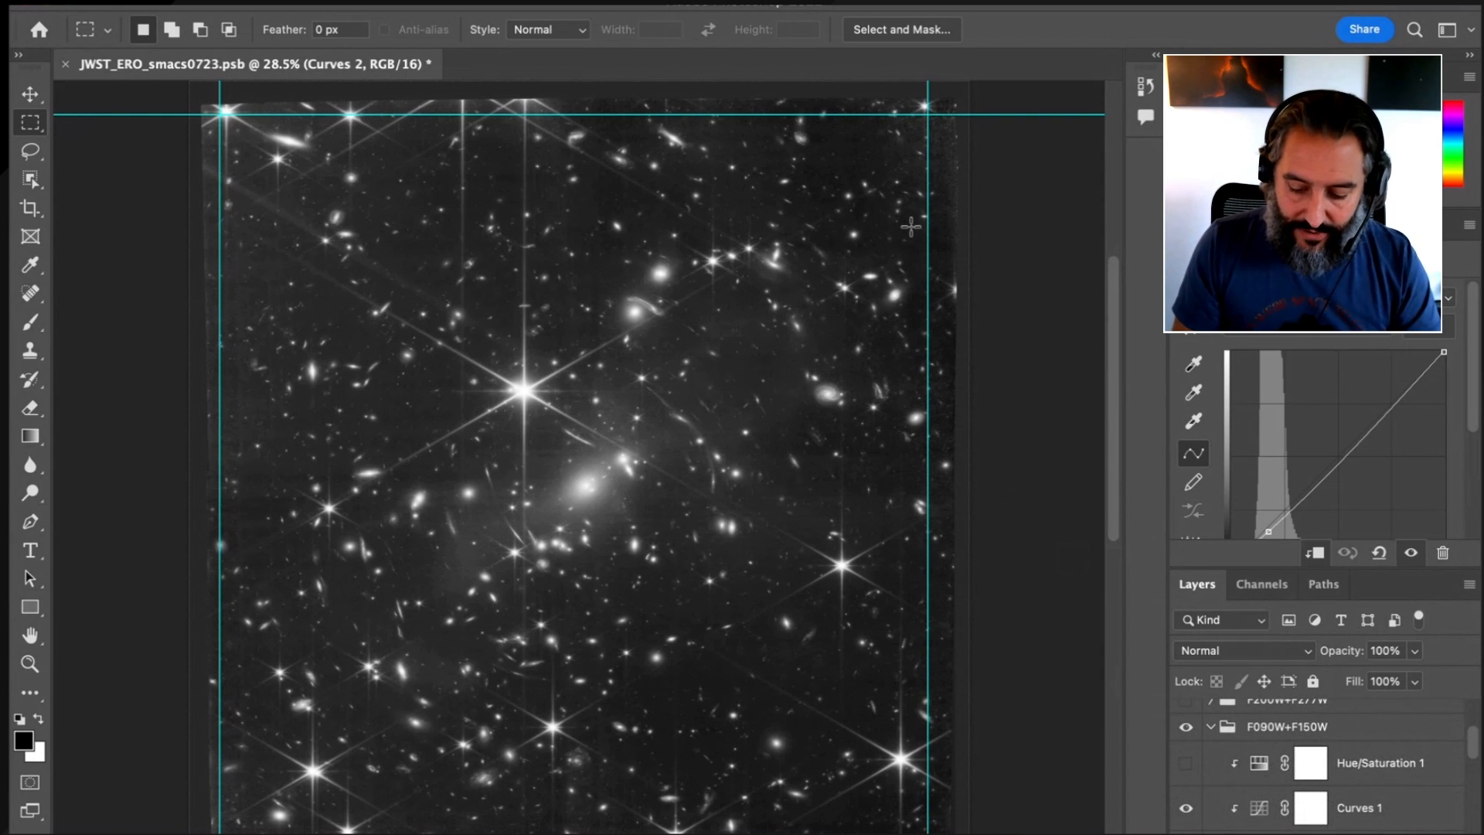
click(1186, 764)
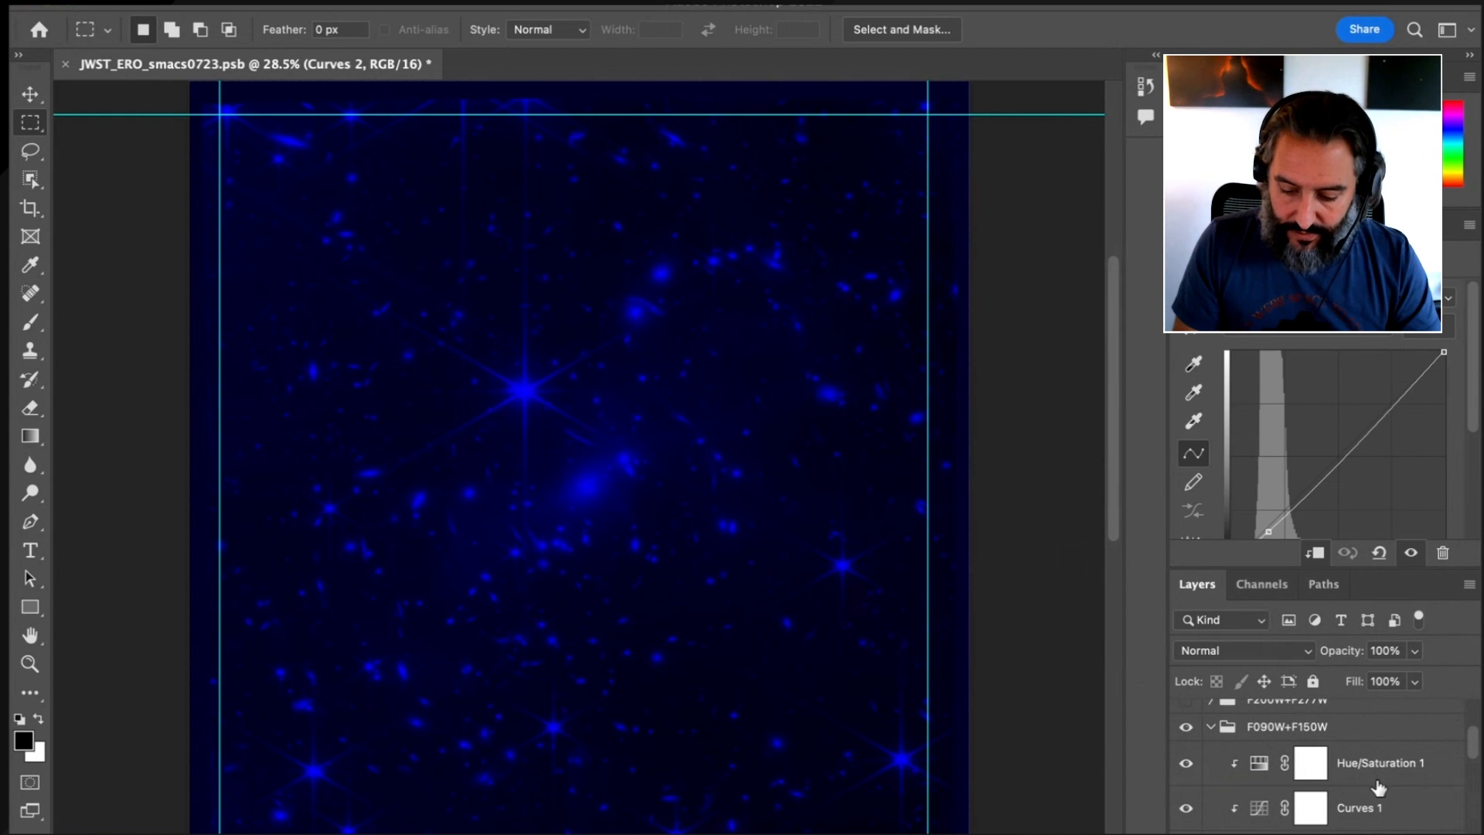
click(1210, 727)
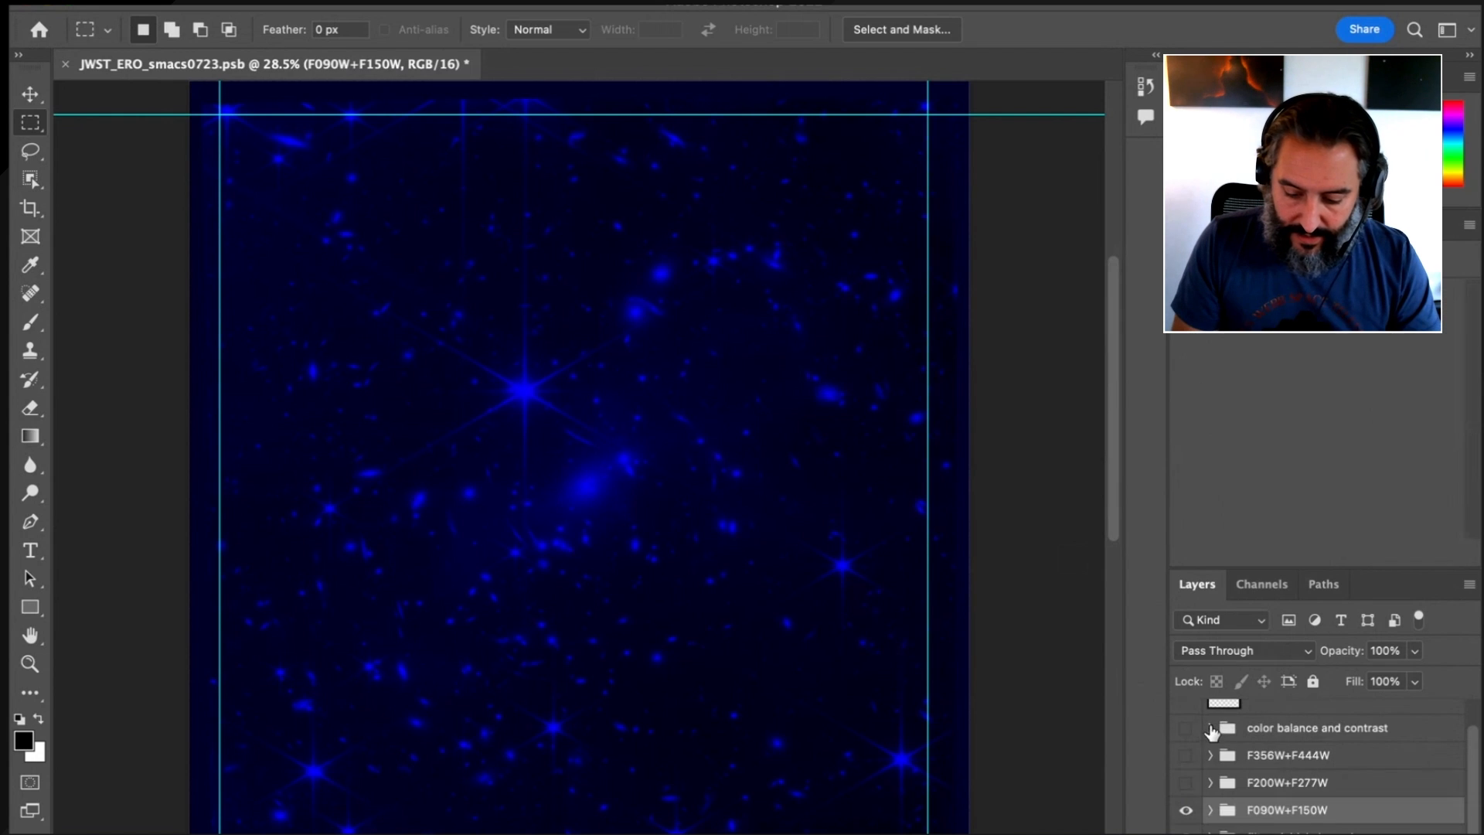
Expand the F200W+F277W group, look through its adjustment layers, and turn the group on
click(1210, 782)
scroll(1210, 784, down, 3)
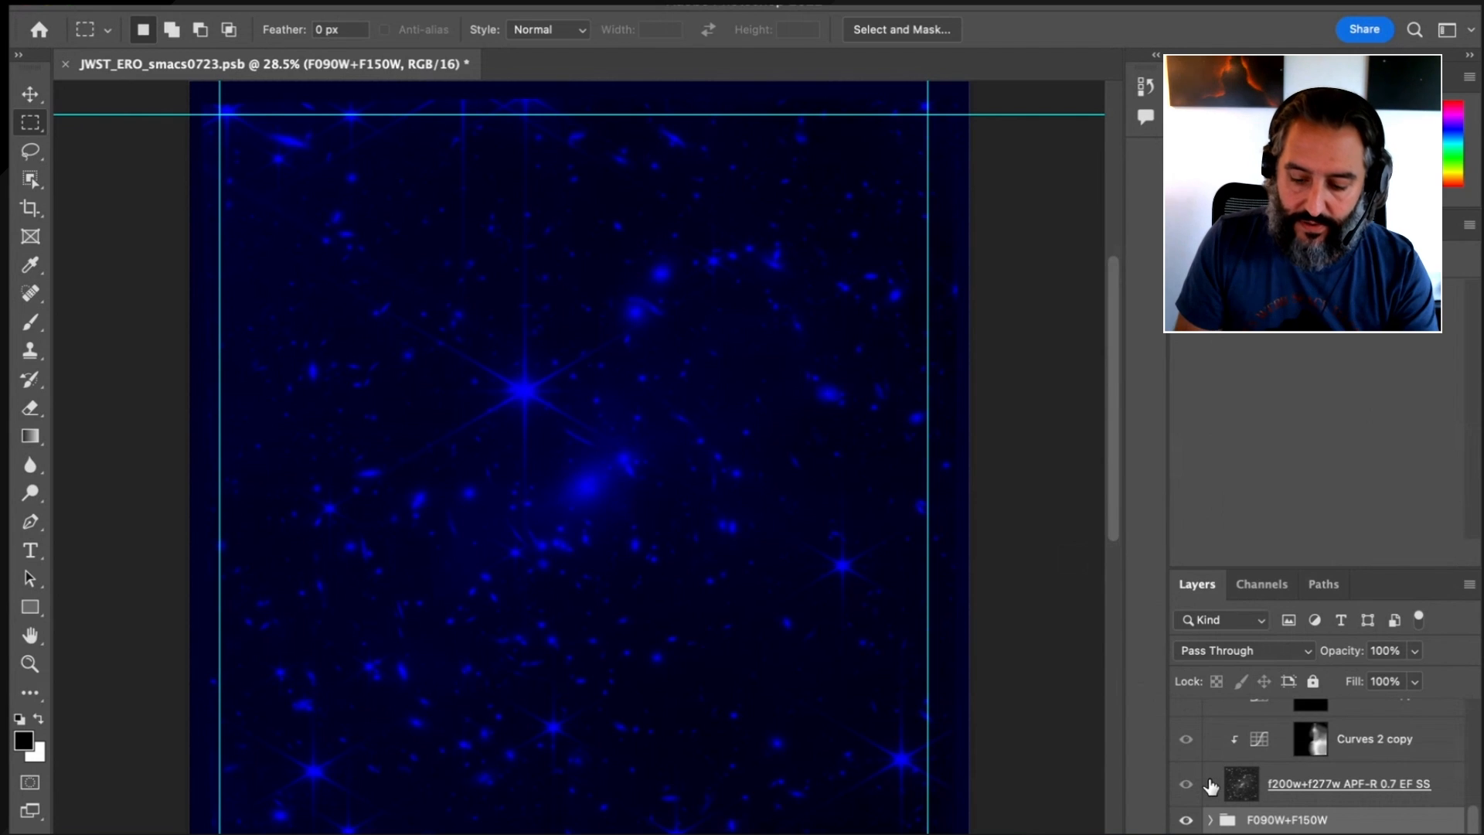
scroll(1211, 785, up, 2)
scroll(1210, 785, up, 4)
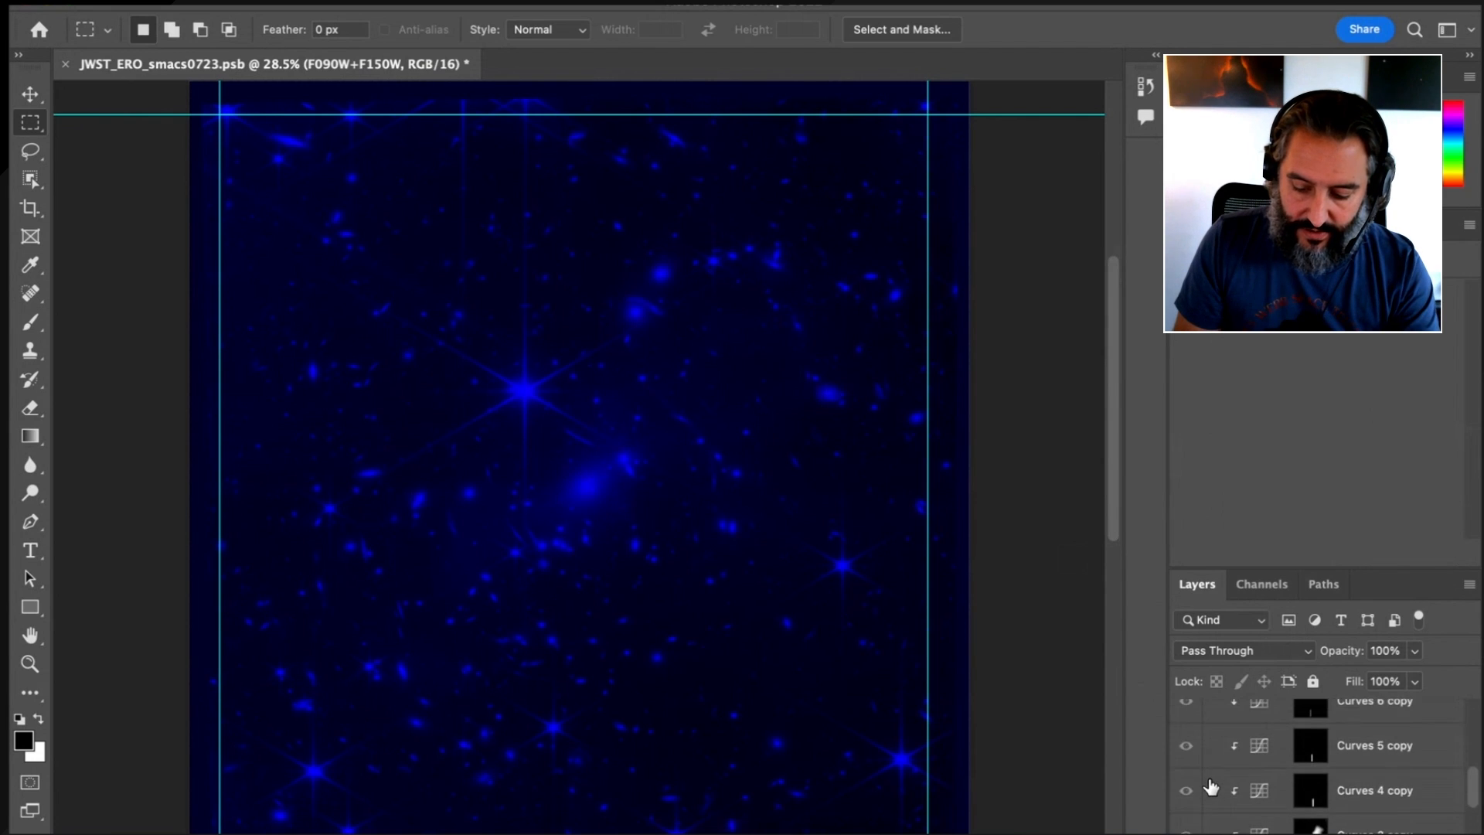
scroll(1210, 785, up, 4)
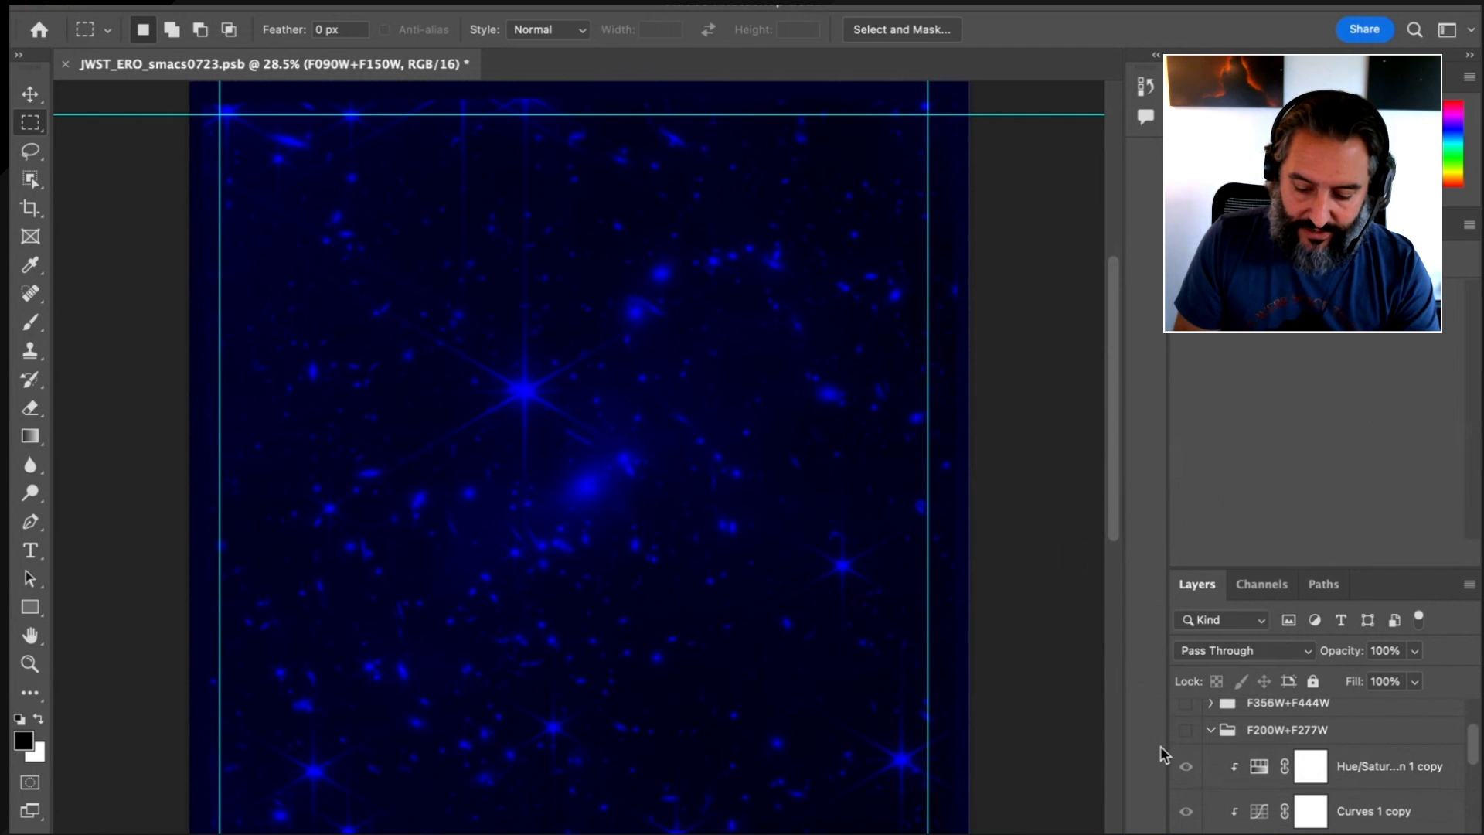
click(1185, 731)
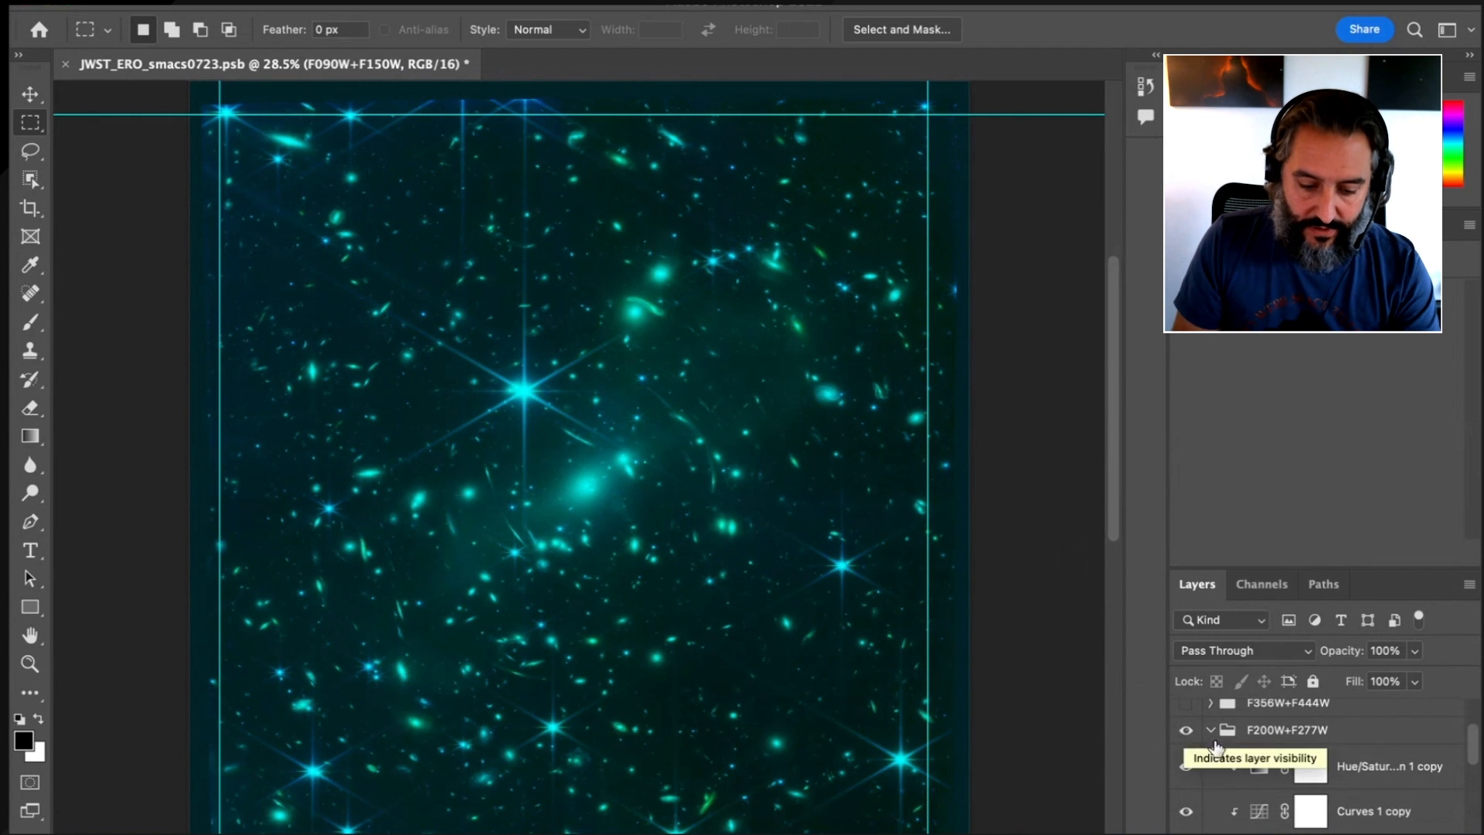
Expand and turn on the F356W+F444W group, and collapse both it and the F200W+F277W group
scroll(1299, 748, up, 2)
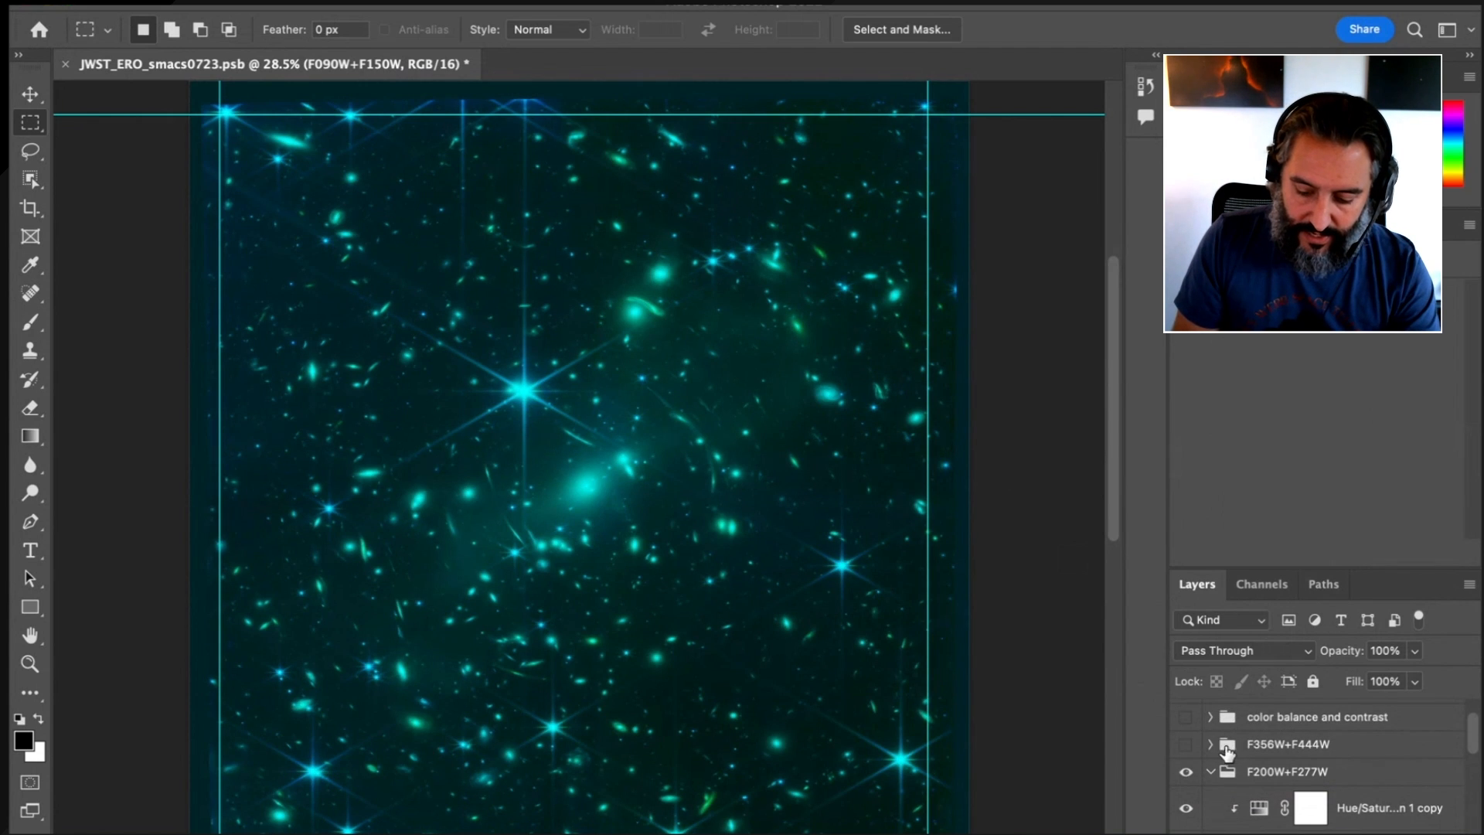
click(1210, 744)
scroll(1316, 768, up, 2)
scroll(1316, 769, down, 1)
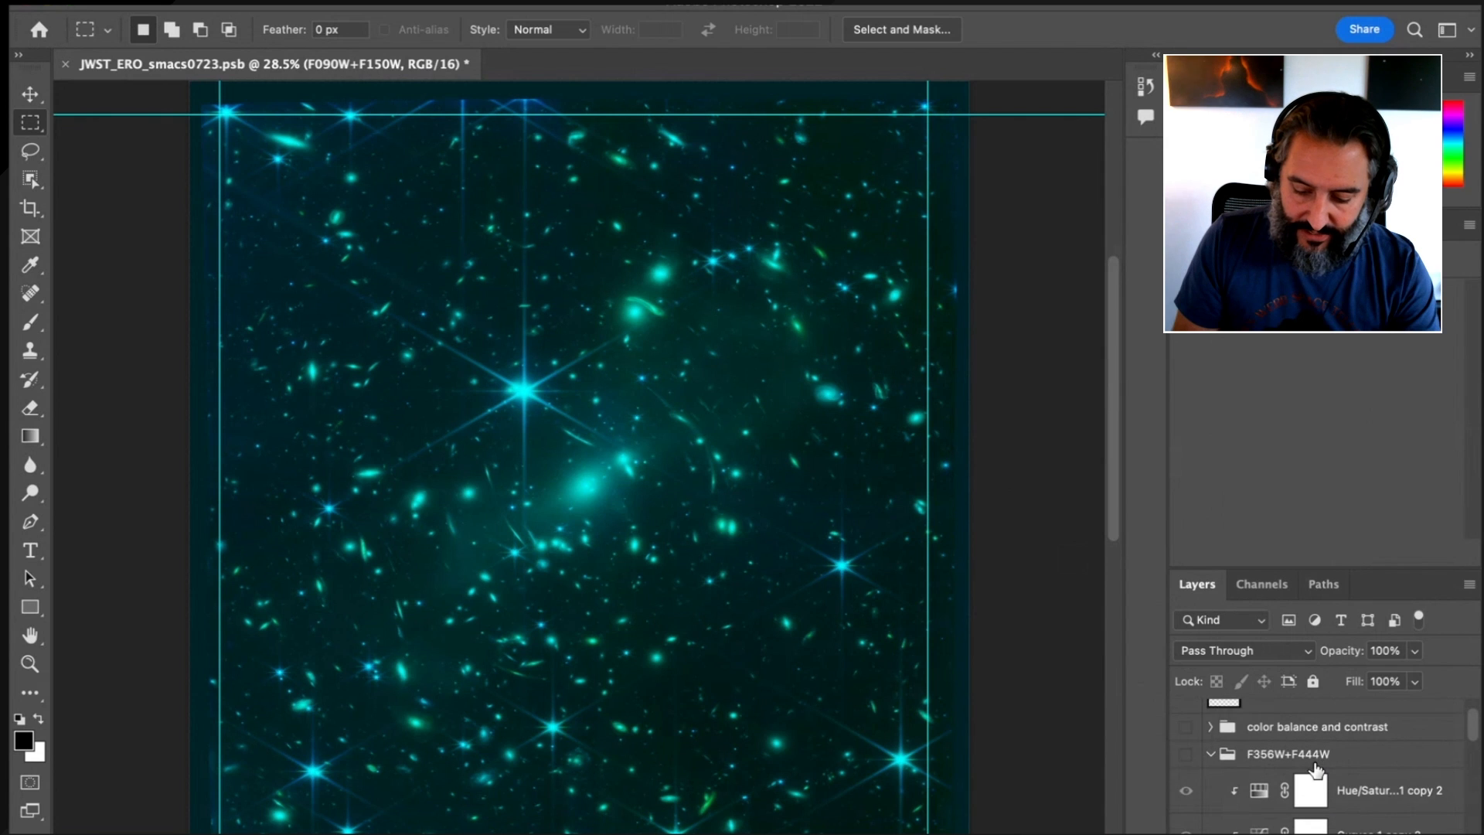
mouse_move(1473, 728)
mouse_down()
mouse_move(1475, 748)
mouse_move(1477, 736)
mouse_up()
click(1187, 741)
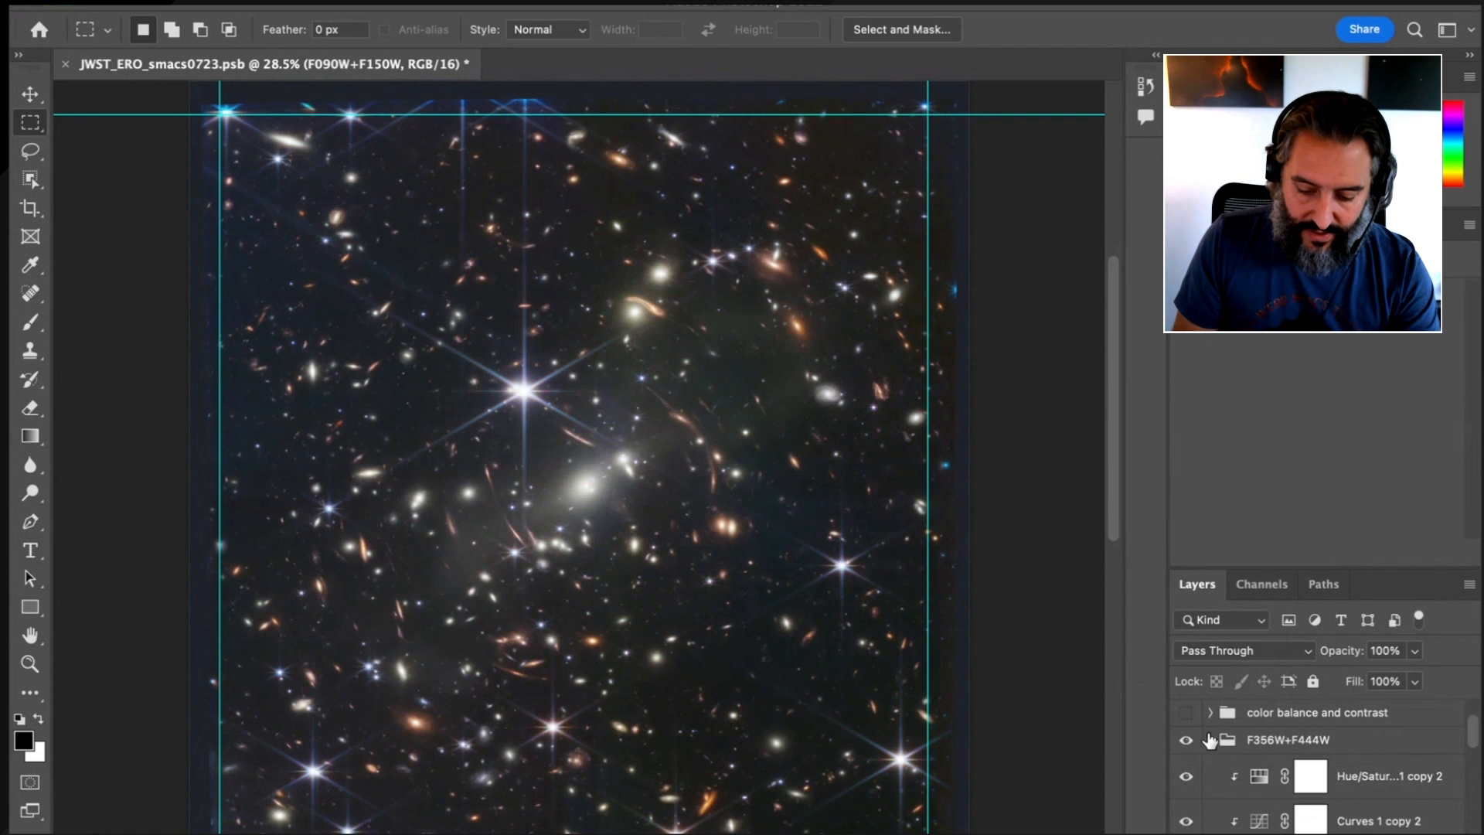
click(1212, 741)
click(1211, 769)
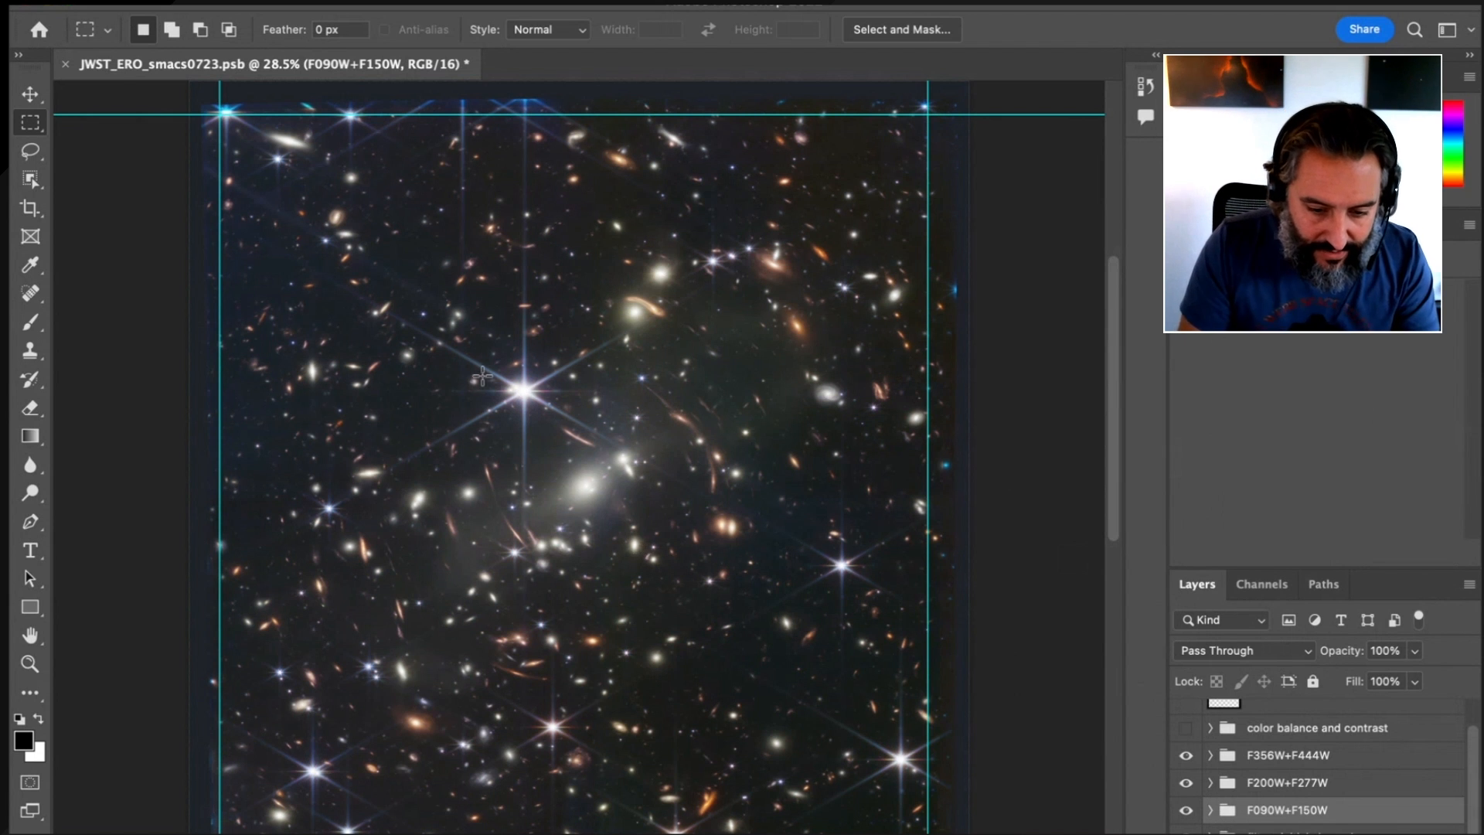
Examine the galaxies, stars and background of the combined colour image up close across several areas
drag(301, 230, 437, 233)
drag(417, 377, 657, 101)
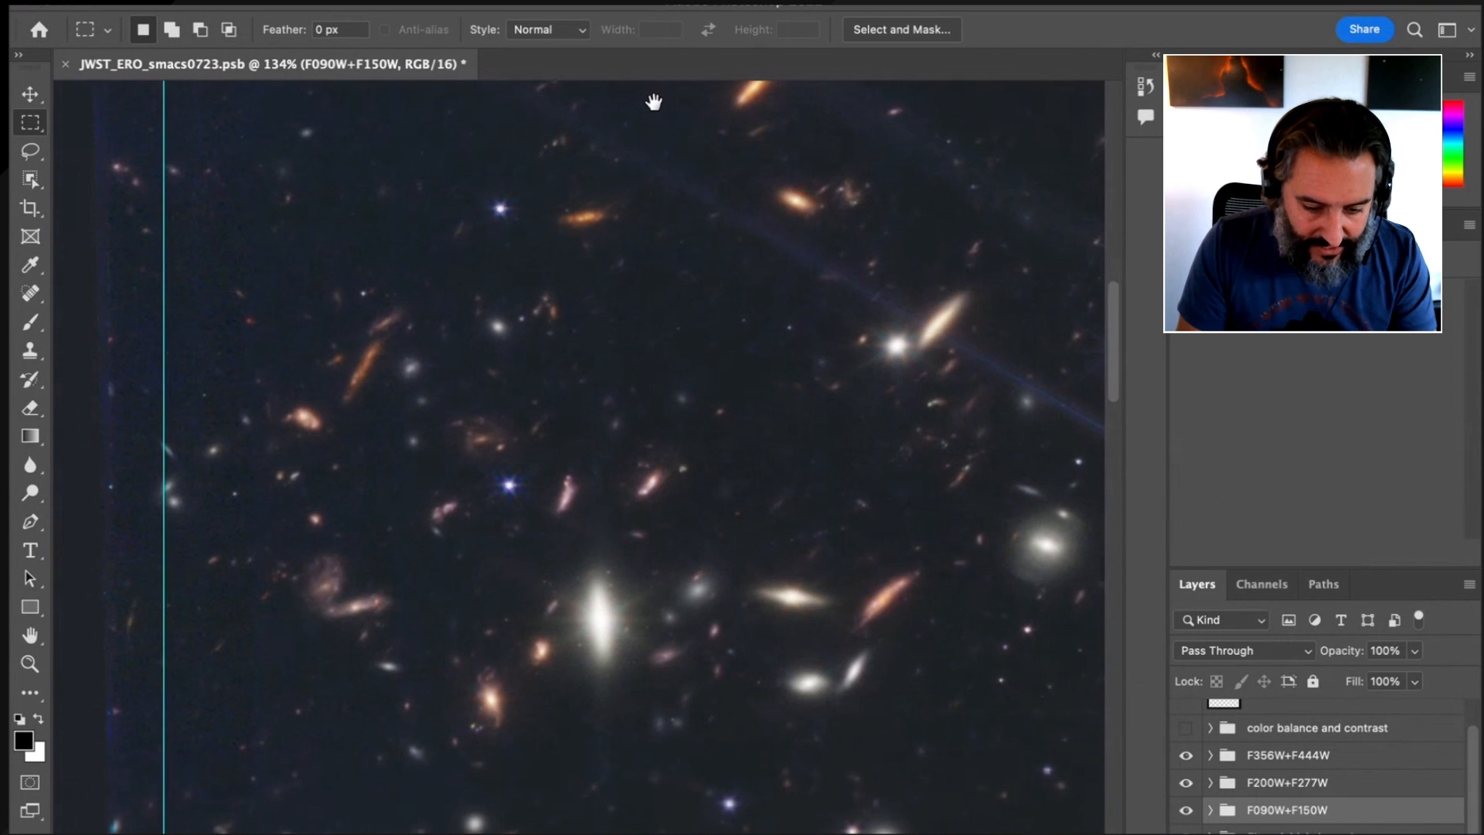
drag(691, 400, 639, 142)
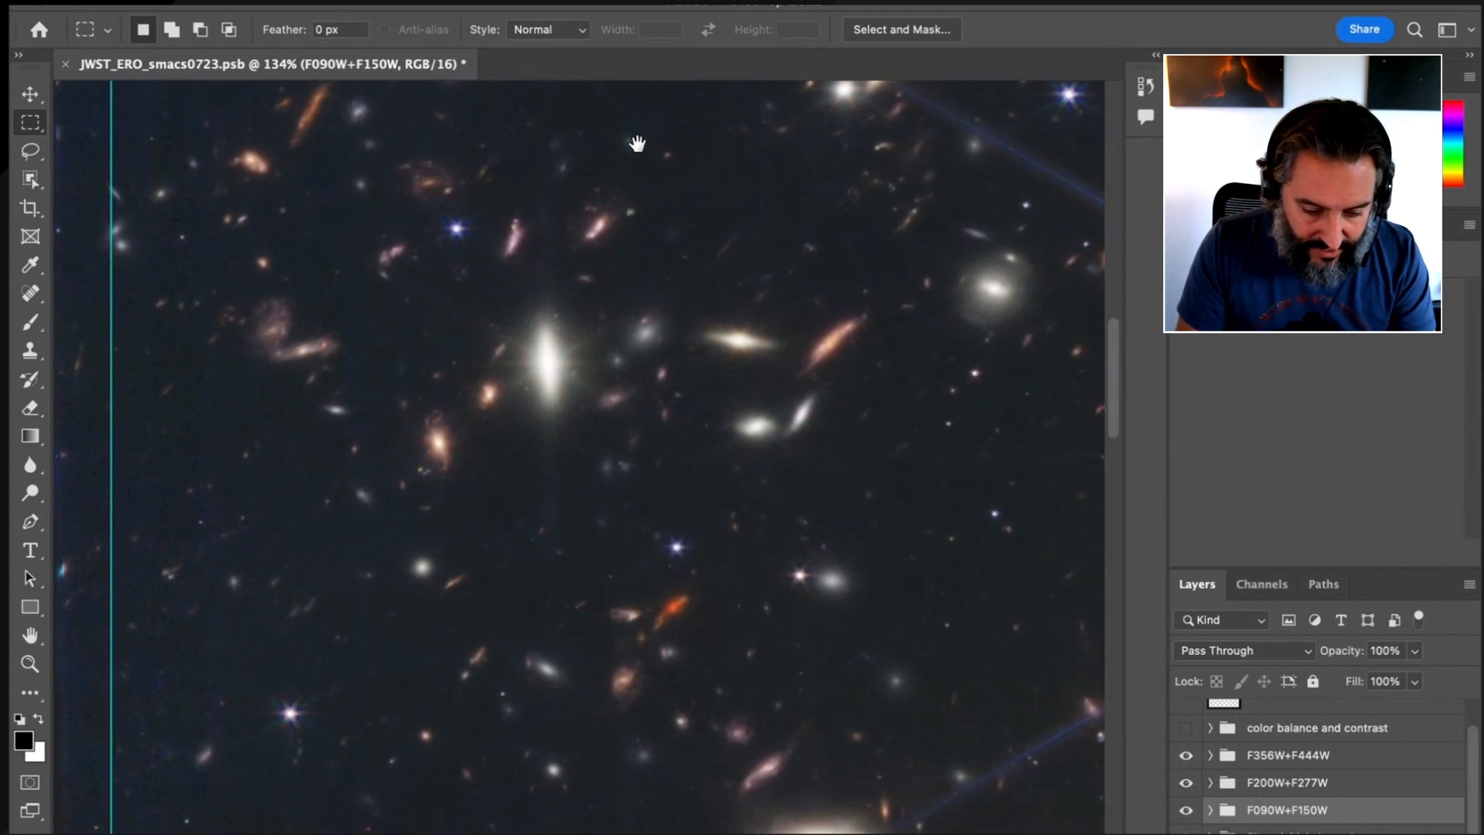
drag(707, 552, 719, 106)
drag(702, 466, 681, 145)
scroll(701, 335, down, 3)
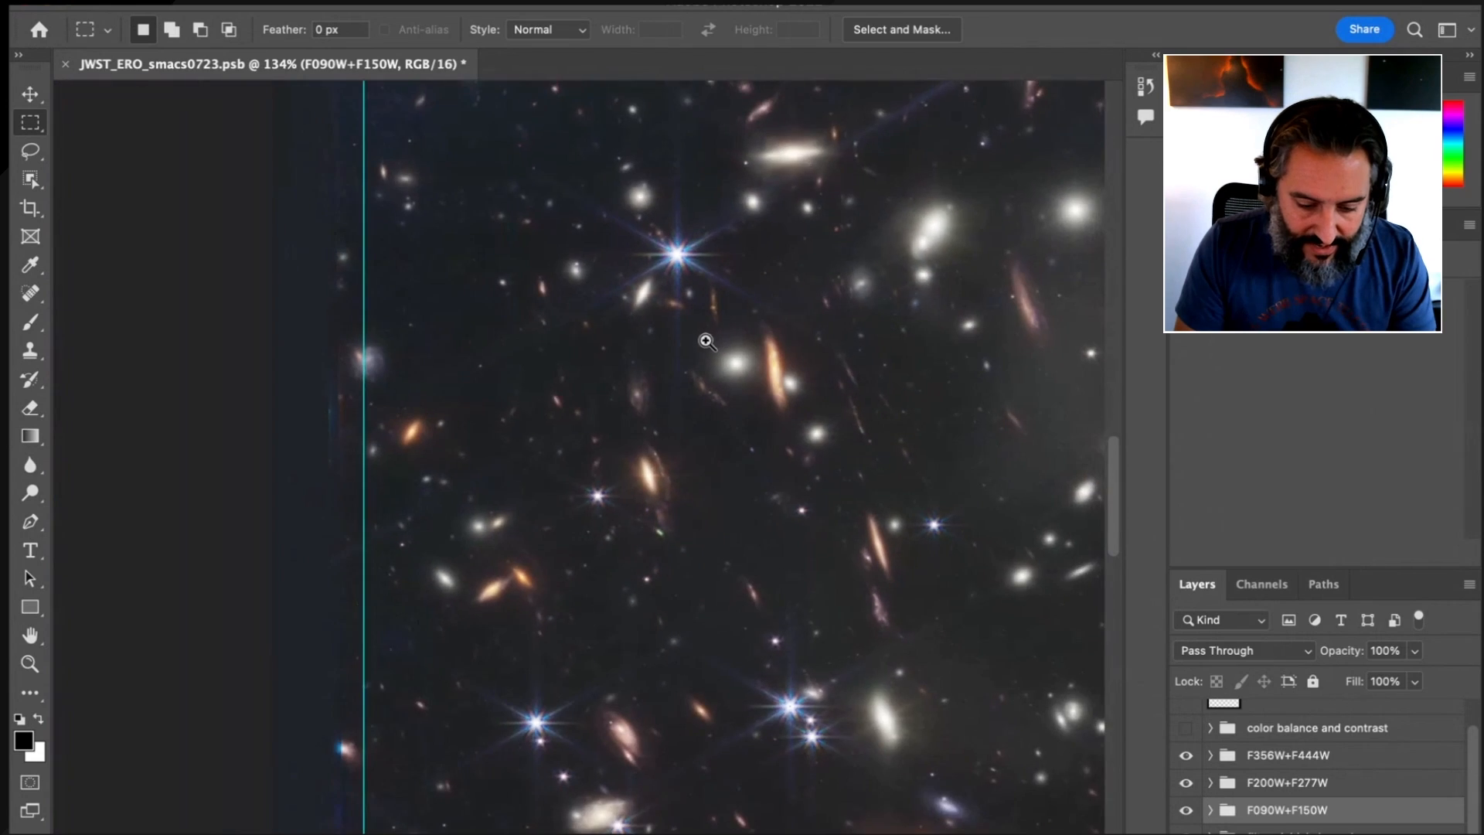
drag(805, 361, 534, 202)
drag(846, 490, 385, 801)
drag(685, 461, 616, 502)
drag(869, 216, 751, 268)
drag(751, 267, 716, 349)
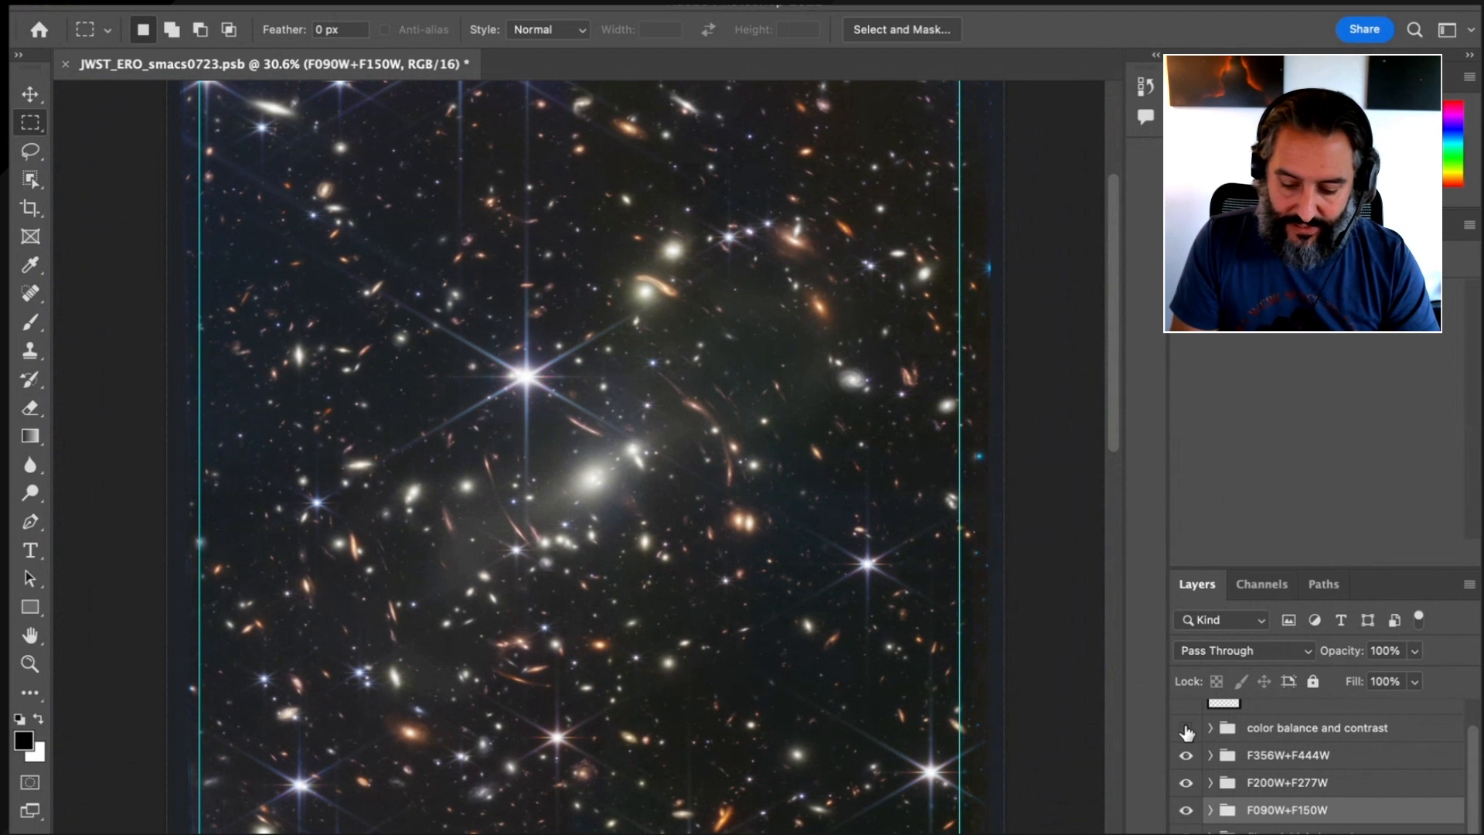
Turn on and expand the color balance and contrast group, and enlarge the layer list to look through its layers
click(1202, 728)
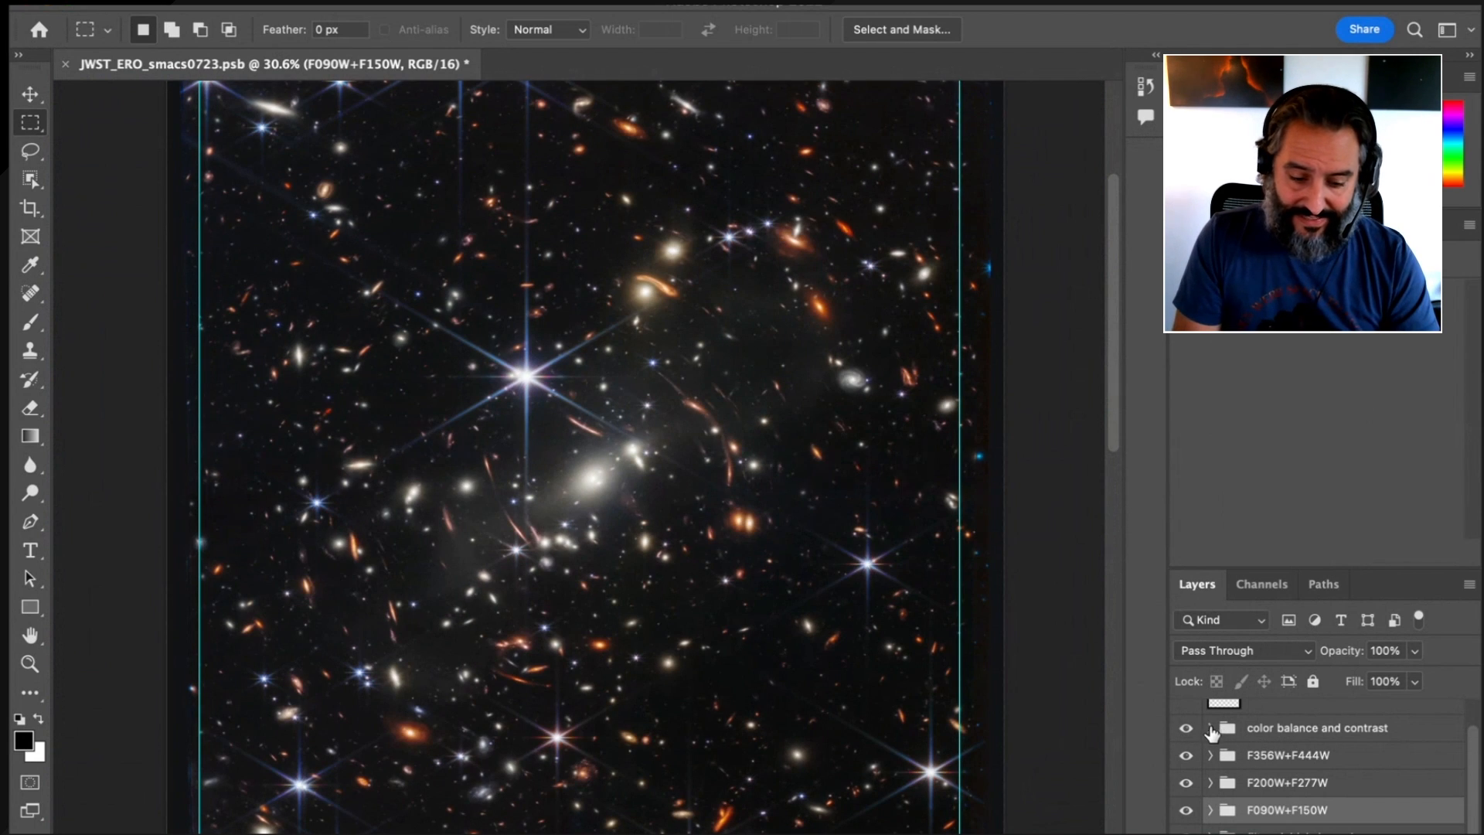
click(1208, 730)
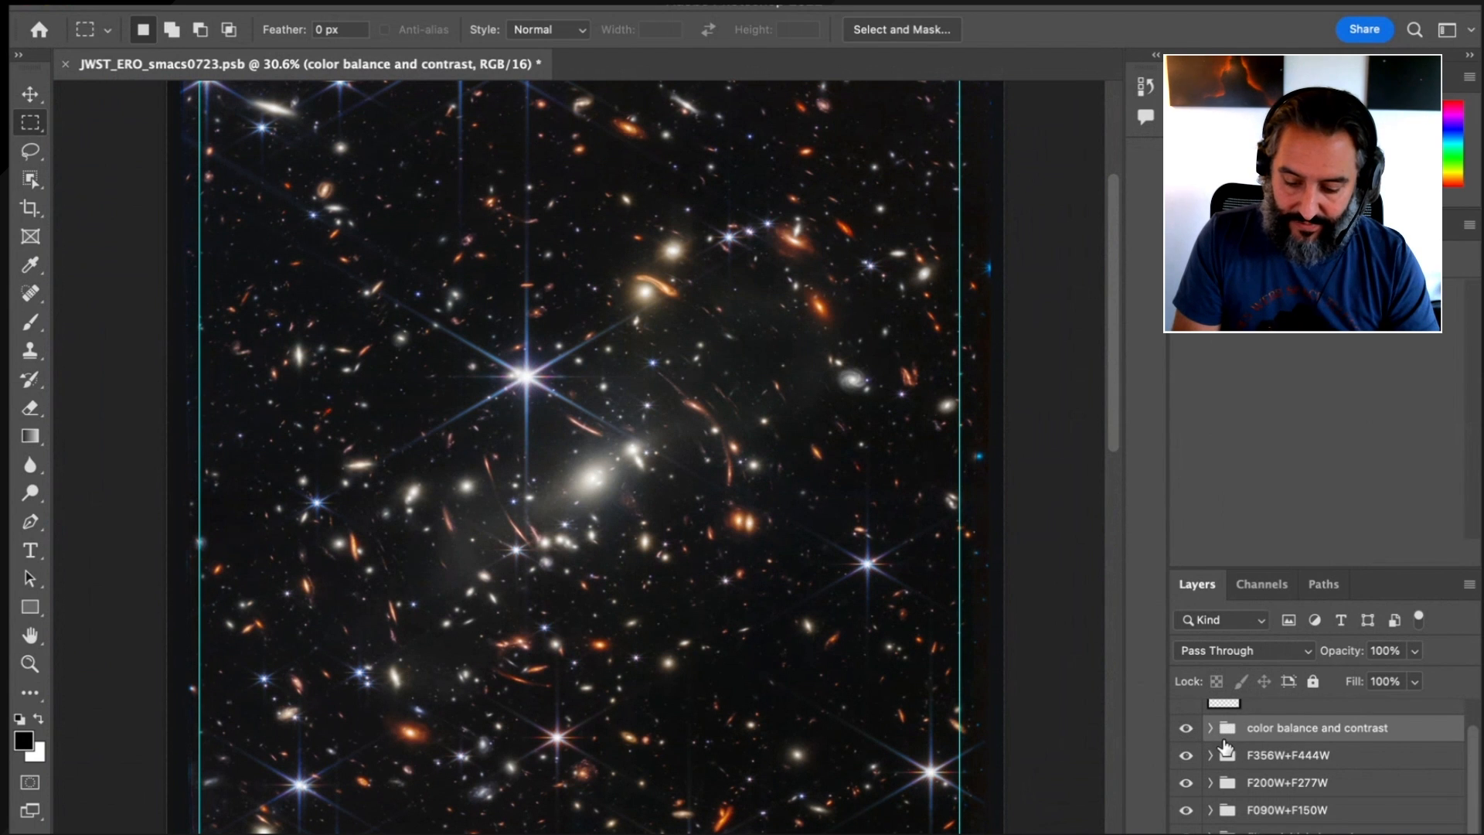
click(1210, 728)
scroll(1306, 773, down, 3)
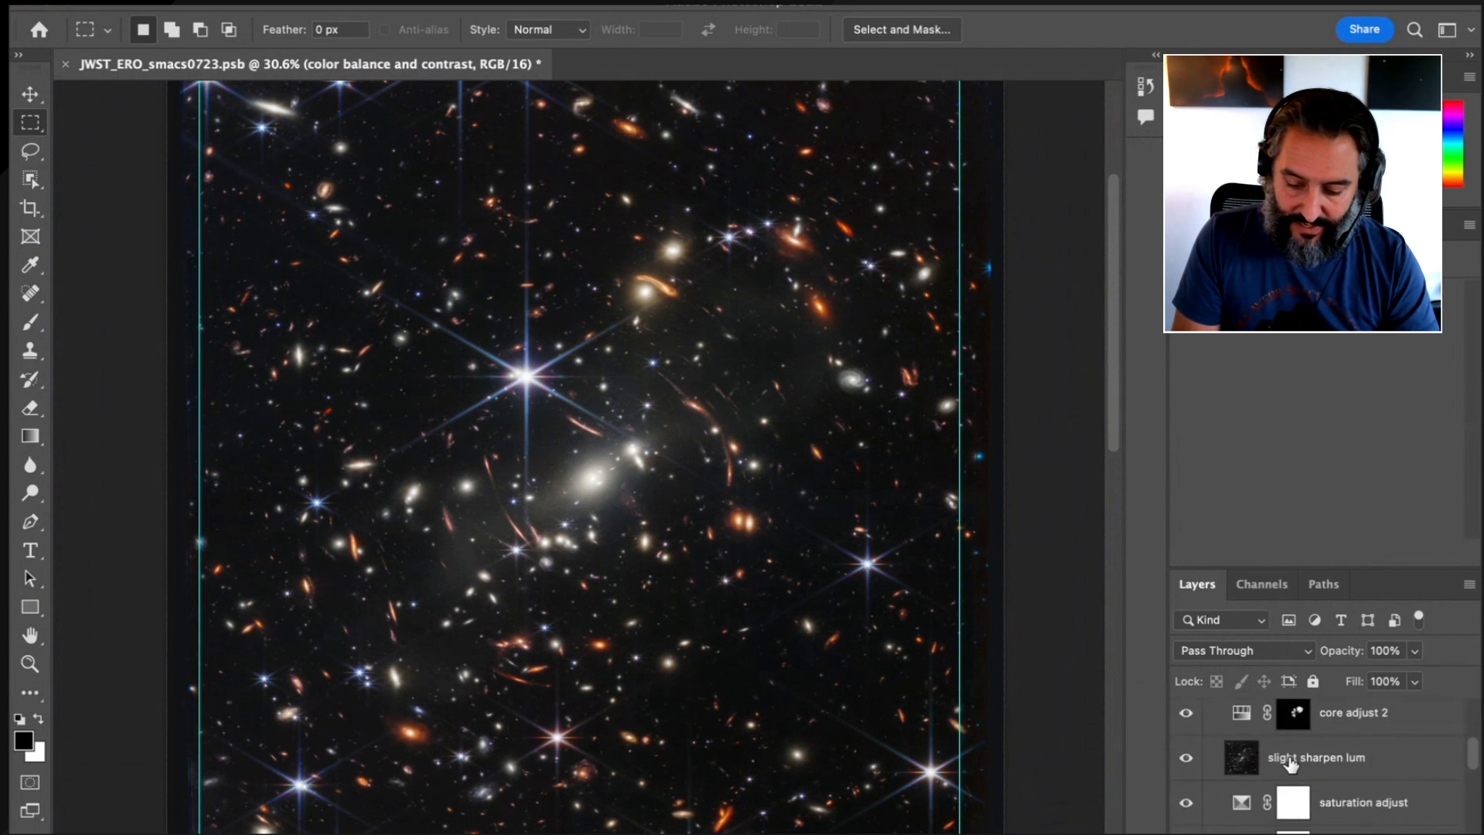
scroll(1314, 758, up, 1)
drag(1321, 569, 1324, 482)
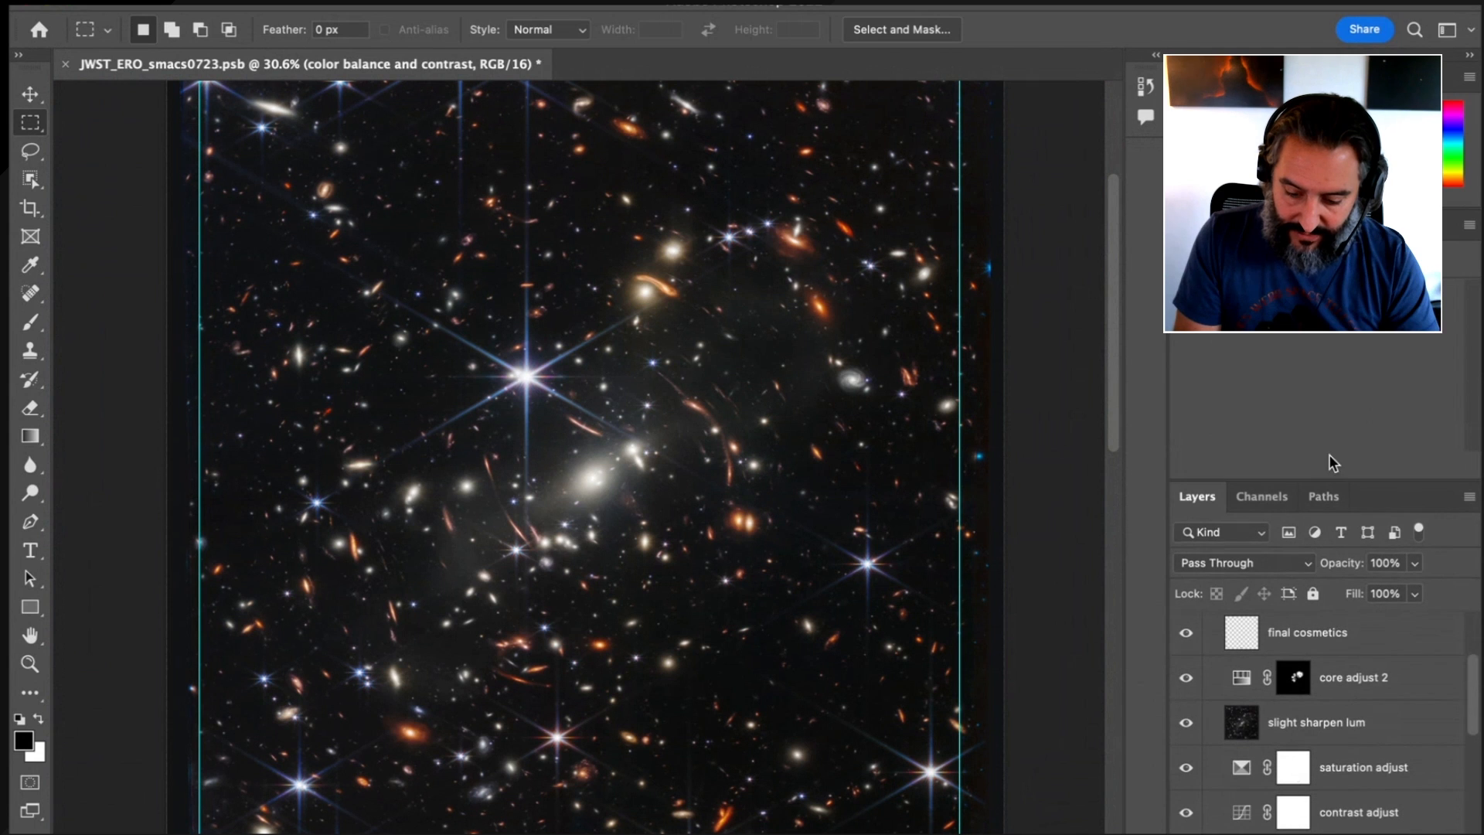
scroll(1279, 763, down, 3)
scroll(1279, 763, up, 2)
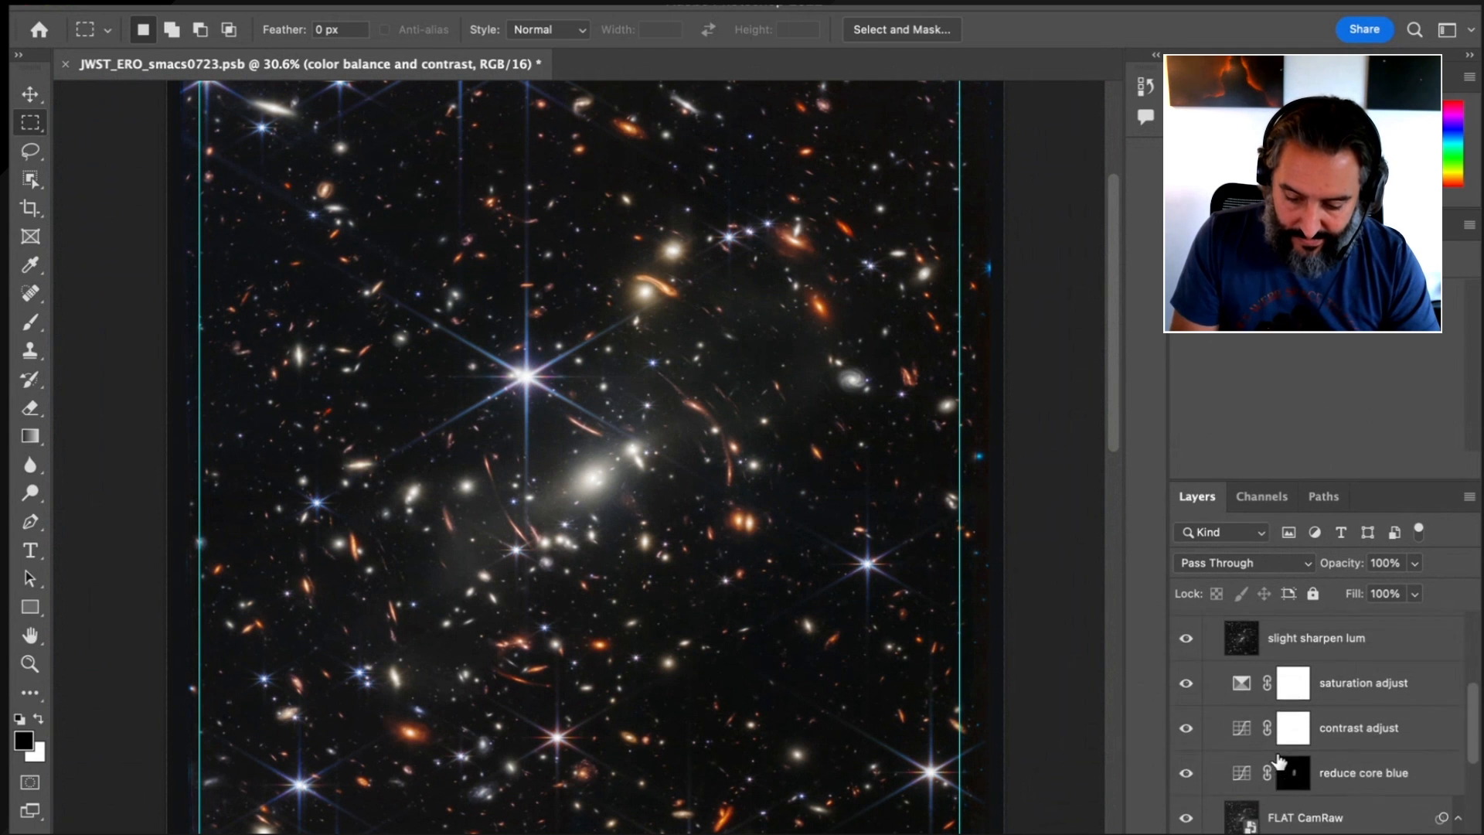
scroll(1203, 654, up, 2)
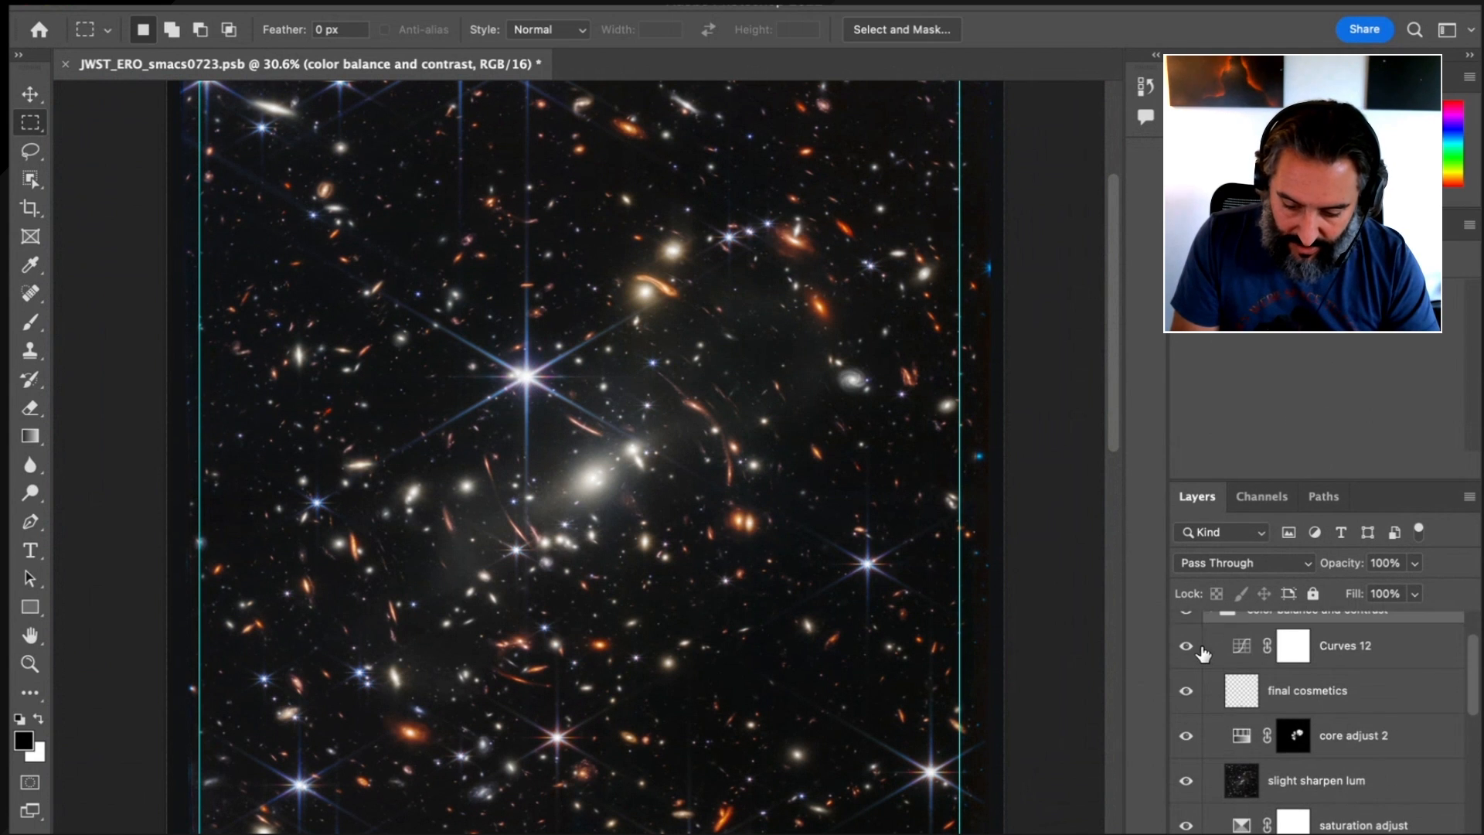
Turn off the layers above Masked BKG EQ, from Curves 12 down to FLAT CamRaw, and select the flat combo clean sharpen eq layer
drag(1187, 650, 1190, 784)
scroll(1295, 763, down, 5)
click(1186, 755)
scroll(1306, 765, down, 2)
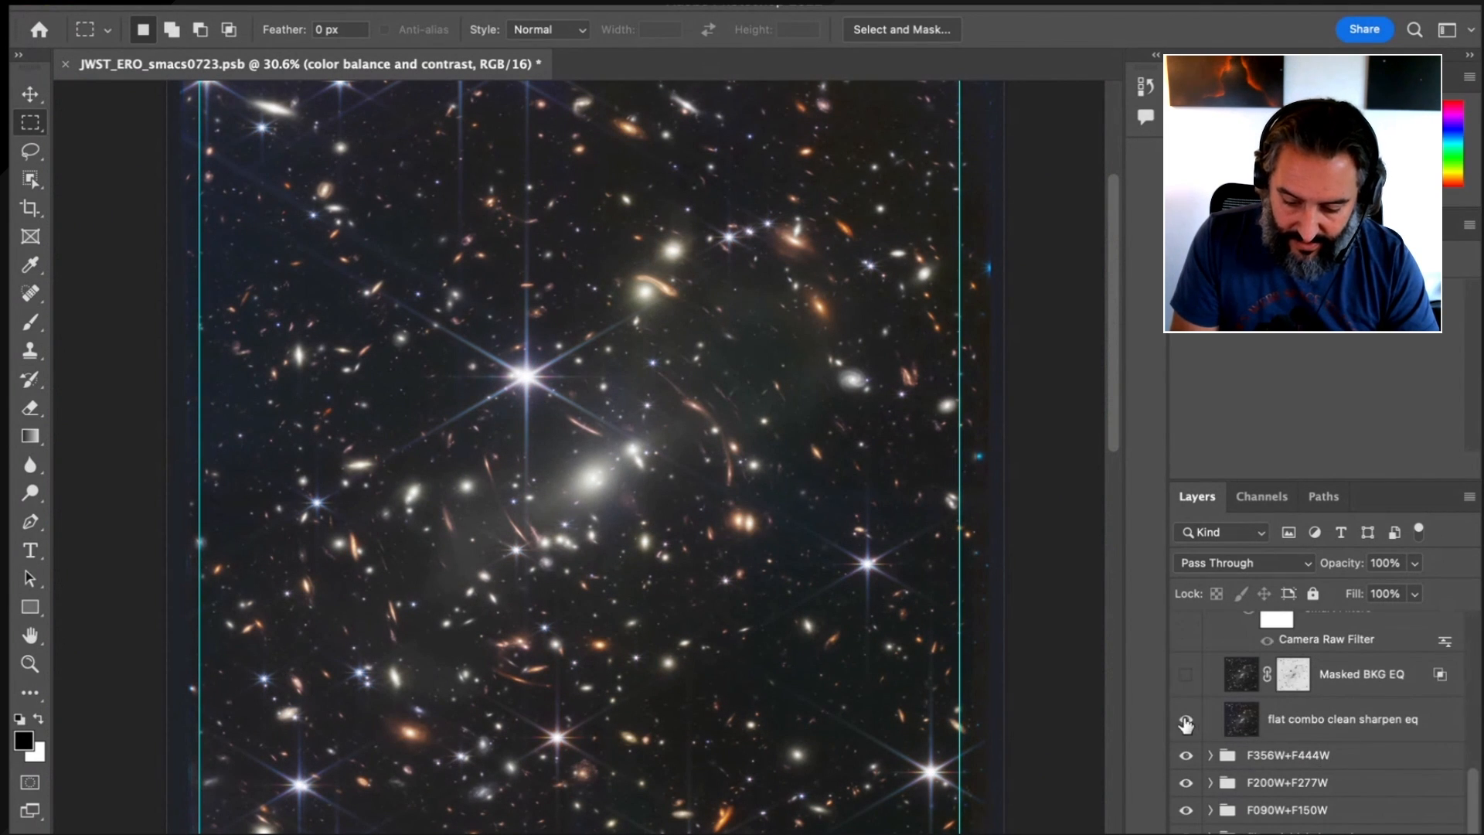
scroll(1306, 720, up, 1)
click(1325, 725)
click(1330, 782)
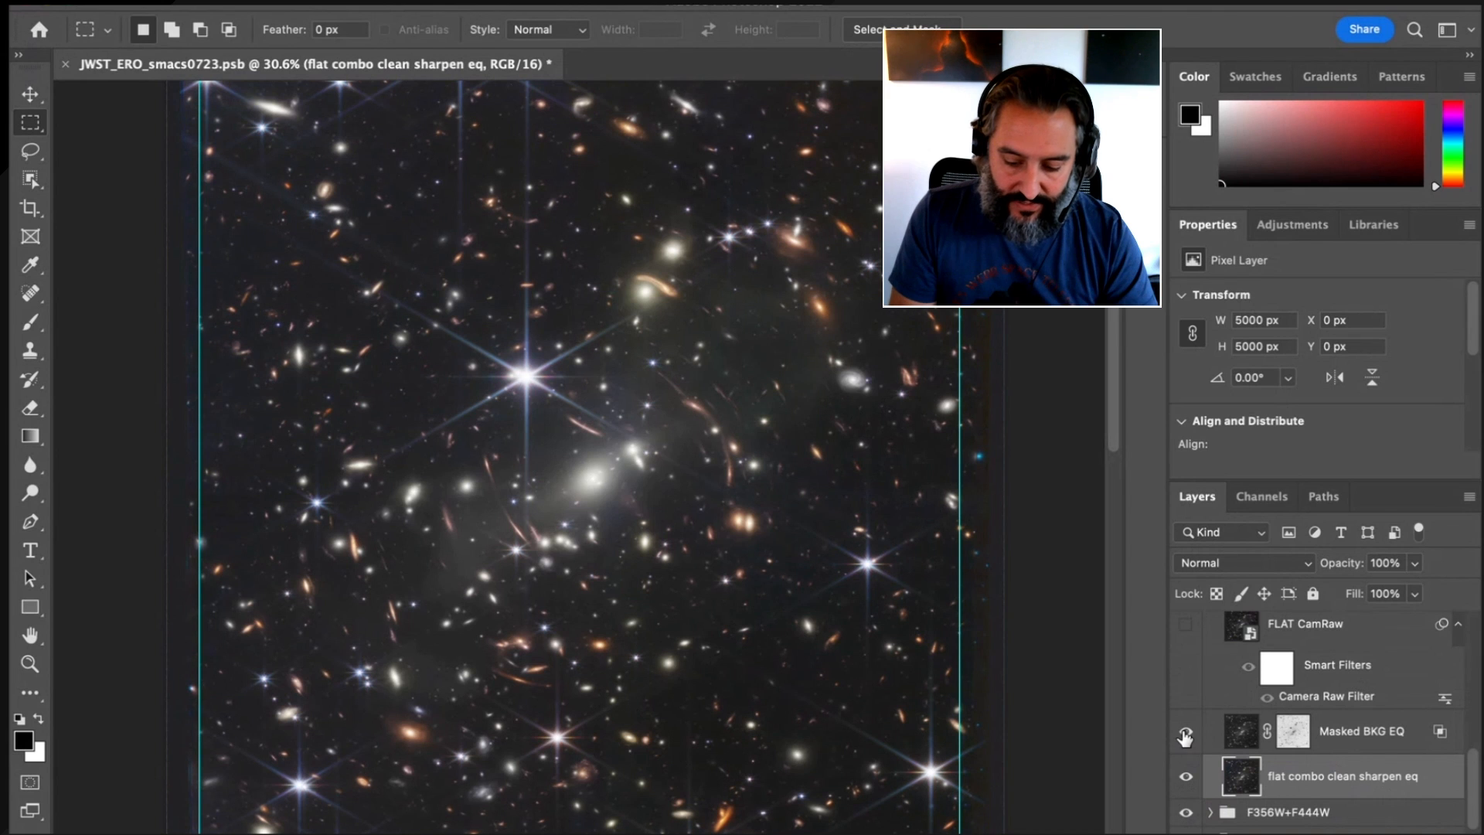
View the Masked BKG EQ layer mask on its own, and compare the image with and without that layer
click(1364, 732)
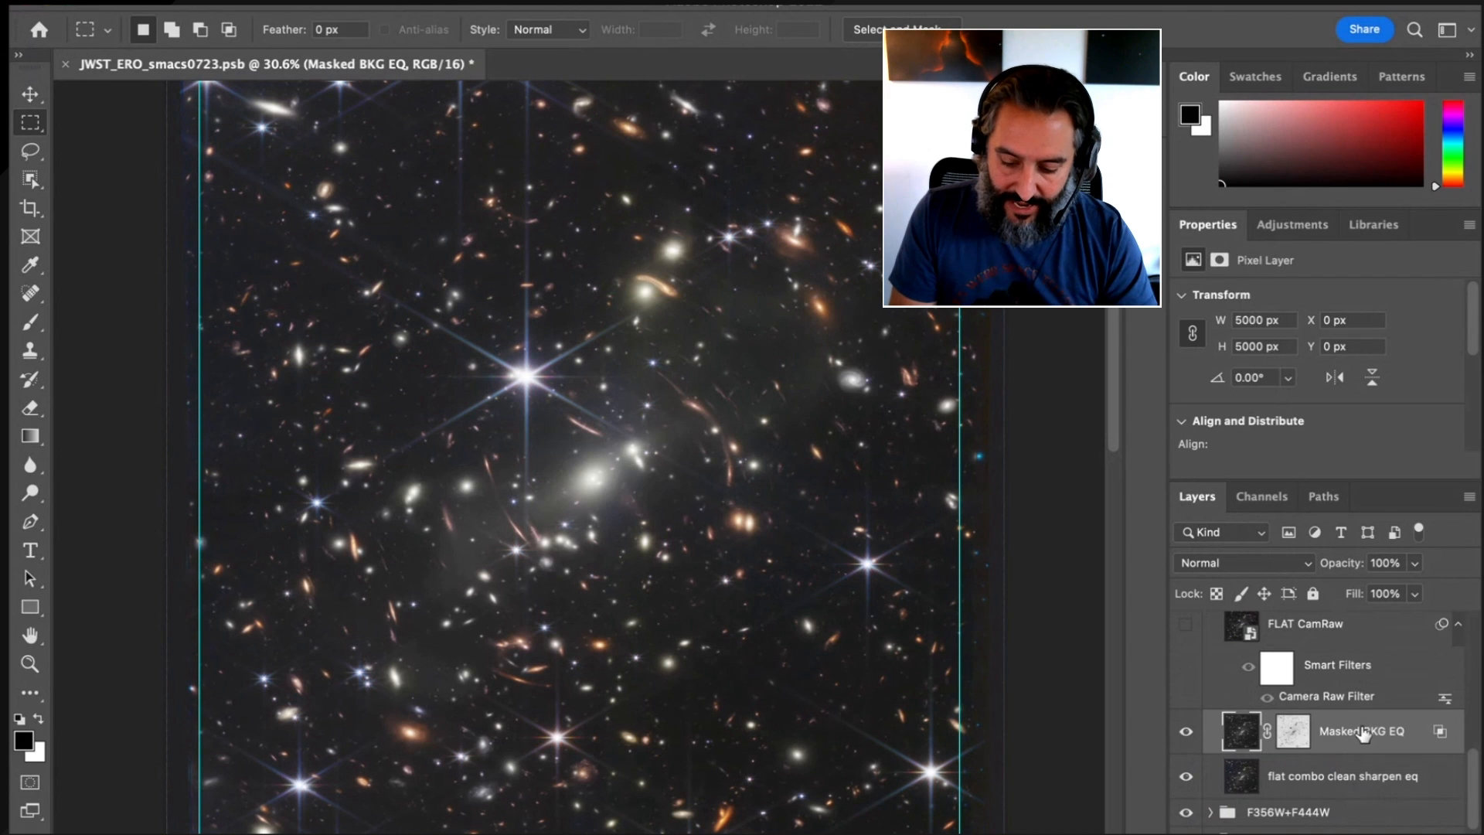
alt+click(1294, 734)
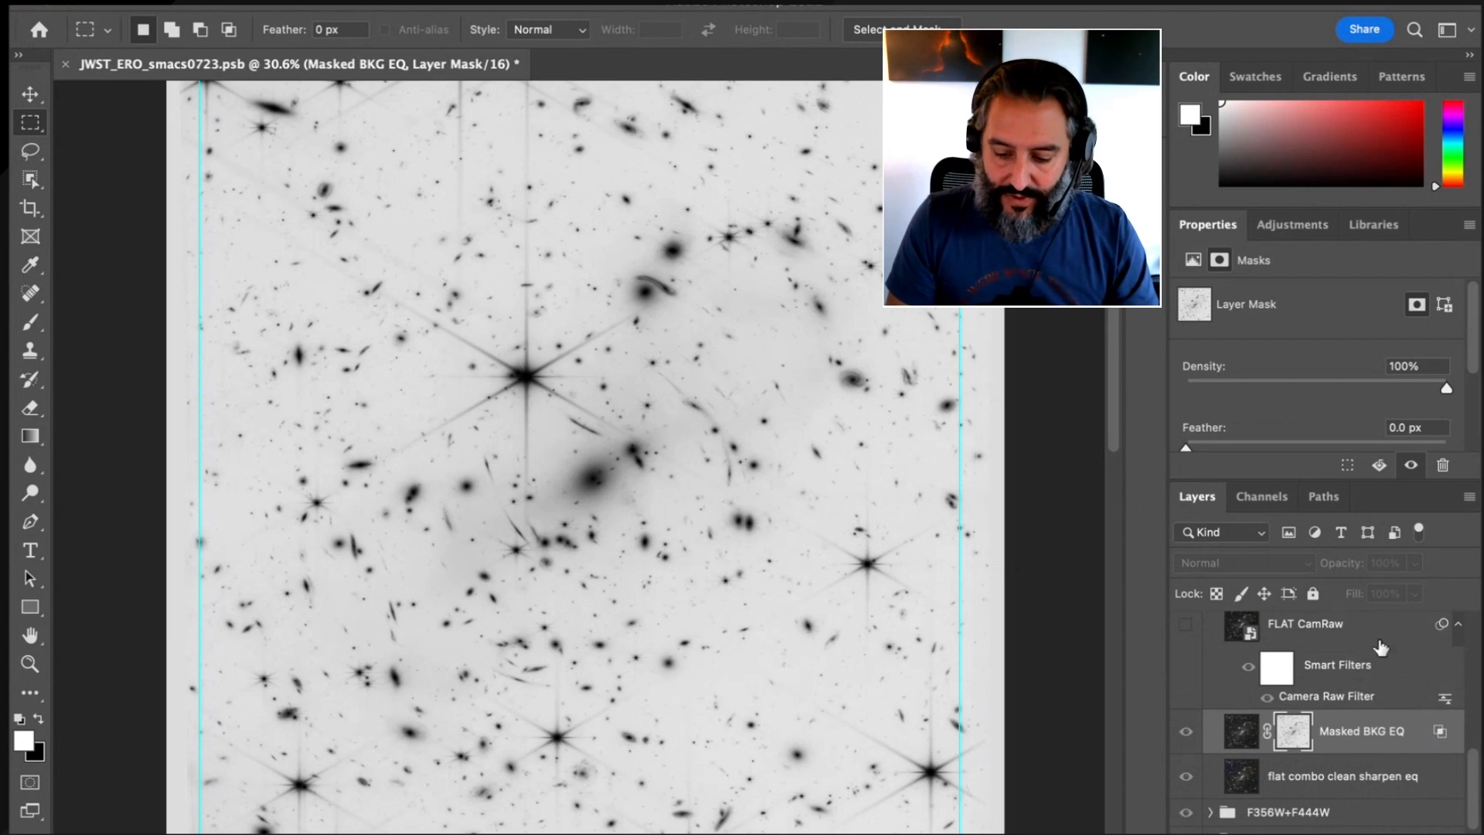
key(super+2)
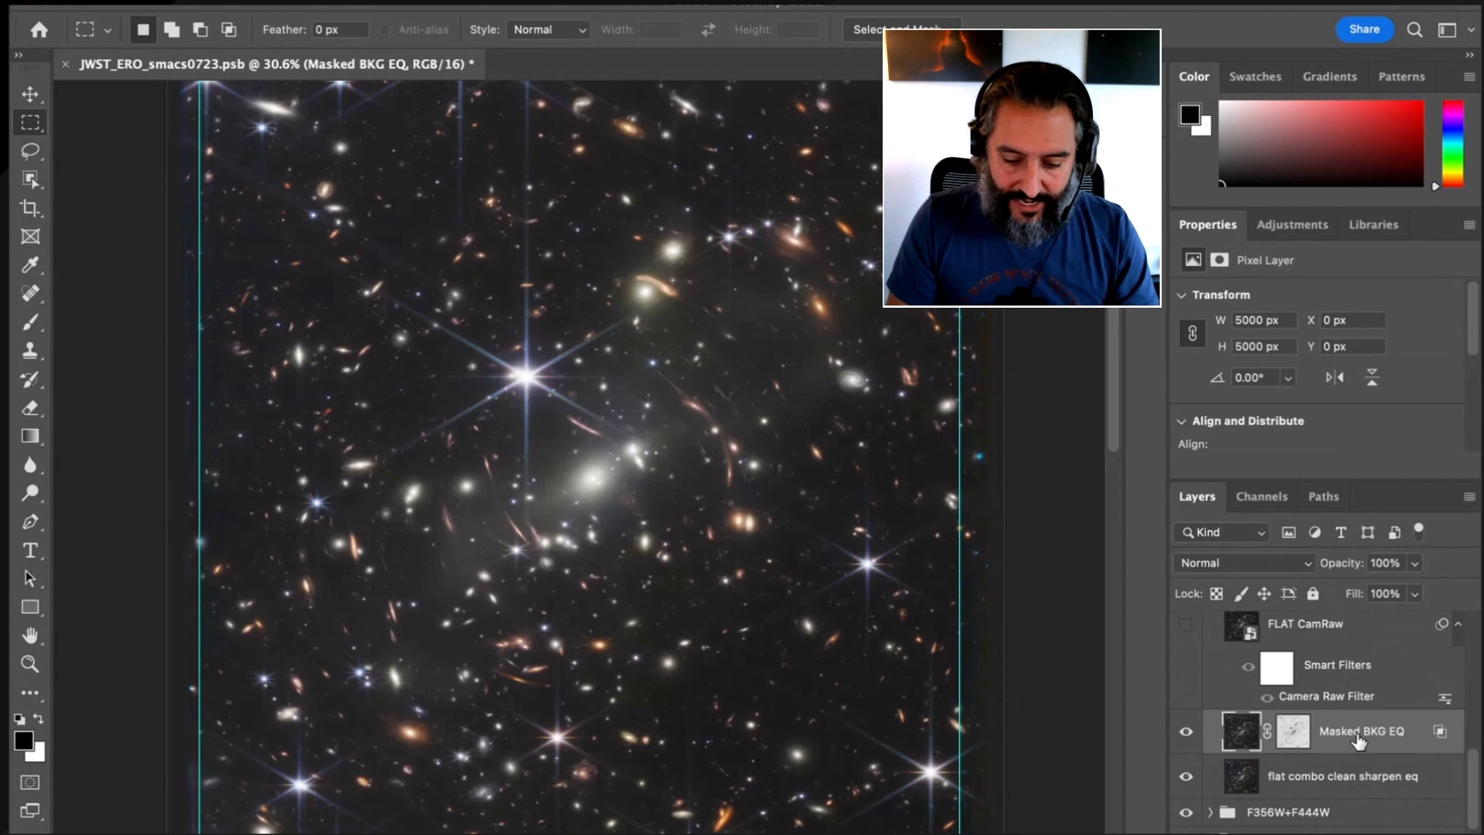
click(1185, 732)
click(1185, 732)
click(1184, 732)
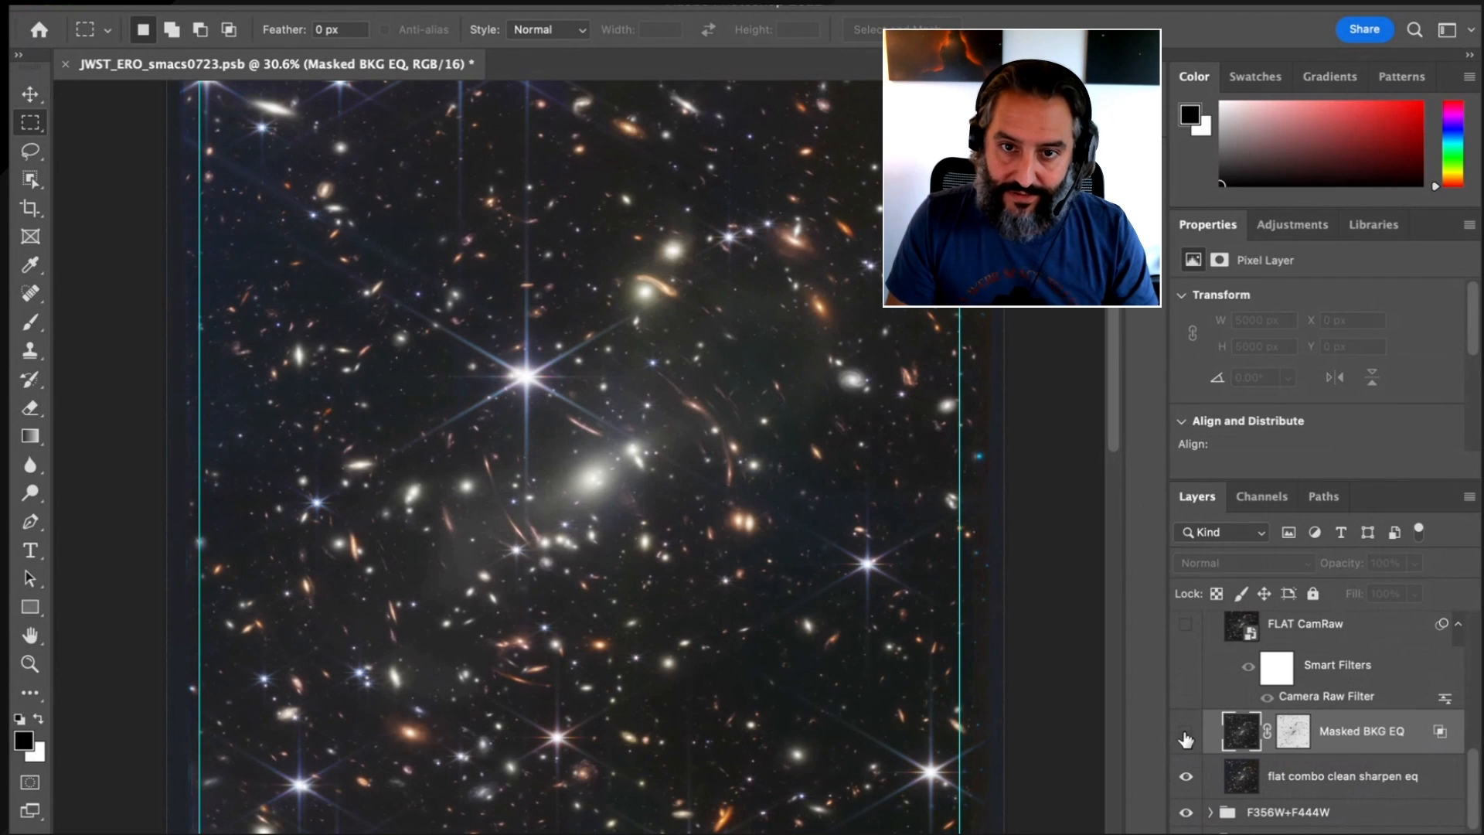
click(1185, 734)
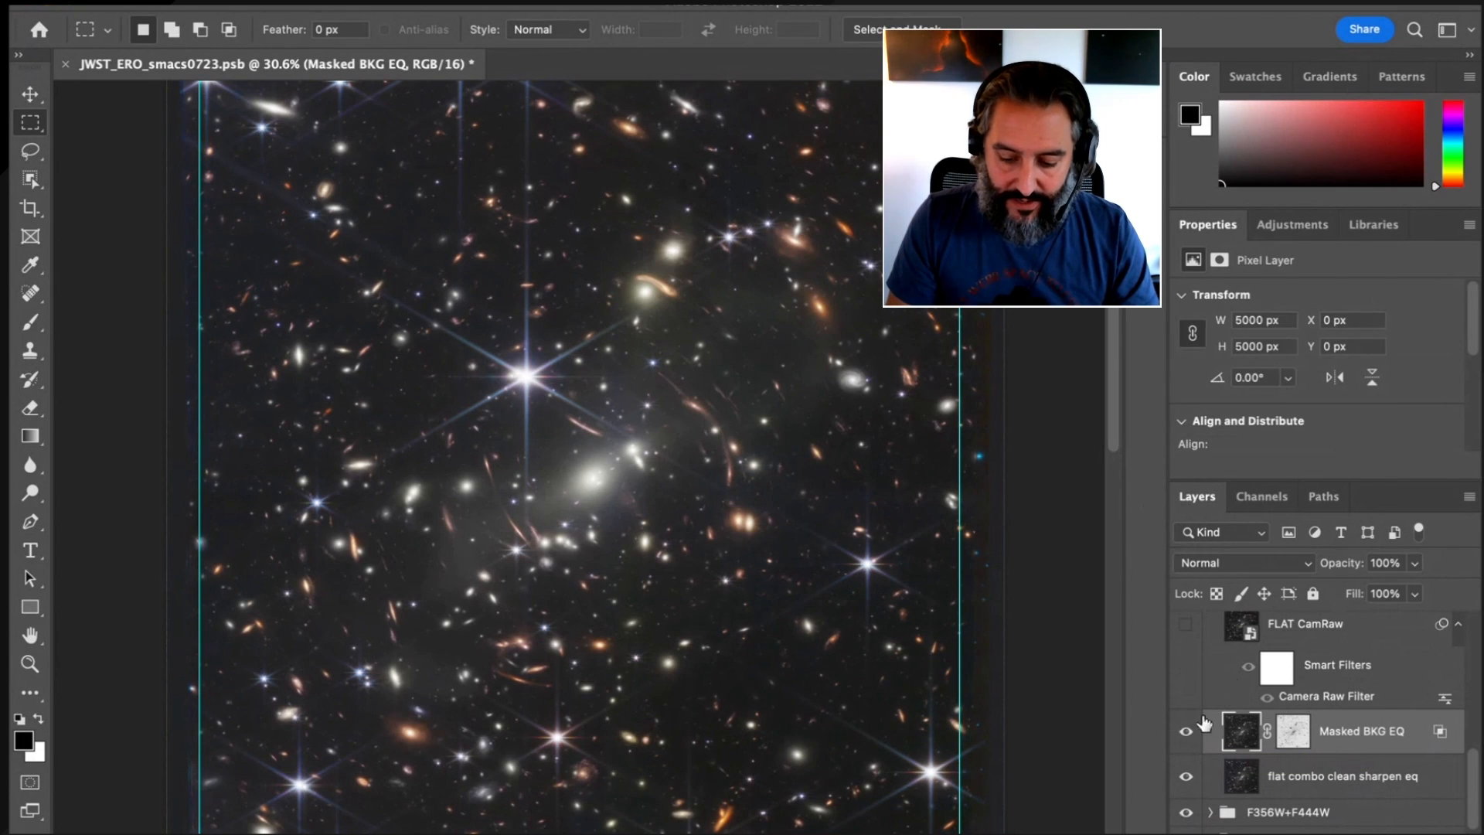
Turn on the FLAT CamRaw layer and open its Camera Raw smart filter for editing
scroll(1315, 702, up, 1)
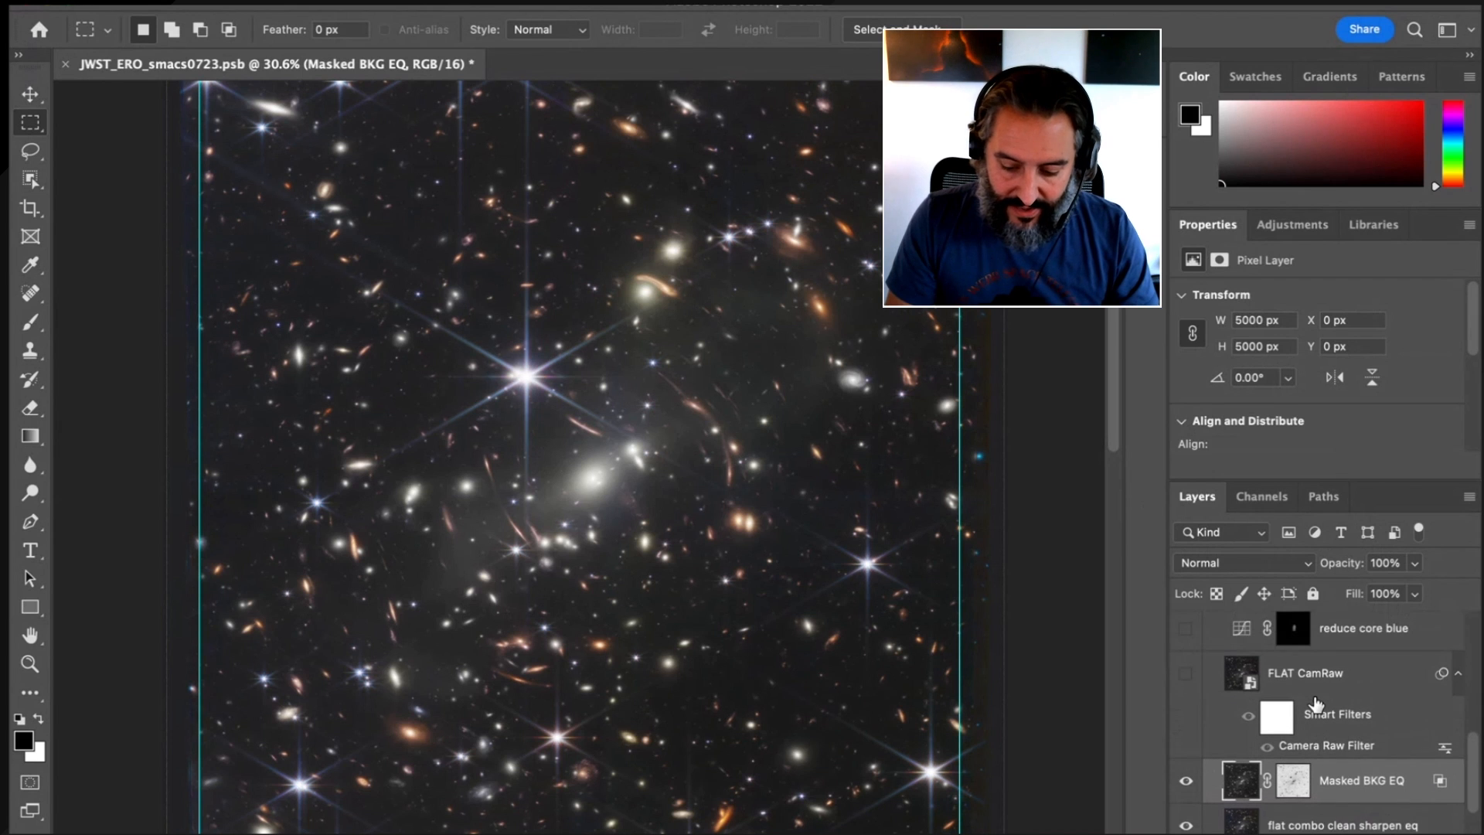
click(1183, 675)
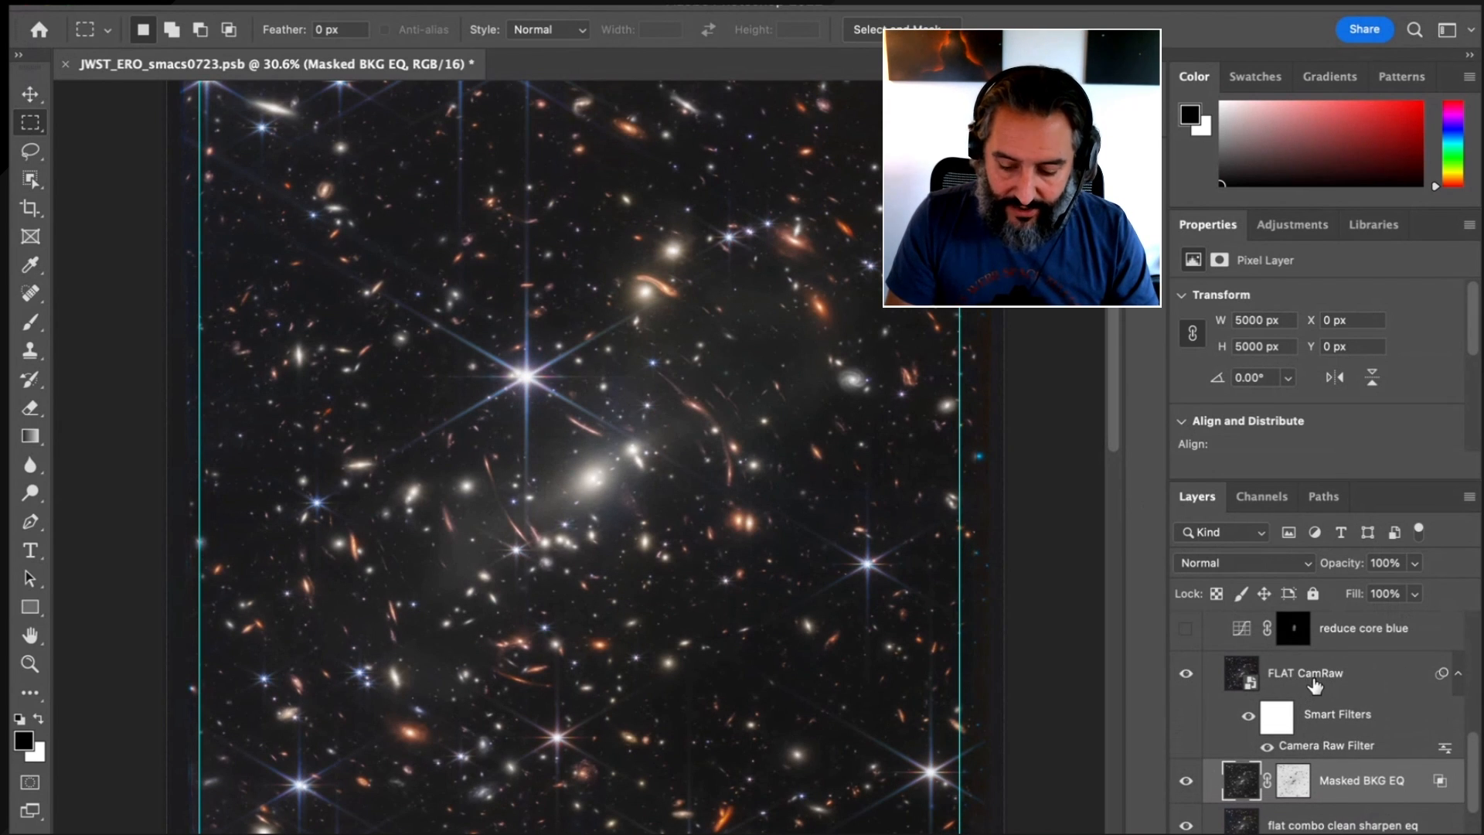
scroll(1314, 680, up, 1)
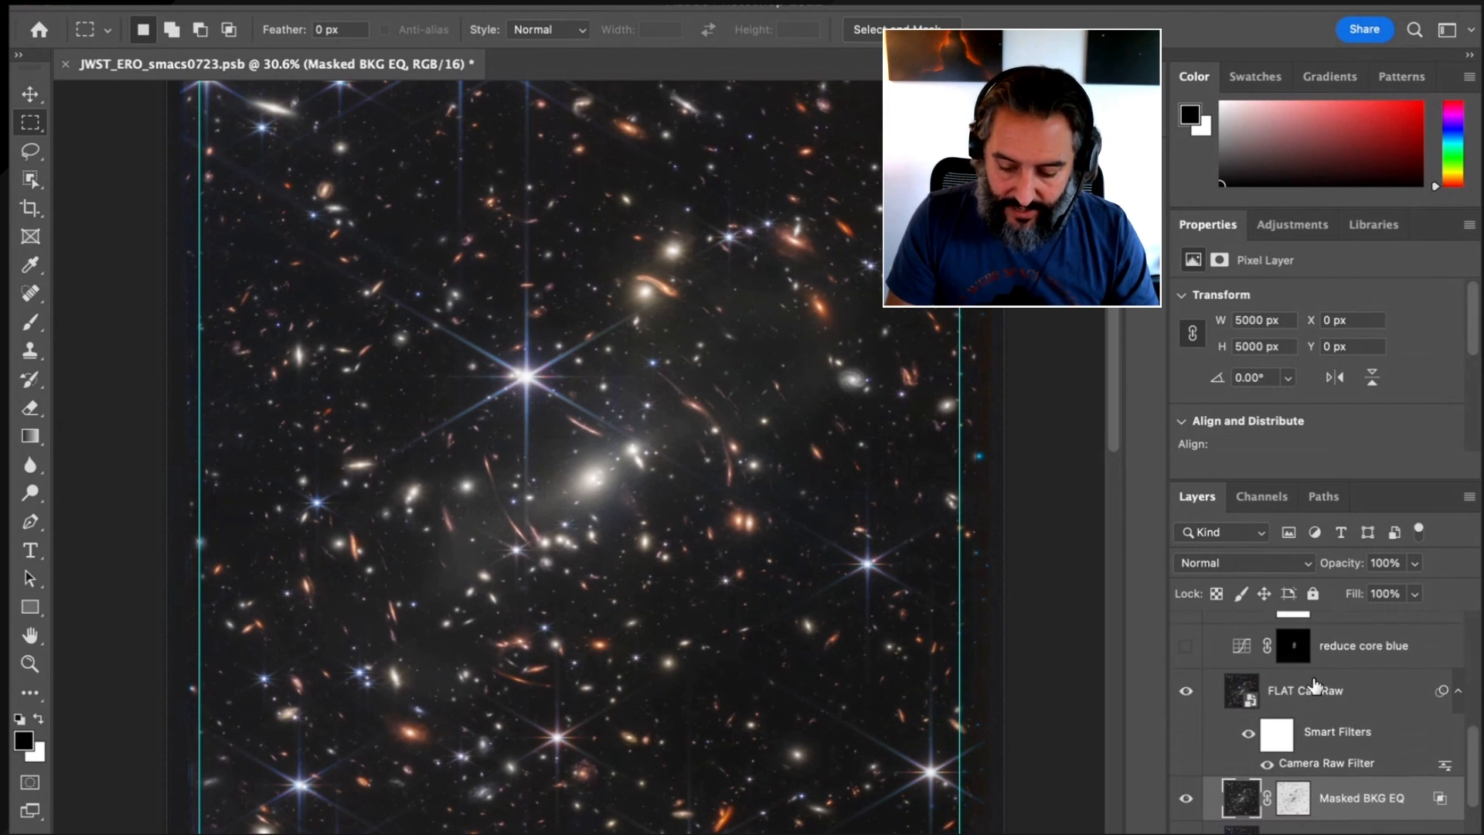
double_click(1338, 765)
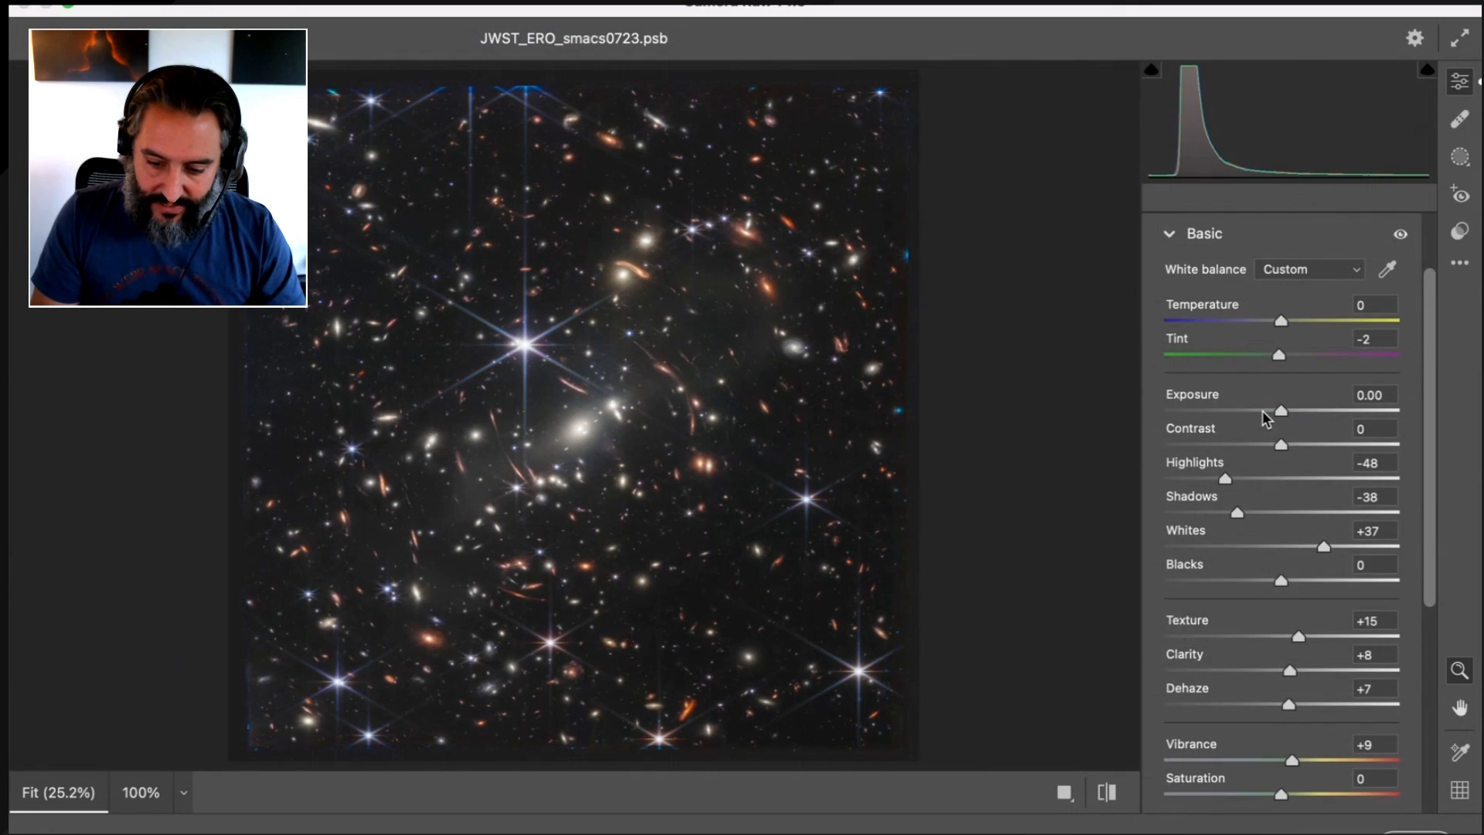
Set Highlights to -46, Shadows to -31 and Whites to +42 in the Camera Raw filter
scroll(1262, 412, down, 2)
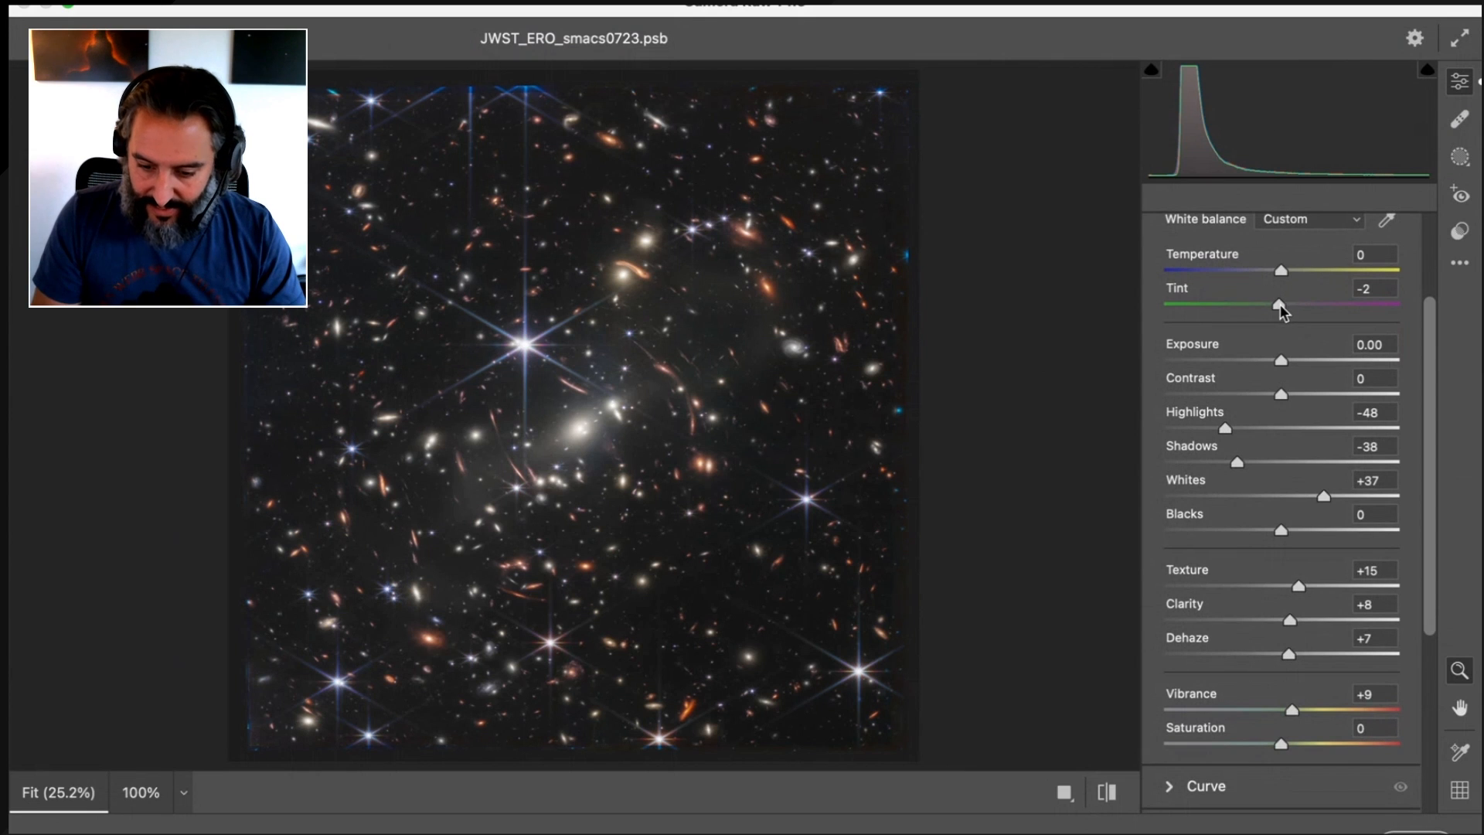
scroll(1322, 311, down, 3)
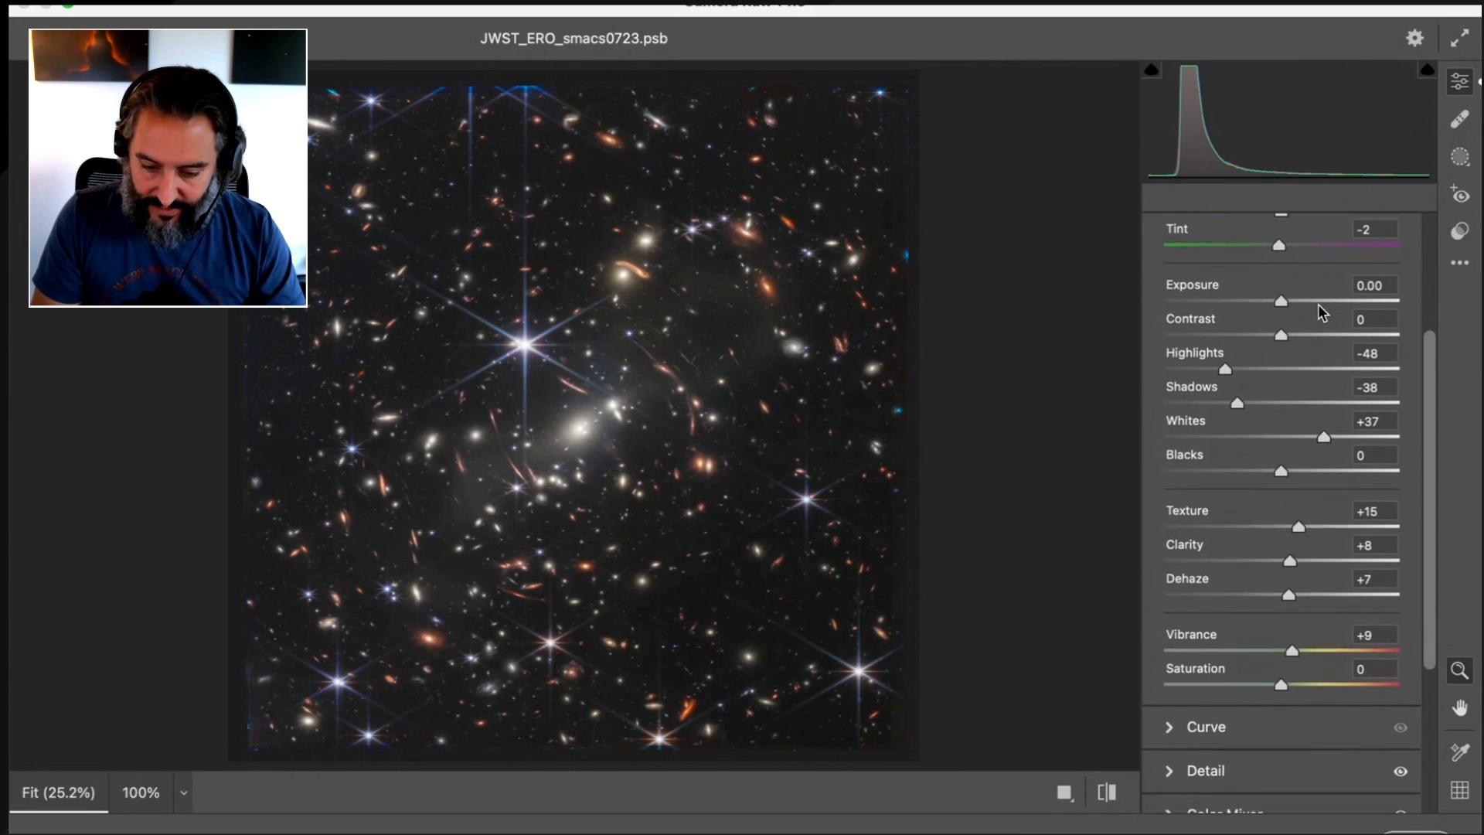
scroll(1299, 313, down, 2)
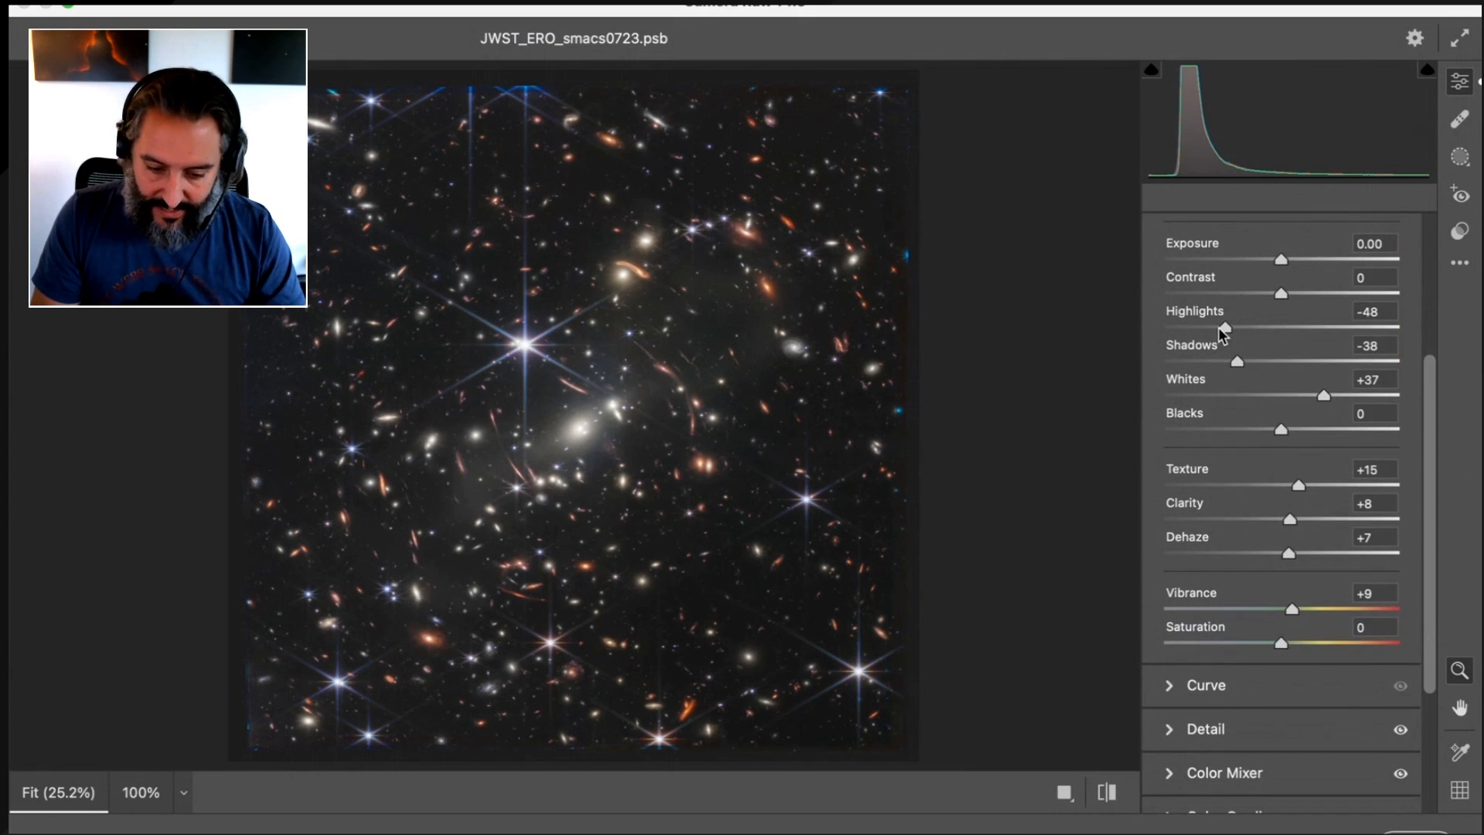
drag(1222, 332, 1245, 353)
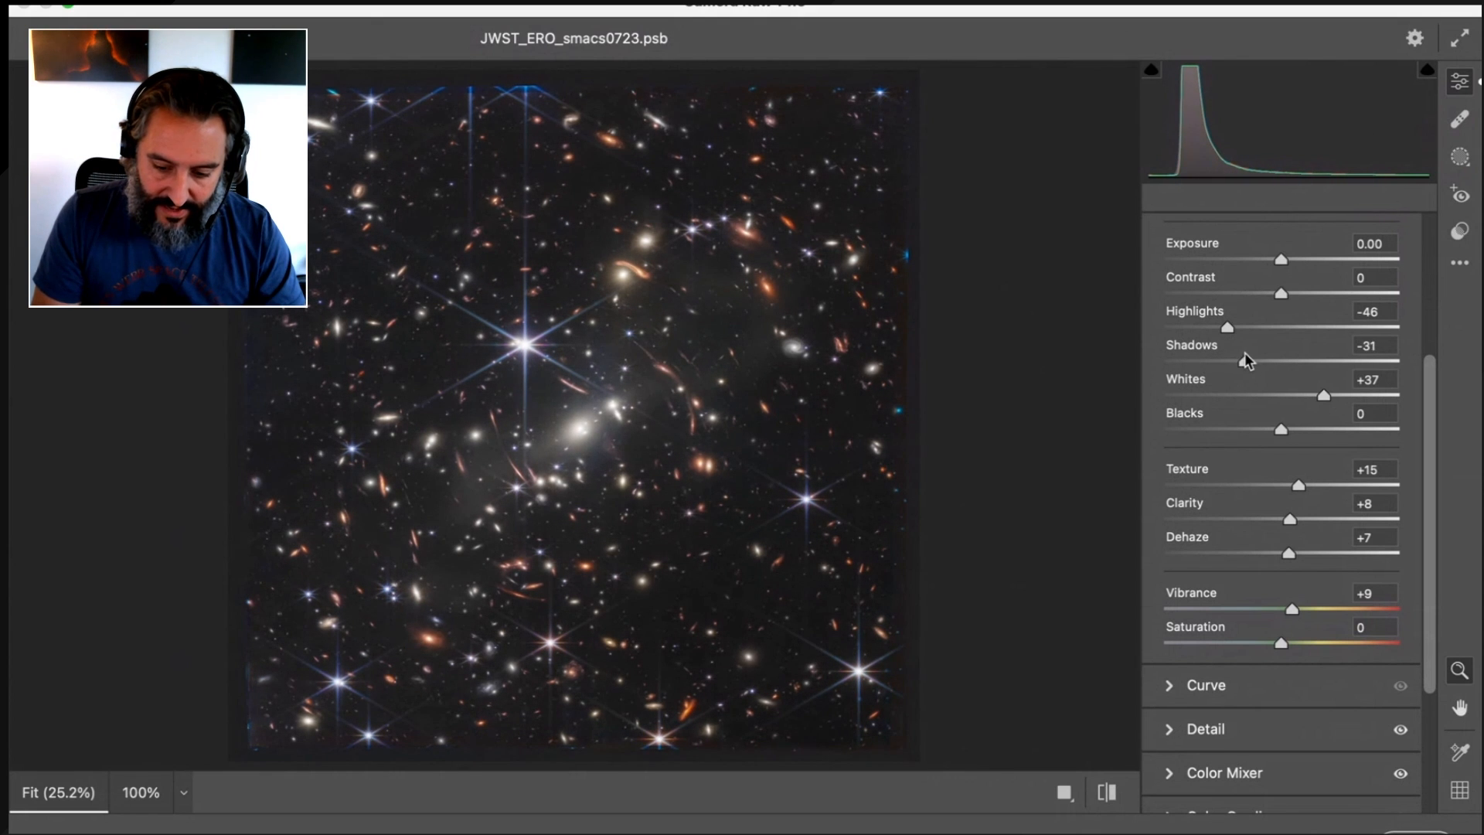
drag(1323, 396, 1327, 396)
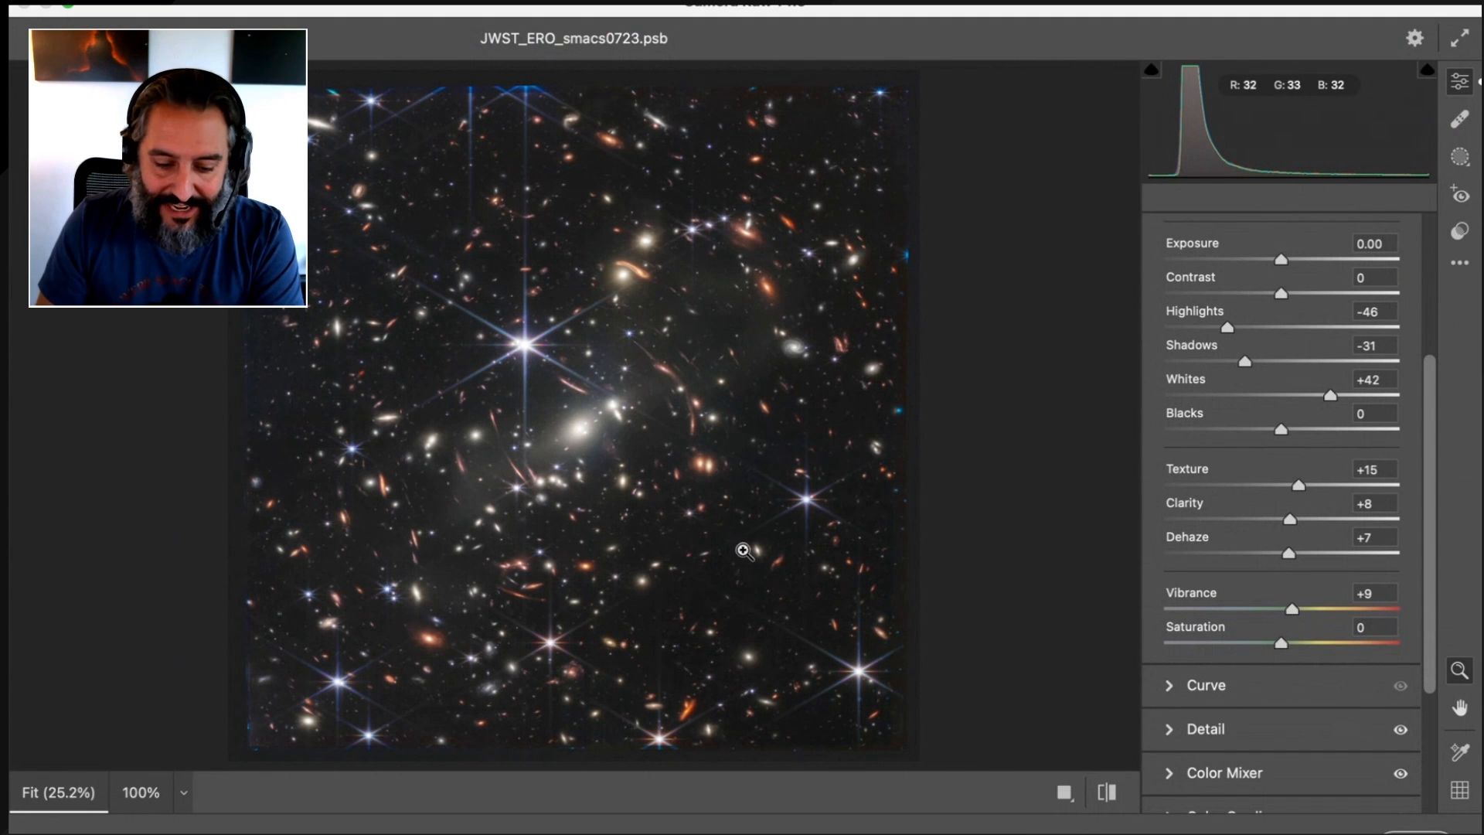
Check the galaxies at 100%, and set Texture to +13, Clarity to +9 and Dehaze to +6
click(792, 541)
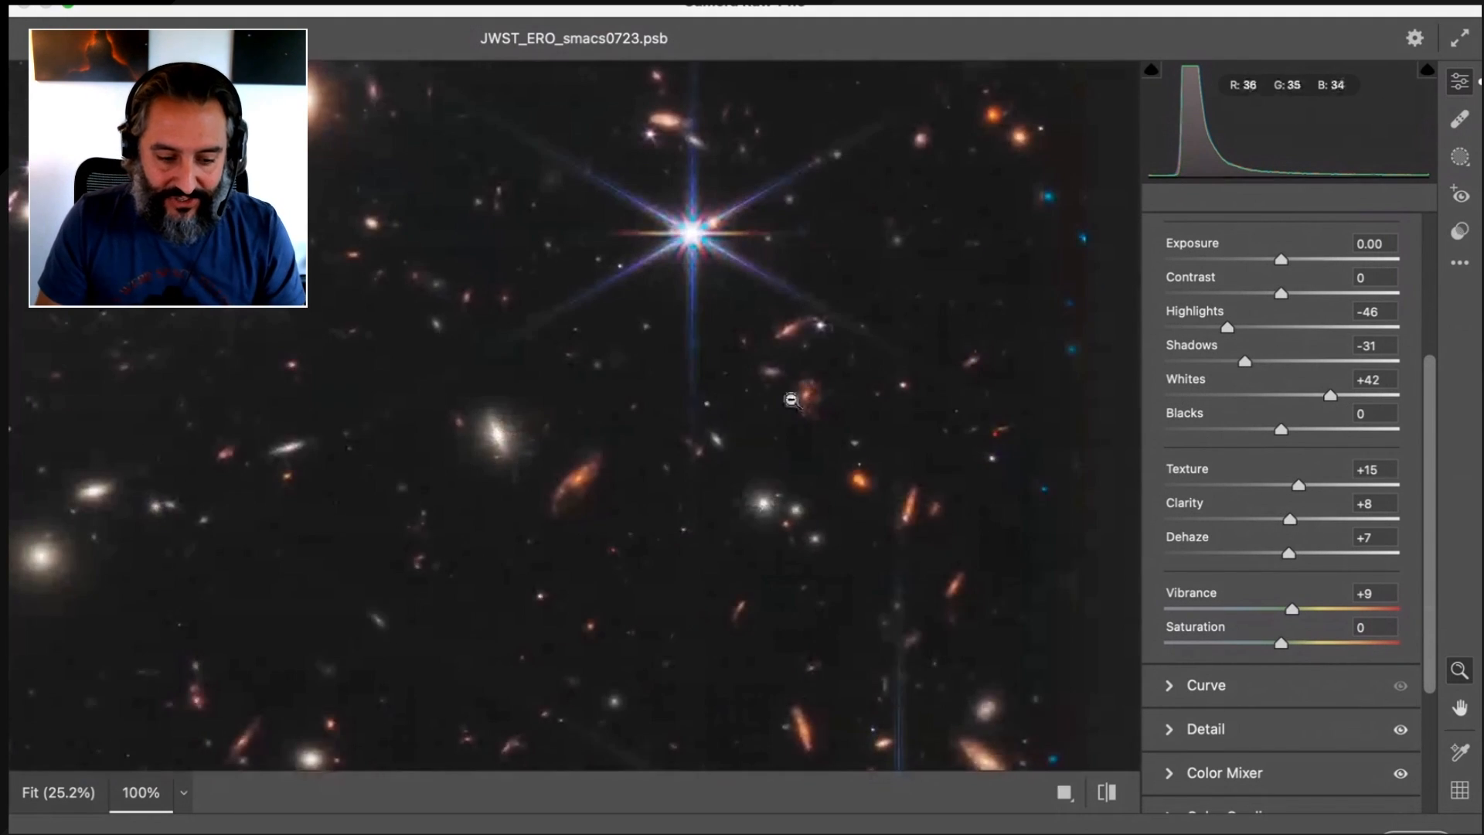
scroll(788, 397, up, 10)
scroll(789, 398, left, 10)
click(792, 399)
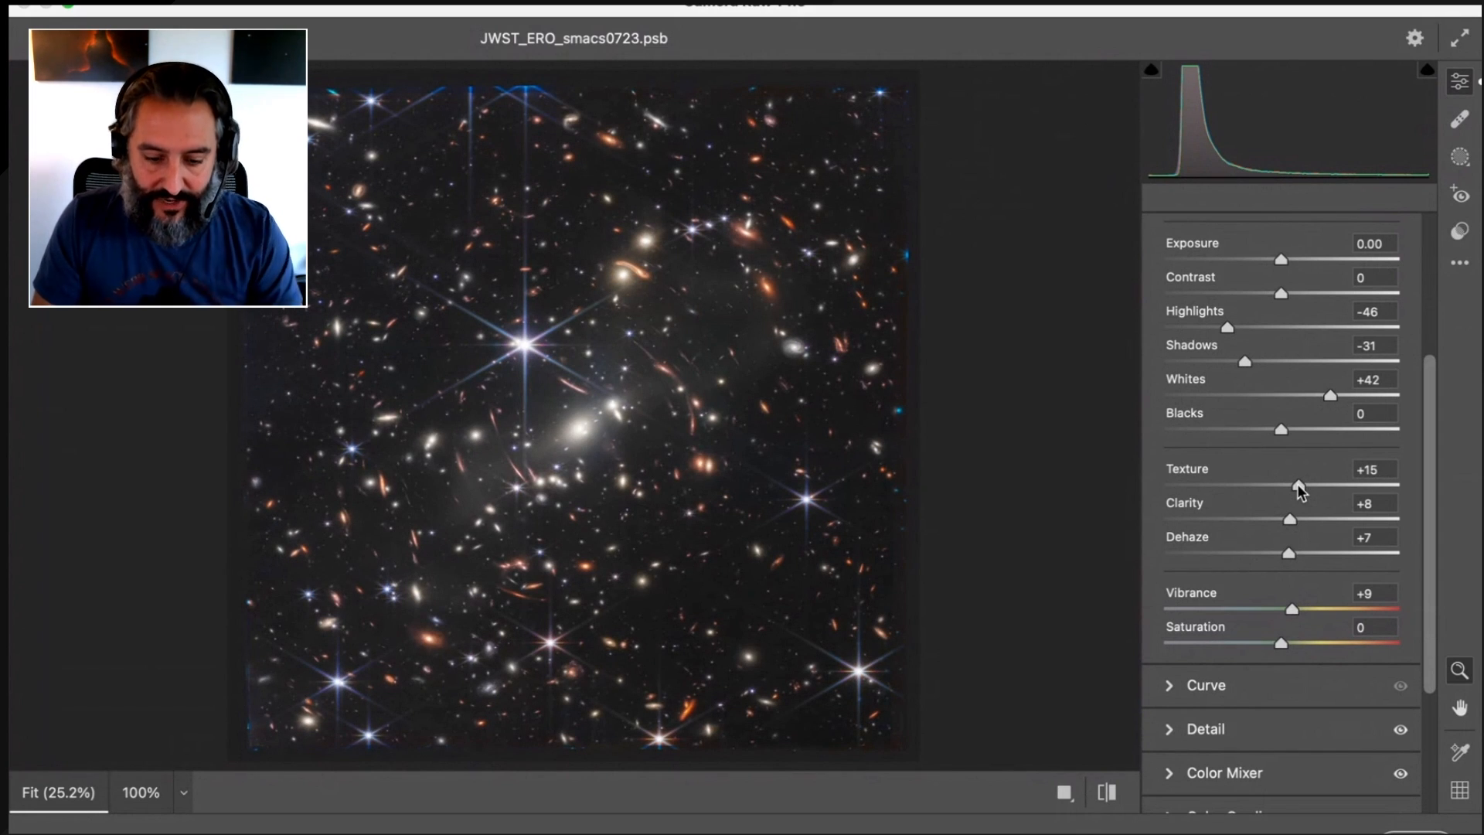
mouse_move(1297, 484)
mouse_down()
mouse_move(1395, 488)
mouse_move(1298, 490)
mouse_up()
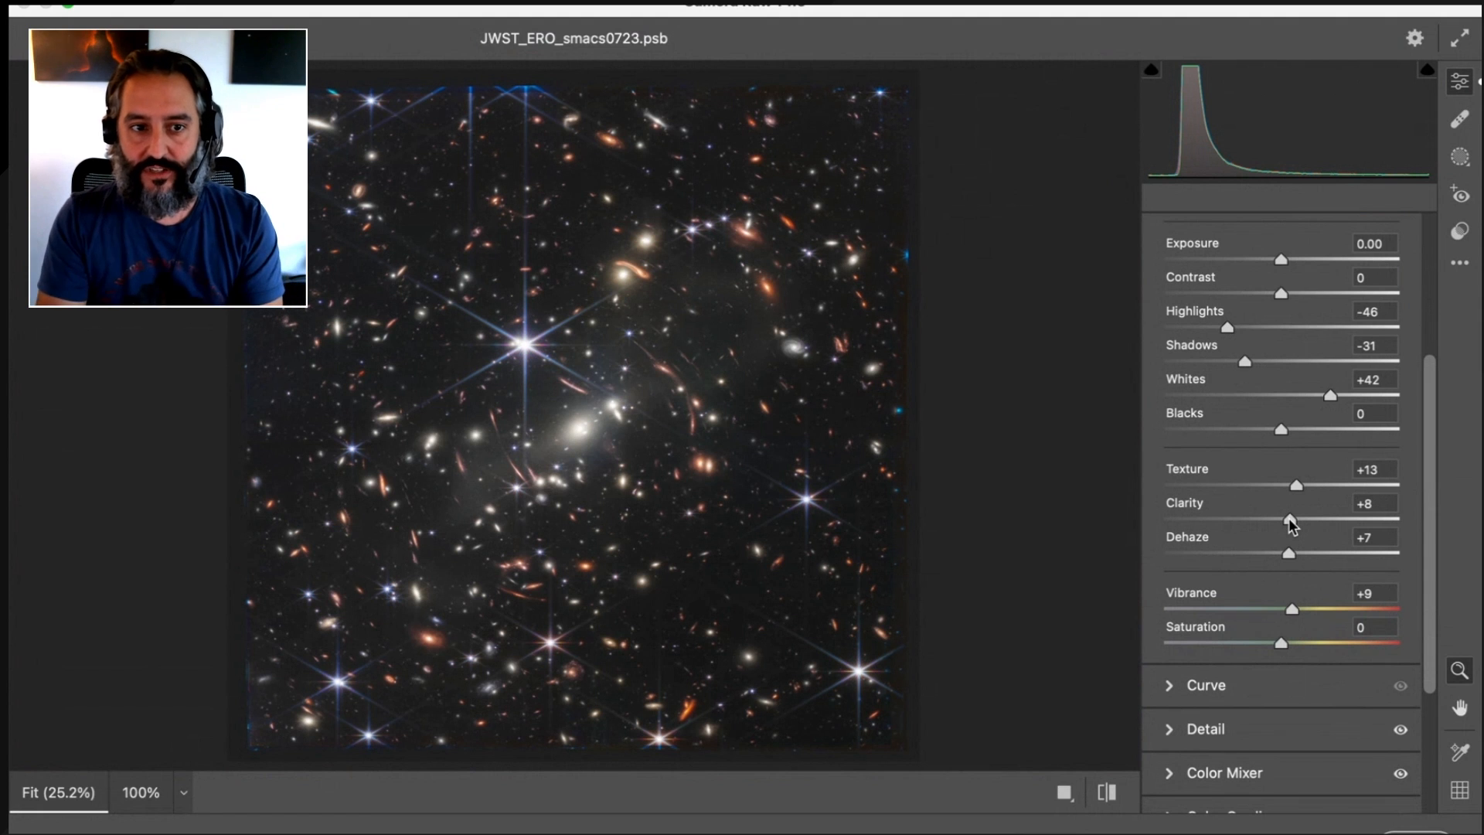
mouse_move(1291, 523)
mouse_down()
mouse_move(1414, 524)
mouse_move(1156, 521)
mouse_move(1430, 520)
mouse_move(1119, 516)
mouse_move(1319, 496)
mouse_move(1294, 530)
mouse_up()
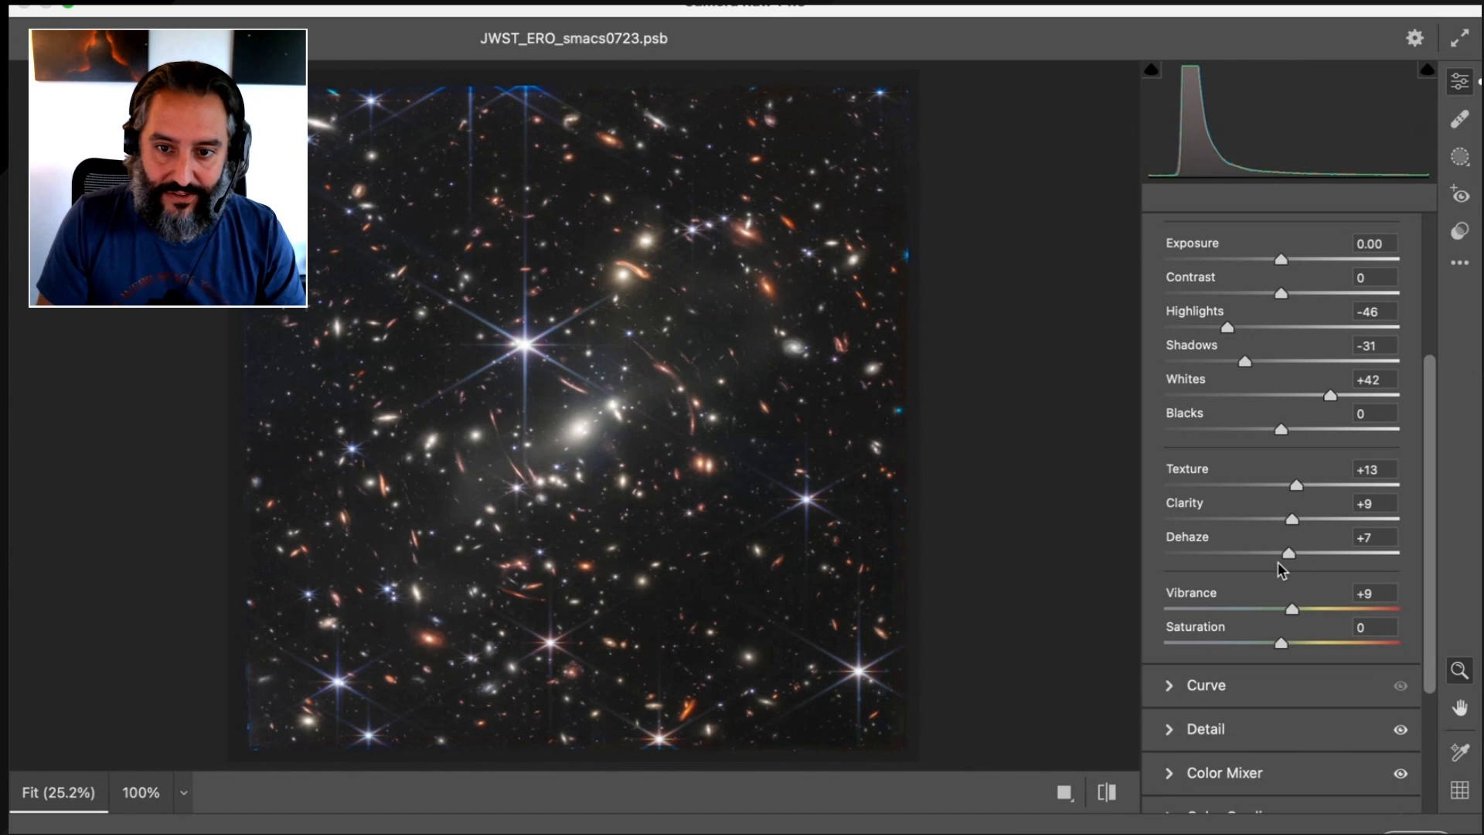
mouse_move(1291, 552)
mouse_down()
mouse_move(1404, 550)
mouse_move(1209, 558)
mouse_move(1391, 559)
mouse_move(1293, 575)
mouse_up()
Expand the Detail settings and magnify a dark background area between the galaxies to 300%
scroll(1298, 558, down, 5)
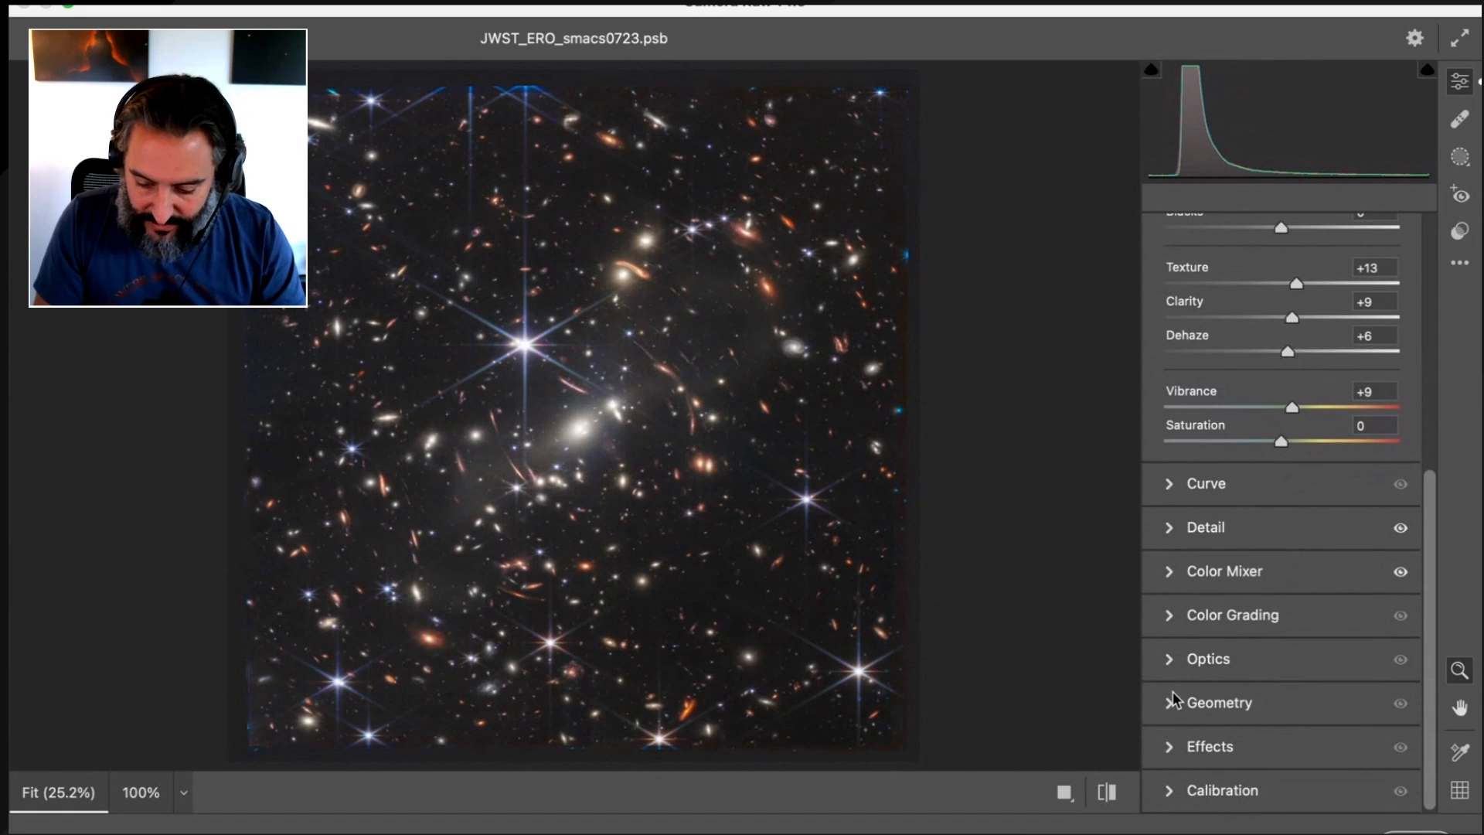
click(1172, 528)
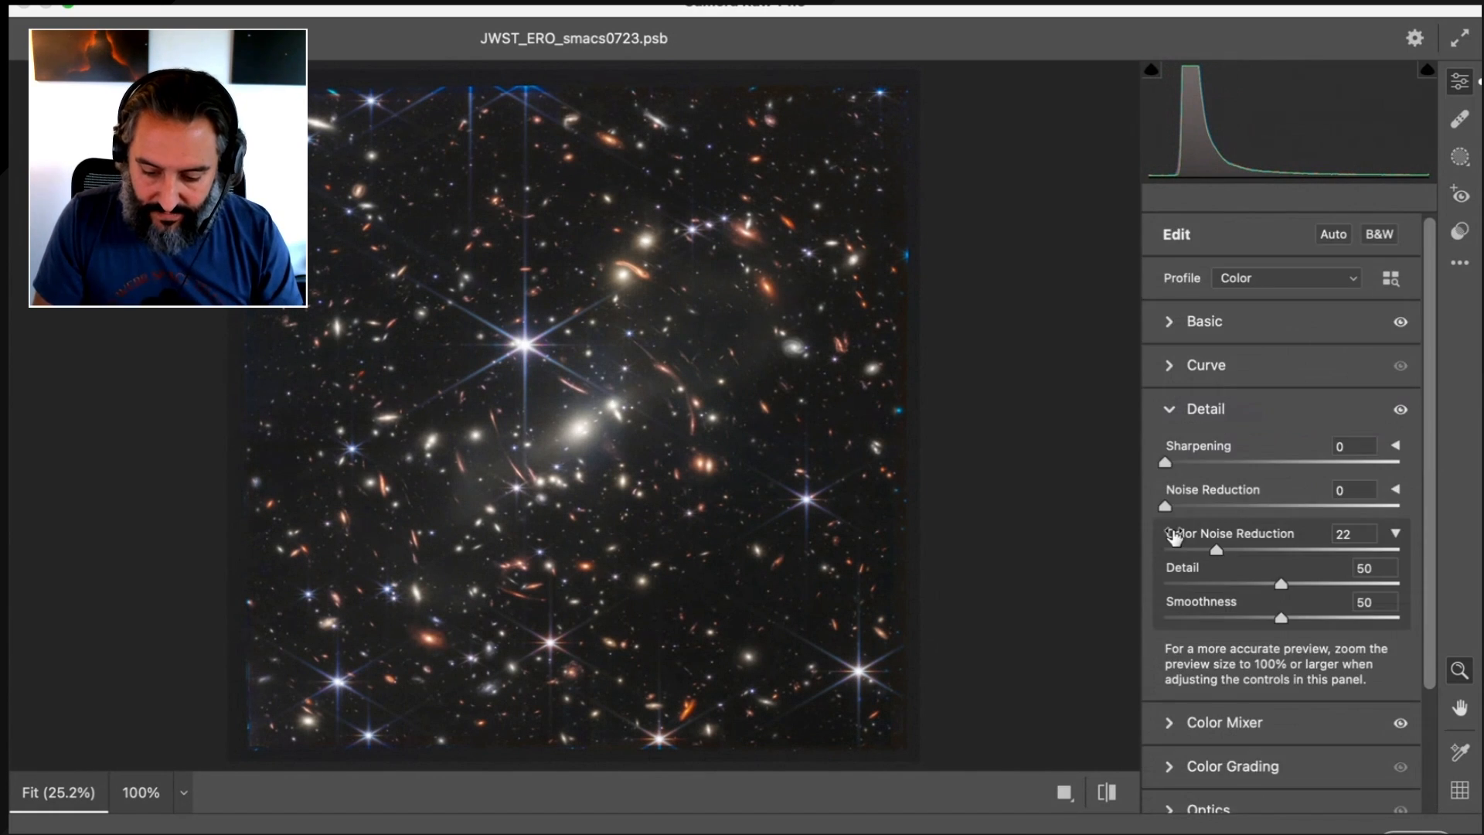
scroll(1305, 550, down, 2)
scroll(1304, 550, down, 1)
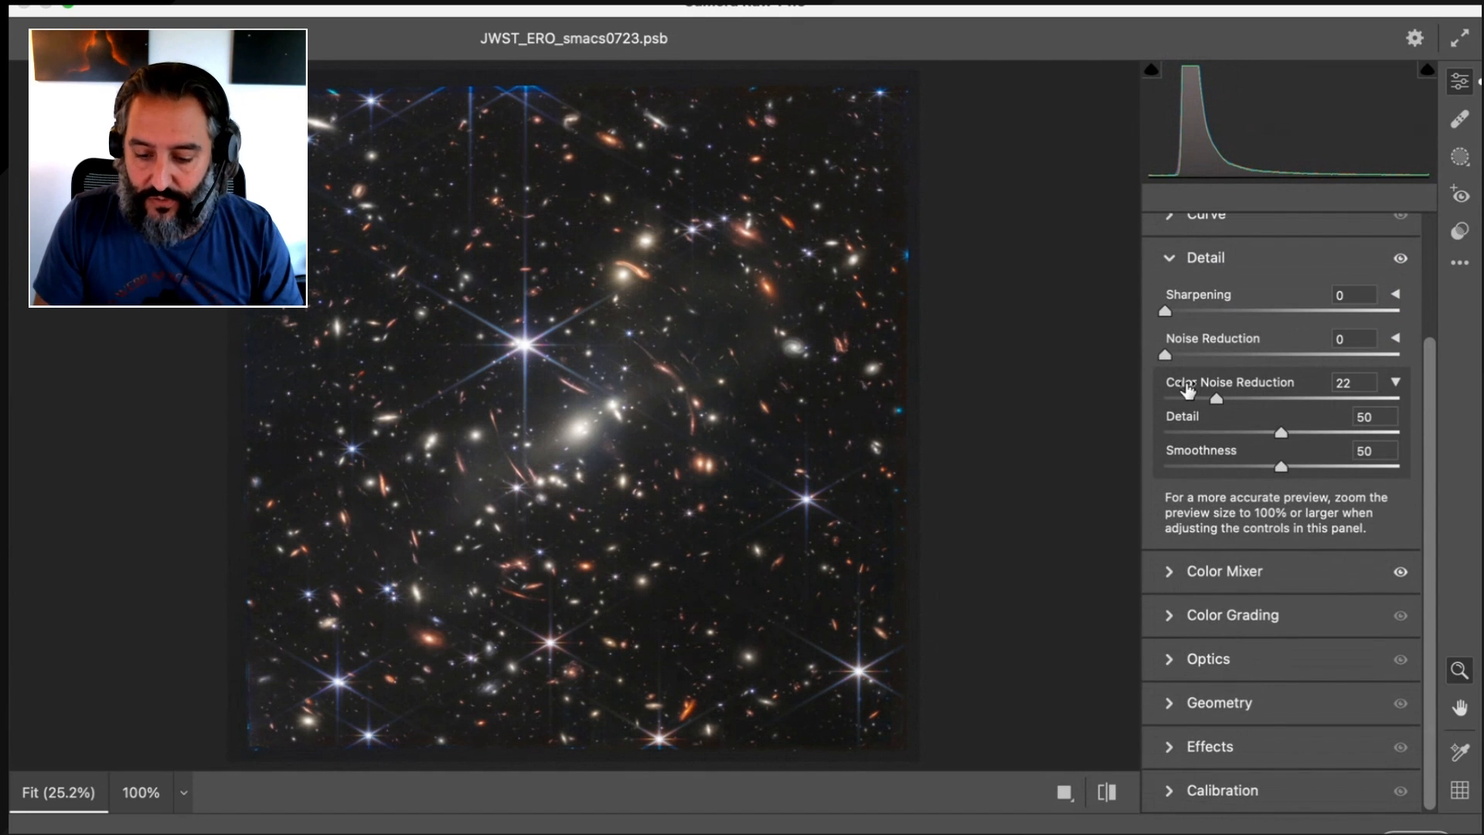
click(708, 597)
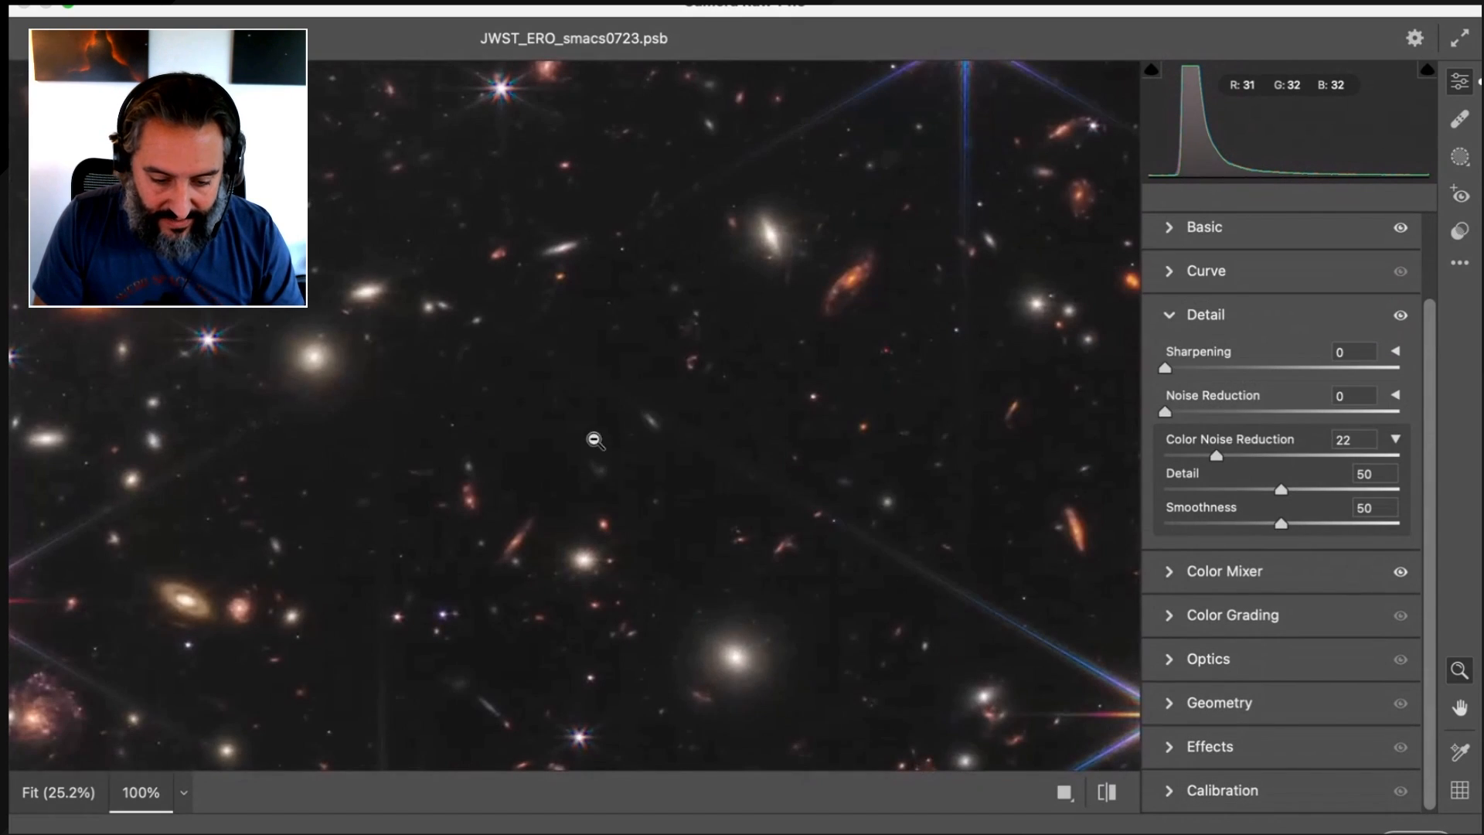
click(183, 792)
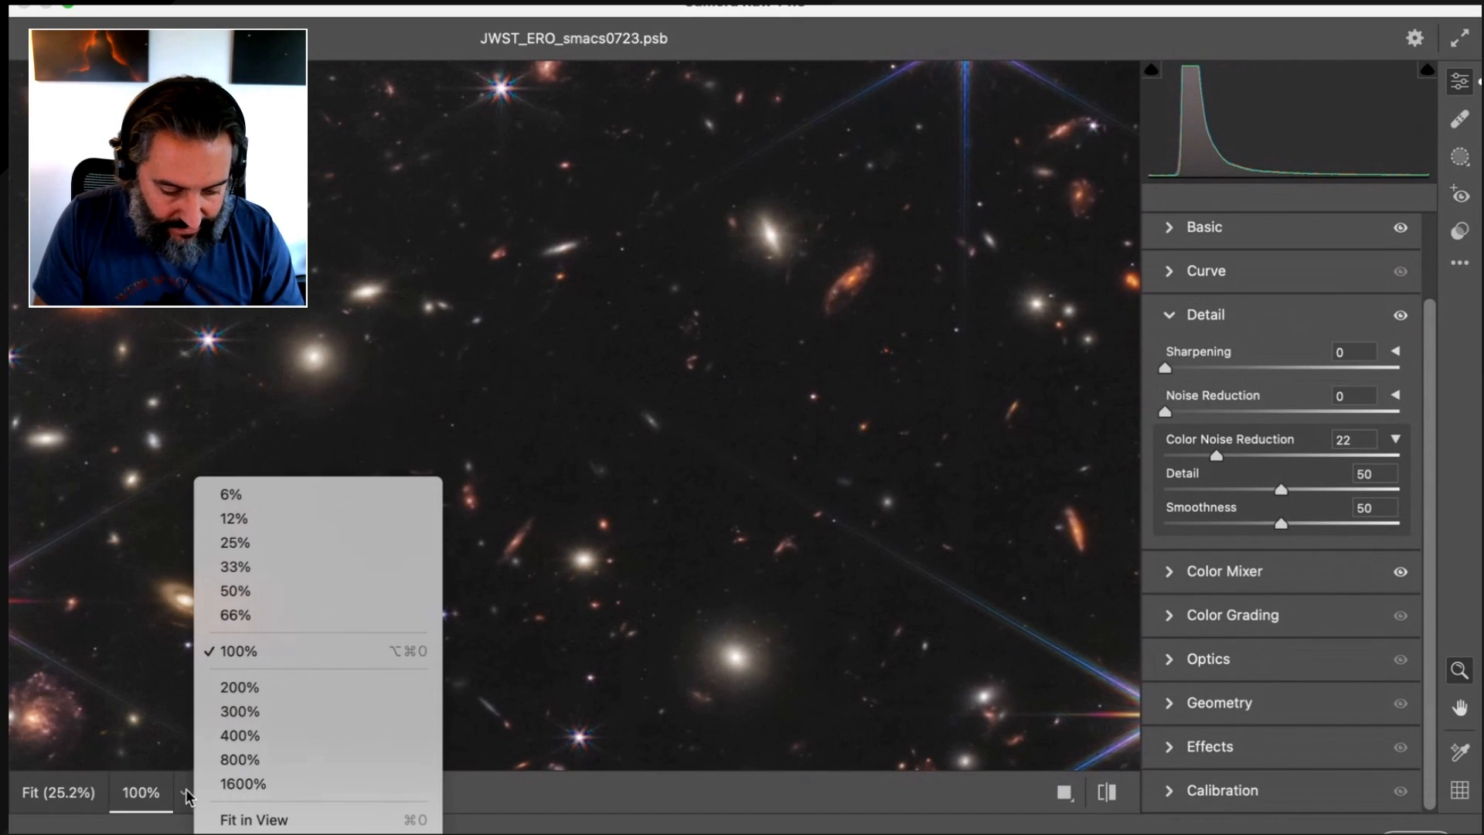
click(254, 717)
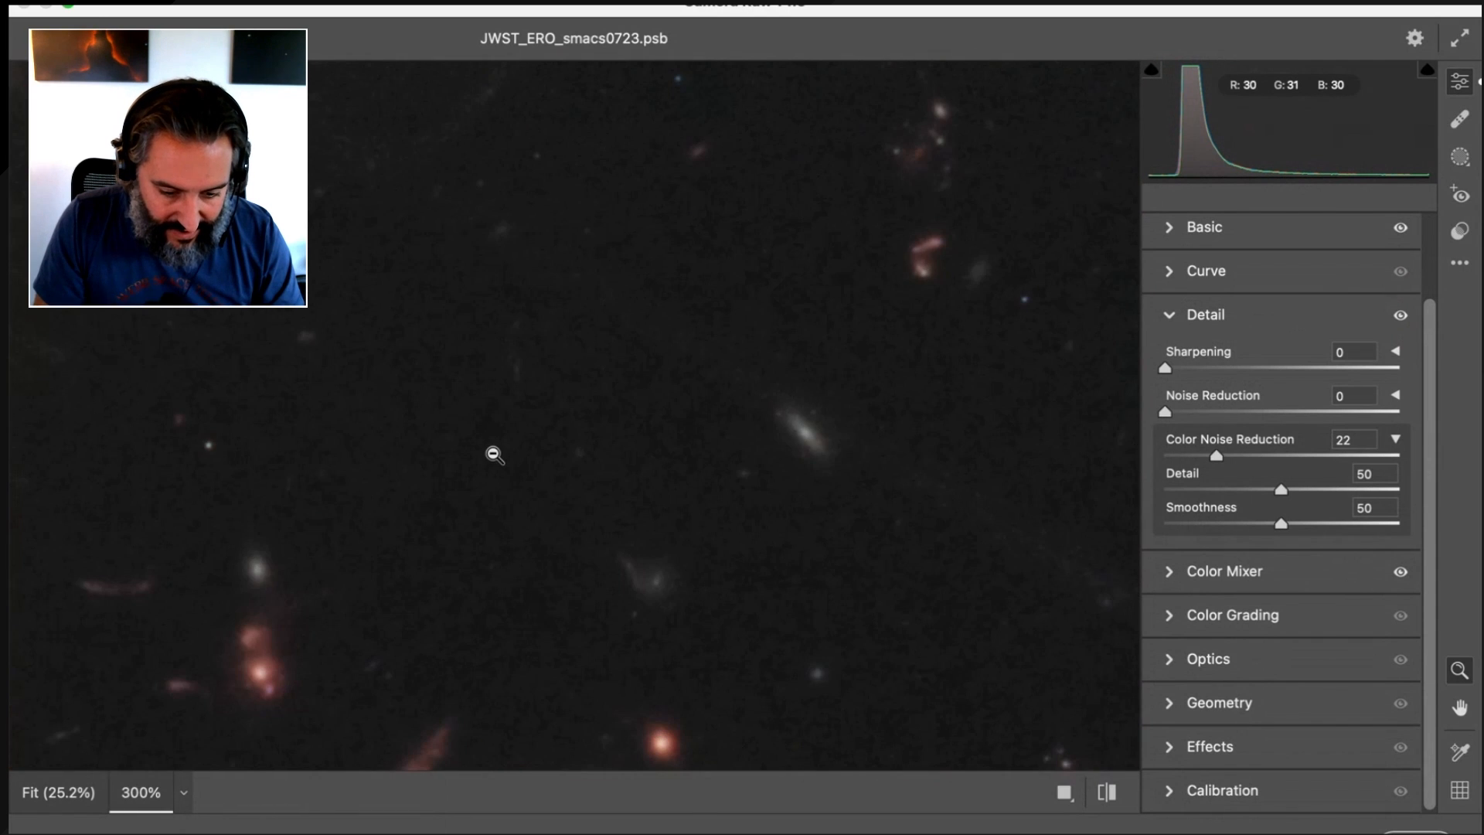
Try Color Noise Reduction at 42 and 0 on the magnified background, and set it to 35
scroll(493, 454, up, 8)
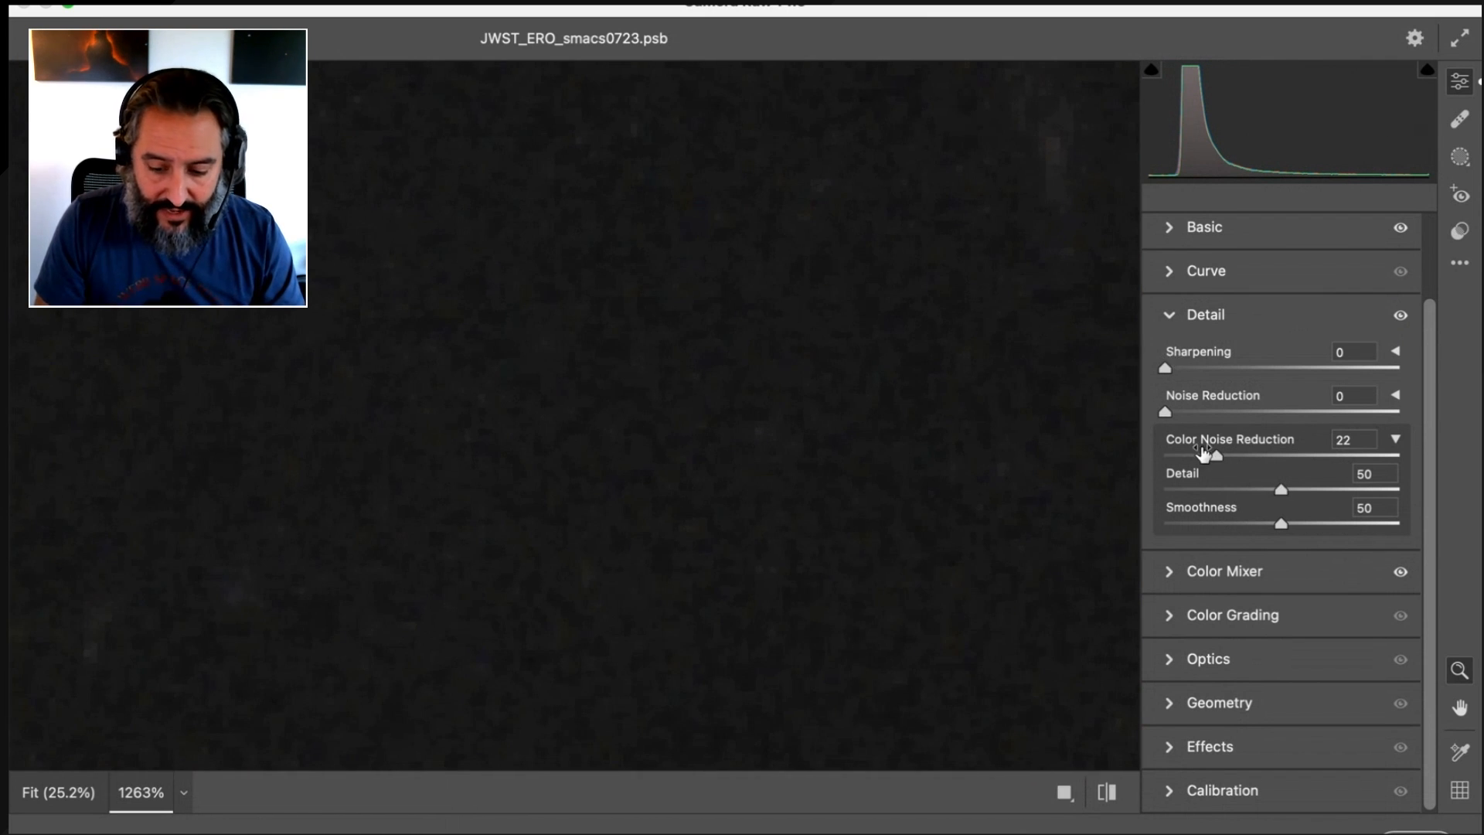
scroll(865, 580, down, 5)
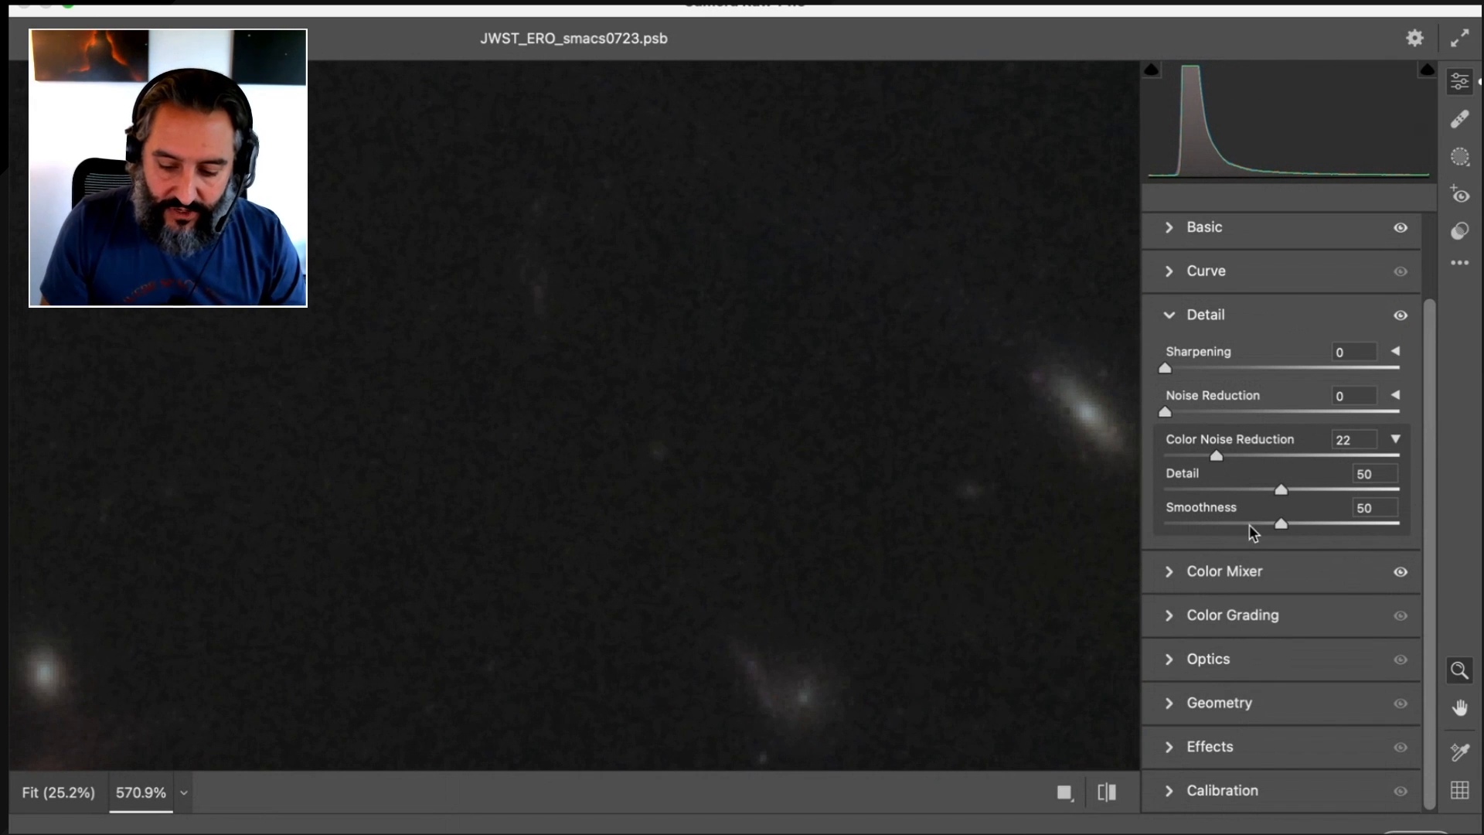
drag(1218, 456, 1363, 507)
drag(1178, 475, 1263, 479)
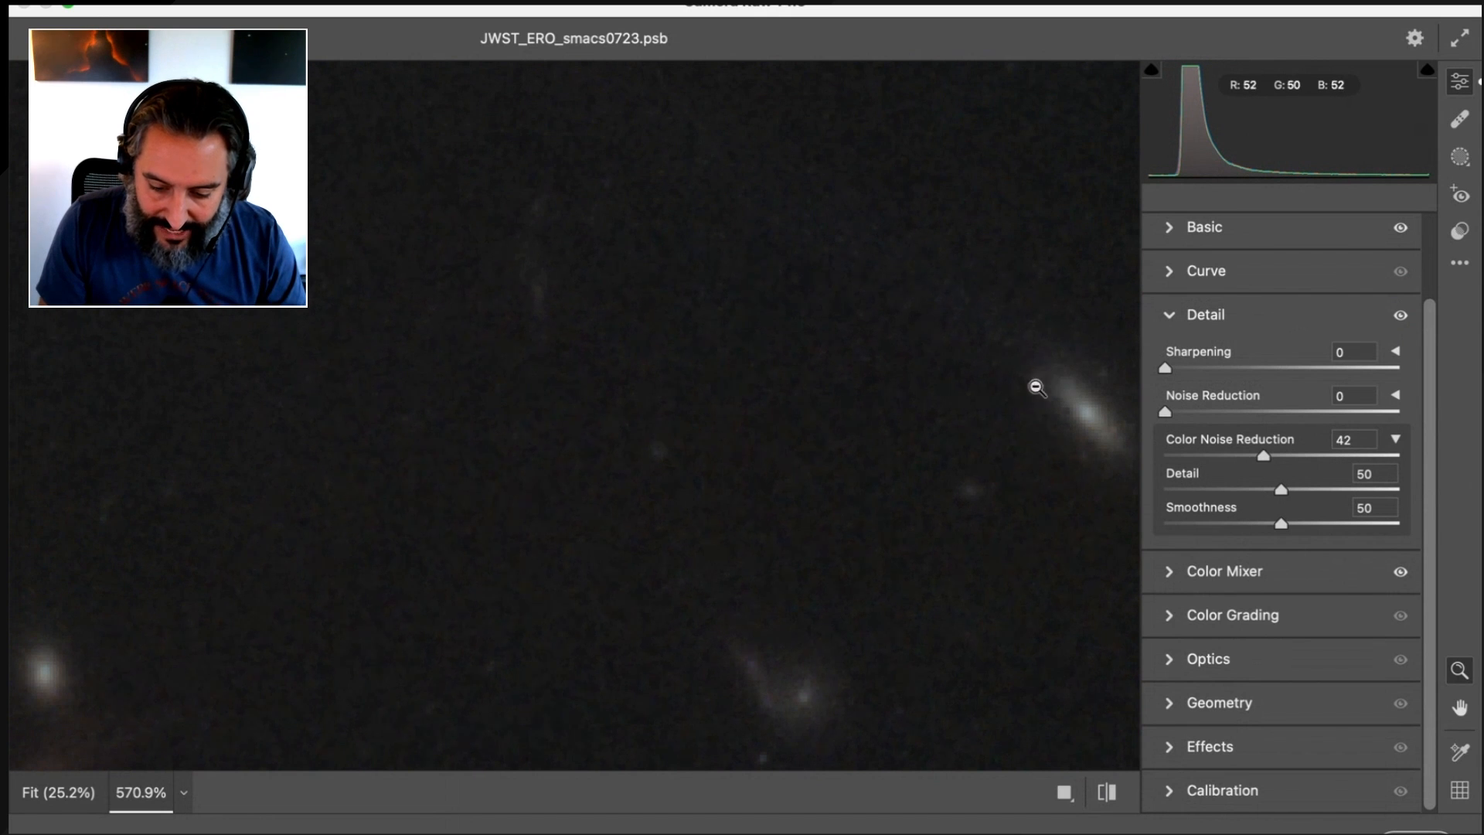
drag(1259, 454, 1106, 456)
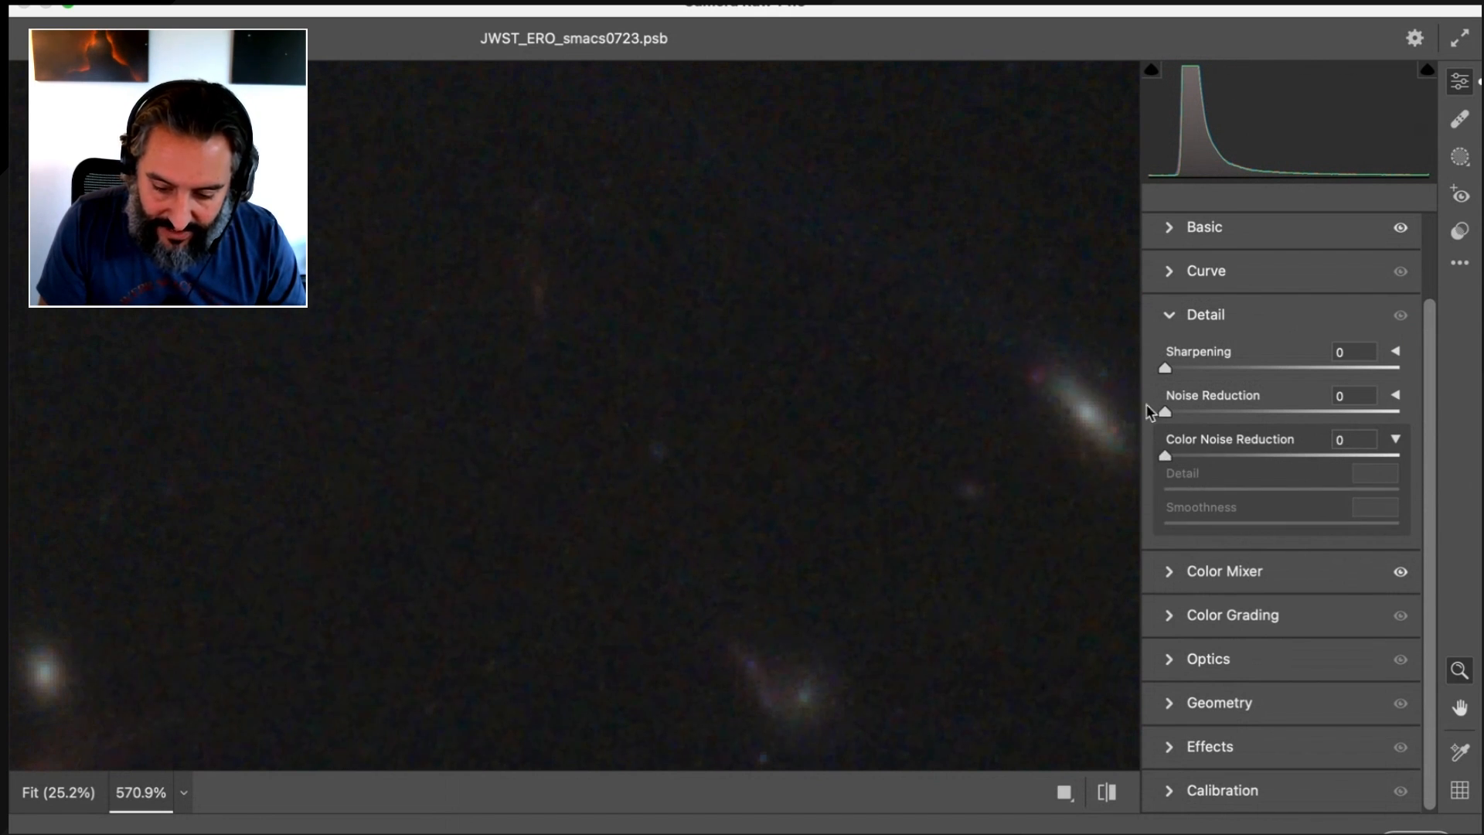
drag(1165, 455, 1247, 457)
drag(821, 473, 541, 527)
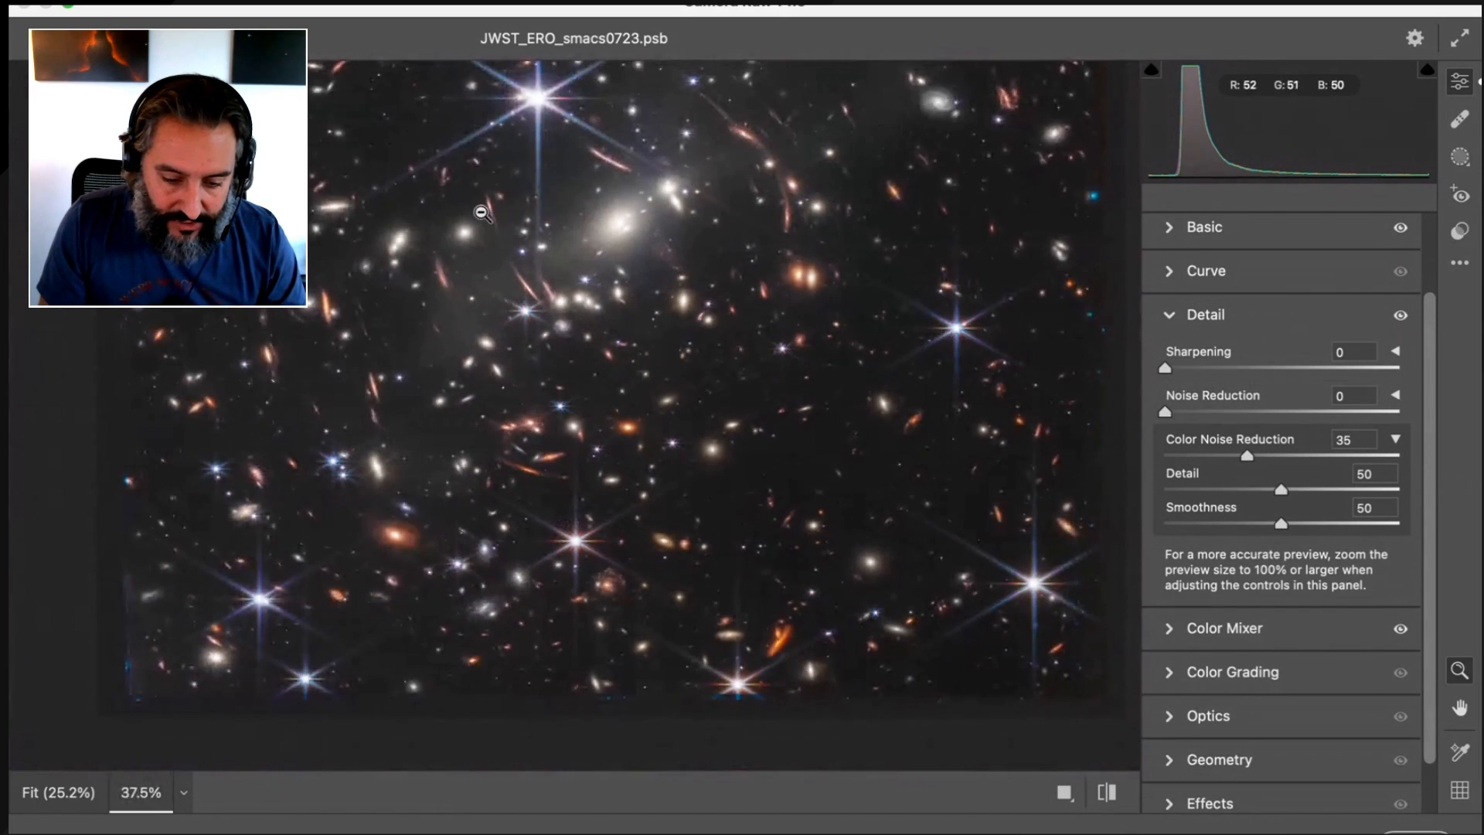
Select the reduce core blue curves layer and turn it on
scroll(479, 220, up, 5)
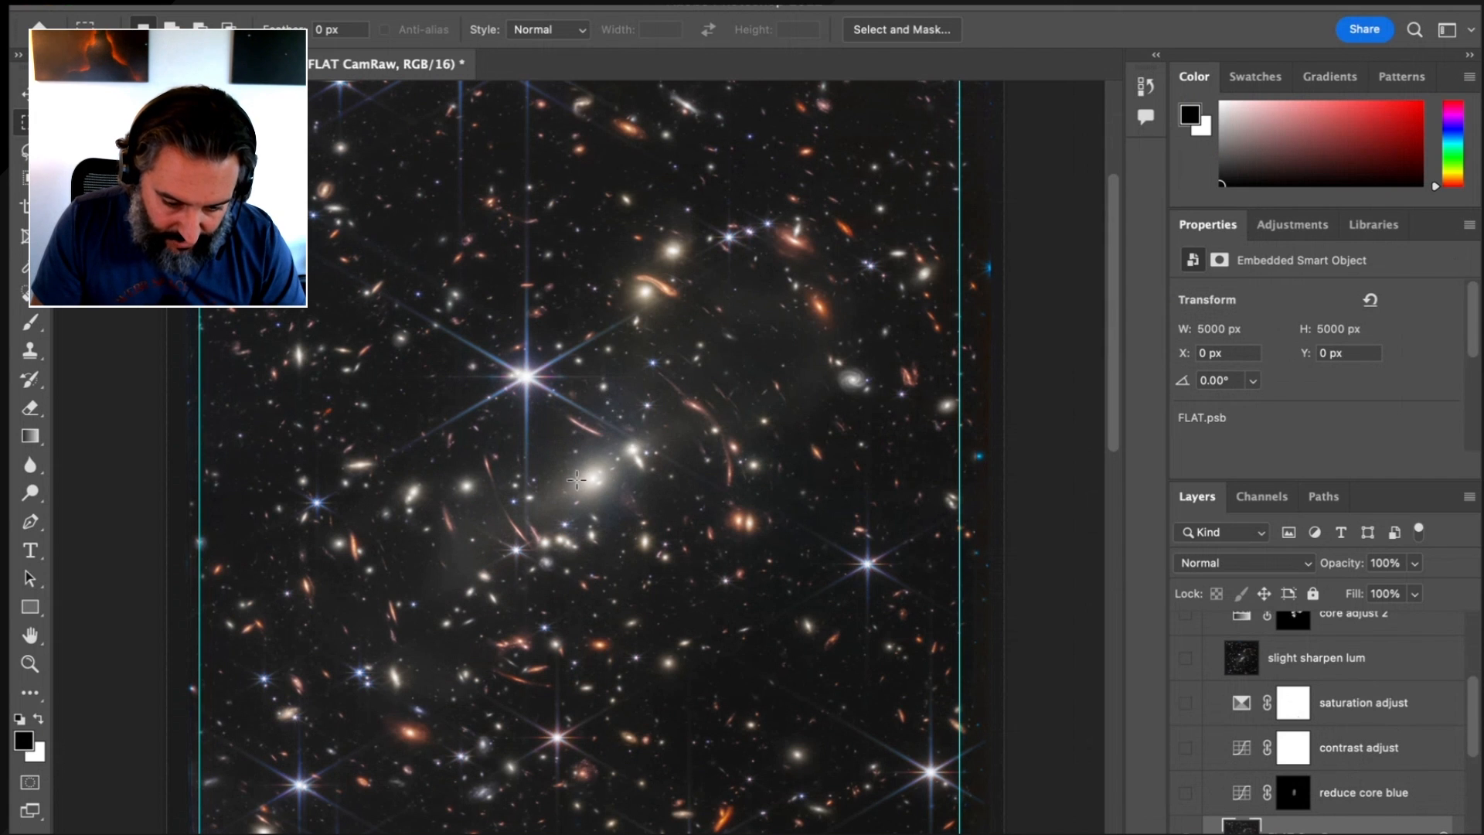
click(1378, 796)
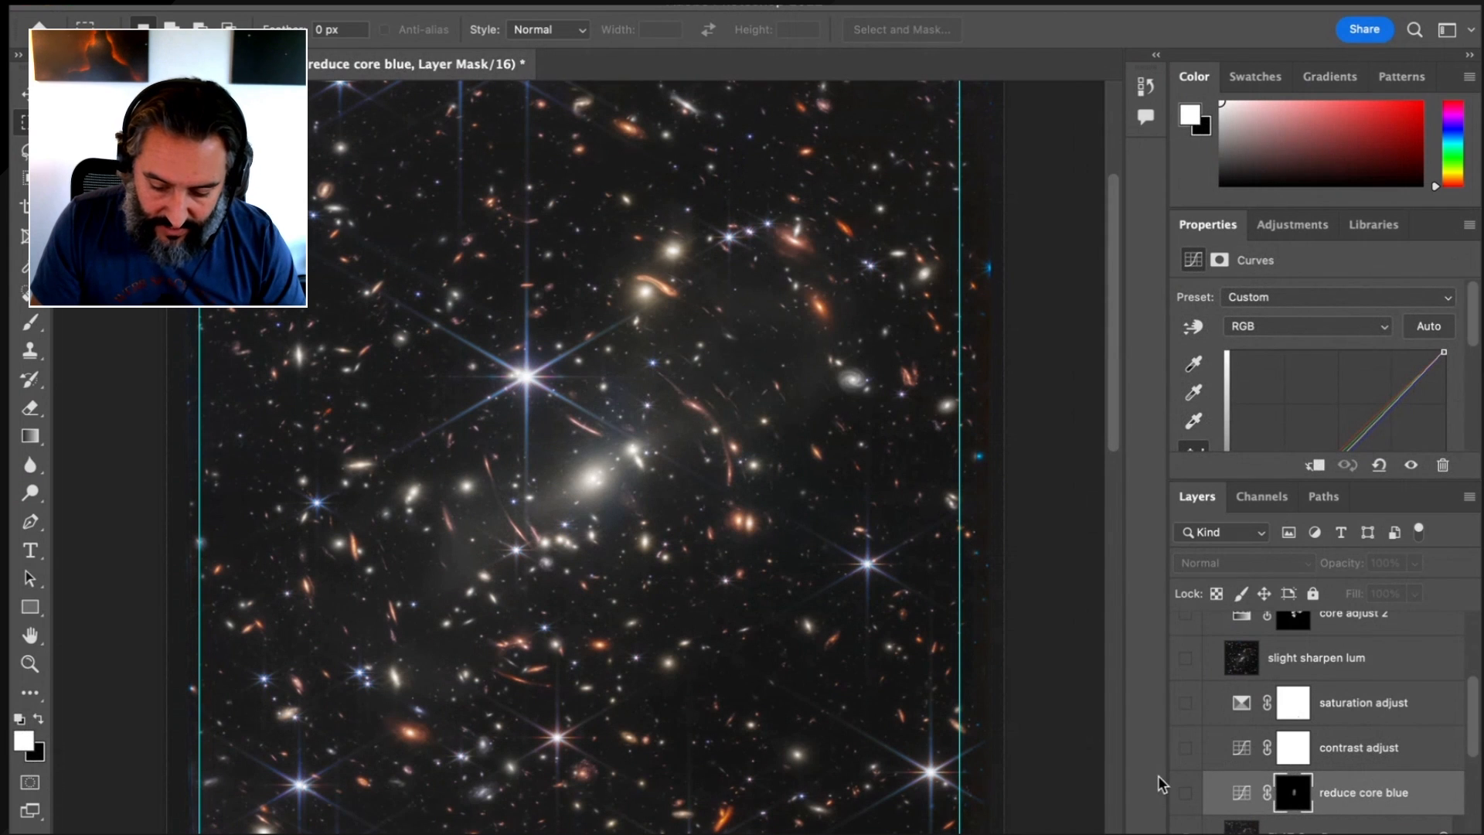
click(1185, 794)
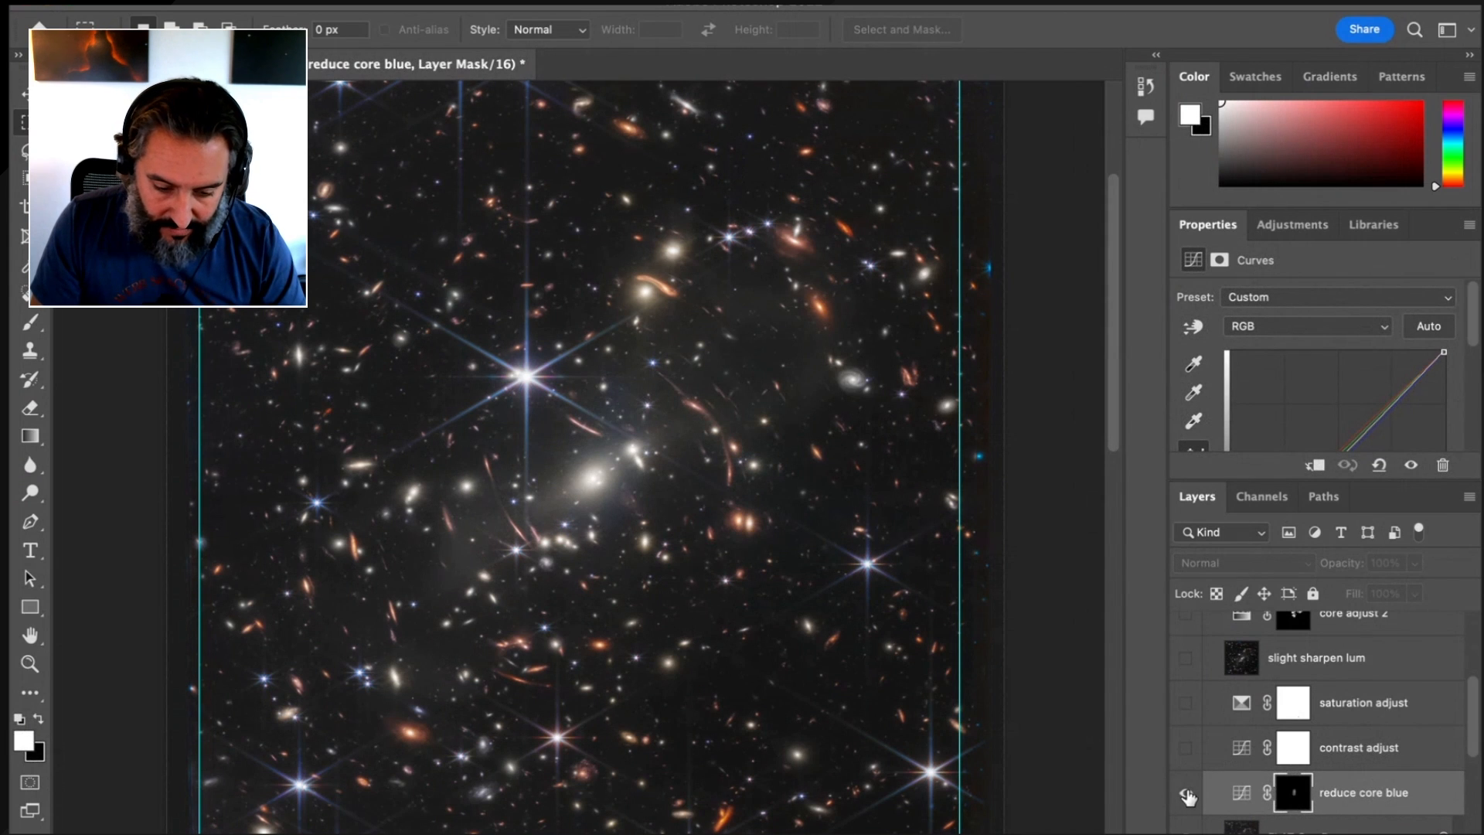
Select the contrast adjust layer and look over the whole shape of its RGB curve
click(1383, 759)
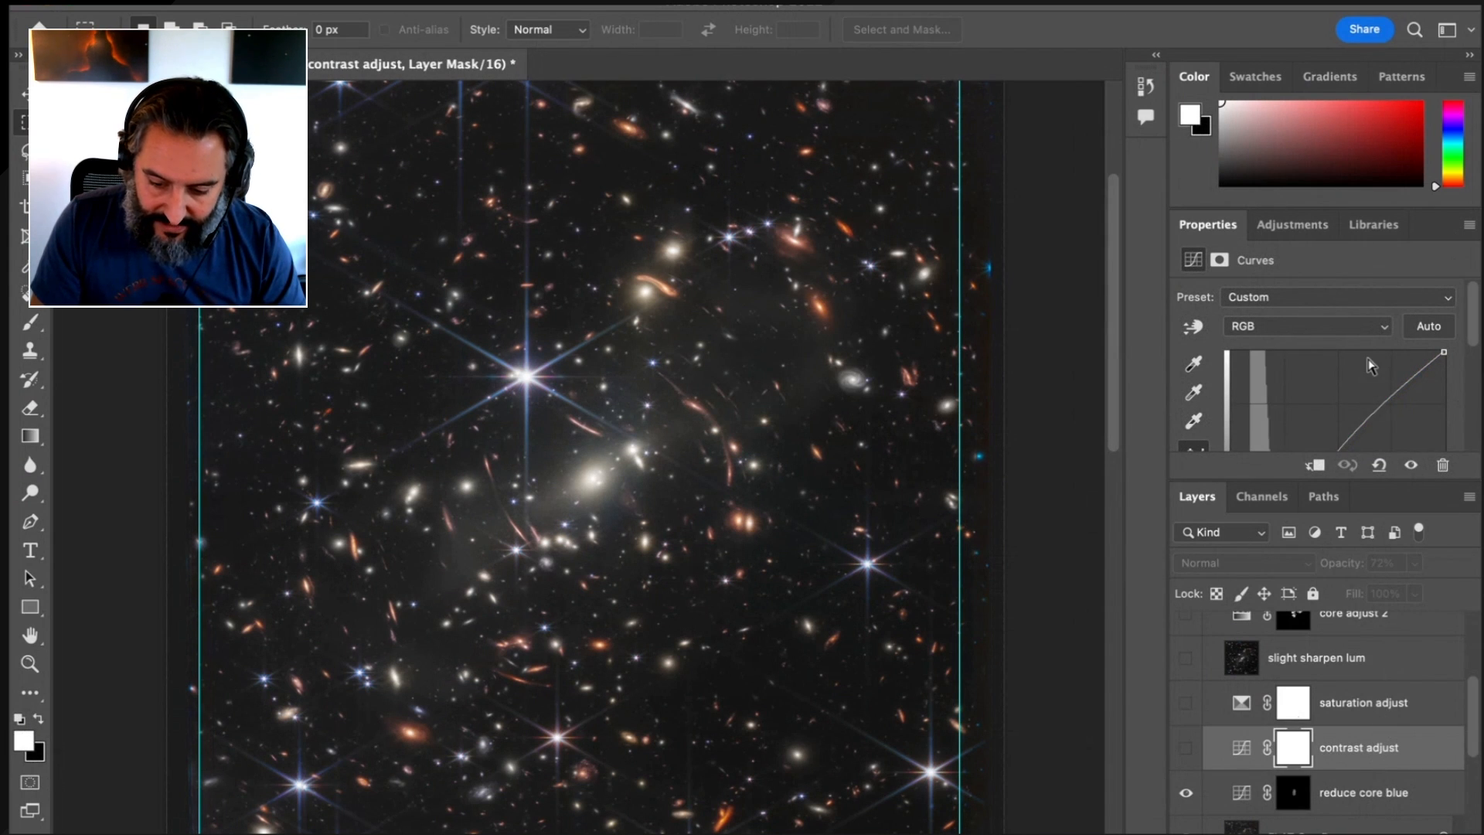
scroll(1369, 366, down, 3)
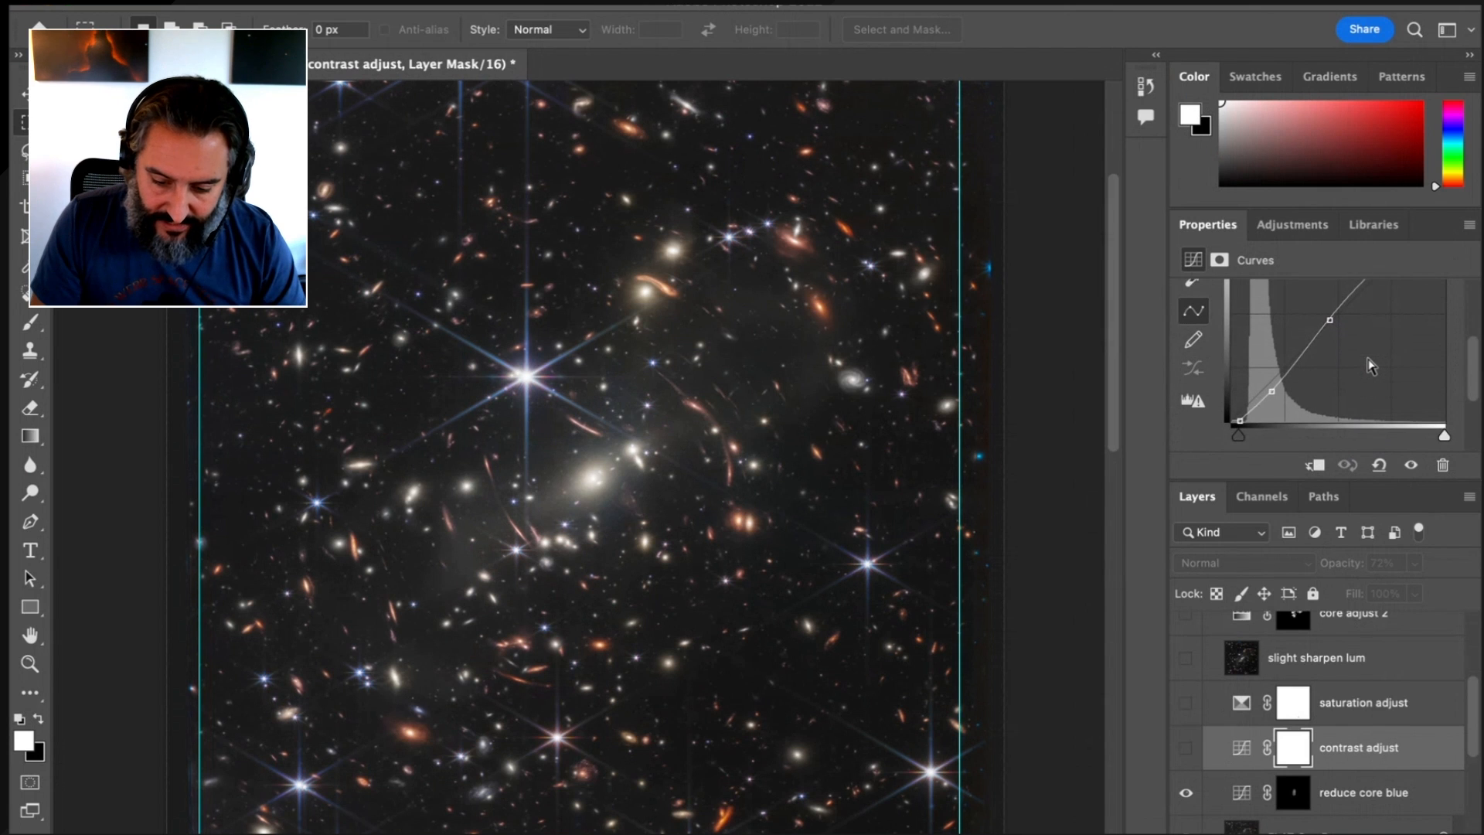
scroll(1370, 367, up, 1)
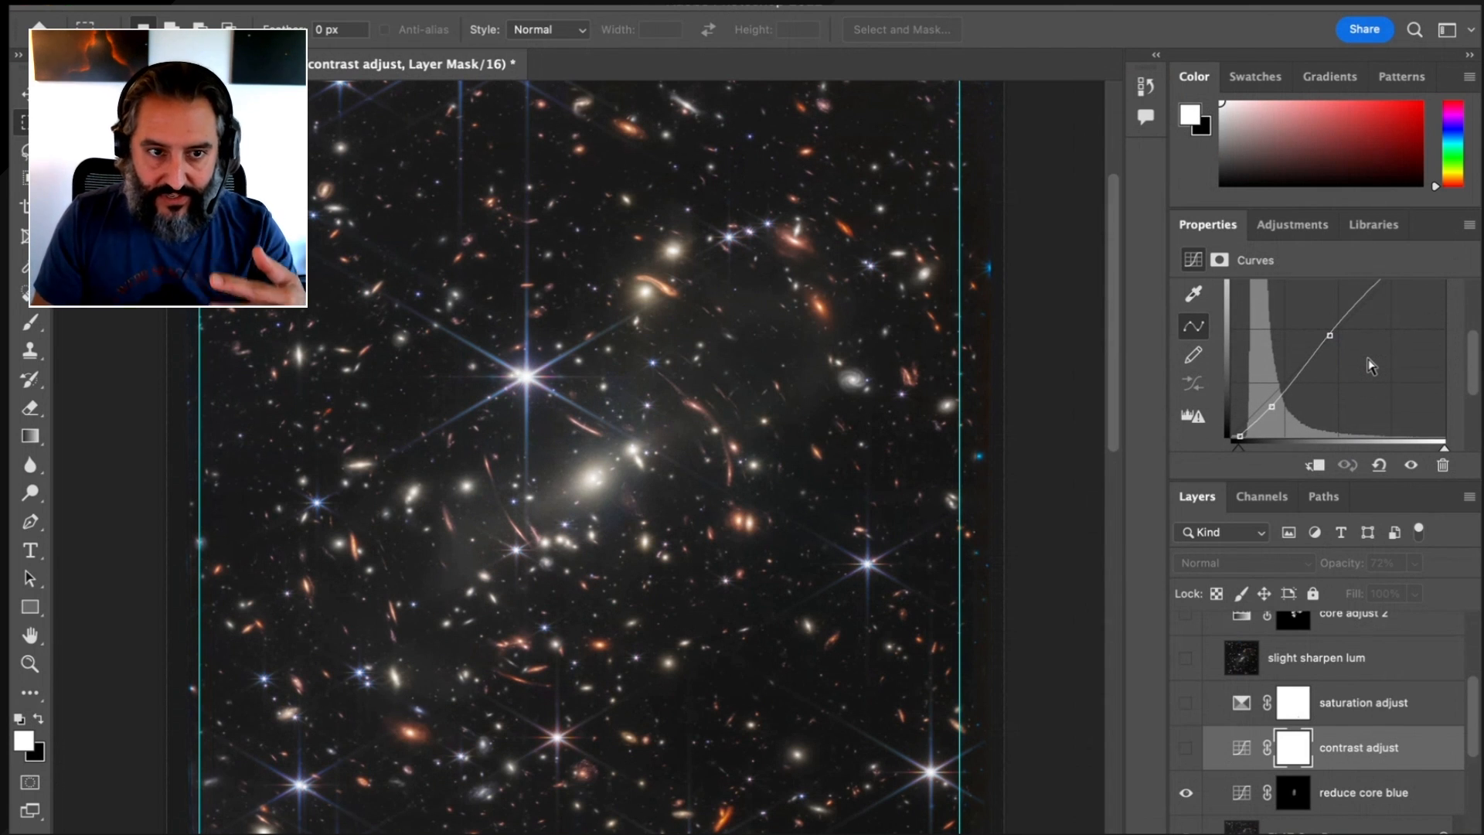
Compare the image with and without the contrast adjust layer several times, leaving the layer turned on
click(1185, 750)
click(1185, 750)
click(1184, 749)
click(1185, 749)
click(1185, 750)
click(1185, 749)
click(1185, 750)
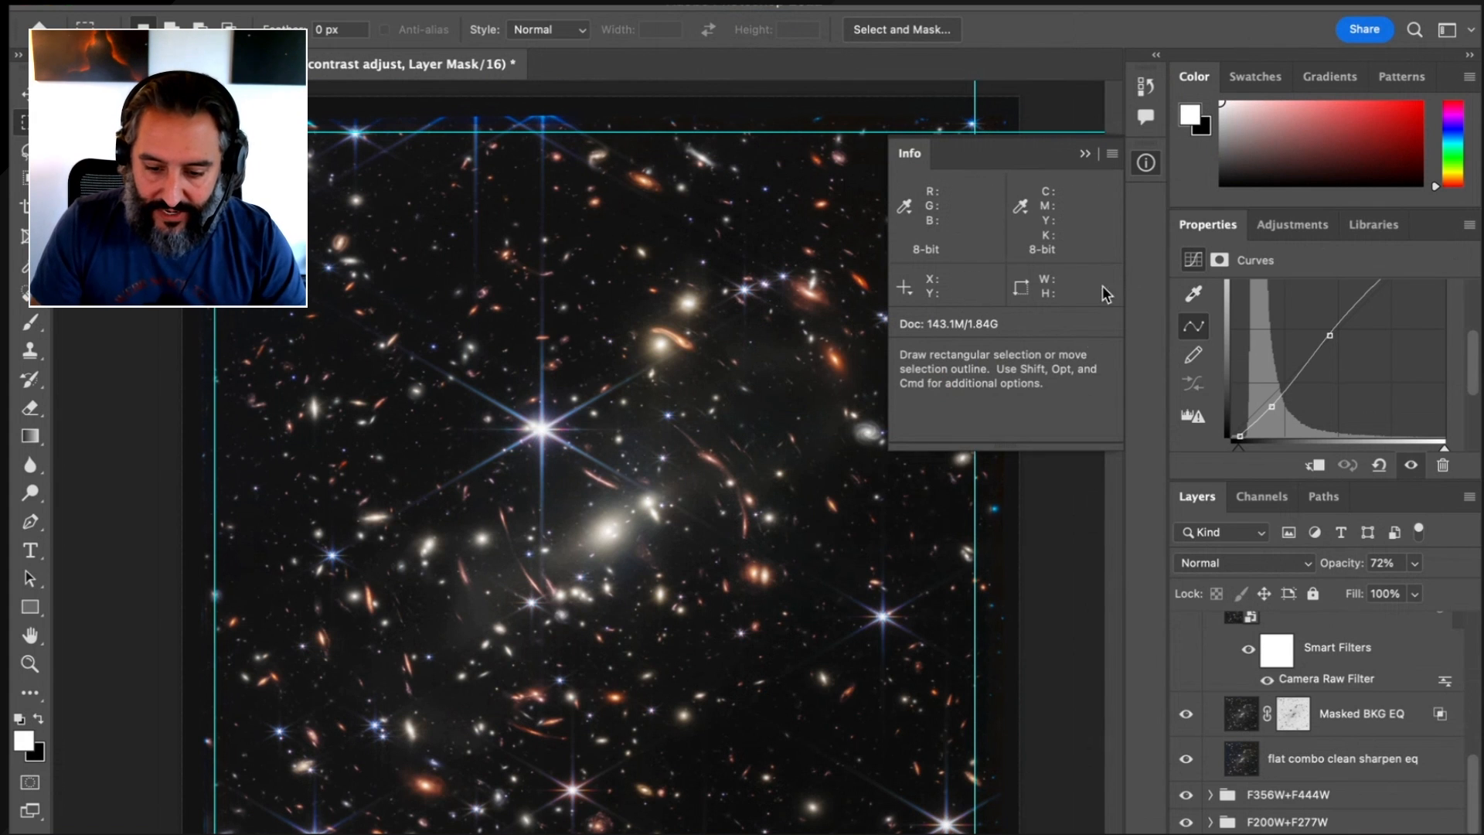
click(1086, 154)
Turn on the saturation adjust layer, inspect the galaxies up close, and select the layer to show its Selective Color settings for Reds
scroll(1273, 680, up, 5)
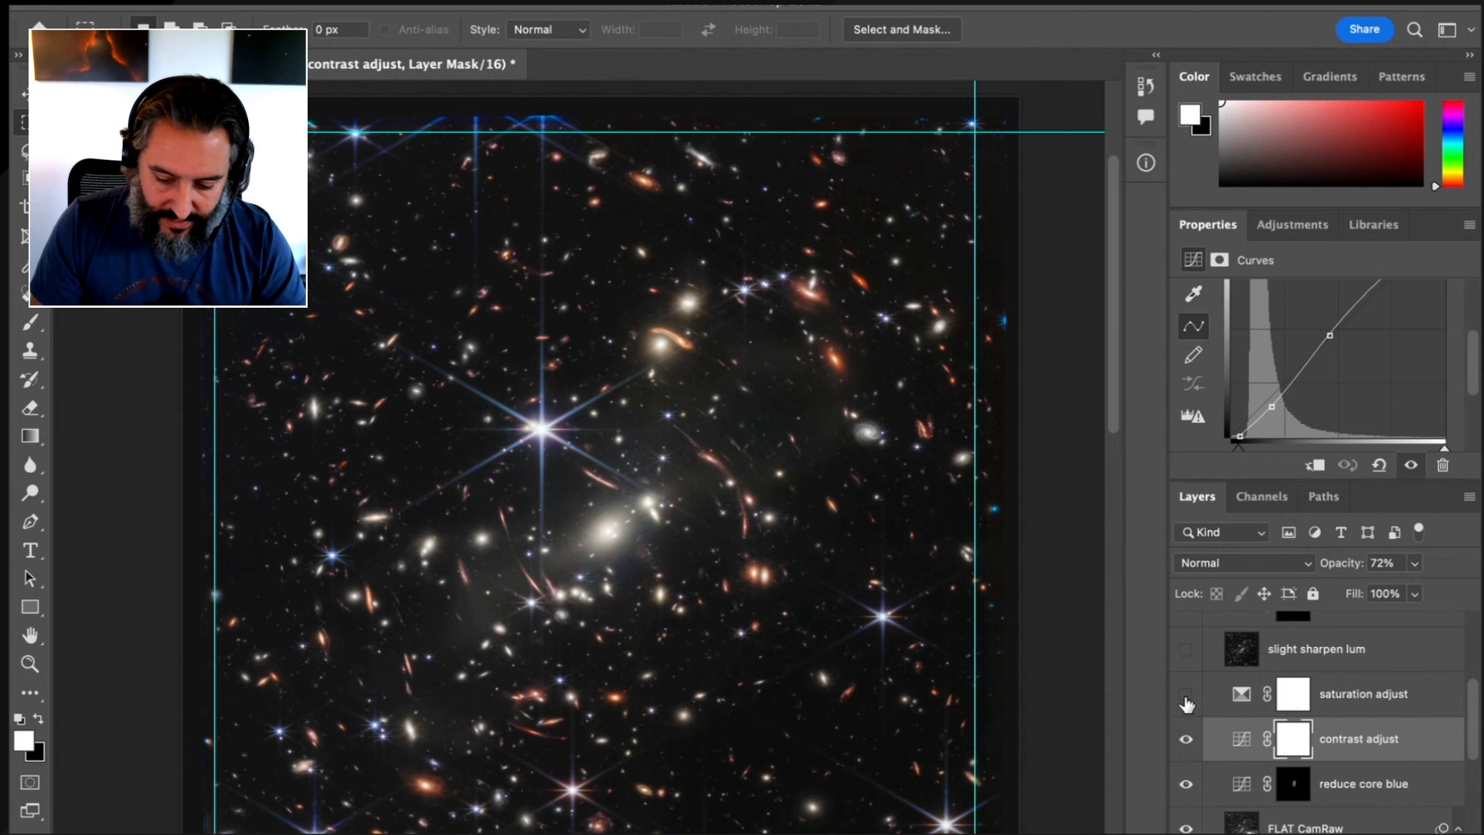
click(1185, 695)
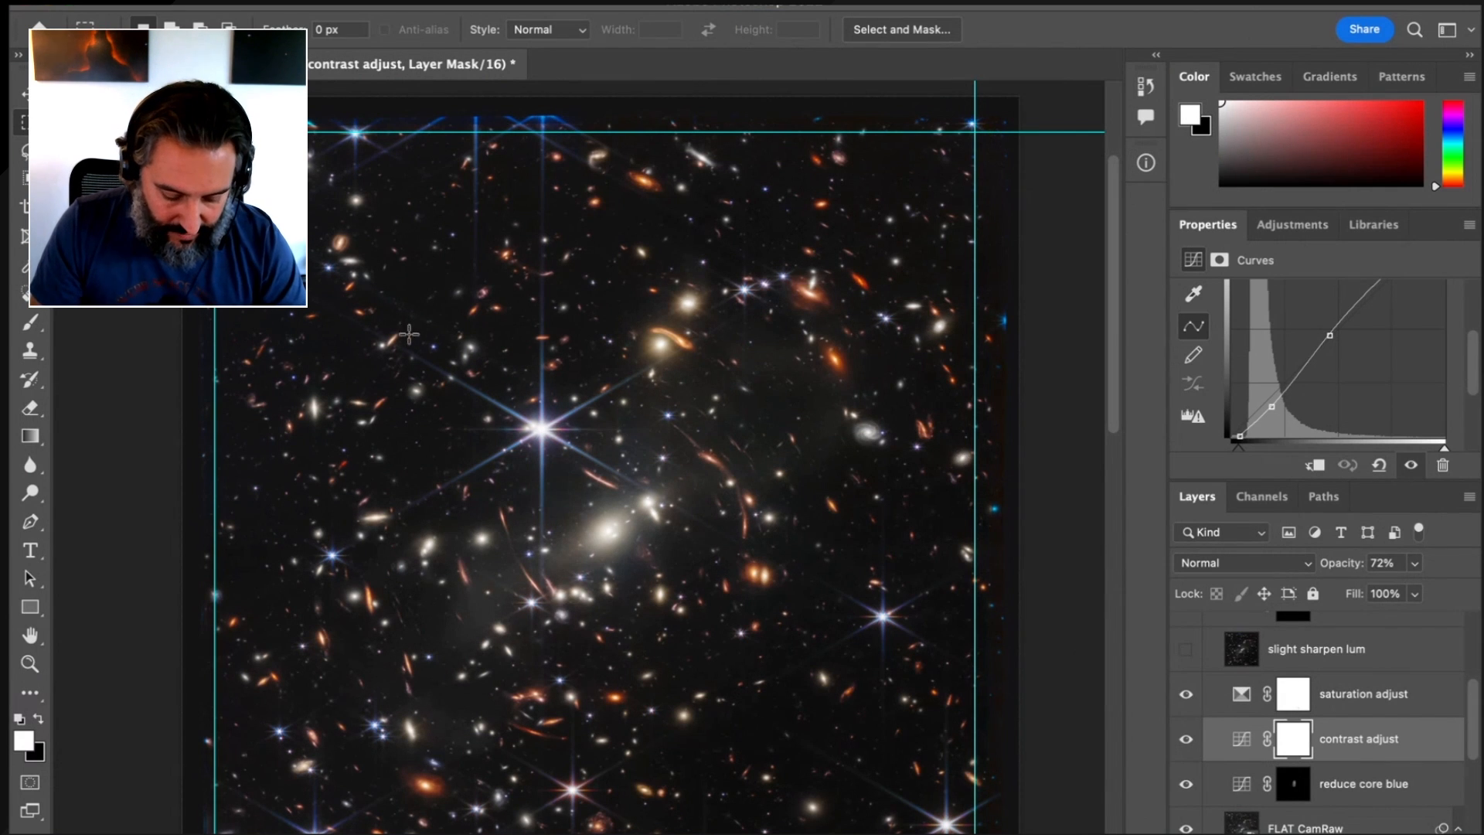
drag(514, 312, 497, 331)
drag(595, 495, 728, 70)
drag(779, 314, 701, 341)
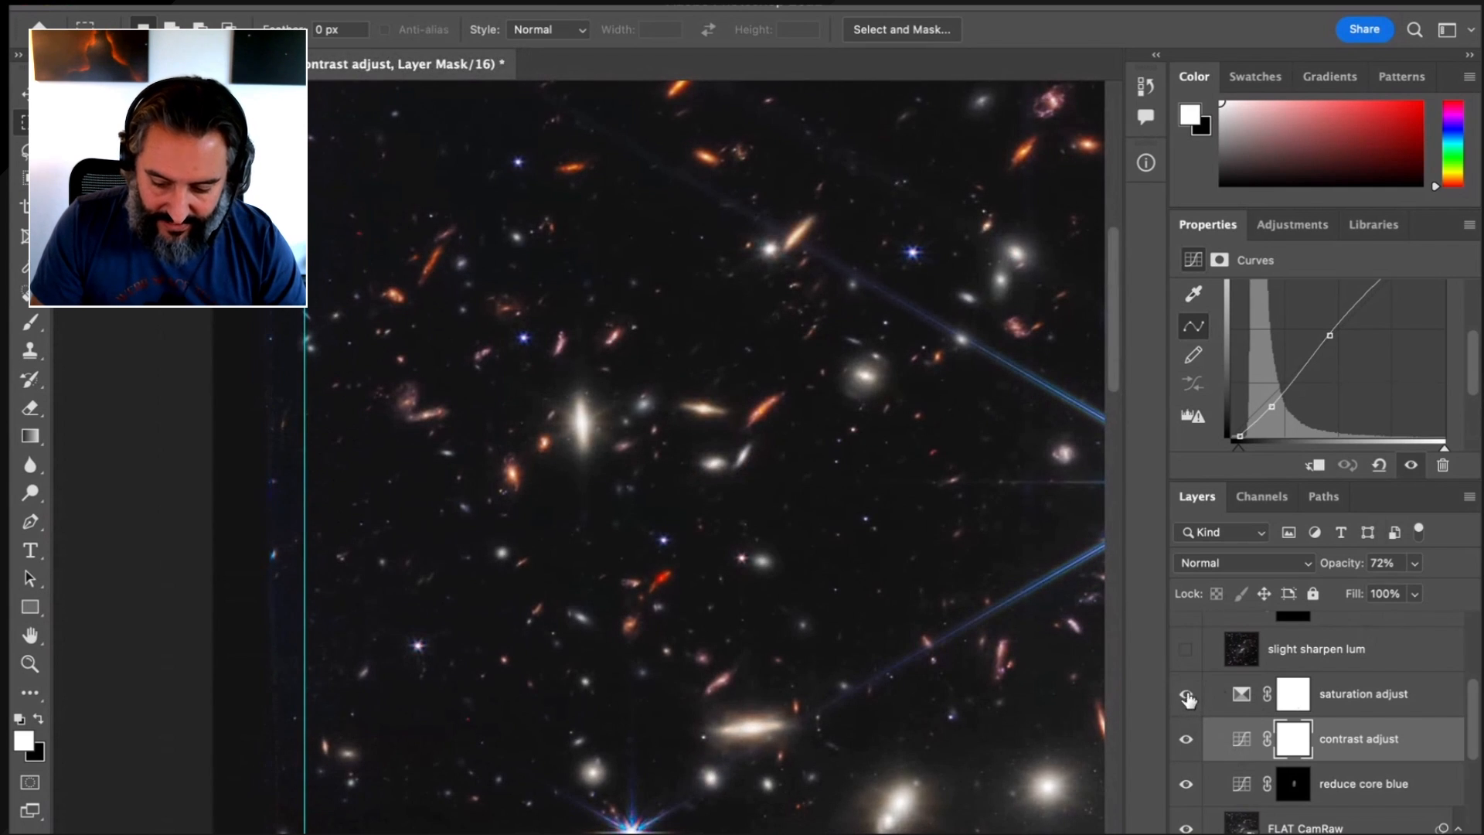
click(1401, 693)
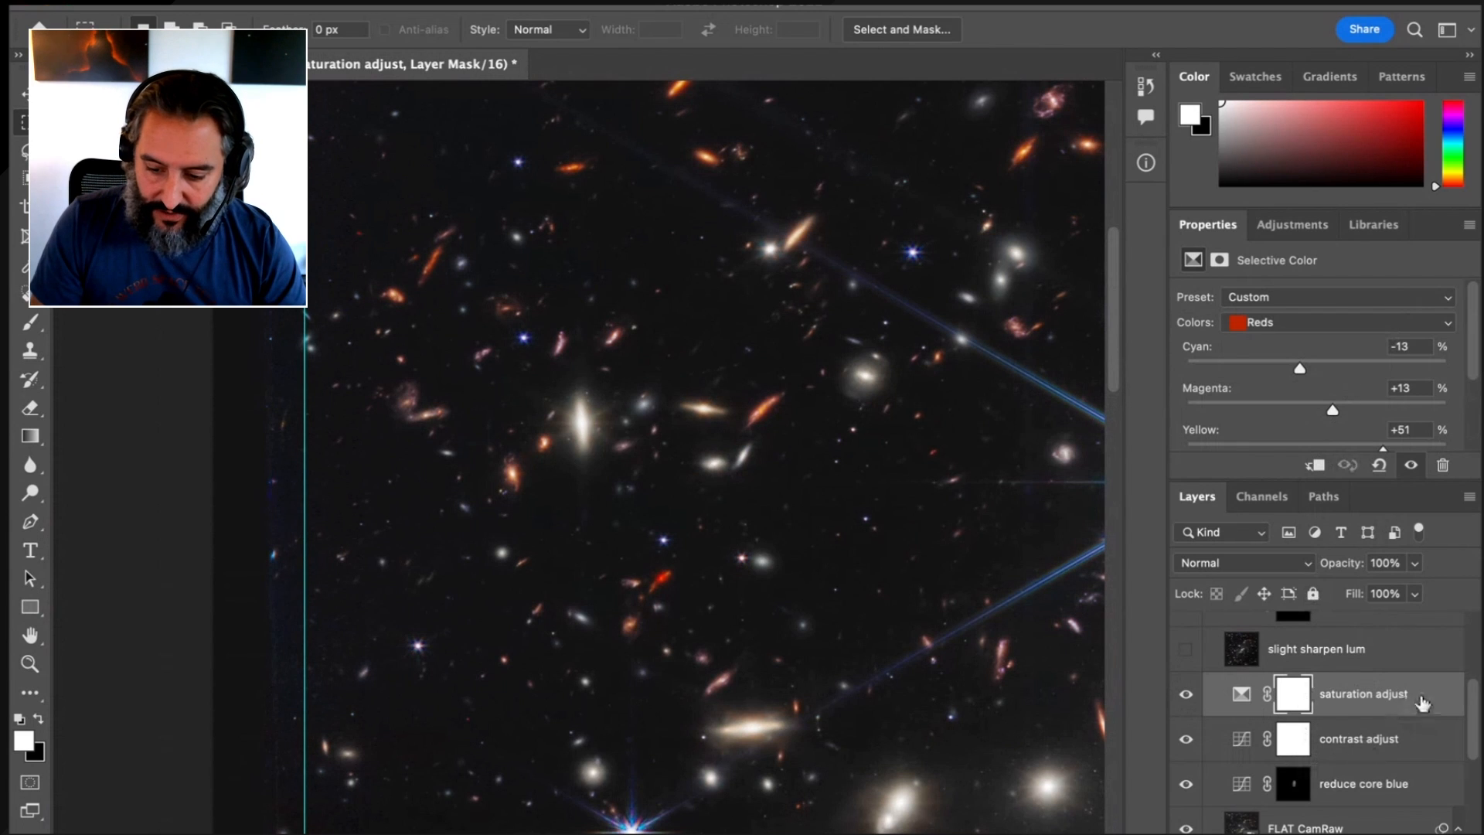
Look through the saturation adjust layer's slider values for Reds and its list of colour ranges, keeping Reds chosen
scroll(1476, 338, down, 1)
scroll(1476, 338, down, 2)
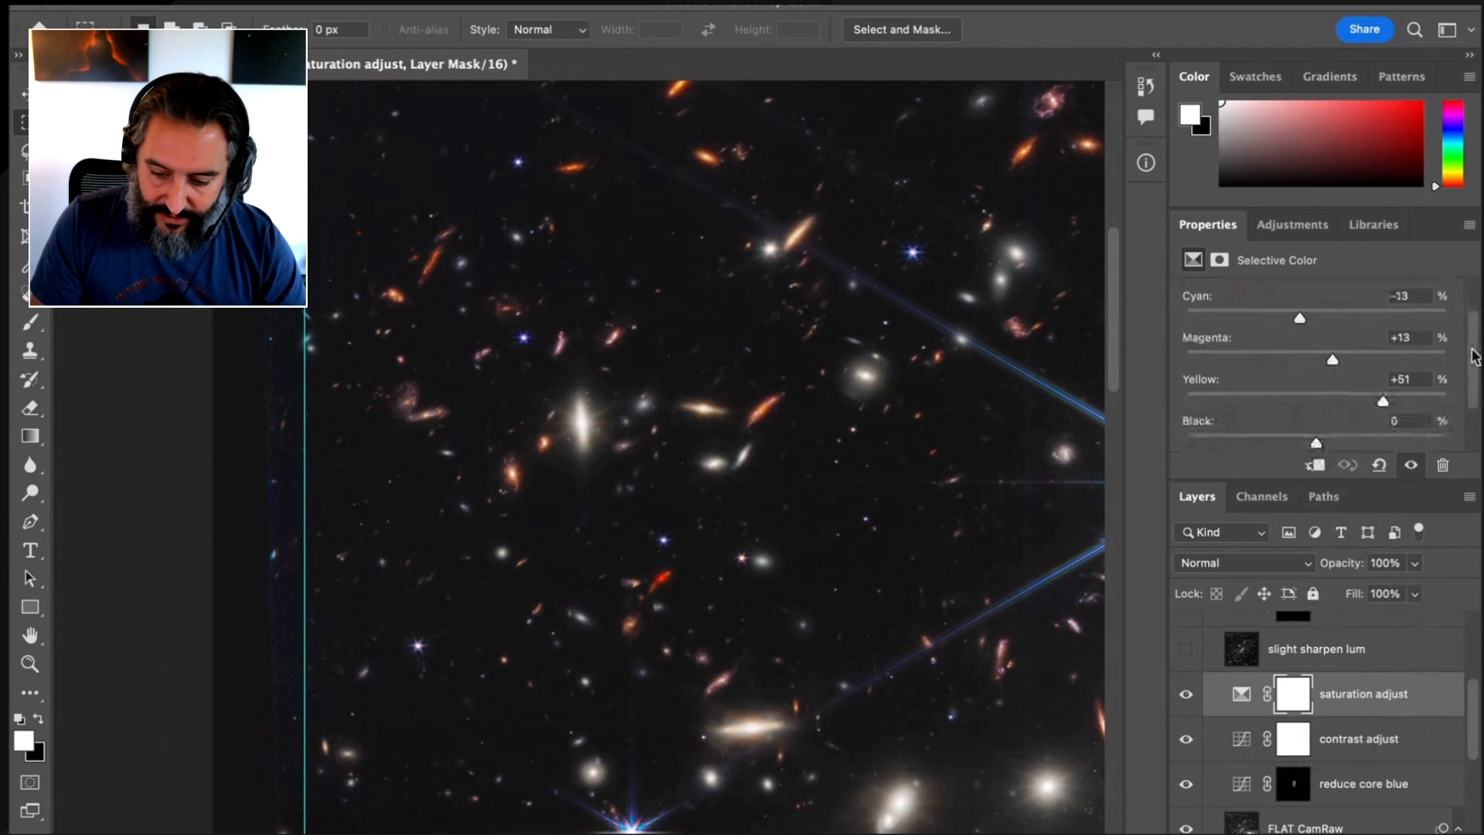
scroll(1476, 309, up, 3)
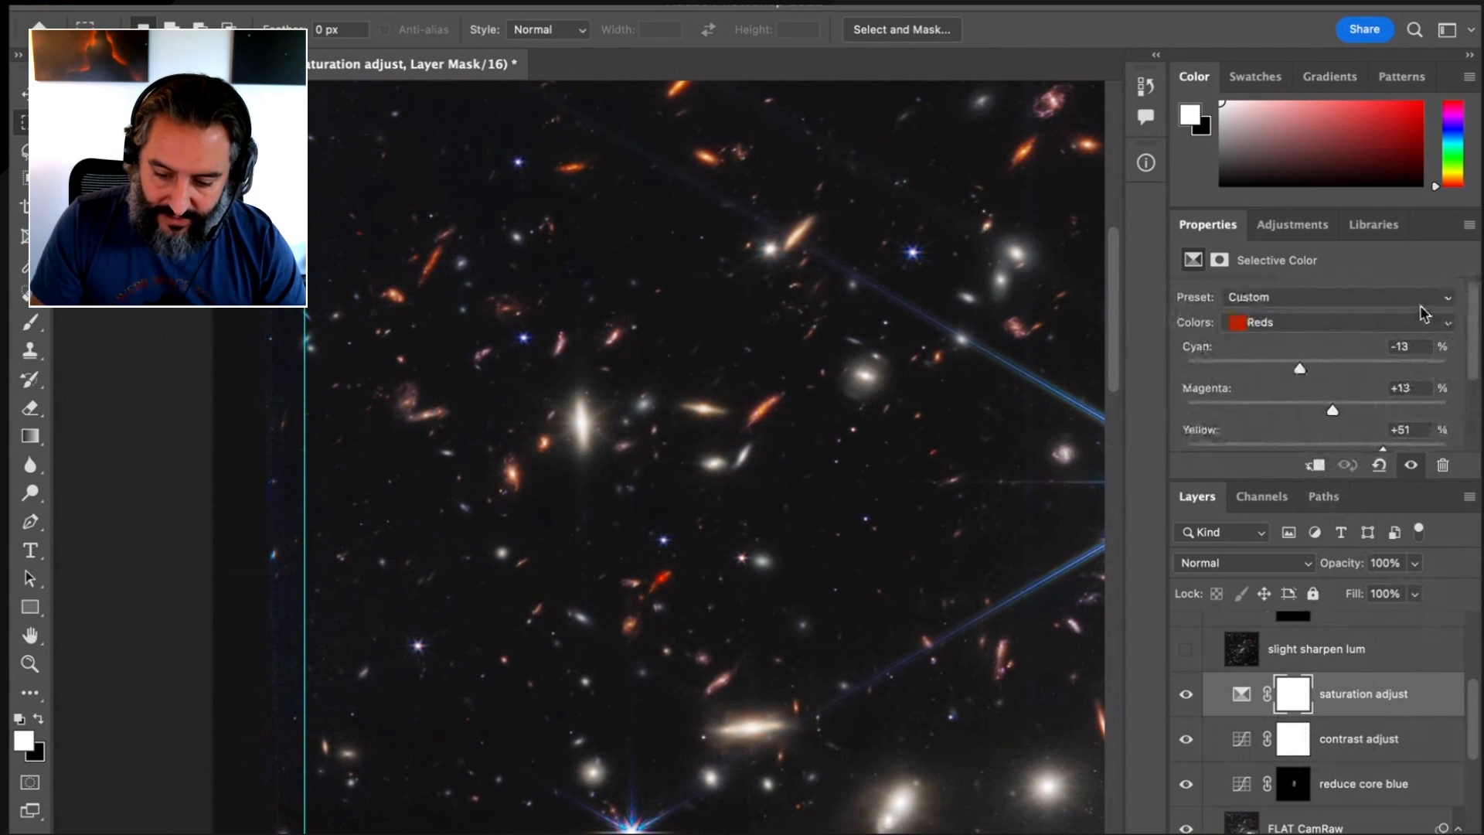
click(1431, 323)
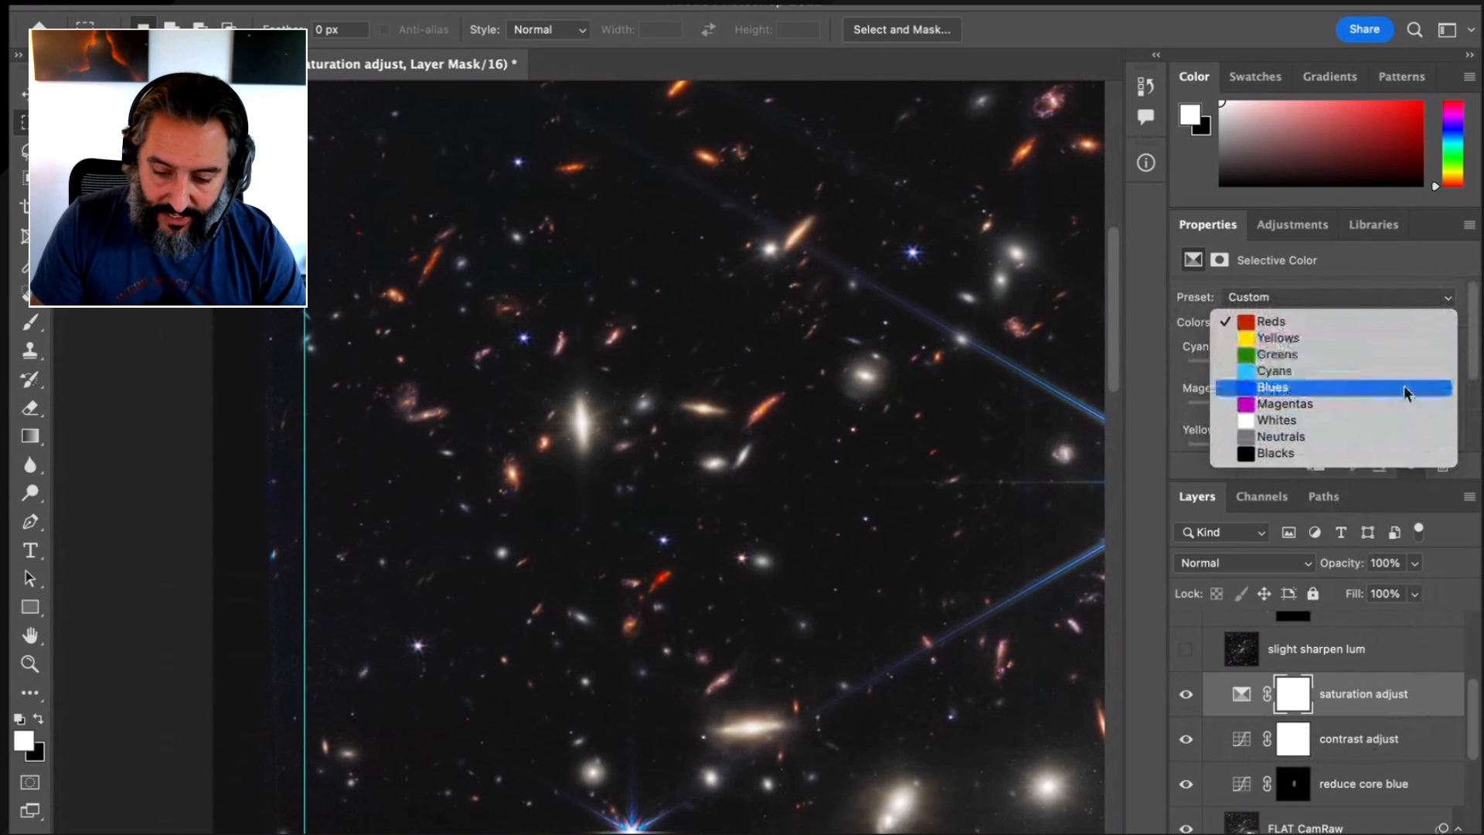
click(1377, 325)
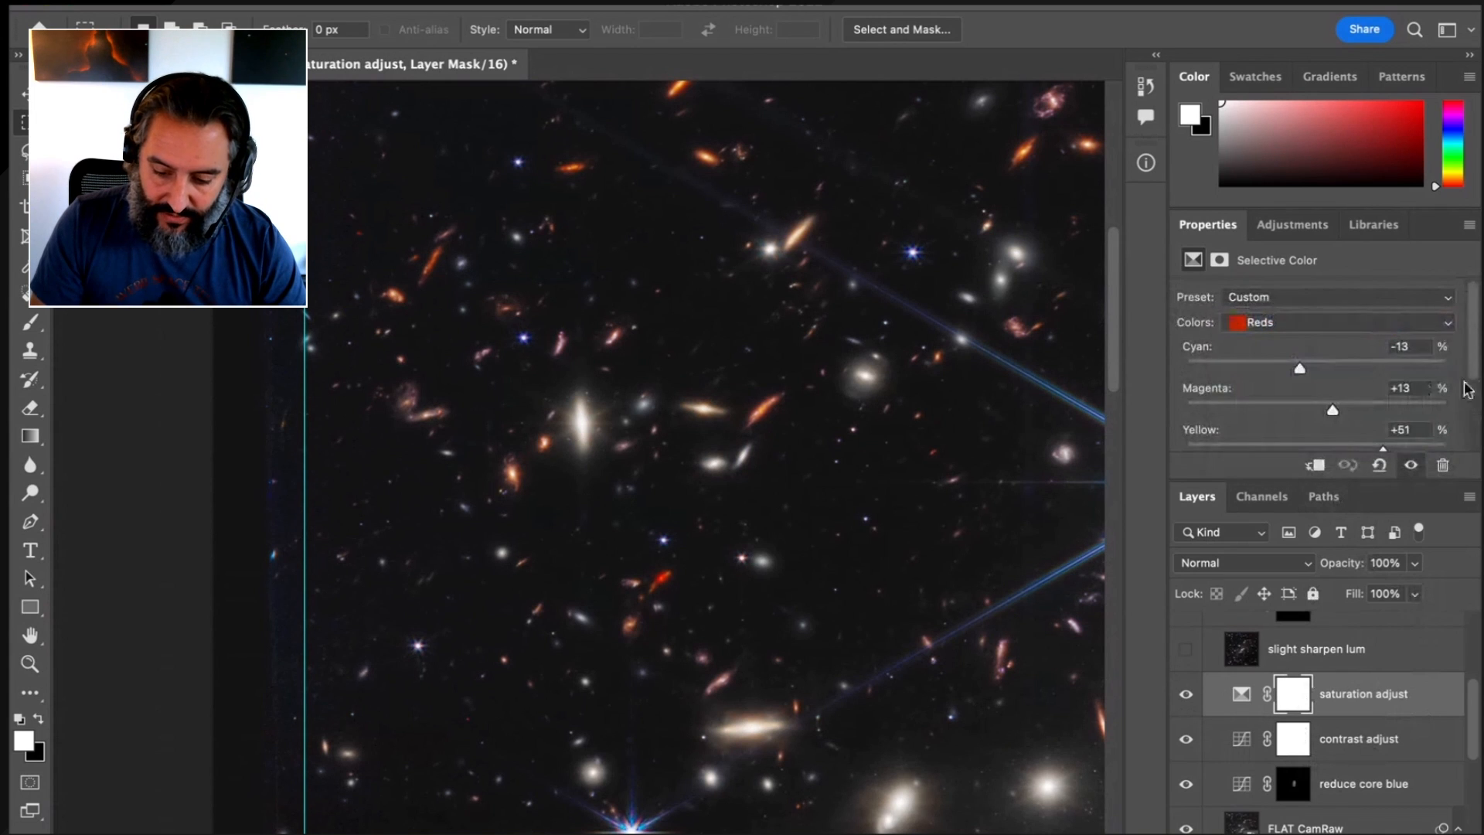
scroll(1469, 371, down, 2)
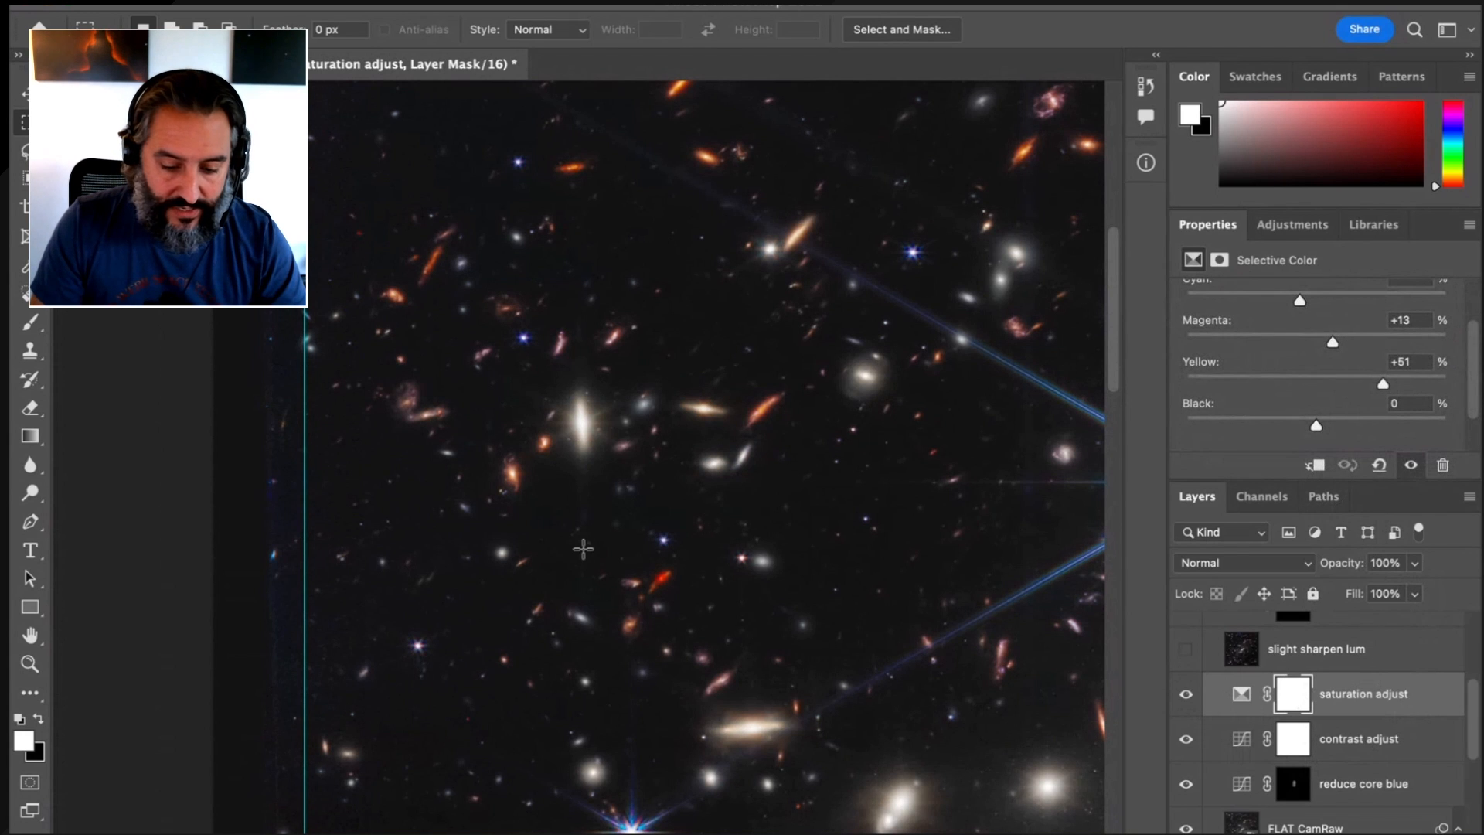
Examine the colours of the galaxies, the lensed arc and the bright stars across the image with the saturation adjustment on
scroll(584, 547, up, 6)
scroll(584, 549, up, 6)
scroll(583, 548, right, 3)
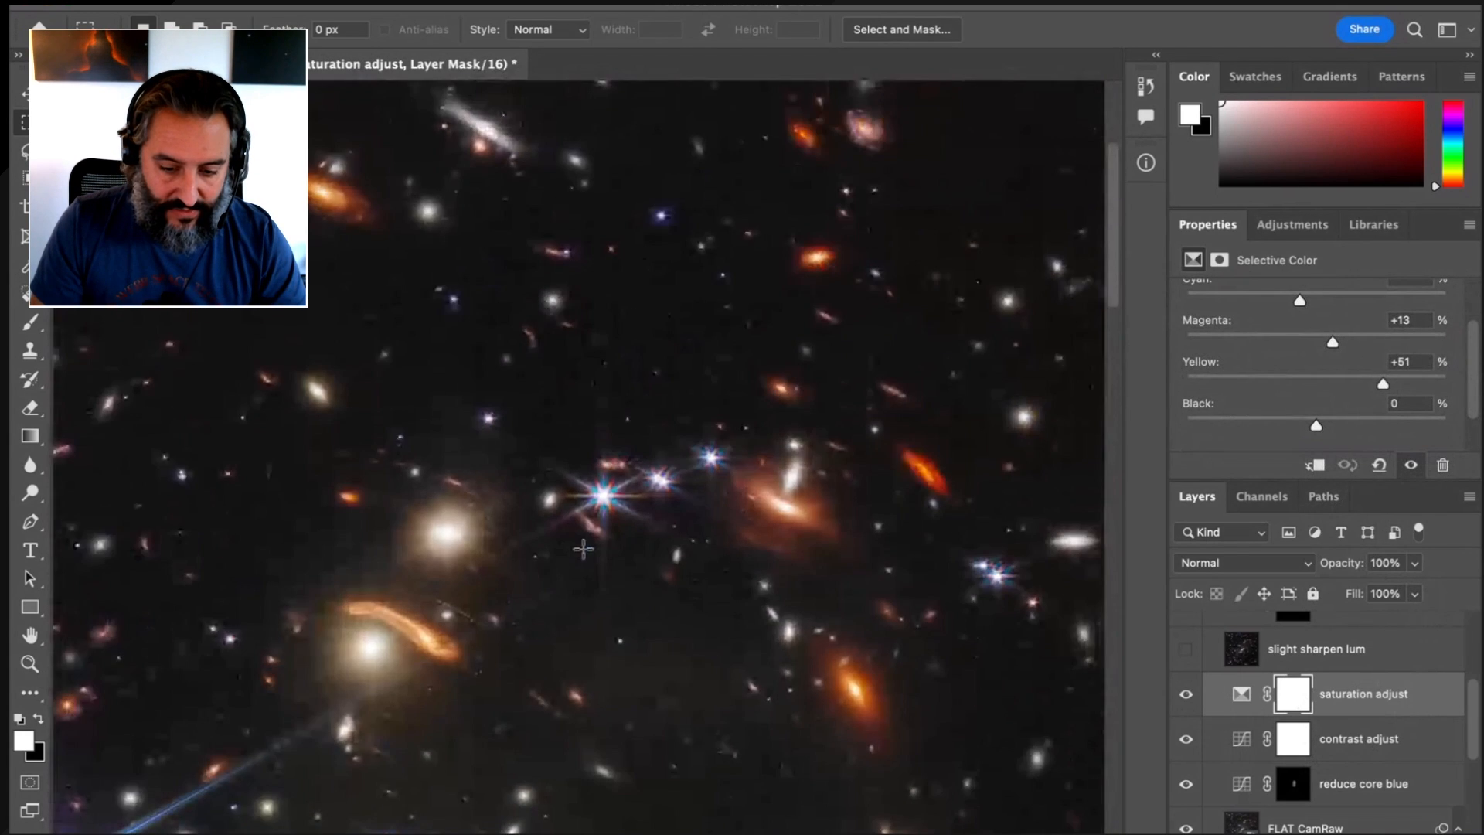
scroll(584, 549, down, 4)
scroll(584, 549, left, 3)
scroll(584, 549, down, 3)
scroll(583, 549, left, 3)
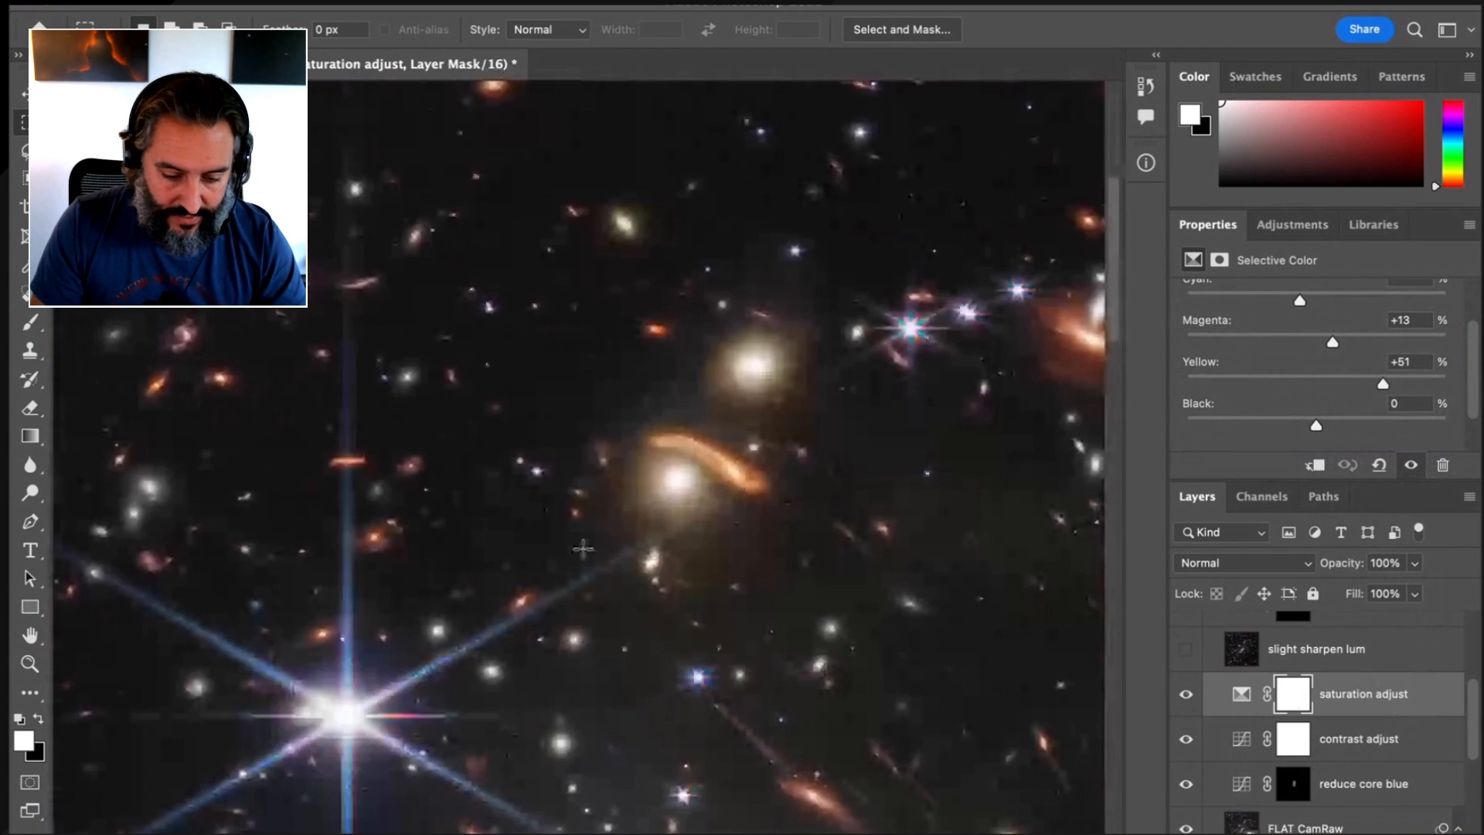
scroll(583, 548, down, 4)
scroll(582, 596, down, 1)
scroll(580, 630, down, 1)
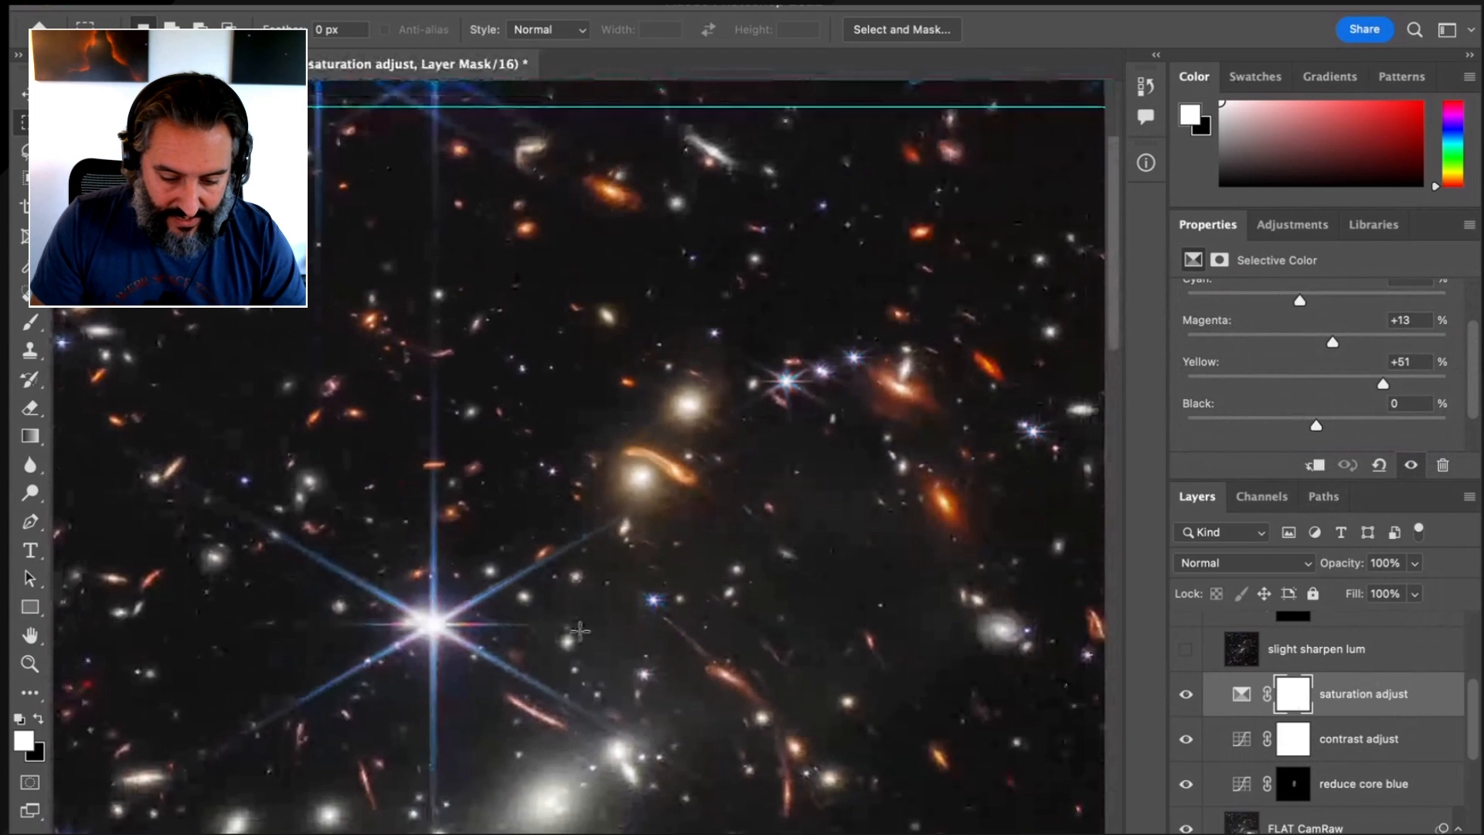
scroll(580, 630, down, 6)
scroll(579, 631, left, 2)
scroll(579, 631, up, 2)
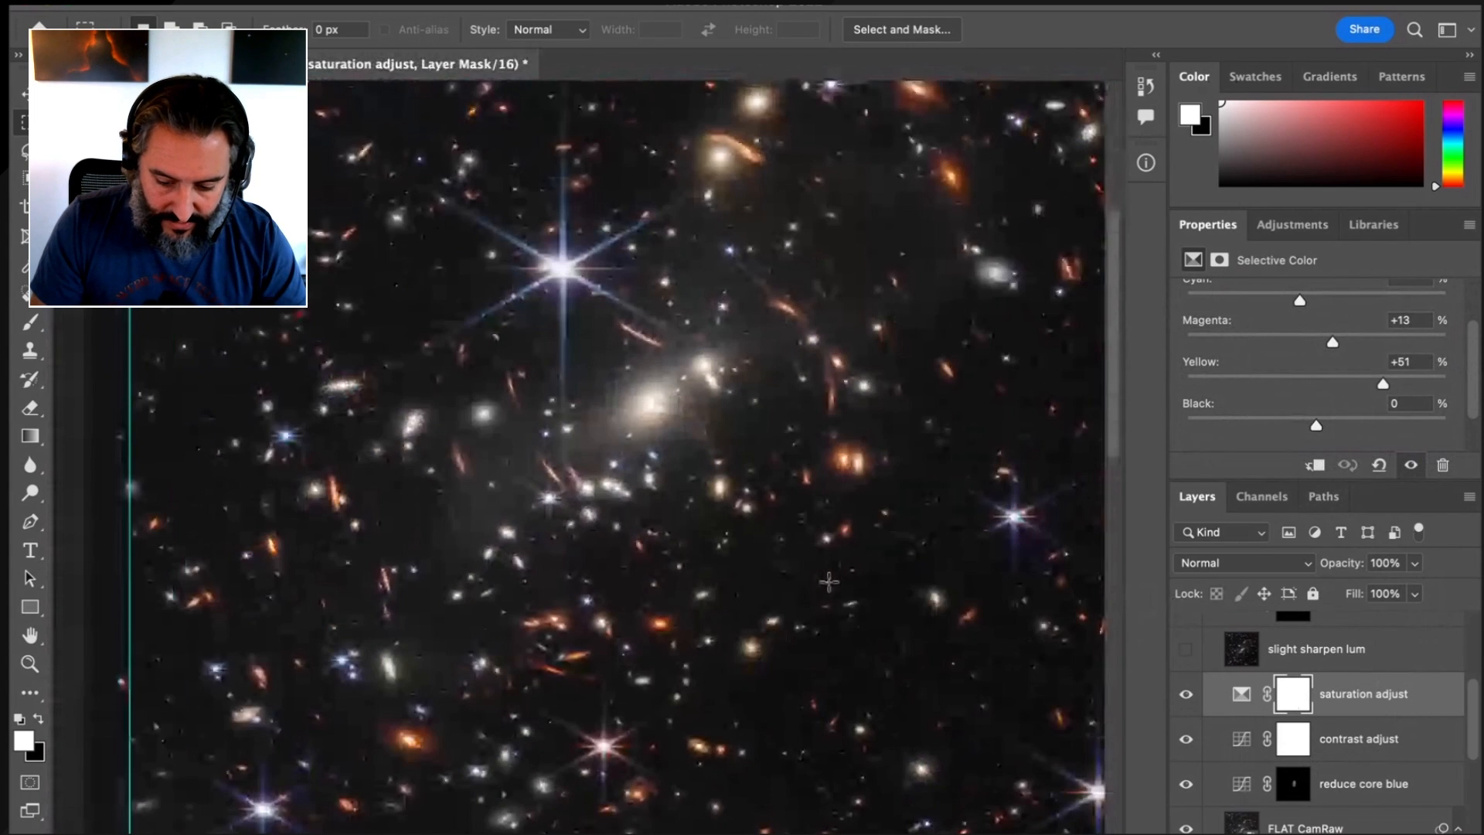
Turn on and select the slight sharpen lum layer, comparing the image with and without it and leaving it on
click(1185, 649)
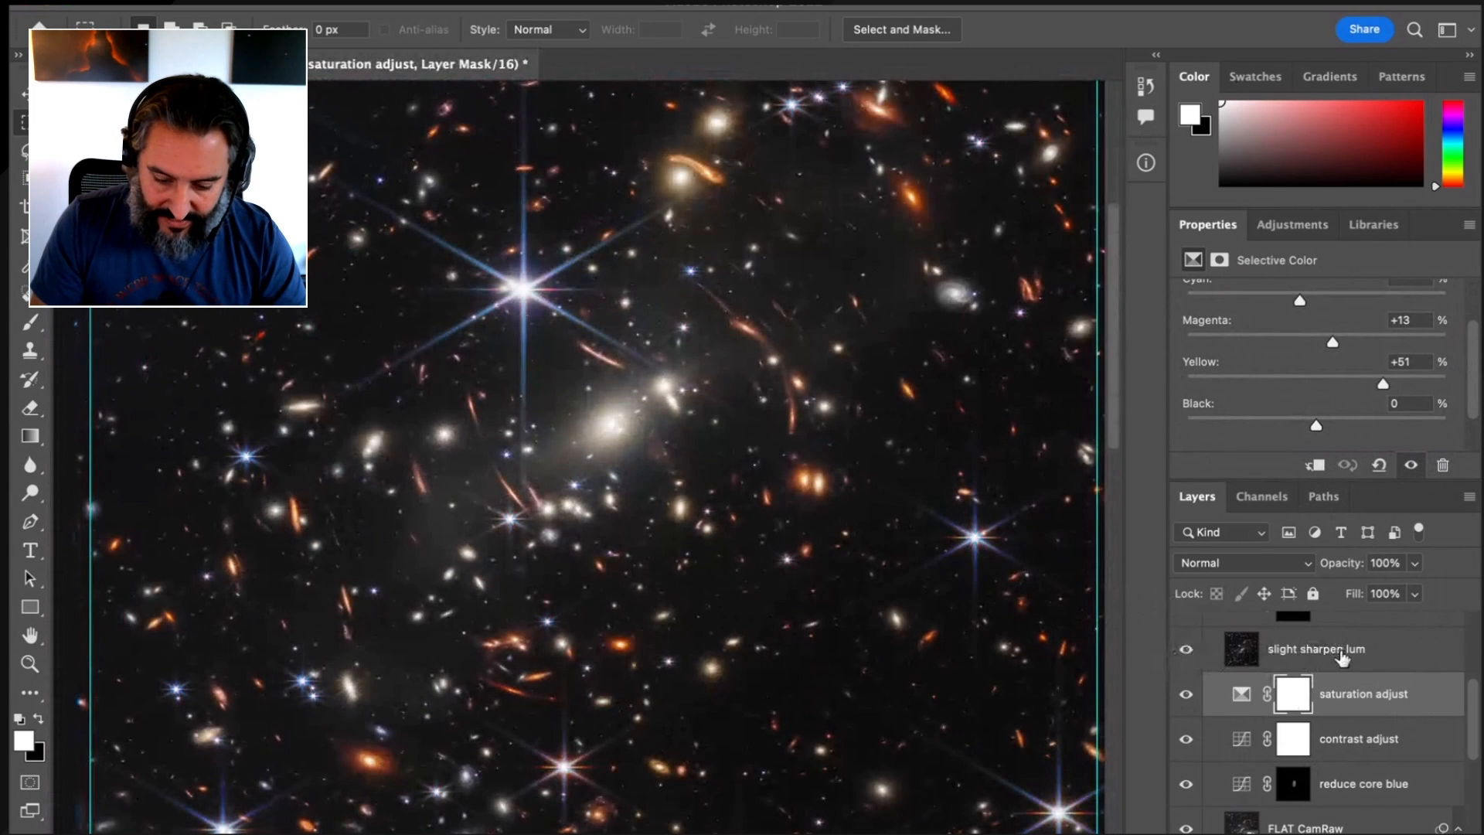
click(1342, 657)
click(1186, 650)
click(1185, 650)
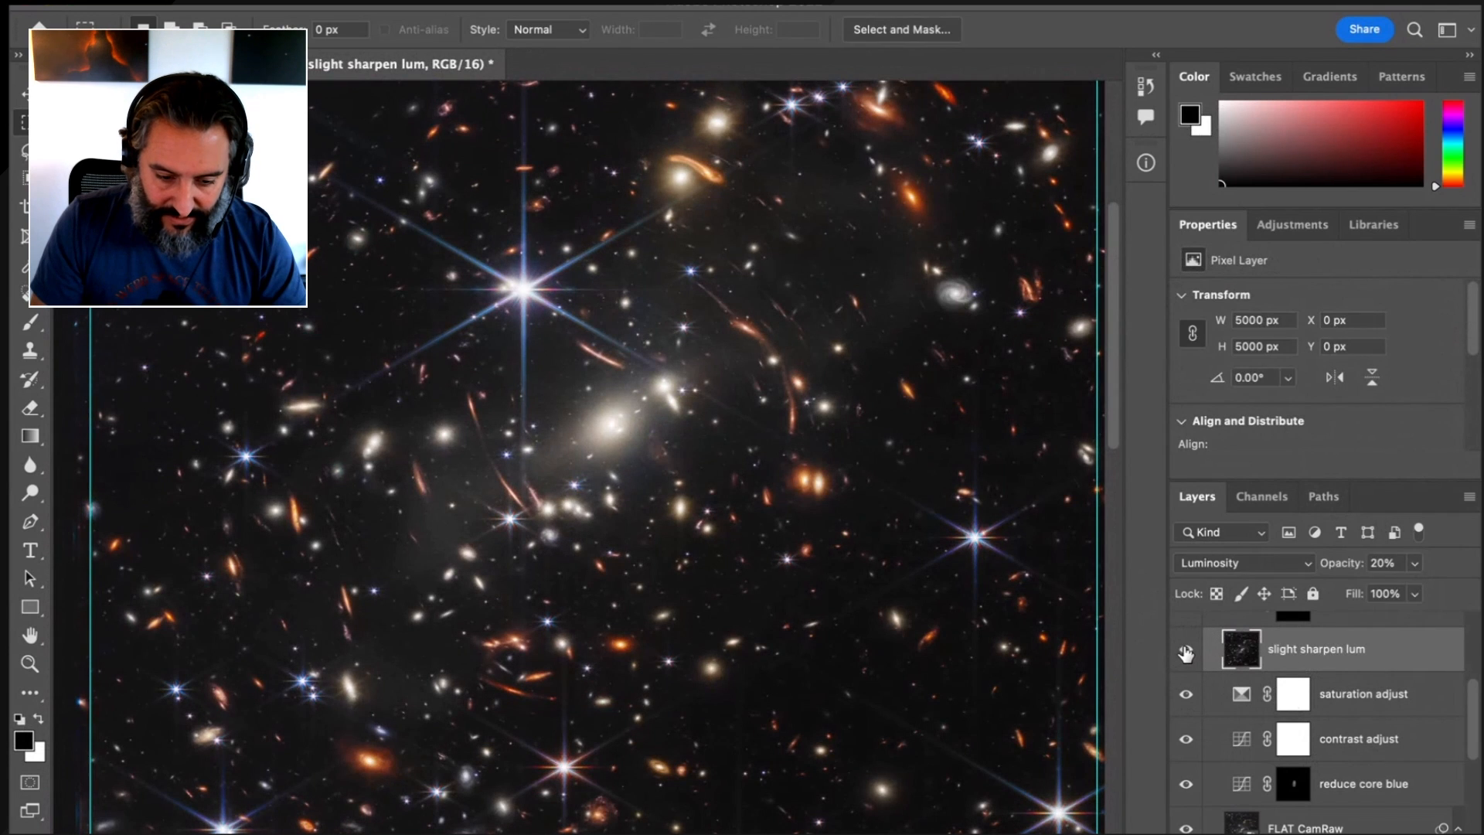
click(1186, 654)
click(1185, 653)
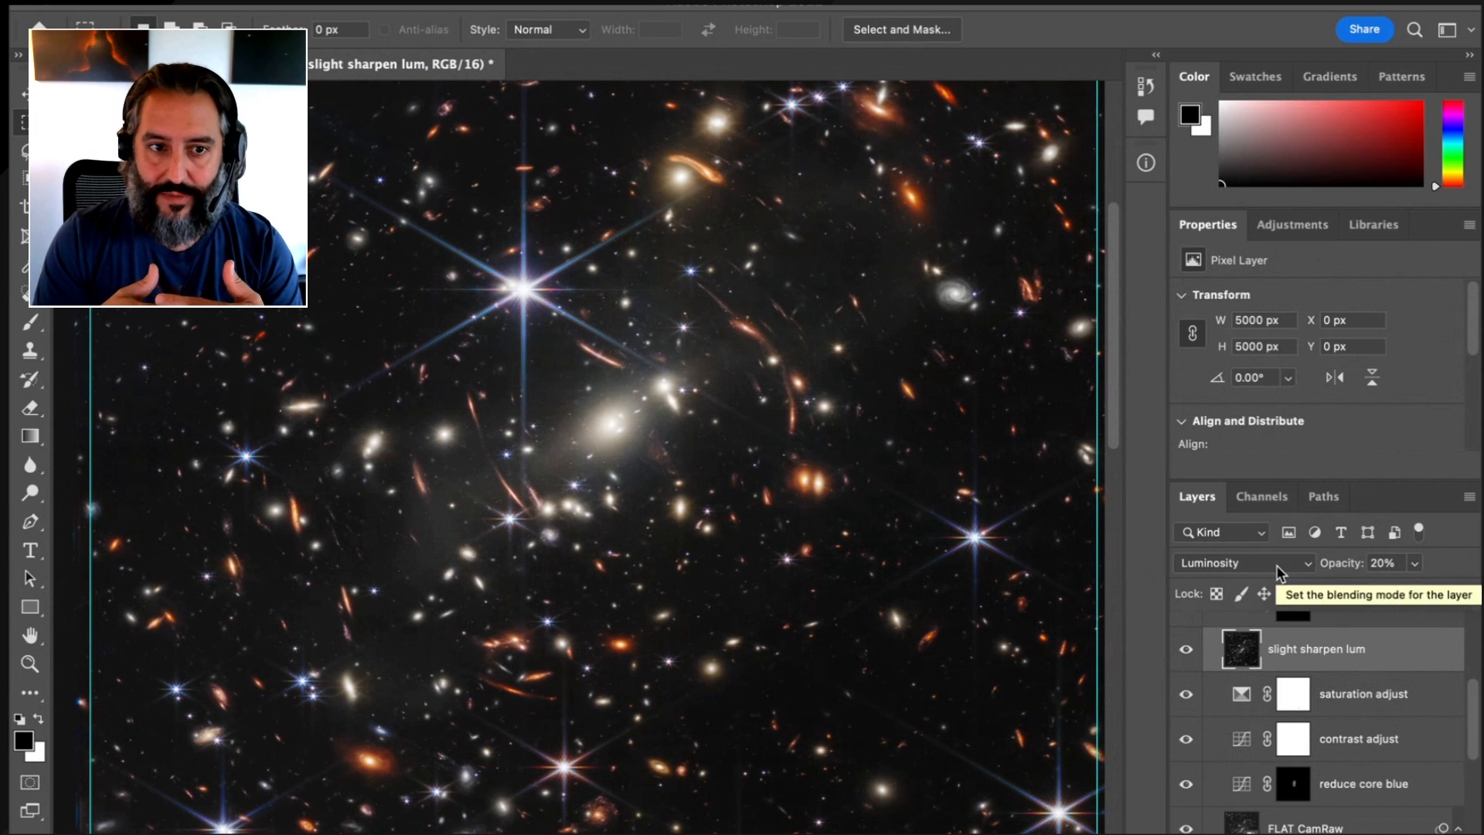
click(1185, 651)
click(1184, 655)
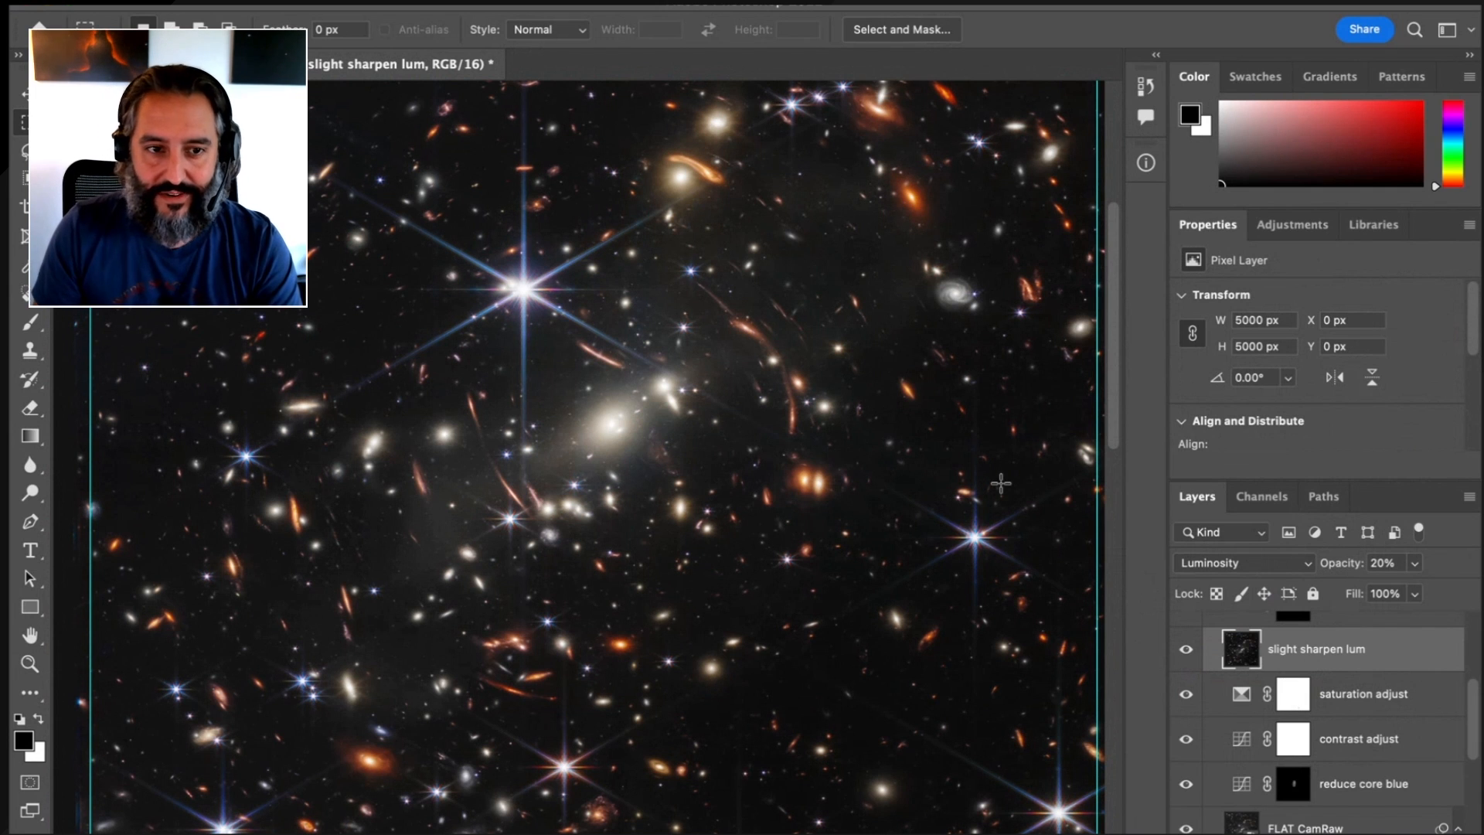
click(1185, 652)
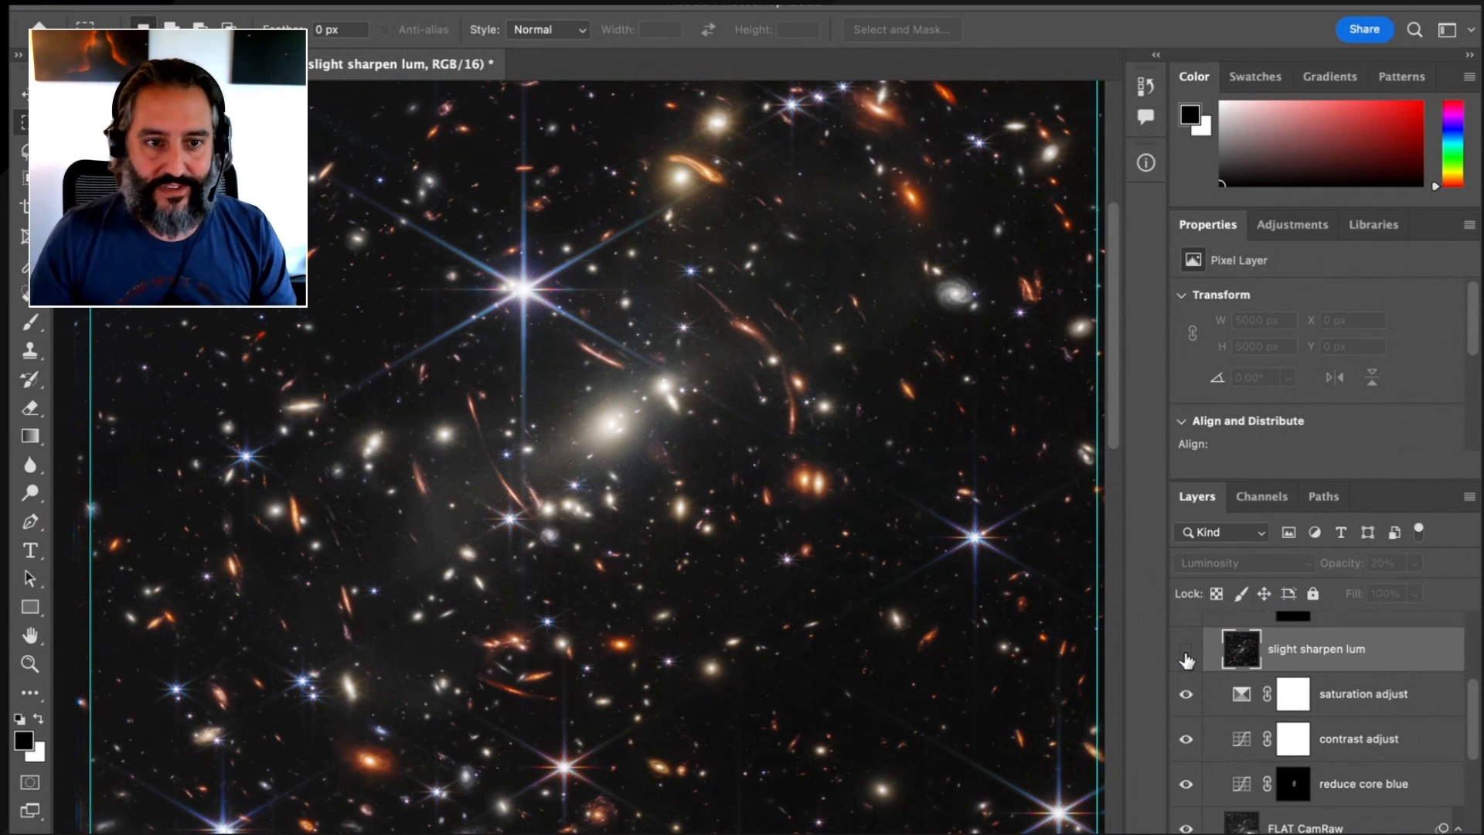
click(1187, 653)
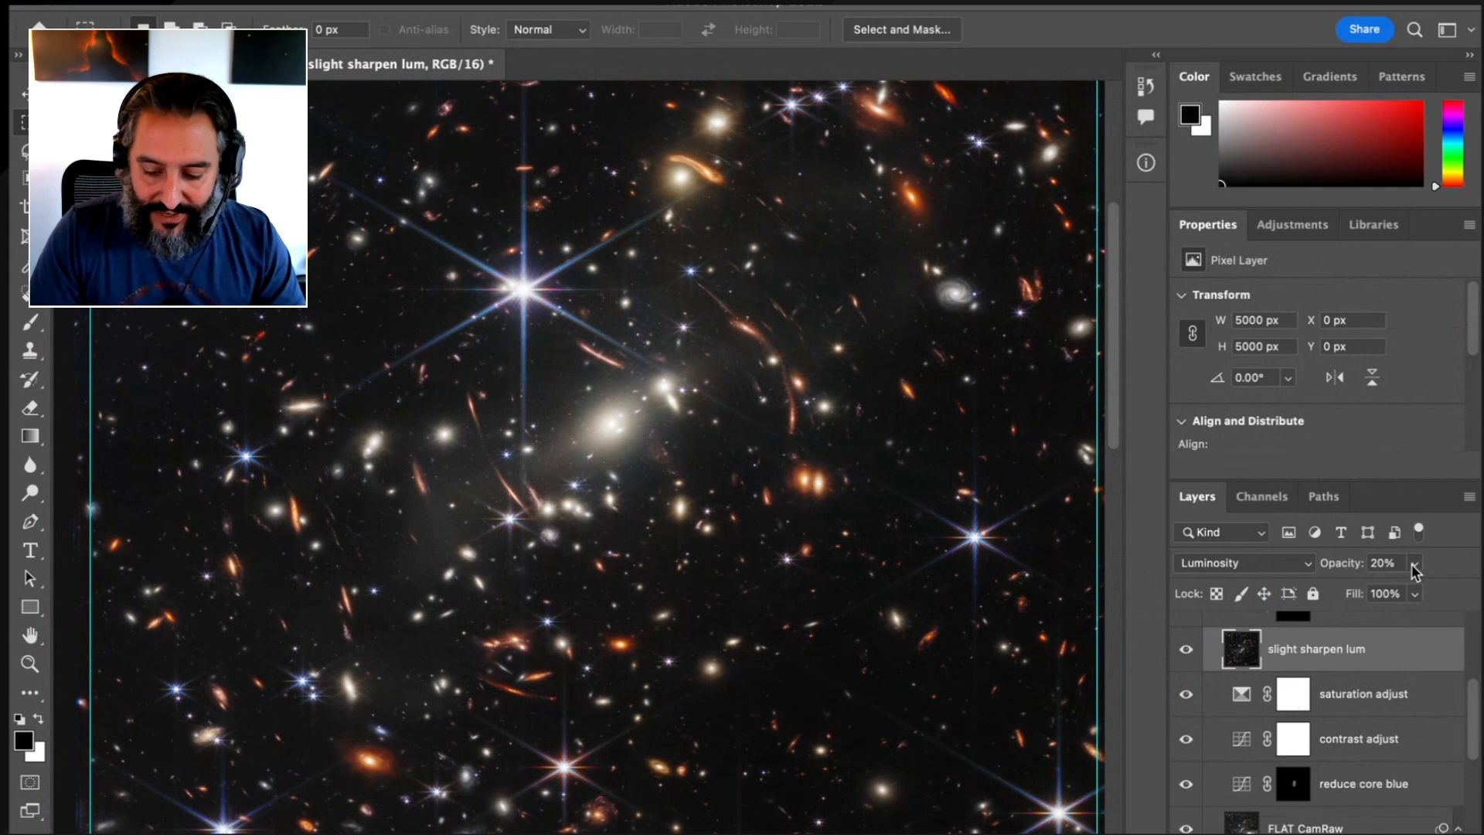
Select the core adjust 2 Hue/Saturation layer, turn it on, and compare the cluster core up close with and without it
scroll(1335, 720, up, 3)
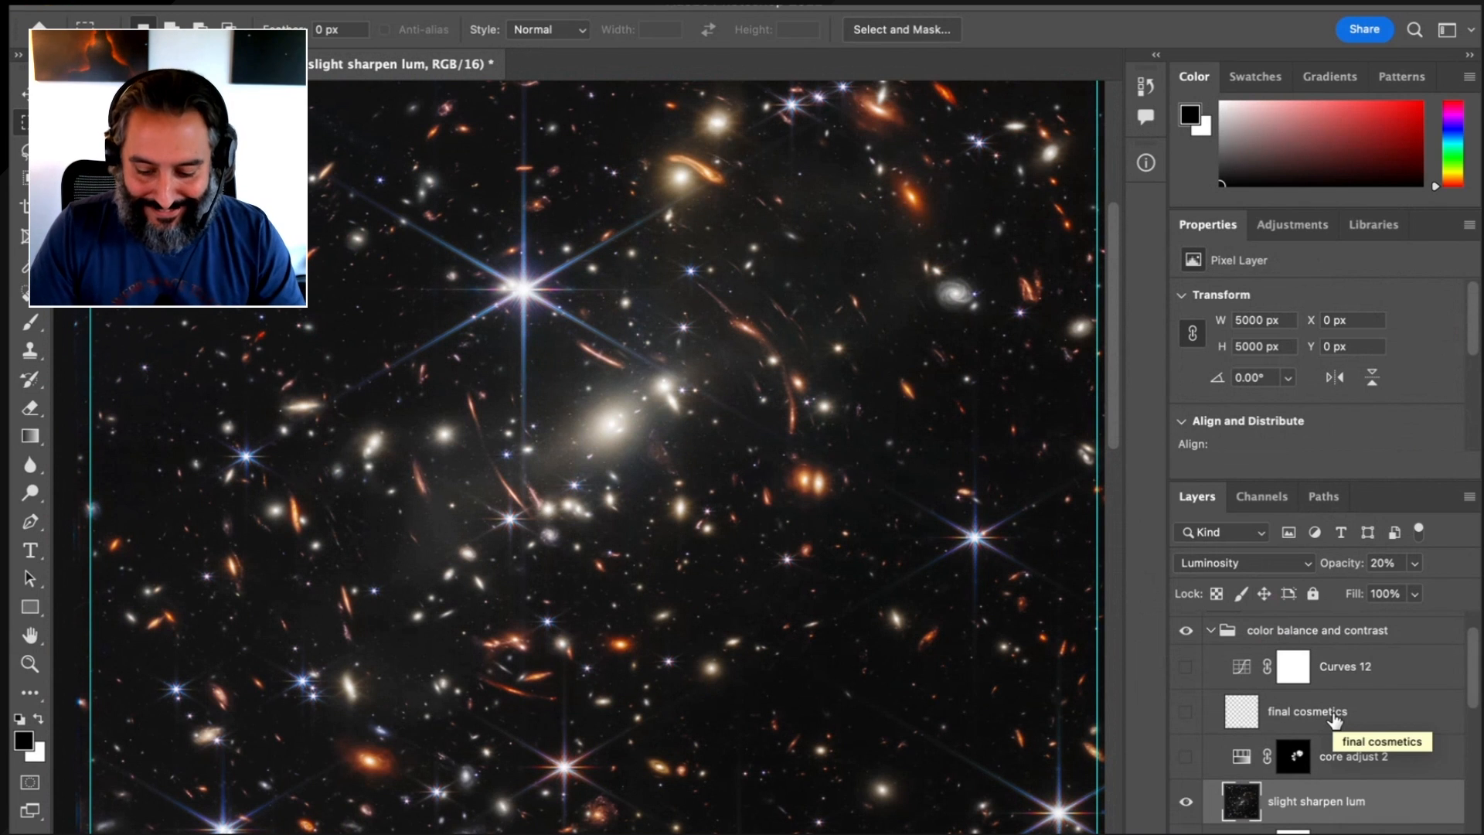
click(1393, 760)
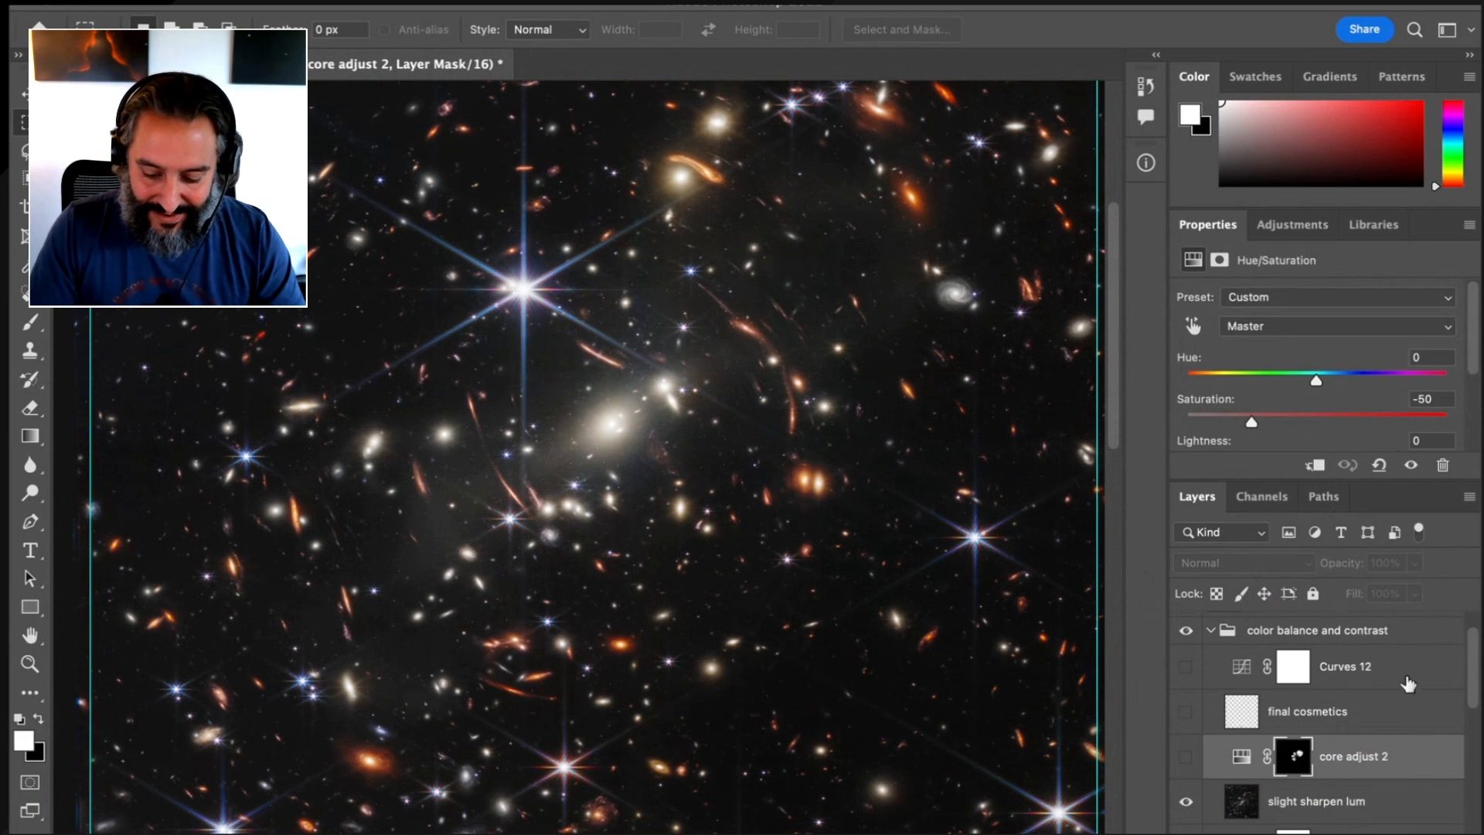
click(1186, 758)
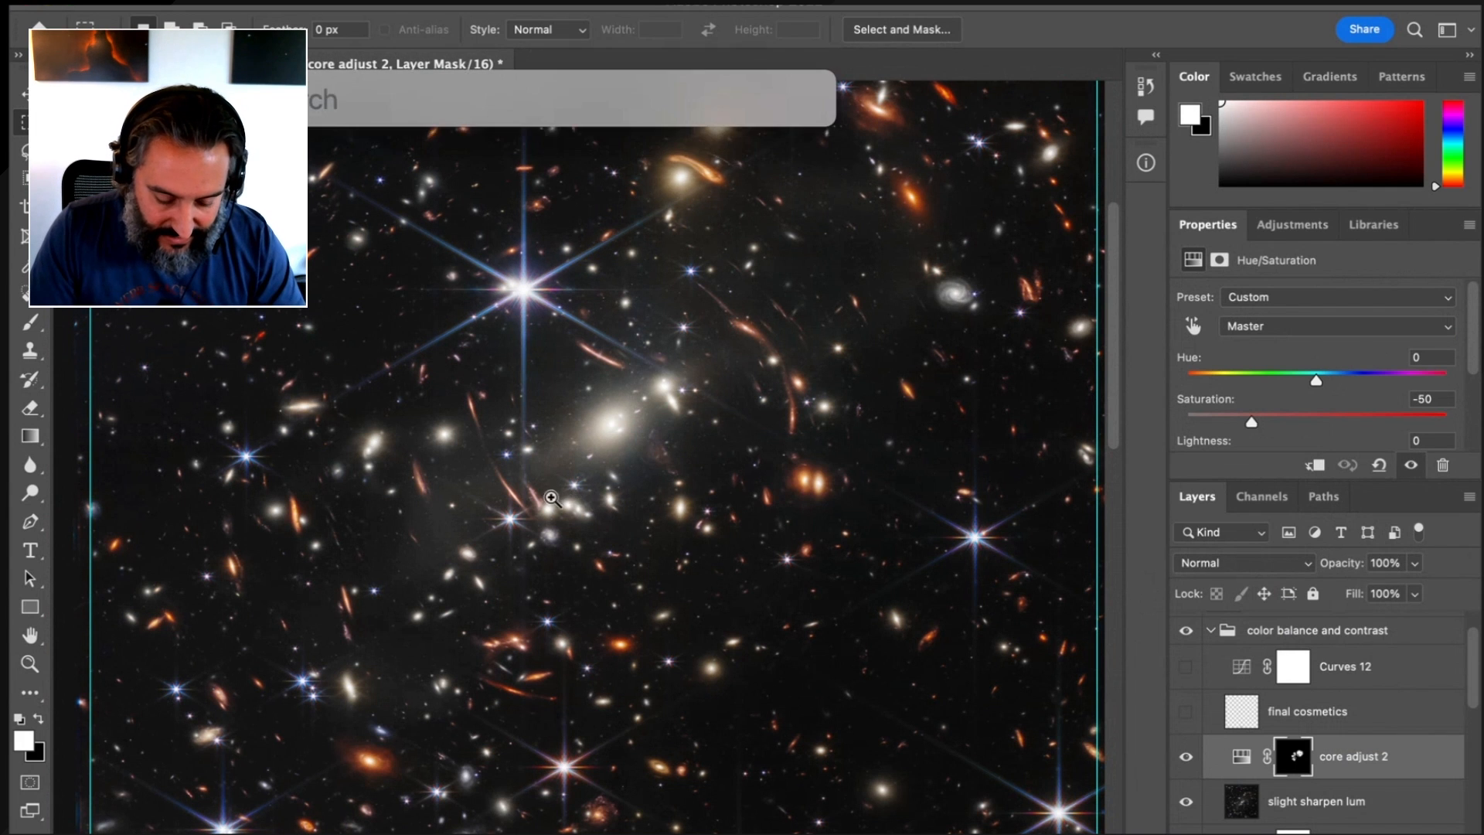
drag(655, 461, 789, 450)
drag(801, 300, 701, 681)
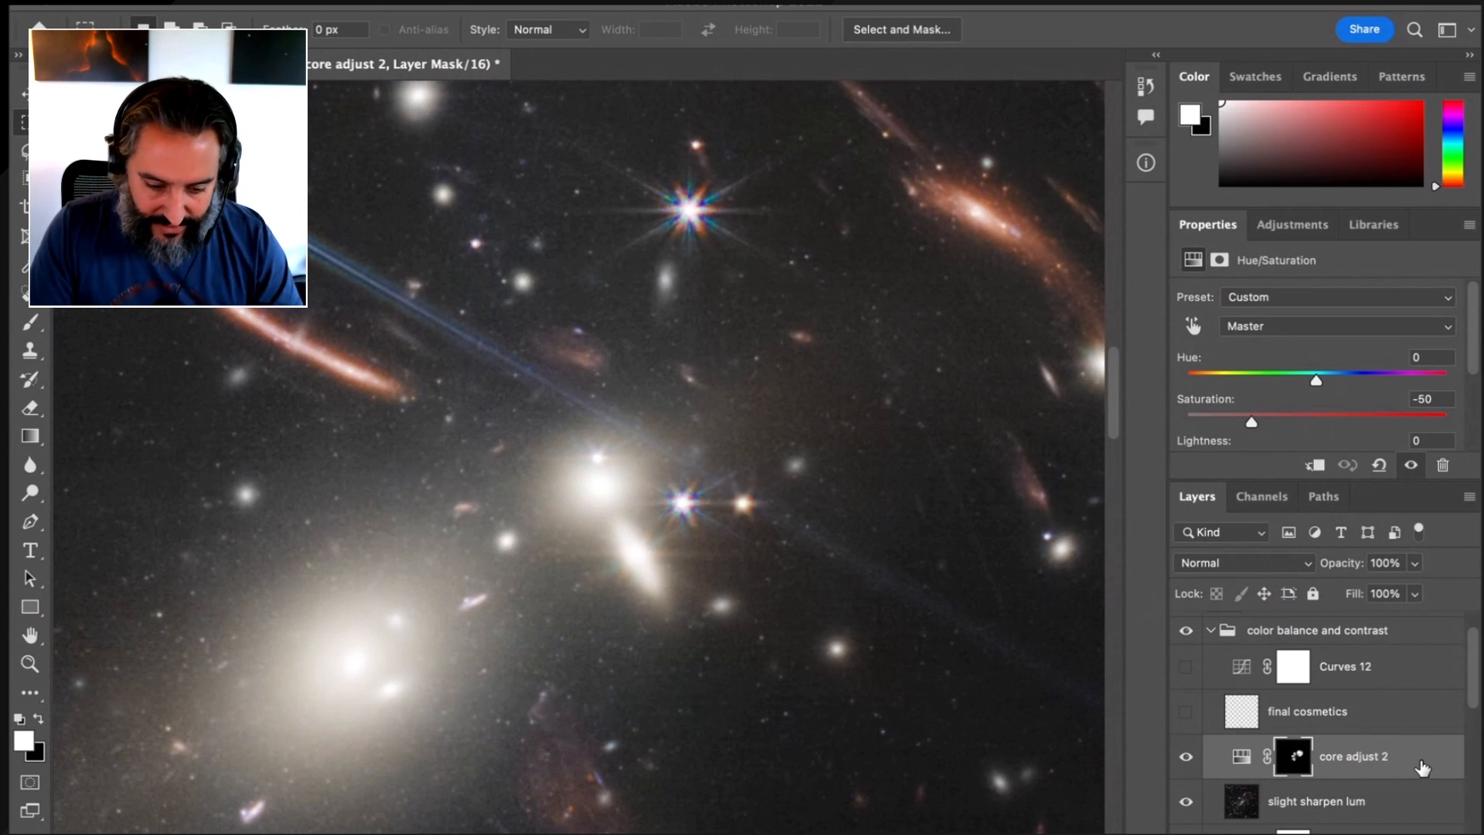
click(1186, 757)
click(1186, 758)
click(1188, 761)
click(1188, 761)
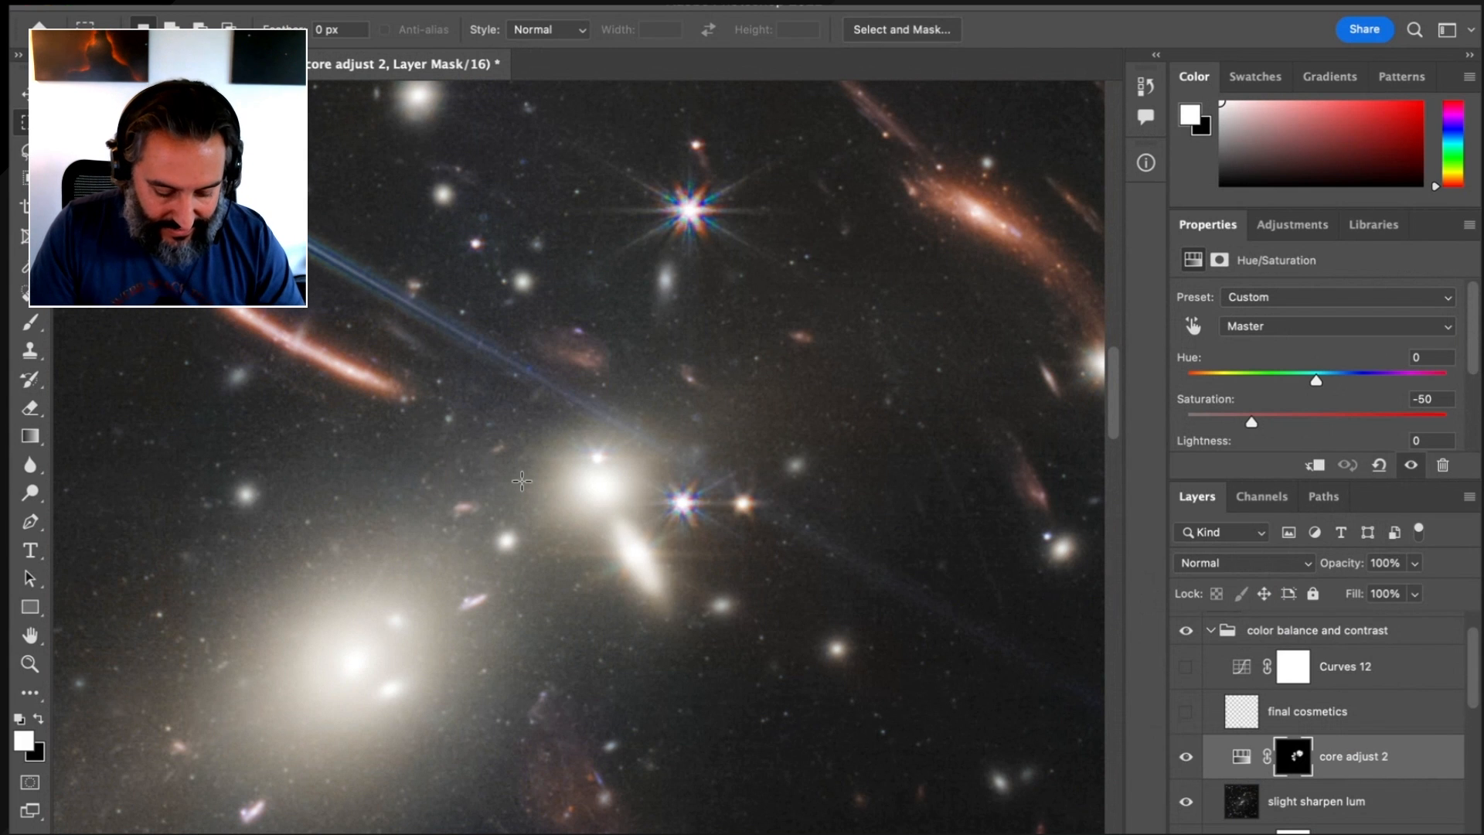
Turn on the final cosmetics layer while viewing the bright star near the image's lower-right corner up close
drag(600, 390, 510, 424)
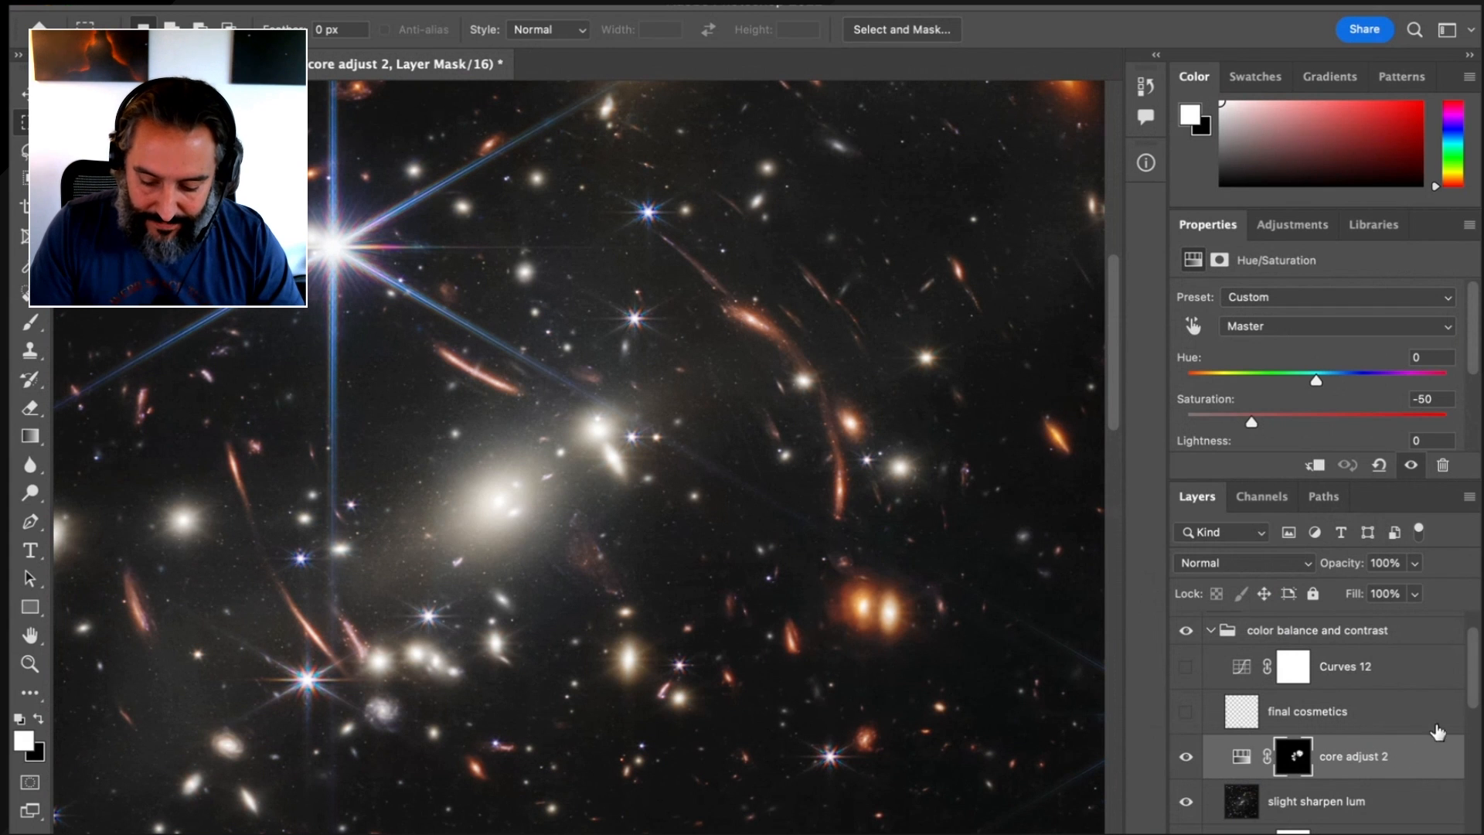
drag(858, 504, 674, 493)
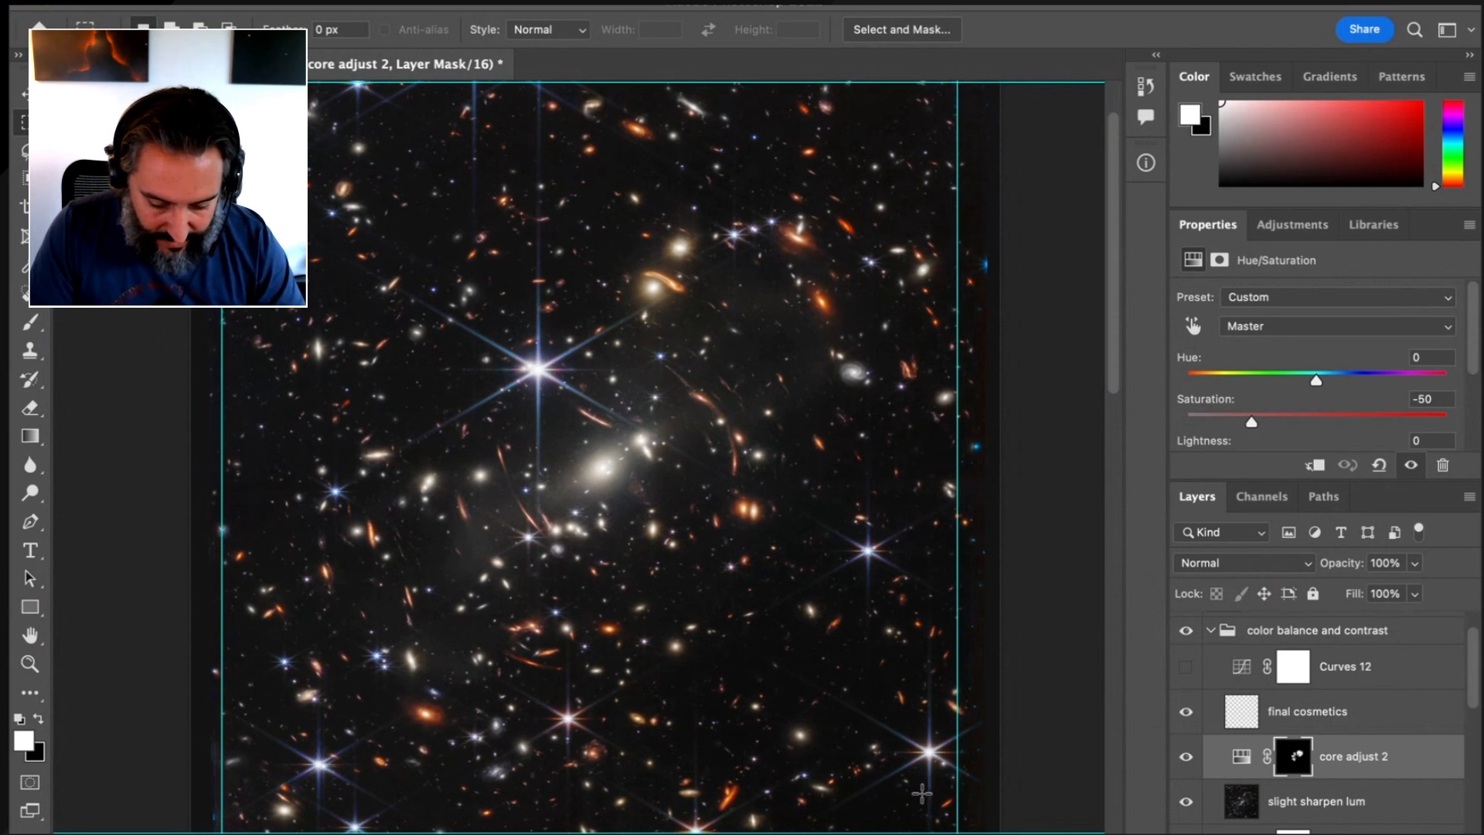
drag(927, 794, 1136, 730)
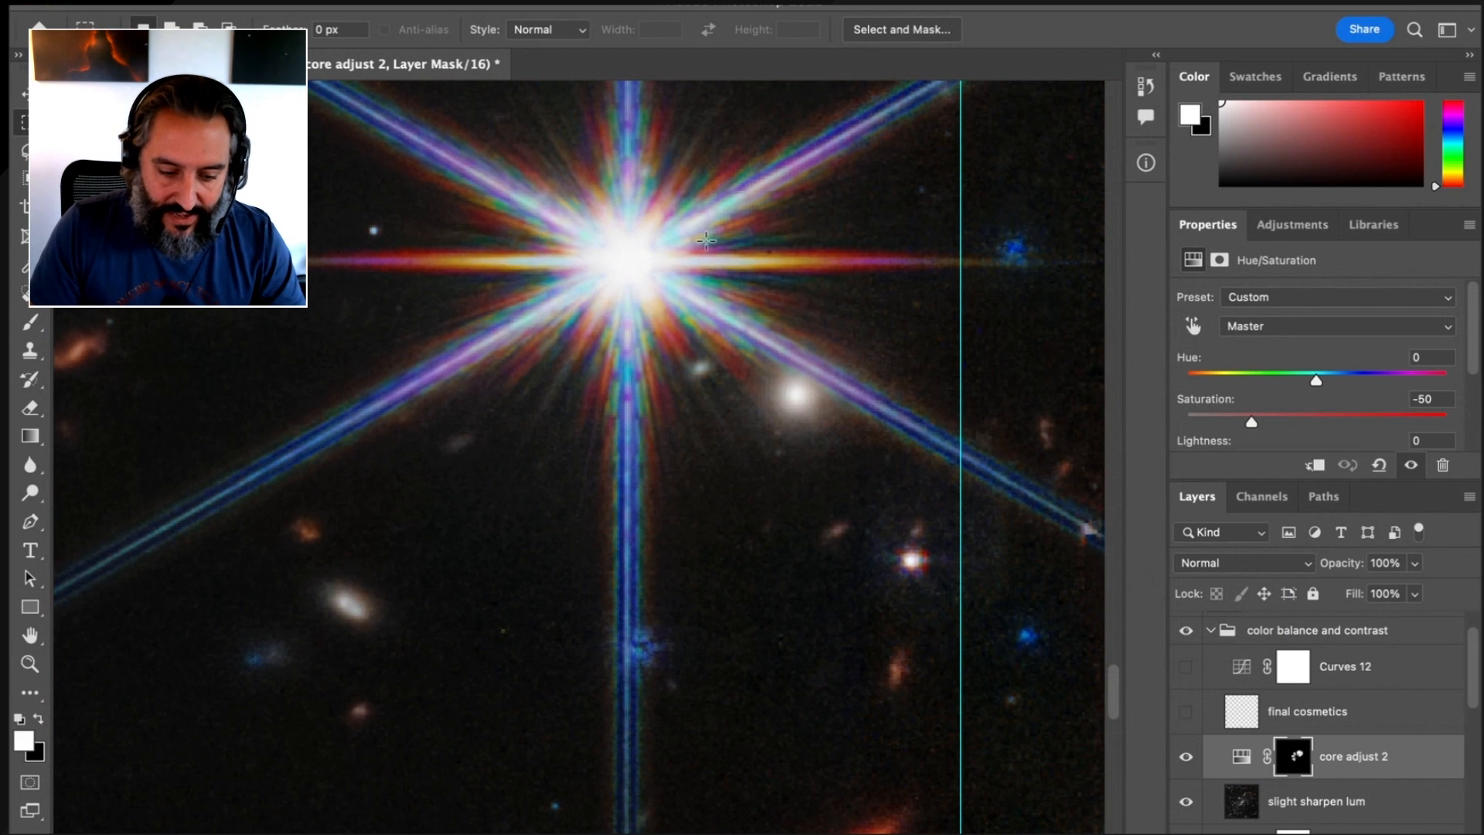
click(1185, 712)
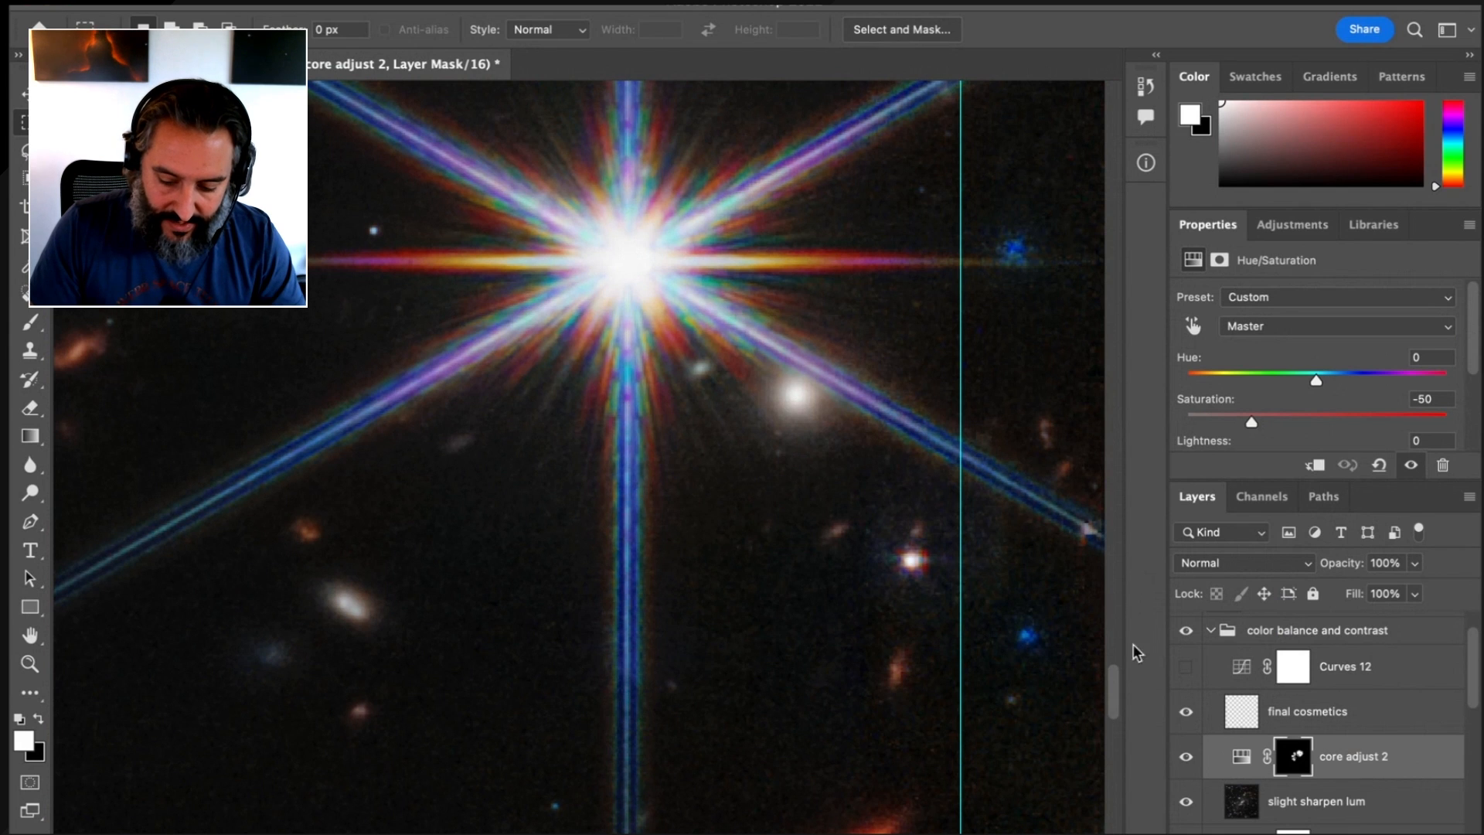
Compare the blue artifacts around the bright star repeatedly with and without the final cosmetics layer, leaving the layer on
click(1187, 714)
click(1187, 715)
click(1187, 715)
click(1187, 715)
click(1187, 715)
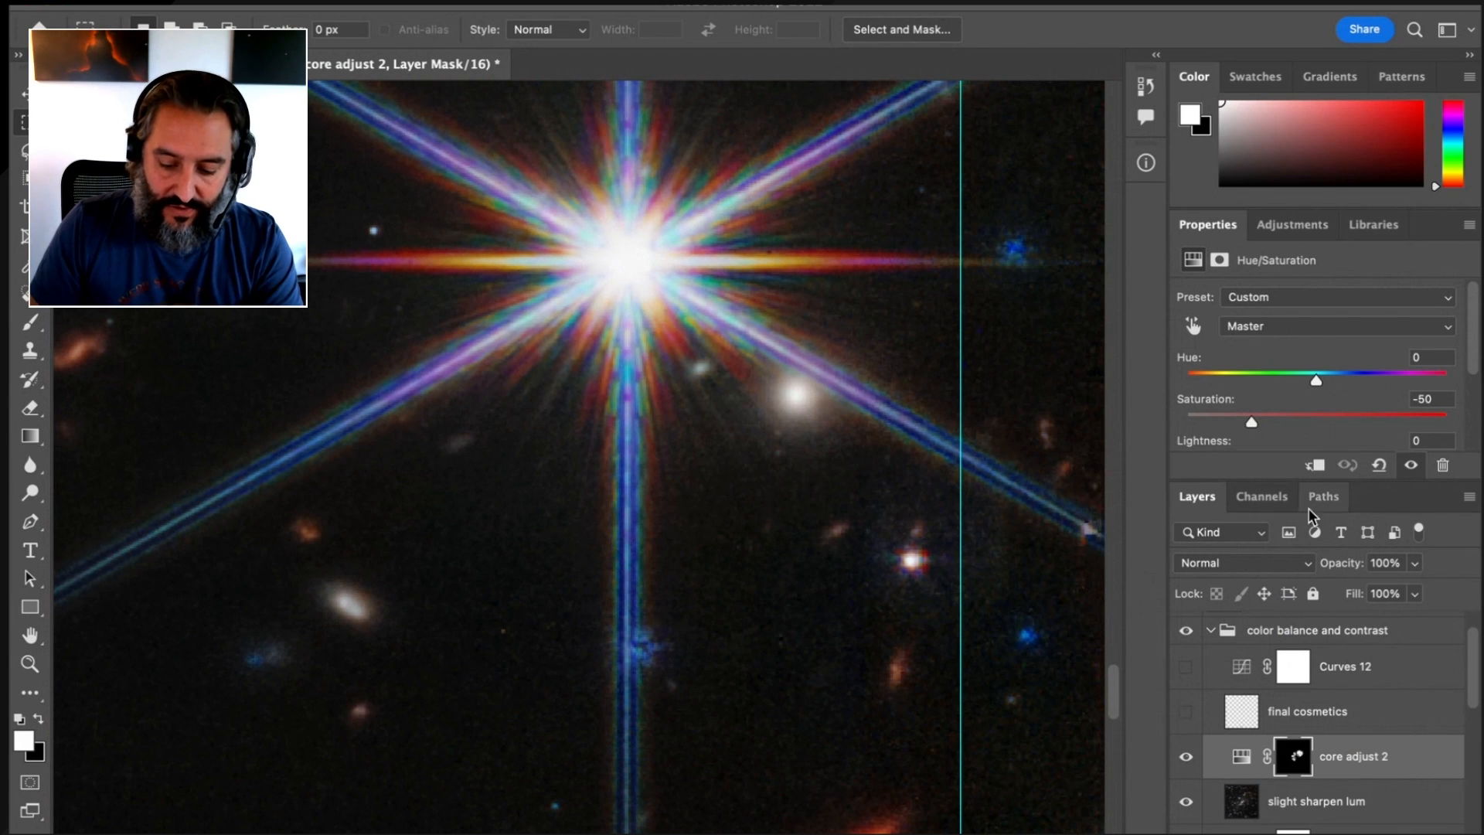
click(1186, 713)
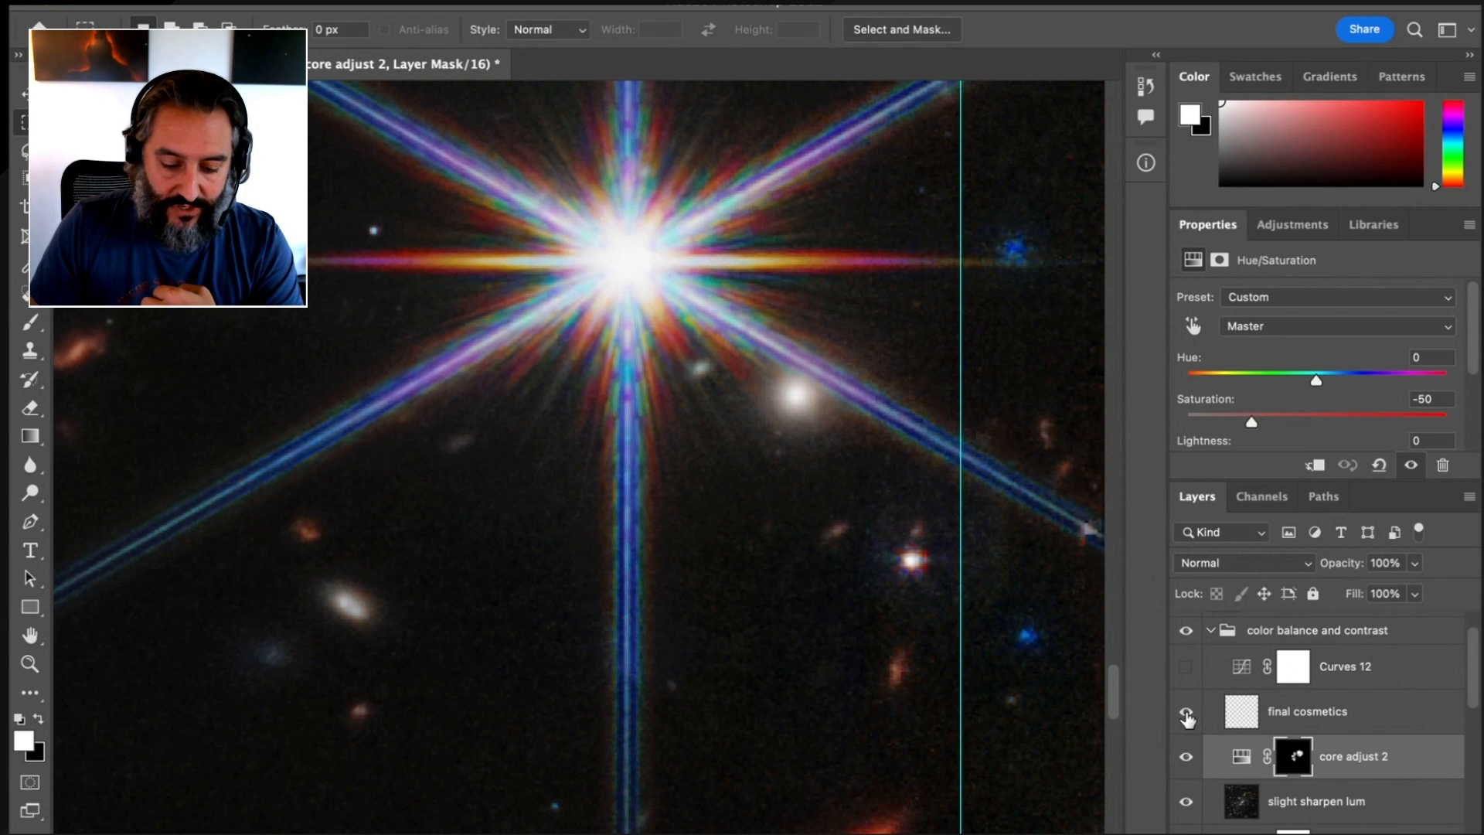
click(1186, 714)
click(1186, 714)
click(1186, 715)
click(1186, 715)
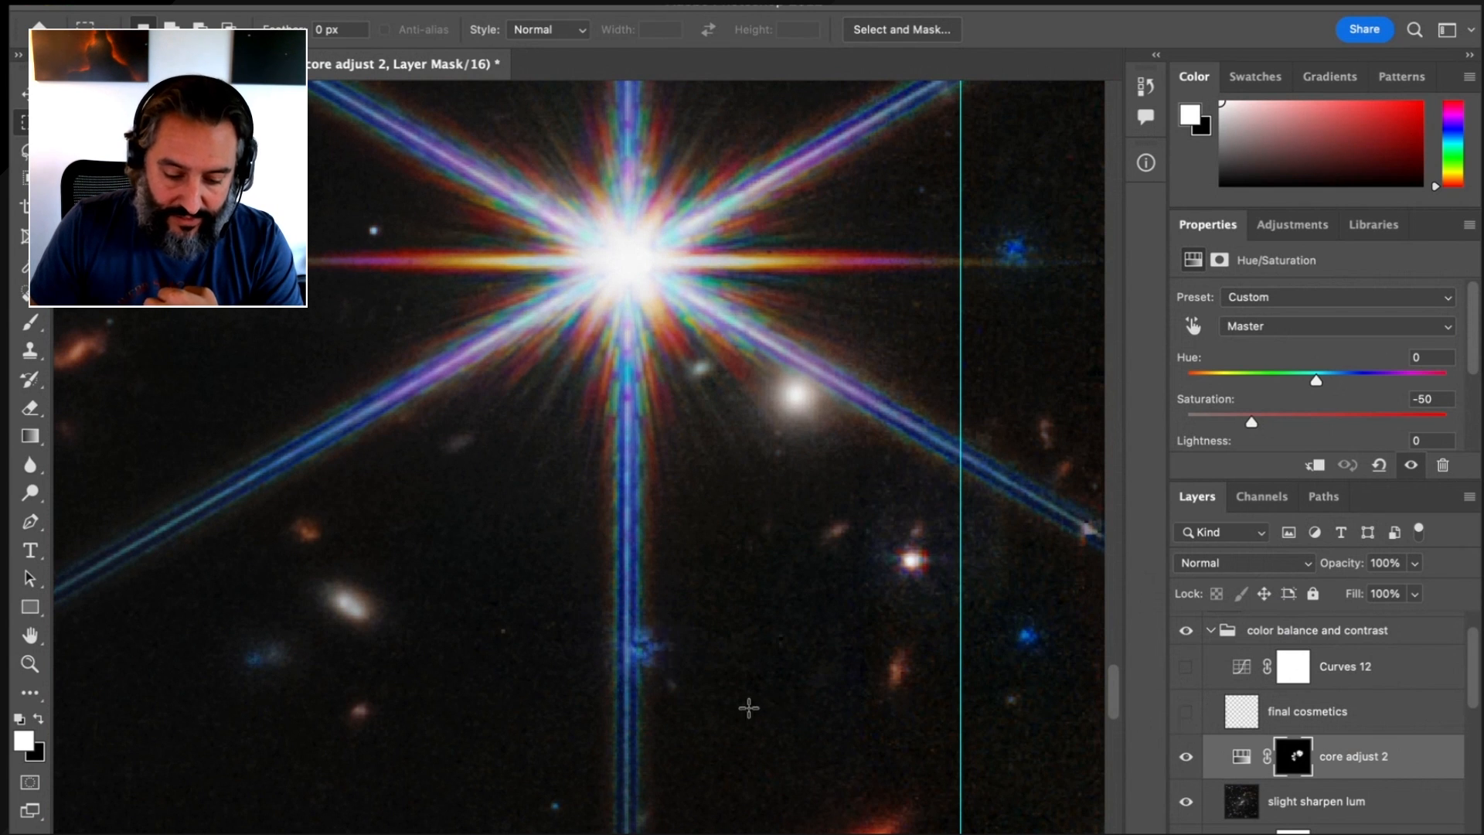
click(1187, 715)
click(1186, 715)
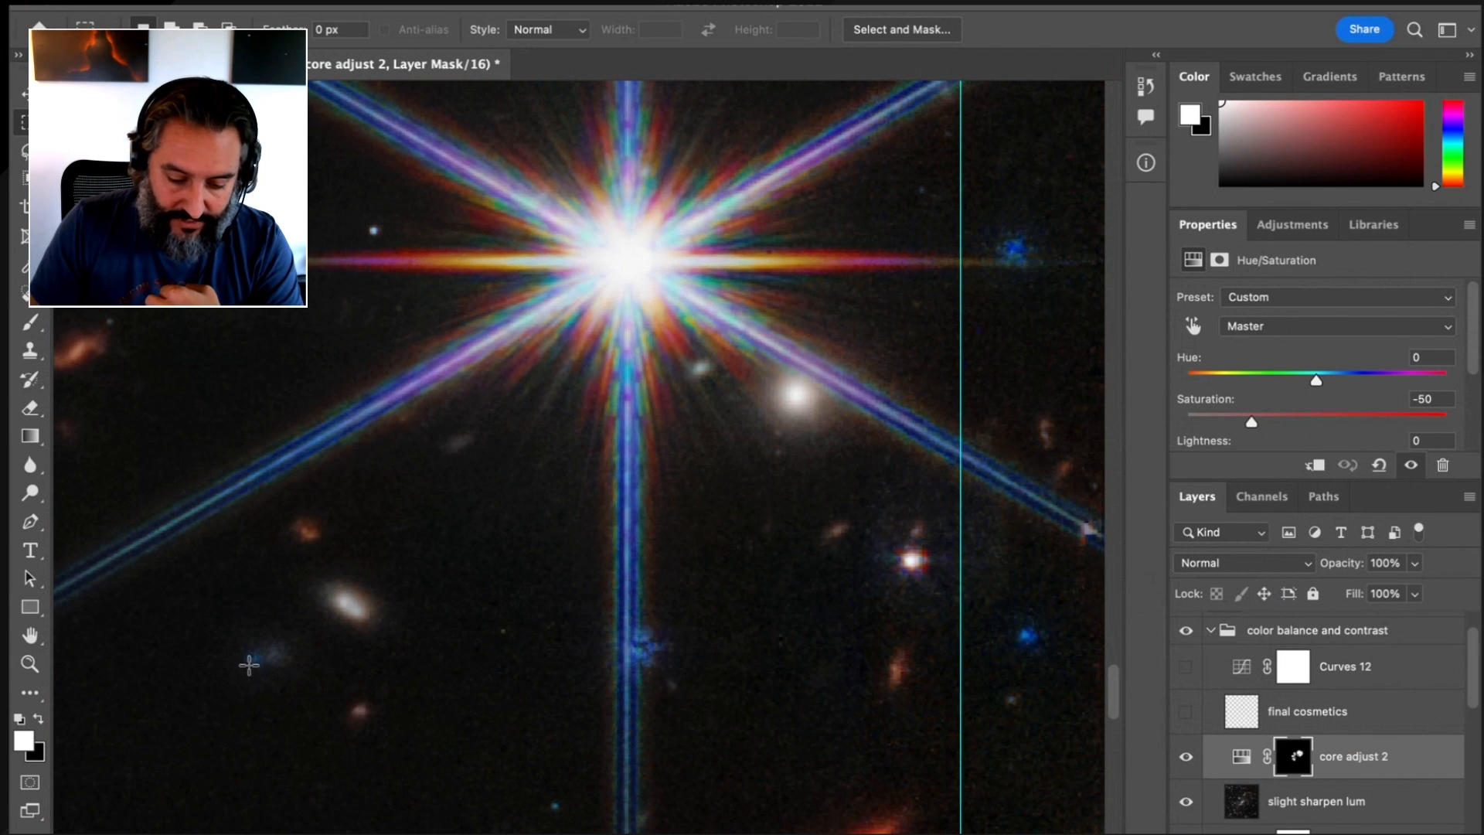
click(1187, 711)
click(1187, 711)
click(1187, 710)
Turn on the Curves 12 layer and select it to show its RGB curve, with the whole image in view
right_click(513, 329)
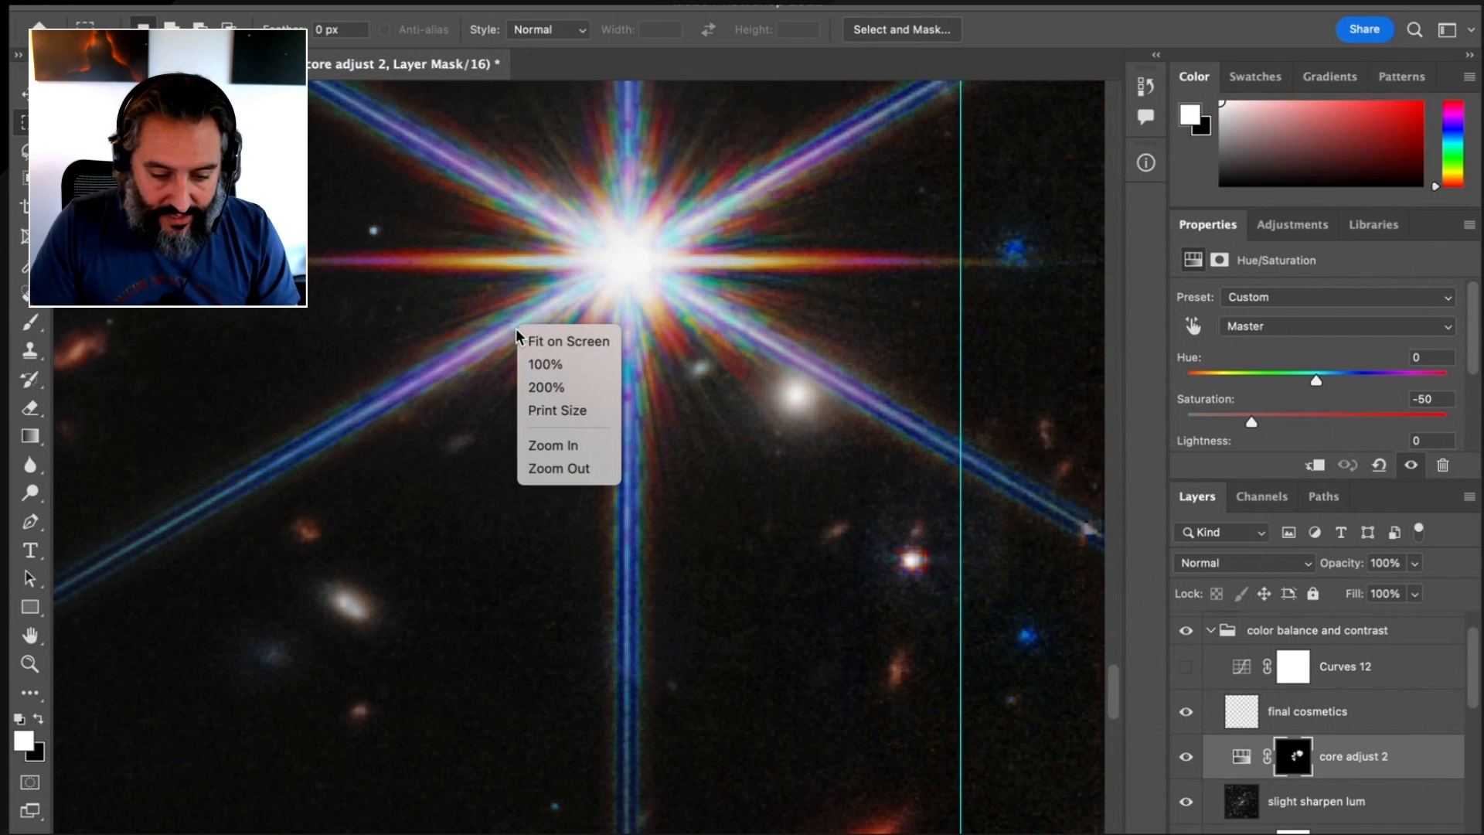
click(538, 340)
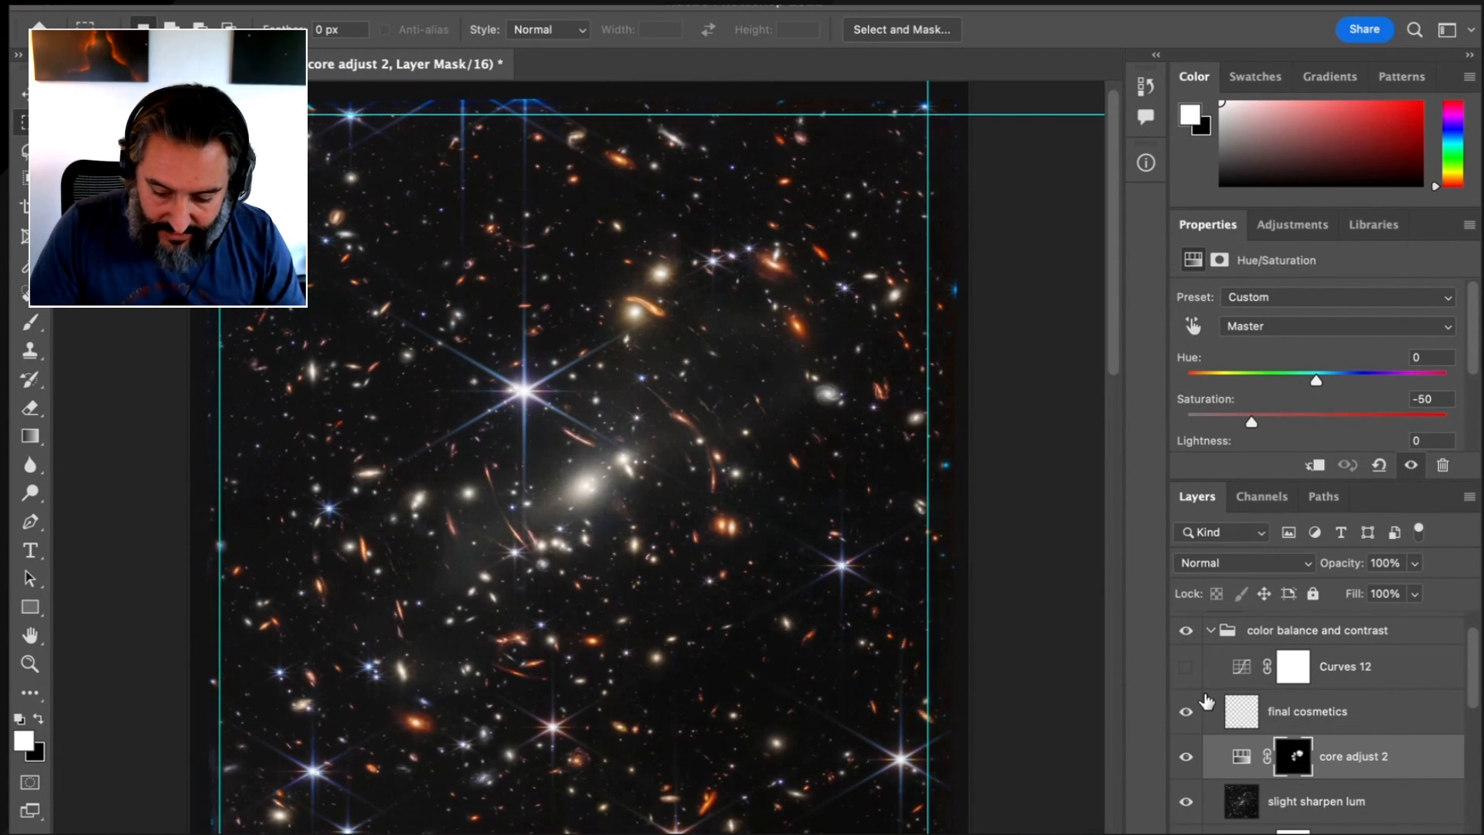
click(1183, 664)
click(1344, 666)
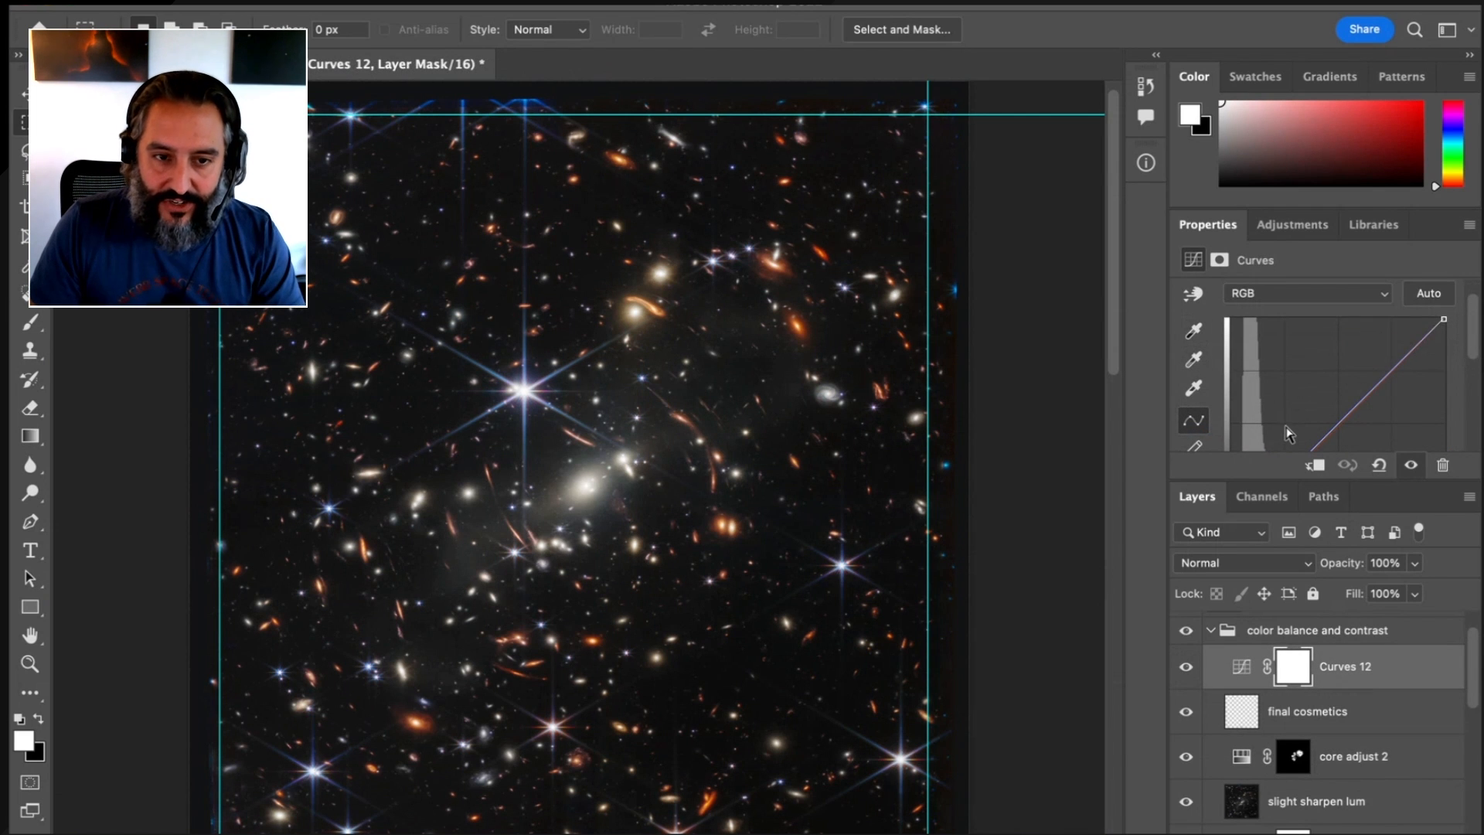
Activate the gray point eyedropper of the Curves 12 layer and set its sample size to 11 by 11 Average
drag(467, 360, 583, 732)
drag(694, 738, 113, 829)
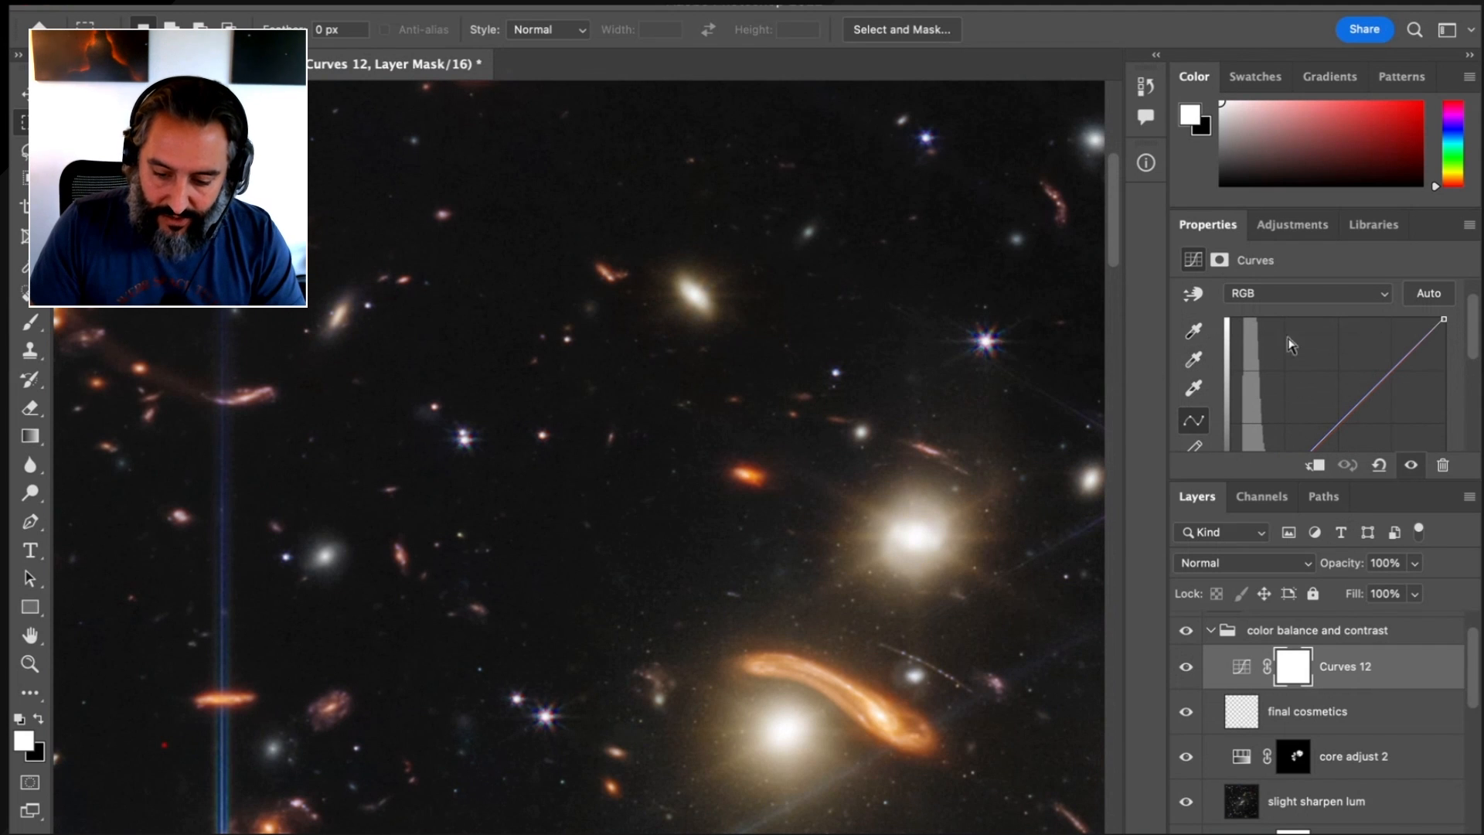
click(1194, 361)
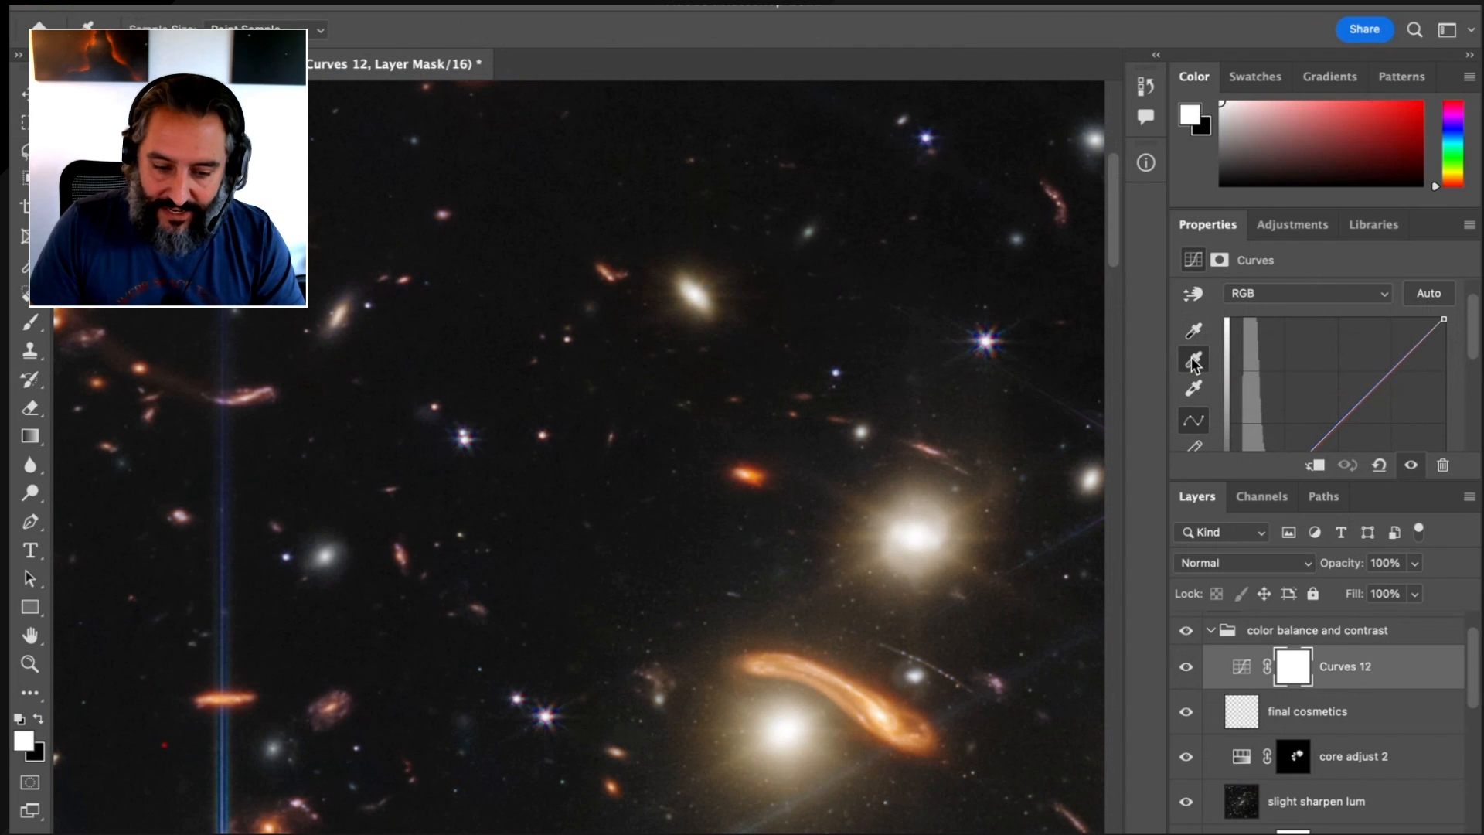
click(282, 30)
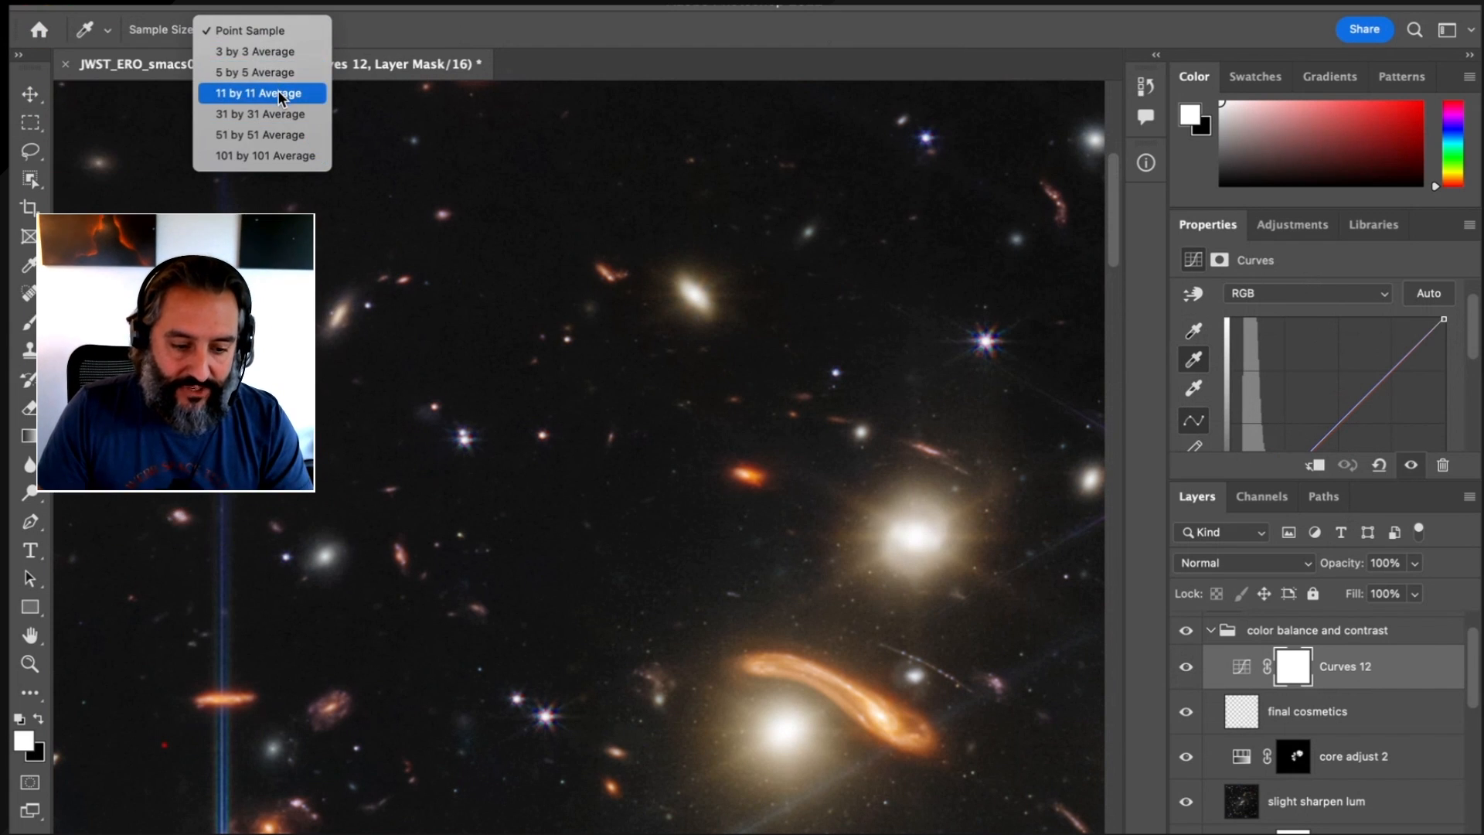
click(279, 94)
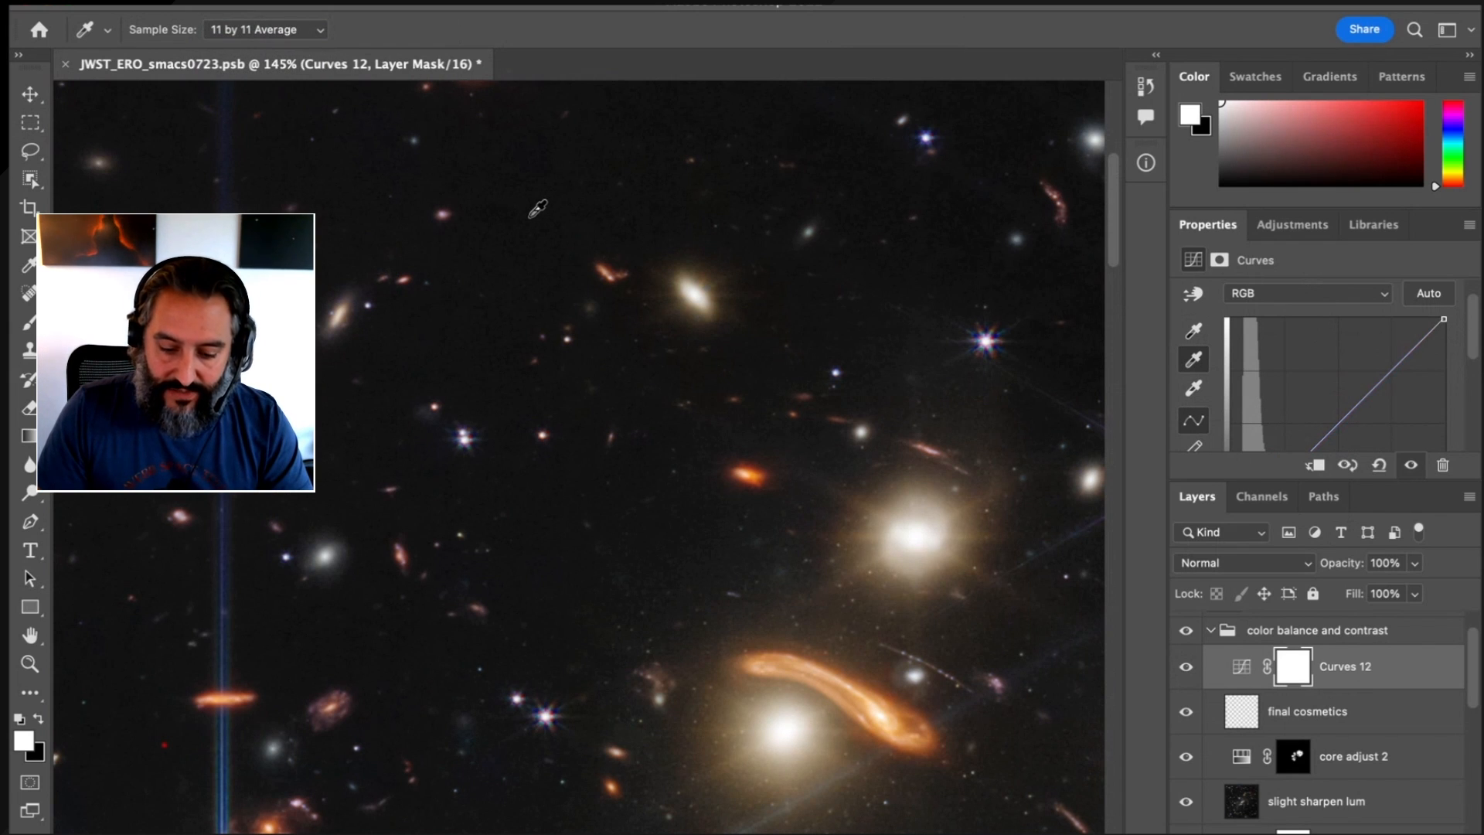
Collapse the color balance and contrast group, activate the Rectangular Marquee tool, and bring most of the image into view
scroll(1336, 409, down, 4)
scroll(1336, 409, up, 2)
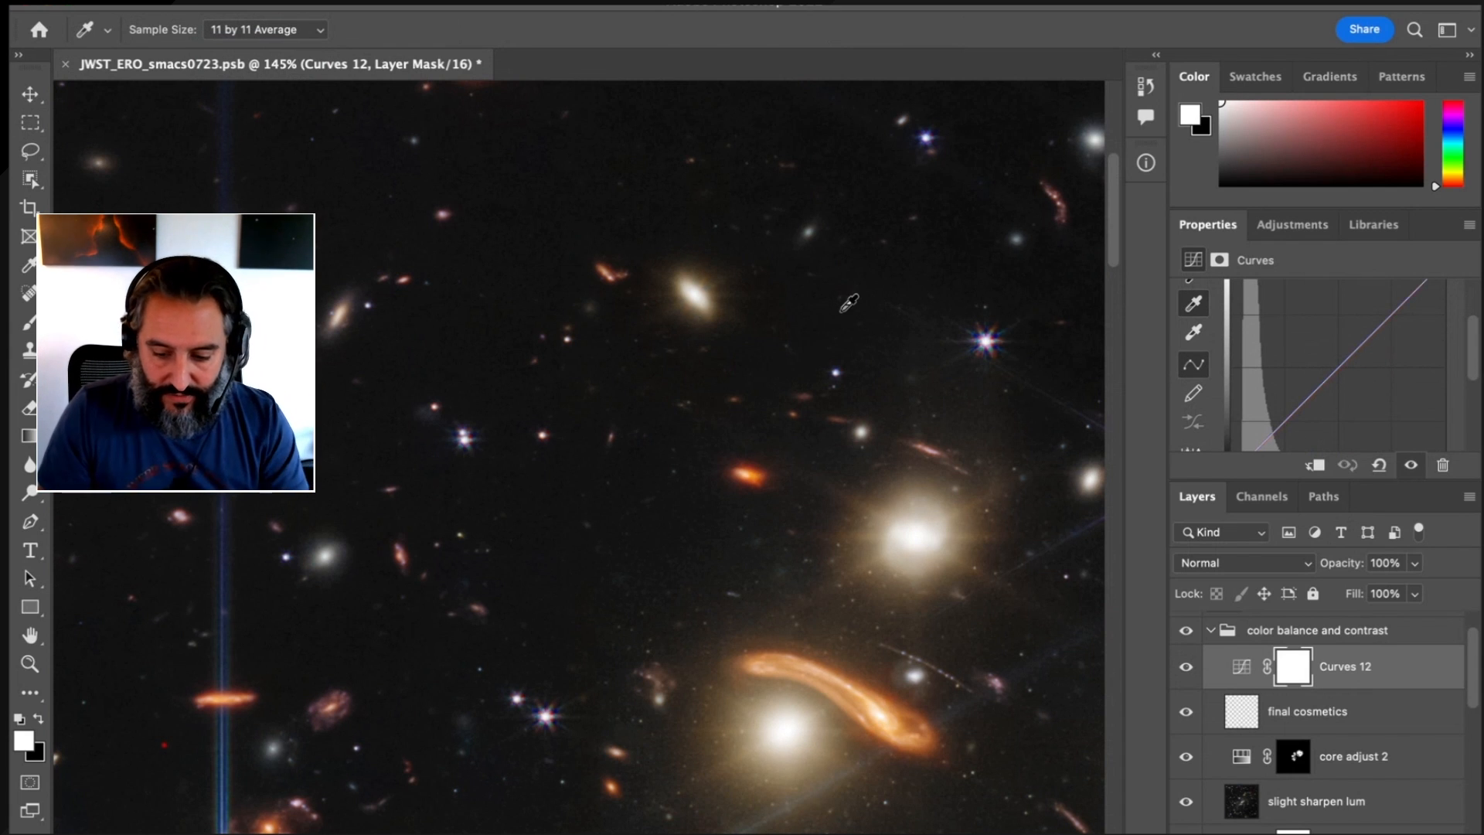
click(1212, 631)
key(m)
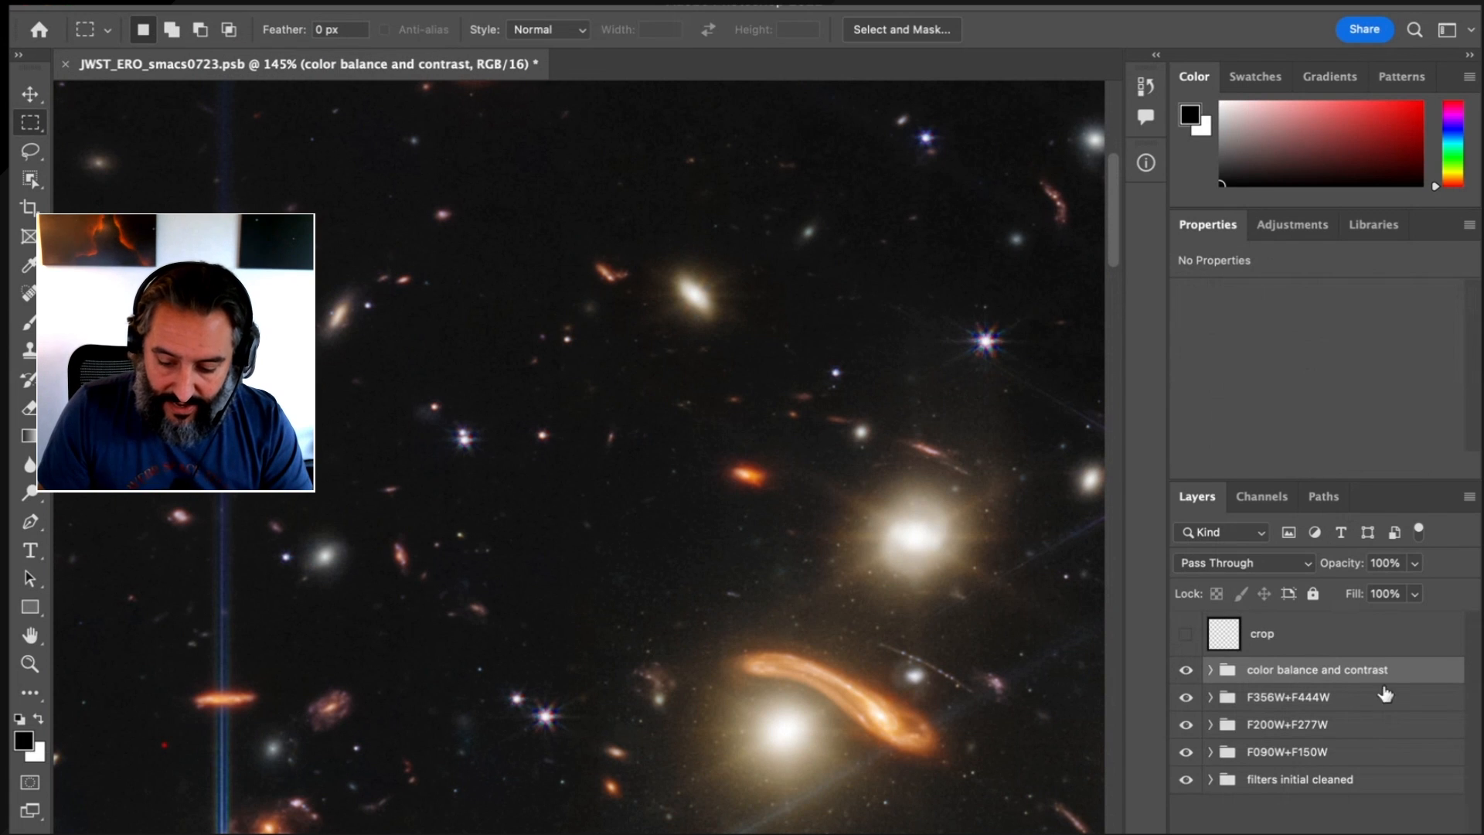
right_click(685, 405)
click(700, 411)
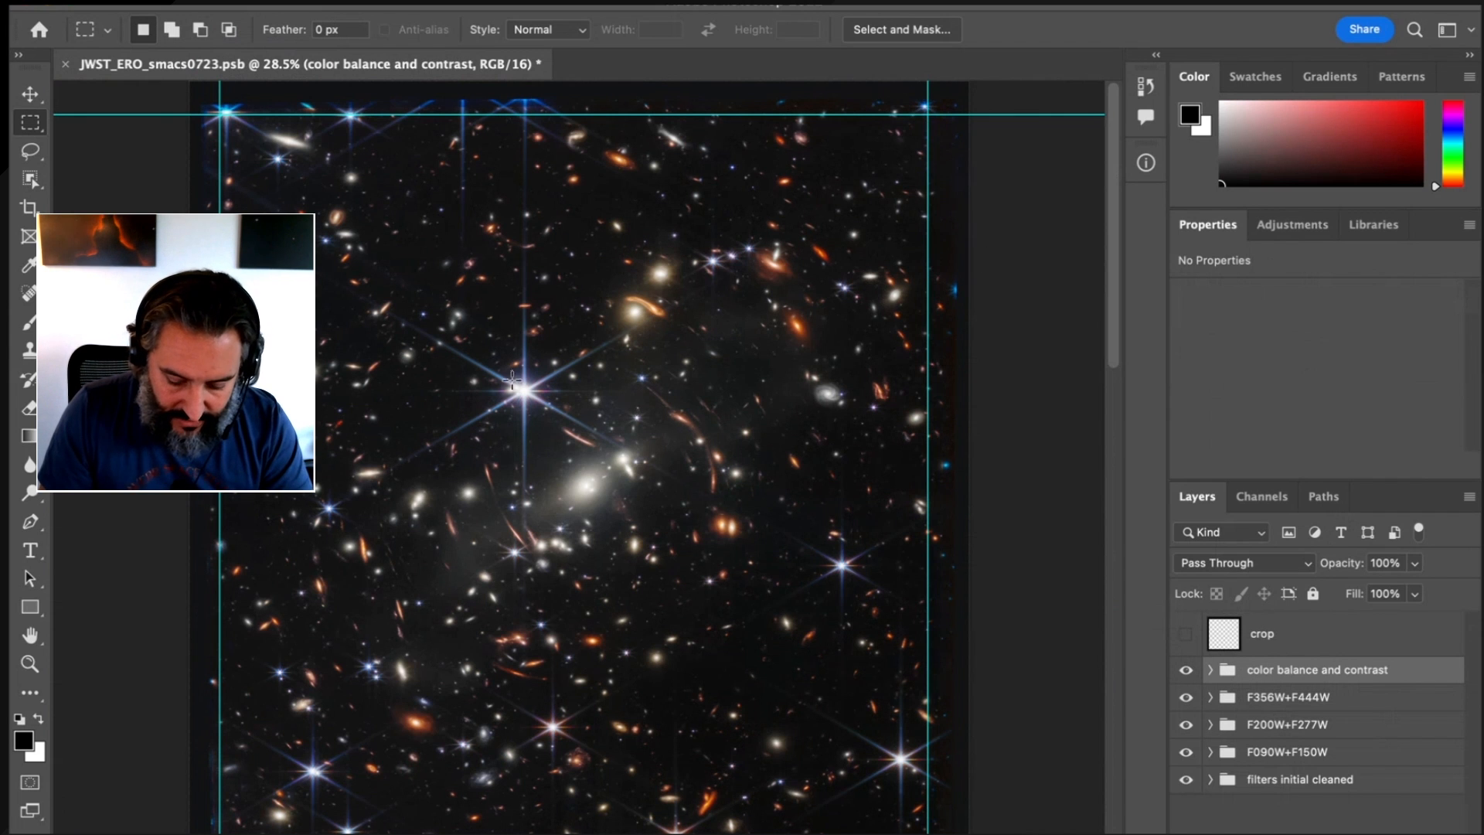
Examine the upper edge and corners of the image up close with the guides hidden, then show the guides over the whole image
key(super+semicolon)
drag(223, 112, 210, 309)
drag(911, 225, 337, 242)
drag(1013, 266, 297, 218)
drag(768, 229, 240, 242)
drag(498, 242, 155, 211)
drag(613, 245, 66, 252)
drag(547, 285, 1047, 160)
drag(880, 252, 794, 311)
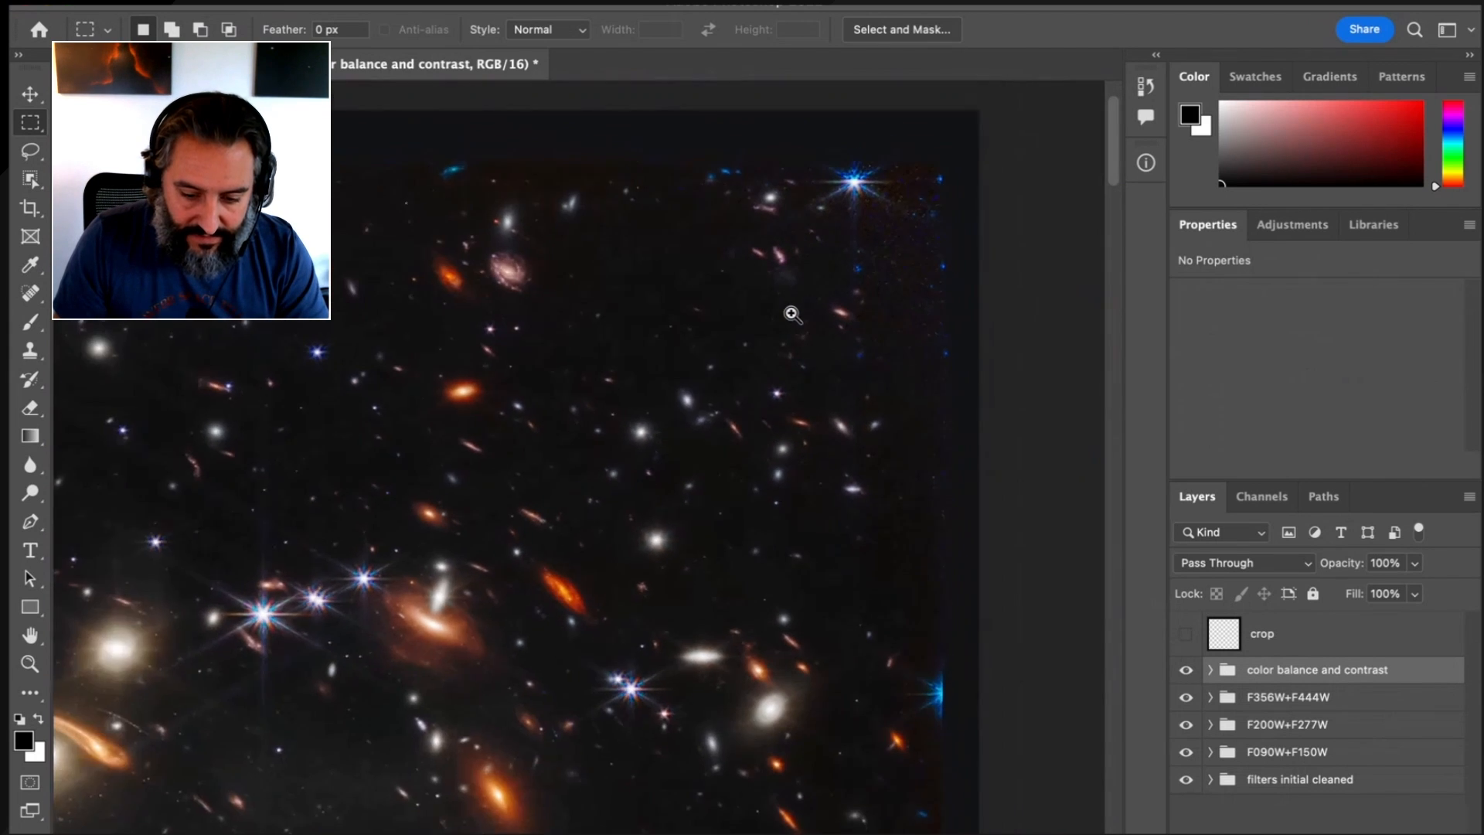
key(super+semicolon)
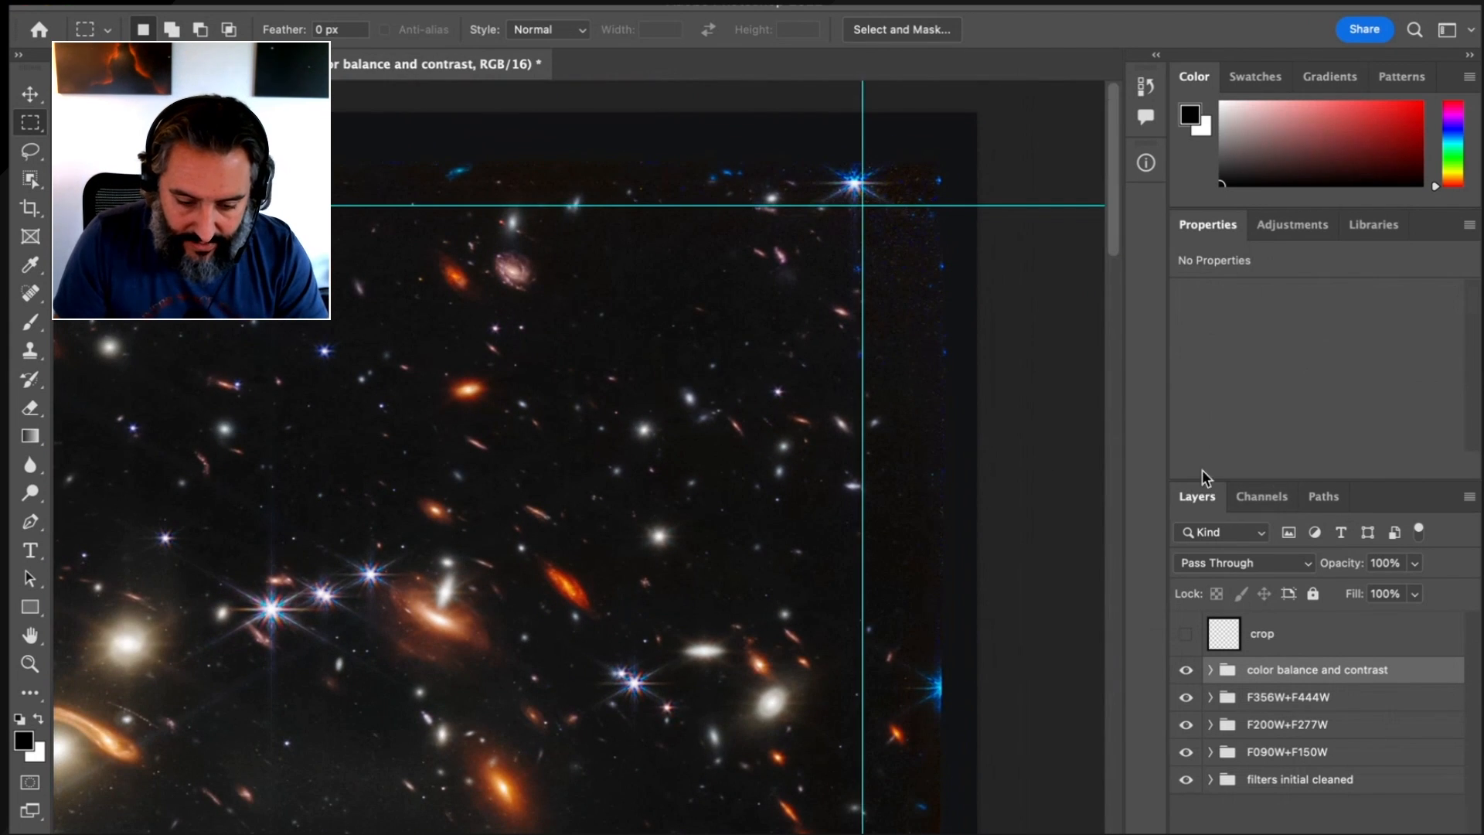
drag(646, 363, 734, 284)
mouse_move(659, 387)
mouse_down()
mouse_move(709, 384)
mouse_move(663, 387)
mouse_up()
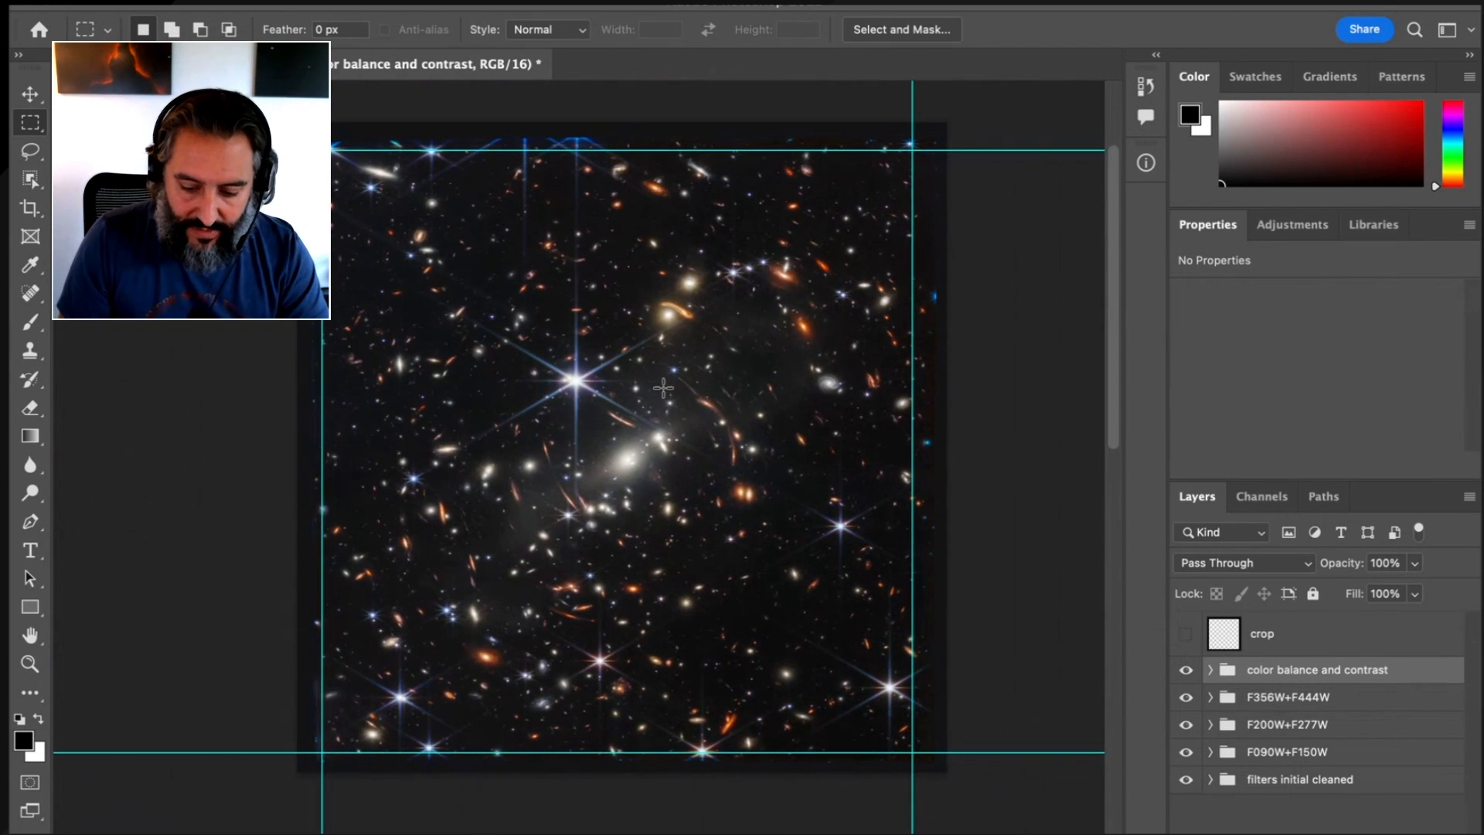
Turn on the crop layer, check the framed image without the guides, and show the guides again
click(1185, 636)
key(super+semicolon)
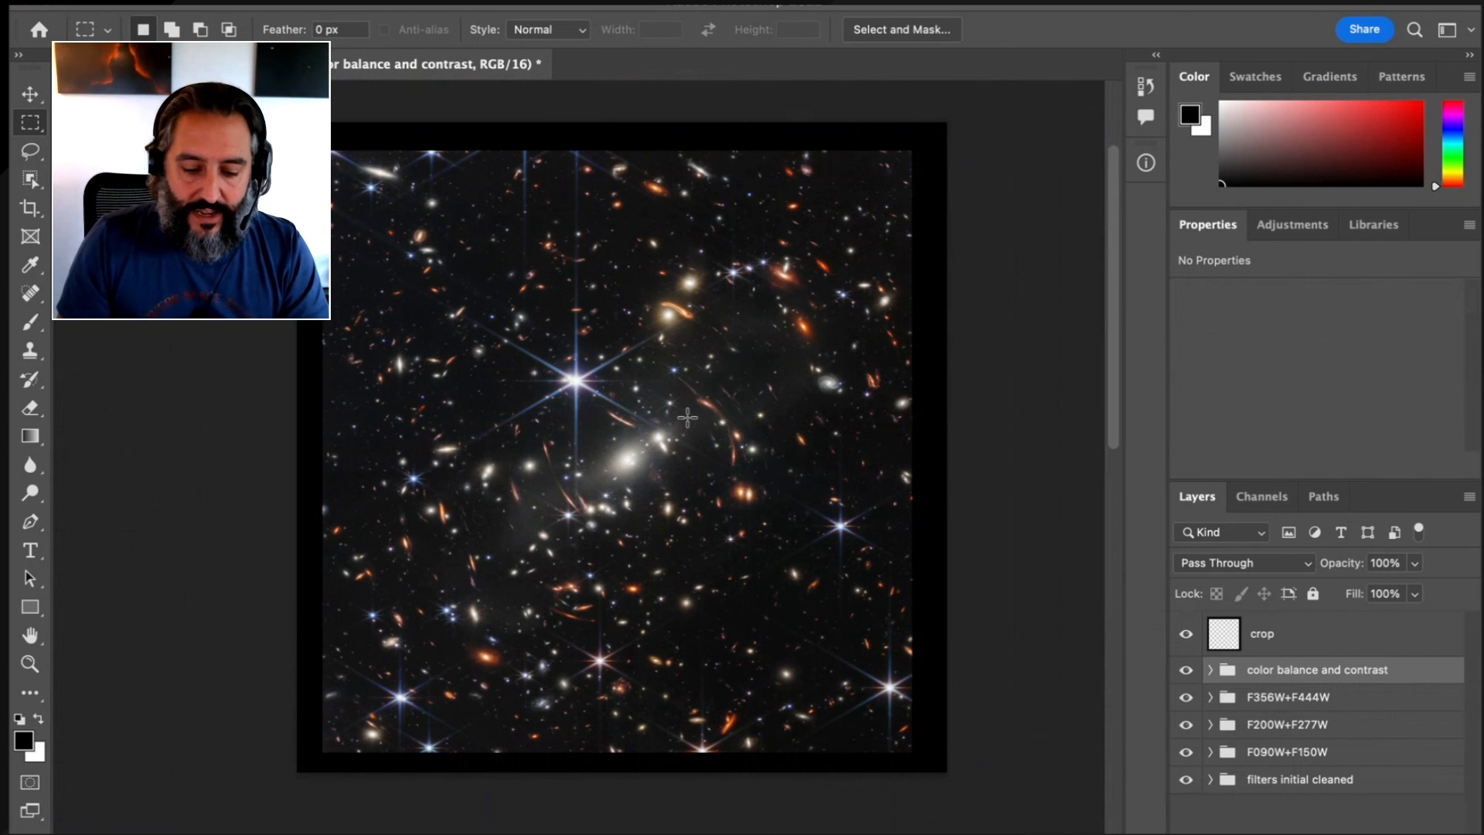
key(super+semicolon)
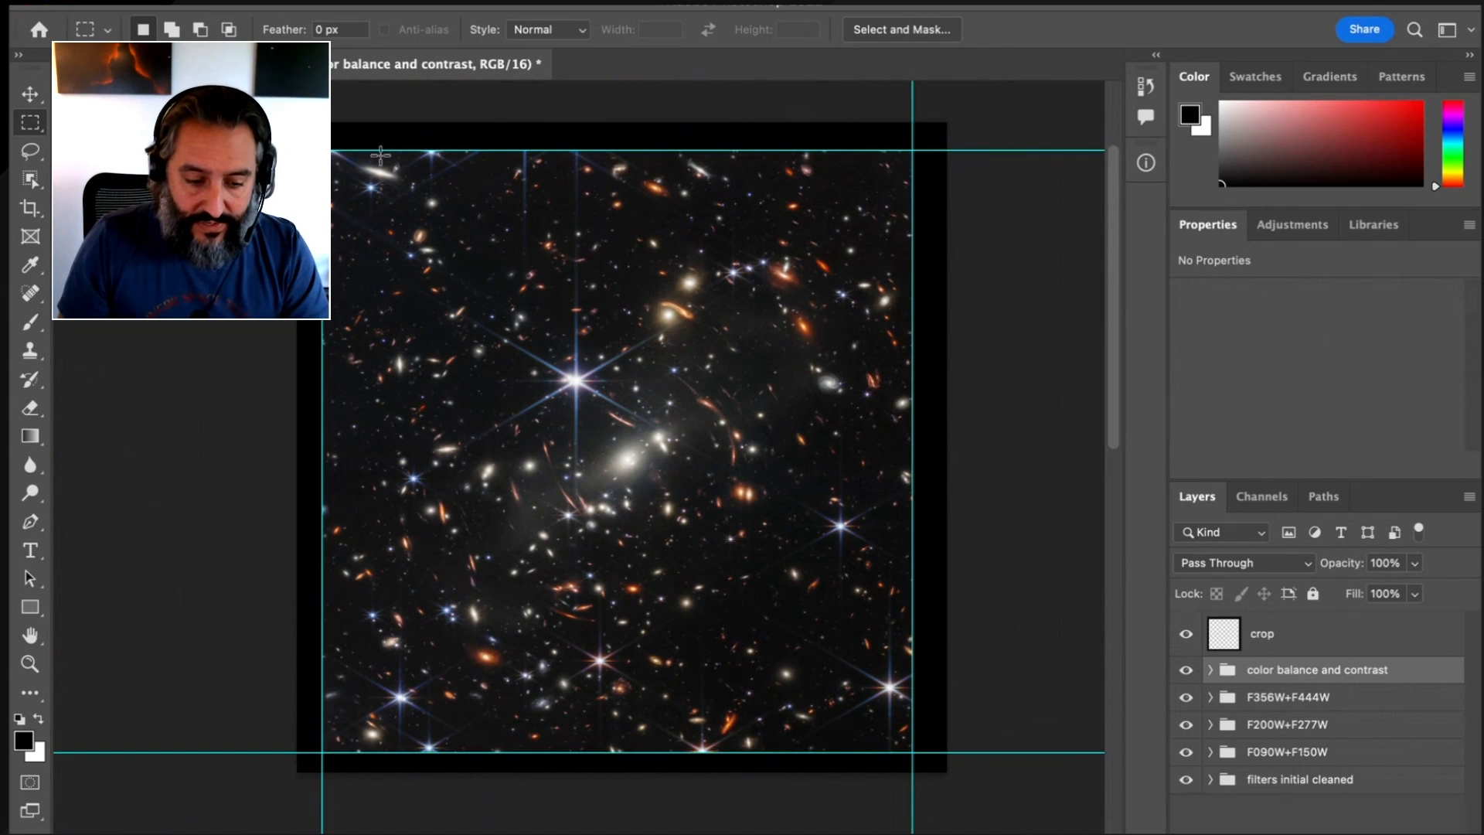
Make a rectangular selection of the image area enclosed by the four guides
drag(322, 149, 912, 760)
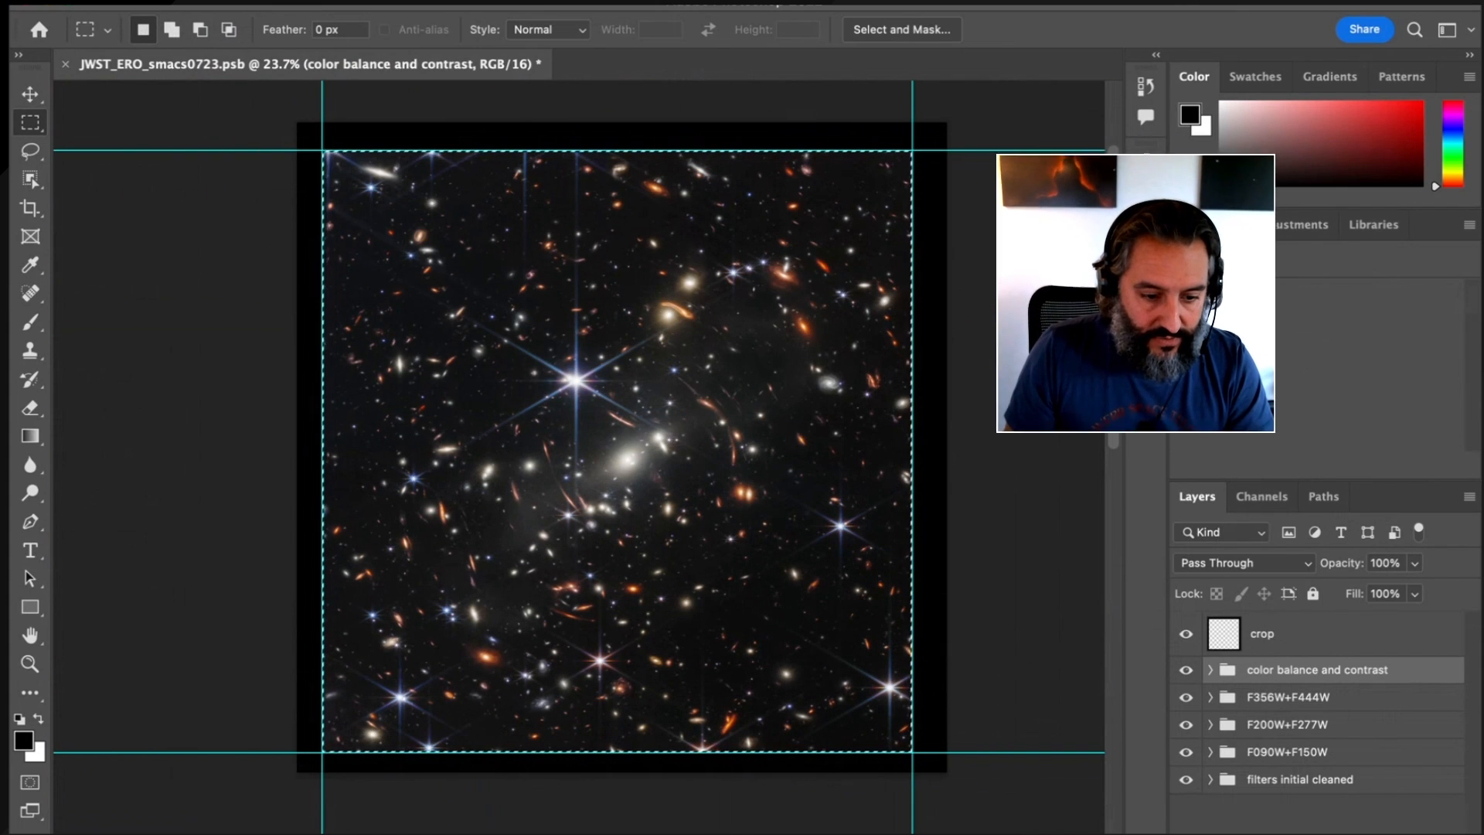
click(272, 2)
click(301, 195)
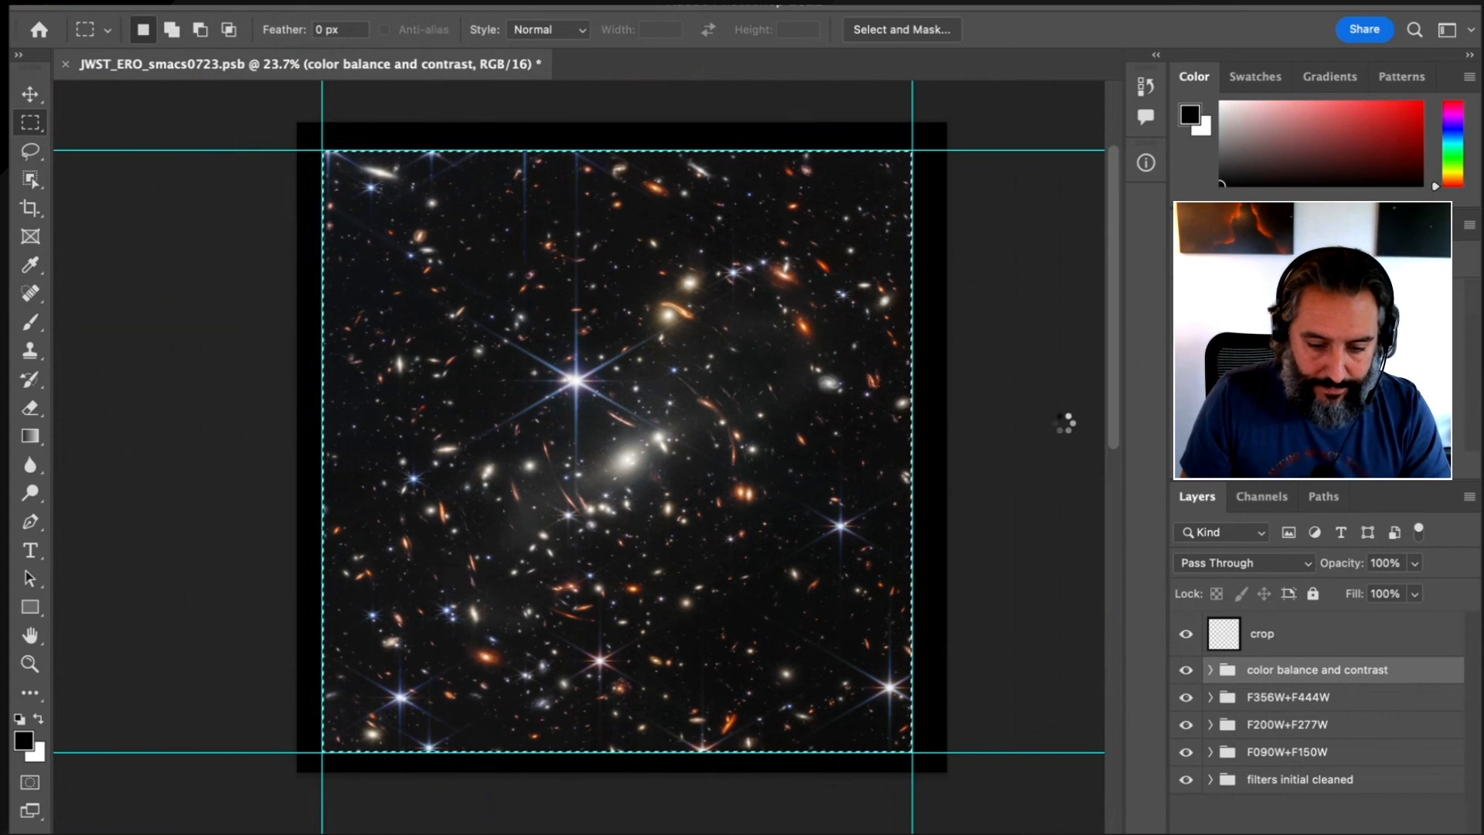